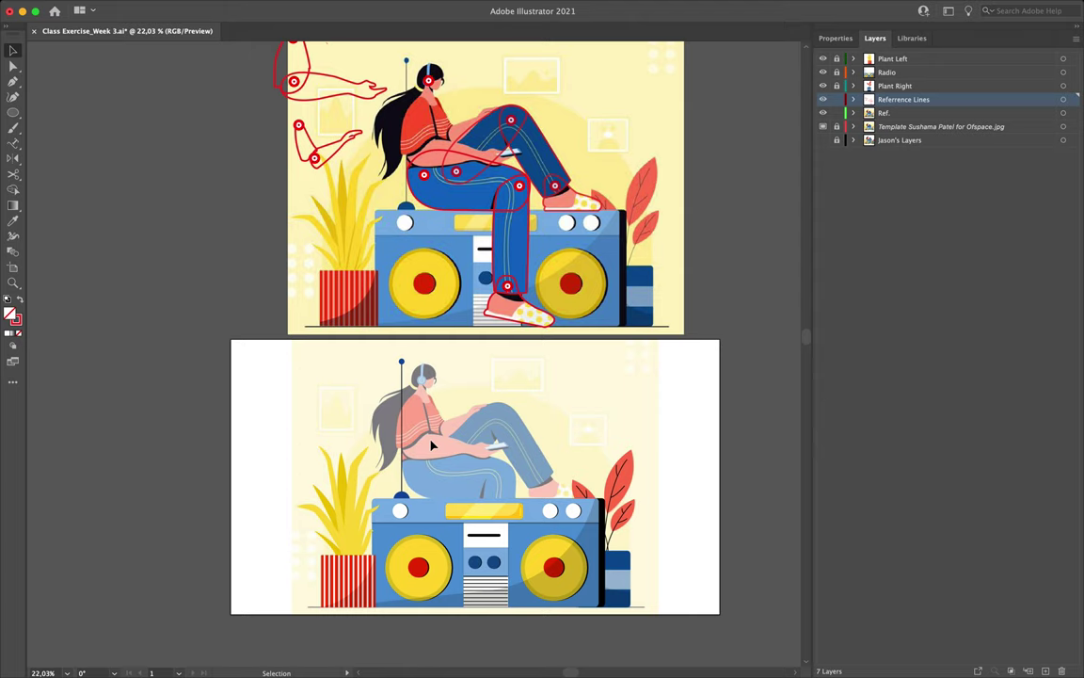
Step: Examine the woman's red body-part outlines and joint markers, comparing the artwork with the Referrence Lines layer hidden and shown
scroll(471, 263, "up", 4)
scroll(471, 264, "right", 2)
scroll(470, 263, "up", 1)
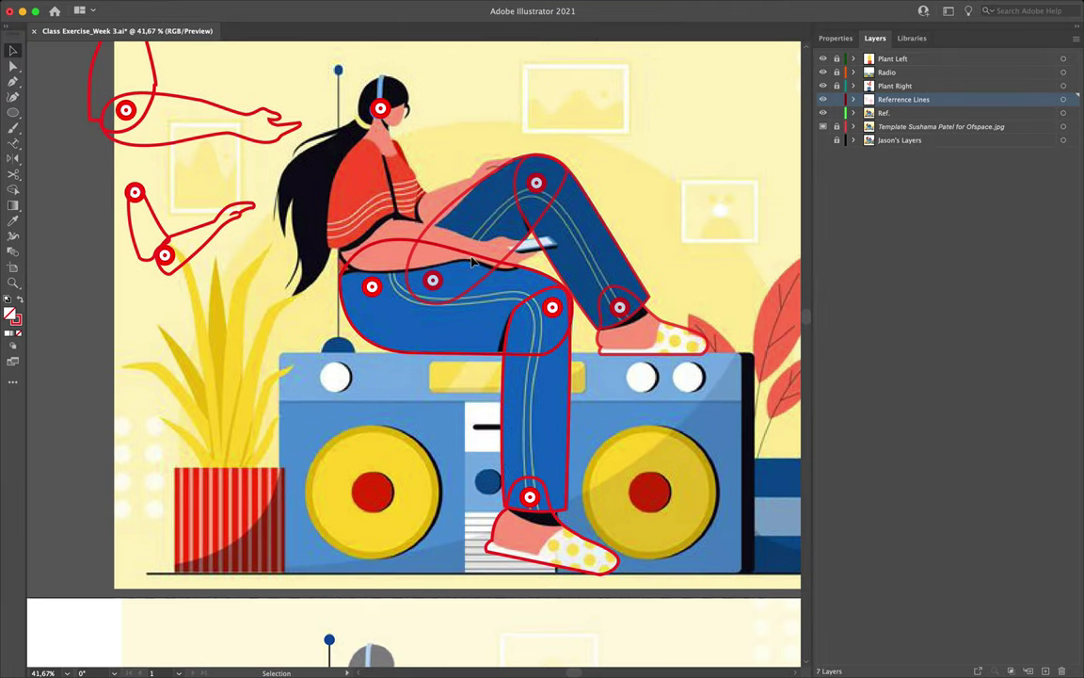
left_click(824, 100)
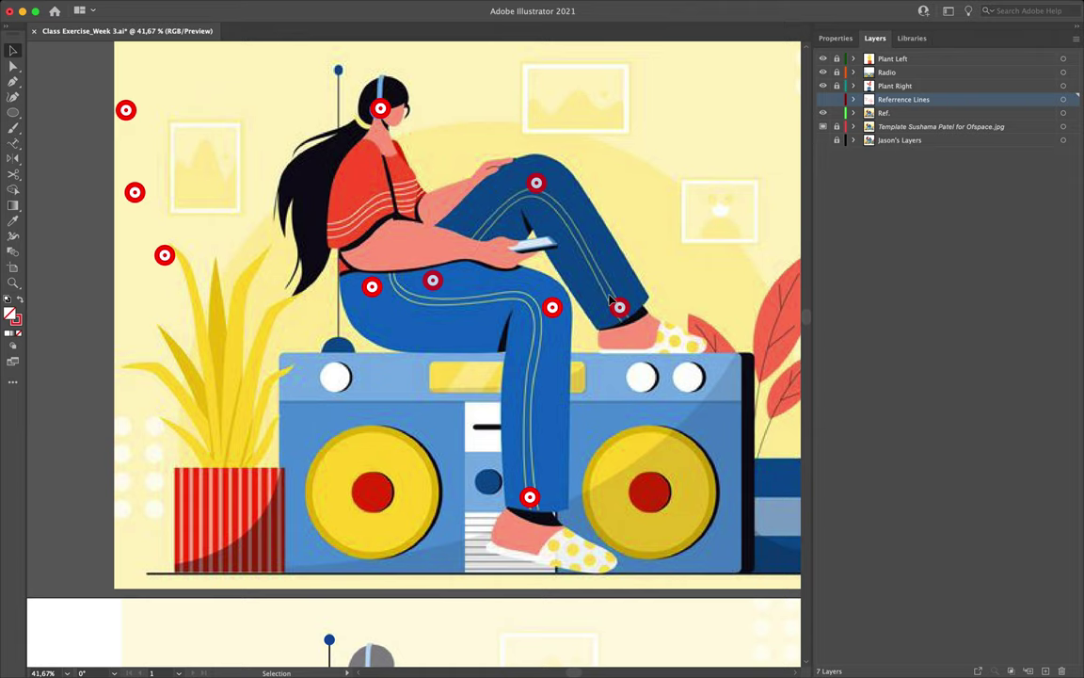
left_click(822, 99)
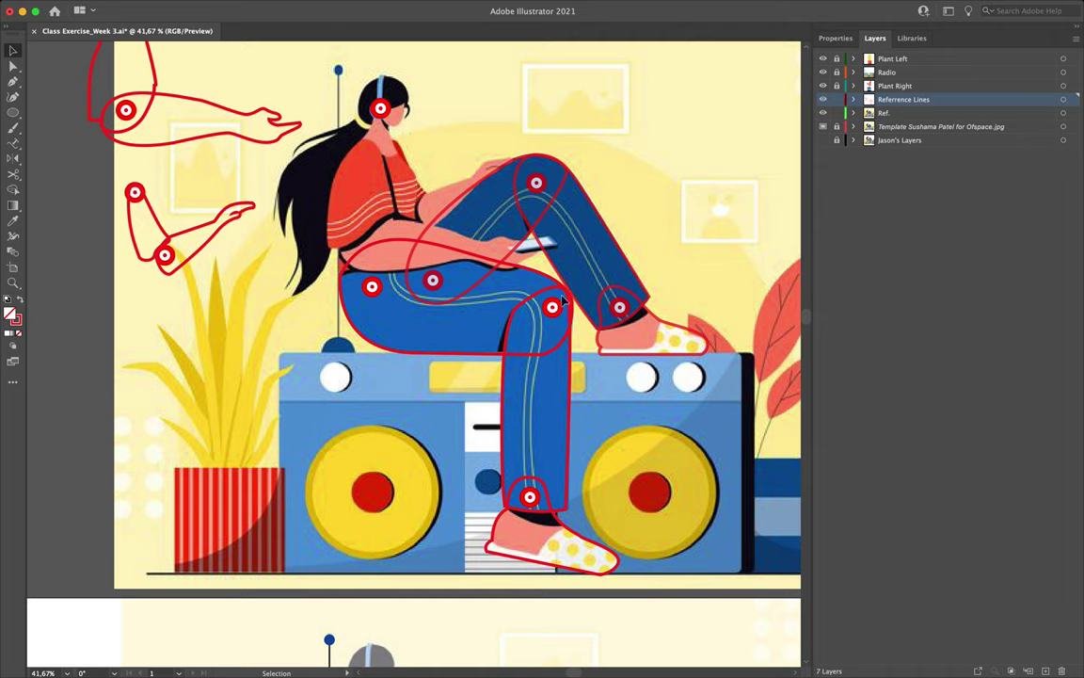
scroll(610, 333, "up", 2)
scroll(610, 332, "left", 2)
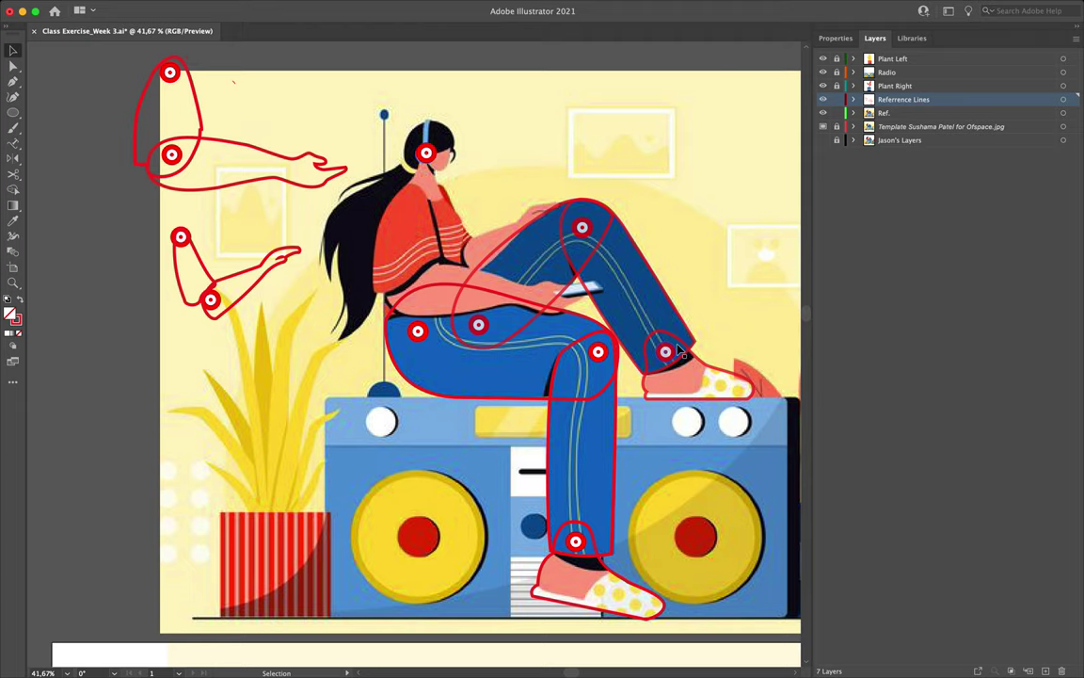
scroll(679, 350, "up", 5)
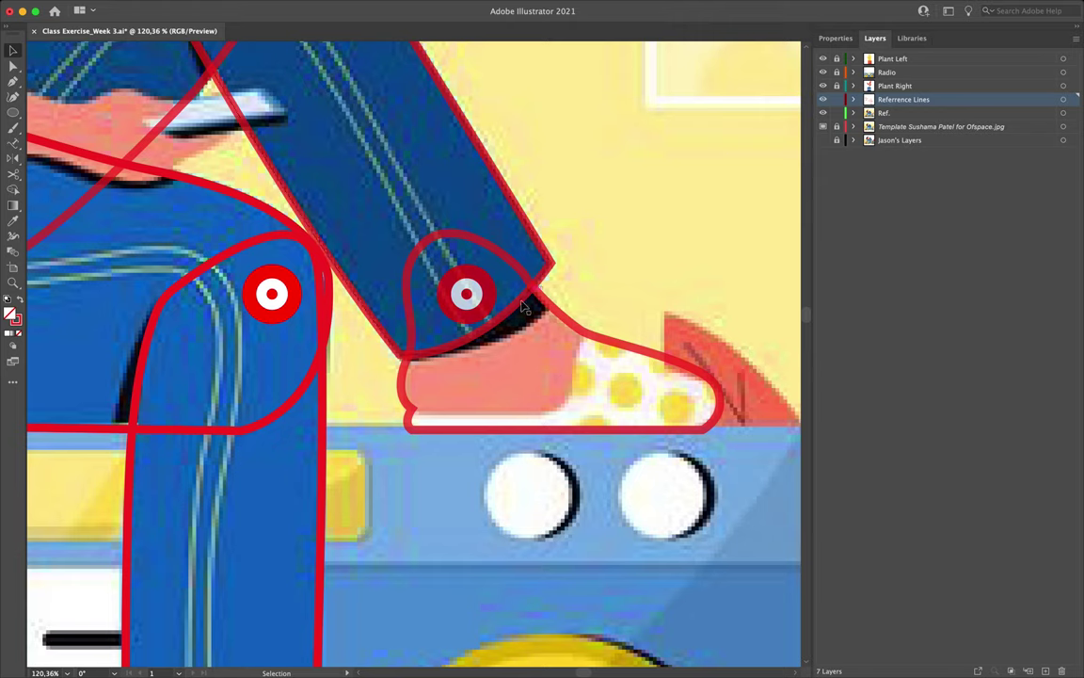
scroll(528, 302, "down", 6)
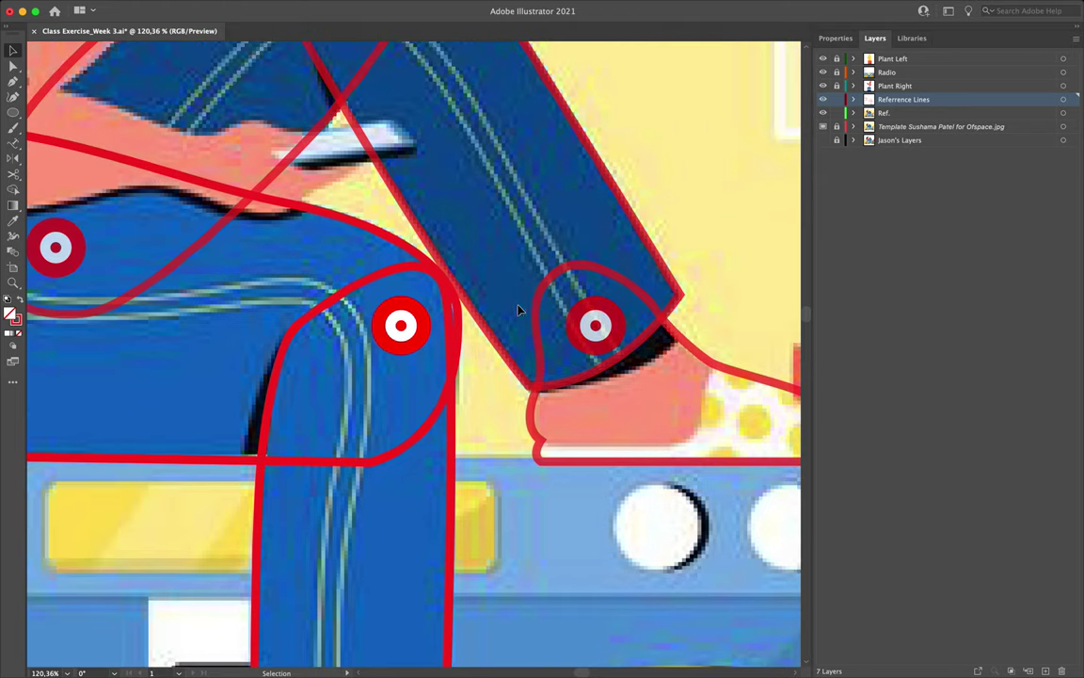
scroll(518, 311, "left", 3)
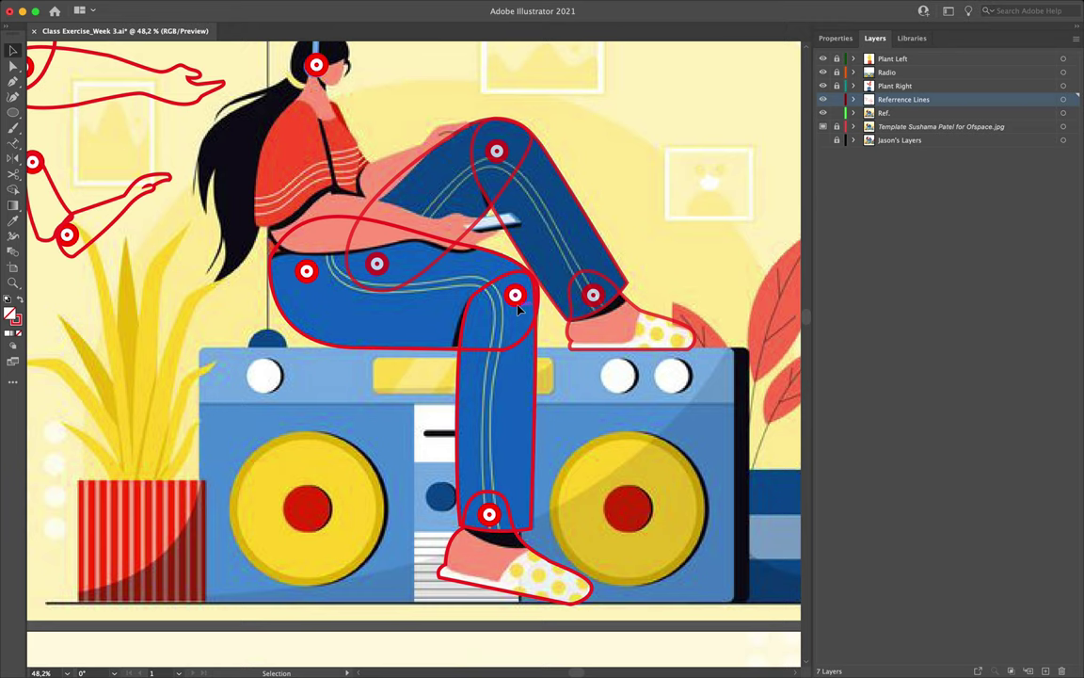
scroll(517, 309, "up", 3)
scroll(516, 308, "left", 2)
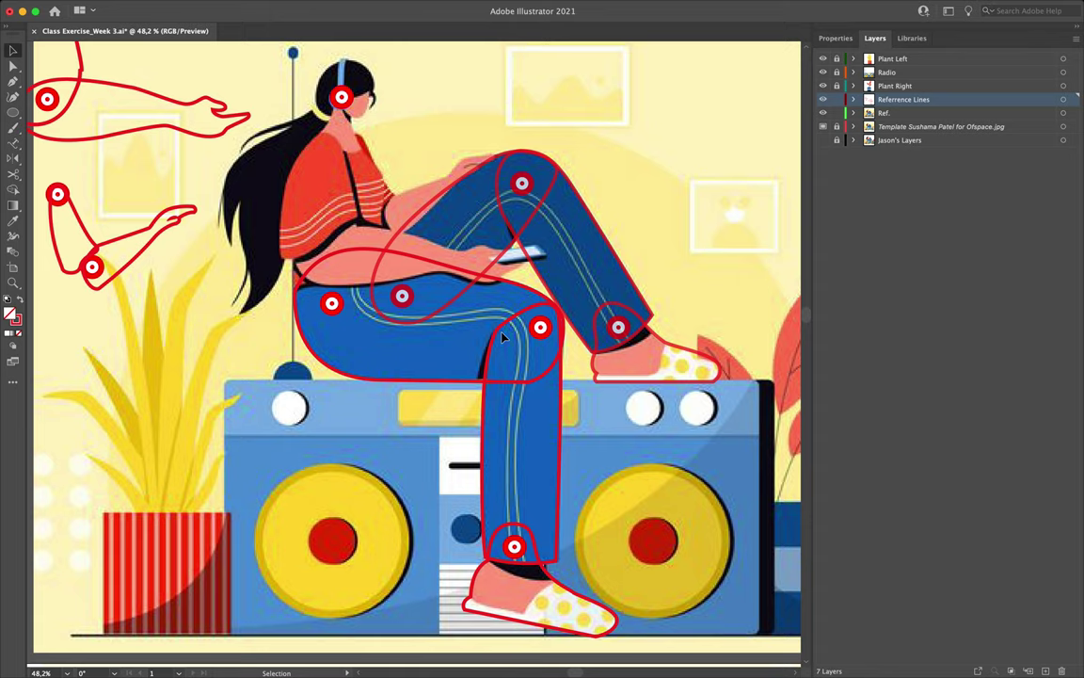
Step: Hide the Referrence Lines layer and the joint markers inside the Ref. layer, and lock both layers
left_click(822, 99)
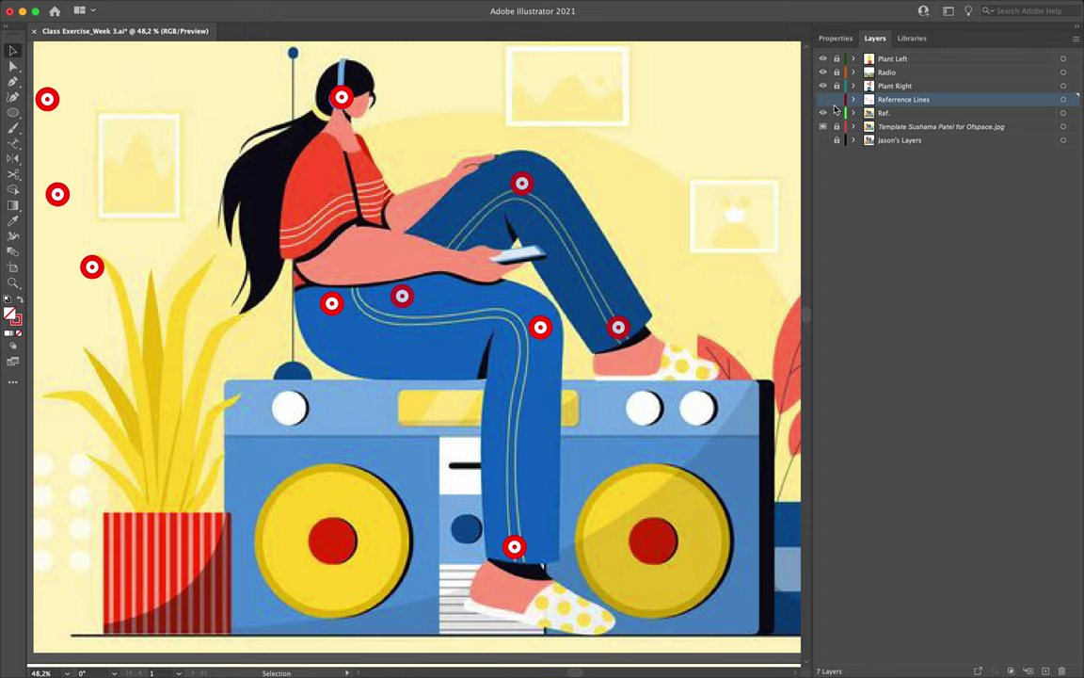
left_click(854, 113)
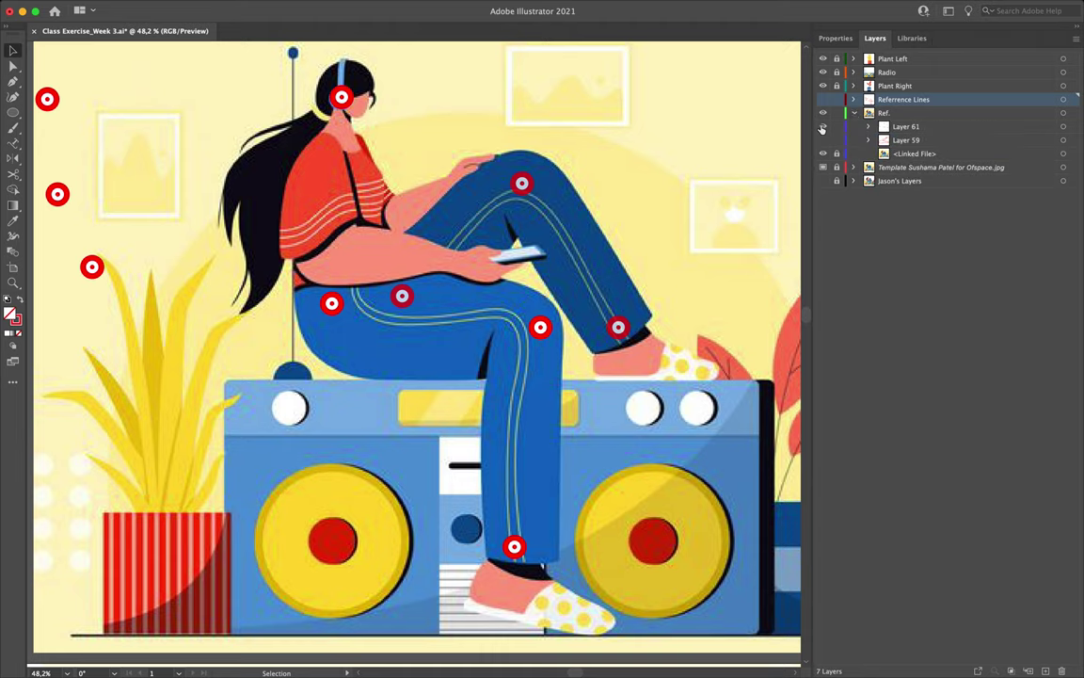
scroll(340, 289, "down", 5)
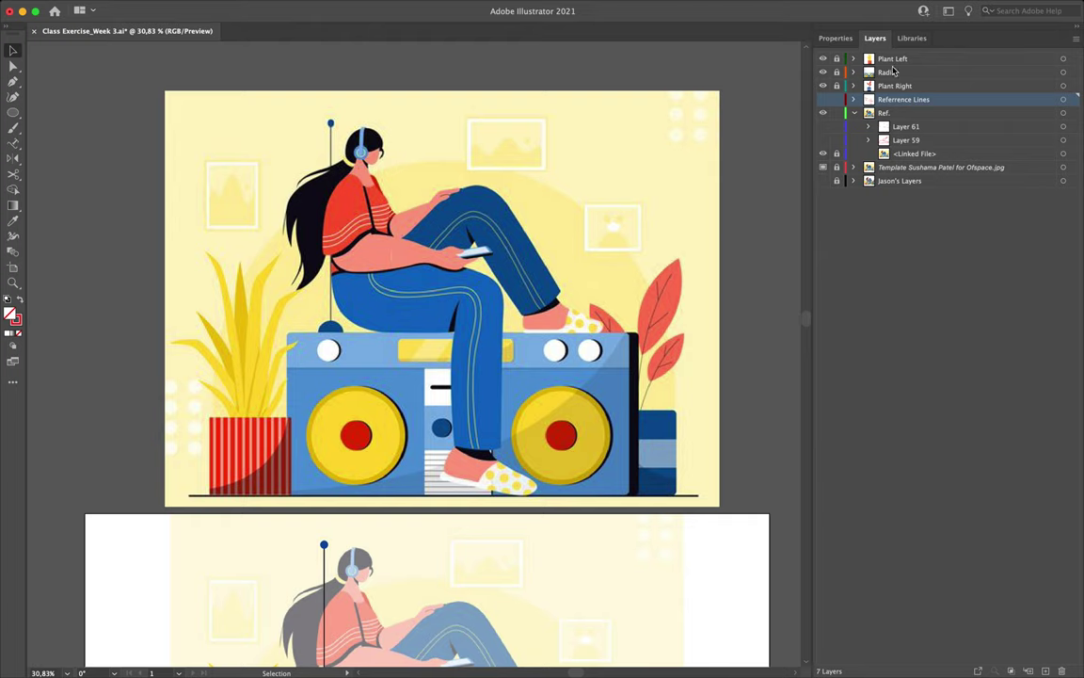
left_click(857, 114)
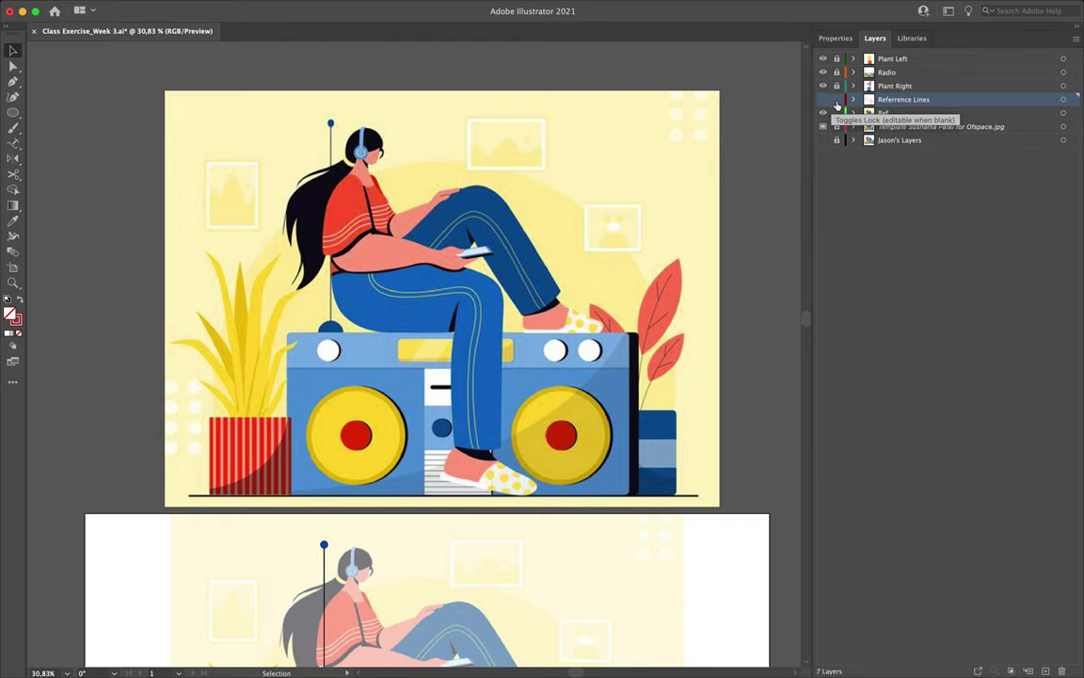
scroll(450, 393, "down", 5)
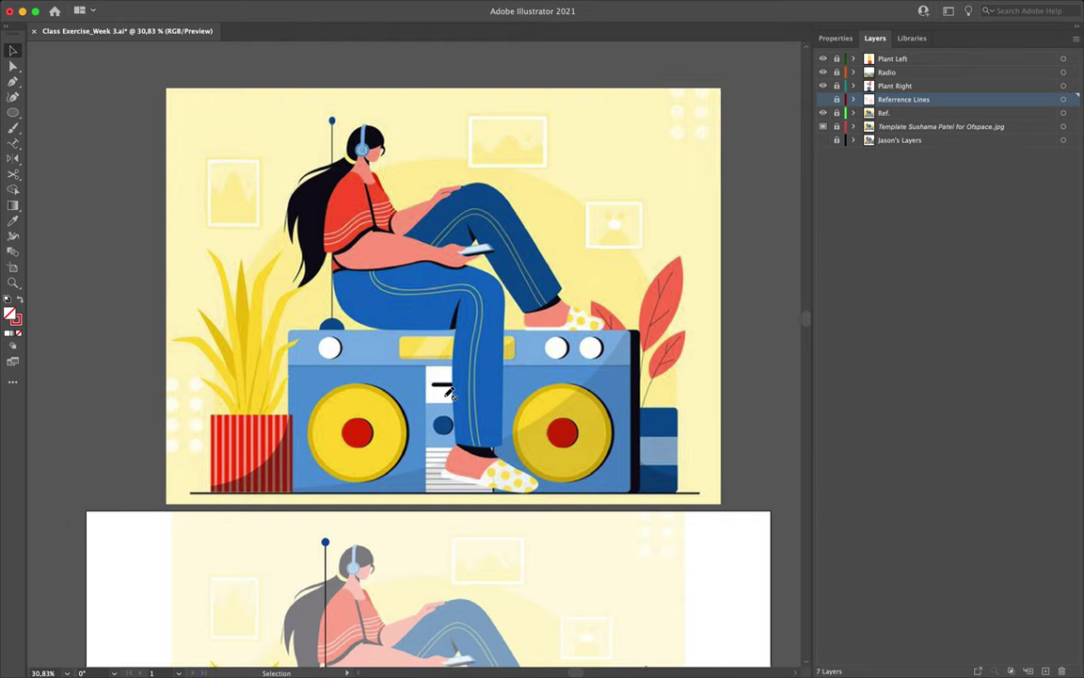
left_click_drag(13, 112, 69, 110)
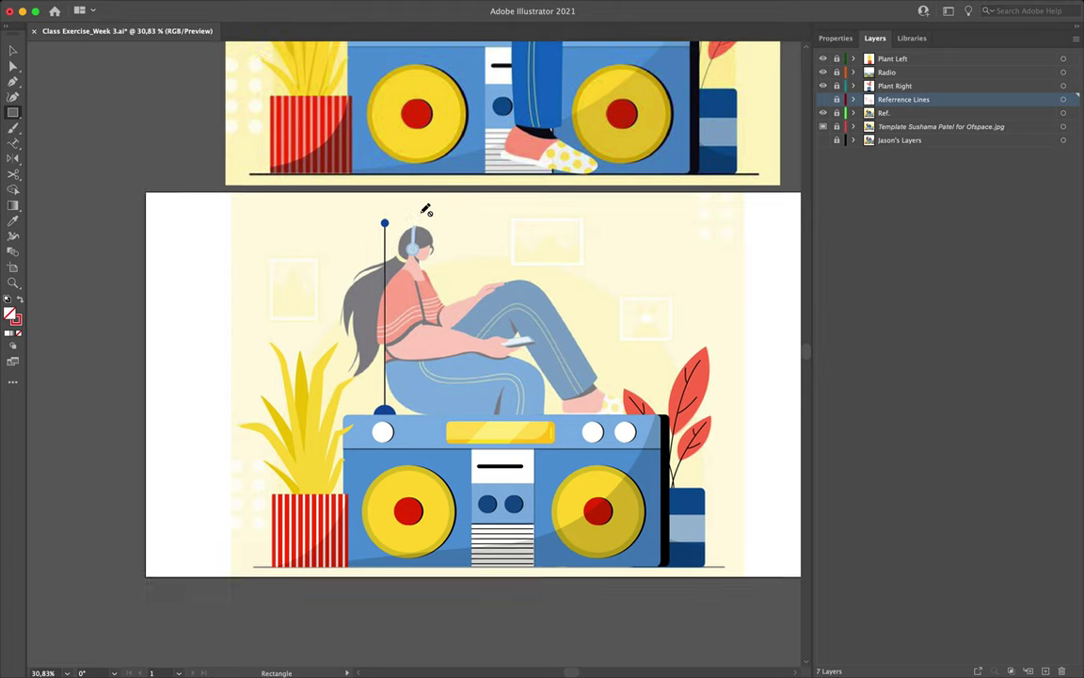
scroll(424, 207, "up", 10)
scroll(427, 210, "up", 3)
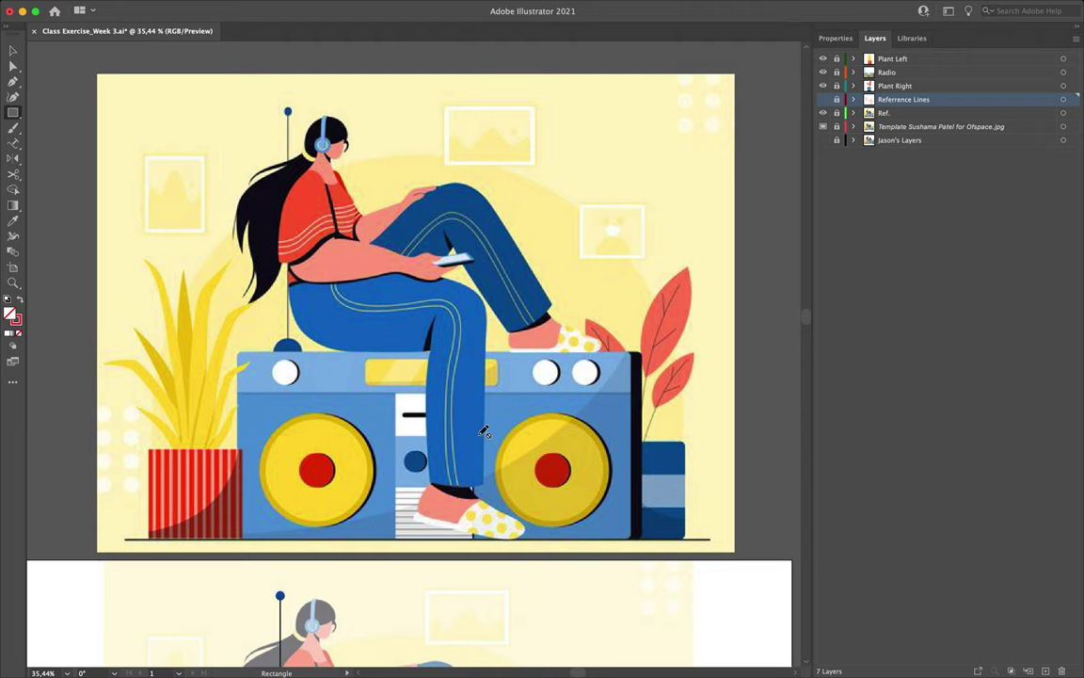
Step: Add a new layer above Plant Left and name it Front Leg
left_click(910, 63)
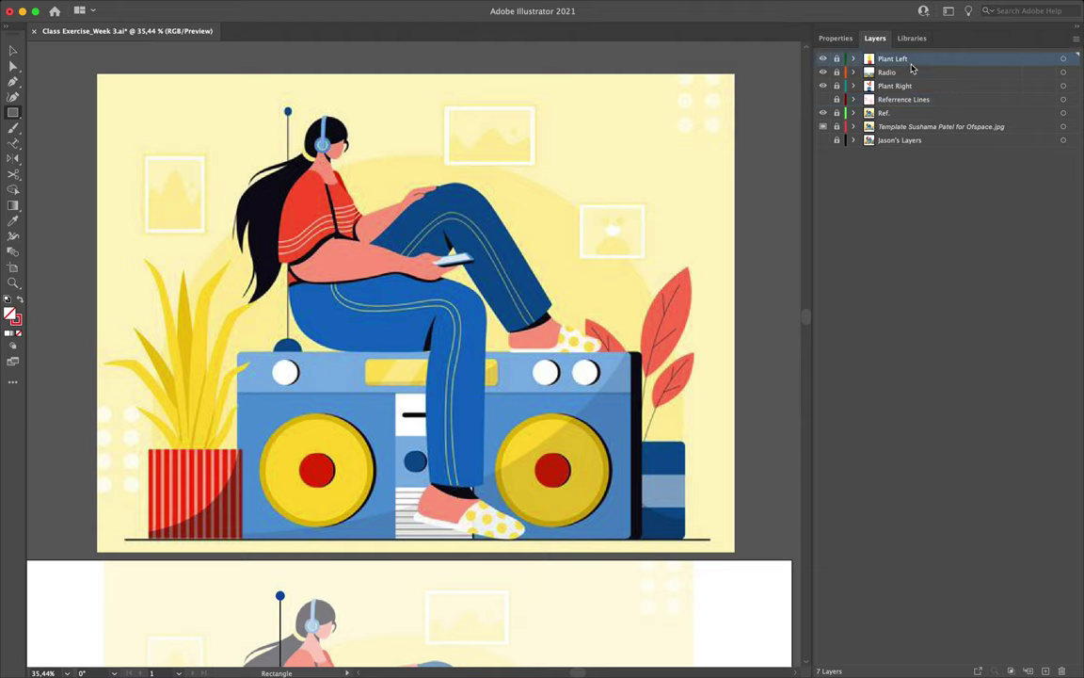
left_click(1045, 670)
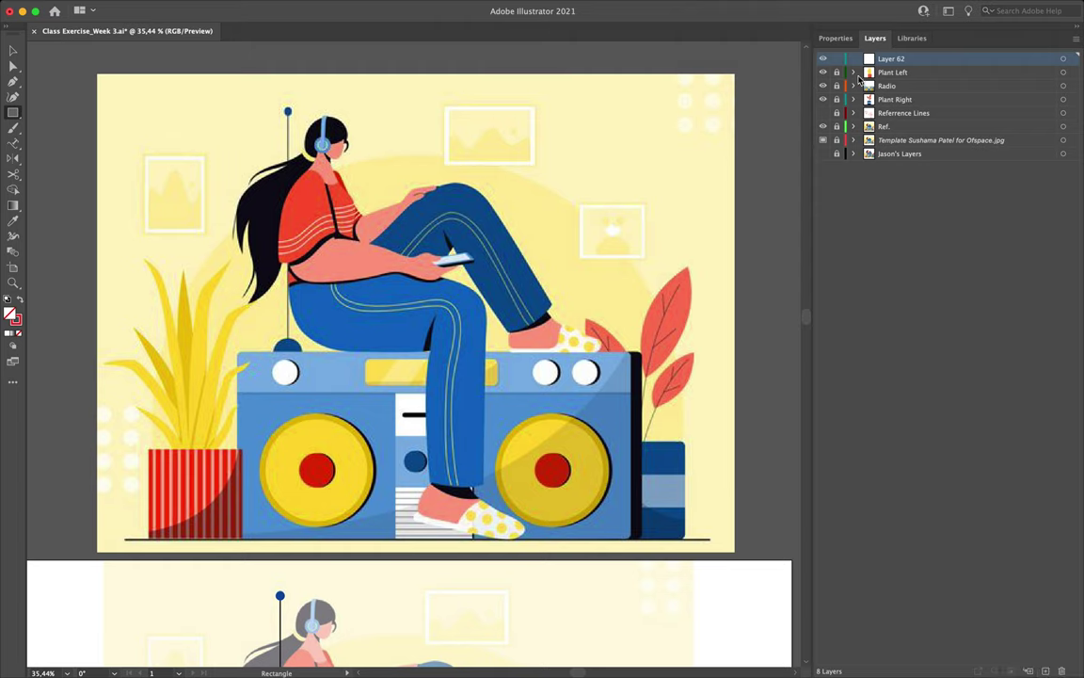
double_click(894, 60)
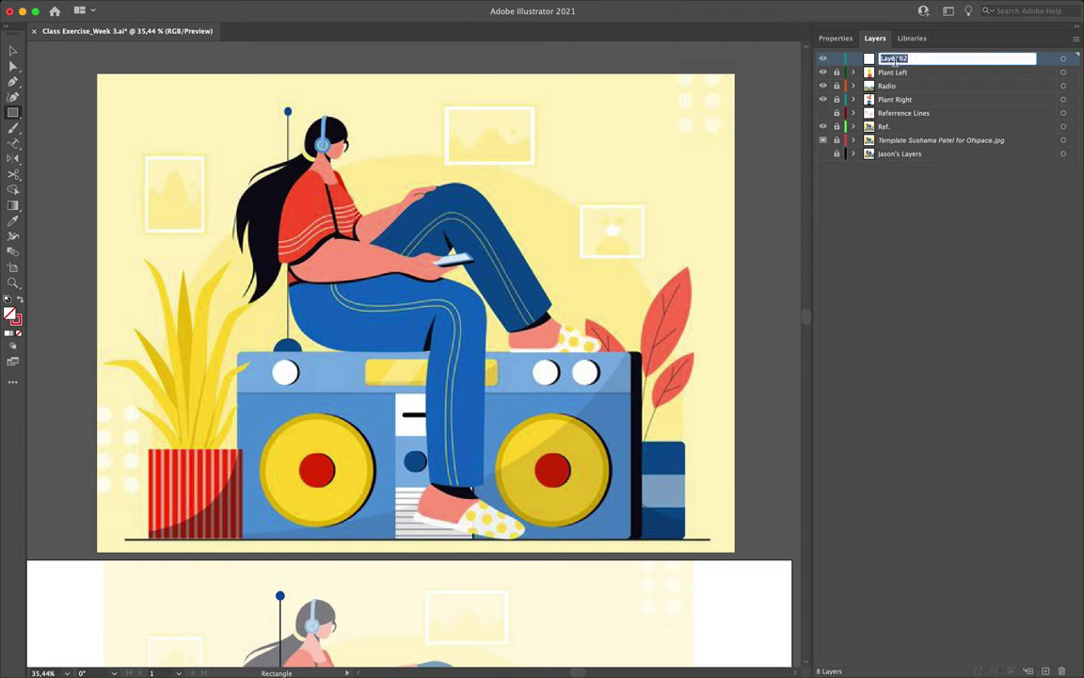
type("Front Leg")
key("Return")
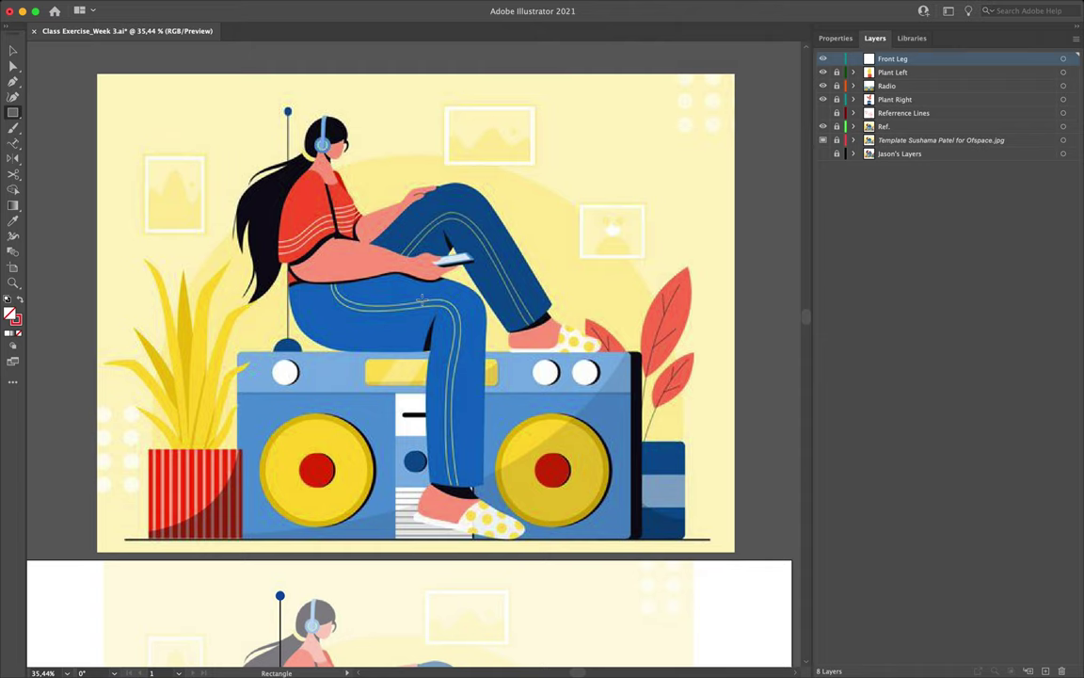
Step: Set up the Pen tool with a black stroke 1 pt wide for drawing on the Front Leg layer
left_click(14, 85)
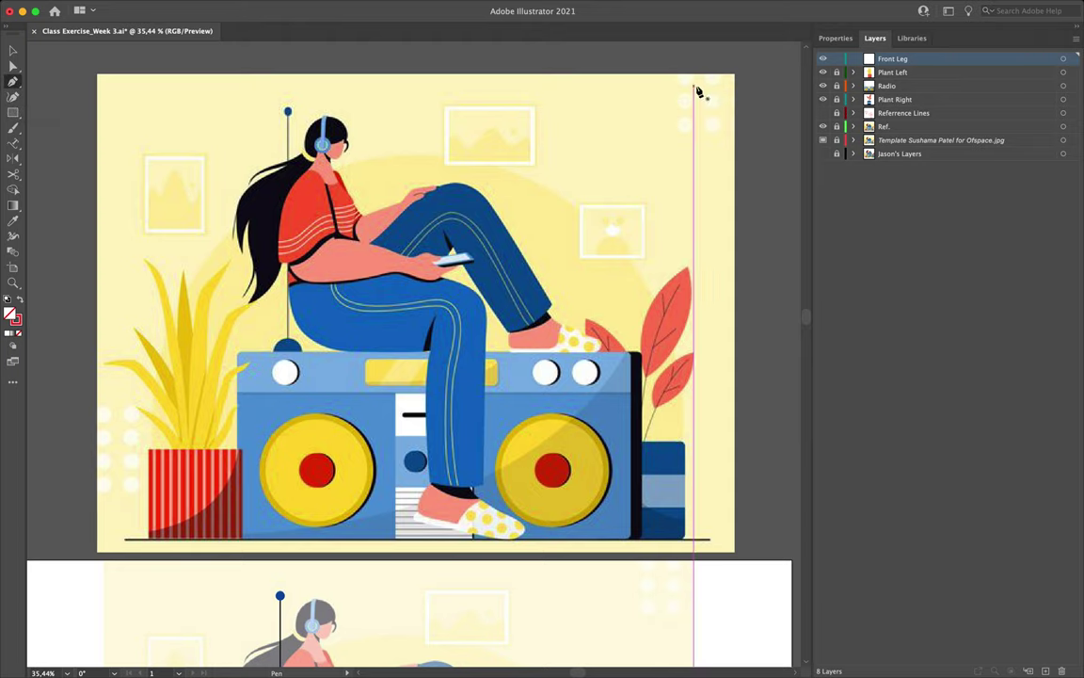
left_click(836, 38)
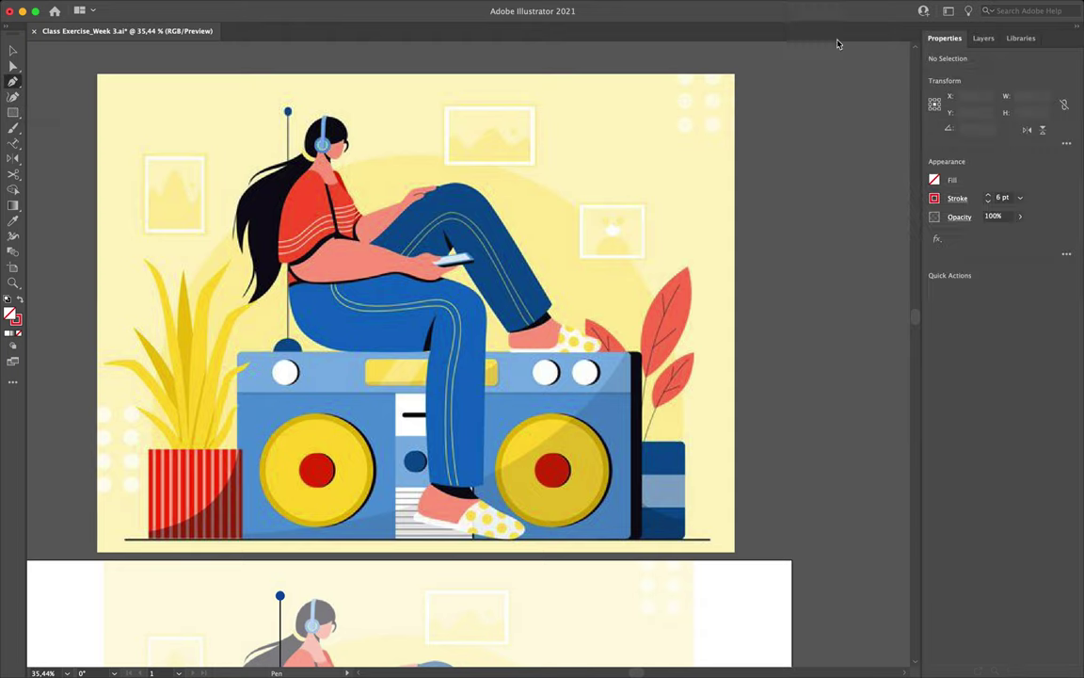
left_click(933, 200)
left_click(820, 246)
left_click(1022, 197)
left_click(1037, 254)
Step: Trace the front foot's heel and sole with the Pen tool, from the back of the trouser cuff to under the slipper
scroll(459, 419, "up", 6)
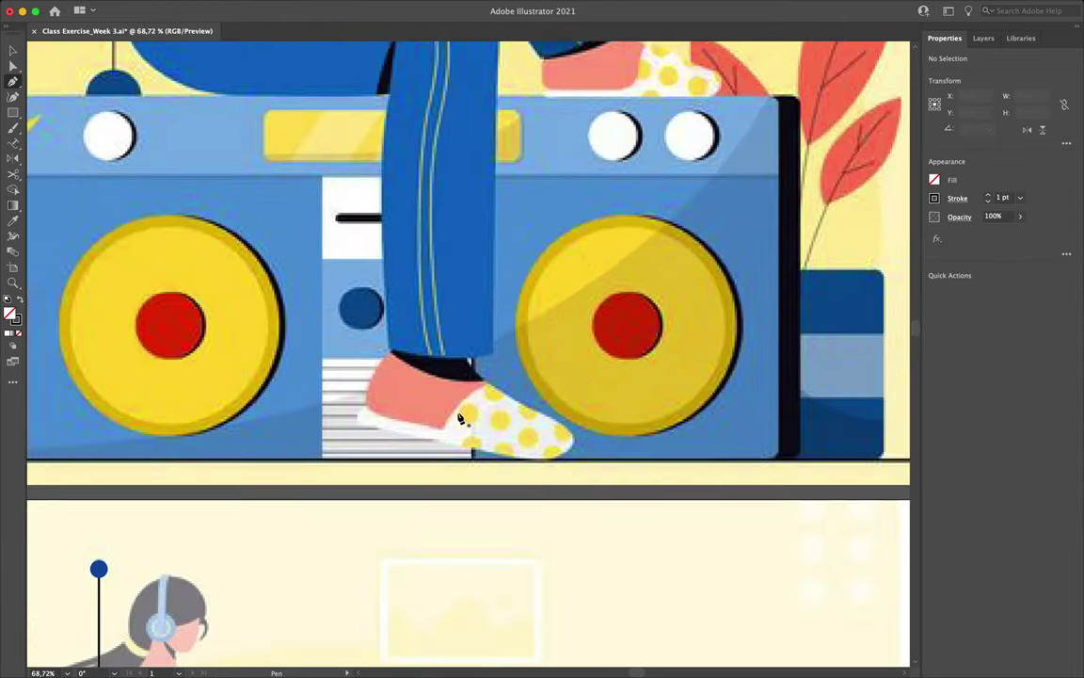
scroll(460, 419, "up", 2)
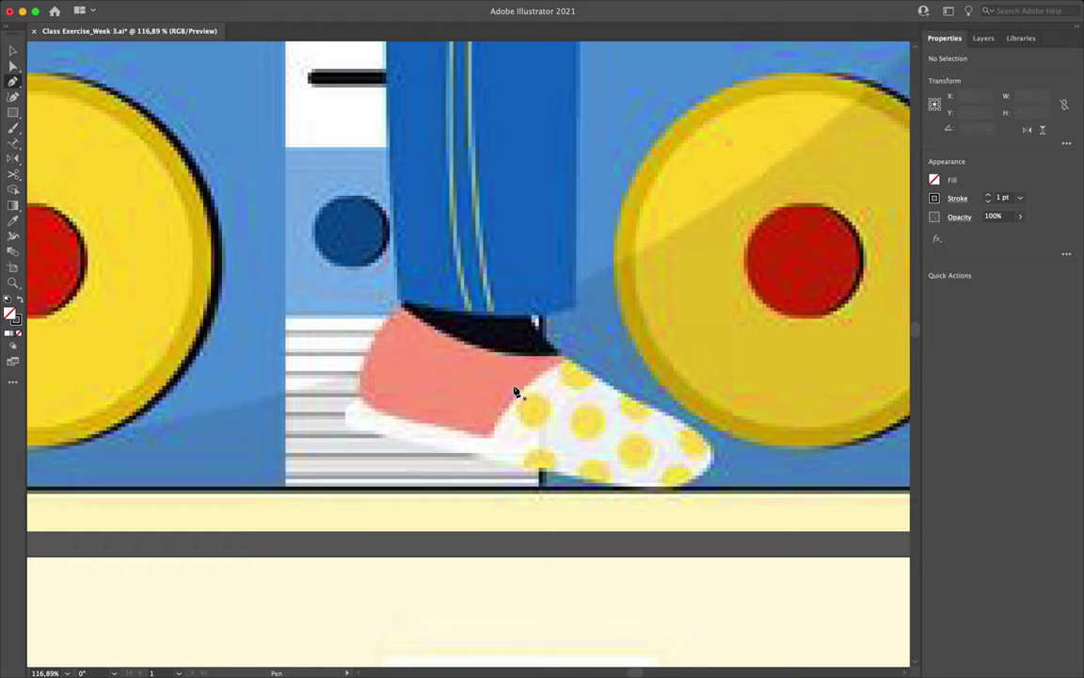
left_click(401, 305)
mouse_move(361, 395)
left_mouse_down()
mouse_move(368, 467)
mouse_move(370, 438)
left_mouse_up()
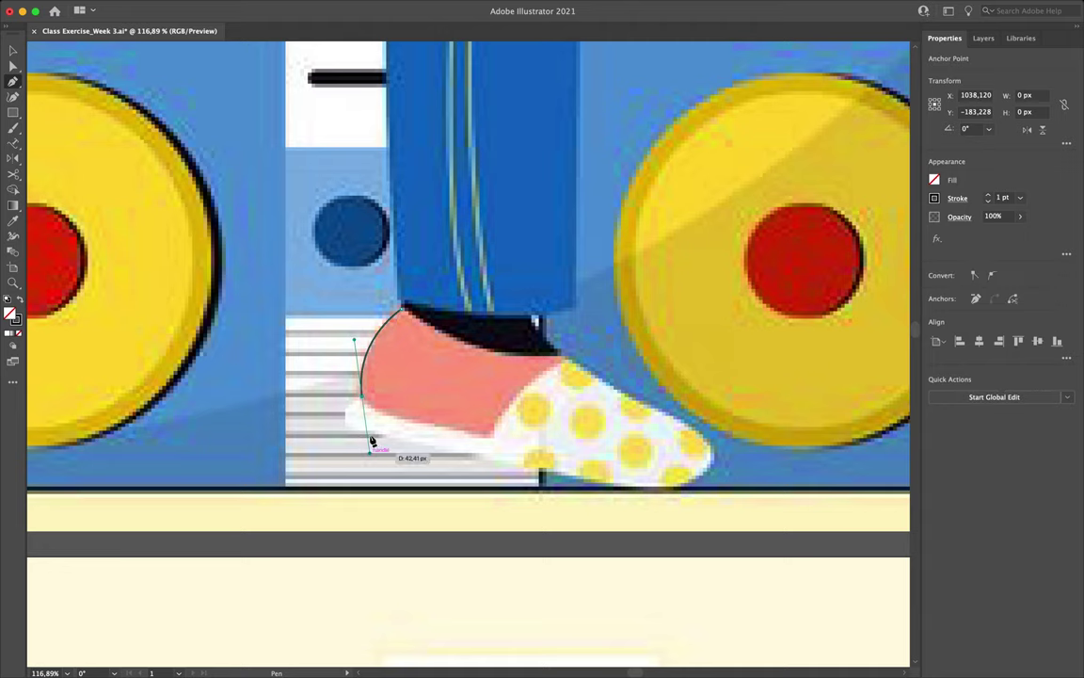
left_click(363, 399)
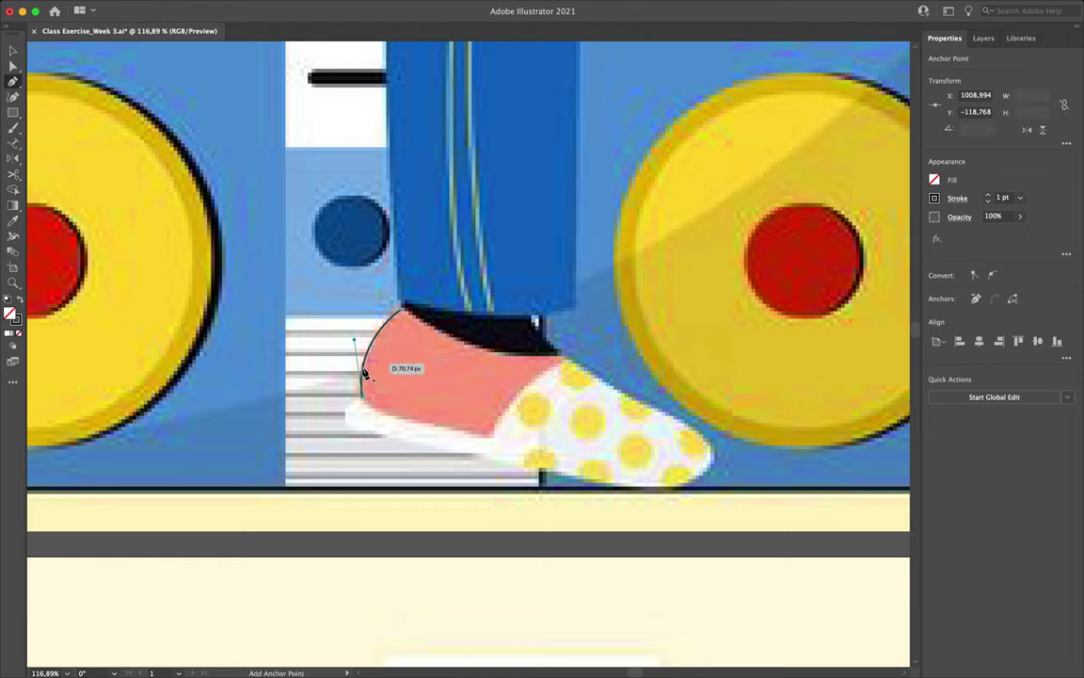
left_click_drag(350, 397, 513, 452)
left_click(393, 423)
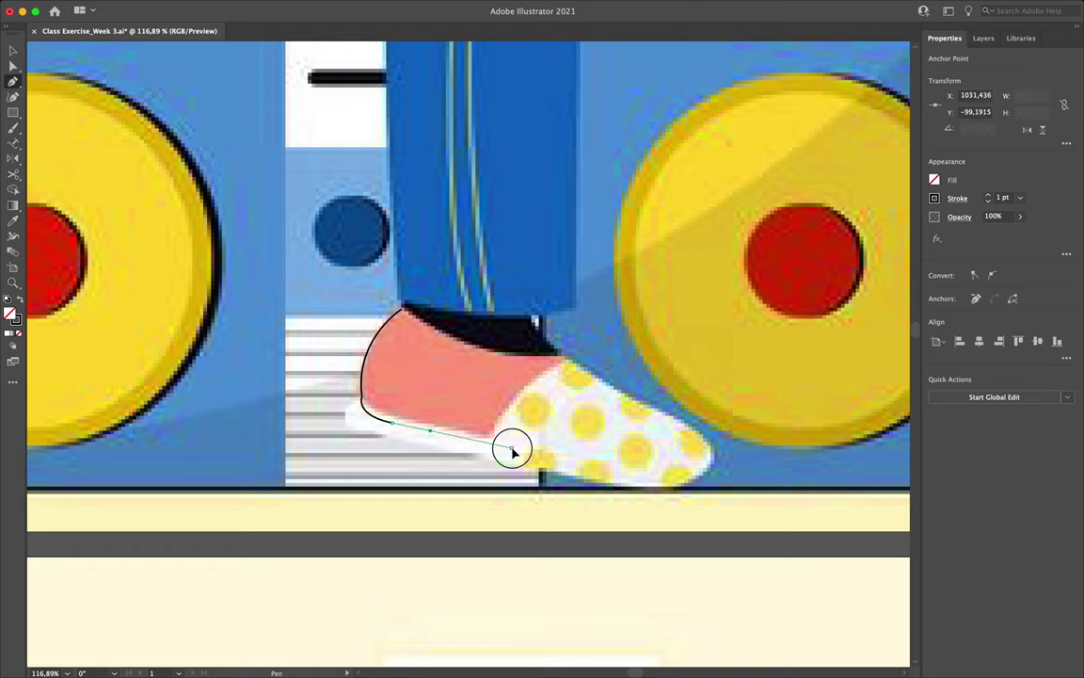
Step: Continue the foot path in a curve around the front part covered by the dotted slipper, up to the slipper's upper edge
left_click_drag(584, 424, 579, 375)
left_click(573, 368)
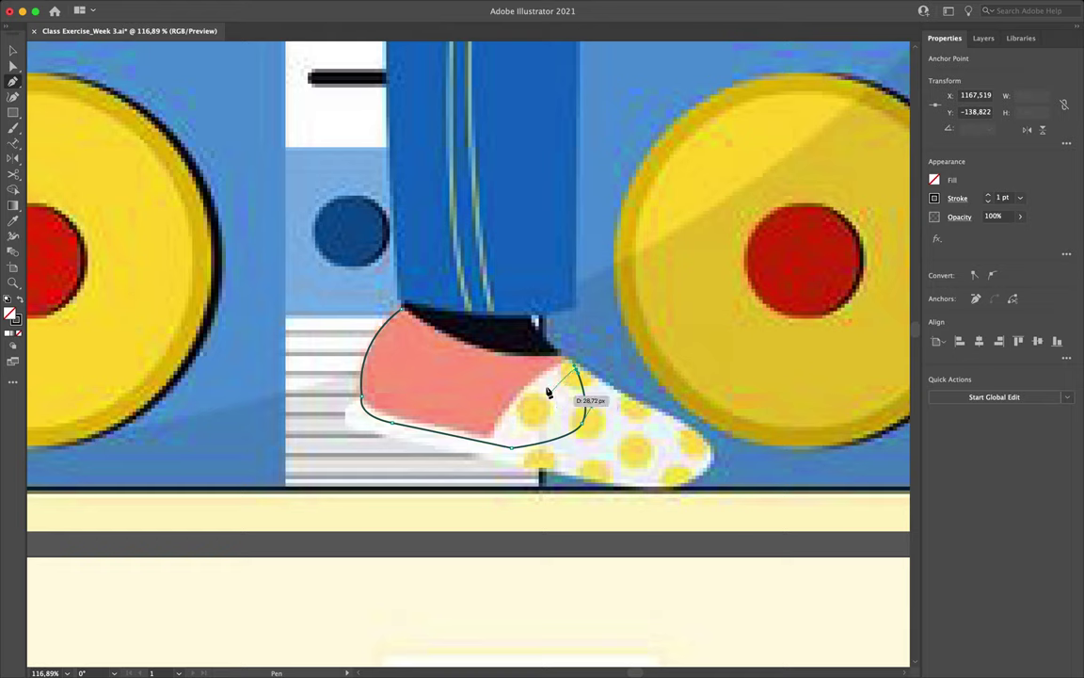
left_click_drag(578, 369, 591, 406)
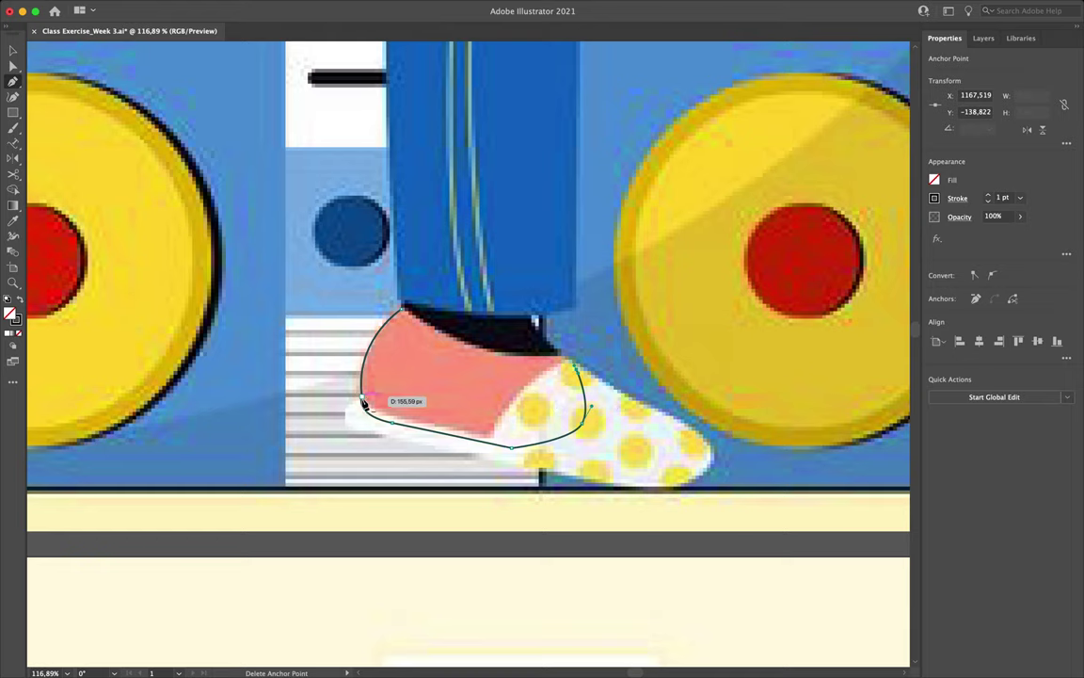
left_click(391, 423)
left_click(512, 447)
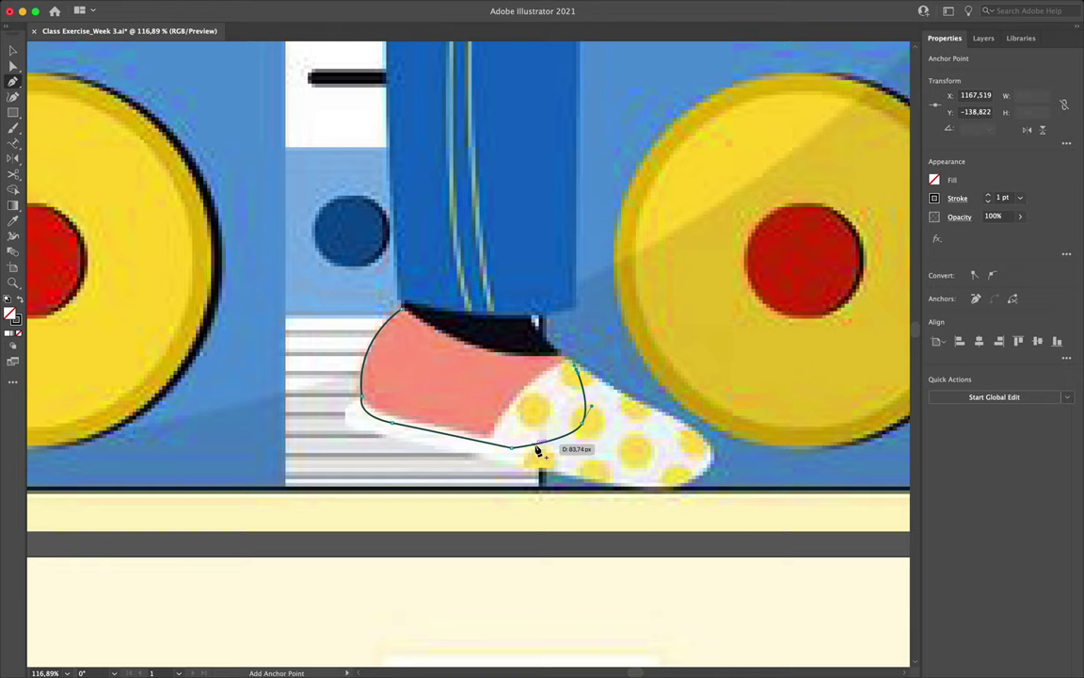
left_click_drag(574, 370, 555, 377)
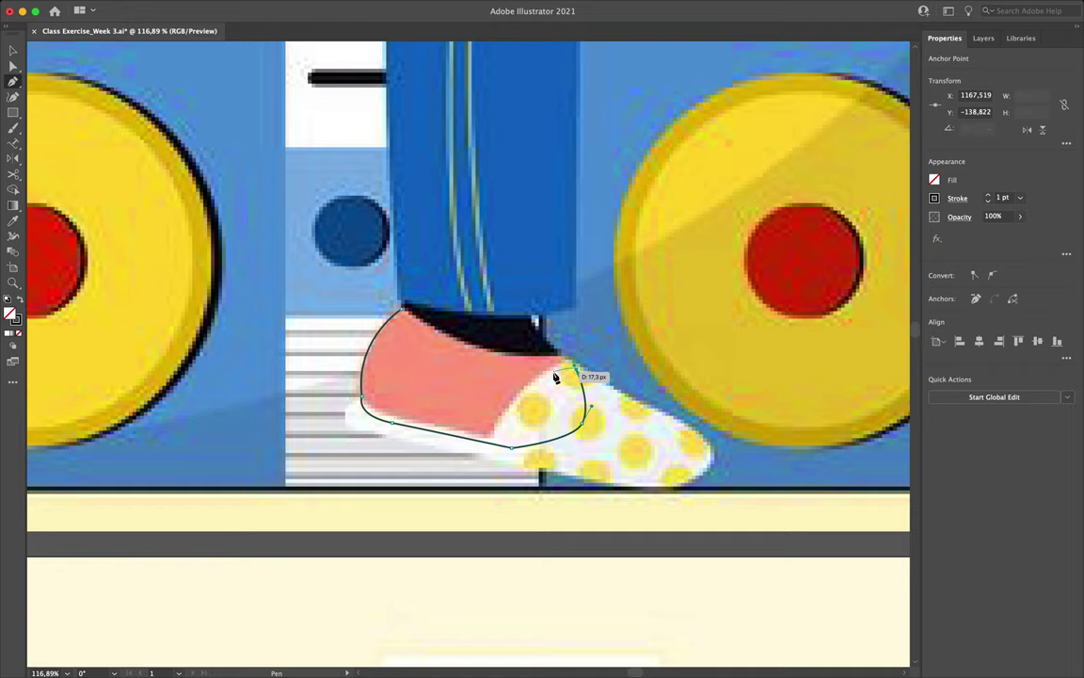
left_click_drag(555, 378, 557, 378)
Step: Extend the foot path up over the ankle inside the trouser leg and close it at the heel's starting point
scroll(558, 377, "up", 3)
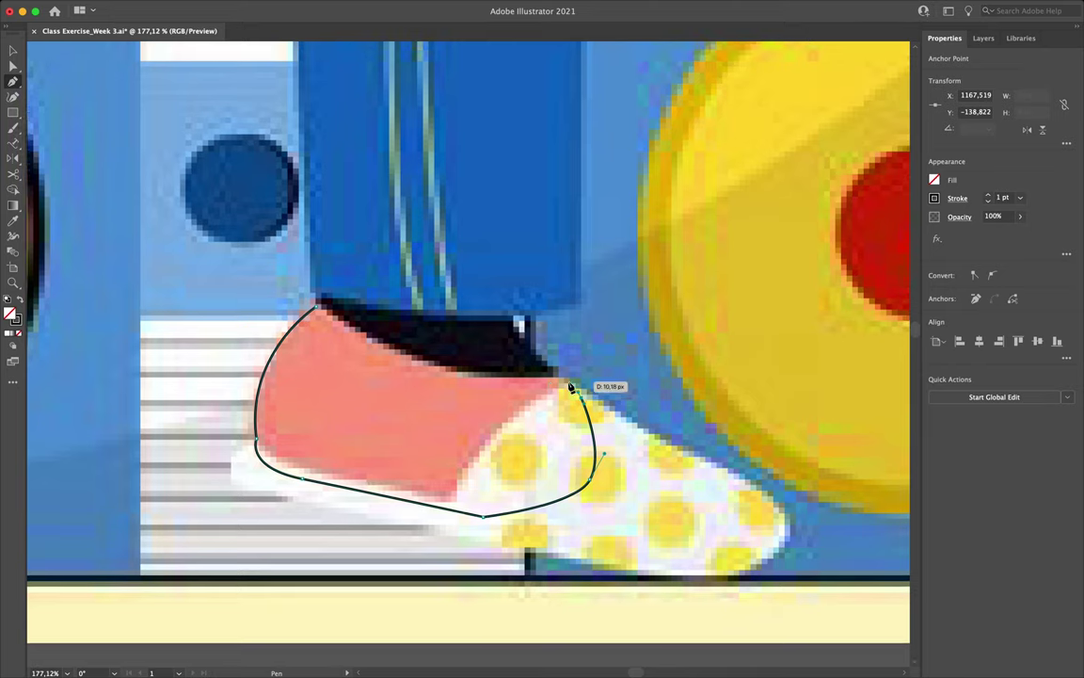
scroll(565, 386, "up", 3)
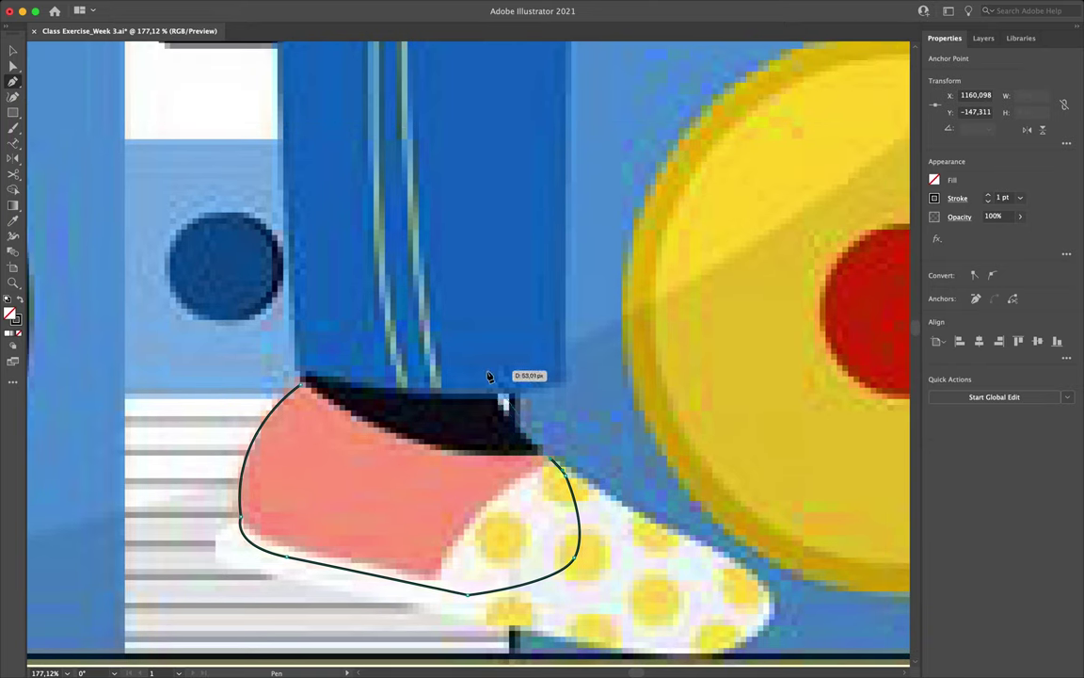
mouse_move(452, 299)
left_mouse_down()
mouse_move(466, 308)
mouse_move(339, 353)
mouse_move(361, 373)
mouse_move(351, 407)
mouse_move(307, 451)
left_mouse_up()
scroll(461, 308, "left", 3)
scroll(461, 309, "up", 1)
Step: Refine the rounded ankle top of the foot outline by moving its upper-left anchor slightly upward, and deselect the path
key("a")
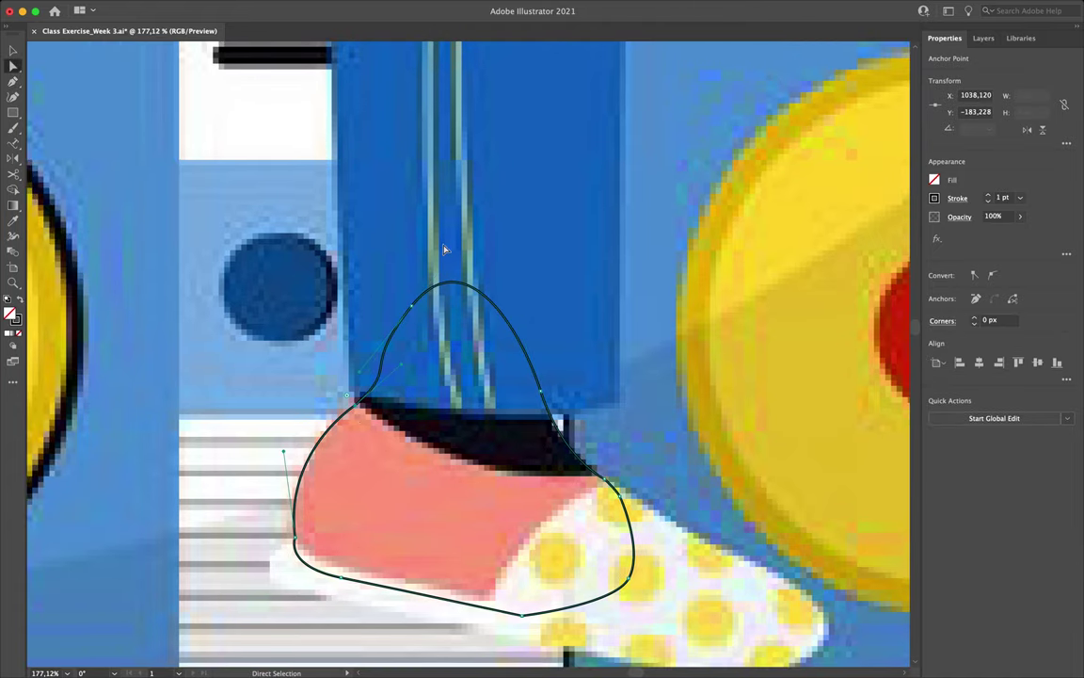
left_click_drag(411, 308, 405, 296)
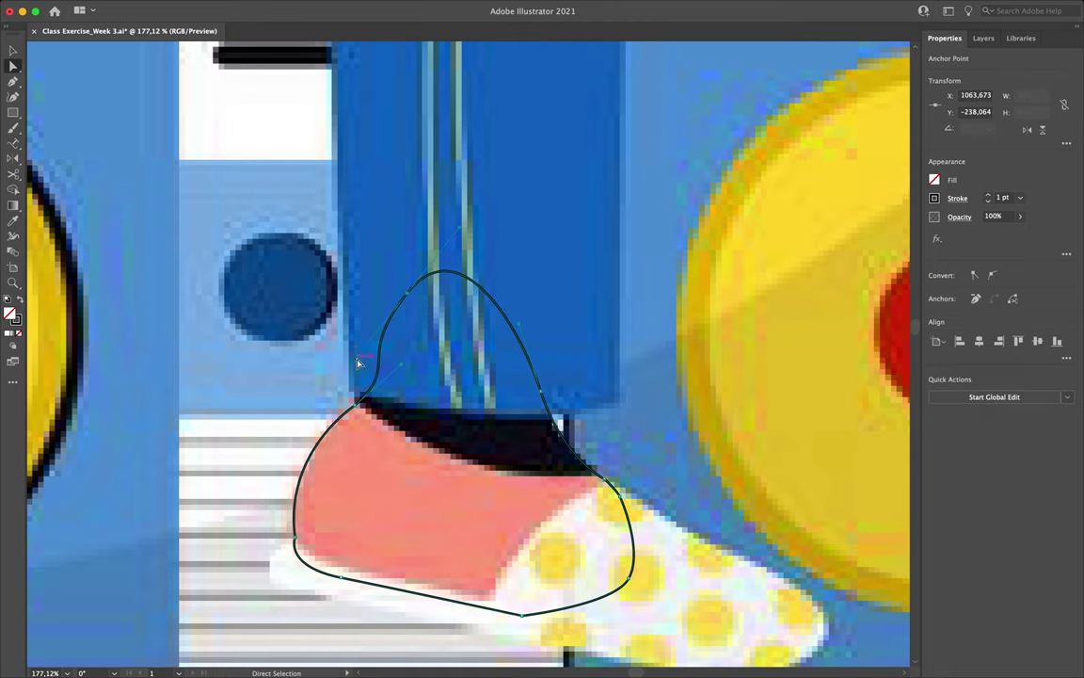
left_click(513, 318)
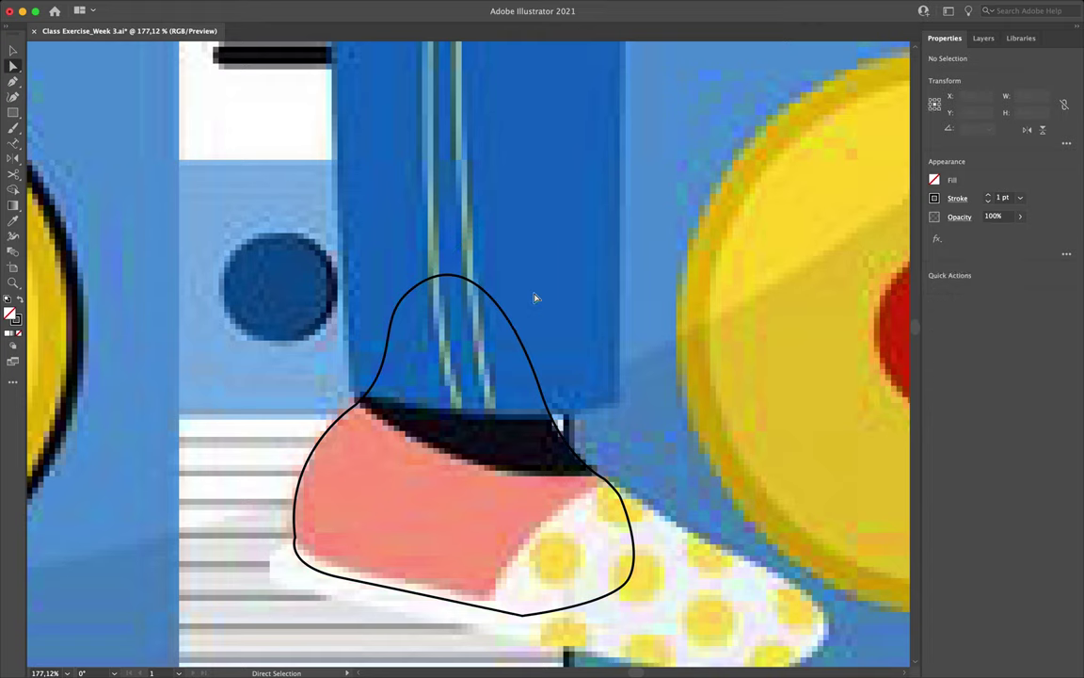
Step: Move the foot outline off the front leg and down onto the artboard with the faded template image
key("v")
left_click(506, 320)
left_click_drag(505, 320, 213, 392)
scroll(214, 393, "left", 5)
scroll(361, 400, "down", 4)
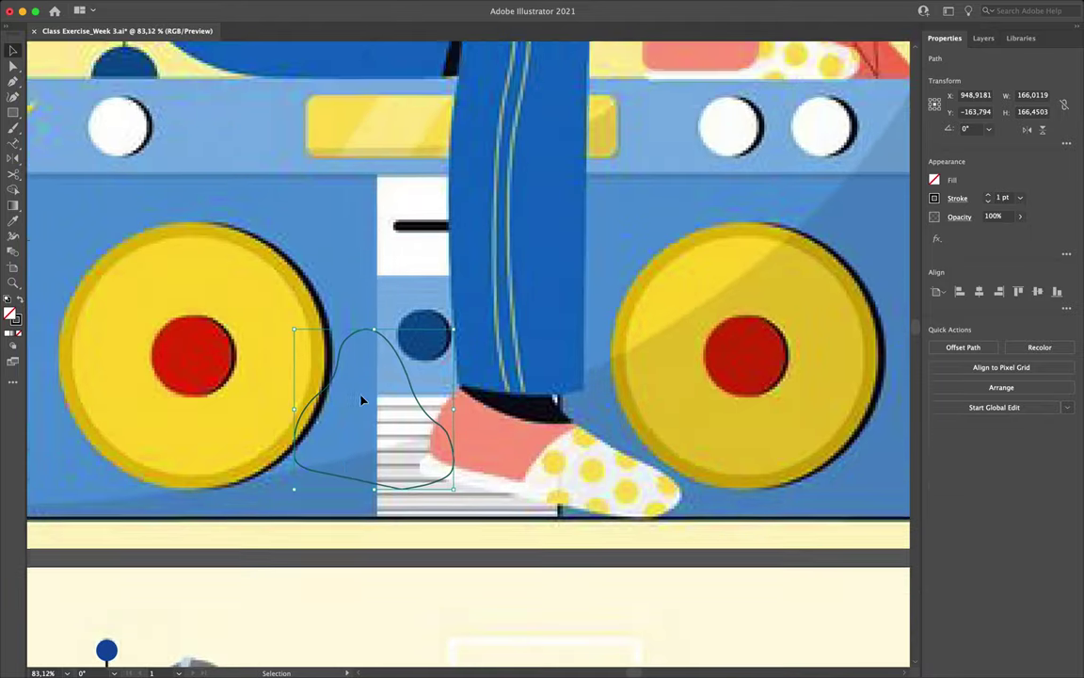
scroll(362, 391, "down", 5)
left_click_drag(450, 226, 451, 552)
scroll(453, 553, "down", 12)
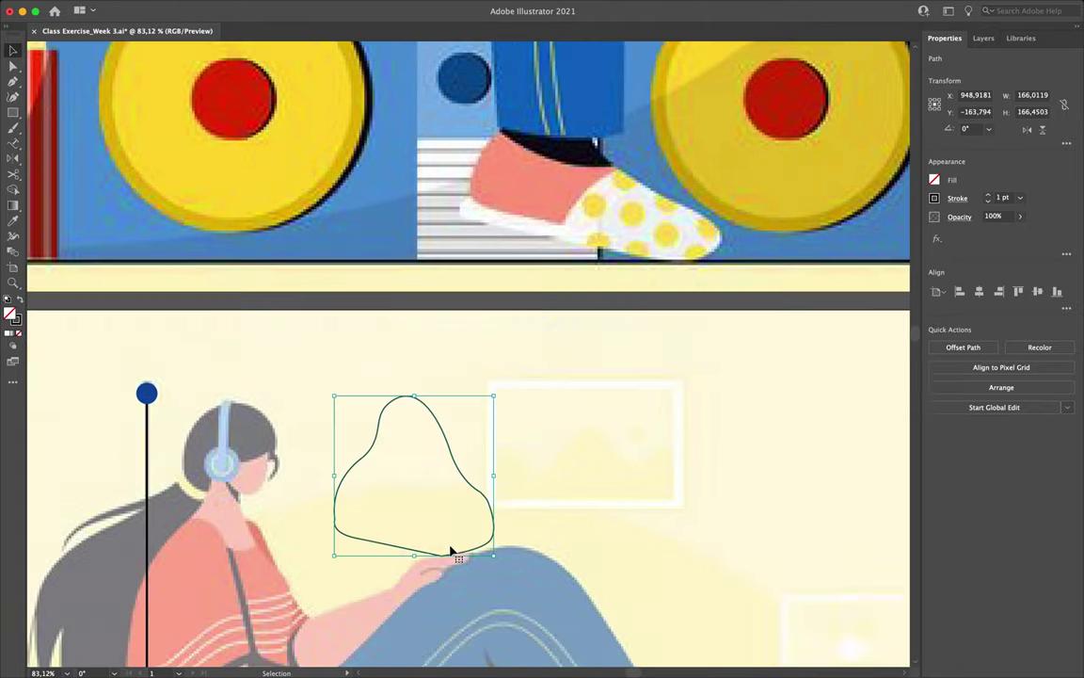
Step: Hide the Plant Right, Radio and Plant Left layers and move the foot outline down toward the faded front foot
key("F7")
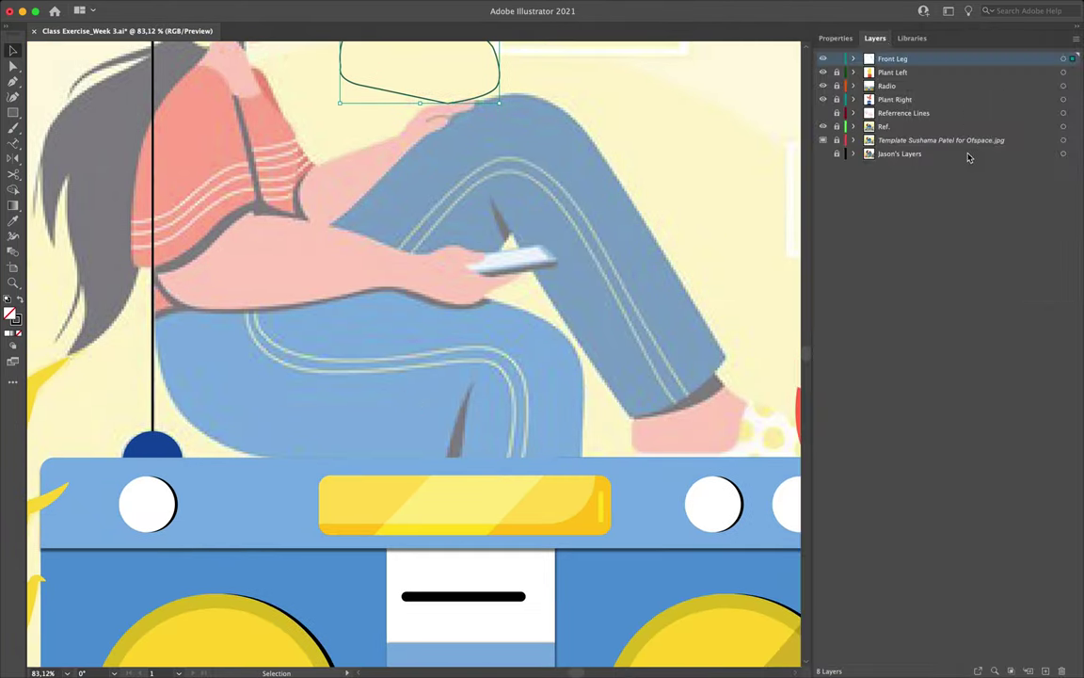
left_click_drag(823, 99, 822, 72)
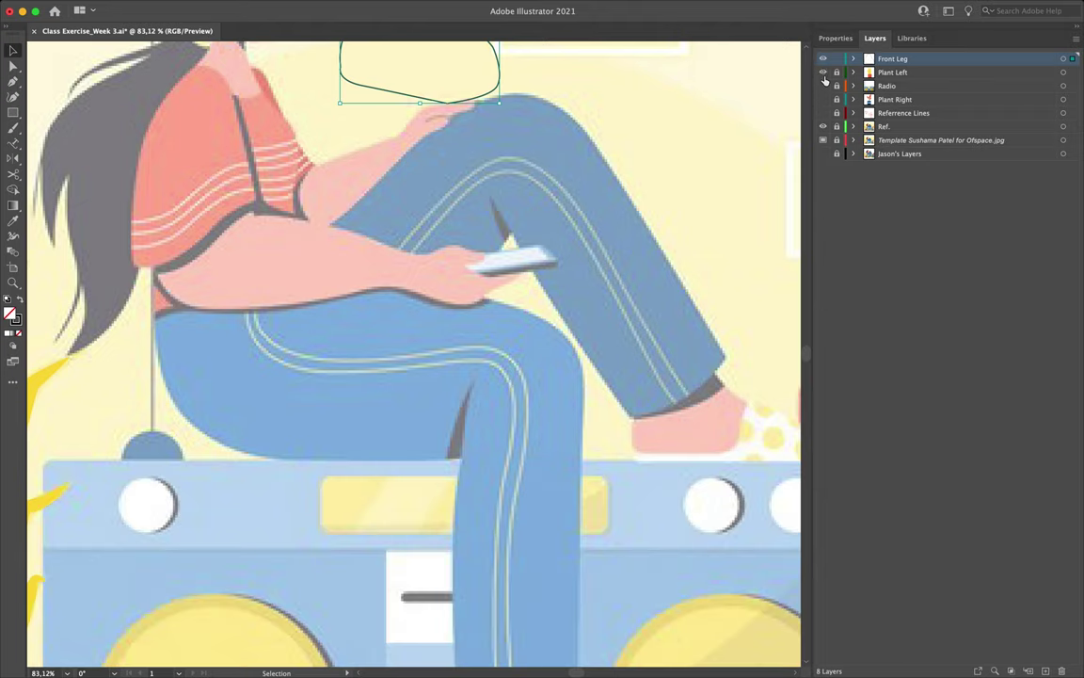
left_click_drag(492, 58, 599, 475)
scroll(596, 545, "down", 8)
left_click_drag(569, 171, 556, 419)
scroll(556, 419, "up", 2)
left_click(556, 420)
Step: Trace the faded front foot with the Pen tool: heel, straight sole, a corner under the slipper, and a rounded ankle inside the trouser leg, closed at the heel
key("p")
left_click(377, 411)
left_click_drag(340, 498, 351, 550)
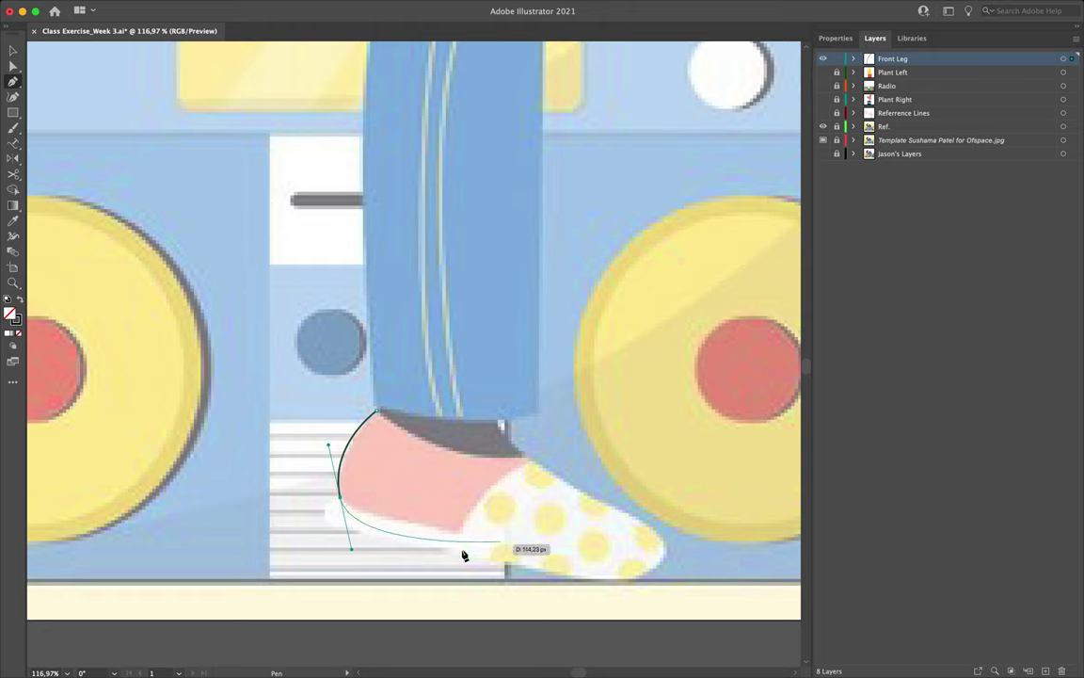
left_click(341, 497)
left_click_drag(367, 518, 393, 525)
left_click(481, 544)
left_click_drag(544, 480, 484, 400)
left_click_drag(403, 347, 379, 417)
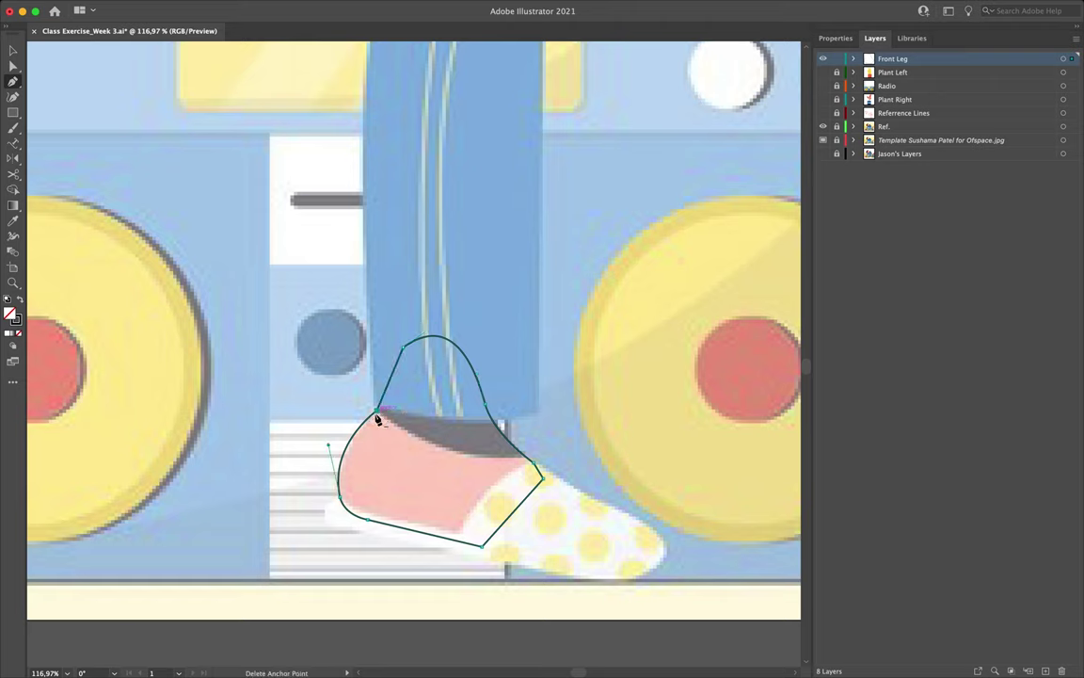
Step: Round off the corner at the upper-left anchor of the foot outline's ankle
key("a")
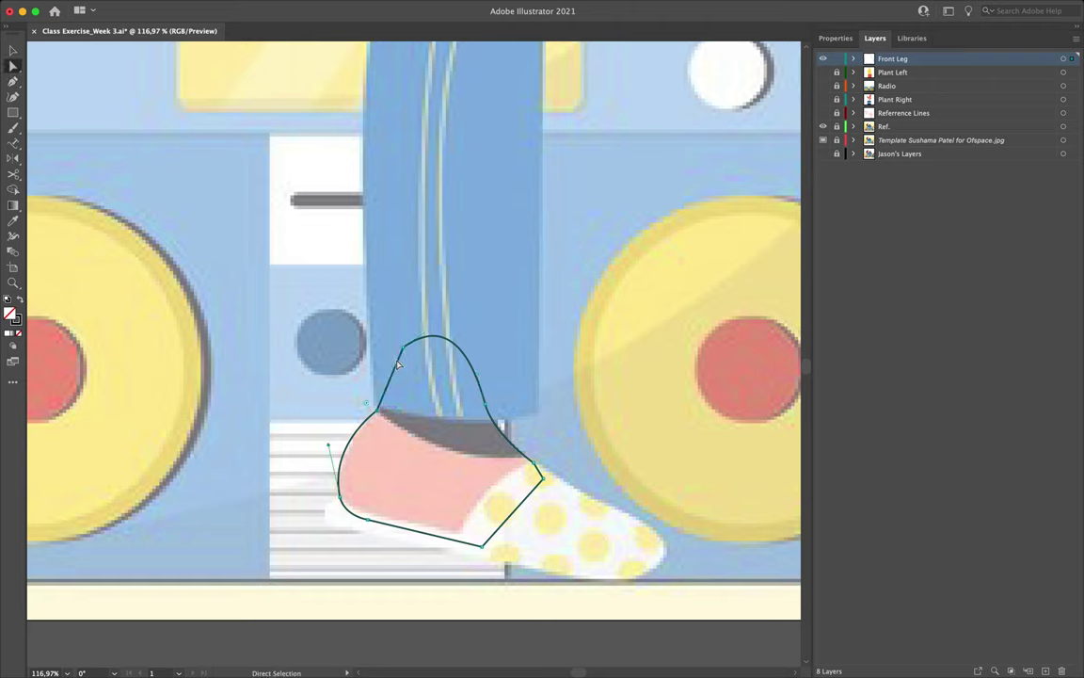
left_click(405, 348)
left_click_drag(415, 362, 503, 480)
scroll(486, 418, "up", 5)
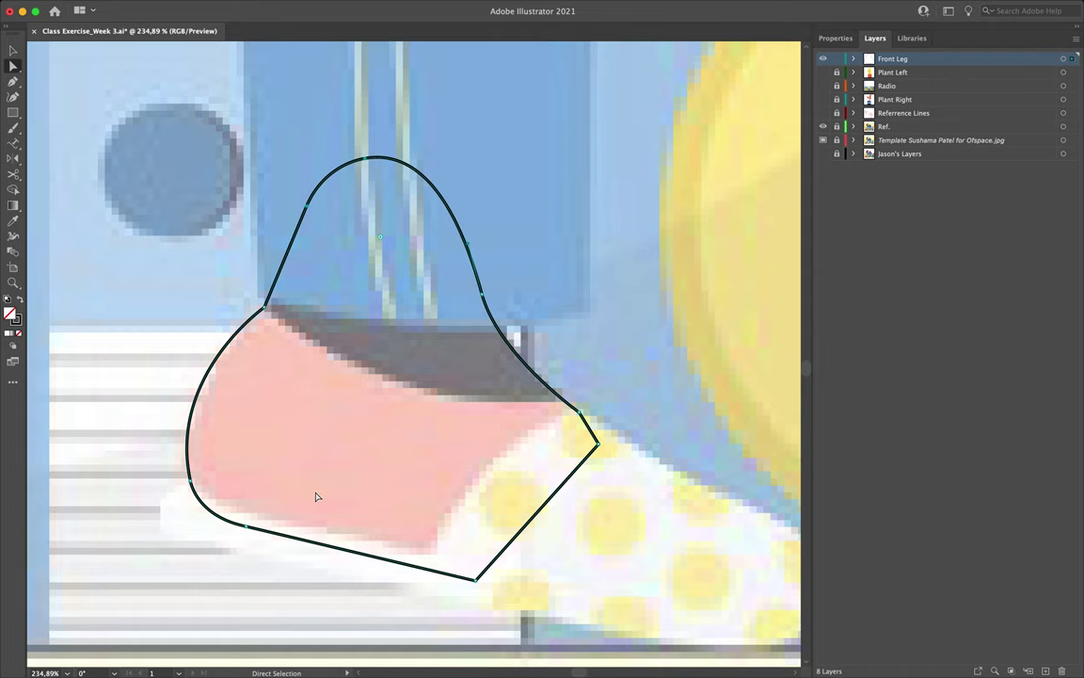
Step: Move the finished foot outline horizontally to the left of the leg, over the left speaker
scroll(325, 407, "down", 5)
key("v")
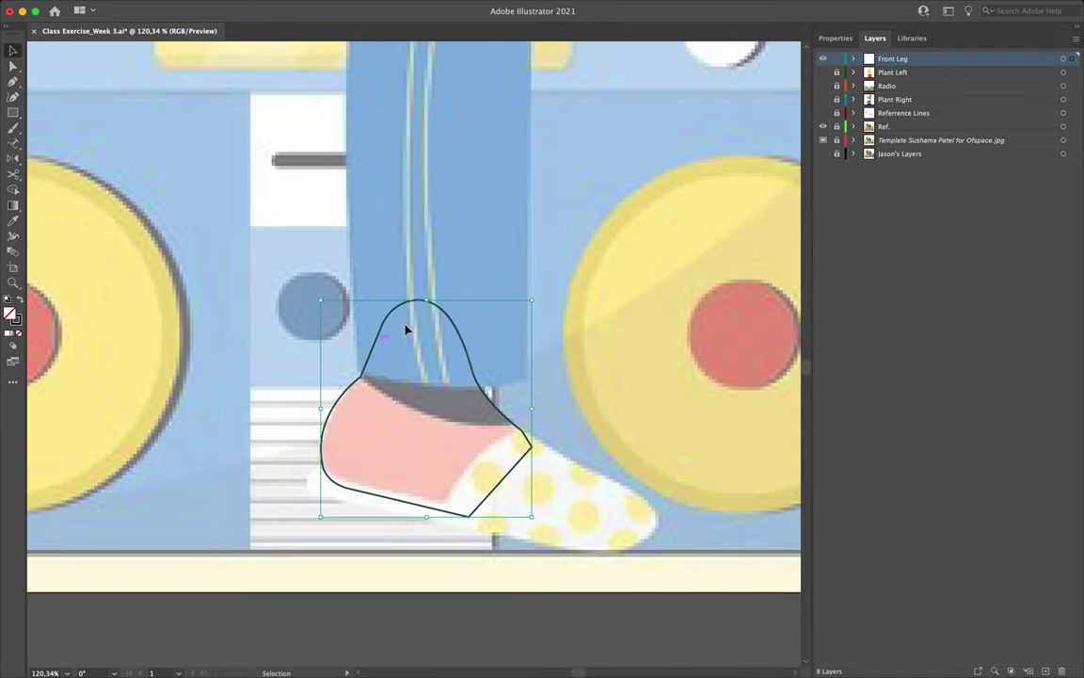
left_click_drag(461, 339, 208, 351)
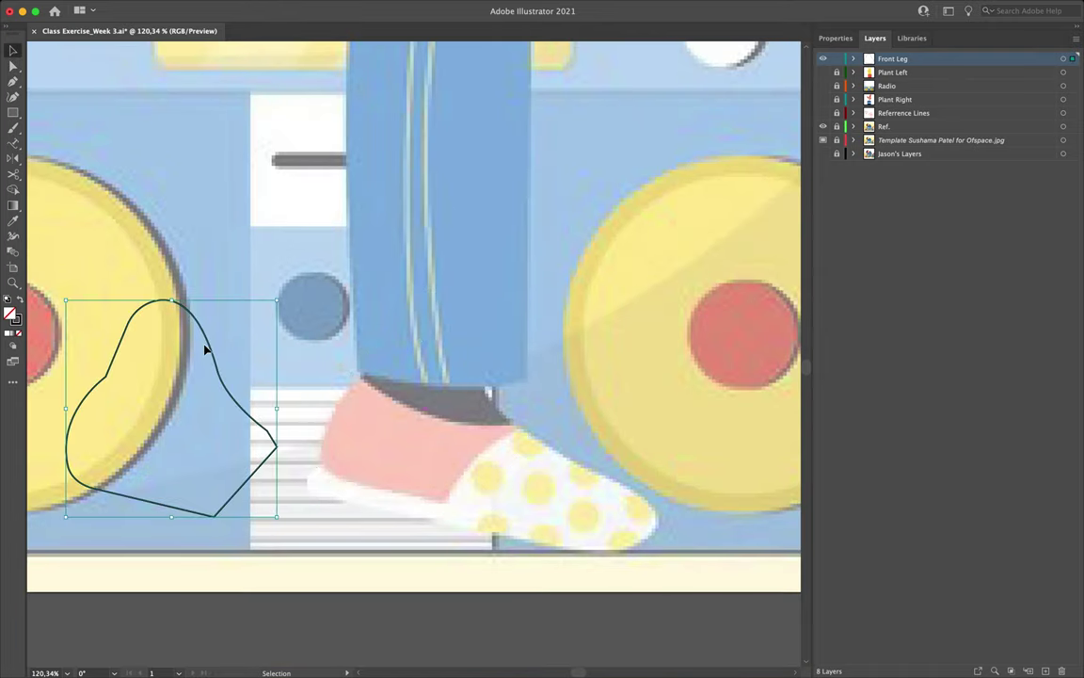
scroll(348, 326, "left", 3)
left_click(375, 324)
left_click(297, 356)
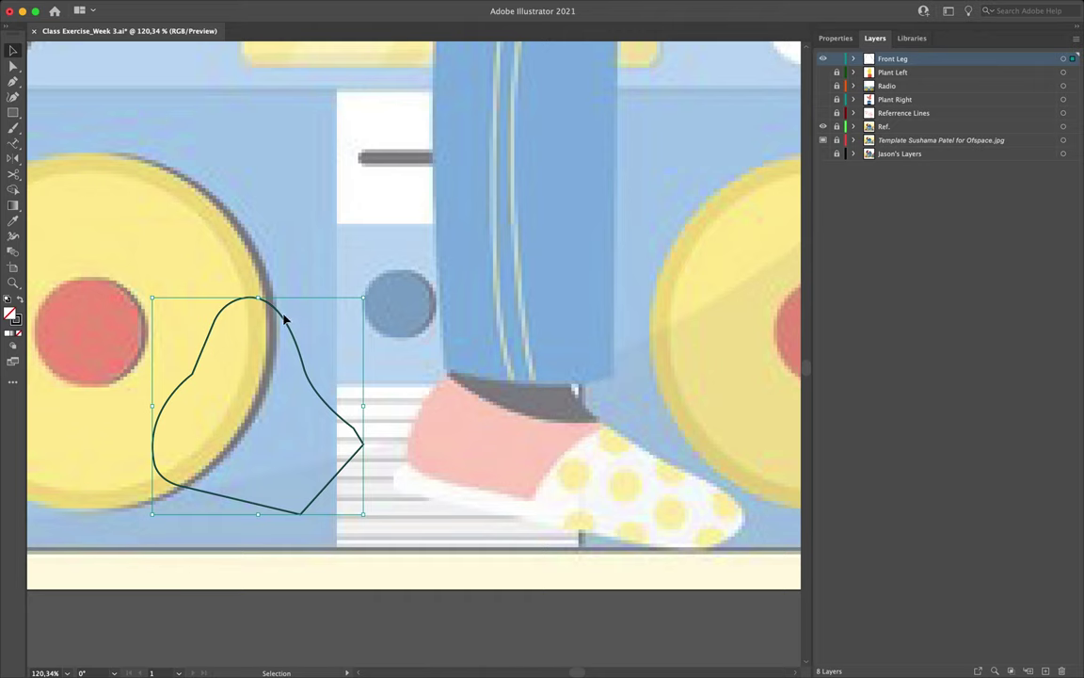
Step: Fill the foot shape with the salmon skin colour sampled from the full-colour reference foot, and deselect it
key("i")
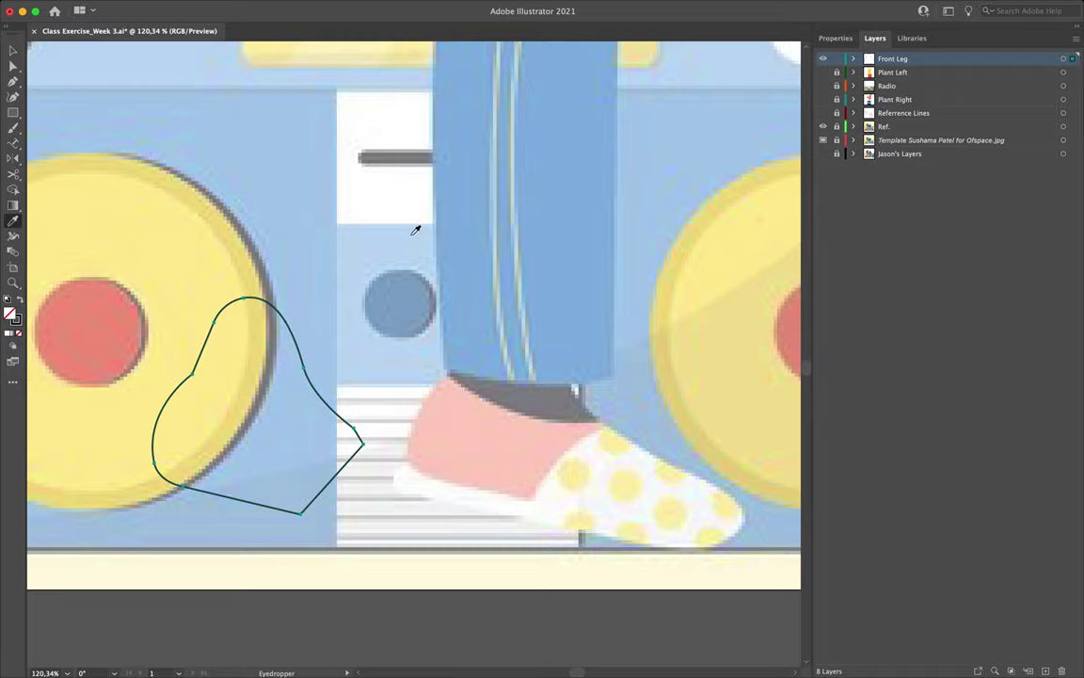
scroll(415, 230, "up", 10)
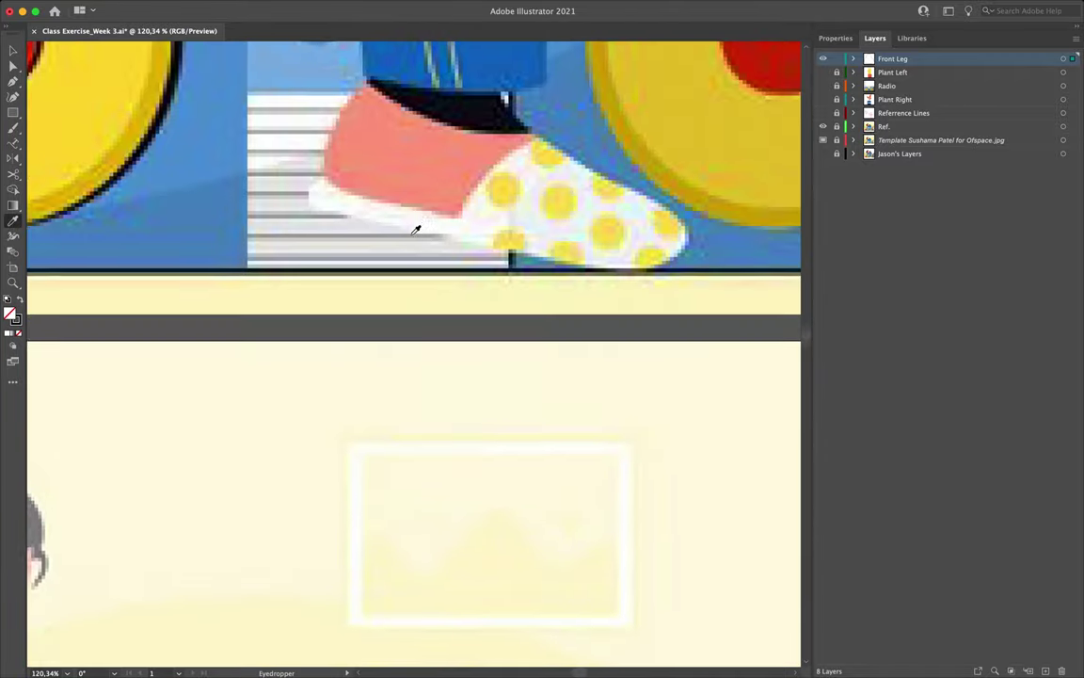
scroll(370, 285, "up", 3)
left_click(348, 284)
scroll(329, 334, "down", 10)
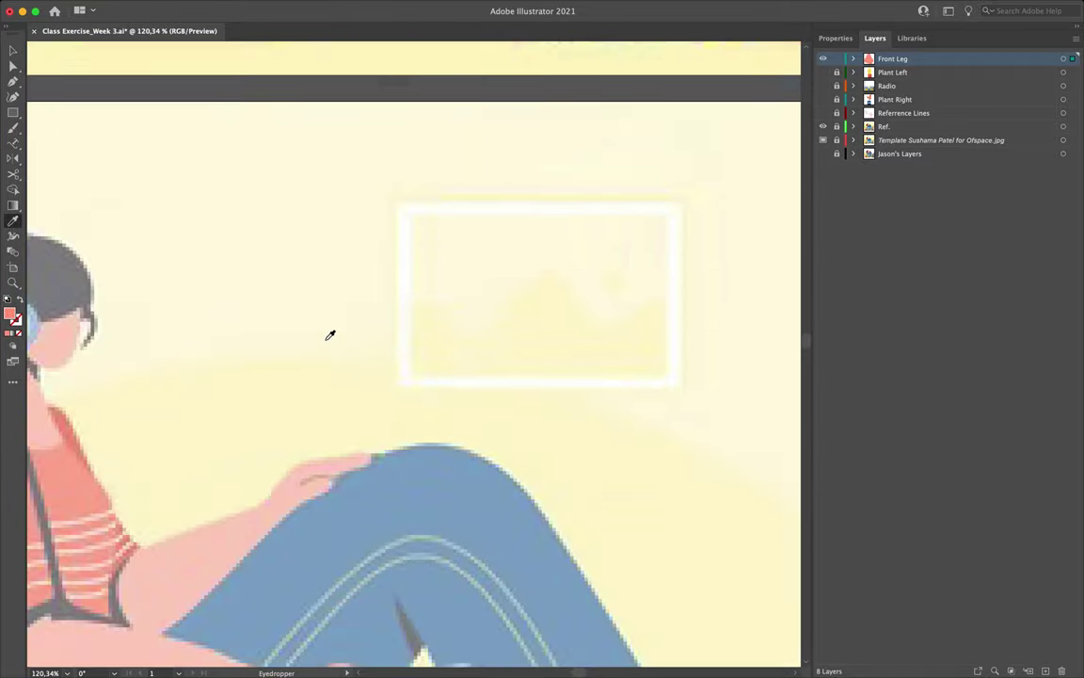
scroll(331, 335, "down", 10)
scroll(331, 336, "right", 3)
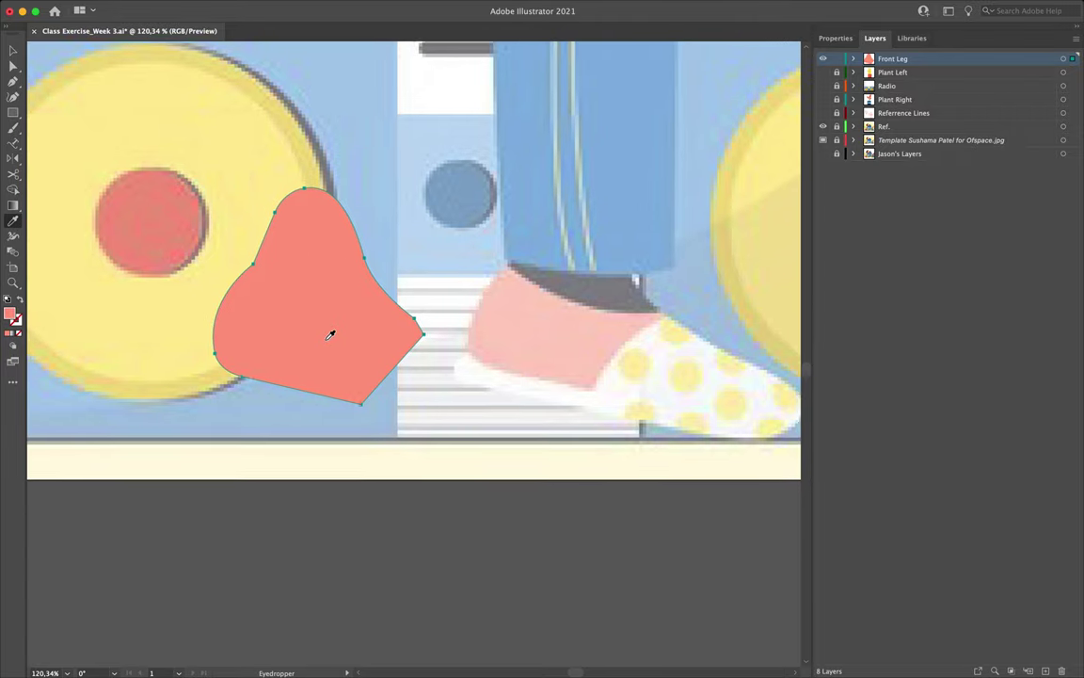
scroll(316, 259, "down", 3)
scroll(314, 256, "up", 5)
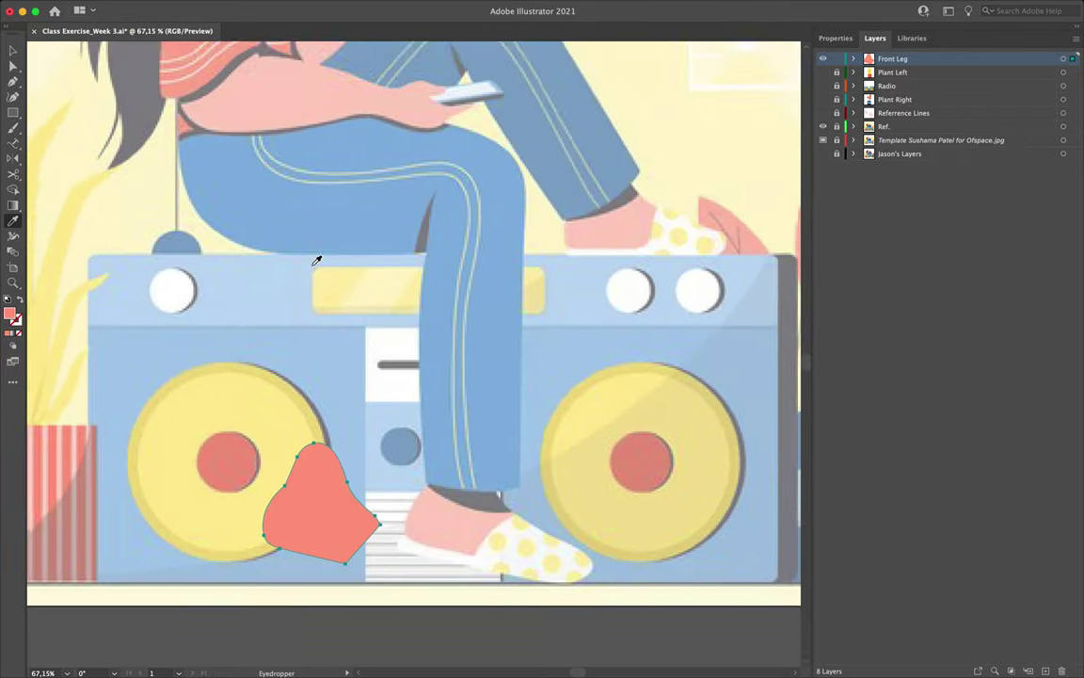
scroll(316, 256, "down", 10)
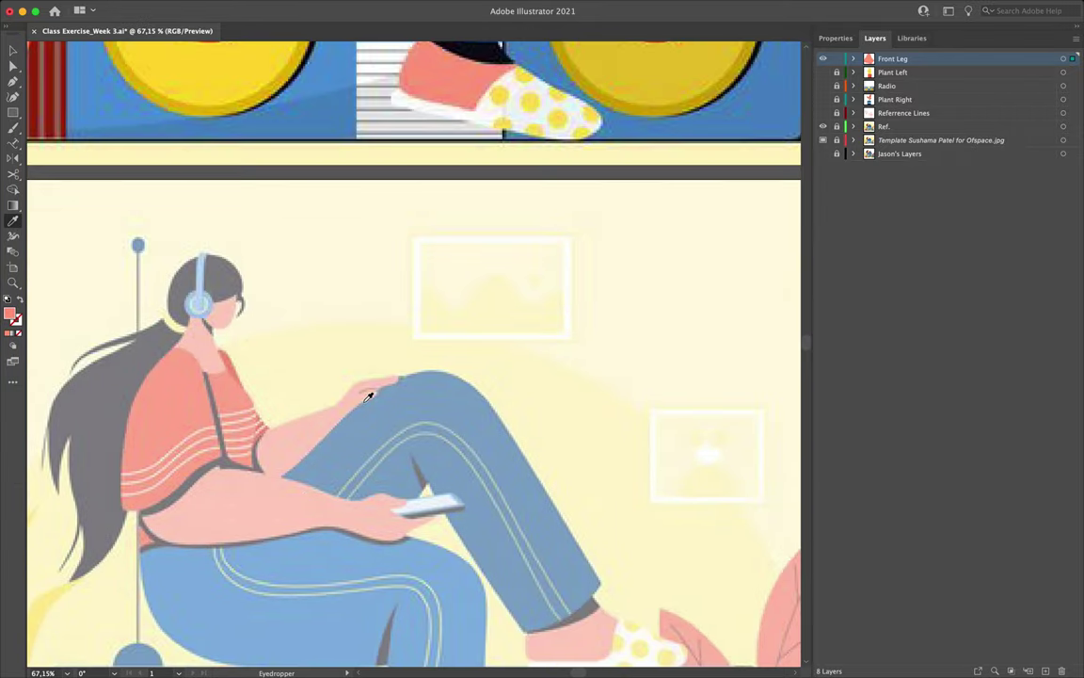
scroll(368, 395, "up", 10)
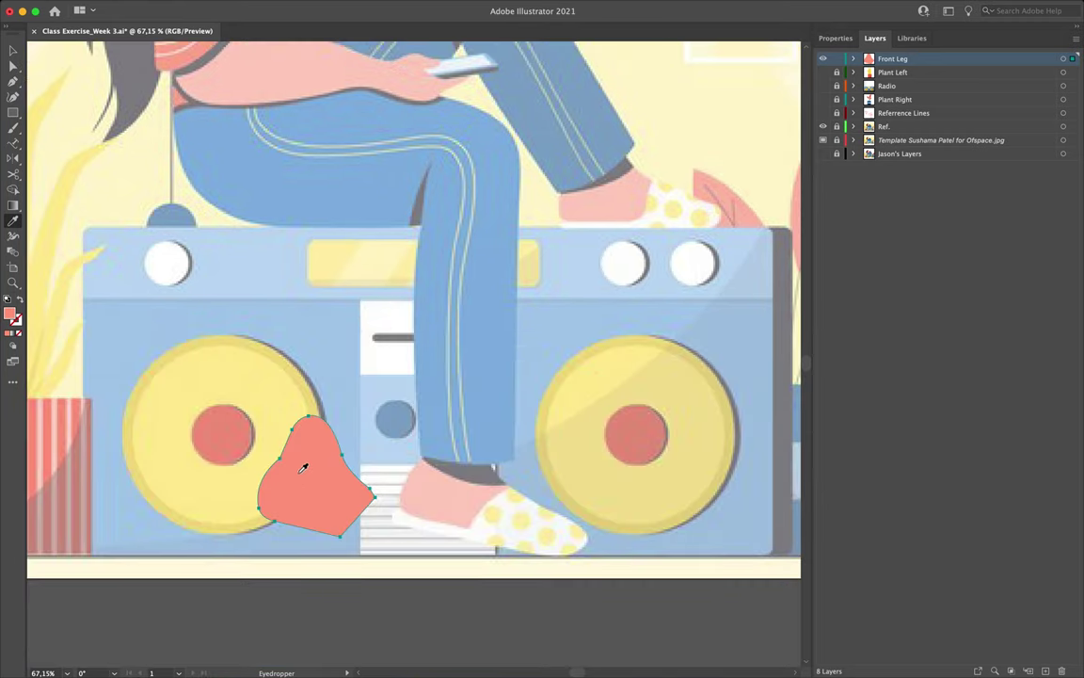
key("v")
left_click(419, 380)
Step: Set the fill to black with no stroke for a new Pen tool shape at the ankle
scroll(380, 447, "up", 5)
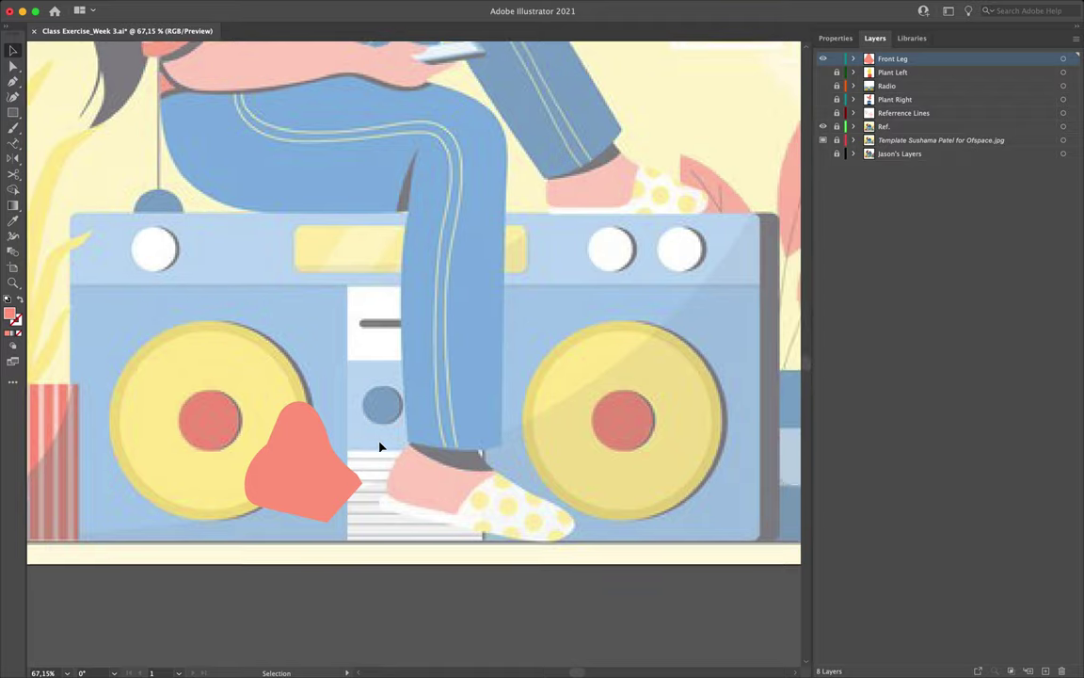
key("p")
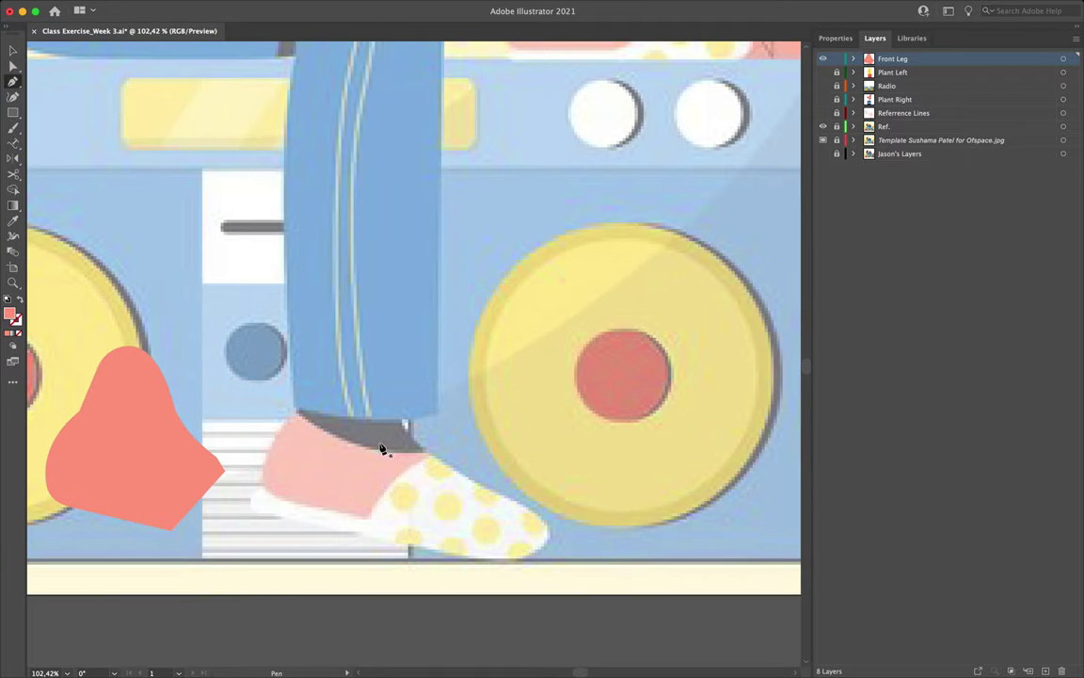
left_click(836, 38)
left_click(934, 181)
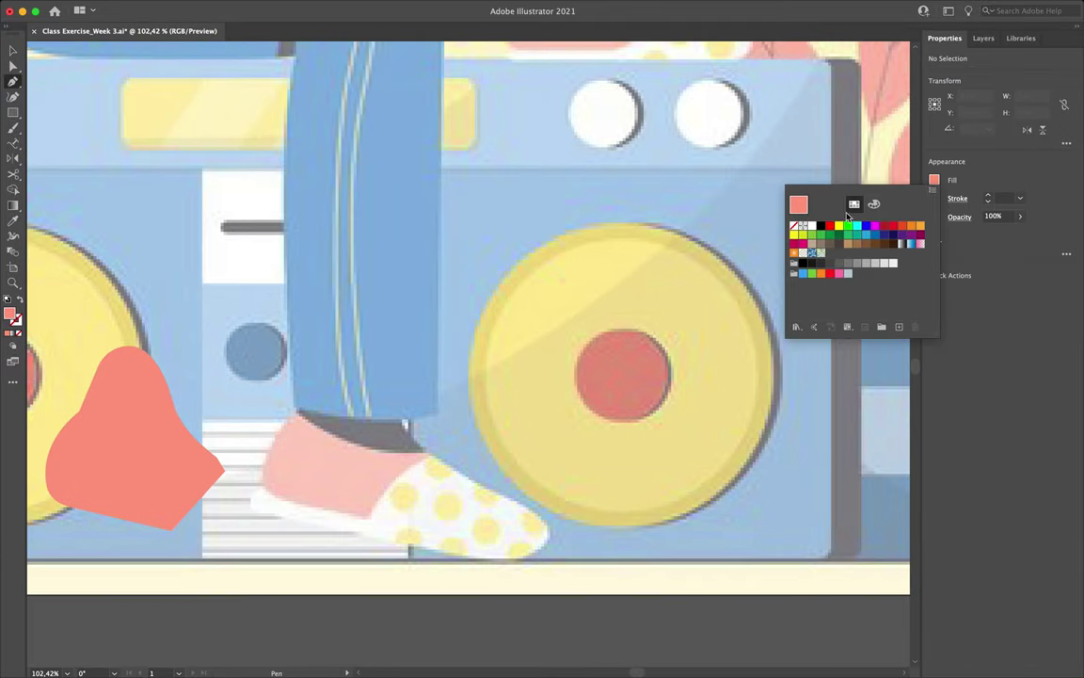
left_click(822, 228)
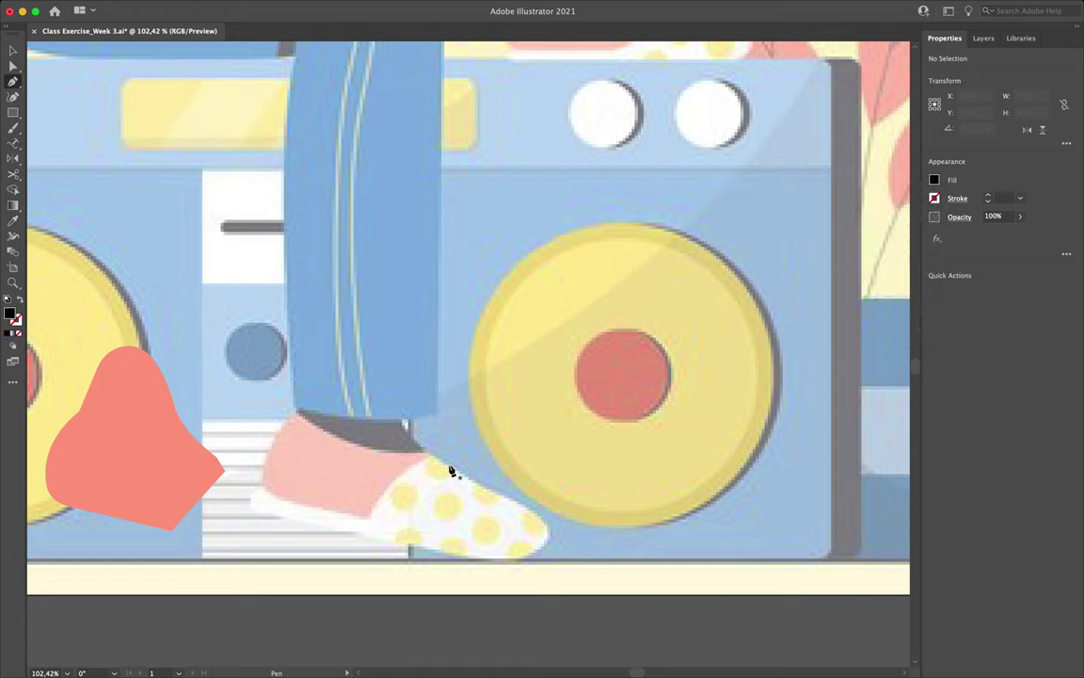
Step: Draw a closed black shape following the dark ankle area's lower curve and extending loosely up over the trouser leg, and deselect it
left_click(295, 411)
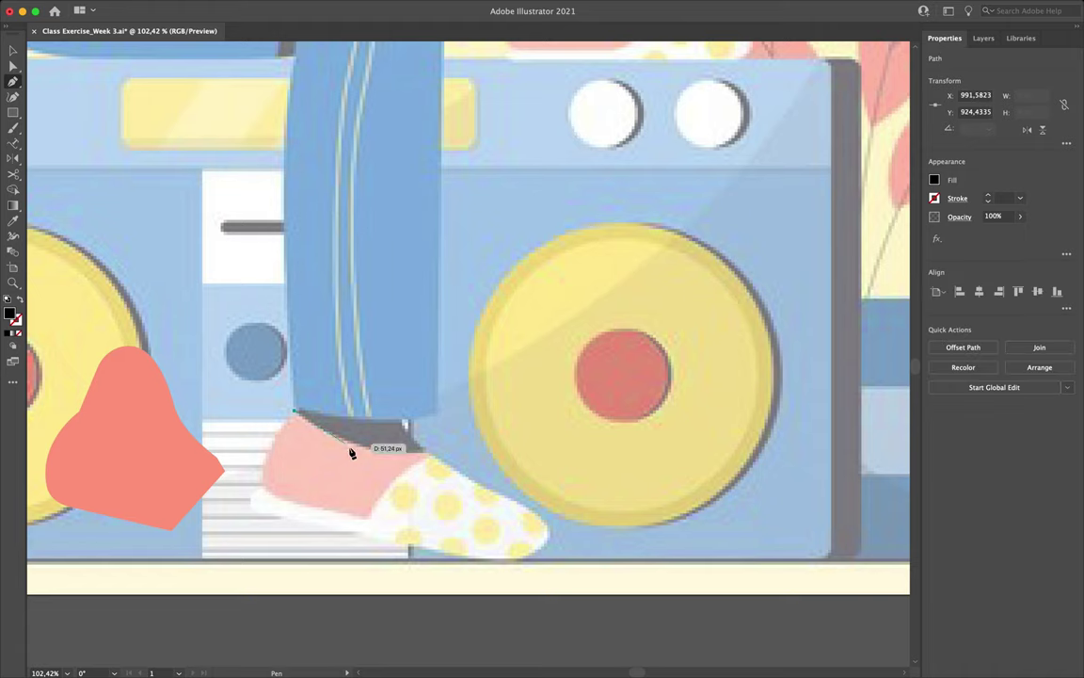
left_click_drag(425, 450, 506, 446)
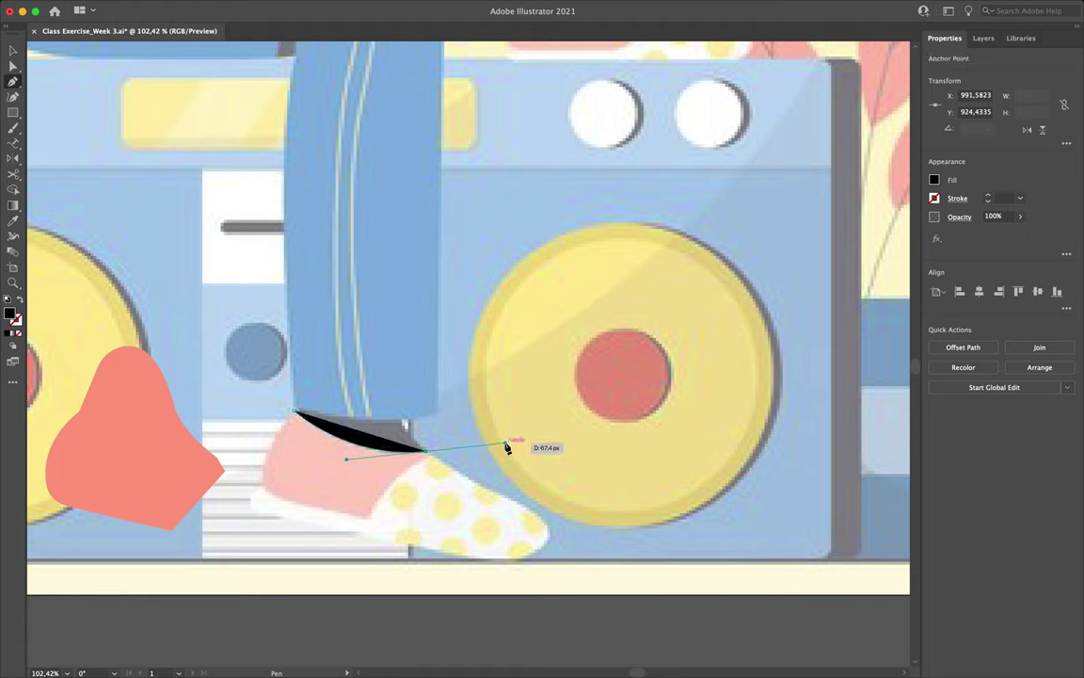
left_click_drag(380, 265, 342, 270)
left_click_drag(271, 312, 273, 414)
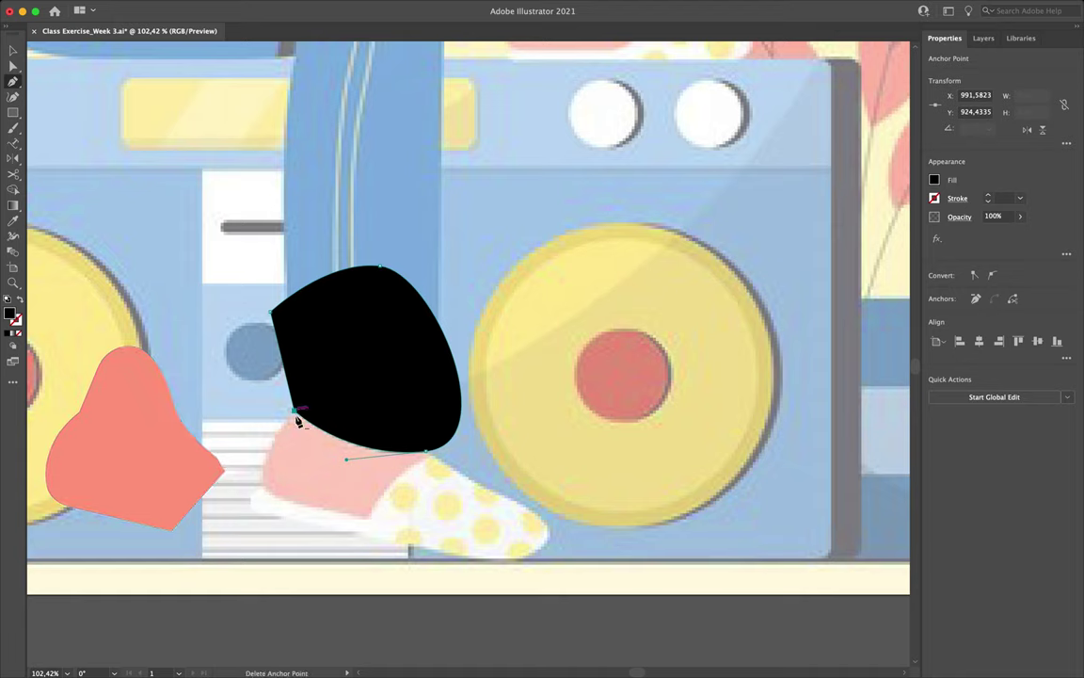
key("v")
left_click(218, 344)
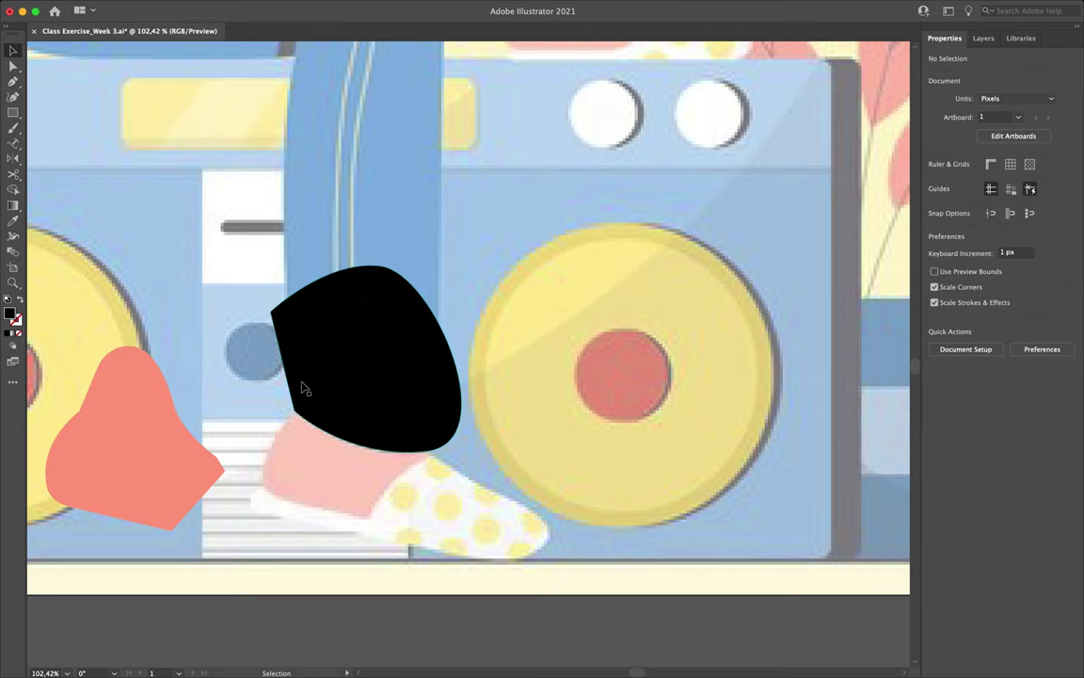
Step: Move the salmon foot back onto the faded foot beneath the black shape, and place a duplicate of it over the left speaker
left_click_drag(145, 424, 359, 448)
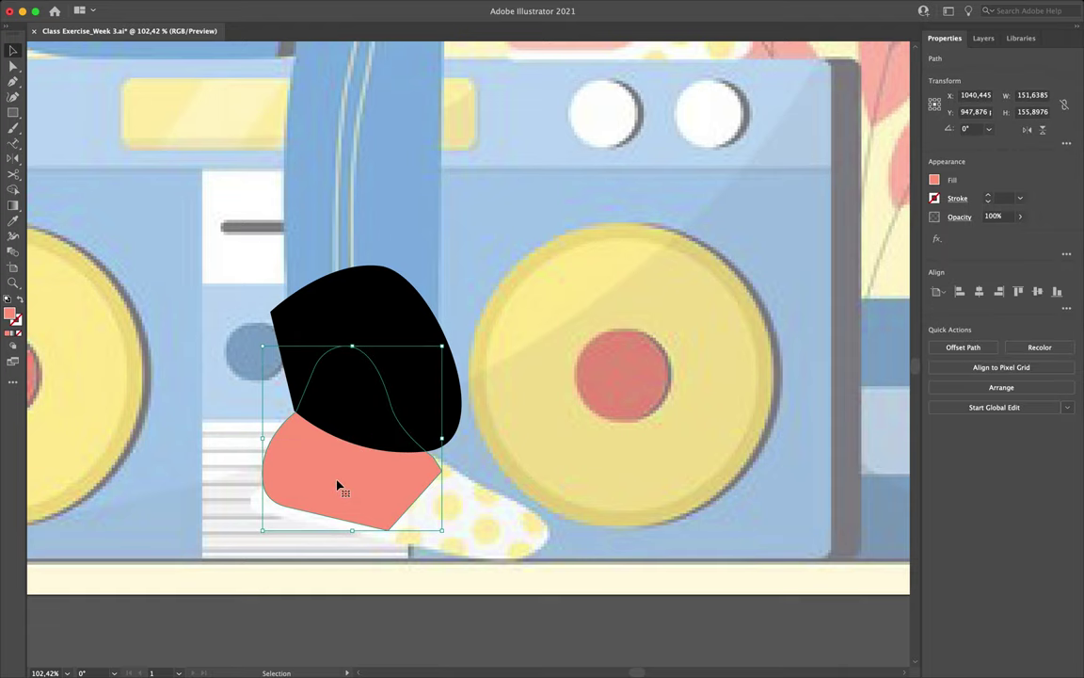
scroll(337, 486, "left", 5)
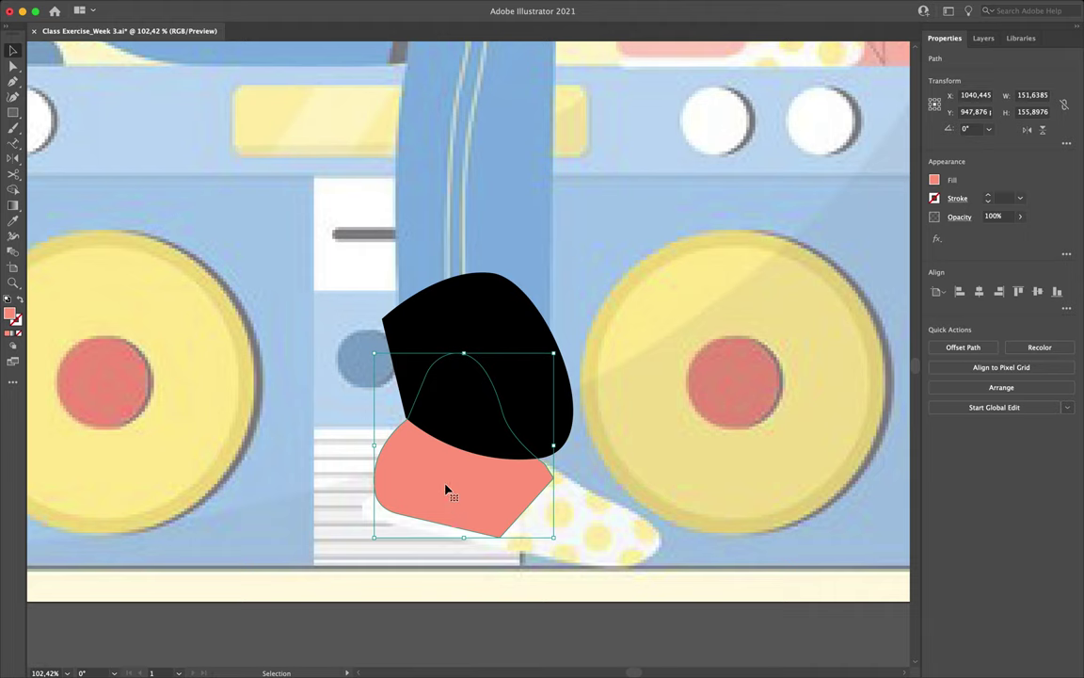
left_click_drag(453, 487, 220, 487)
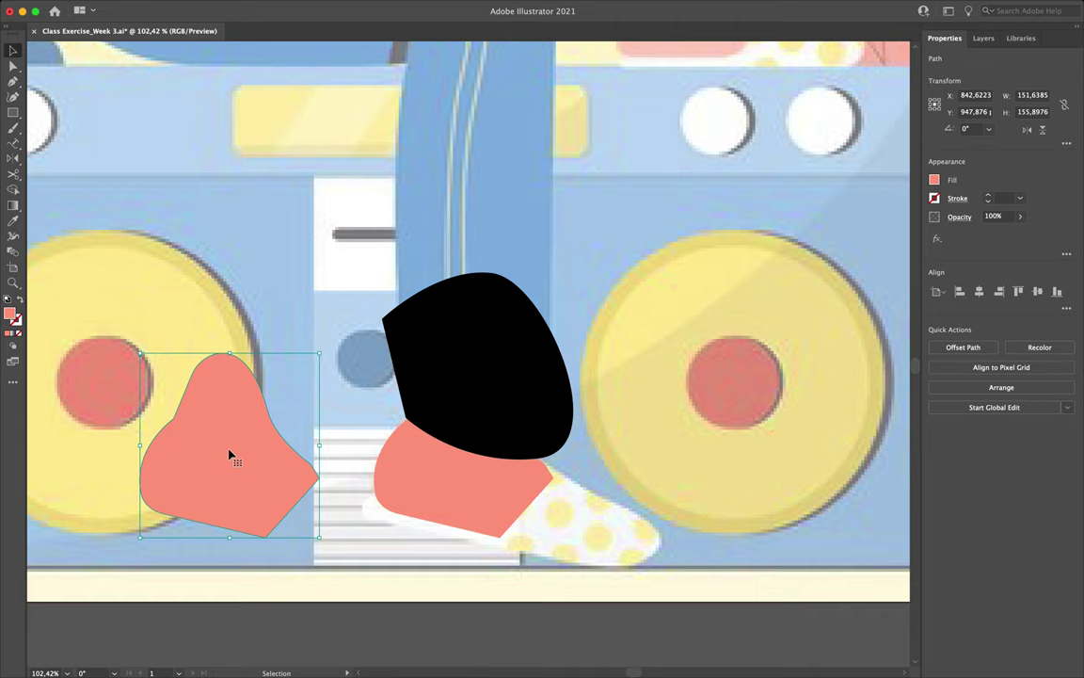
Step: Group the black ankle shape with the salmon foot beneath it on the Front Leg layer, leaving the duplicate foot out
left_click_drag(374, 380, 513, 487)
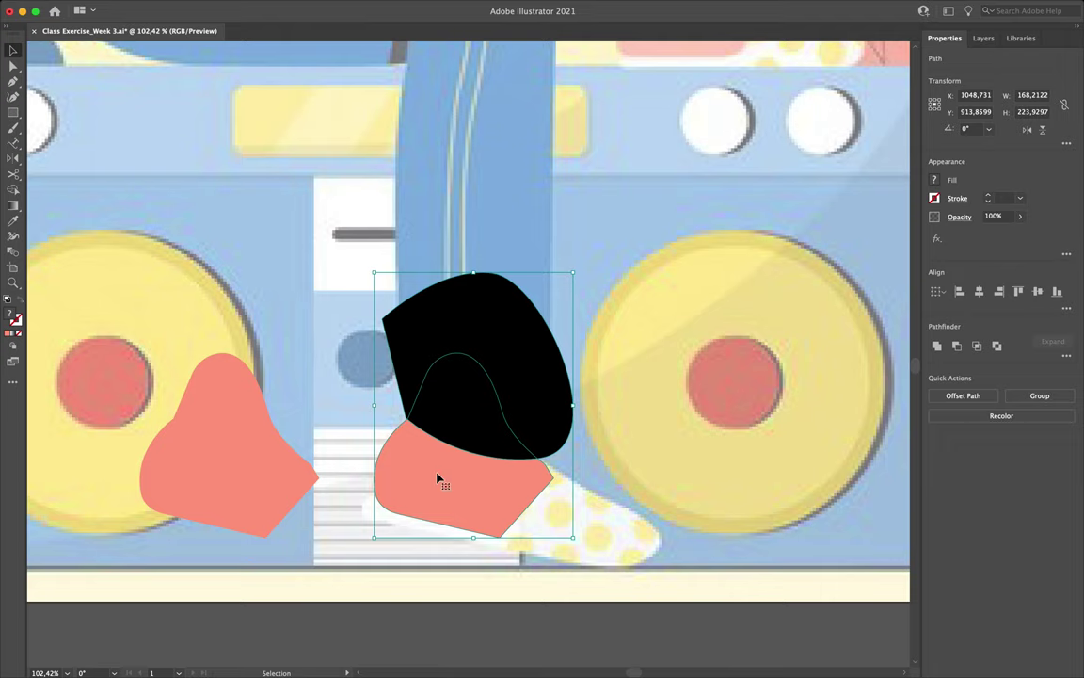
left_click(984, 39)
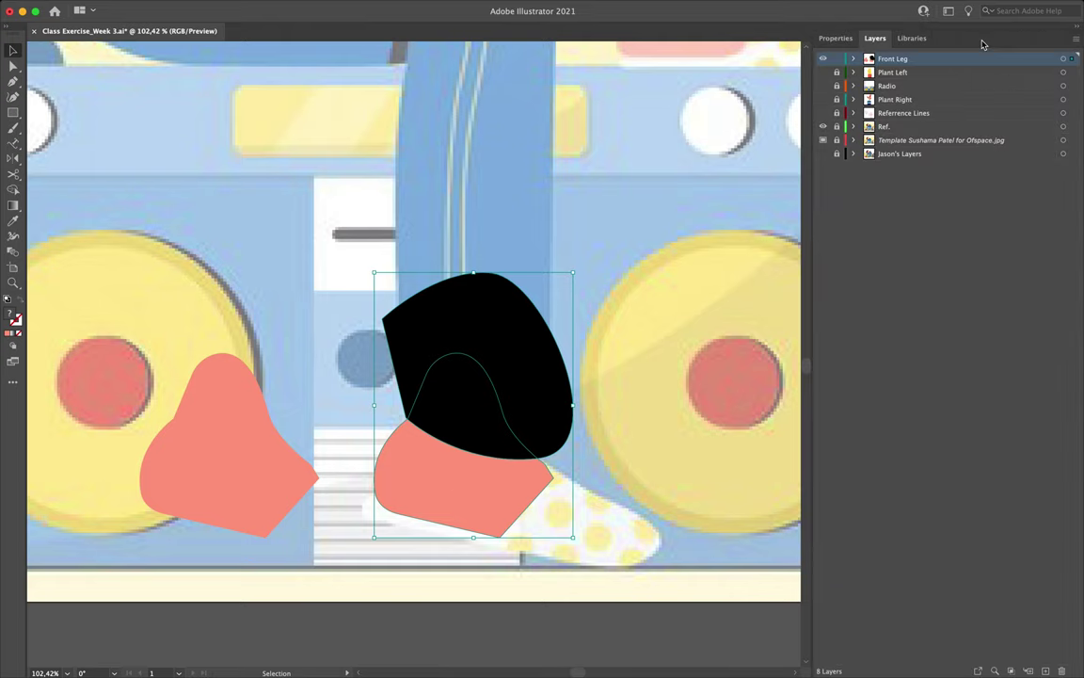
left_click(854, 59)
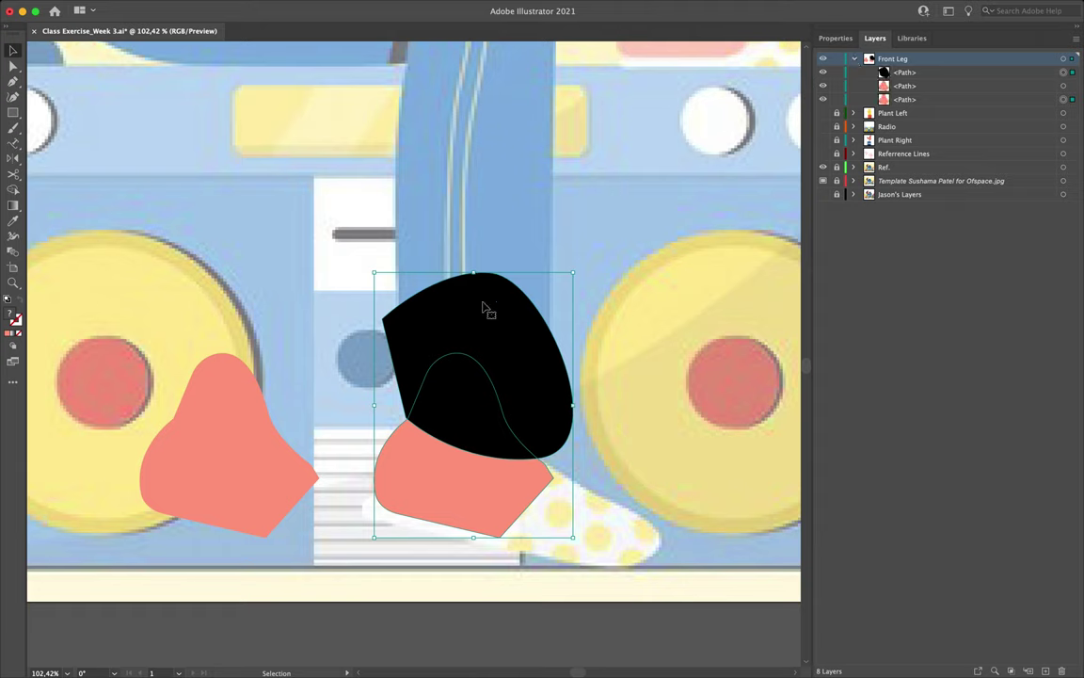
left_click(953, 71)
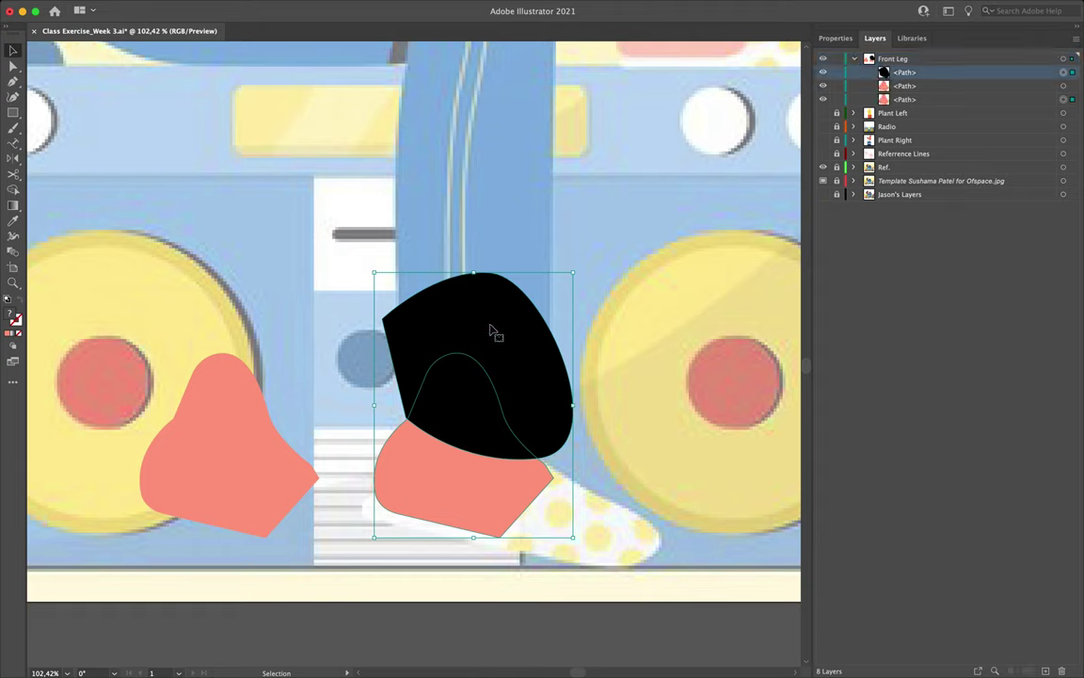
left_click(817, 99)
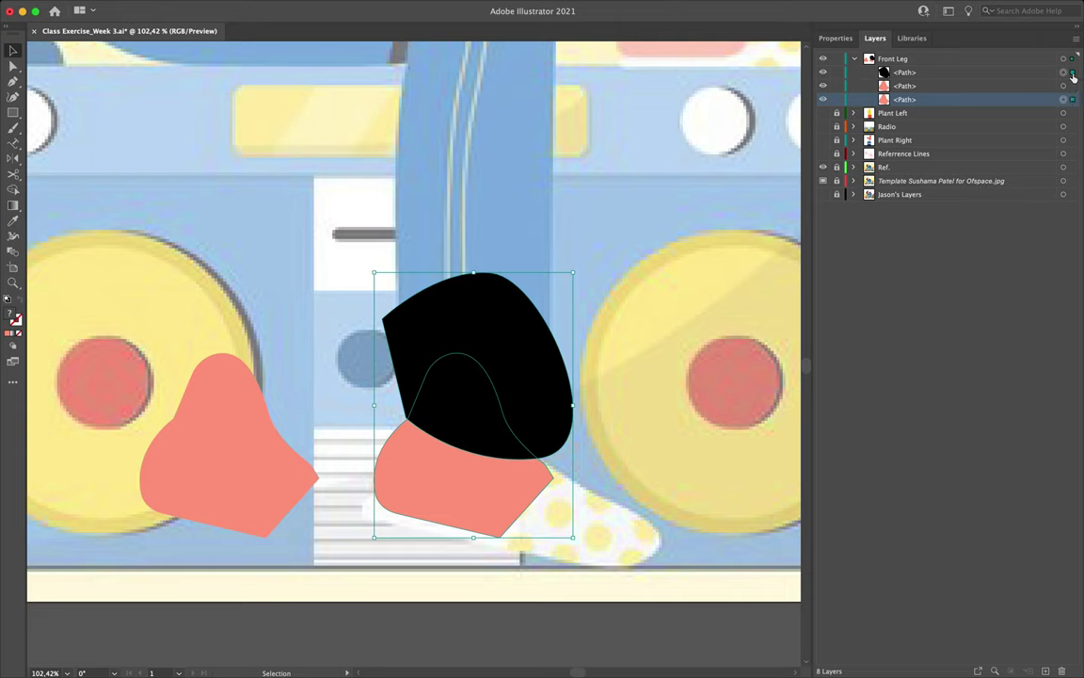
right_click(482, 381)
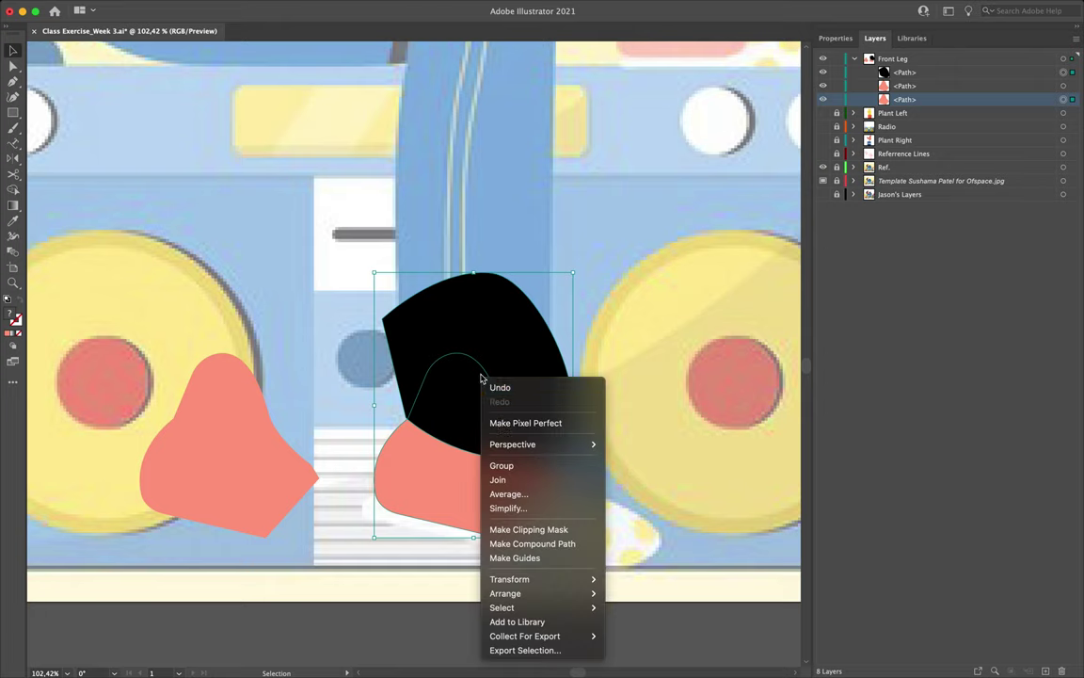
left_click(433, 423)
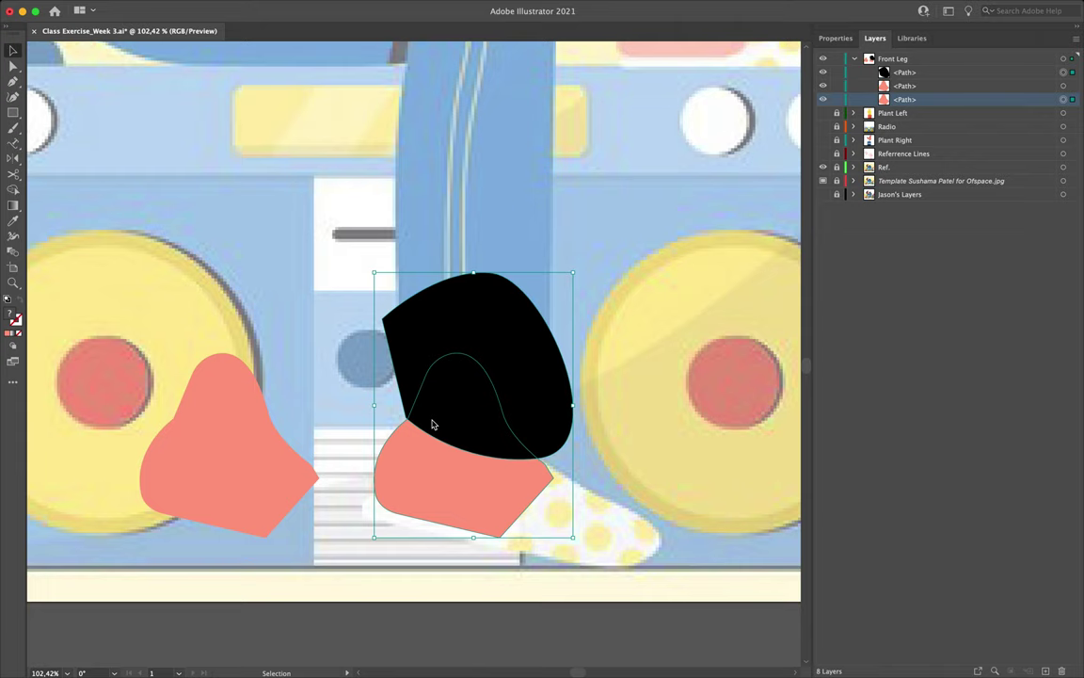
key("a")
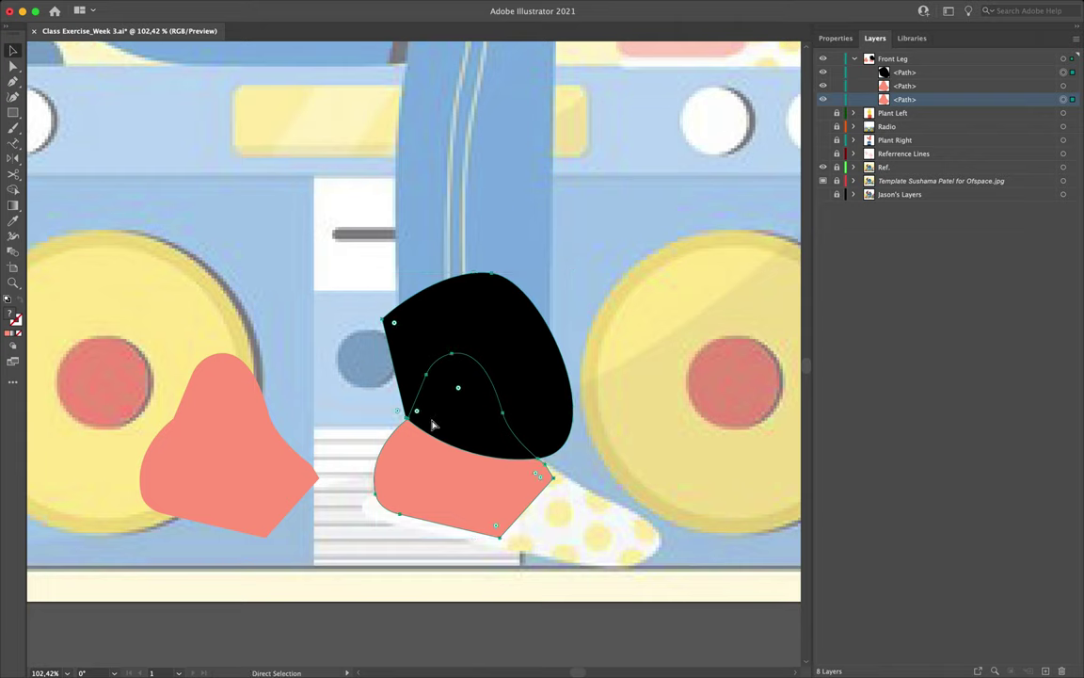
key("super+g")
key("v")
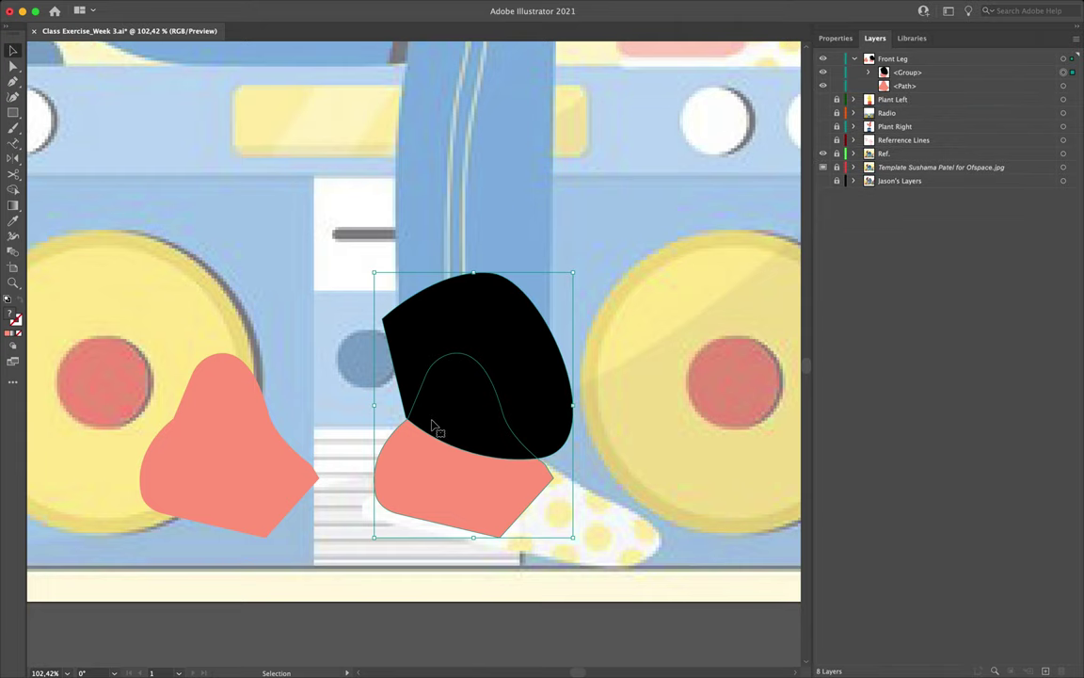
Step: Stack the duplicate foot path above the foot-and-ankle group and move it exactly onto the original foot
left_click(916, 74)
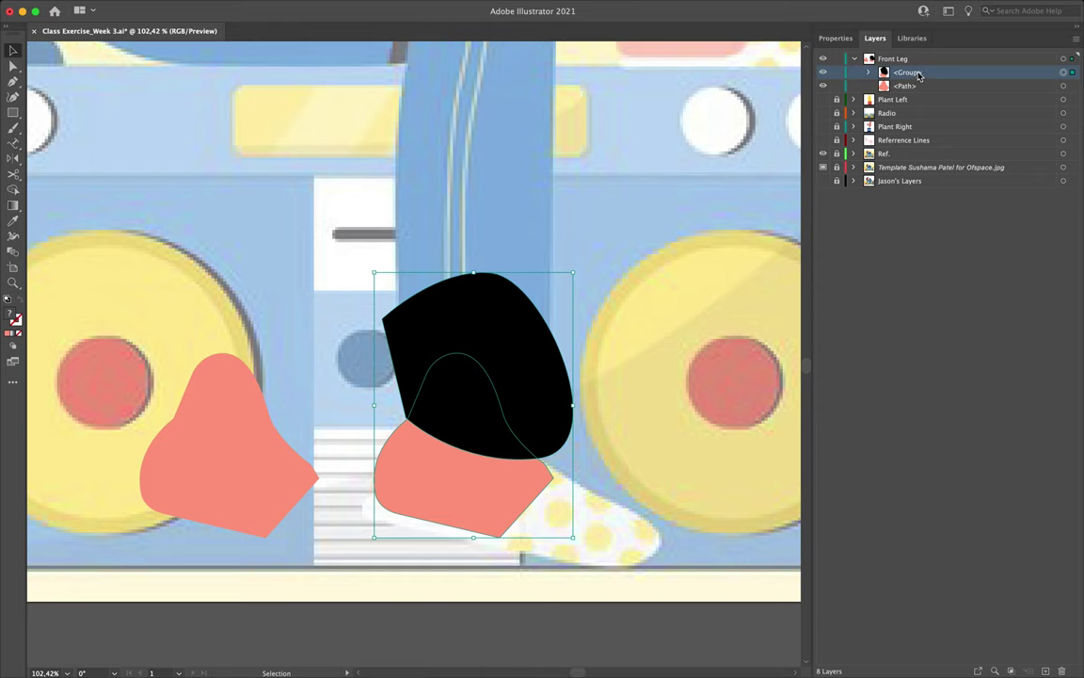
left_click(825, 73)
left_click(825, 73)
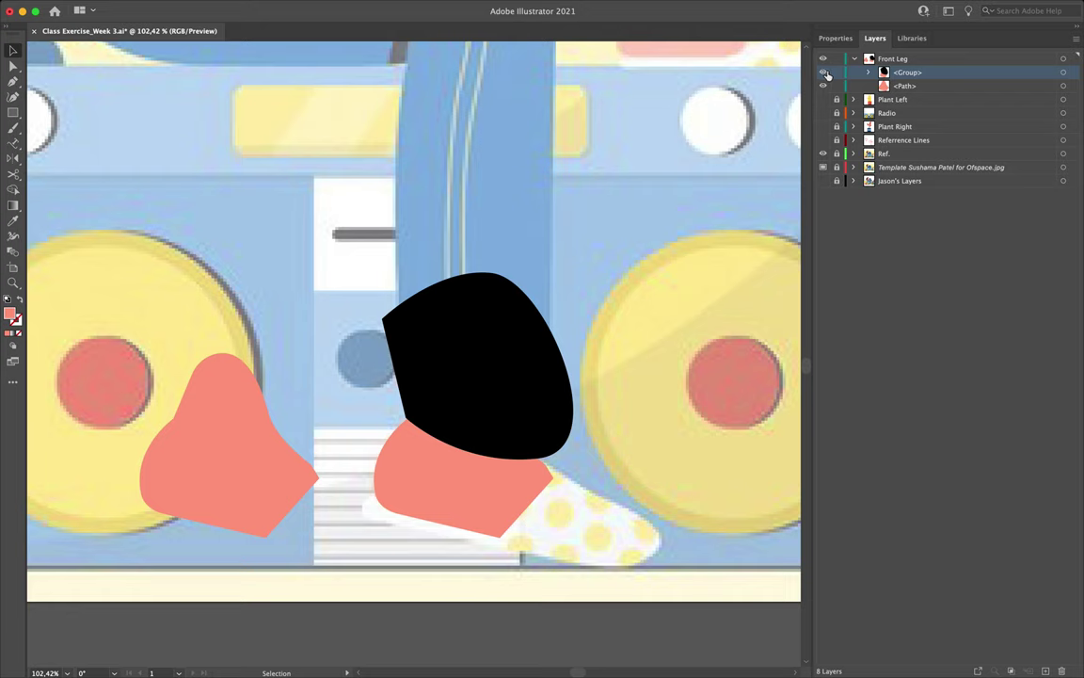
left_click(917, 88)
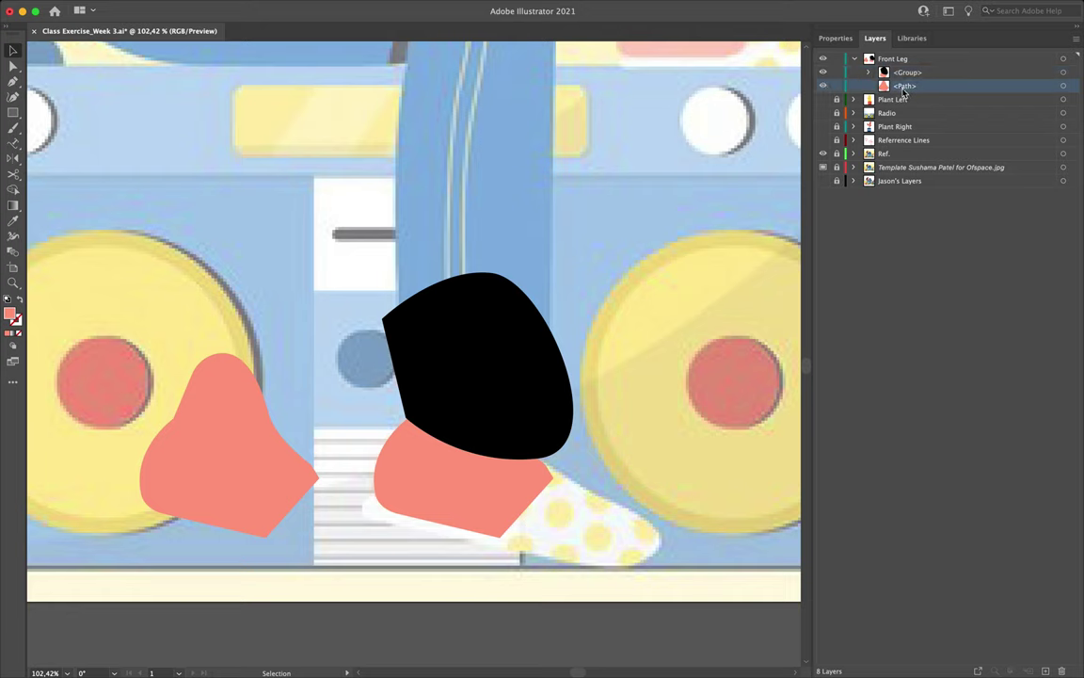
left_click_drag(923, 88, 920, 73)
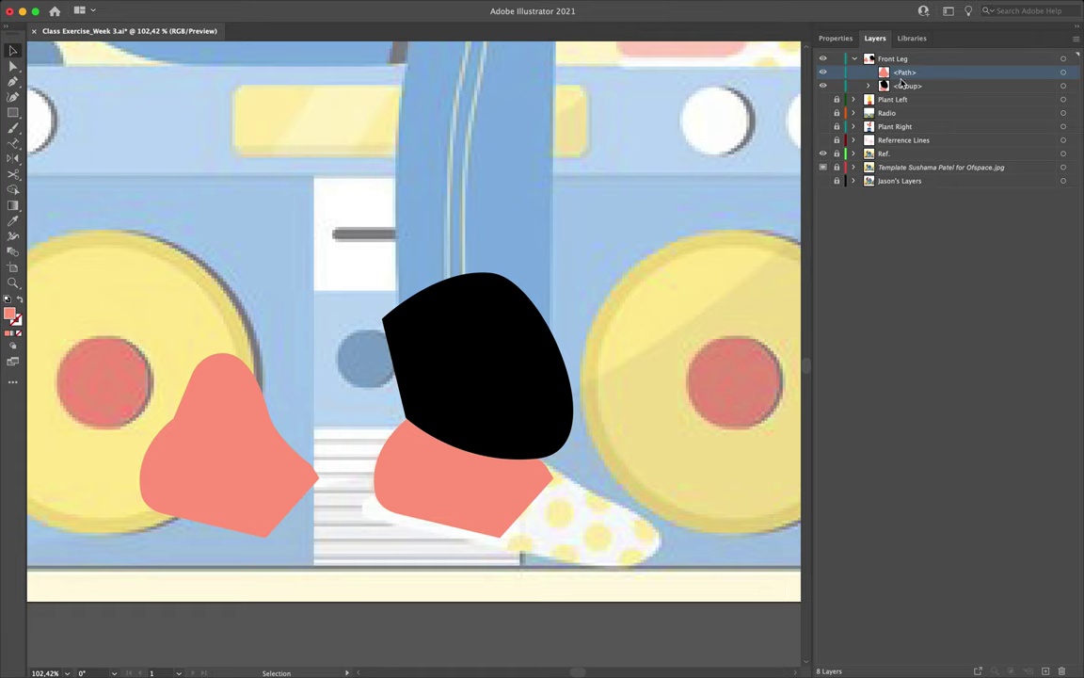
left_click(238, 428)
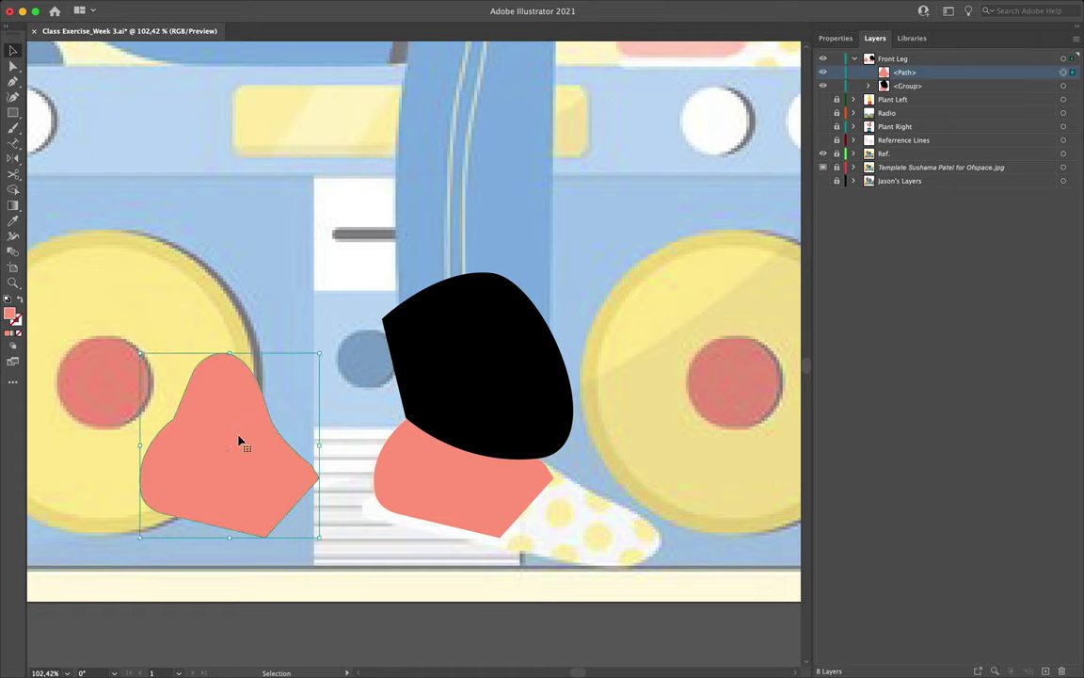
left_click_drag(238, 428, 470, 466)
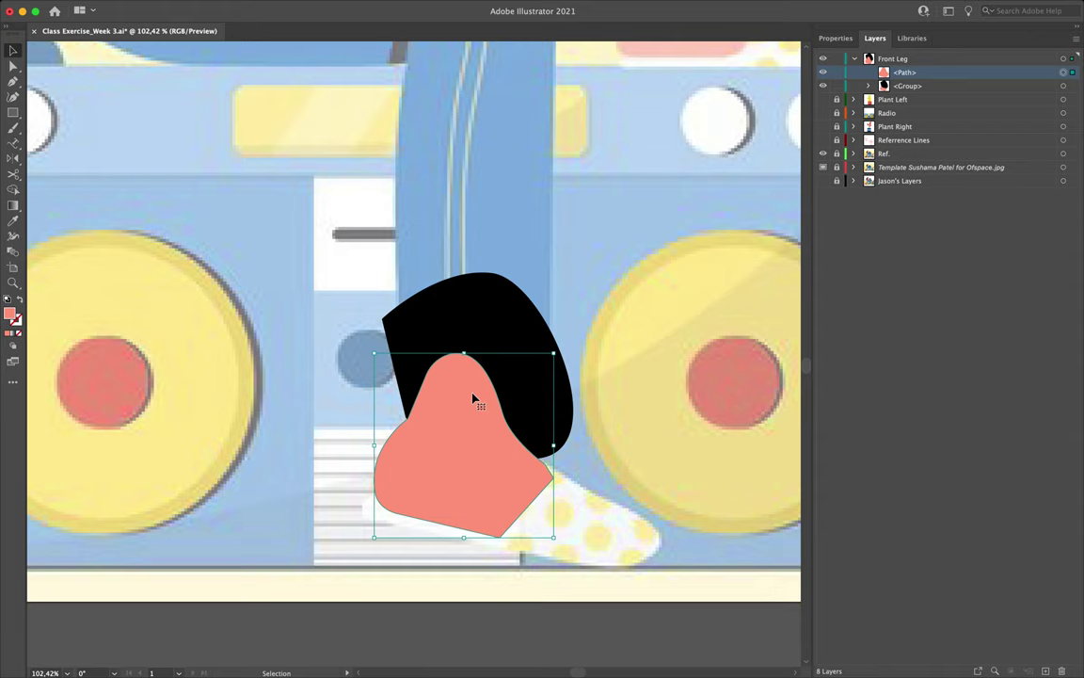
left_click_drag(473, 400, 259, 407)
key("super+z")
key("super+z")
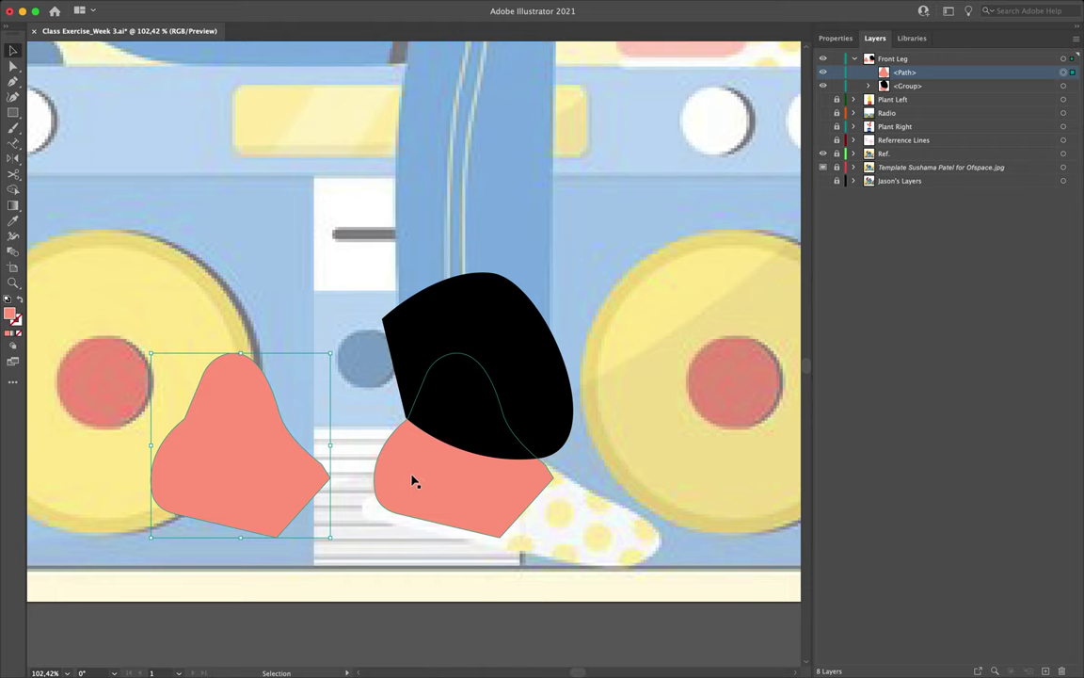
key("super+shift+z")
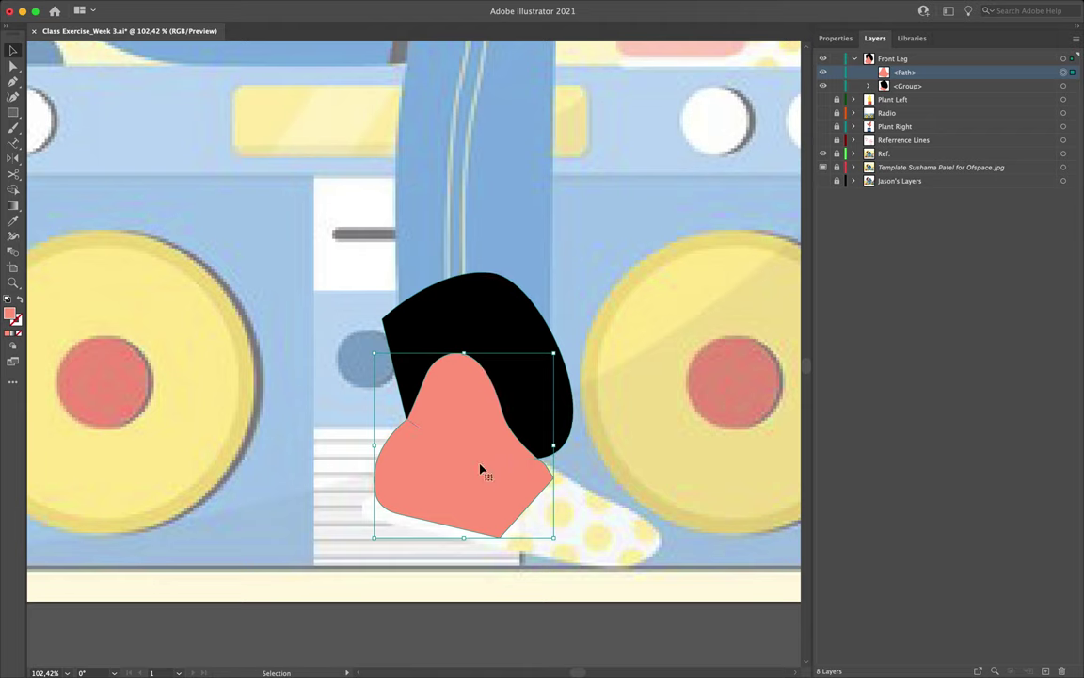
left_click_drag(480, 470, 278, 467)
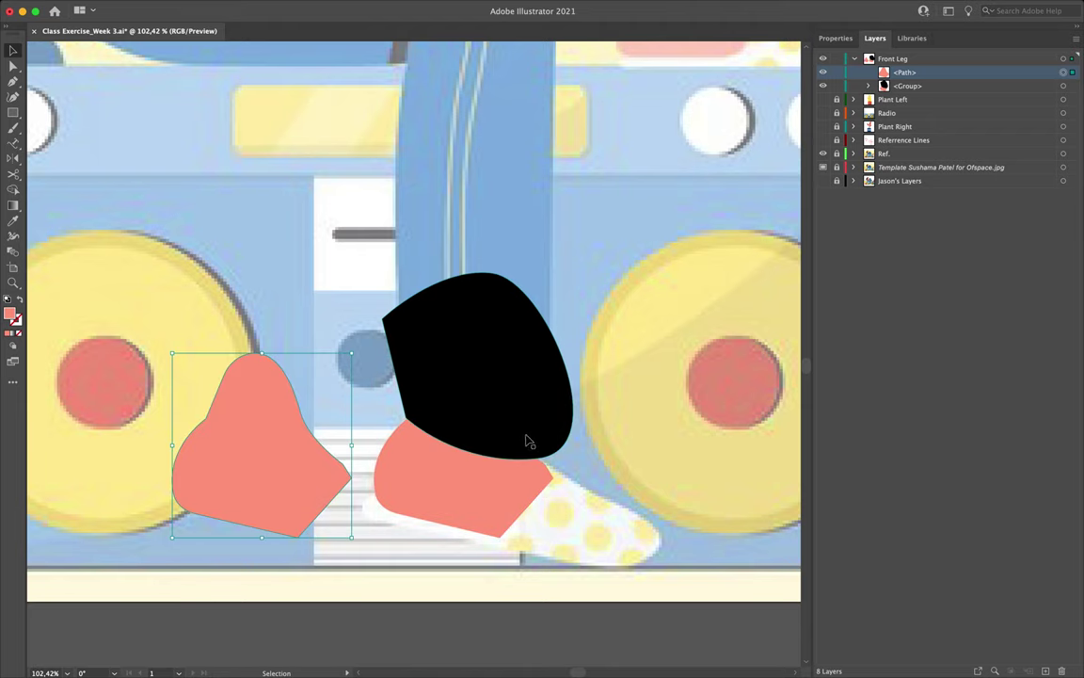
key("super+z")
Step: Make a clipping mask from the duplicate foot path and the foot-and-ankle group beneath it
left_click(313, 364)
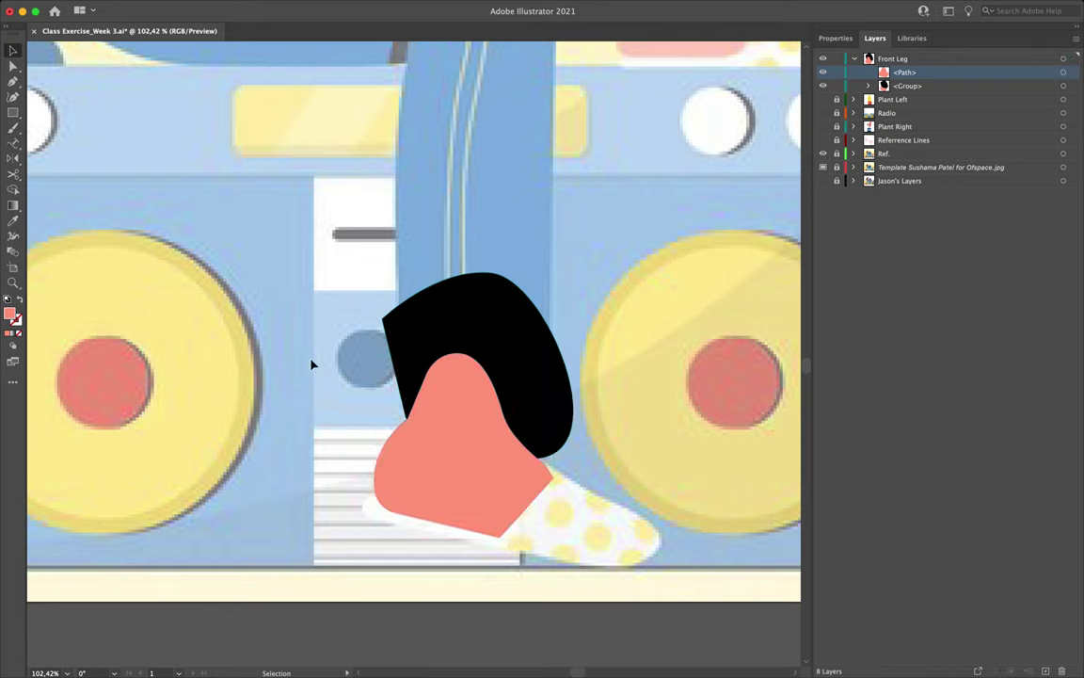
left_click_drag(320, 340, 521, 488)
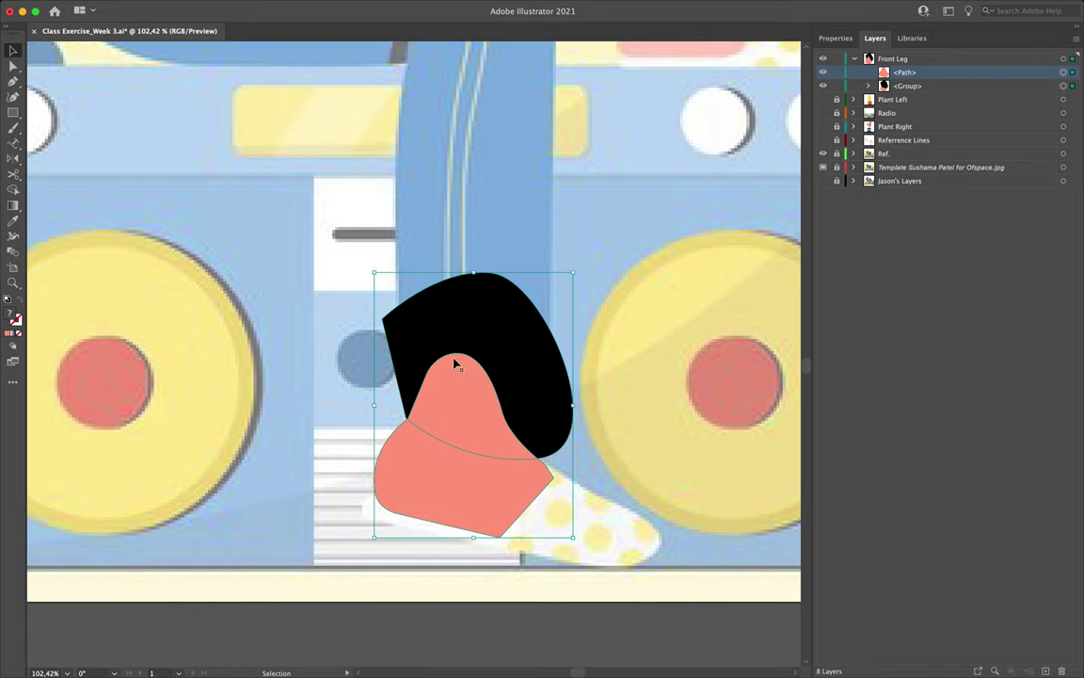
right_click(466, 400)
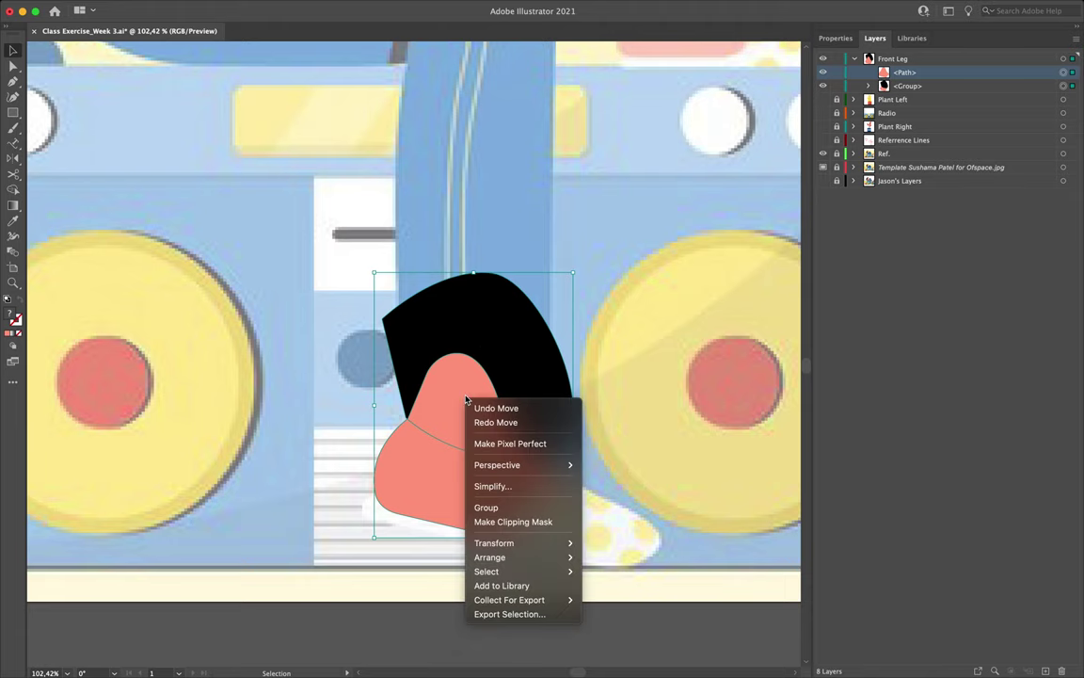
left_click(557, 523)
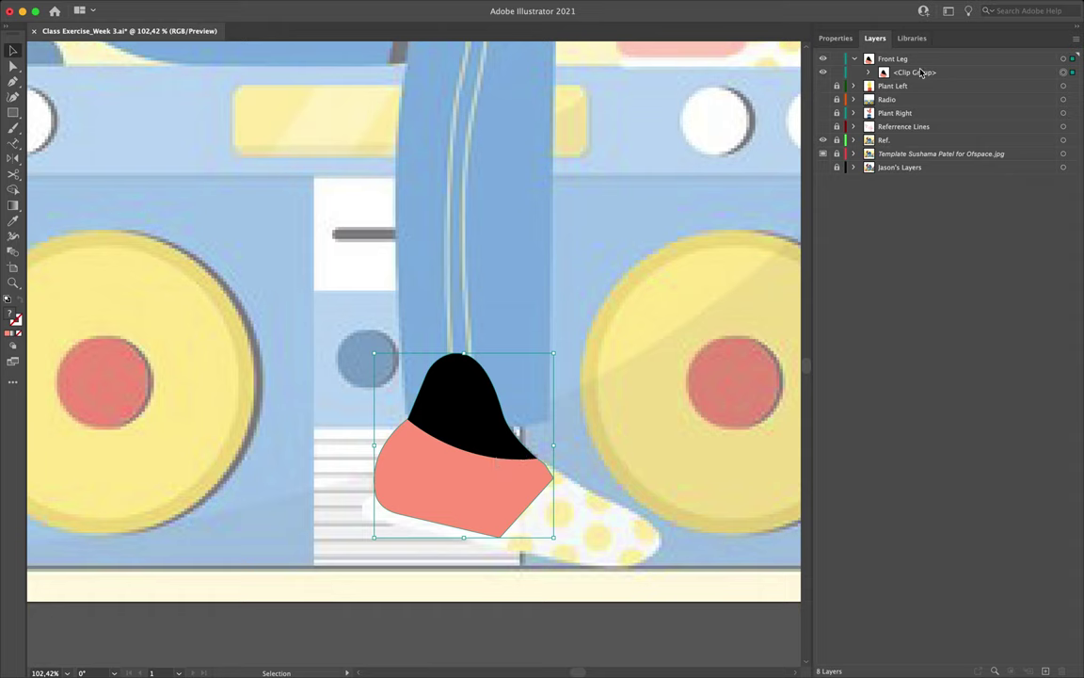
Step: Expand the new clip group in the Front Leg layer and rename it Foot
left_click(859, 72)
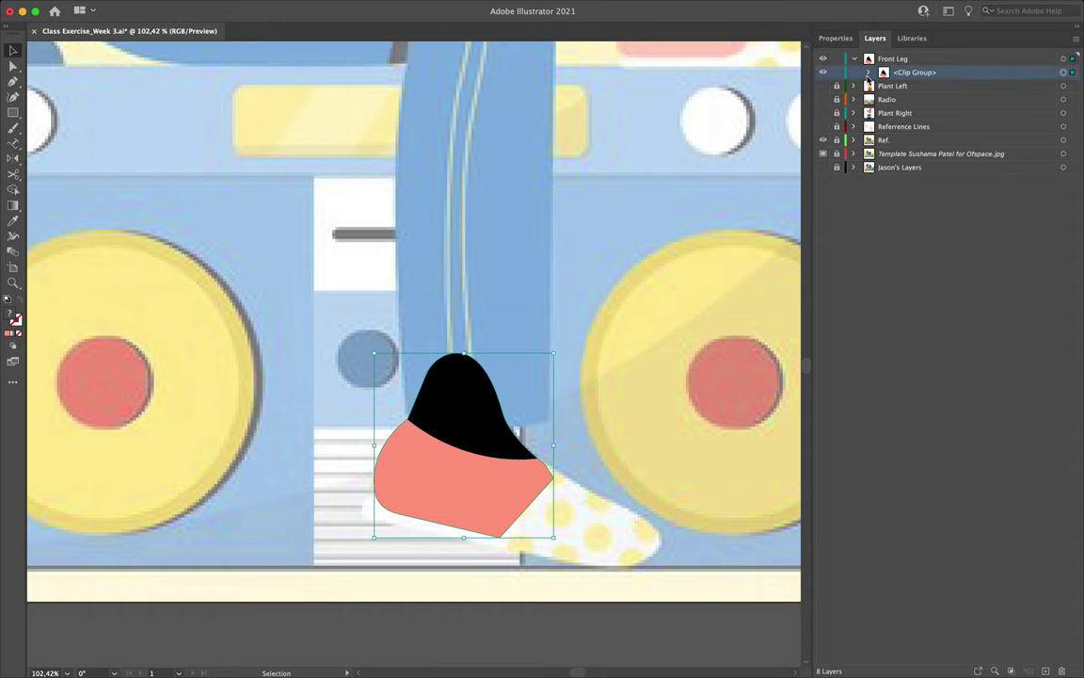
left_click(868, 74)
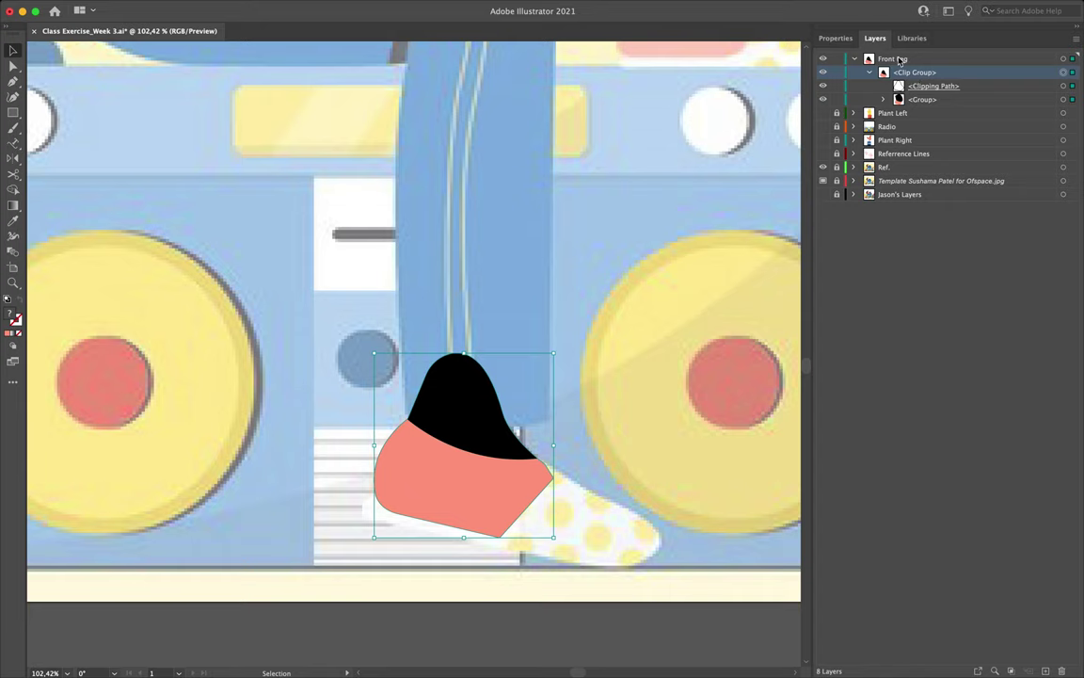
double_click(926, 75)
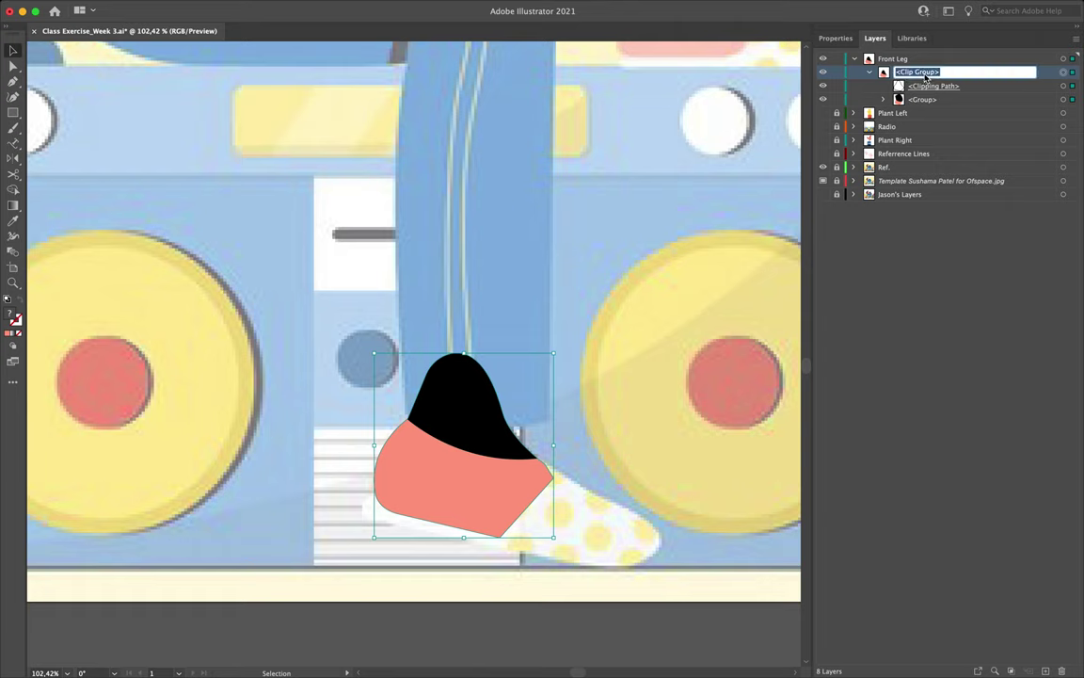
type("Foot")
key("Return")
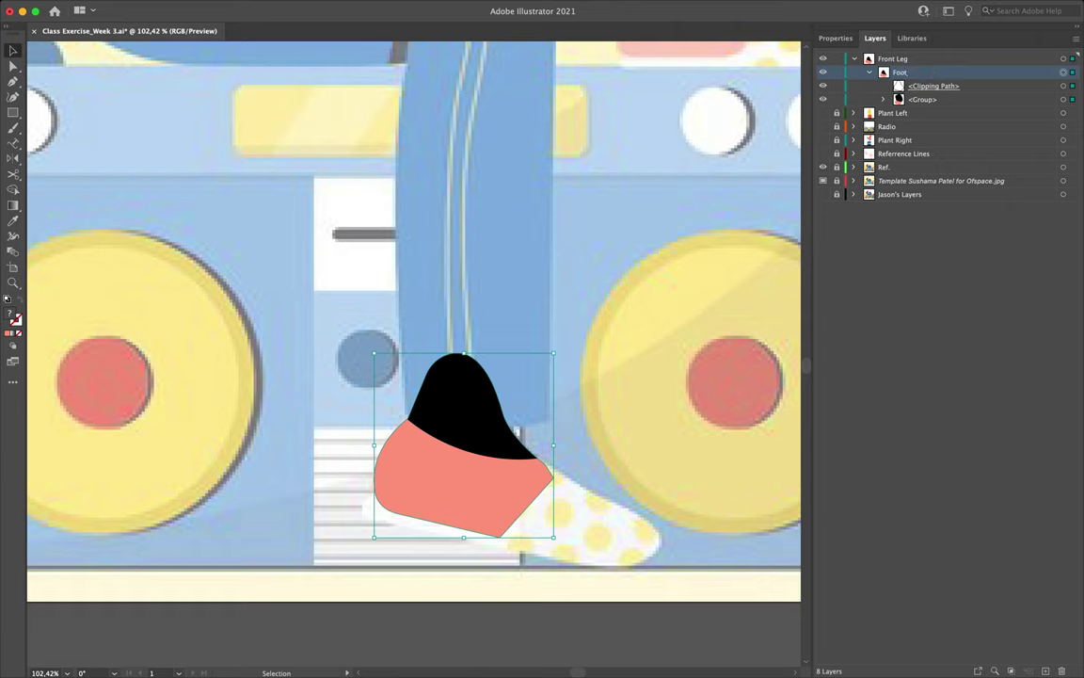
Step: Hide the clipping path in the Foot group to examine the unmasked shapes, and show it again
left_click(970, 87)
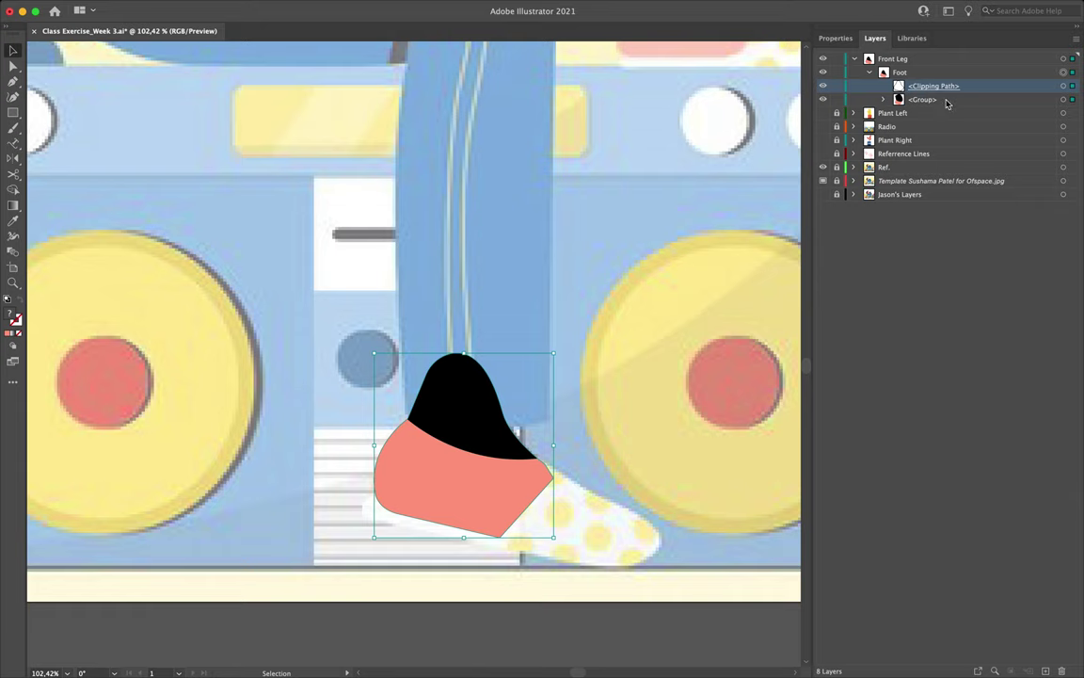
left_click(946, 99)
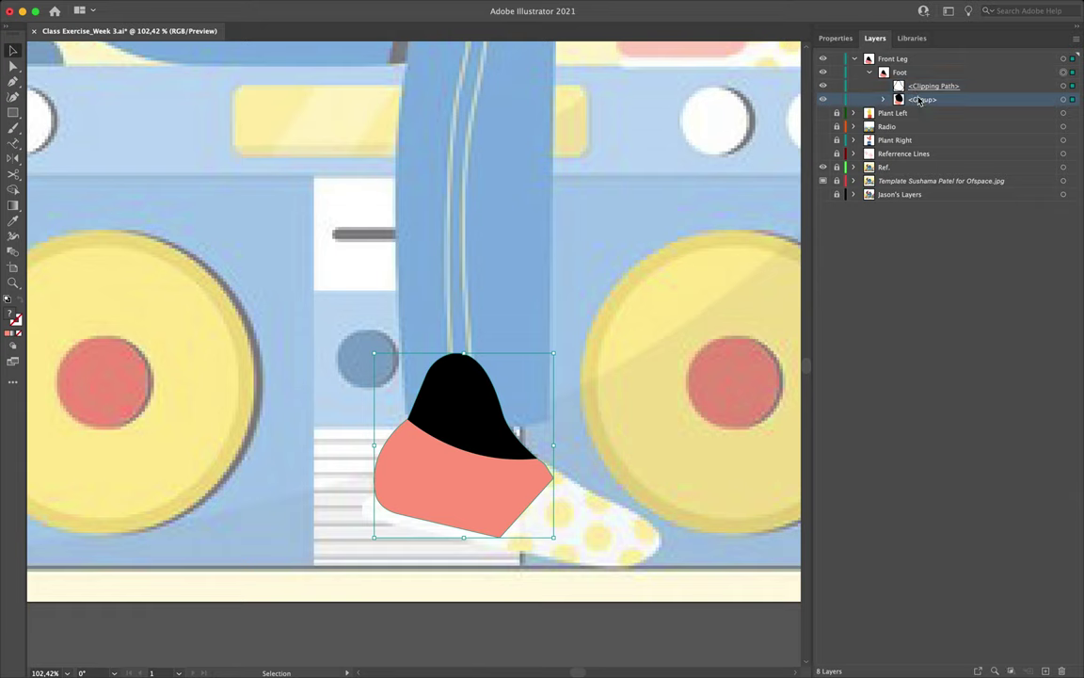
left_click(822, 85)
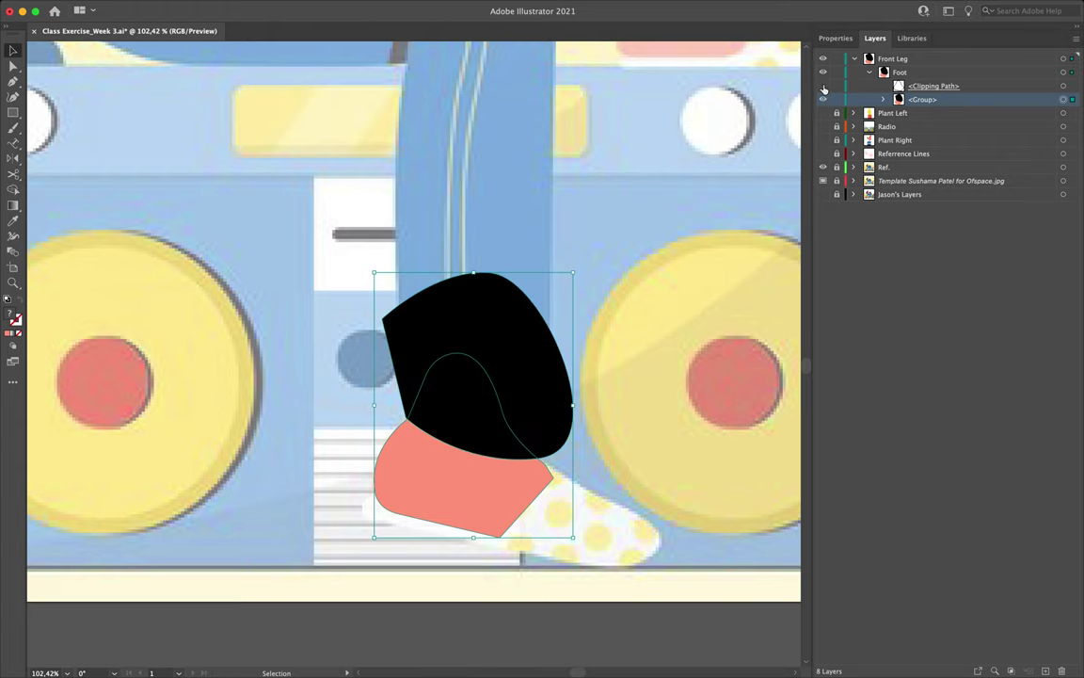
left_click(891, 84)
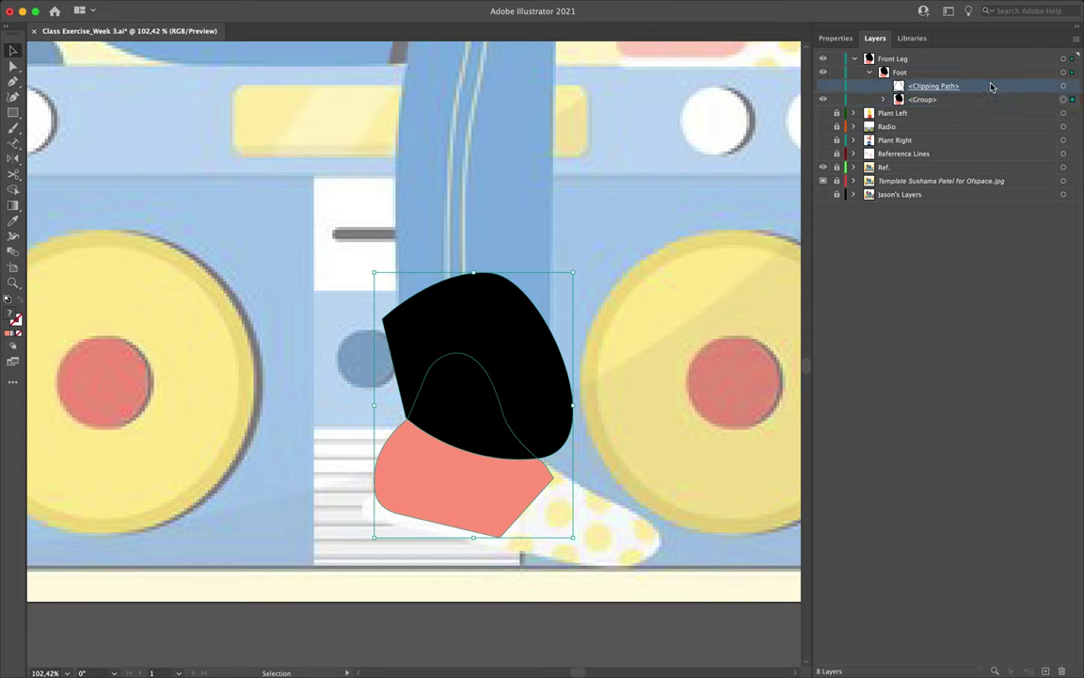
left_click(823, 86)
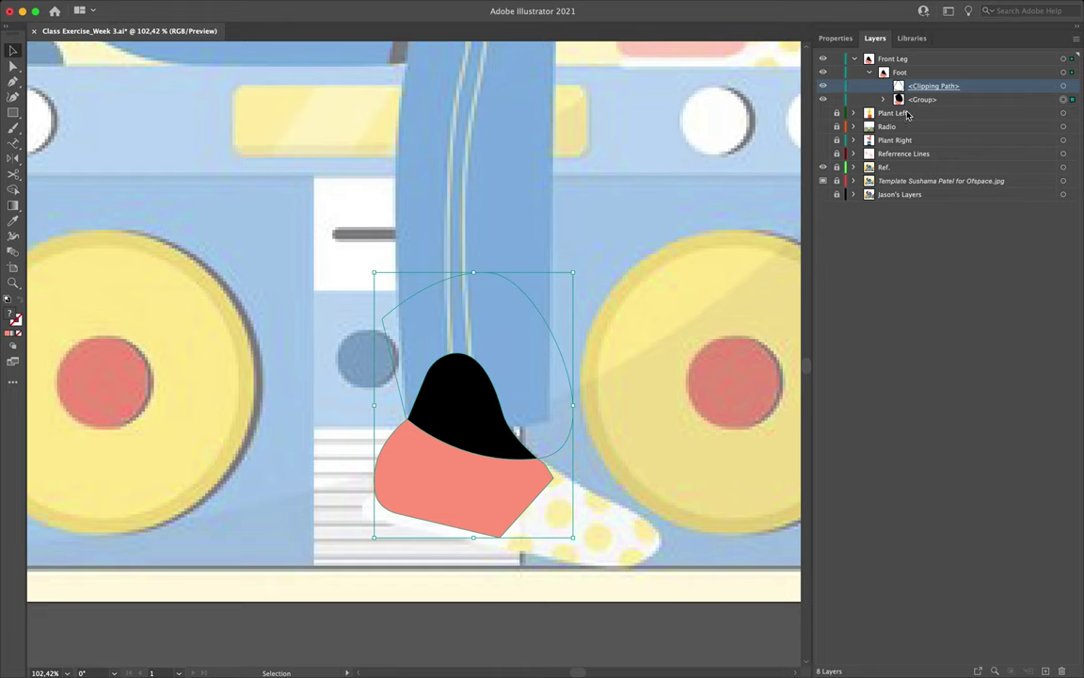
Step: Expand the group inside Foot and select only its salmon foot path
scroll(615, 280, "up", 5)
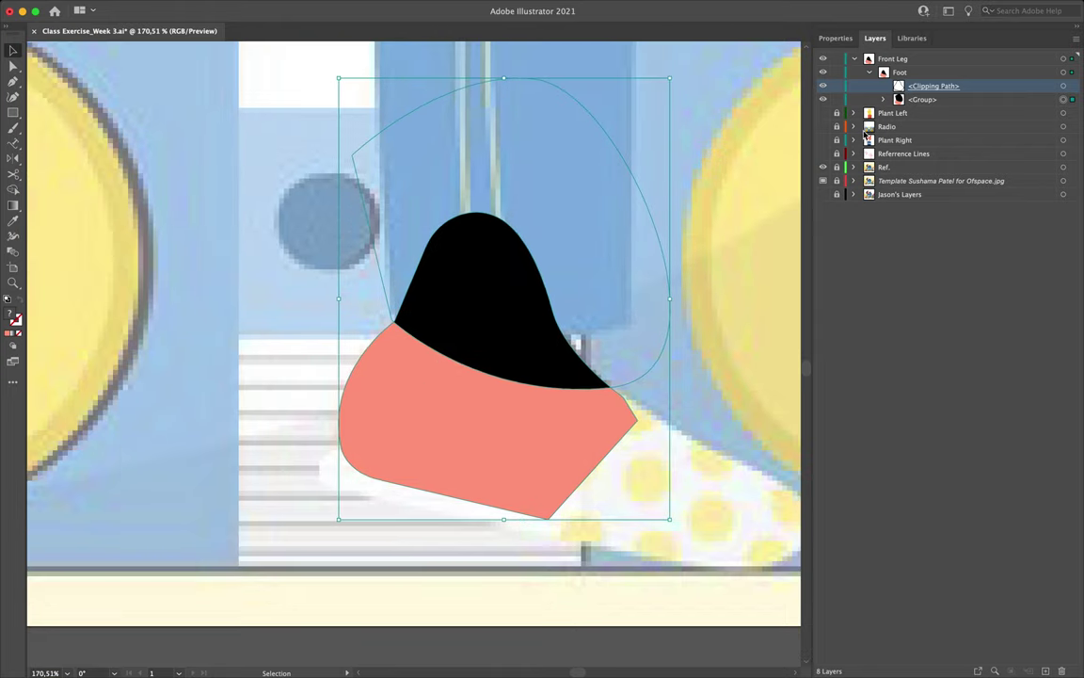
left_click(924, 99)
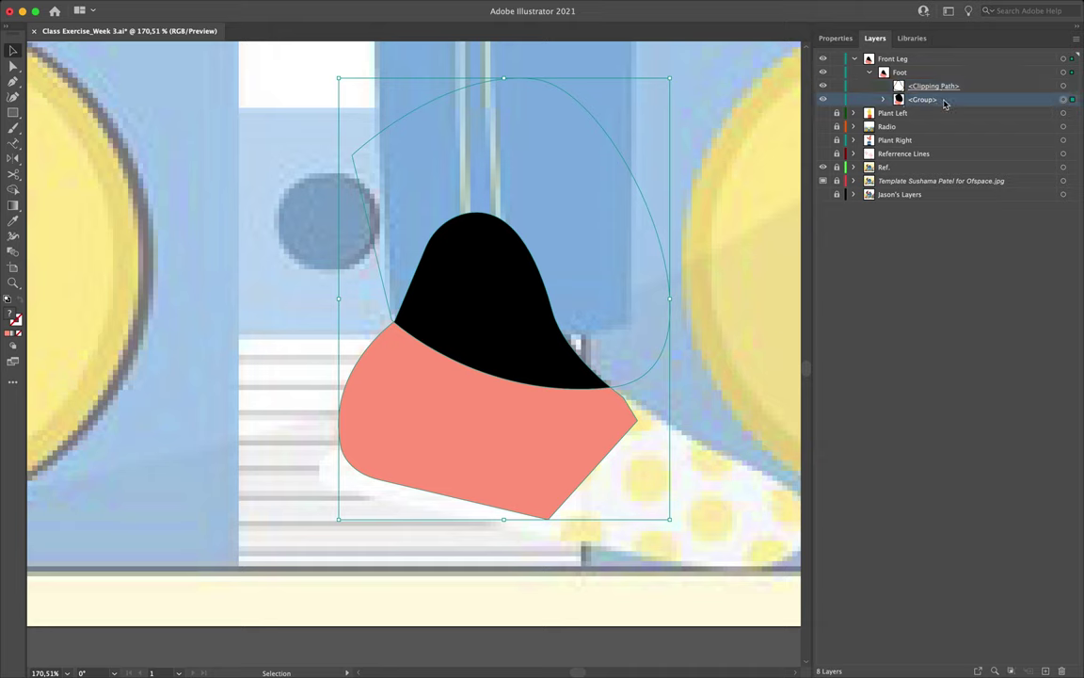
left_click(883, 99)
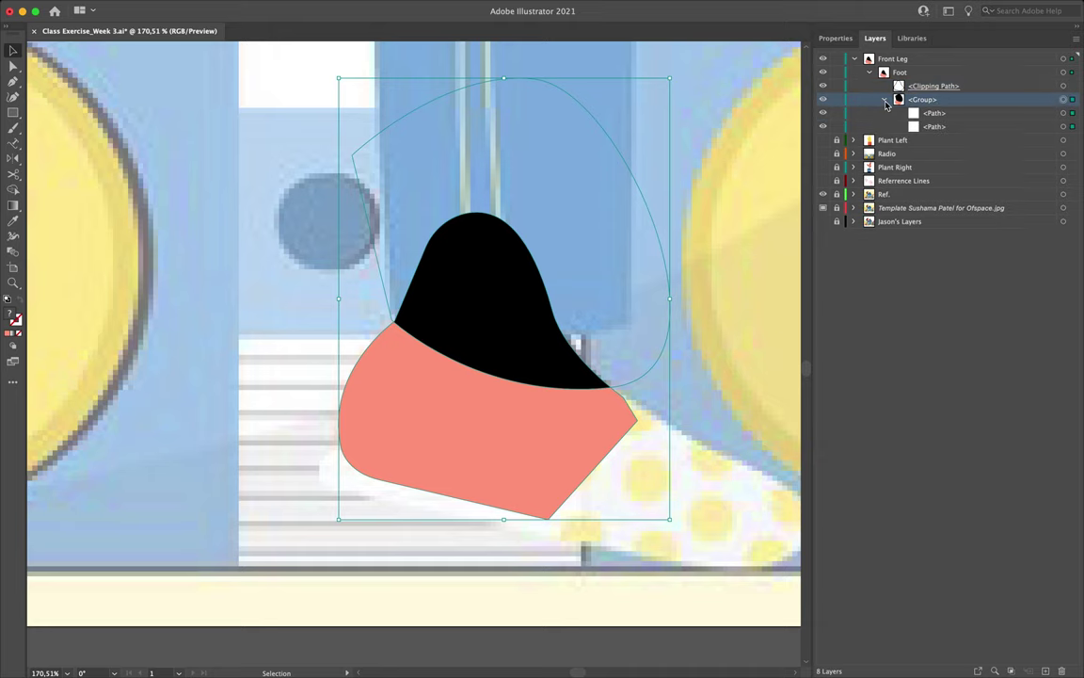
left_click(1072, 126)
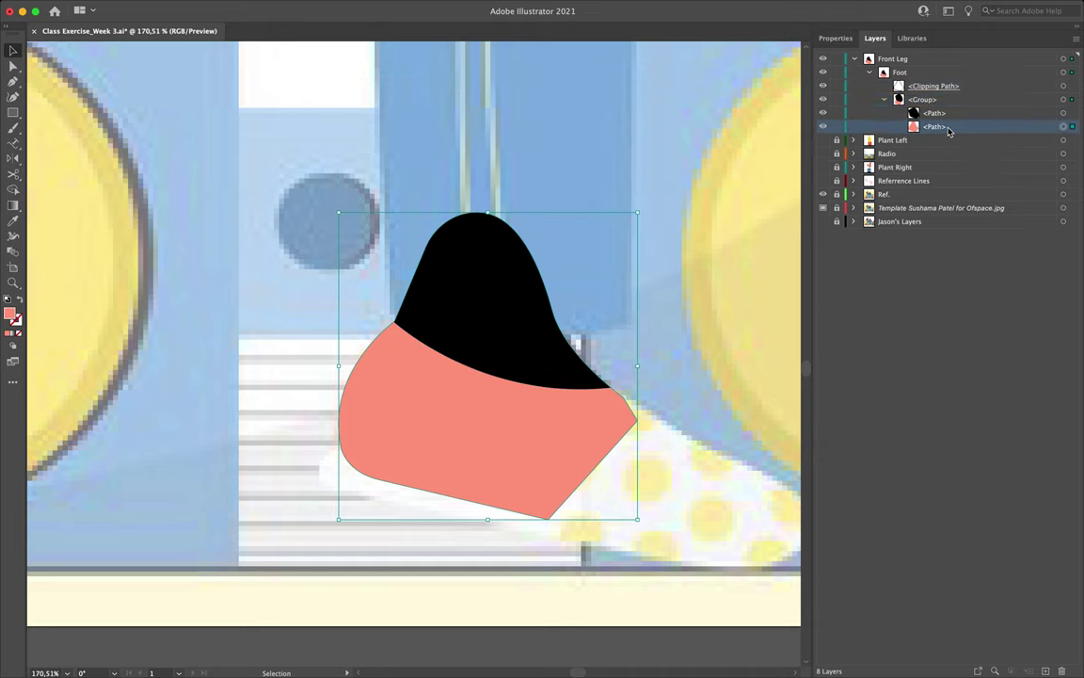
Step: Hide the salmon path inside the Foot group's nested group to examine what remains, and show it again
left_click(902, 102)
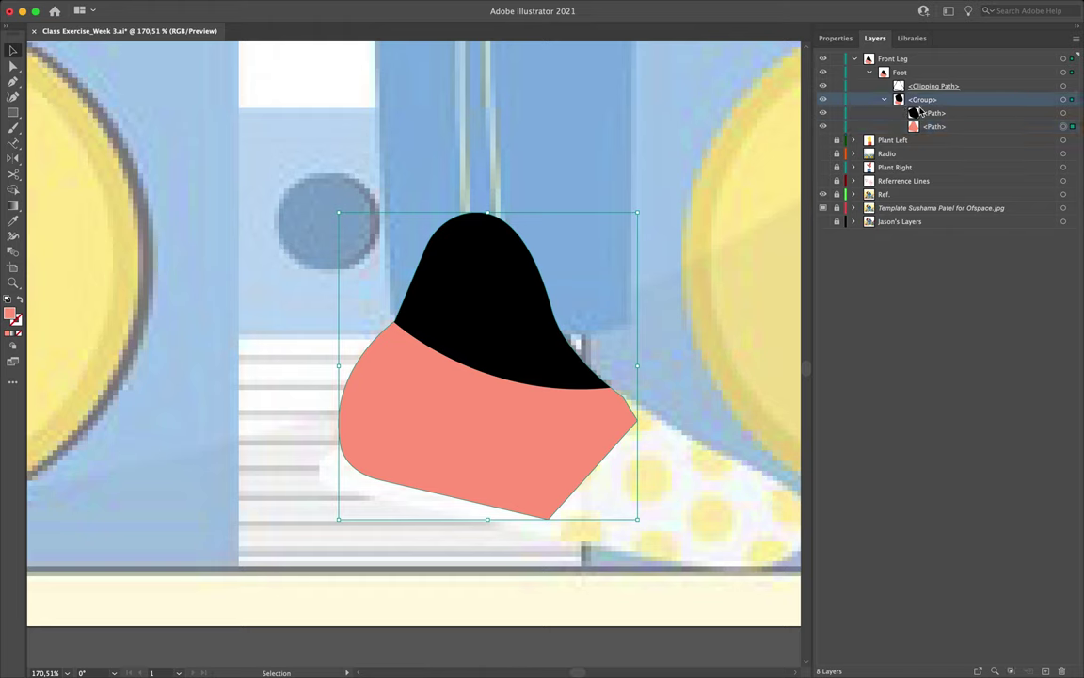
left_click(933, 114)
left_click(920, 127)
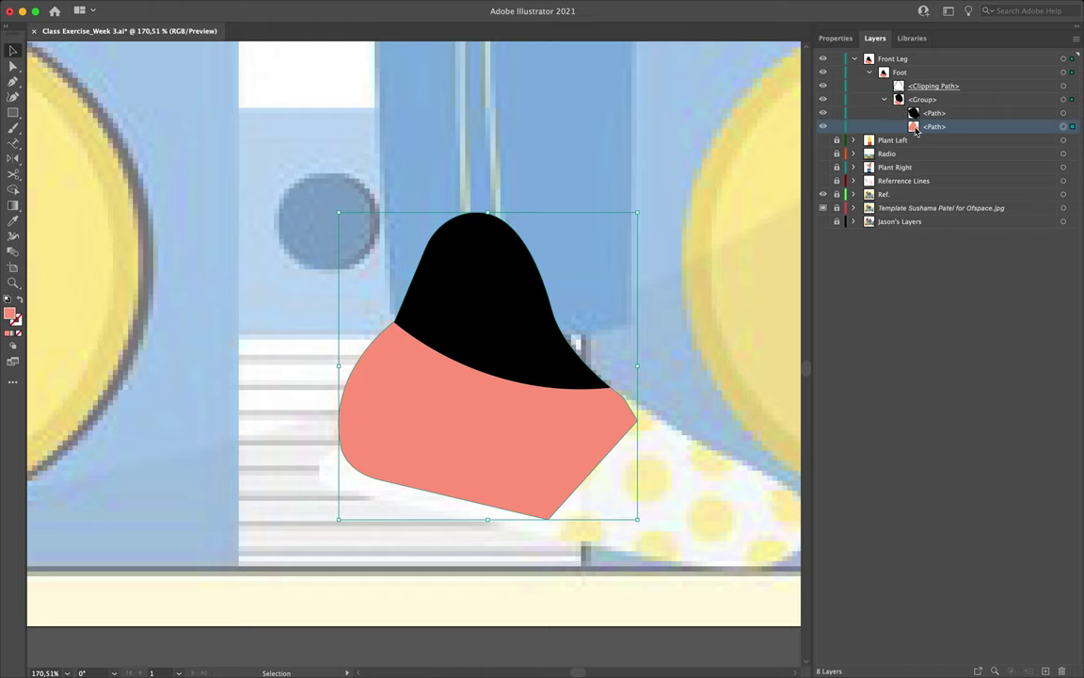
left_click(824, 126)
left_click(823, 126)
left_click(823, 126)
left_click(824, 126)
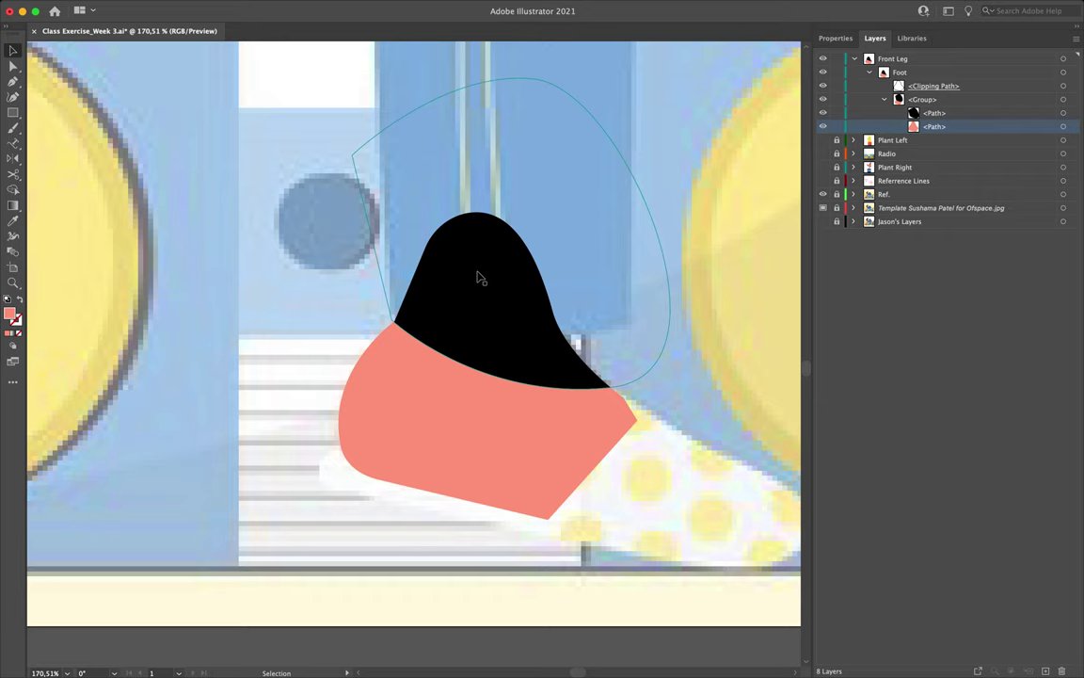
Step: Try moving the whole Foot clip group to the right, and undo the move
left_click(487, 297)
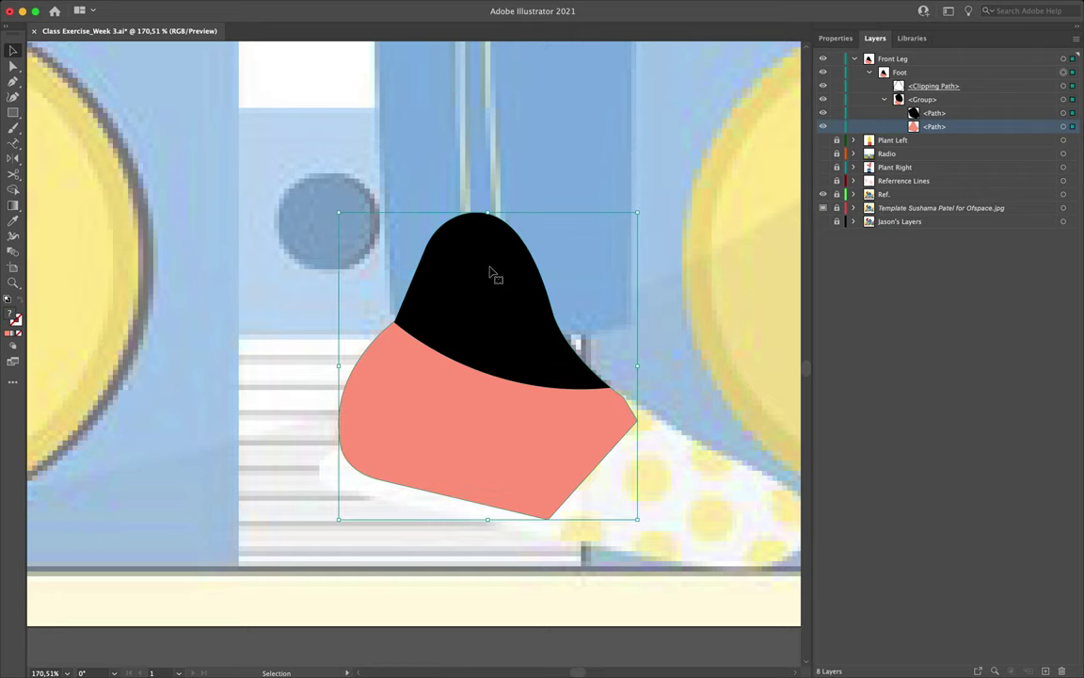
left_click_drag(490, 273, 589, 298)
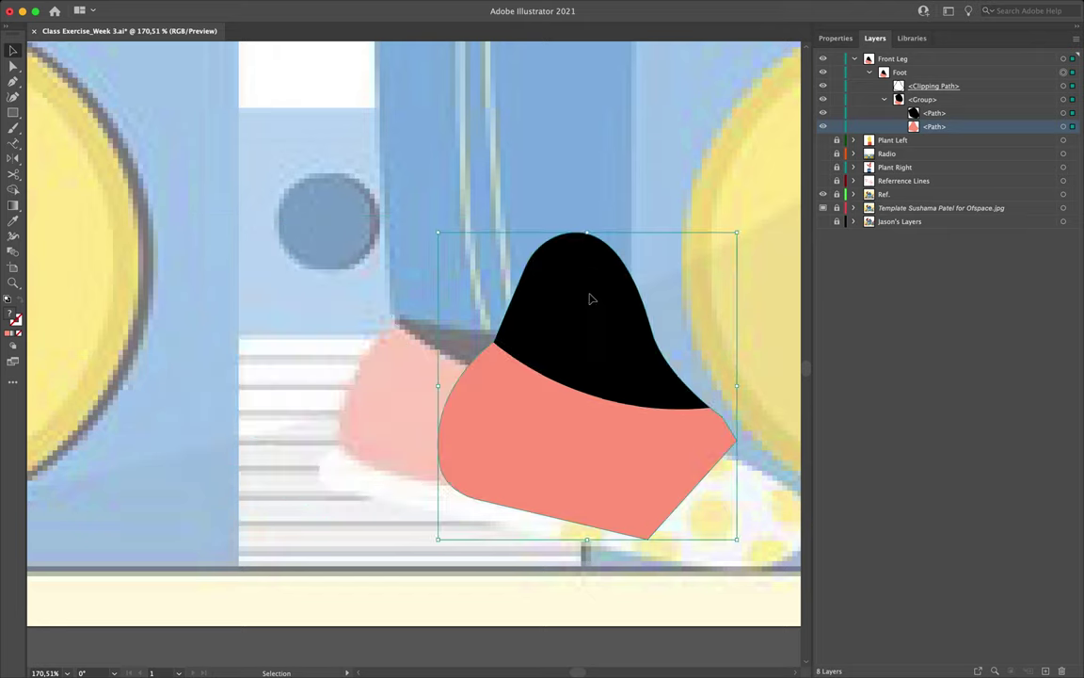
key("super+z")
key("super+z")
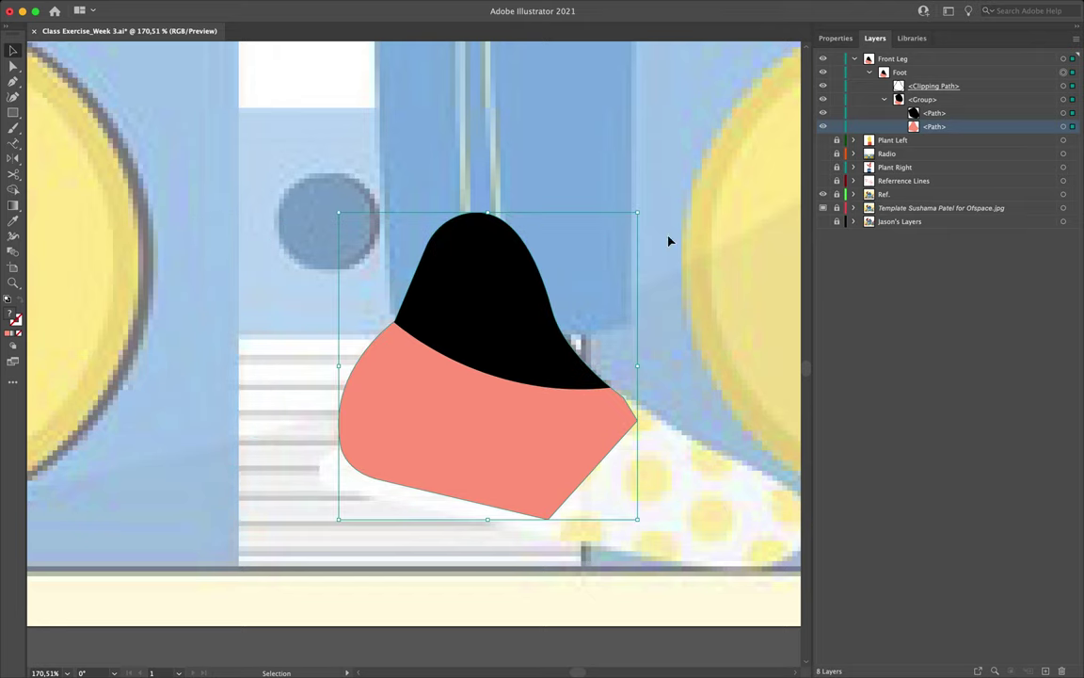
Step: Target the salmon and black paths individually, ending with the black one, and examine the layer, clip group and nested group levels
left_click(1073, 125)
left_click(1072, 114)
left_click(1072, 126)
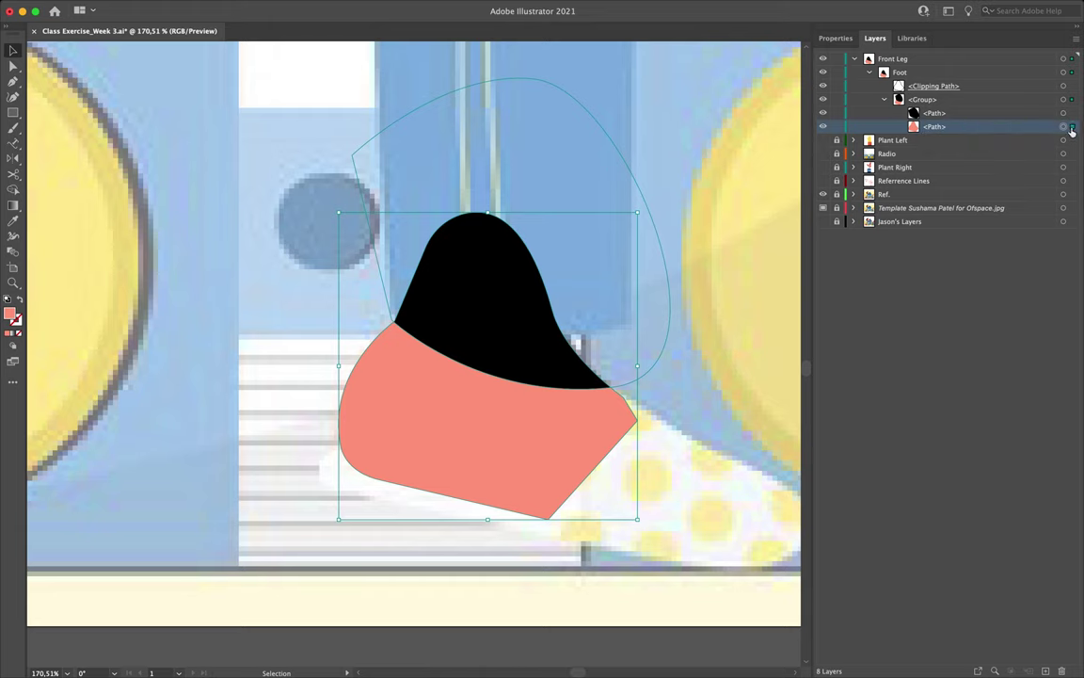
left_click(1071, 114)
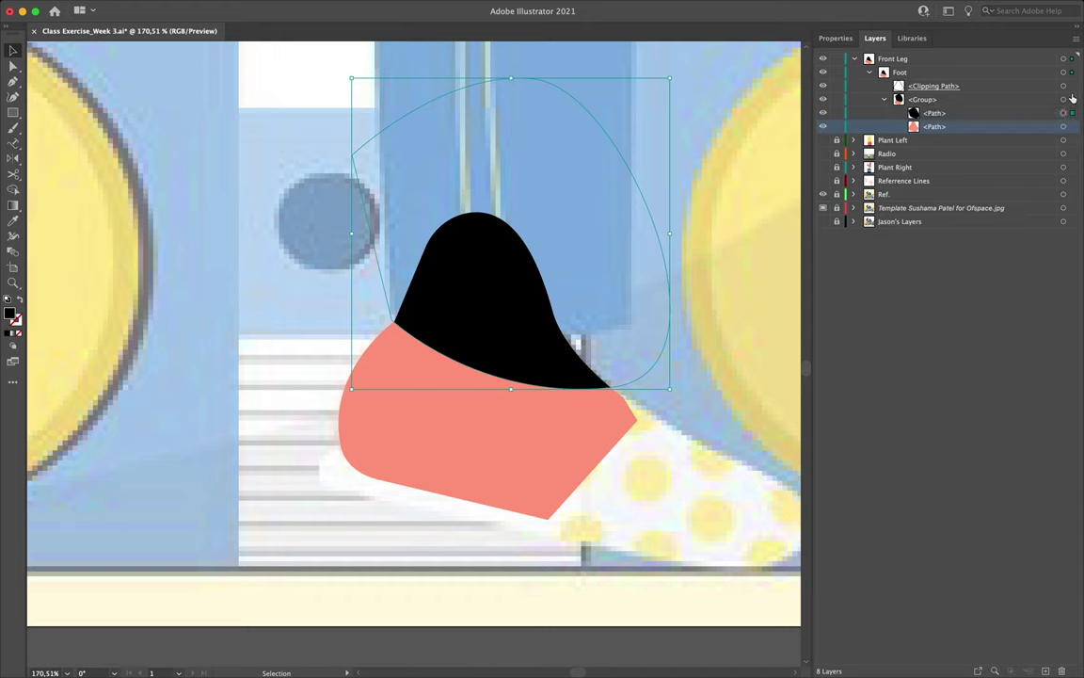
left_click(946, 60)
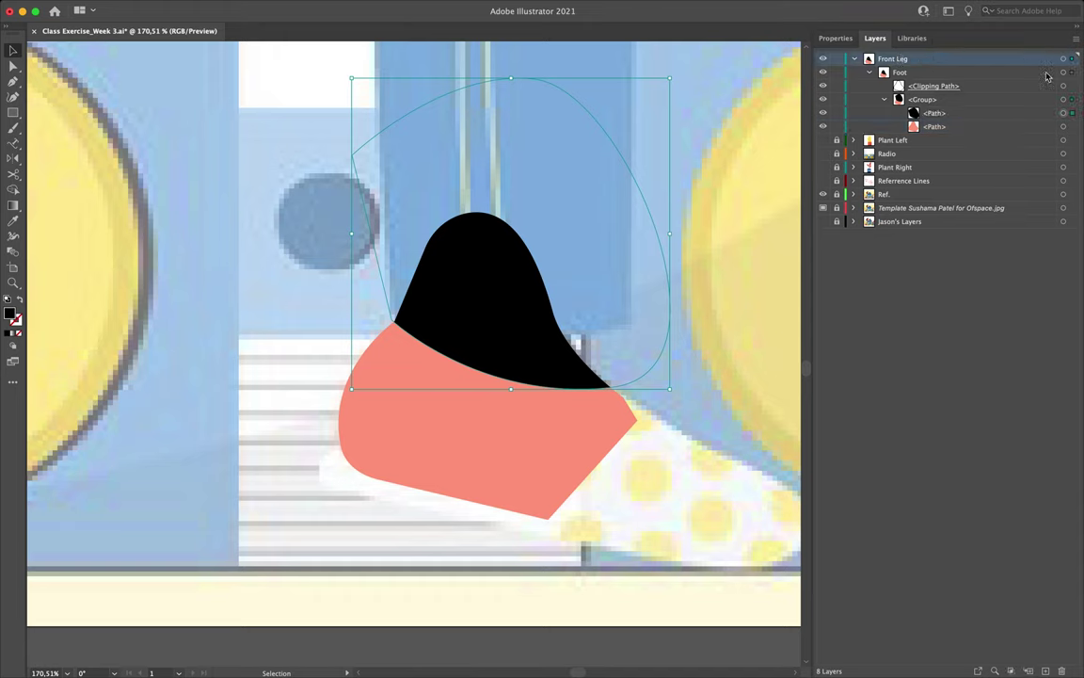
left_click(943, 73)
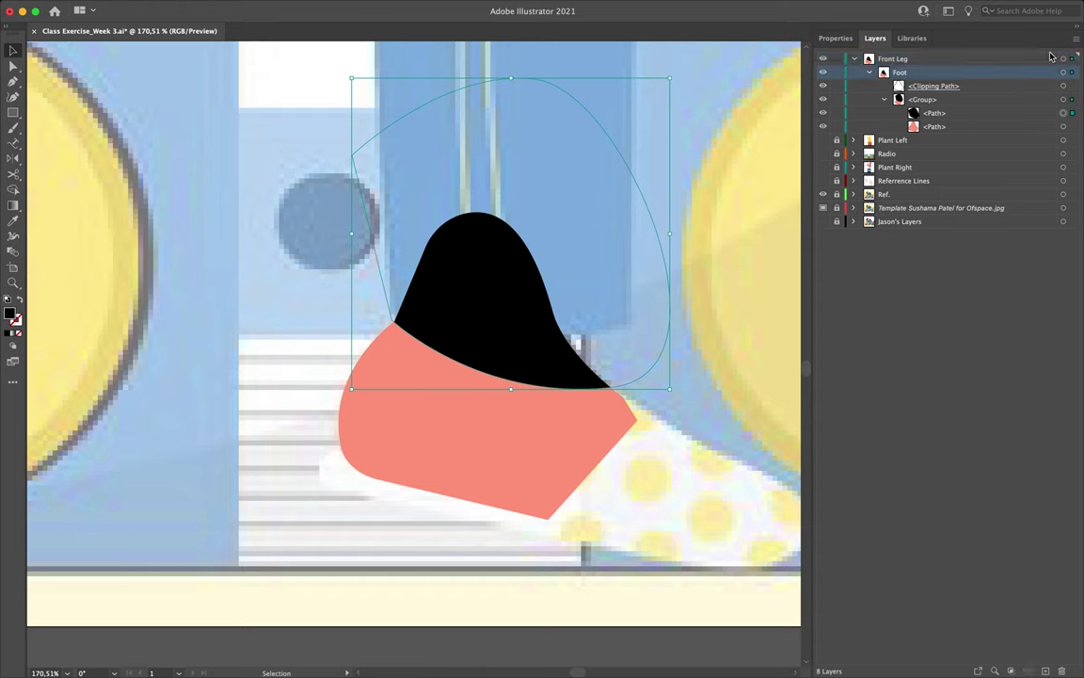
left_click(996, 102)
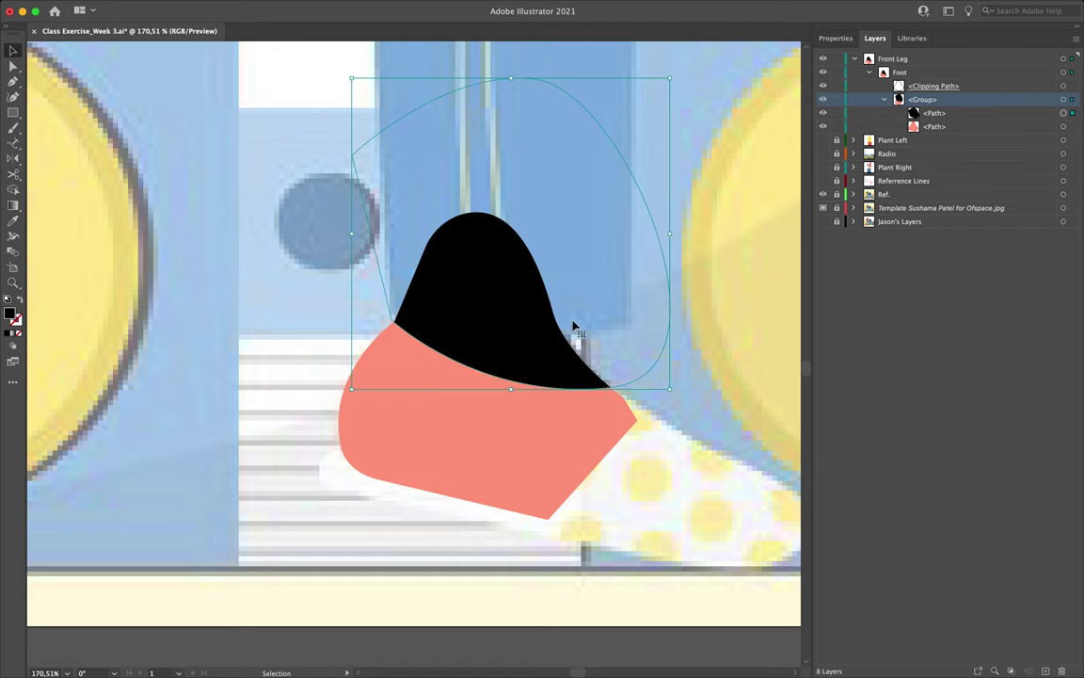
Step: Try a lower opacity on the black ankle path and restore it to 100%
left_click(836, 37)
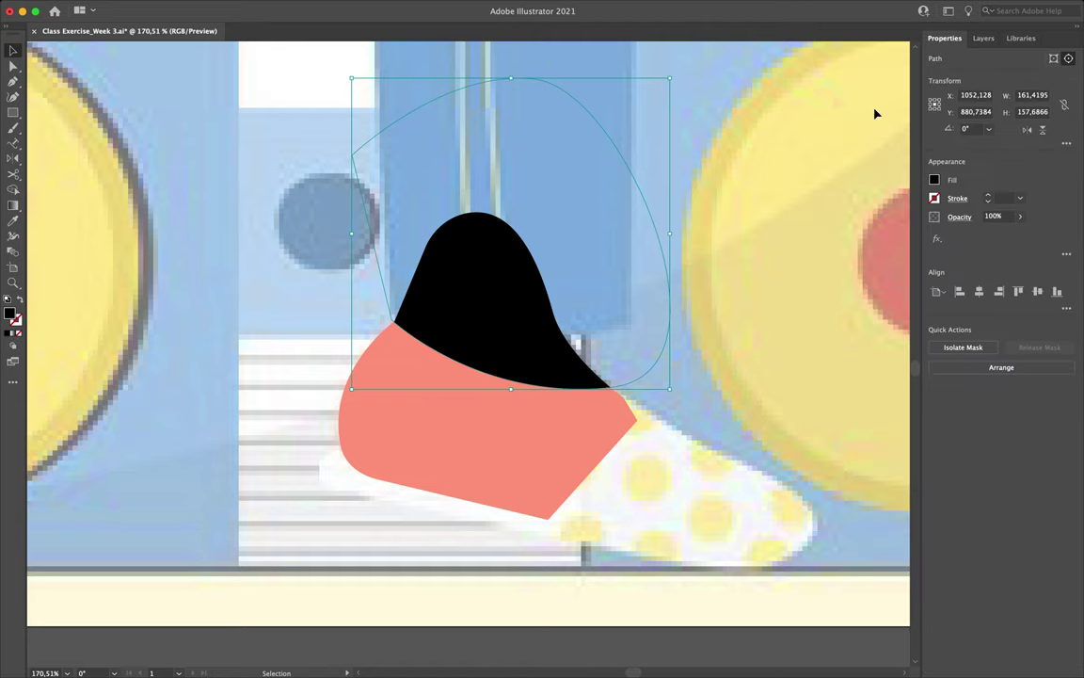
left_click(935, 179)
left_click(1021, 217)
left_click_drag(1017, 231, 1039, 233)
left_click(984, 37)
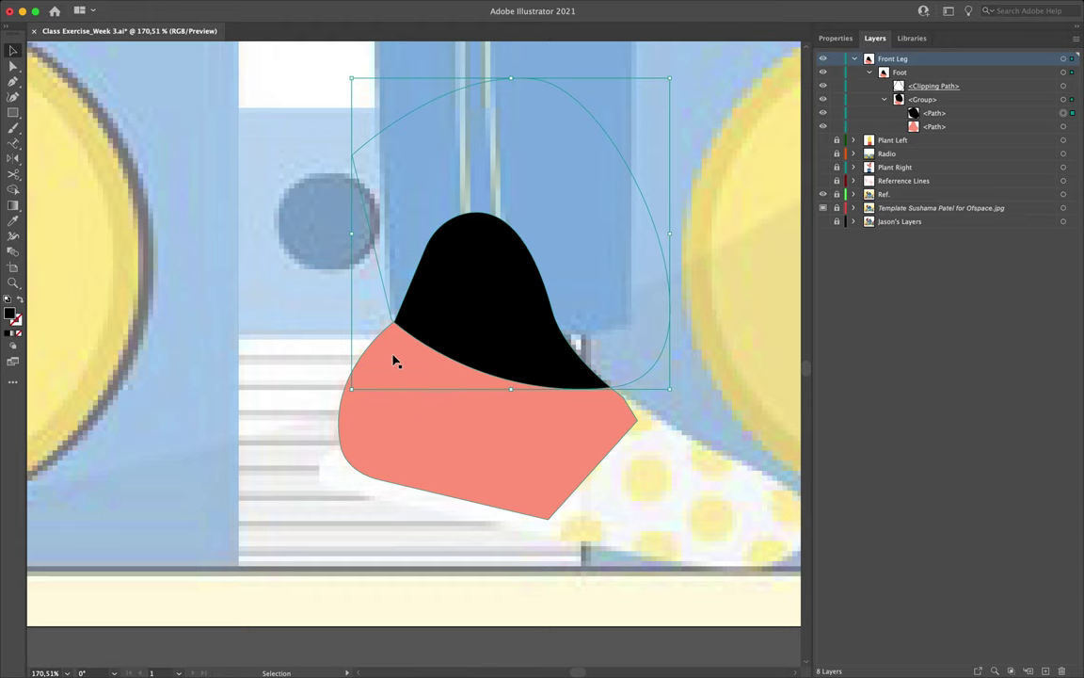
Step: Try resizing the whole Foot group outward from its lower heel corner, and undo the change
left_click(397, 400)
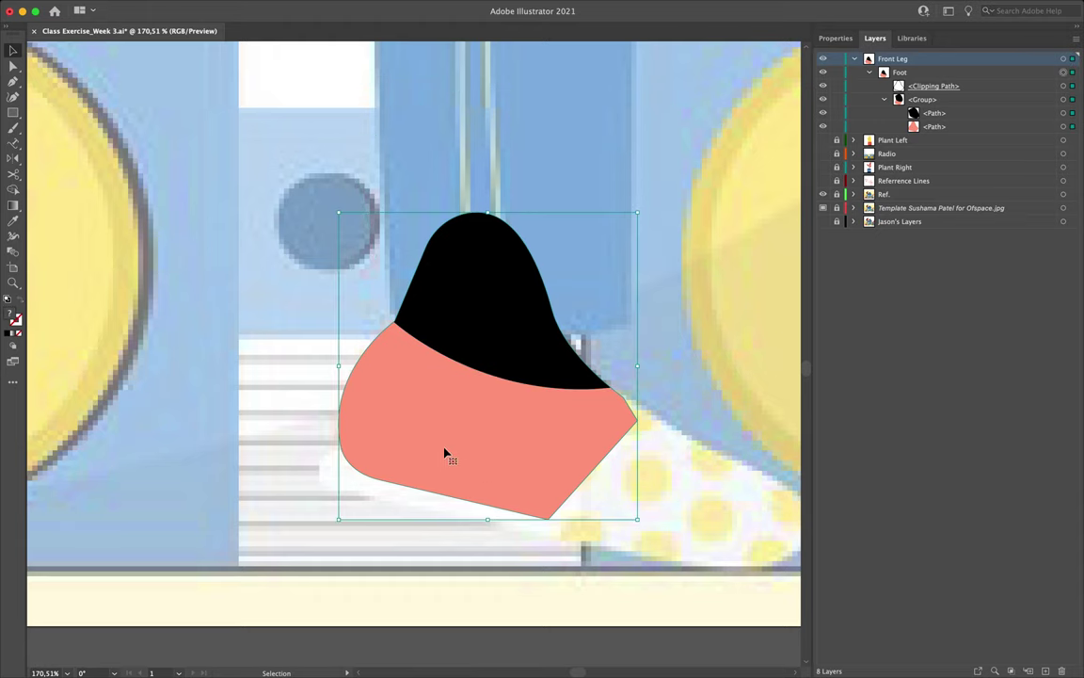
left_click_drag(339, 518, 270, 589)
key("super+z")
Step: Try pulling the lower heel anchor of the salmon path far downward, and the matching anchor of the clipping path with it
left_click(1072, 127)
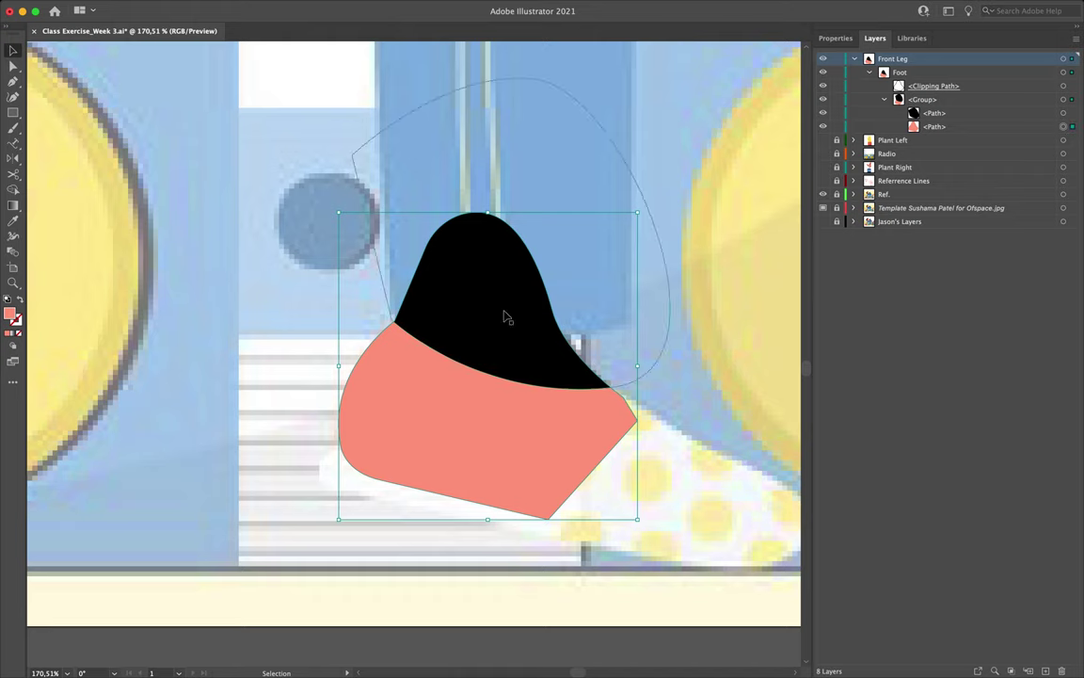
key("a")
left_click_drag(381, 481, 355, 594)
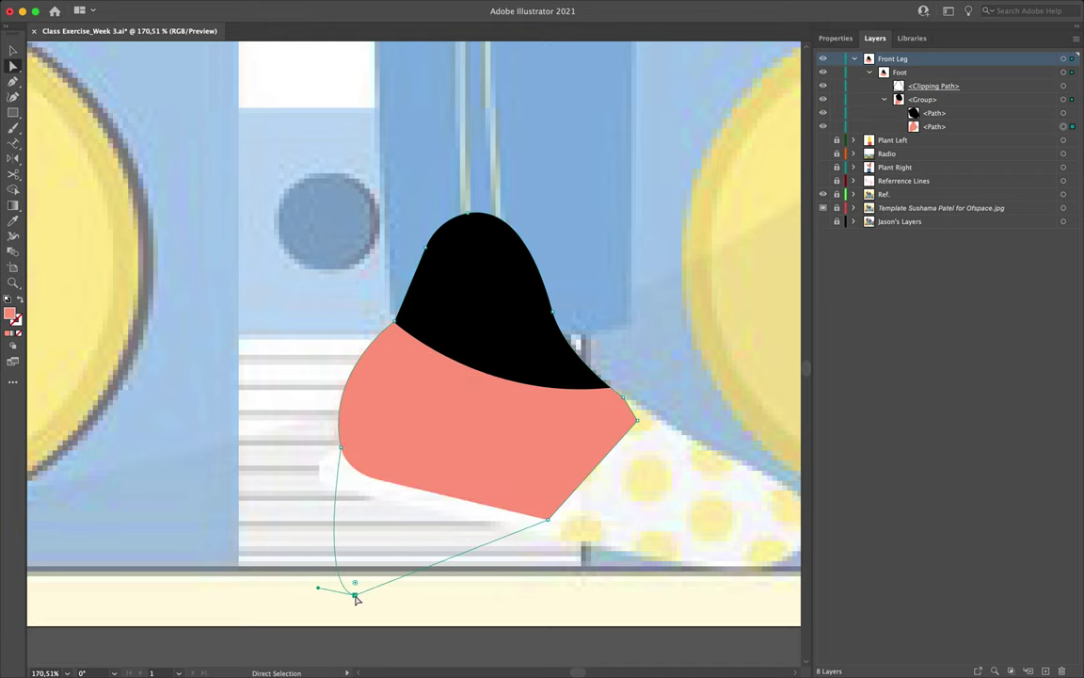
left_click(1064, 86)
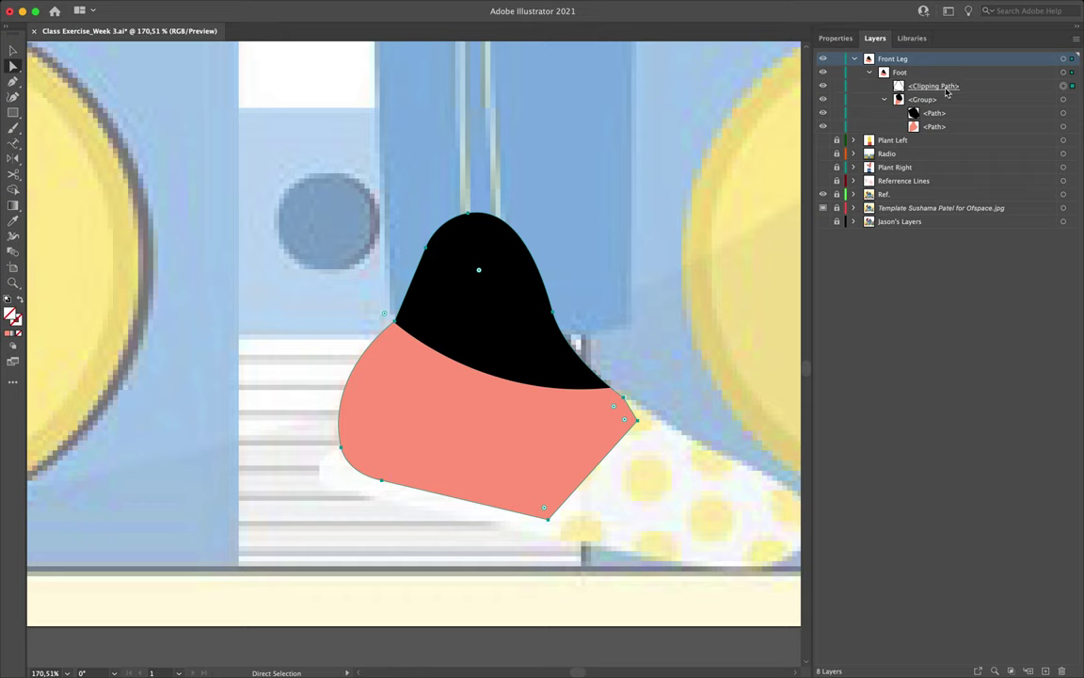
left_click(1072, 87)
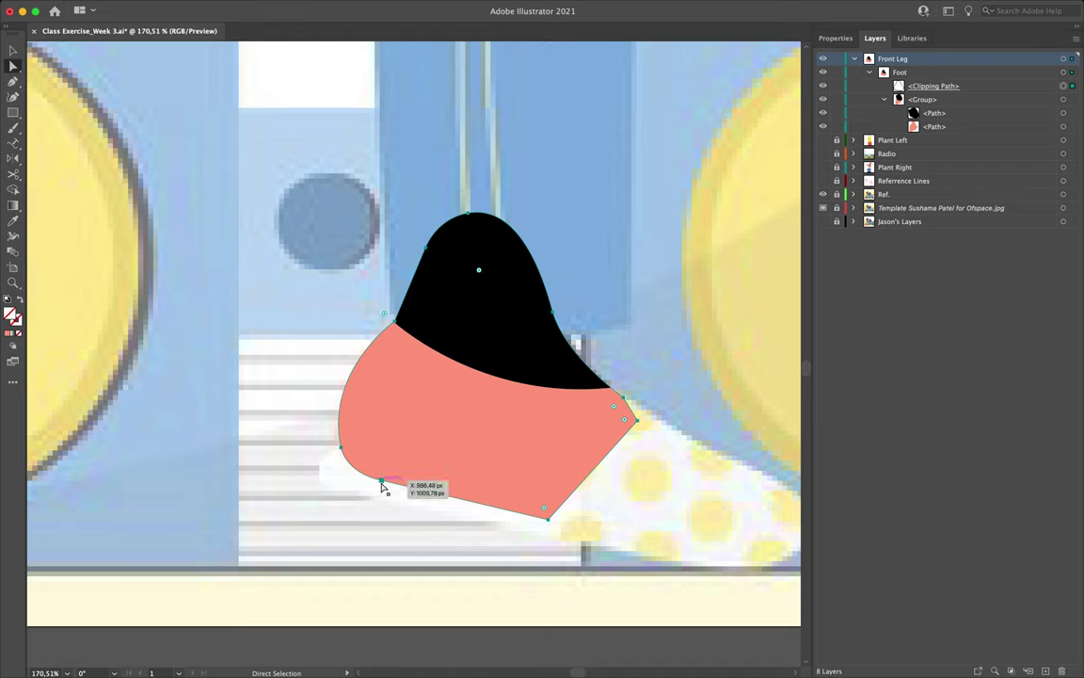
left_click_drag(382, 484, 337, 612)
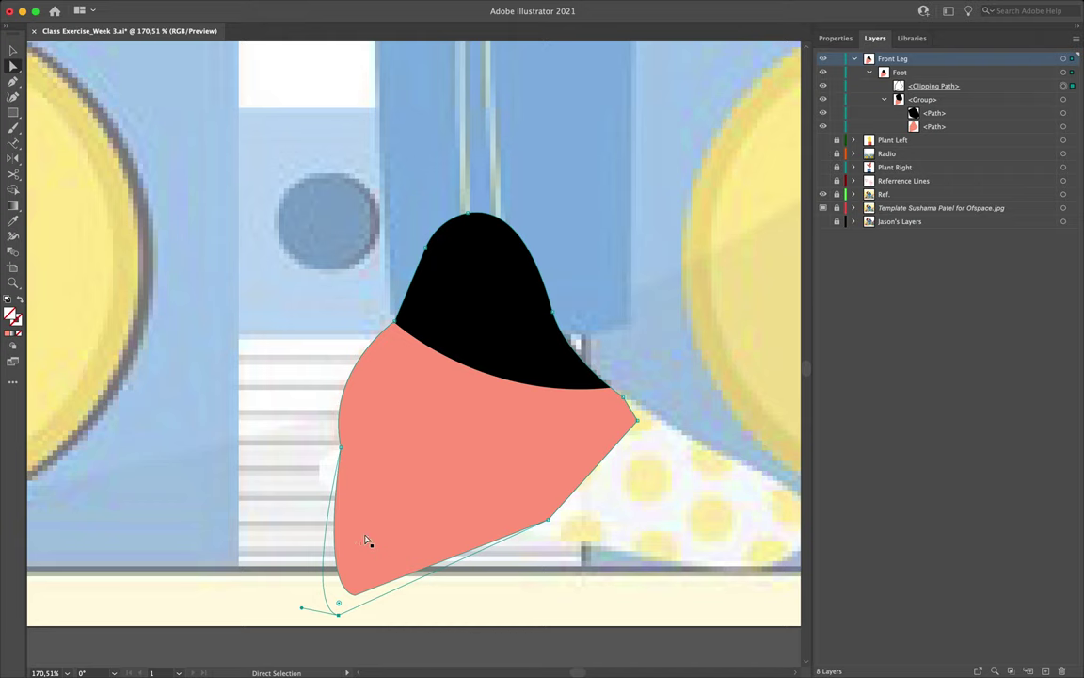
Step: Undo the heel anchor moves on the salmon and clipping paths, keeping the black ankle shape fully opaque
key("super+z")
key("super+z")
key("super+z")
key("super+z")
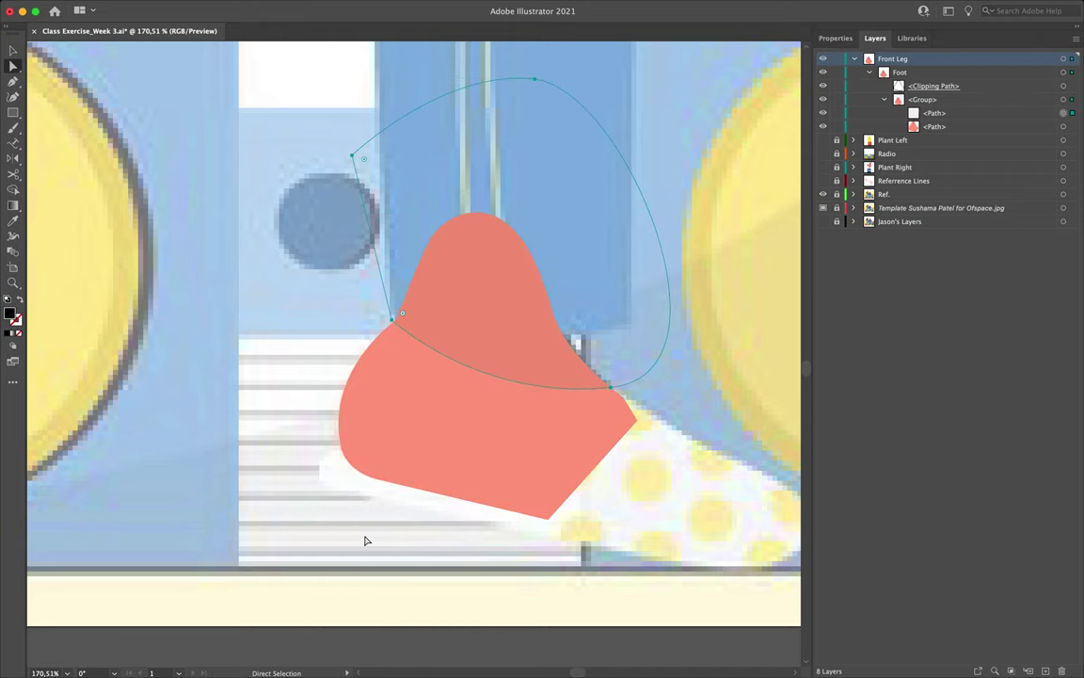
key("super+shift+z")
key("super+shift+z")
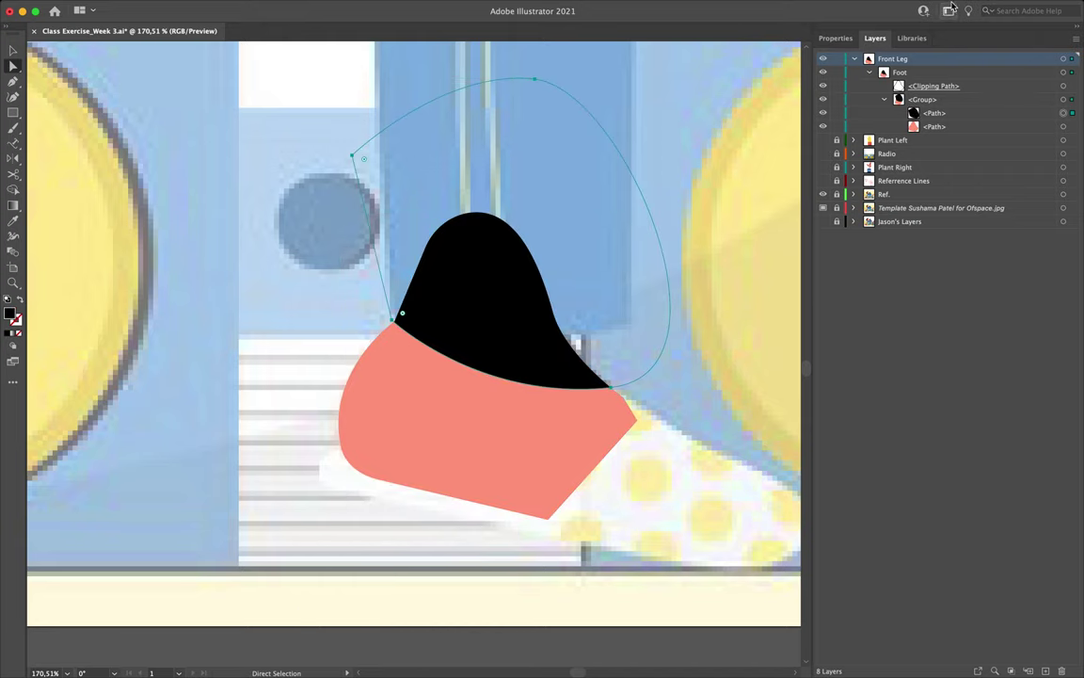
Step: Collapse the Foot group and move it to the left, clear of the reference shoe
left_click(871, 73)
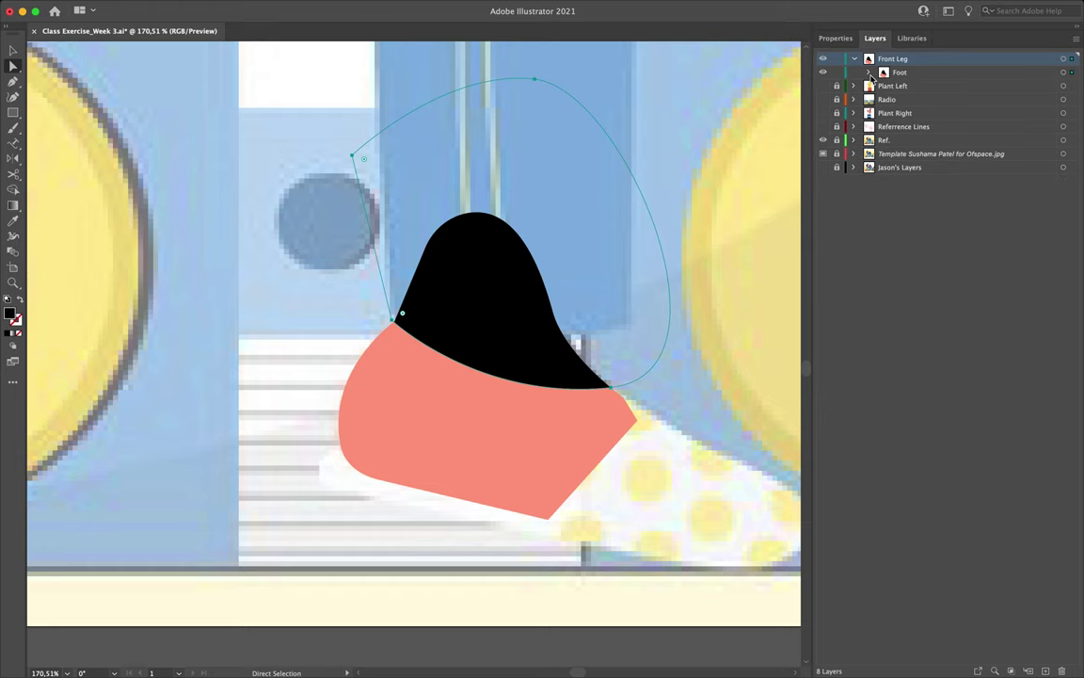
left_click(679, 231)
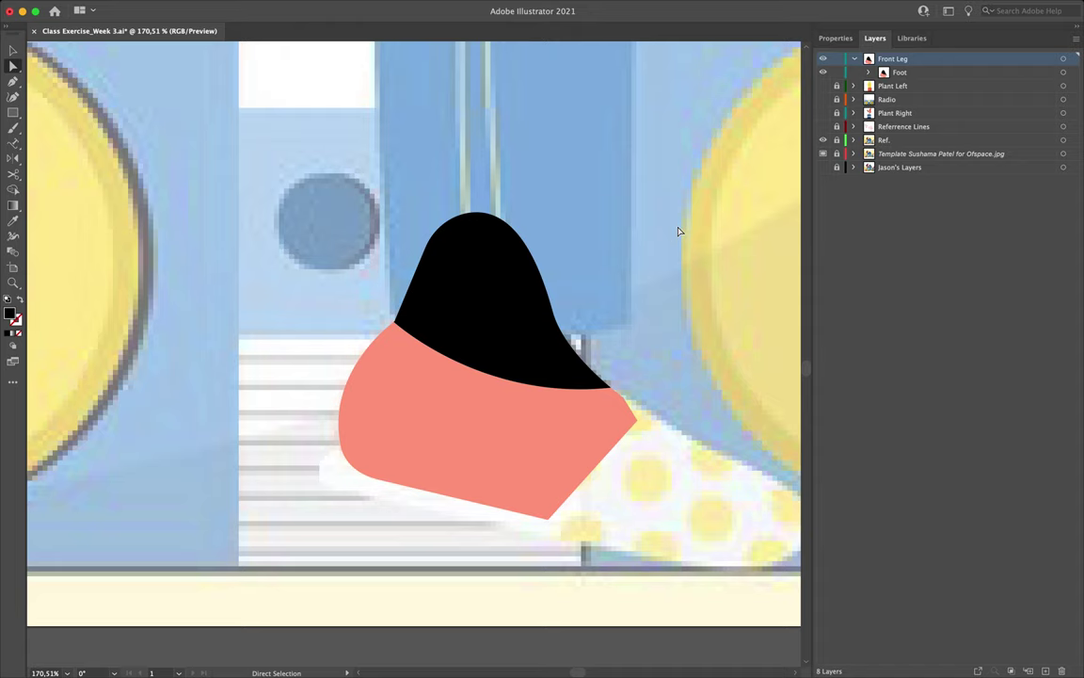
key("v")
scroll(607, 258, "right", 3)
scroll(607, 258, "down", 1)
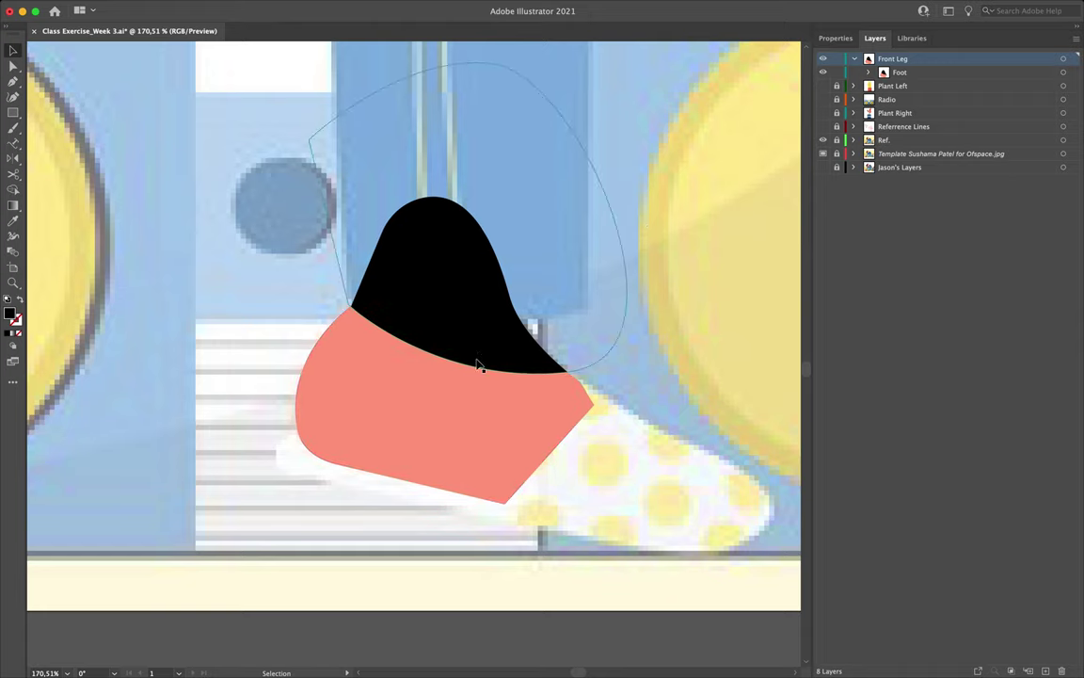
left_click(467, 397)
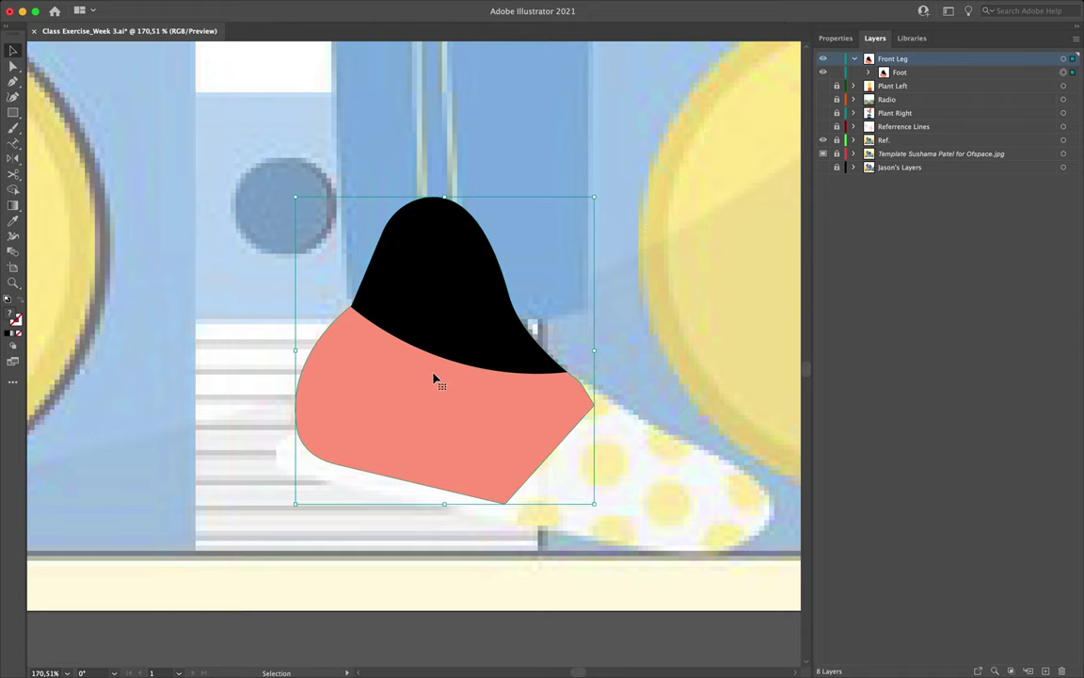
scroll(435, 378, "down", 5)
left_click_drag(436, 376, 185, 377)
scroll(374, 365, "up", 3)
left_click(432, 416)
Step: With no fill and a black stroke, draw the shoe's heel and sole curve with the Pen tool on the Front Leg layer
key("p")
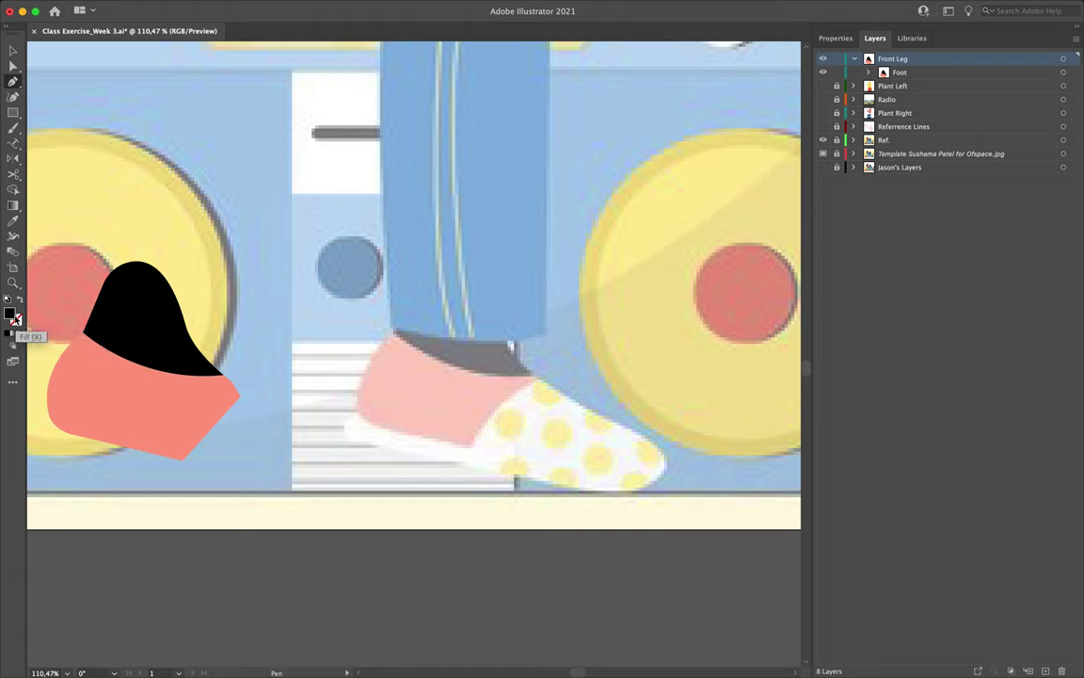
left_click(20, 301)
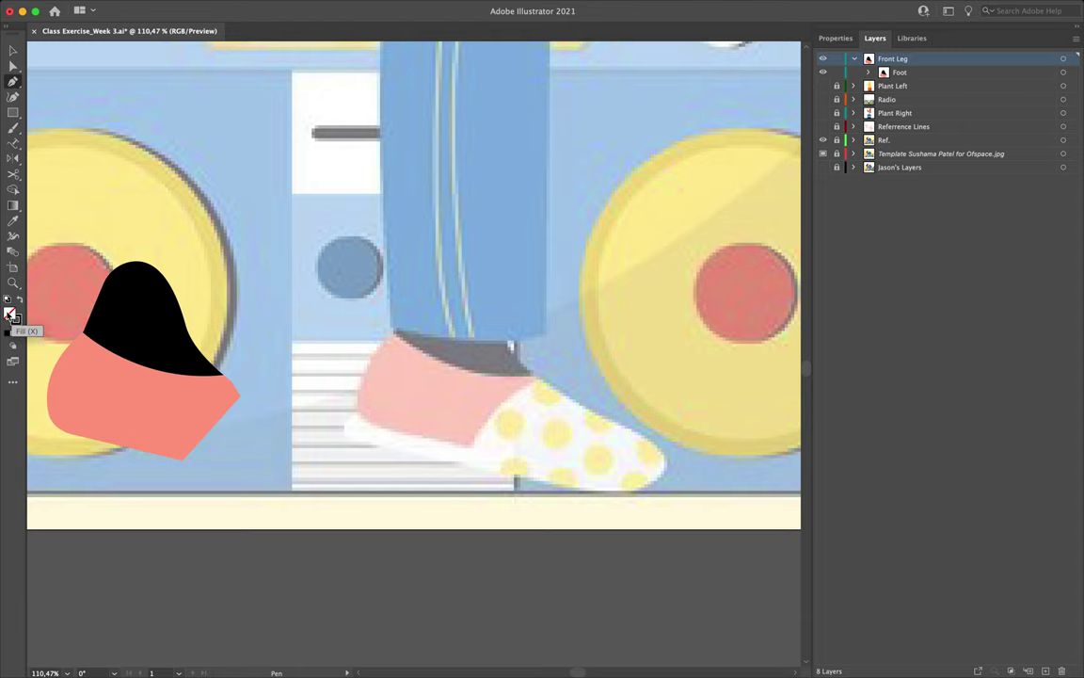
scroll(376, 428, "up", 5)
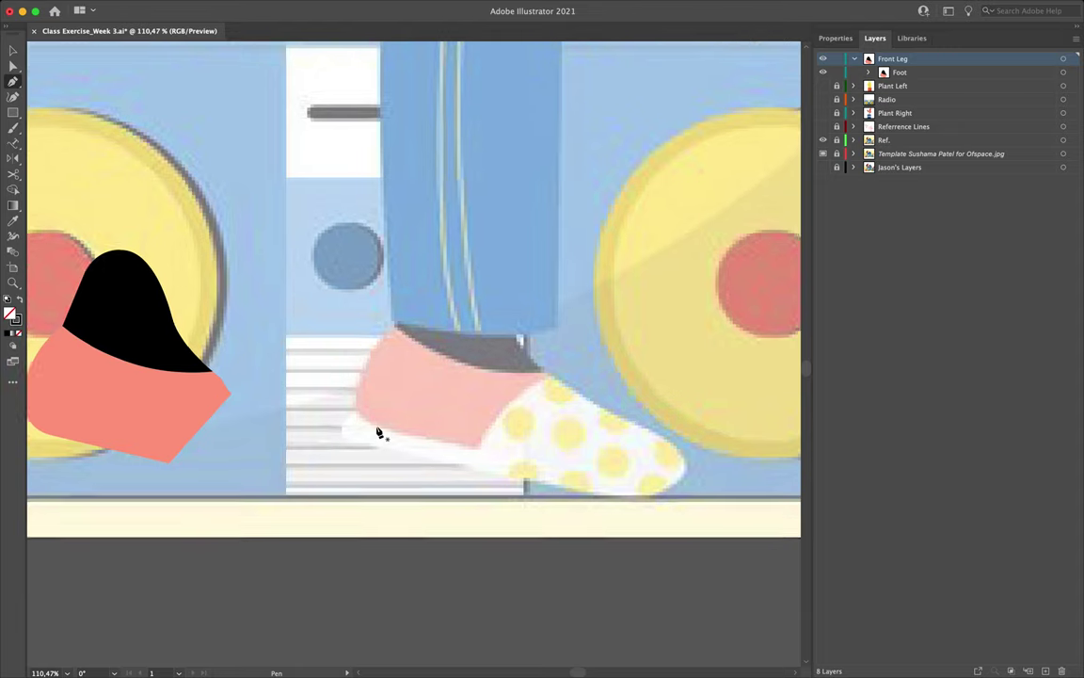
left_click(301, 377)
left_click_drag(289, 412, 307, 433)
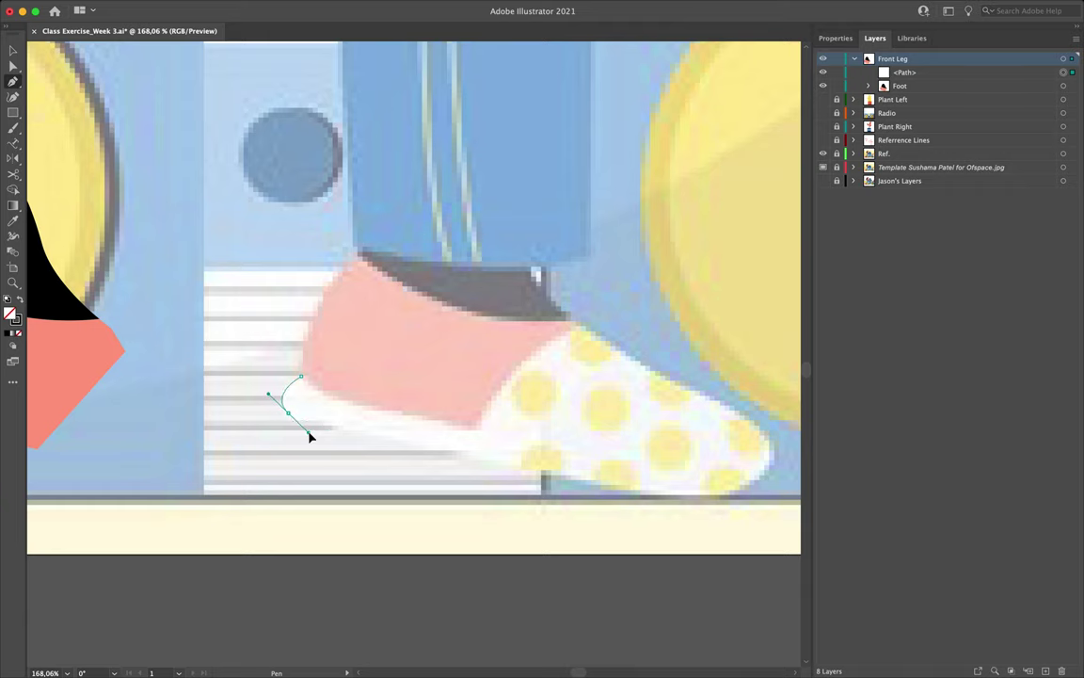
scroll(603, 493, "right", 2)
scroll(621, 497, "right", 2)
left_click_drag(658, 489, 717, 487)
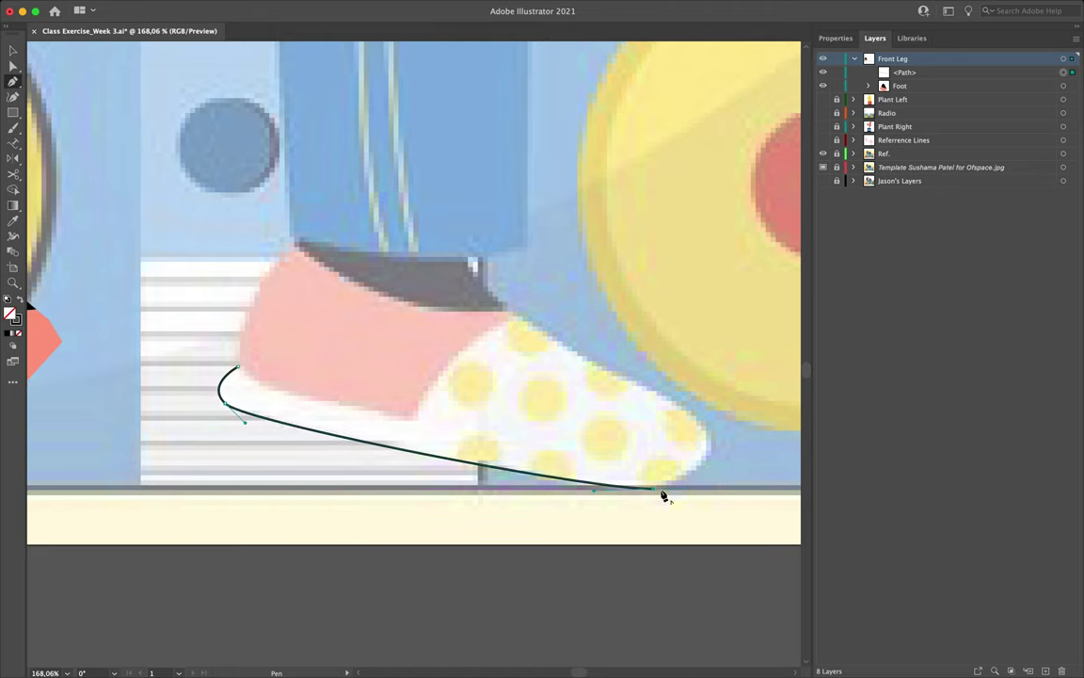
Step: Complete the shoe outline around the toe, upper edge and foot opening, closing the path at the heel
scroll(663, 492, "right", 2)
left_click_drag(637, 450, 624, 406)
left_click_drag(519, 376, 504, 363)
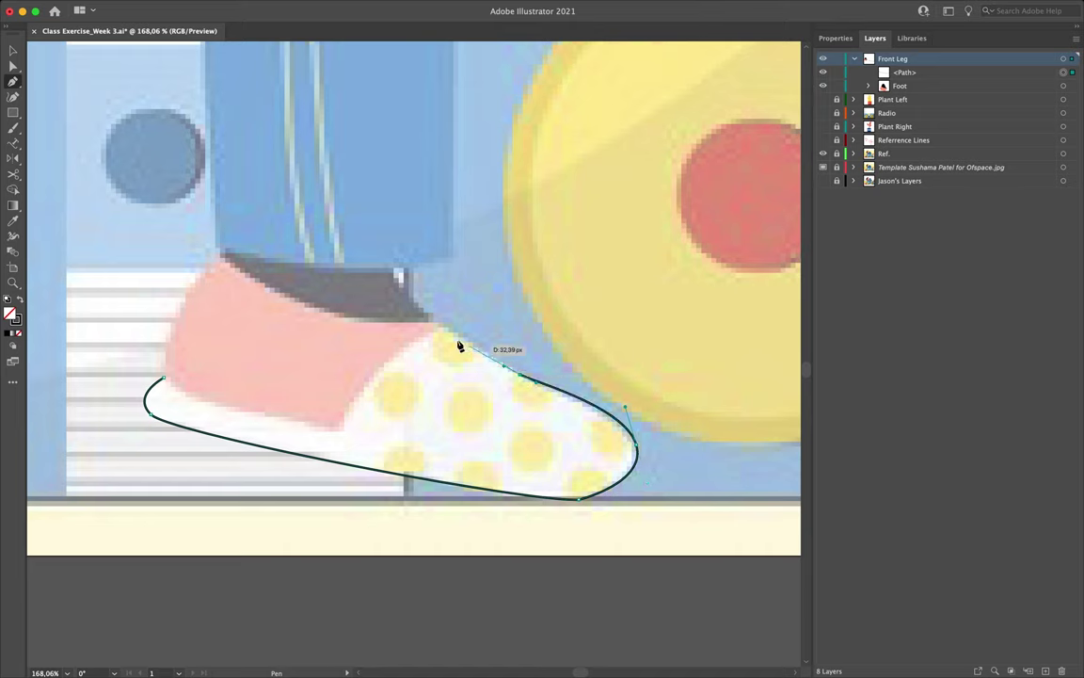
left_click_drag(441, 321, 442, 326)
left_click_drag(342, 427, 322, 494)
left_click(342, 427)
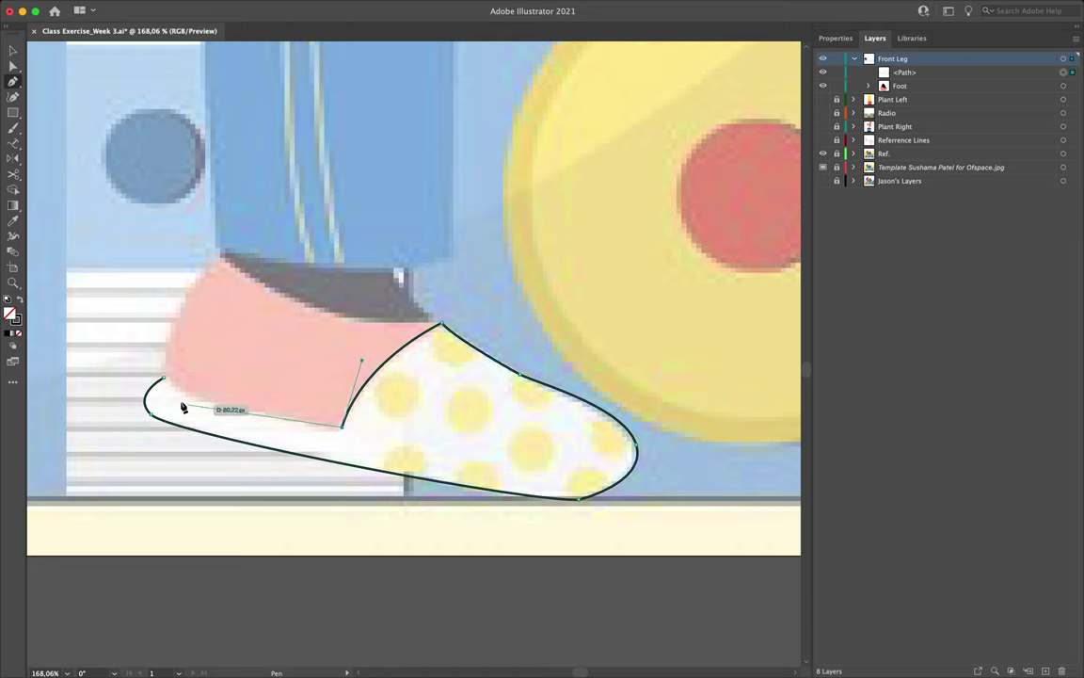
left_click_drag(165, 379, 138, 353)
scroll(137, 353, "left", 3)
scroll(137, 353, "down", 2)
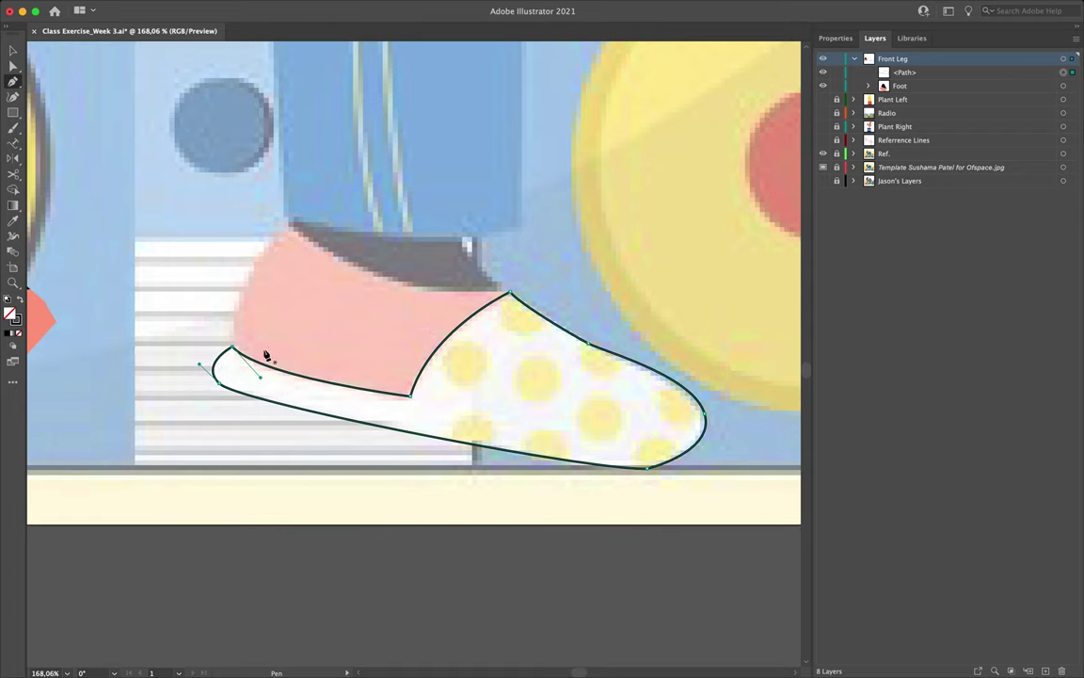
key("a")
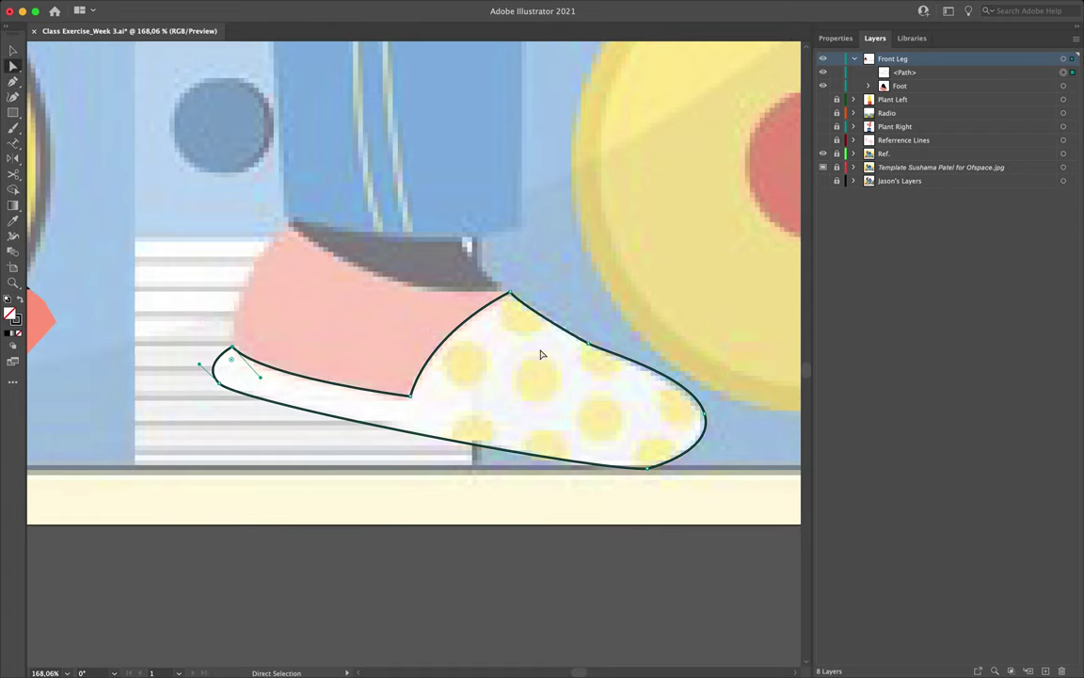
scroll(541, 354, "down", 3)
scroll(541, 354, "right", 2)
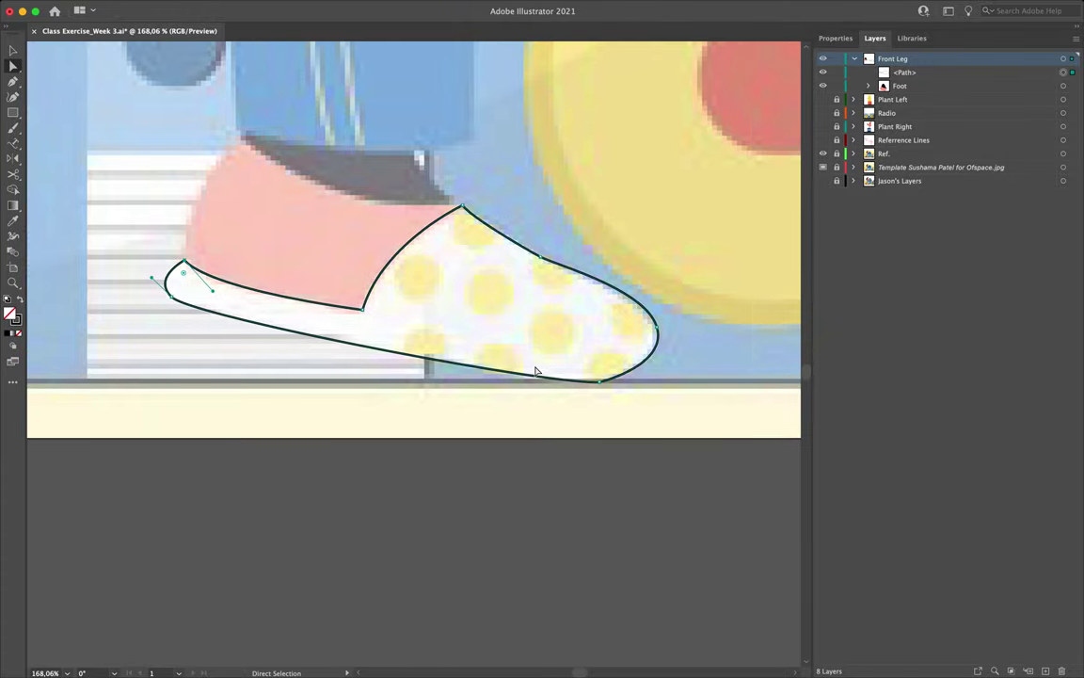
Step: Adjust the anchors and curve handles around the shoe's toe and sole so the outline follows the reference shoe
scroll(536, 371, "up", 3)
left_click_drag(436, 262, 438, 257)
mouse_move(629, 377)
left_mouse_down()
mouse_move(614, 375)
mouse_move(621, 382)
left_mouse_up()
left_click_drag(534, 465, 533, 455)
scroll(356, 431, "left", 5)
scroll(356, 431, "right", 5)
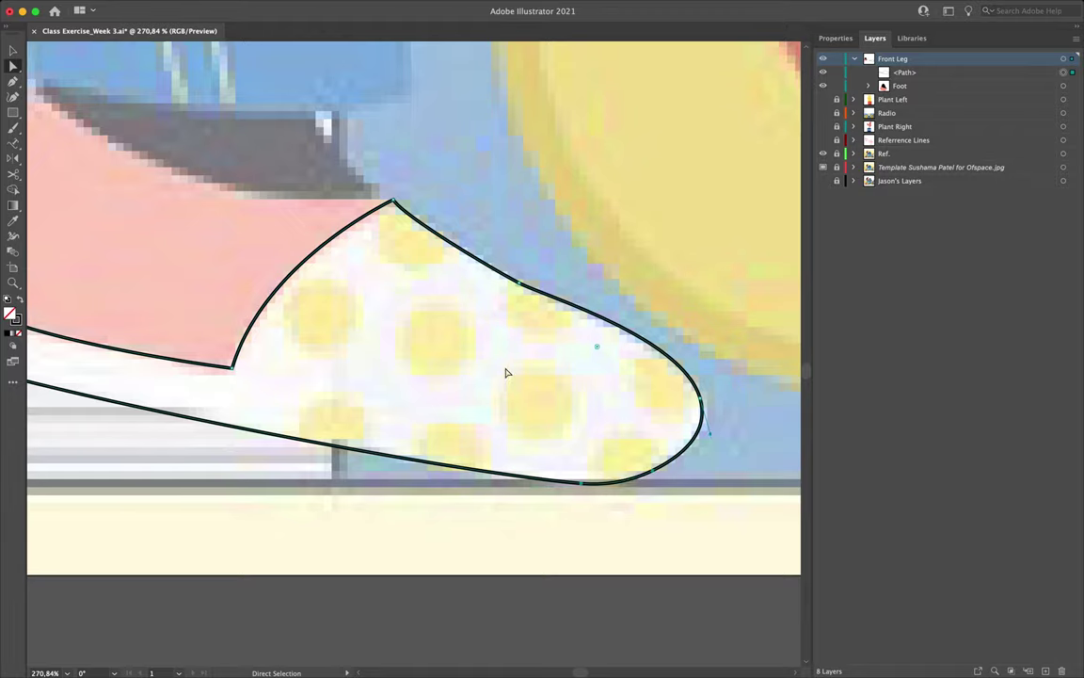
Step: Slightly round the shoe outline's sharp corners at the upper peak, the inner foot opening and the heel tip
scroll(506, 373, "left", 4)
left_click(543, 230)
left_click_drag(546, 243, 539, 237)
left_click(380, 393)
left_click_drag(380, 382, 369, 375)
left_click(96, 317)
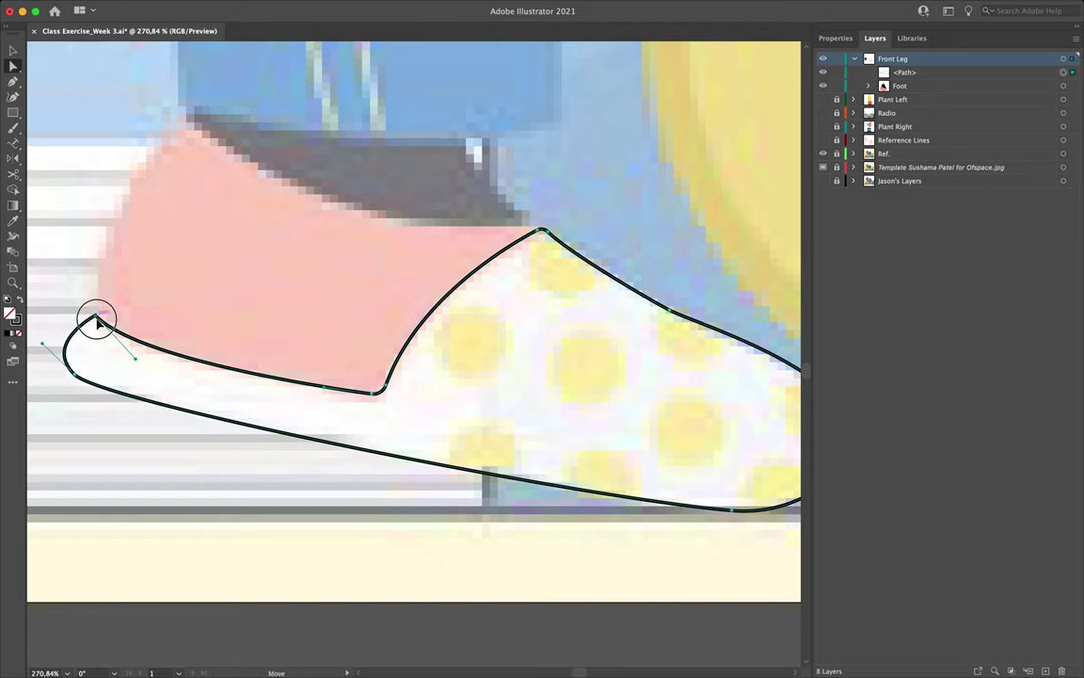
left_click_drag(97, 320, 95, 329)
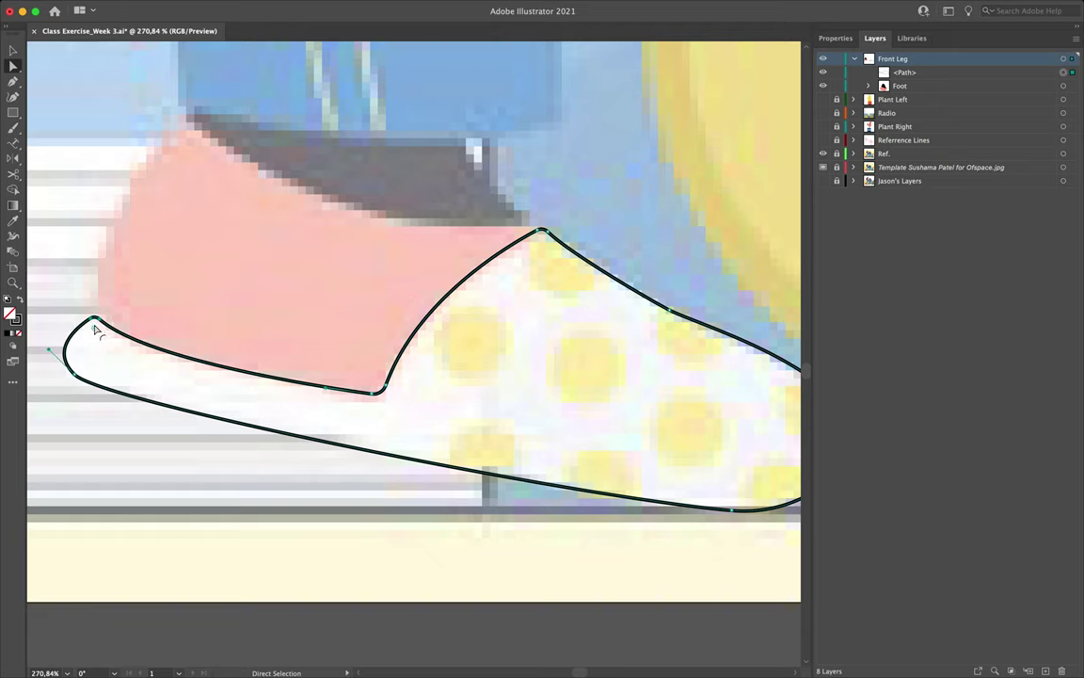
scroll(315, 403, "down", 5)
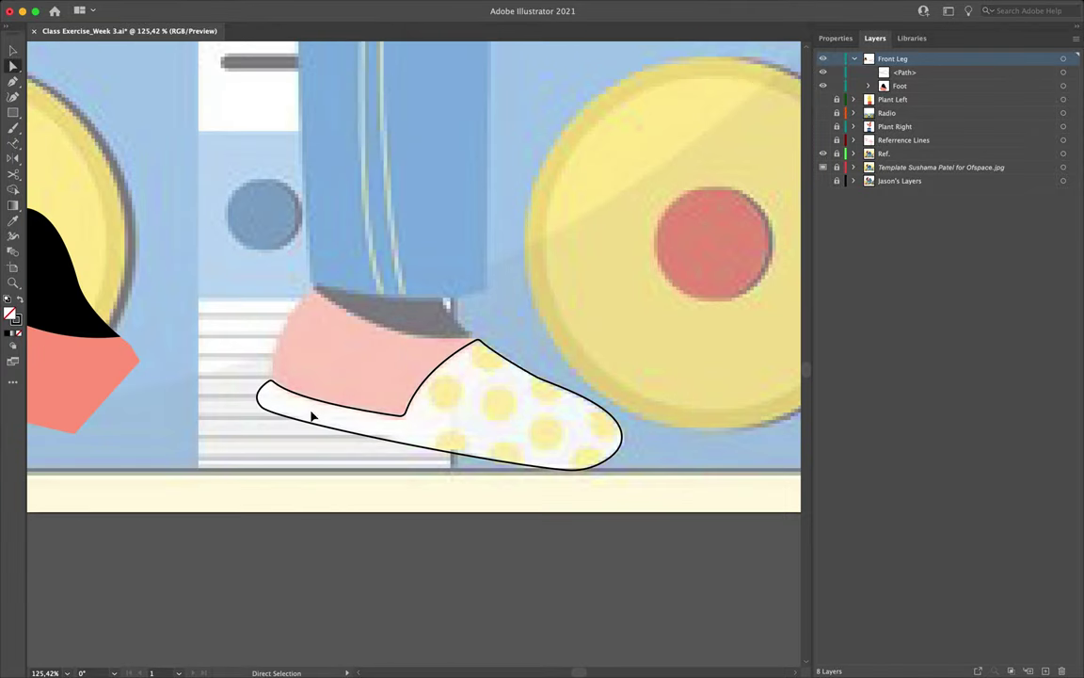
Step: Fill the shoe with no stroke using the white sampled from a round radio knob in the full-colour illustration
key("v")
left_click(435, 410)
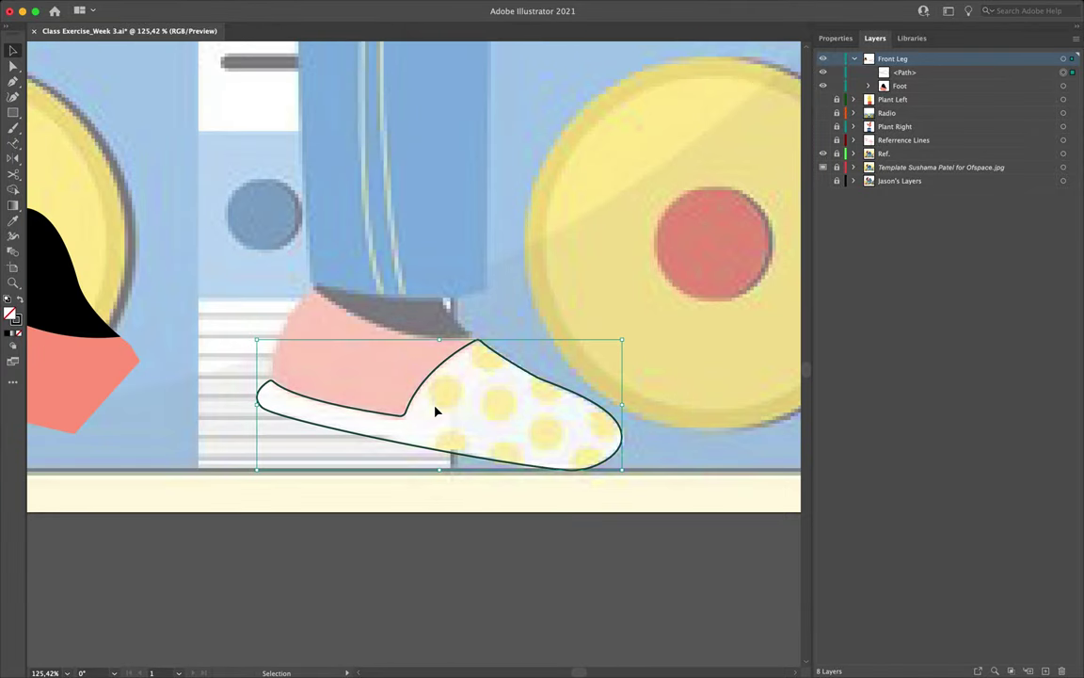
left_click(408, 375)
scroll(443, 372, "up", 4)
scroll(329, 332, "down", 6)
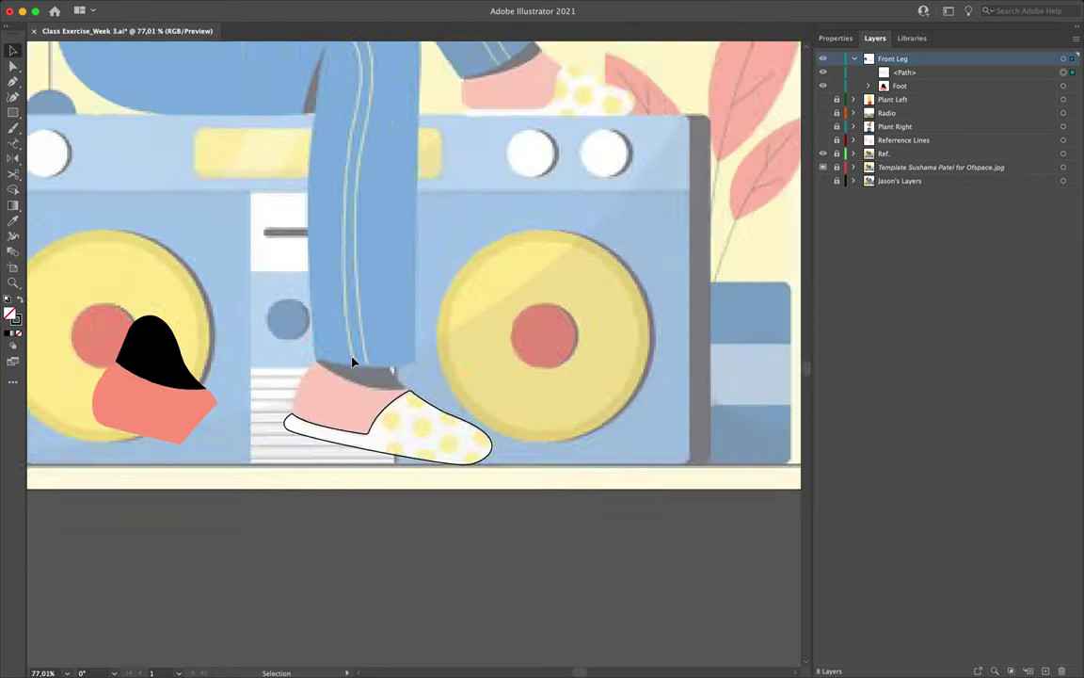
key("i")
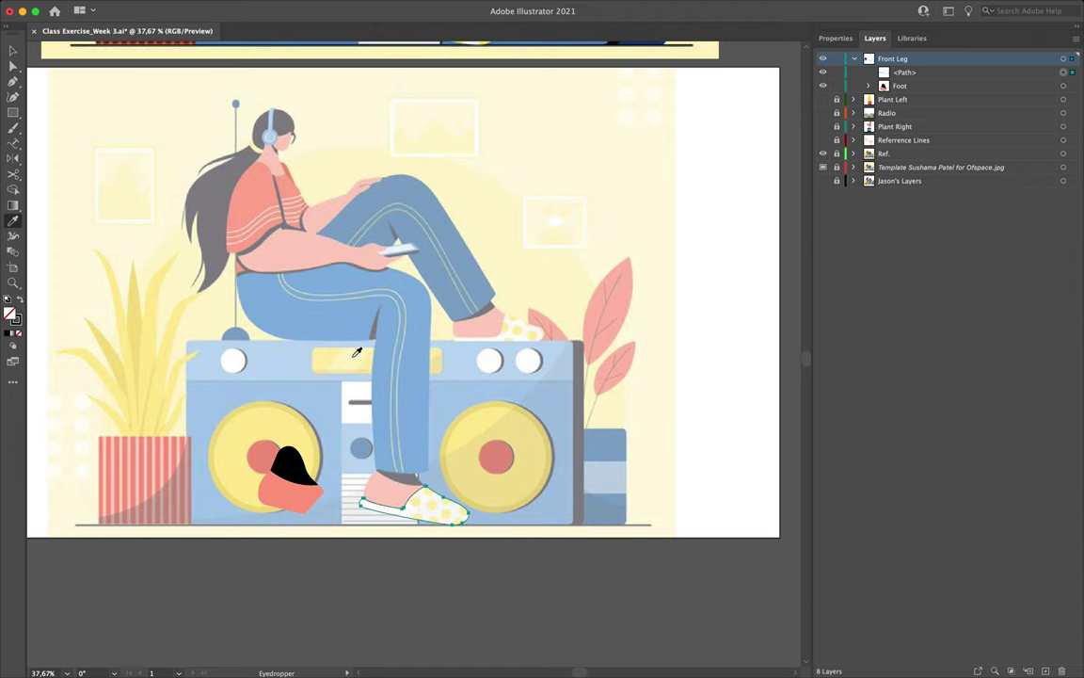
scroll(550, 227, "up", 5)
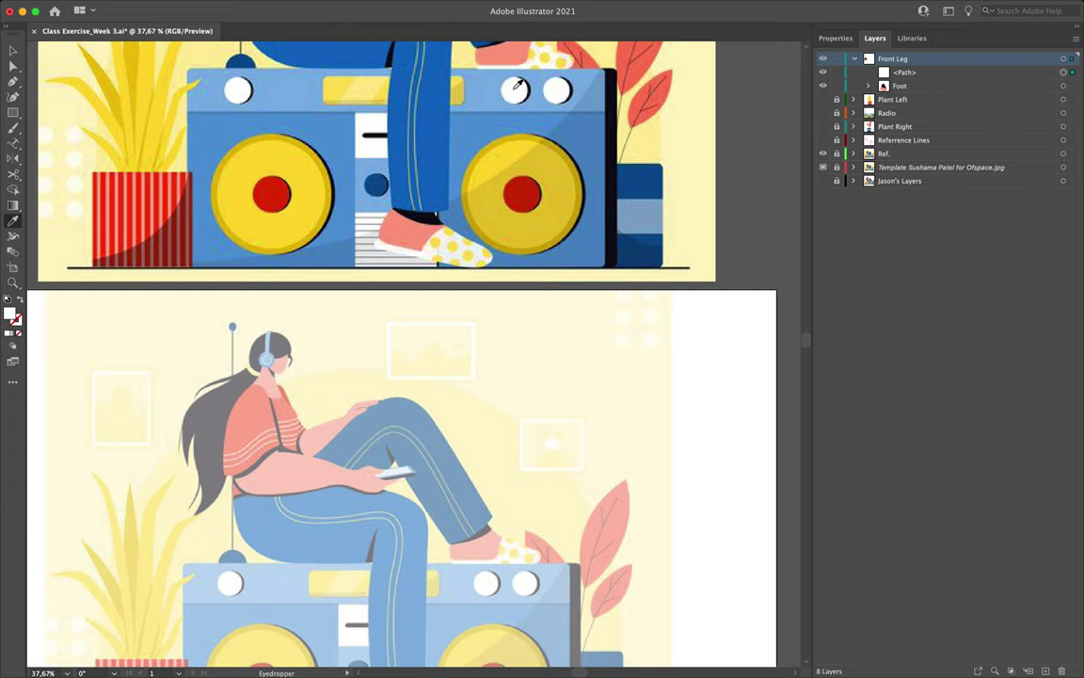
scroll(528, 250, "down", 7)
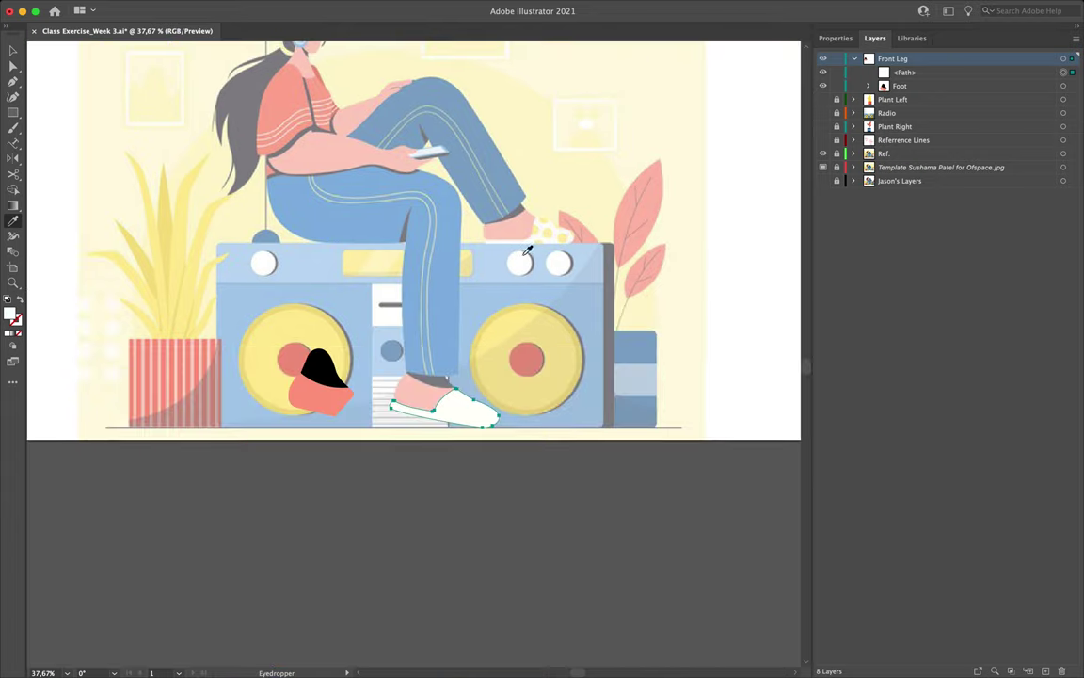
Step: Move the white shoe straight up over the trouser leg to uncover the dotted reference shoe
scroll(496, 335, "up", 3)
scroll(527, 395, "left", 2)
key("v")
scroll(541, 441, "right", 2)
scroll(541, 440, "up", 1)
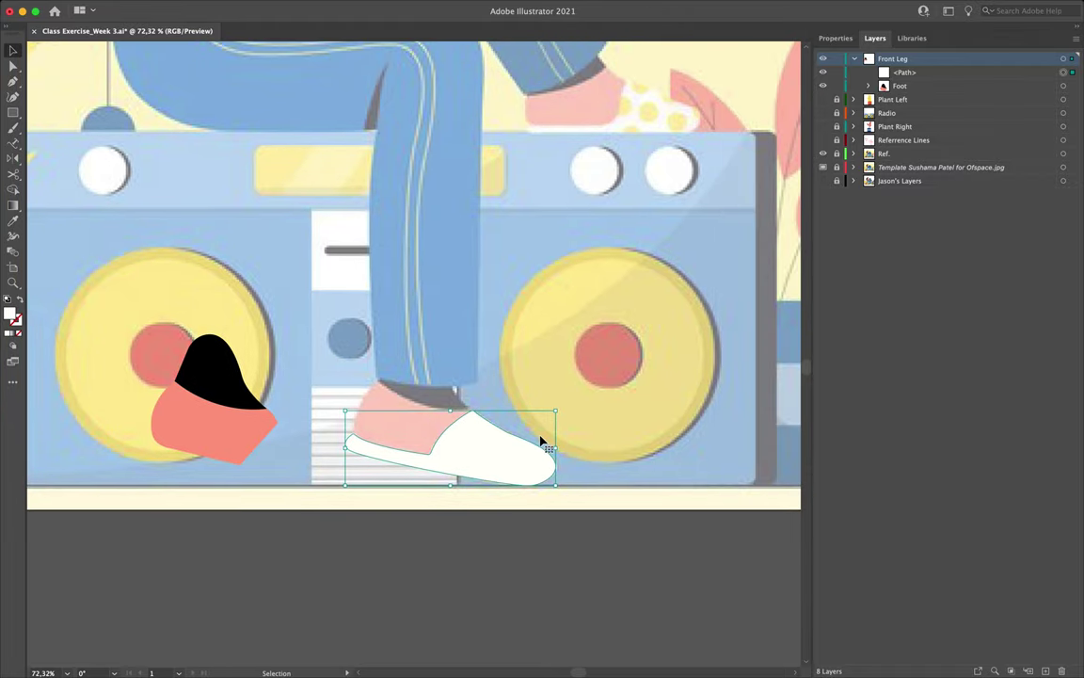
left_click_drag(479, 450, 511, 325)
scroll(527, 425, "up", 3)
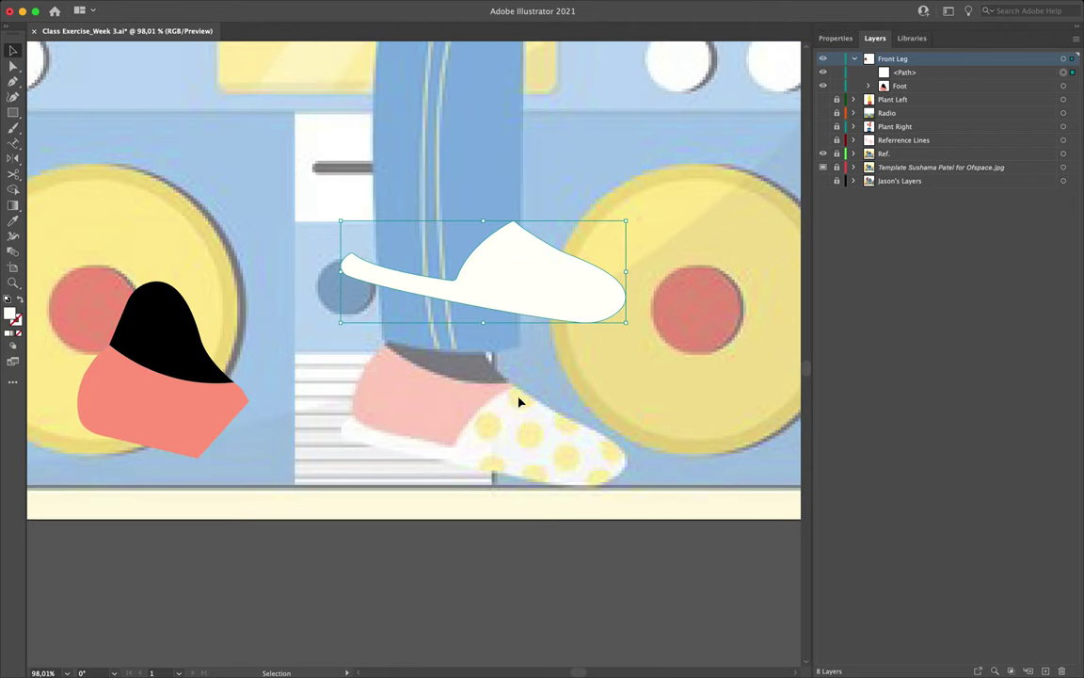
Step: With nothing selected, sample the bright yellow of the radio's display in the full-colour illustration as the fill colour
left_click(540, 450)
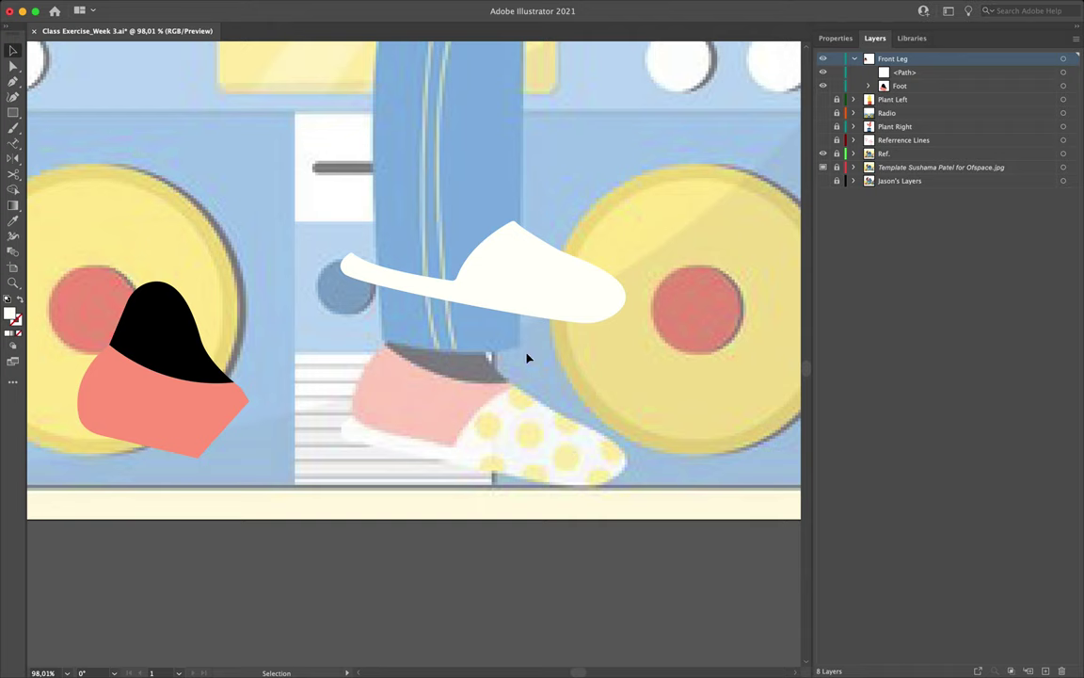
key("i")
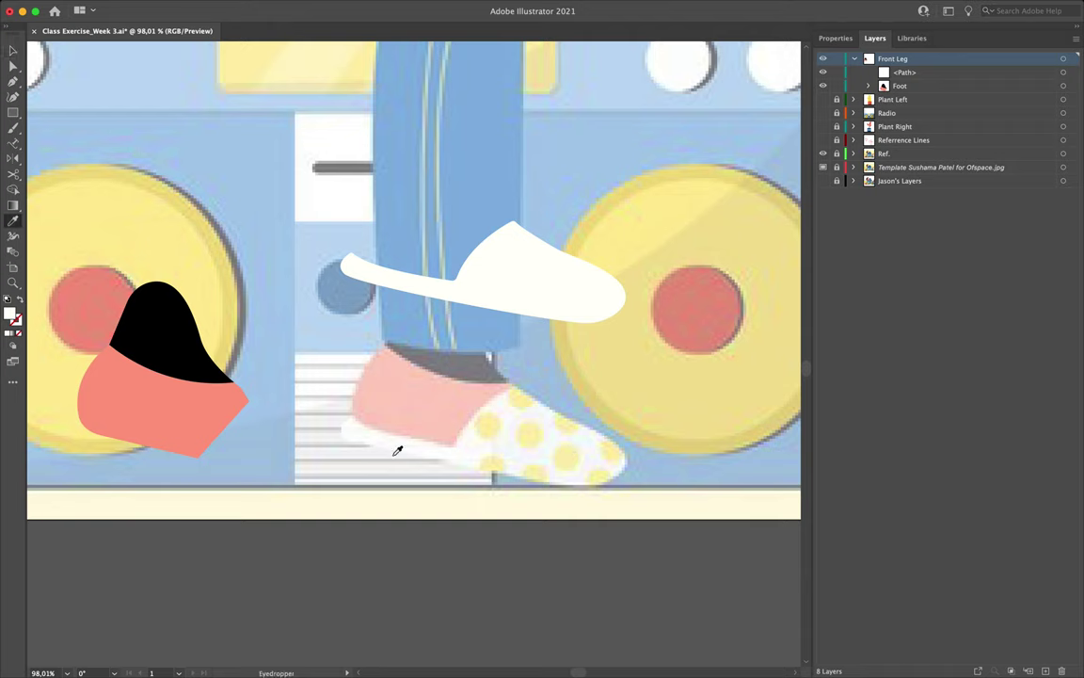
scroll(405, 411, "up", 20)
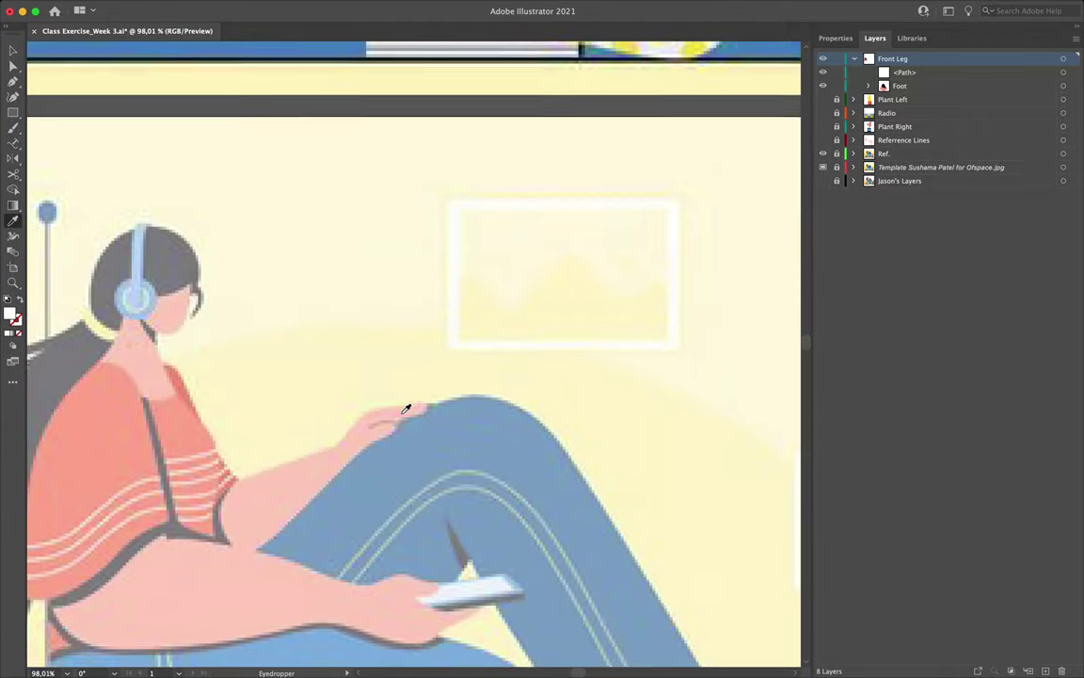
scroll(406, 408, "up", 5)
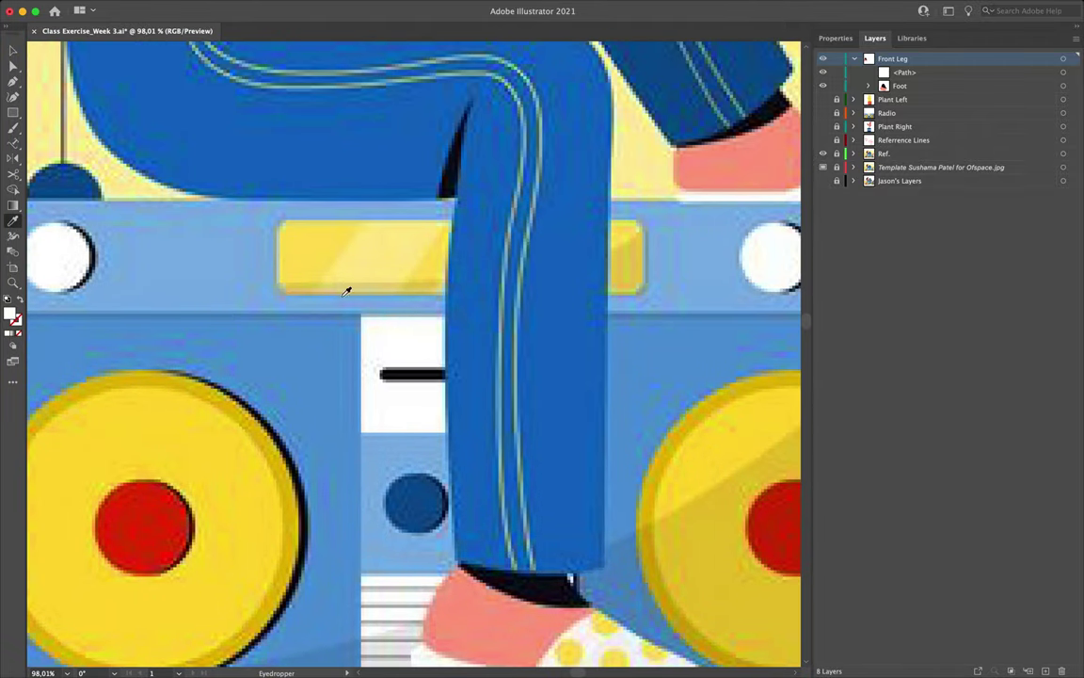
left_click(297, 242)
scroll(550, 239, "down", 5)
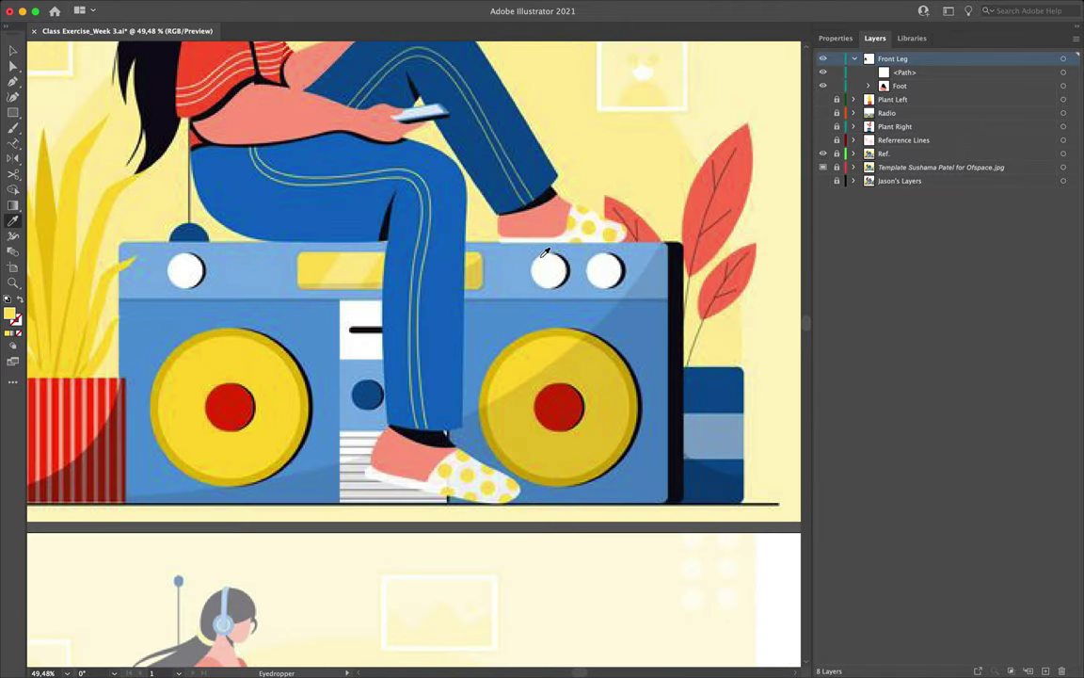
scroll(607, 195, "up", 10)
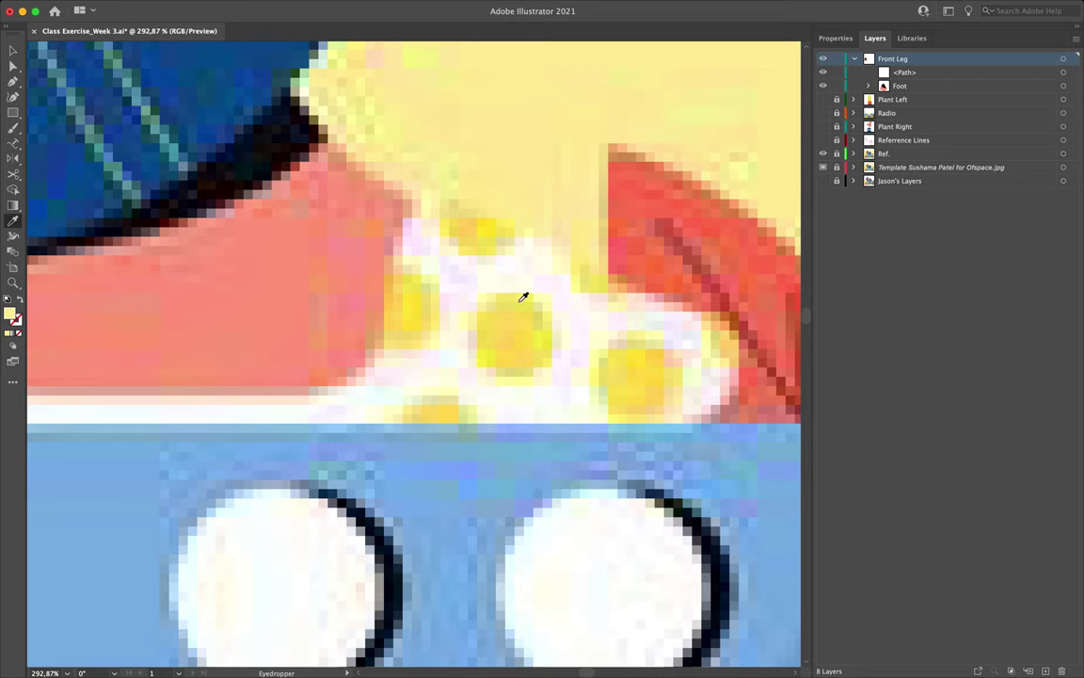
scroll(513, 330, "down", 8)
scroll(513, 330, "up", 3)
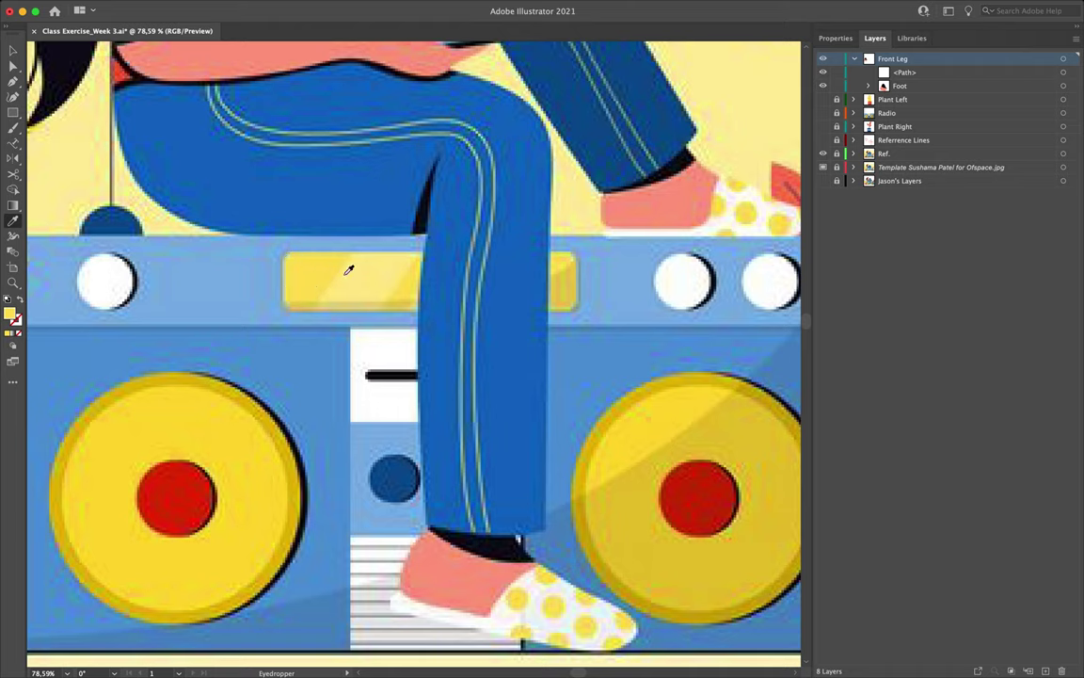
scroll(318, 267, "down", 2)
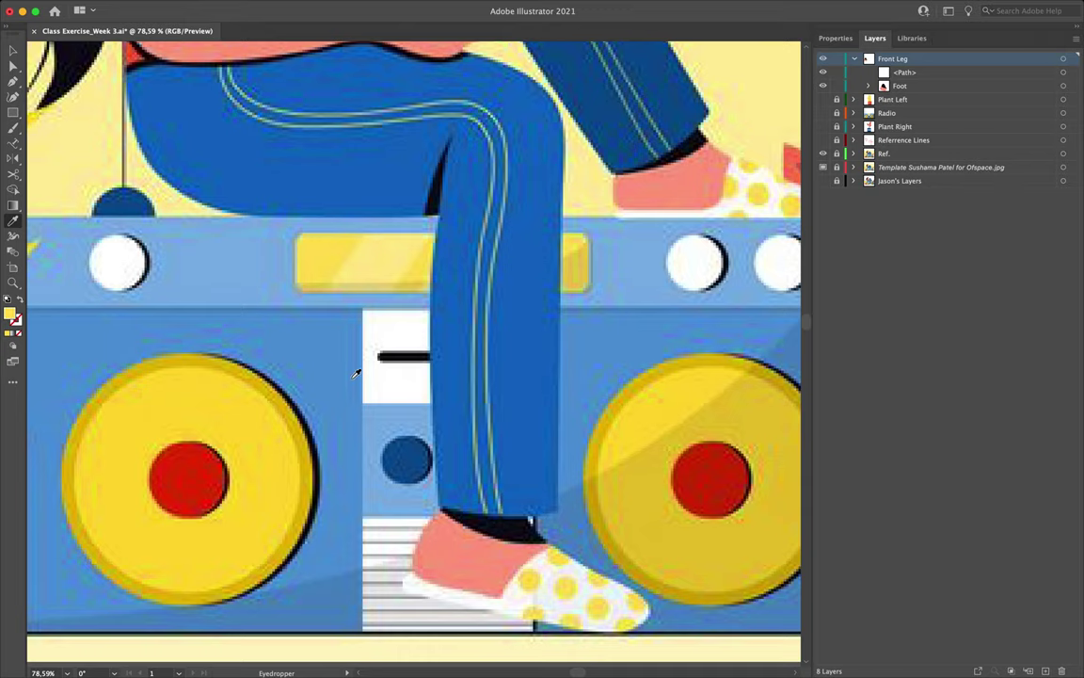
scroll(356, 373, "up", 5)
scroll(356, 372, "down", 3)
scroll(355, 373, "up", 5)
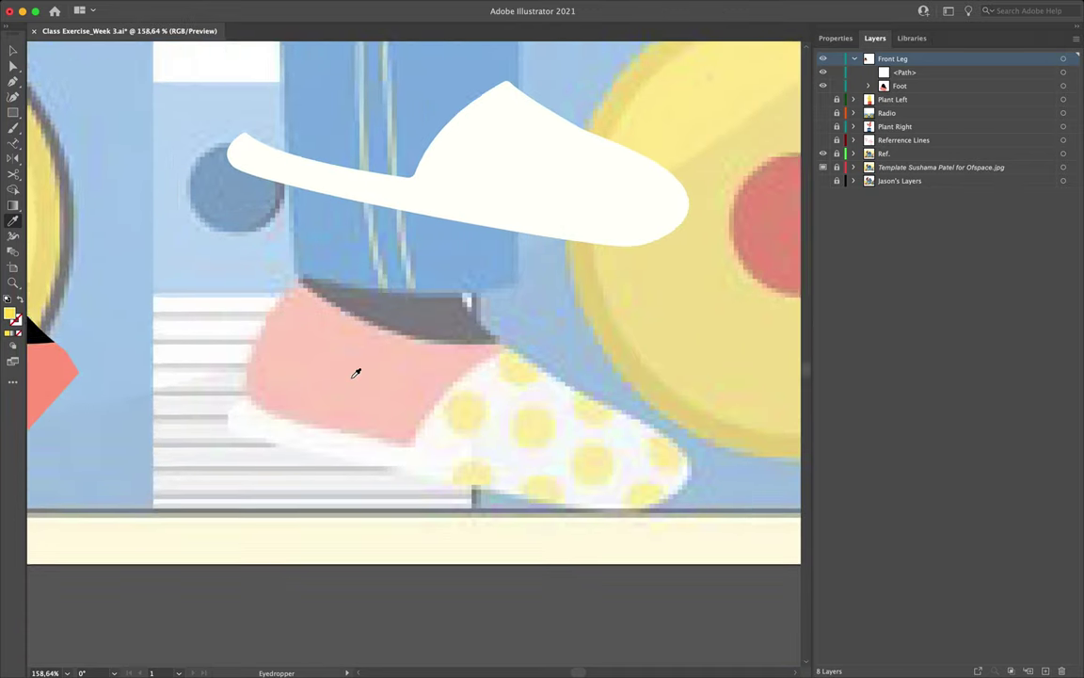
Step: Draw nine yellow circles with the Ellipse tool over the polka dots of the reference shoe, leaving them deselected
scroll(356, 372, "right", 3)
scroll(356, 373, "down", 1)
left_click_drag(12, 112, 86, 129)
left_click_drag(12, 111, 16, 116)
scroll(359, 413, "up", 4)
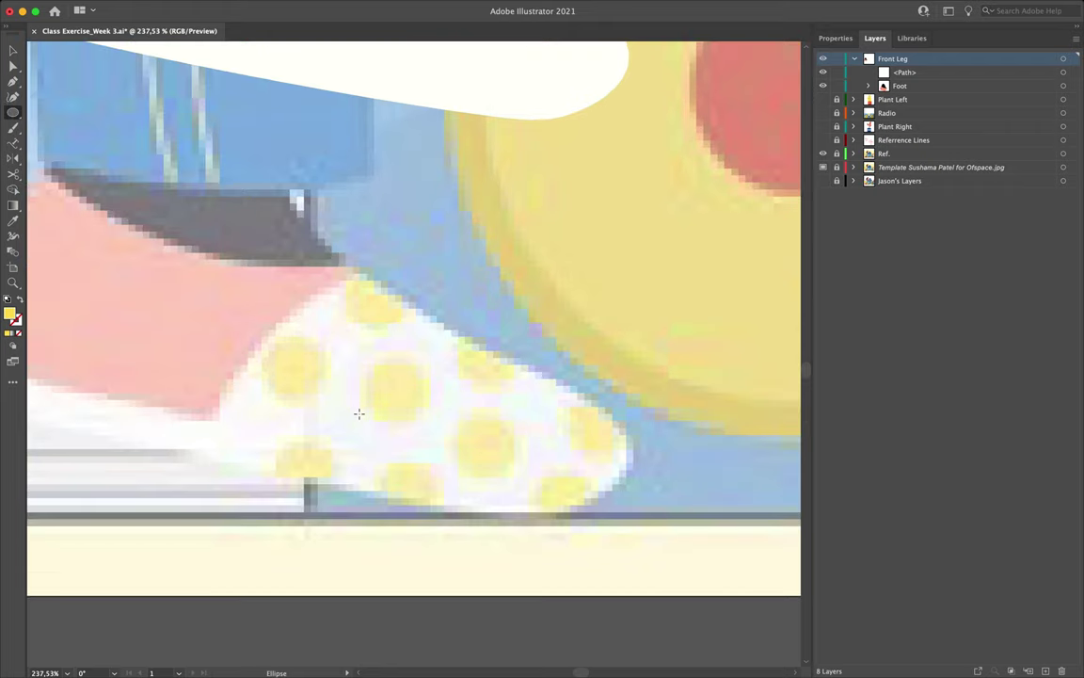
left_click_drag(401, 390, 431, 409)
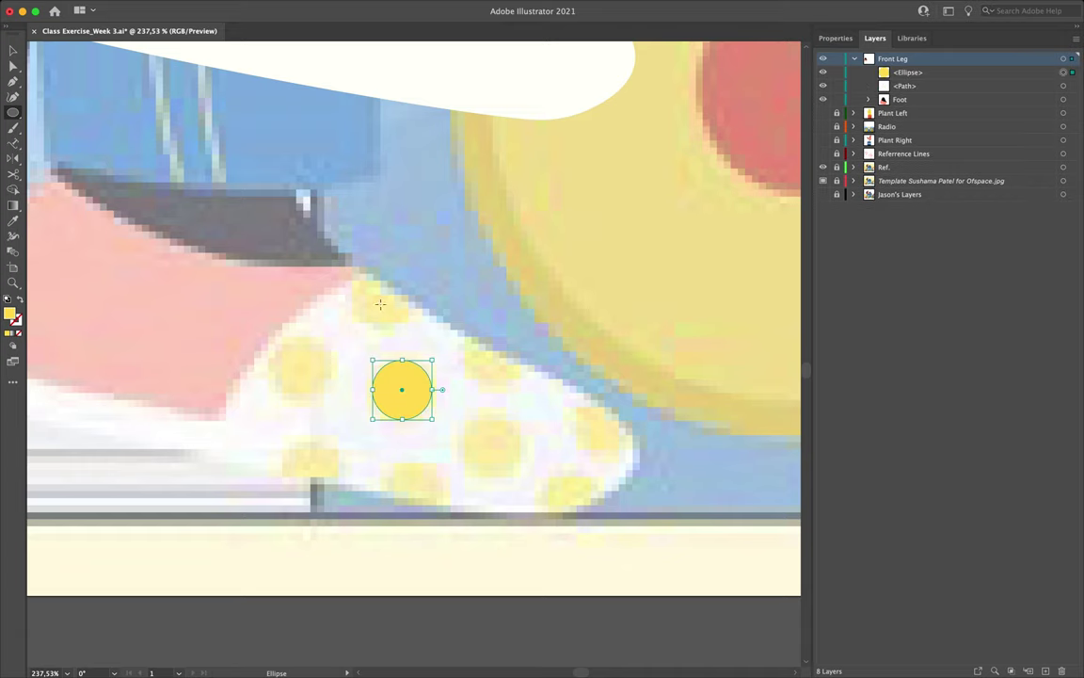
left_click_drag(379, 297, 413, 331)
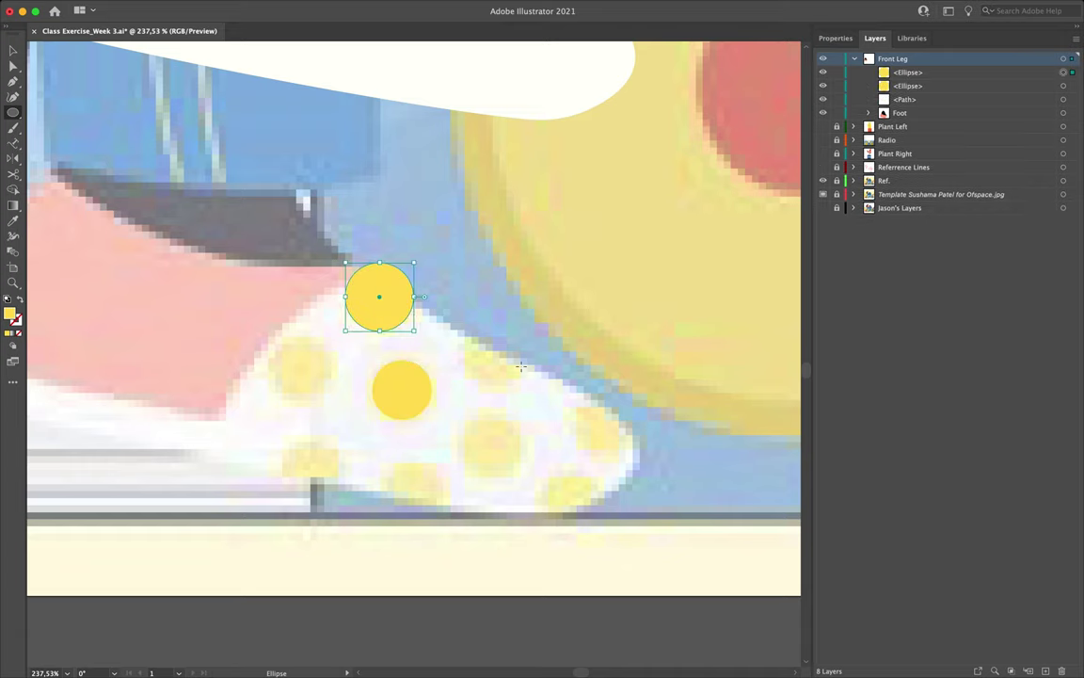
left_click_drag(494, 353, 527, 375)
left_click_drag(611, 425, 644, 436)
left_click_drag(566, 498, 595, 525)
left_click_drag(491, 449, 525, 480)
left_click_drag(411, 496, 443, 517)
left_click_drag(313, 466, 342, 495)
left_click_drag(302, 368, 334, 384)
scroll(333, 389, "left", 3)
key("v")
left_click(450, 279)
Step: Move the white shoe back onto the reference beneath the yellow dots and place a duplicate of it directly above
scroll(449, 278, "down", 5)
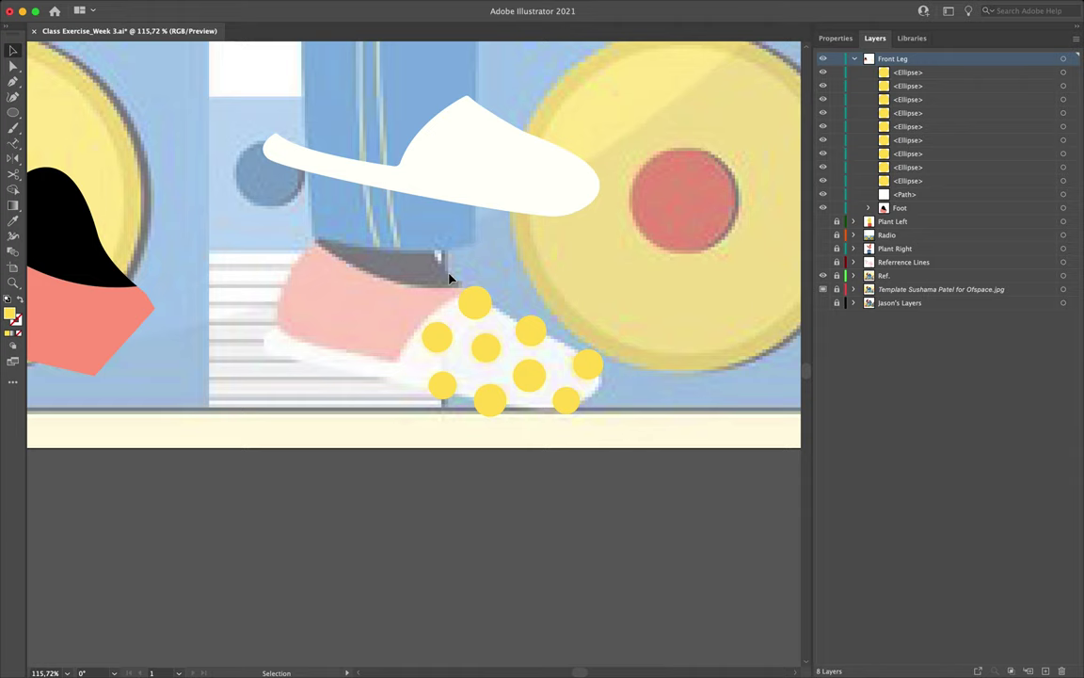
left_click(525, 201)
left_click_drag(479, 151, 468, 344)
scroll(468, 345, "up", 3)
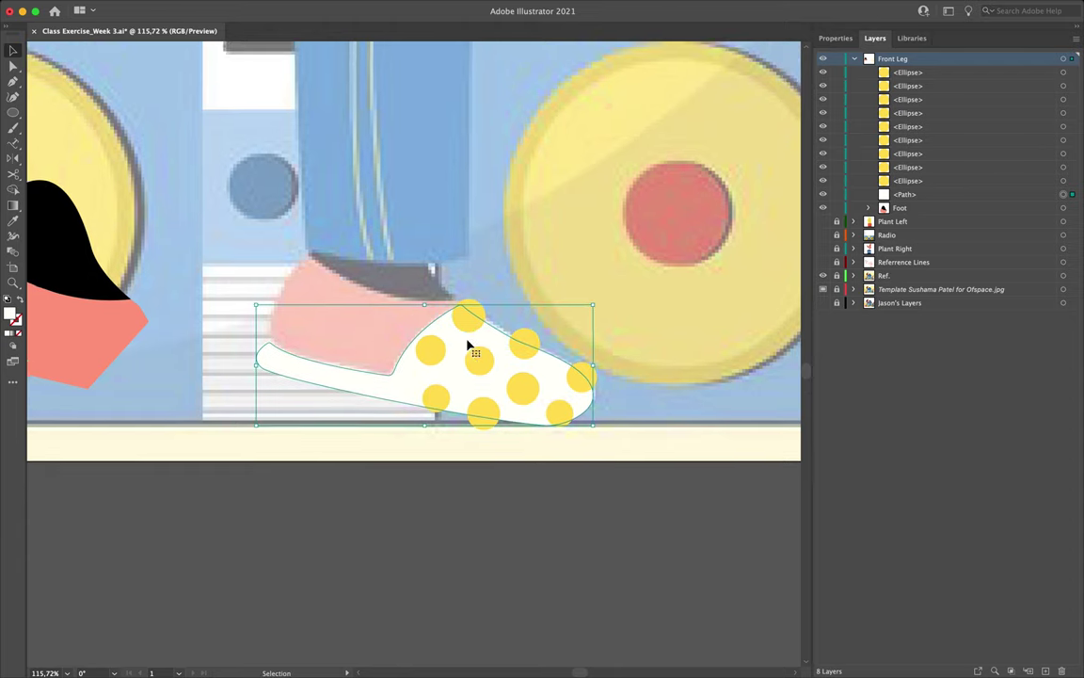
scroll(470, 343, "left", 1)
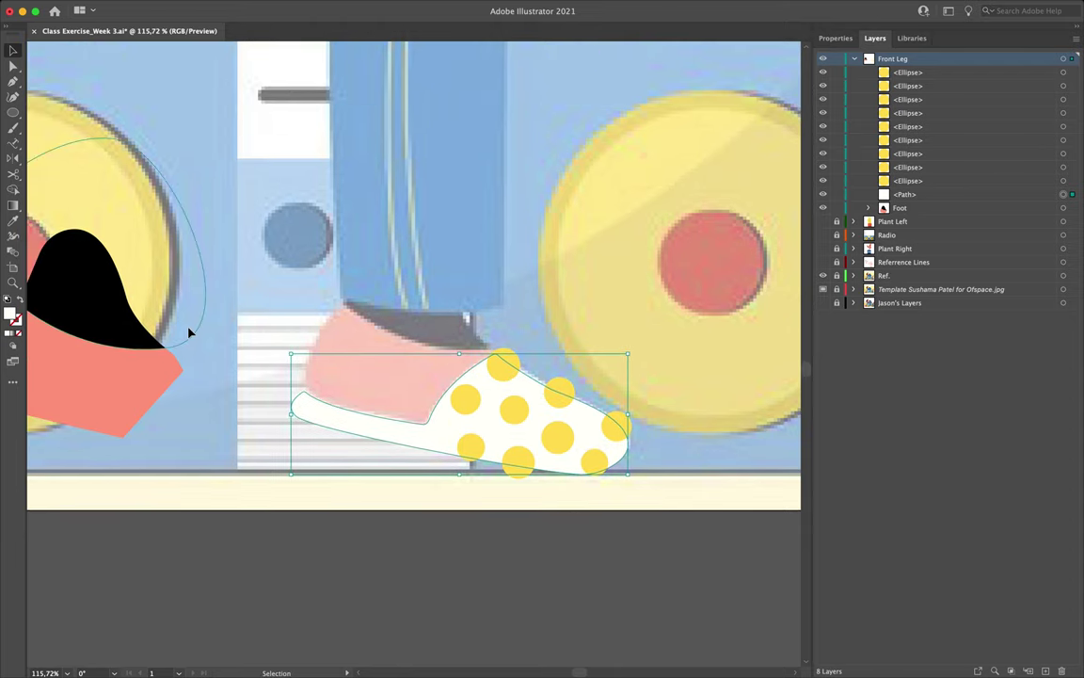
scroll(454, 308, "up", 2)
scroll(455, 308, "right", 2)
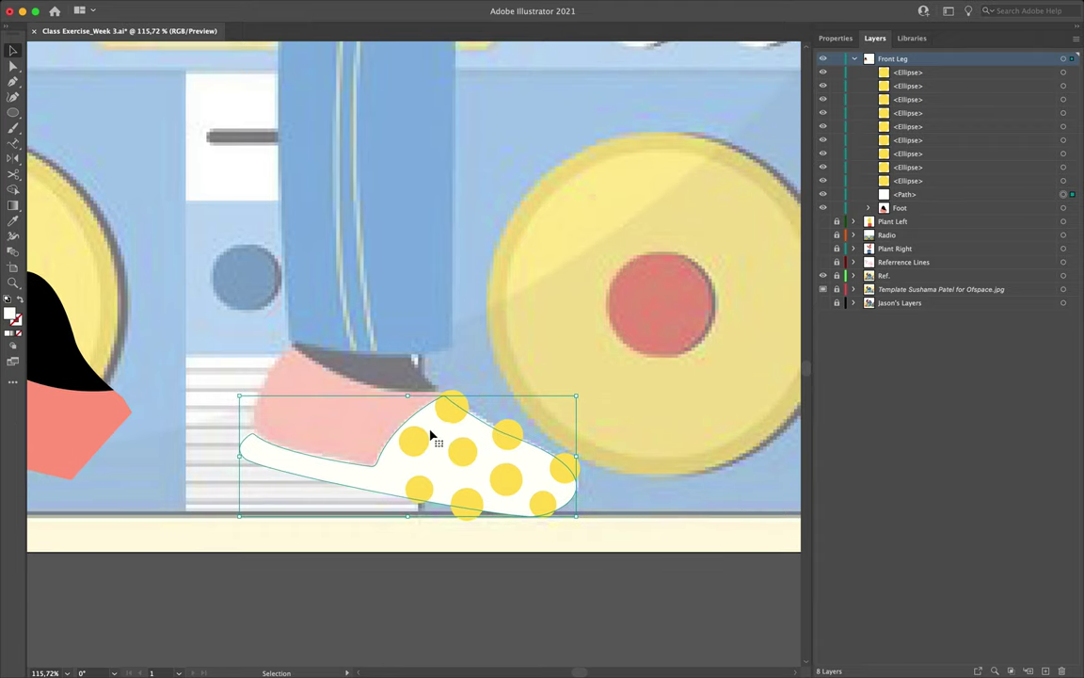
left_click_drag(436, 433, 478, 228)
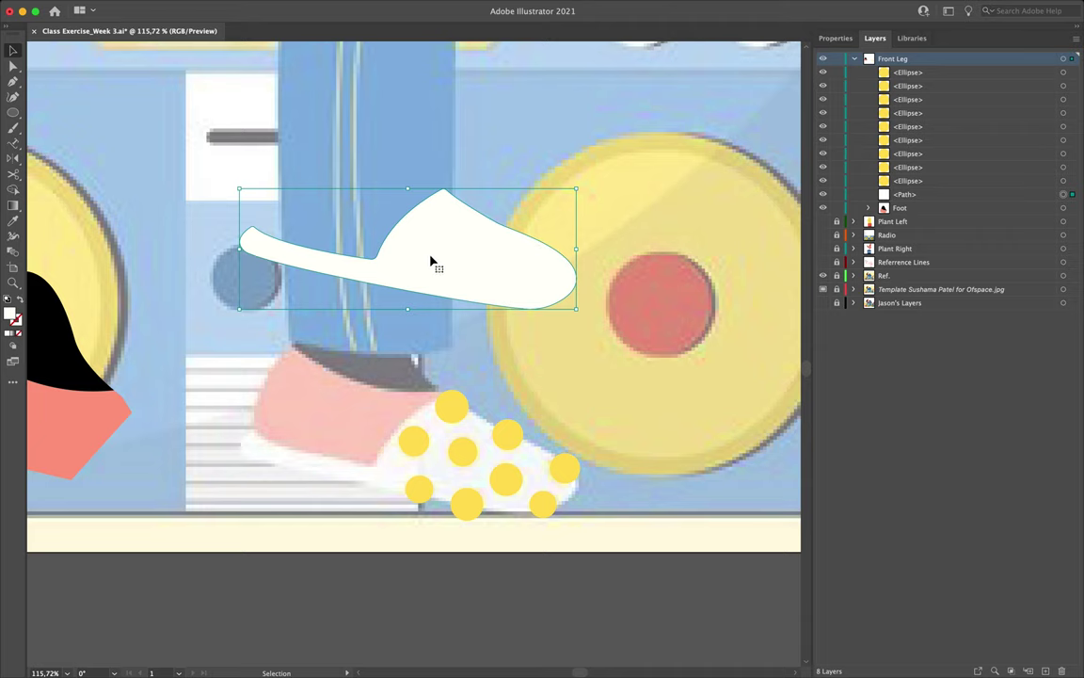
left_click_drag(431, 261, 417, 293)
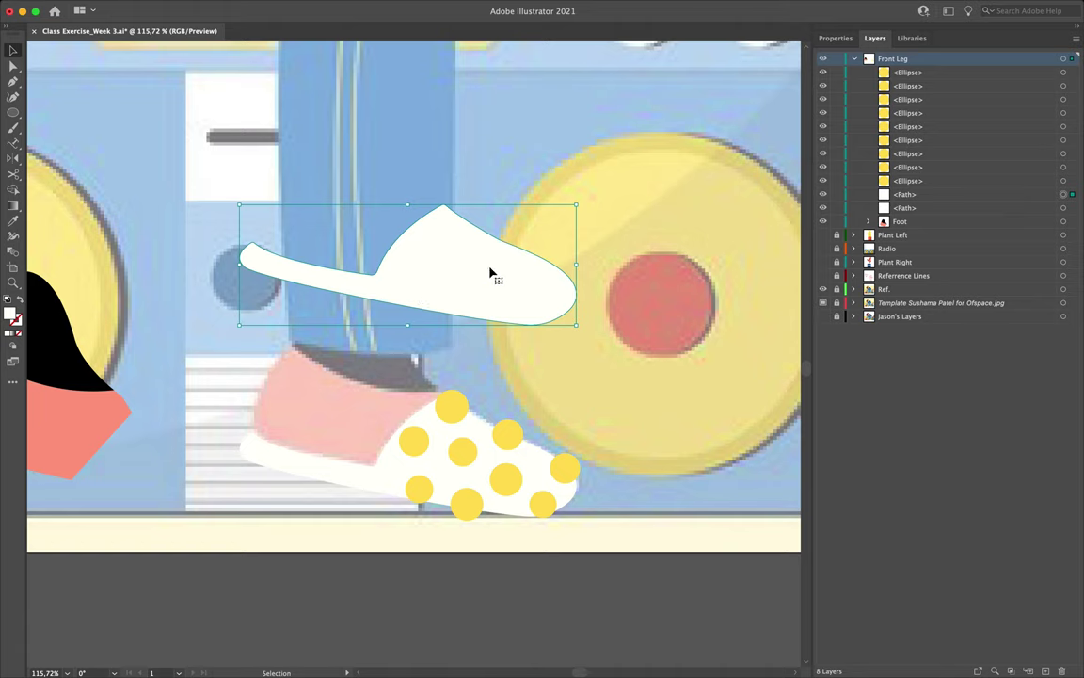
Step: Group the lower white shoe together with its nine yellow dots
left_click(582, 395)
left_click(398, 411)
left_click_drag(398, 411, 583, 518)
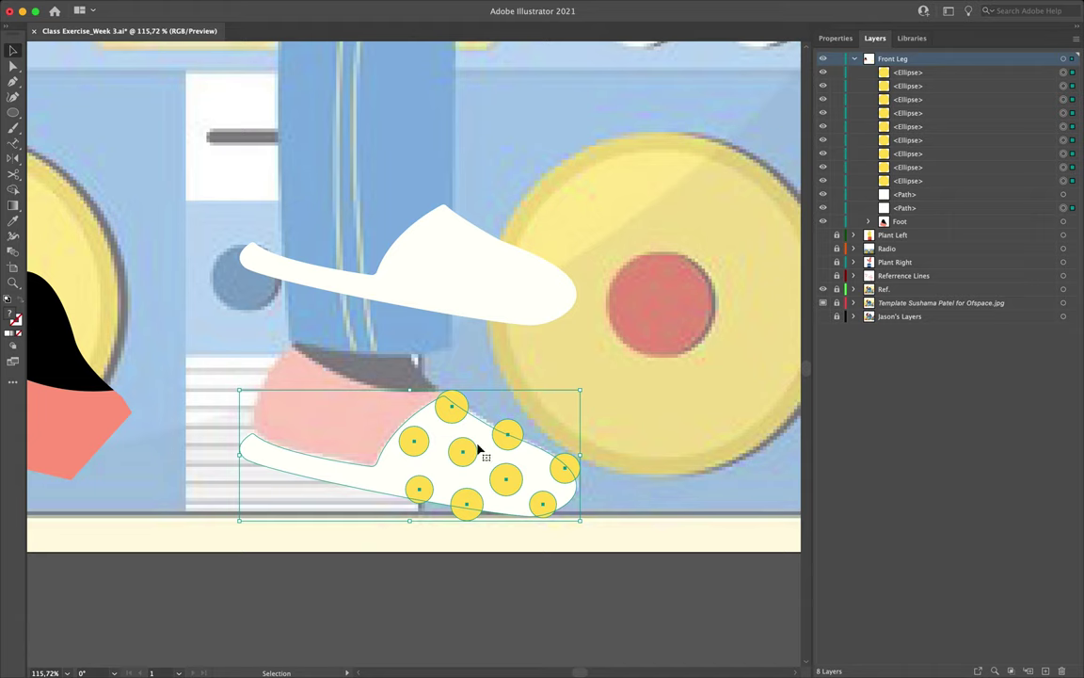
key("a")
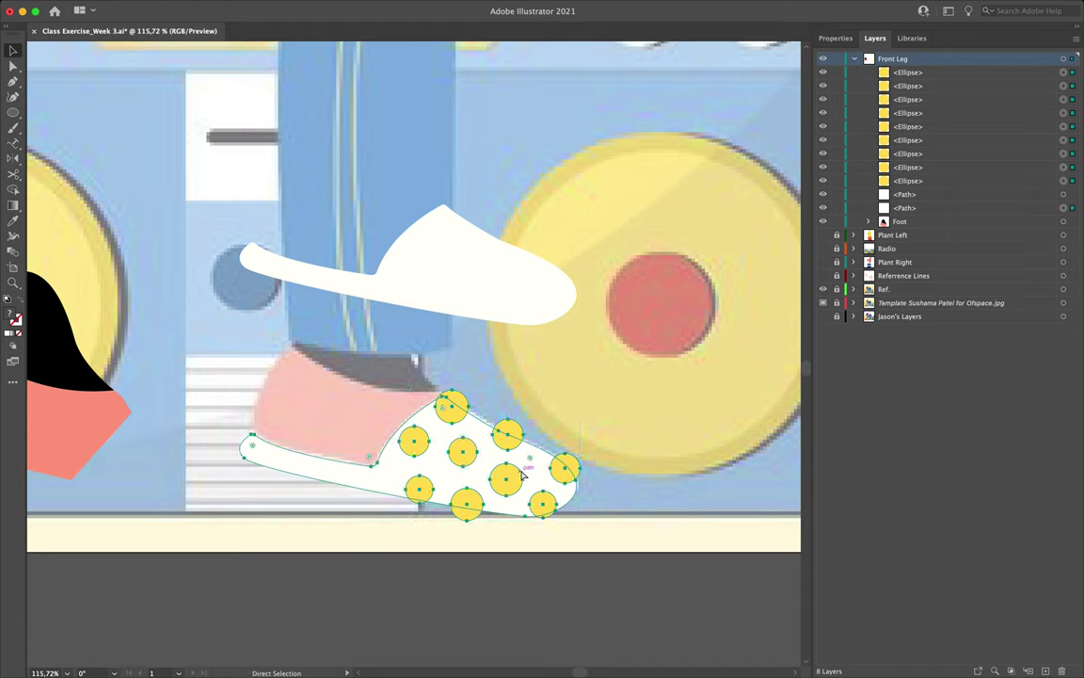
key("super+g")
key("v")
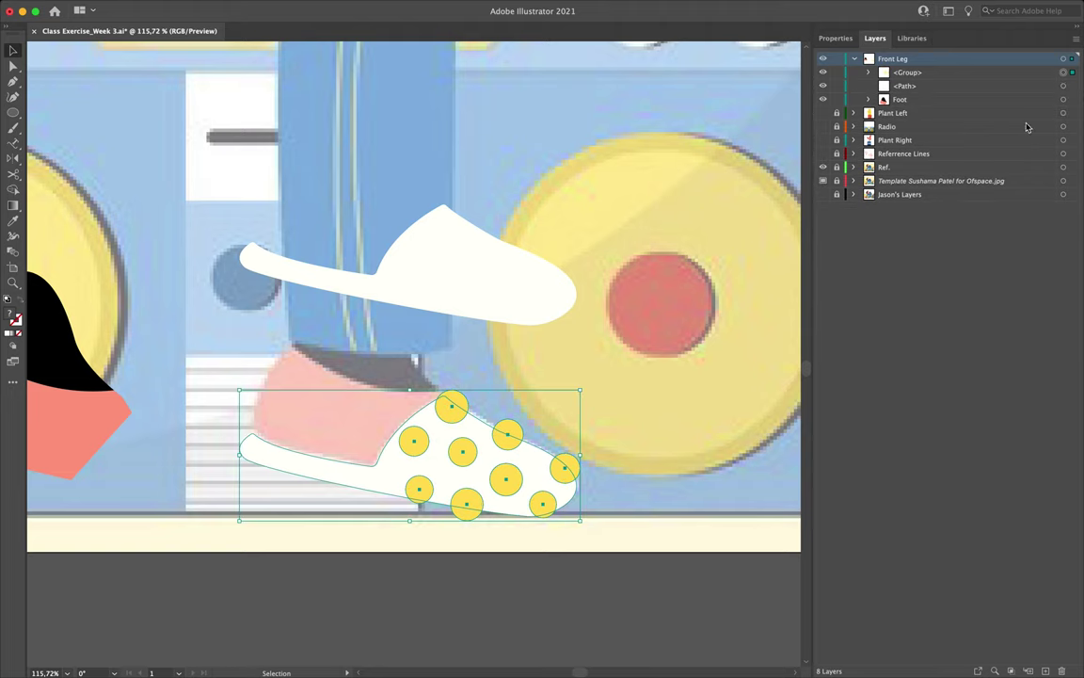
Step: Check the dotted shoe group's visibility, then stack the duplicate shoe path above that group and select the duplicate
left_click(928, 75)
left_click(737, 65)
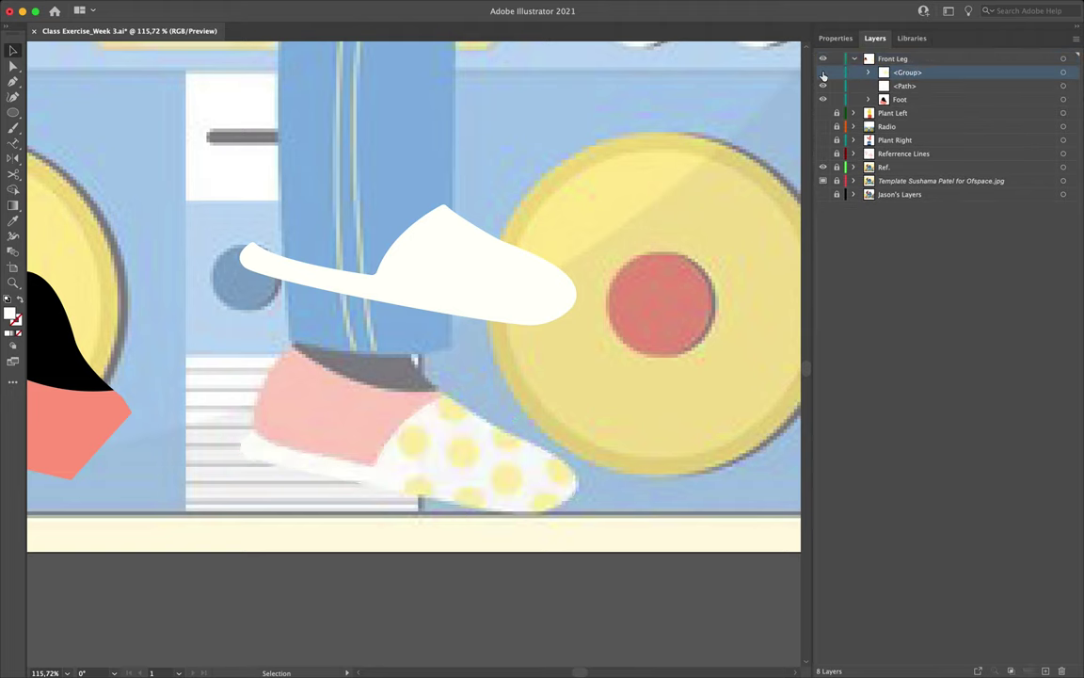
left_click(924, 85)
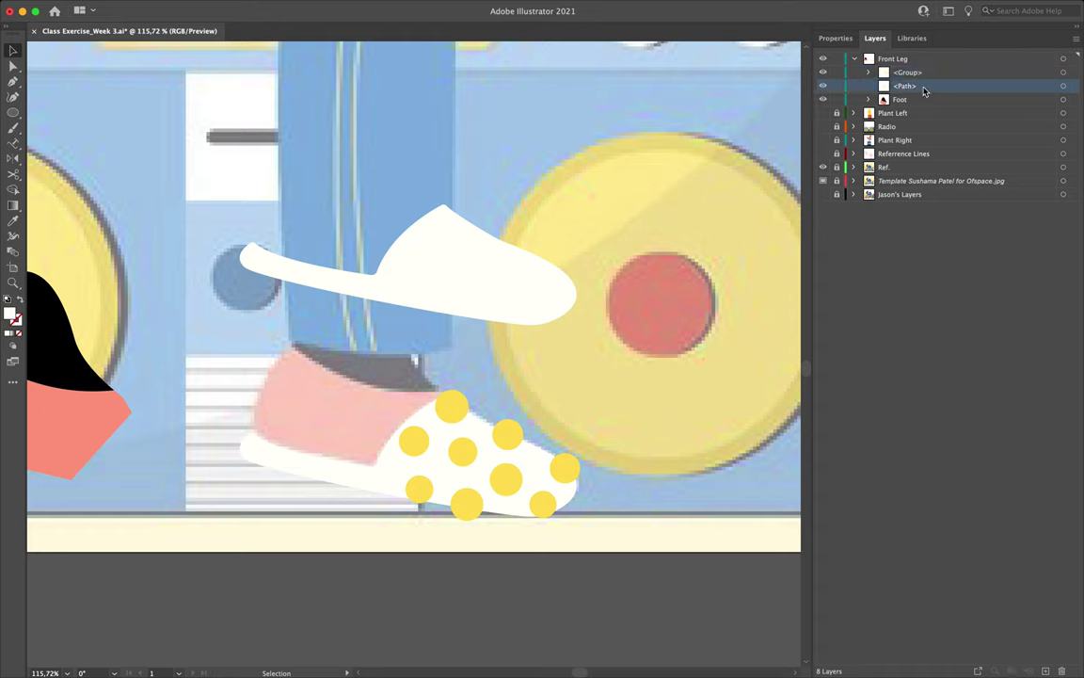
left_click_drag(920, 91, 925, 71)
left_click(448, 271)
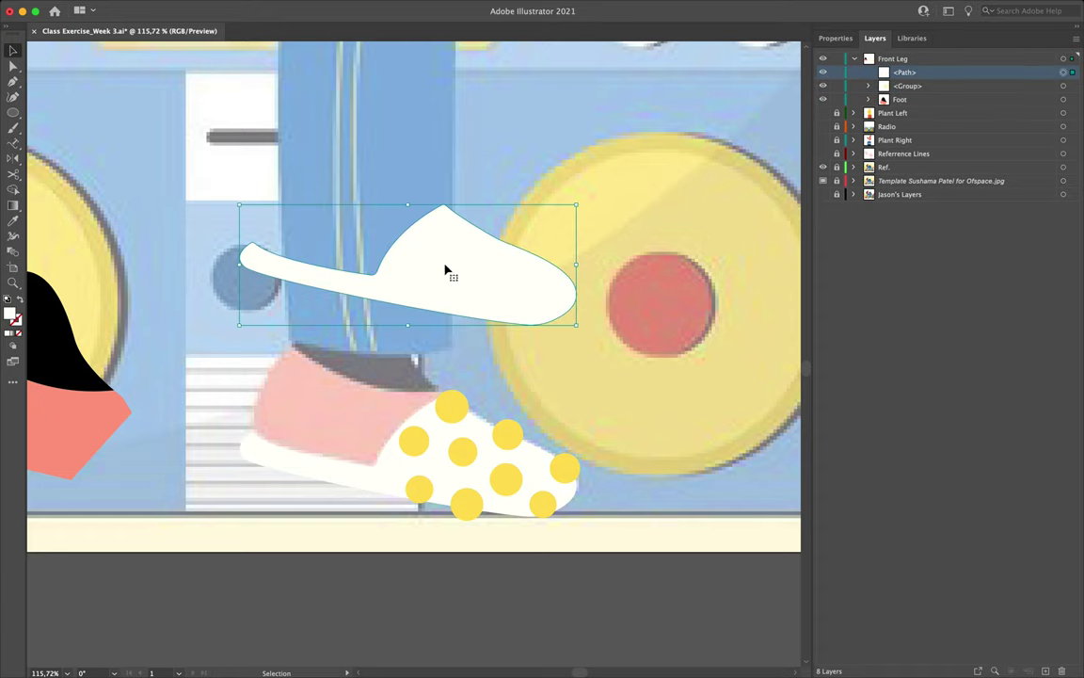
Step: Move the duplicate white shoe down onto the dotted shoe group, lining it up with the reference shoe
left_click(910, 88)
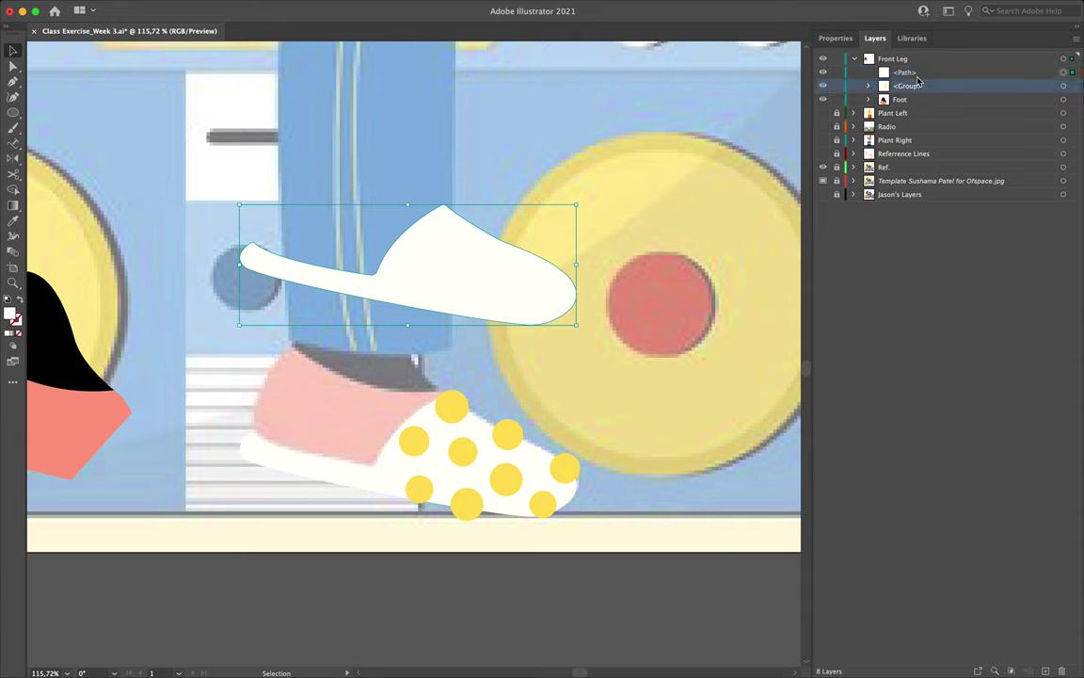
left_click(921, 77)
left_click_drag(482, 275, 470, 468)
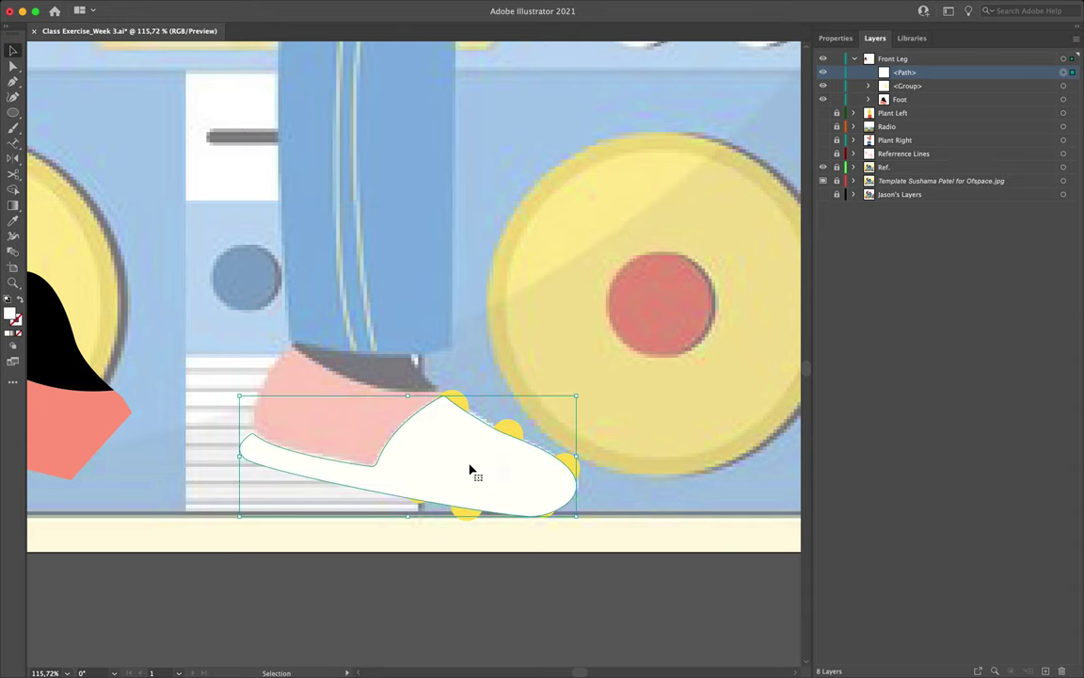
Step: Make a clipping mask from the duplicate shoe and the dotted shoe group so the yellow dots are trimmed to its outline
scroll(471, 467, "down", 3)
scroll(470, 468, "left", 2)
left_click(473, 373, "shift")
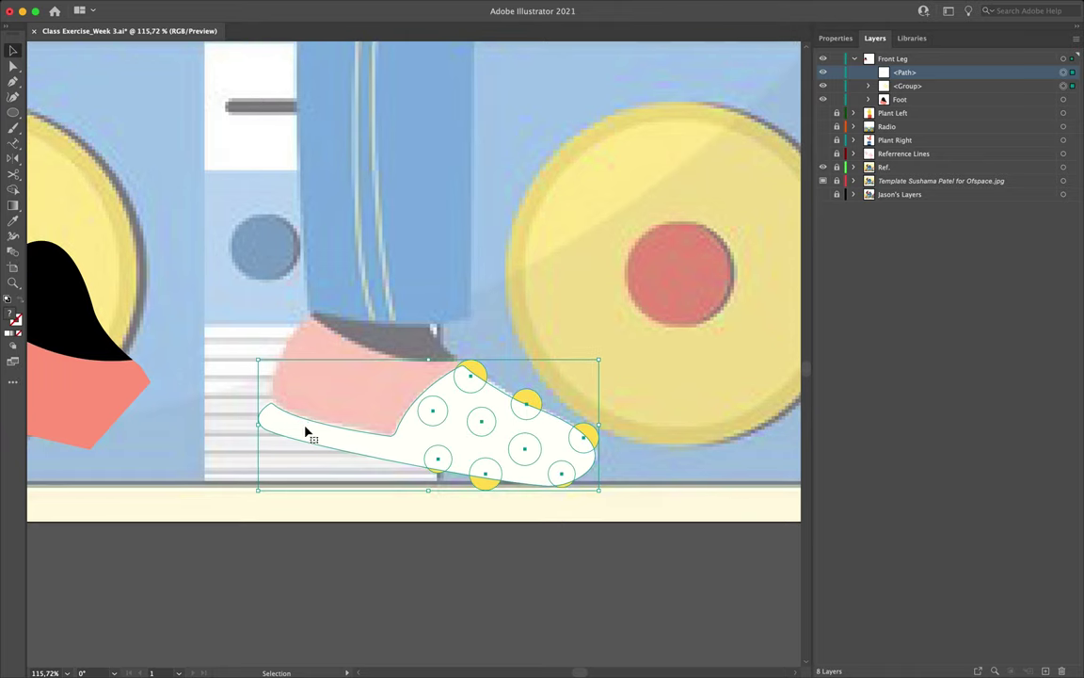
right_click(458, 412)
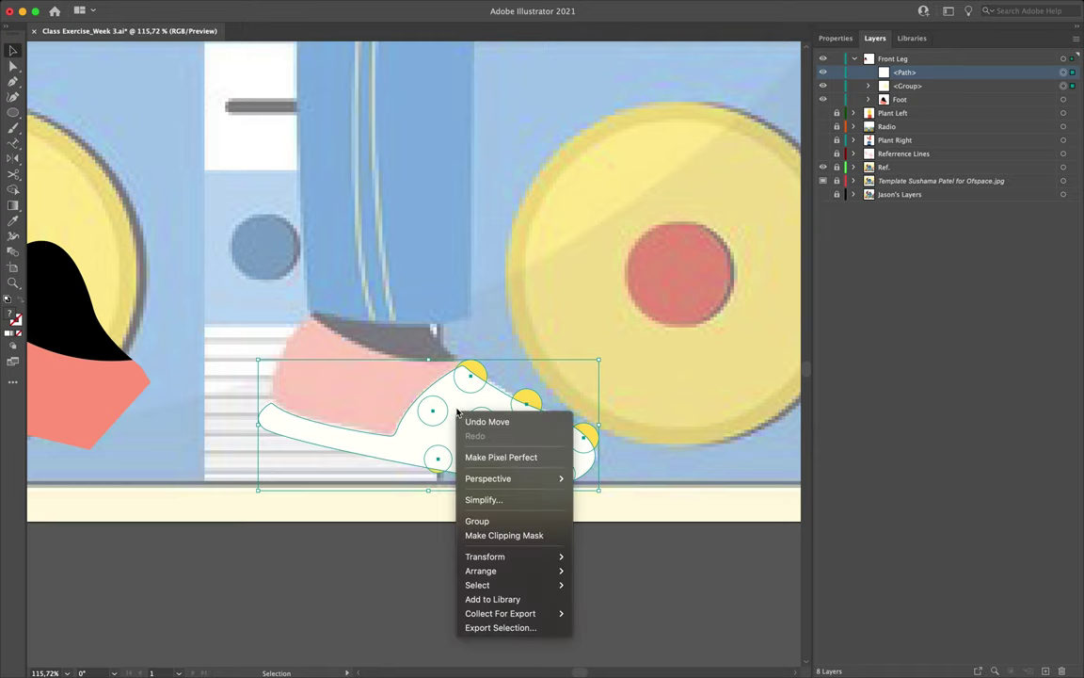
left_click(541, 535)
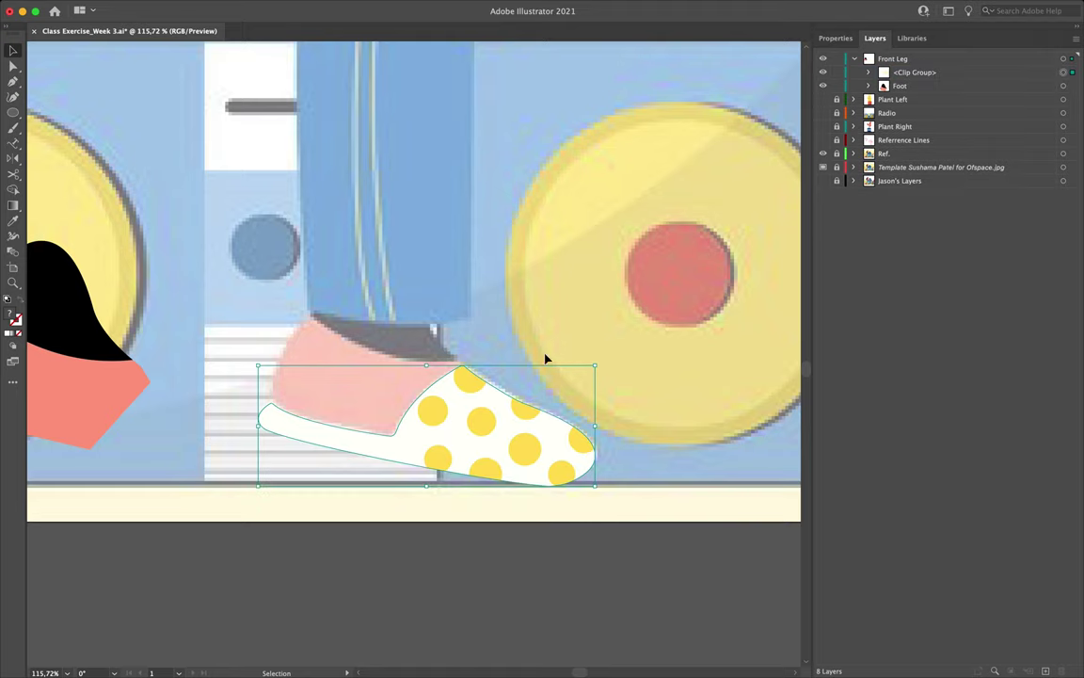
scroll(547, 339, "up", 5)
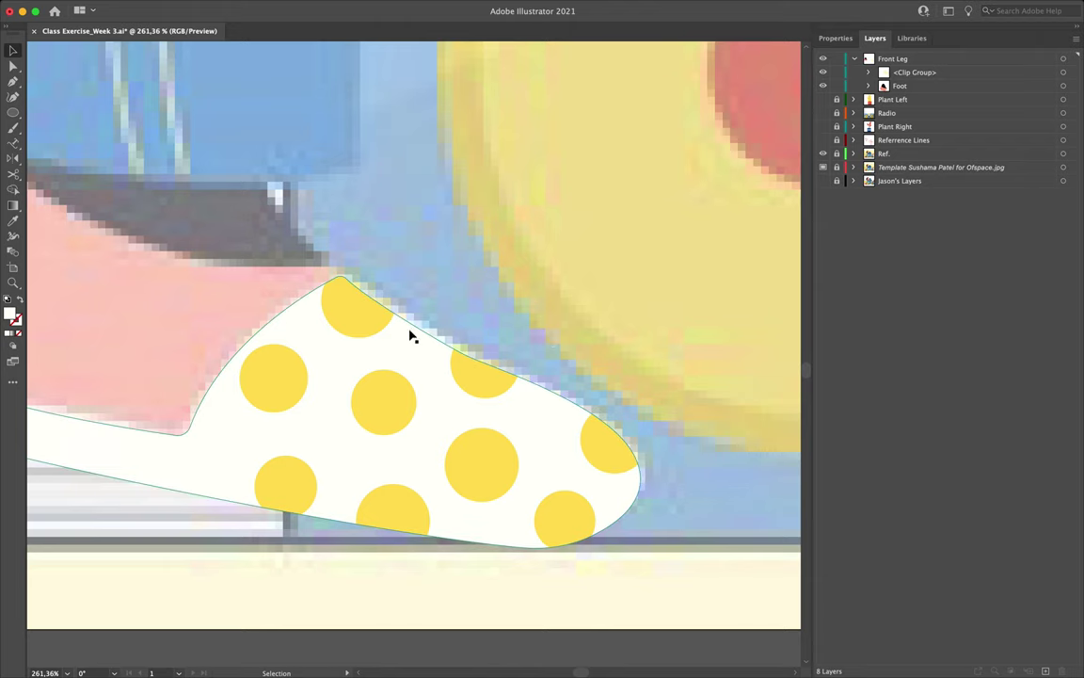
left_click(352, 274)
left_click(365, 276)
left_click(481, 376)
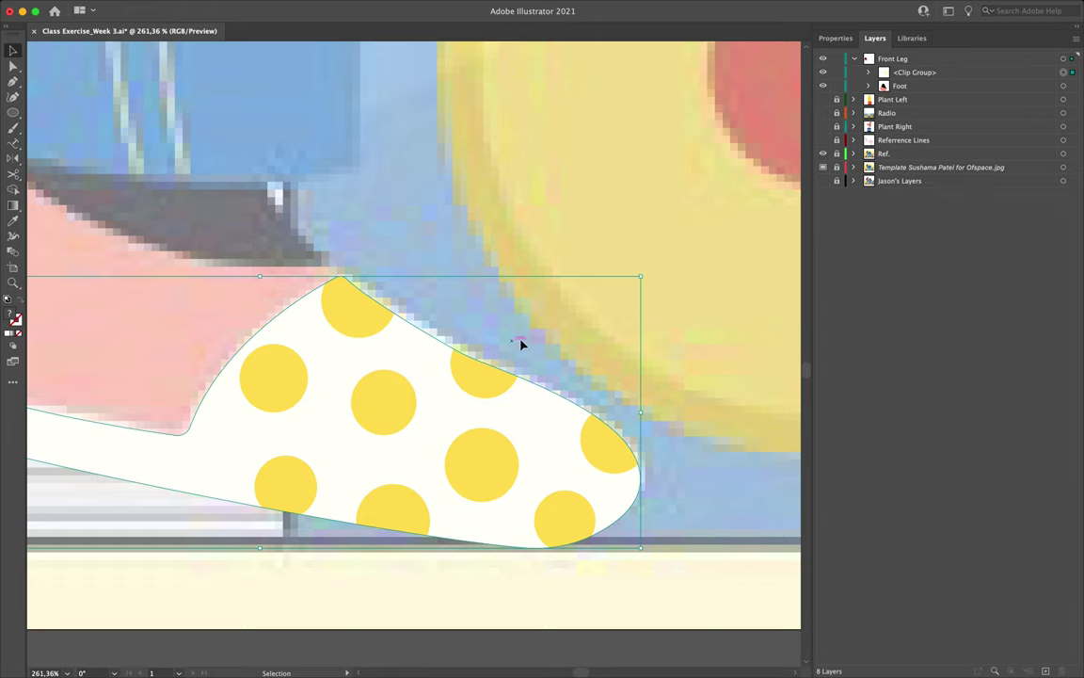
Step: Move the coral and black Foot group into the polka-dot shoe, matching the reference foot's position
scroll(515, 318, "down", 10)
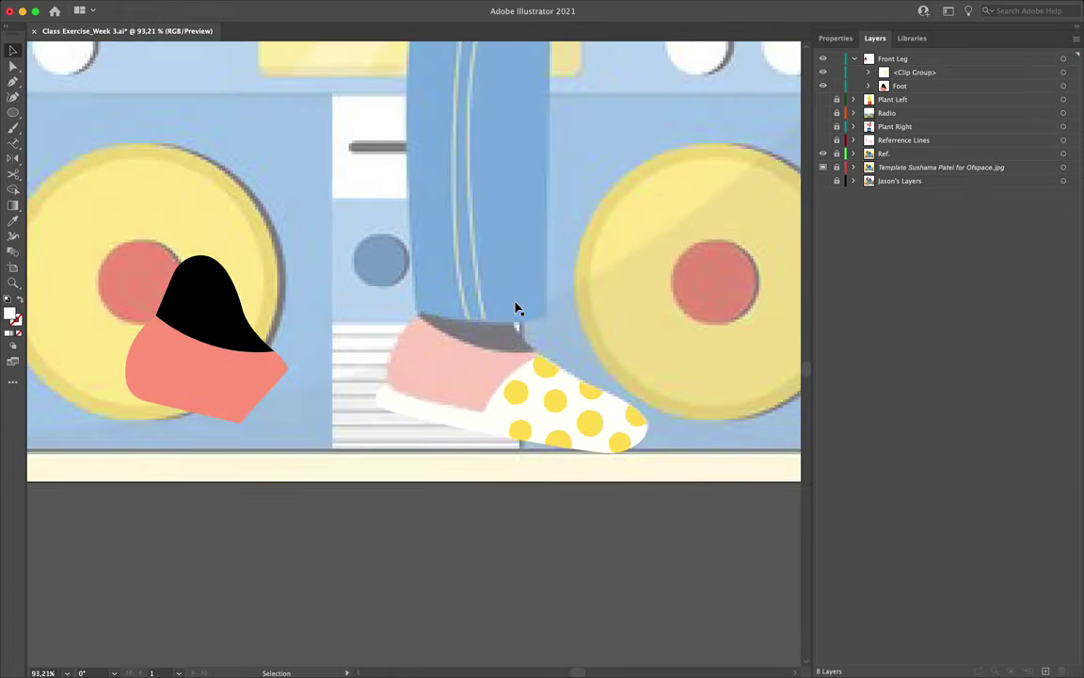
left_click(223, 368)
left_click_drag(214, 366, 462, 373)
scroll(477, 376, "up", 10)
scroll(463, 375, "left", 5)
scroll(463, 375, "down", 8)
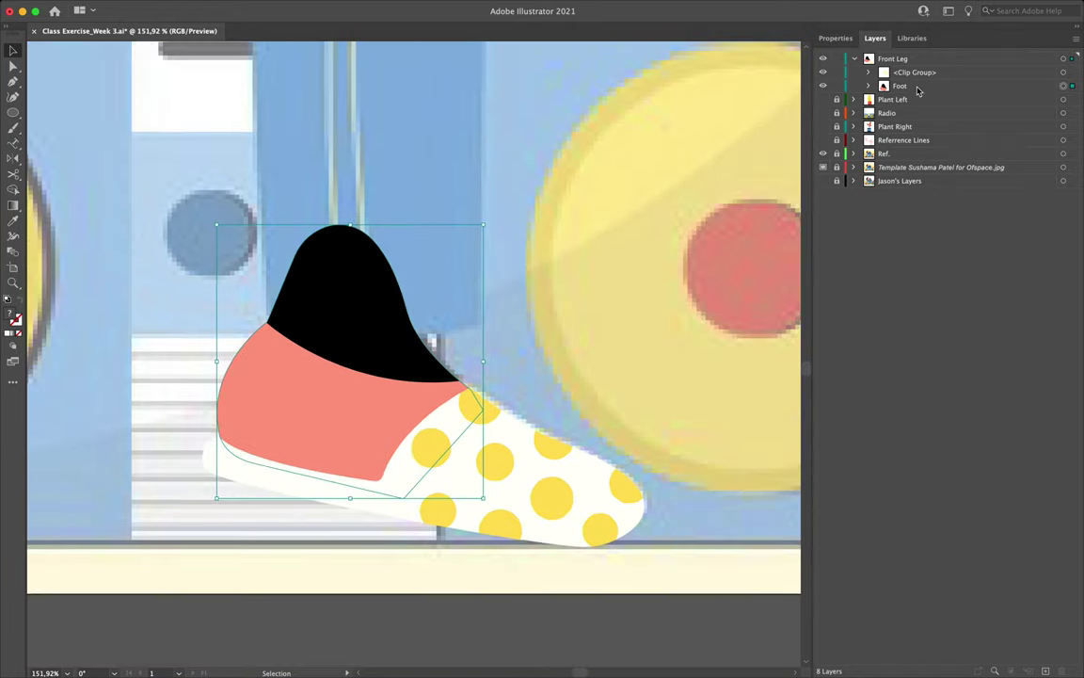
Step: Hide and show the clipped shoe to check how it overlaps the Foot group
left_click(905, 89)
left_click(909, 74)
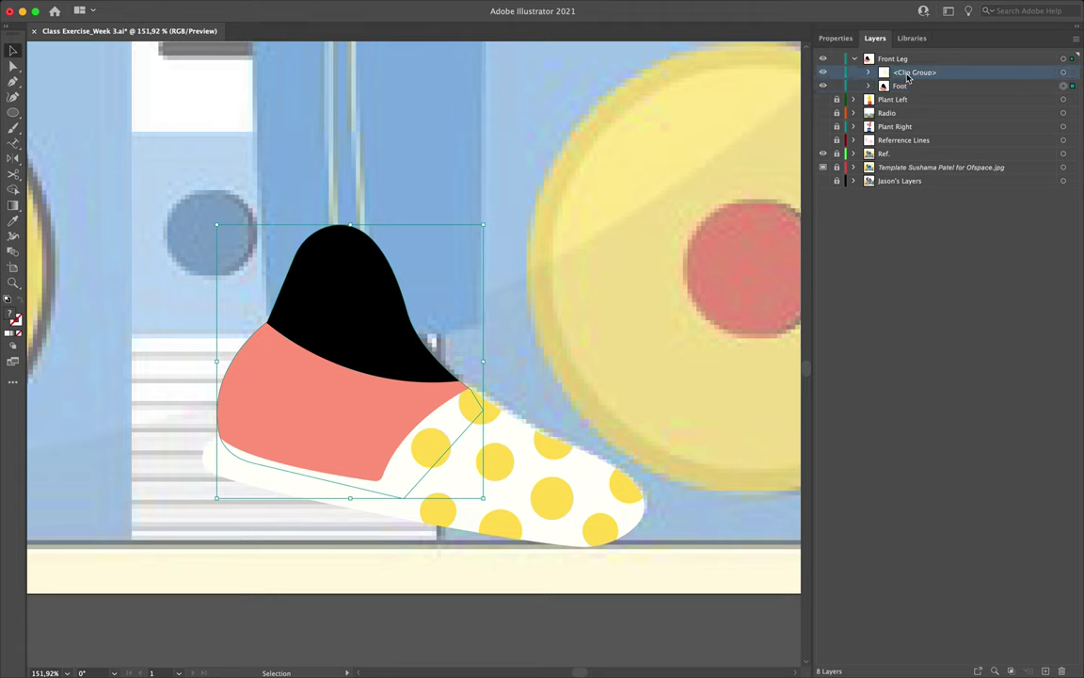
left_click(824, 72)
left_click(824, 73)
left_click(823, 72)
left_click(823, 72)
Step: Group the clipped shoe with the Foot group and name the resulting group Front Foot
scroll(553, 376, "down", 5)
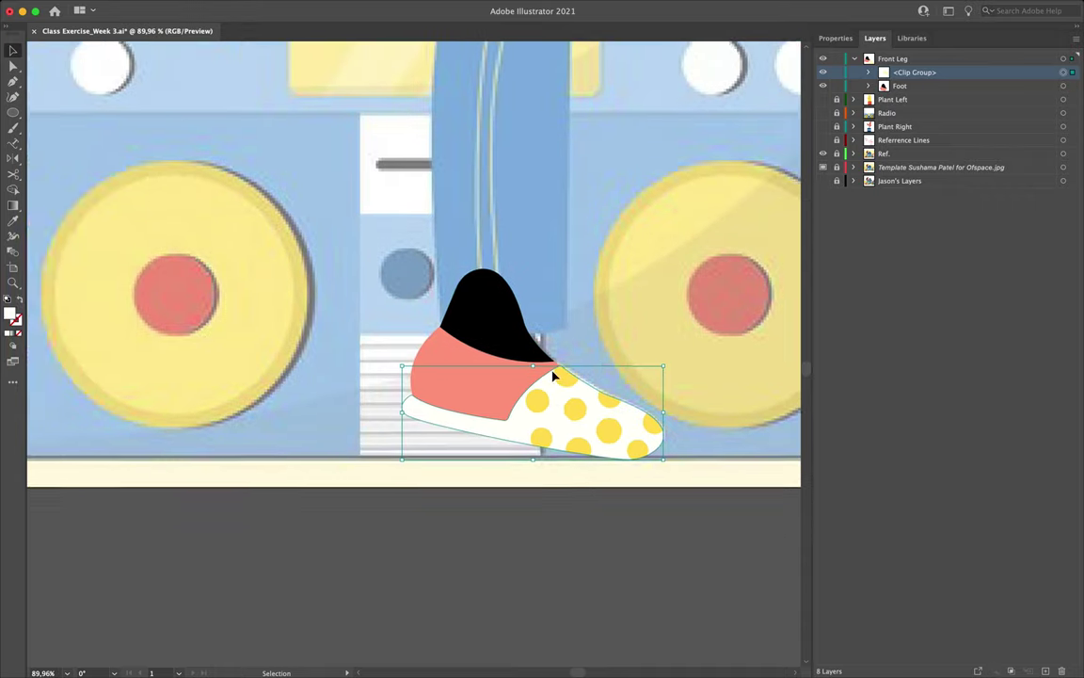
left_click(554, 376)
scroll(553, 376, "right", 3)
scroll(555, 378, "up", 2)
left_click(414, 414)
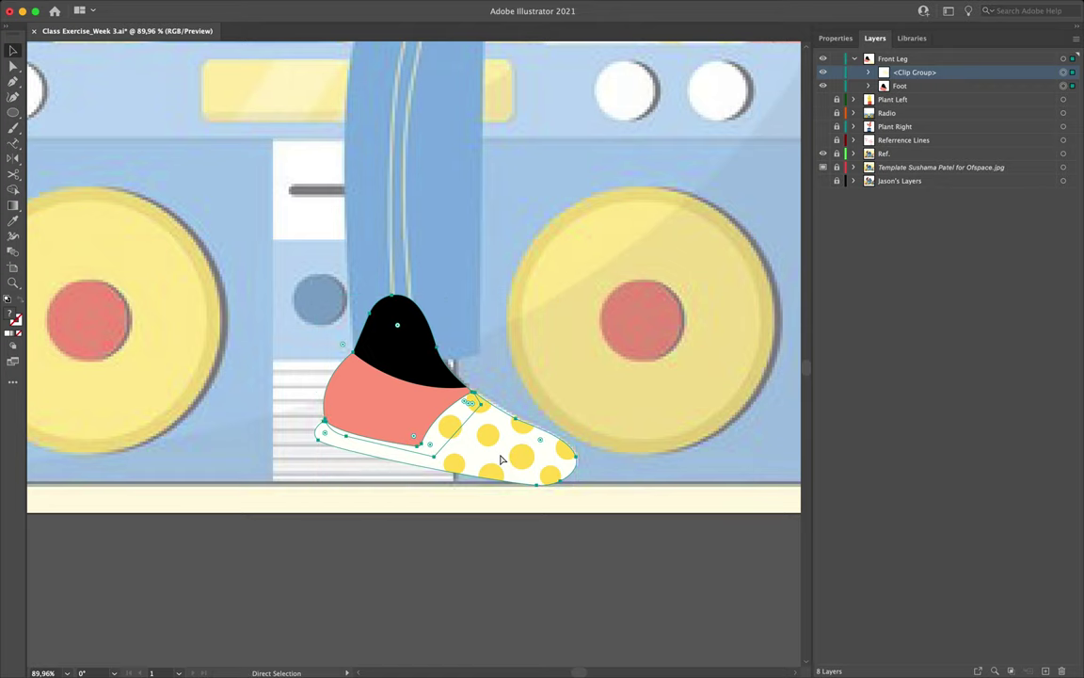
key("super+g")
double_click(906, 74)
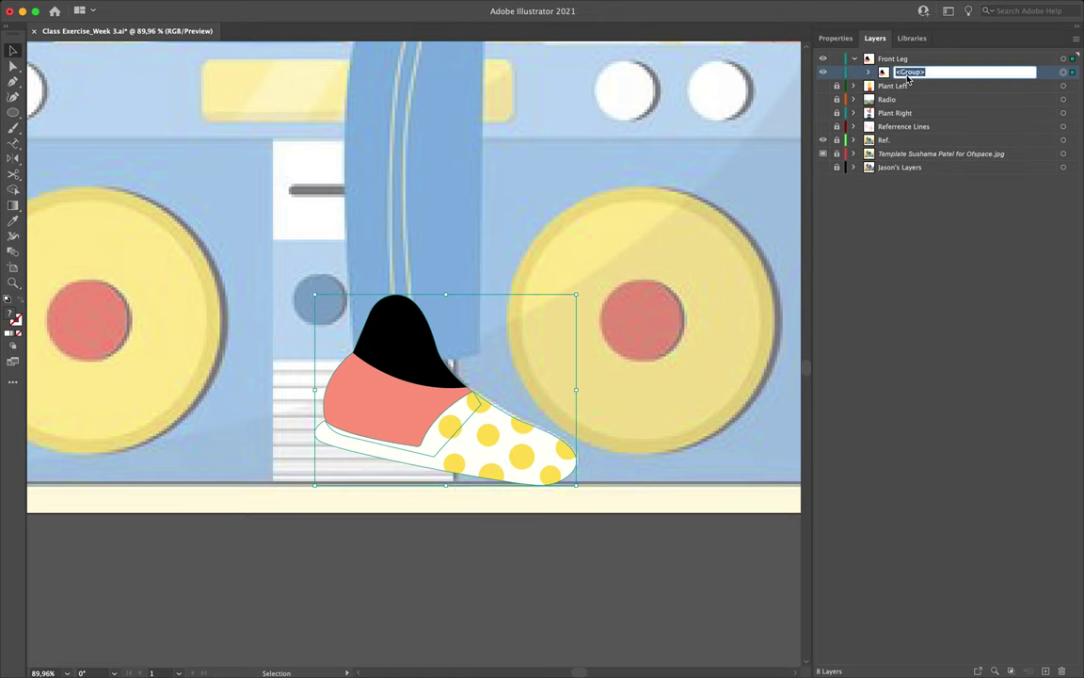
type("Front Foot")
key("Return")
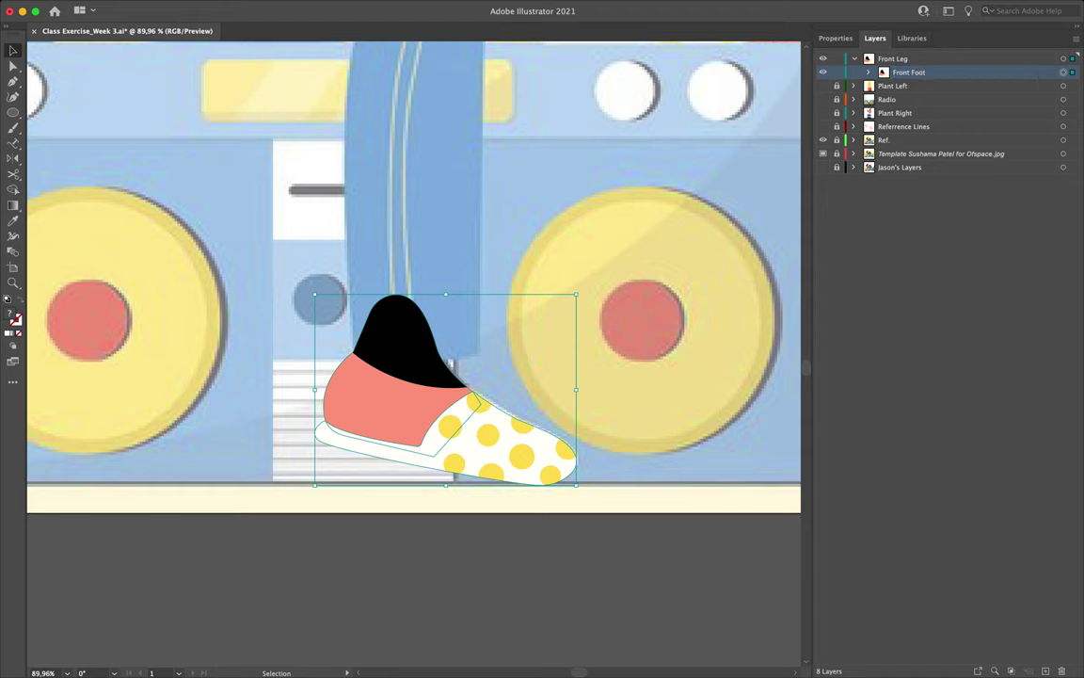
Step: Deselect and hide the Front Foot group, then make the Front Leg layer active for the next shape
left_click(527, 262)
scroll(527, 266, "up", 3)
scroll(527, 266, "left", 3)
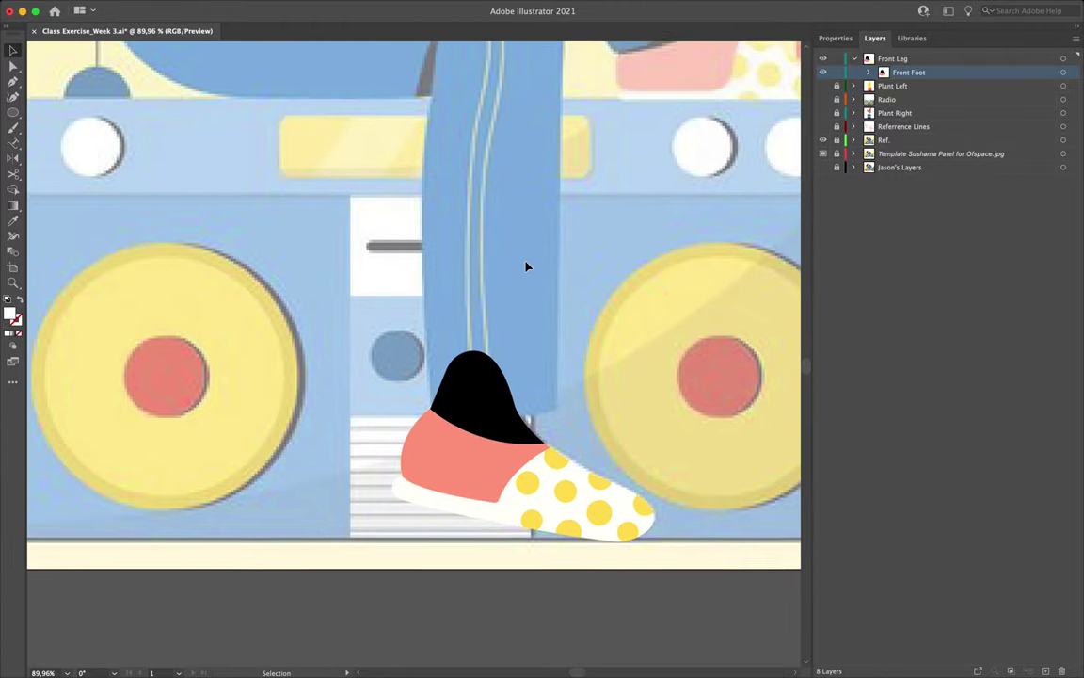
scroll(527, 266, "down", 2)
scroll(525, 266, "up", 3)
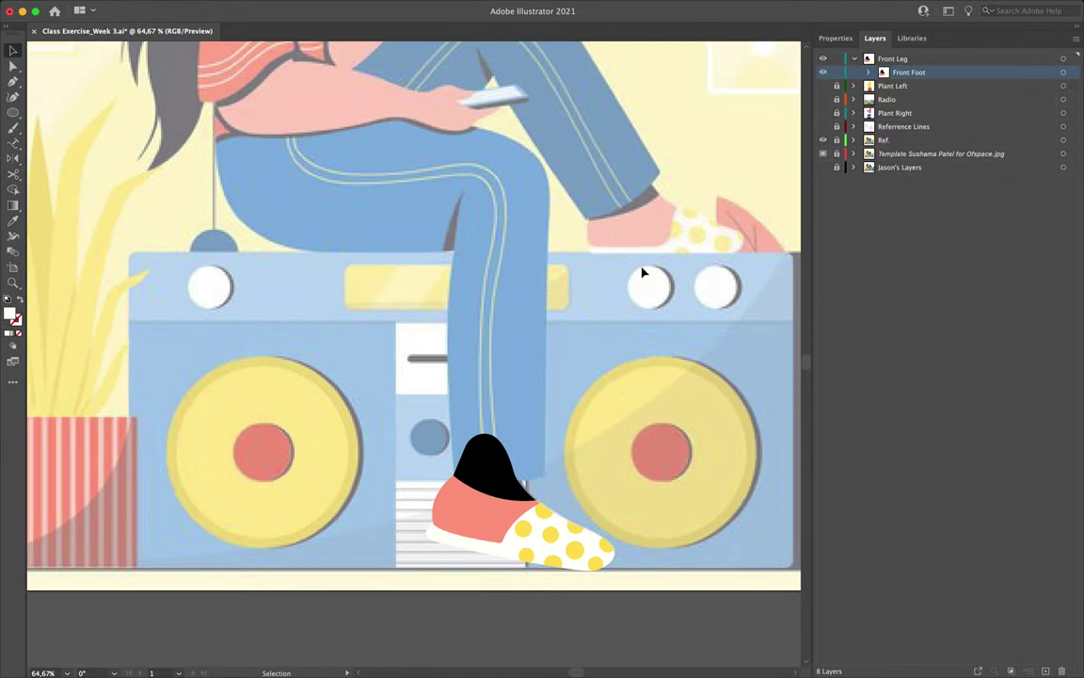
left_click(823, 74)
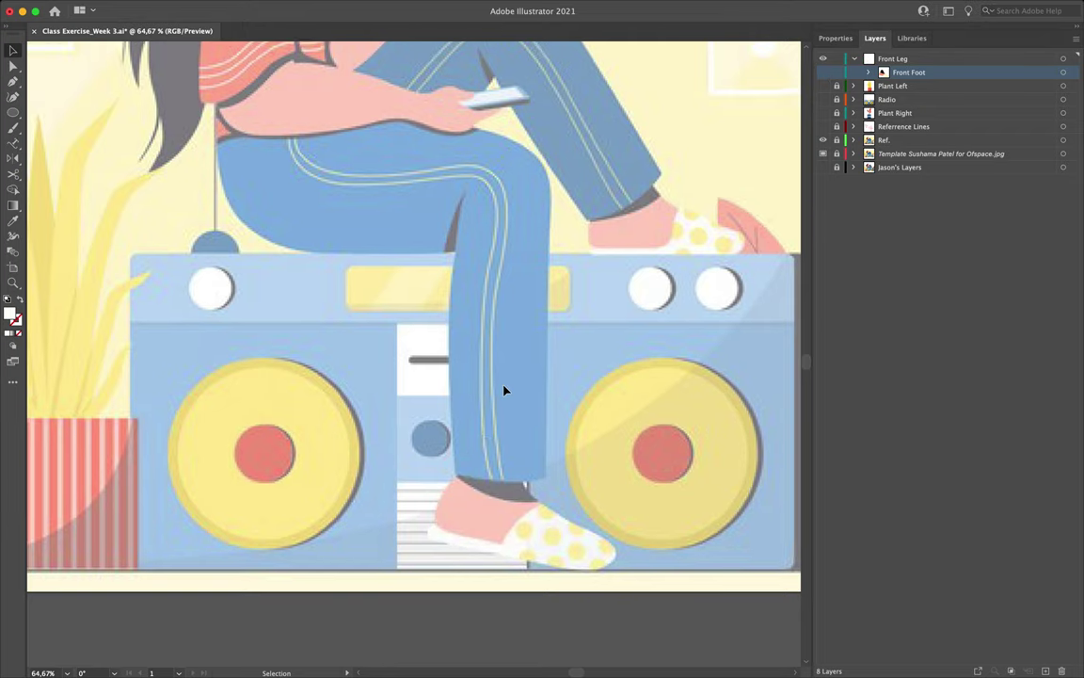
scroll(507, 387, "up", 1)
scroll(507, 387, "left", 1)
left_click(904, 60)
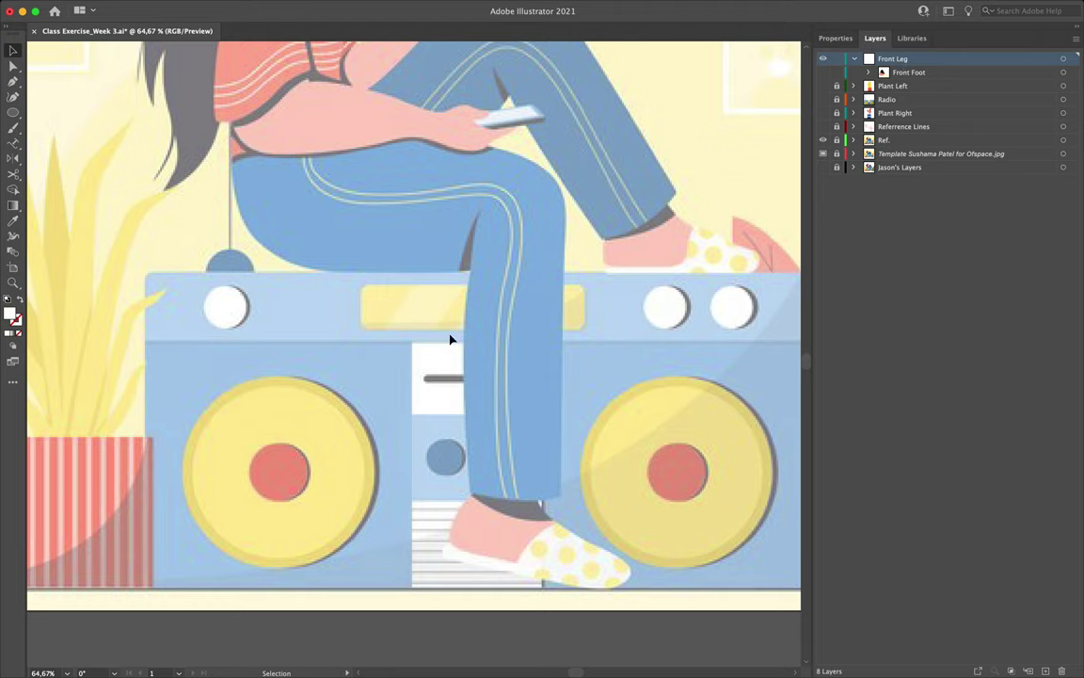
Step: Set up the Pen tool with no fill and a black 1 pt stroke
key("p")
left_click(934, 180)
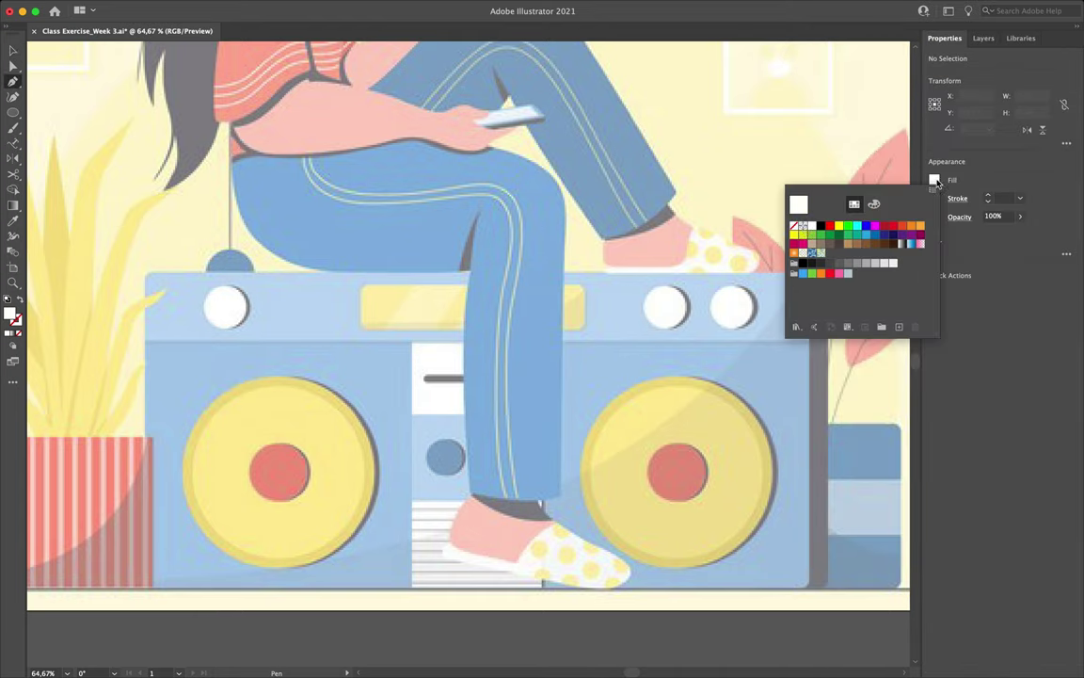
left_click(793, 229)
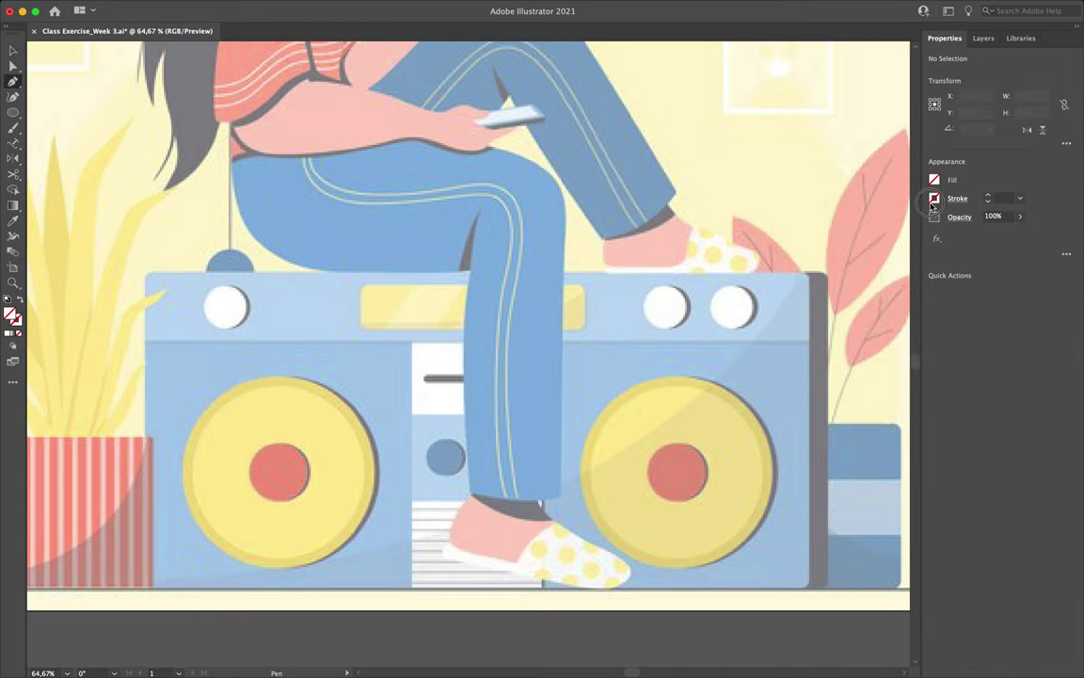
left_click(934, 198)
left_click(822, 244)
Step: Trace the lower front leg's back edge from the knee crease down to the ankle, followed by the curved trouser hem
scroll(479, 271, "up", 5)
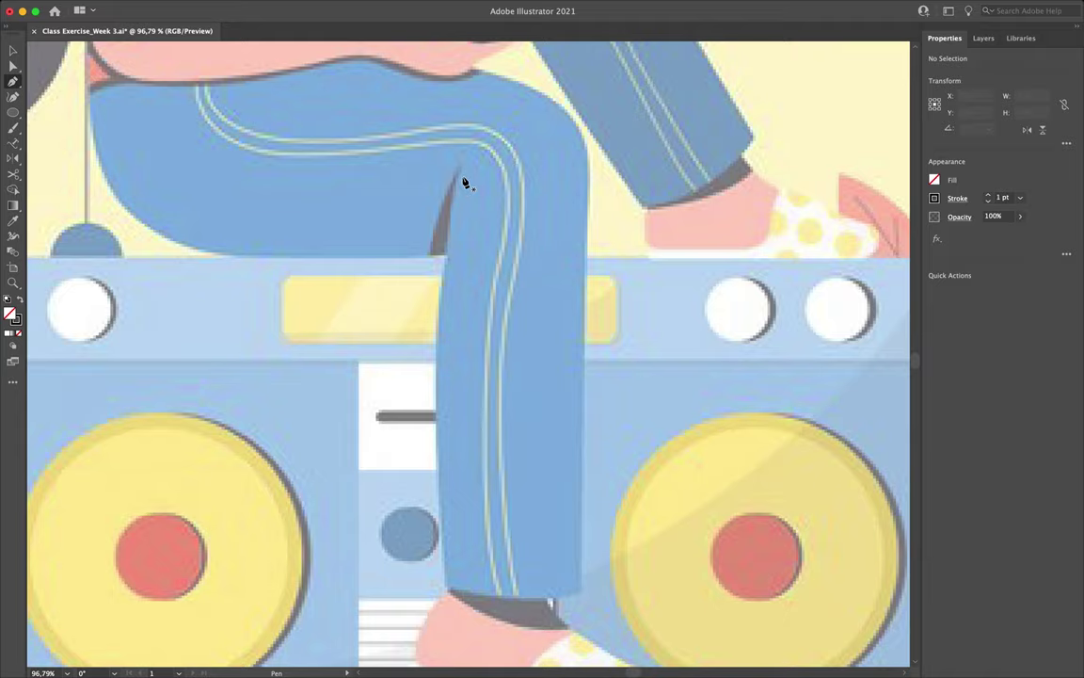
scroll(464, 183, "down", 6)
scroll(461, 184, "up", 5)
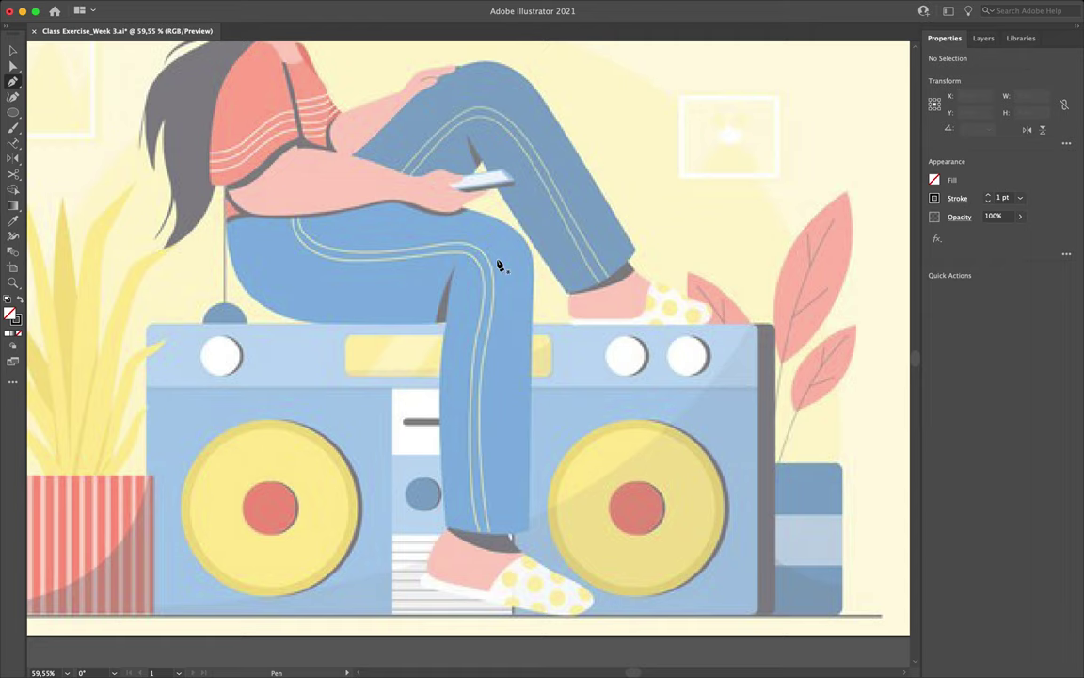
scroll(465, 414, "up", 4)
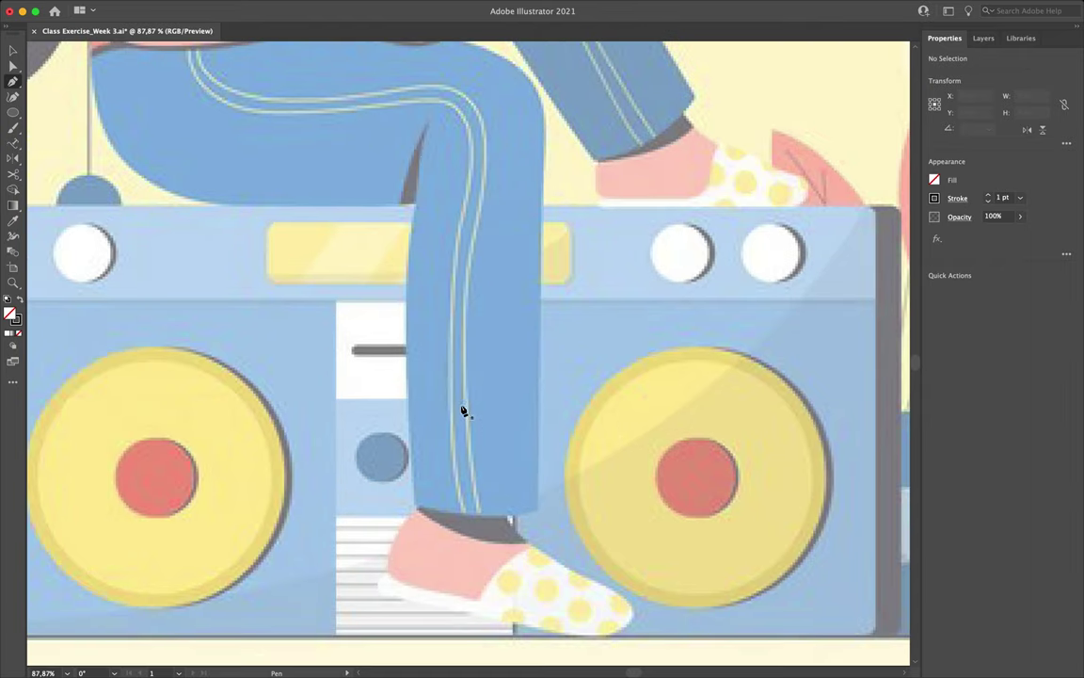
left_click(428, 127)
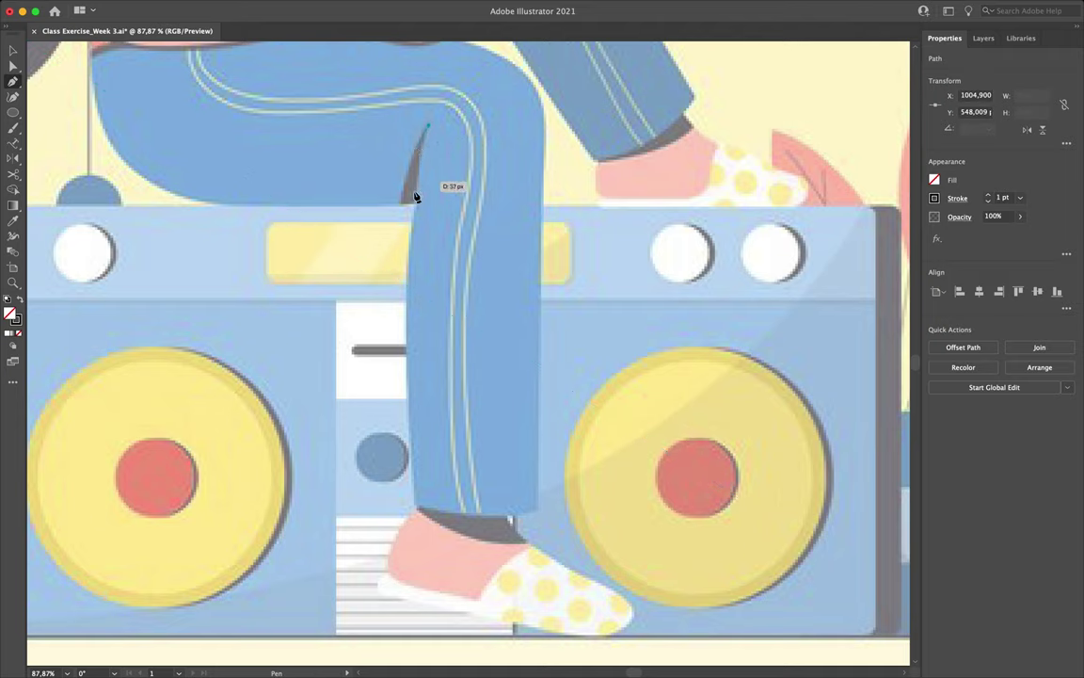
scroll(416, 247, "down", 3)
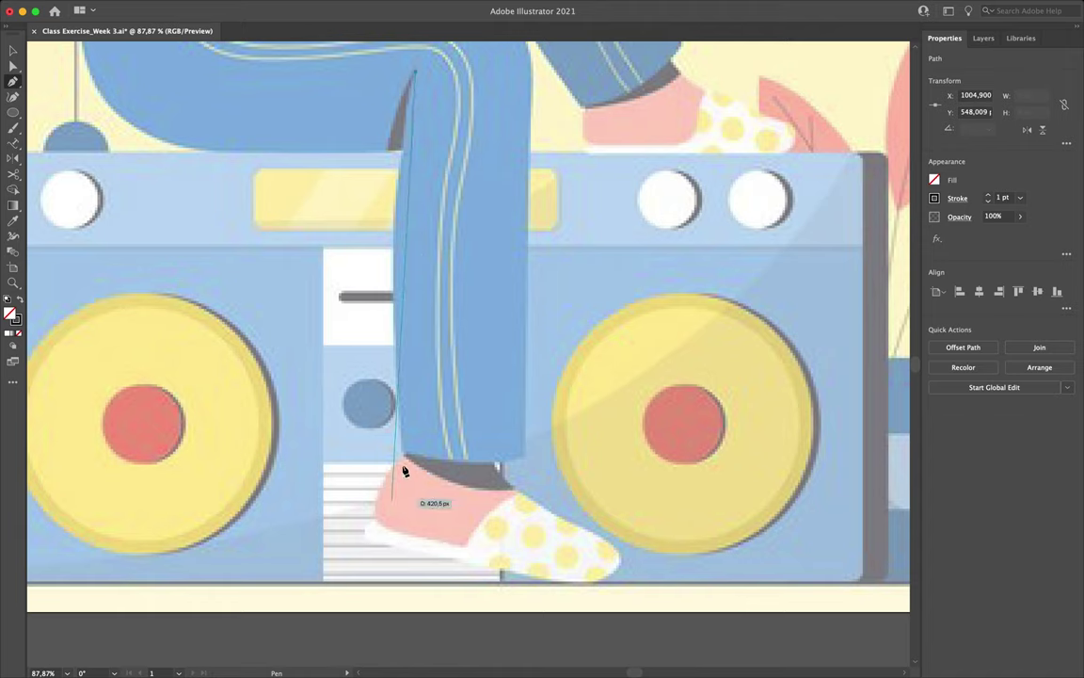
left_click_drag(403, 451, 429, 657)
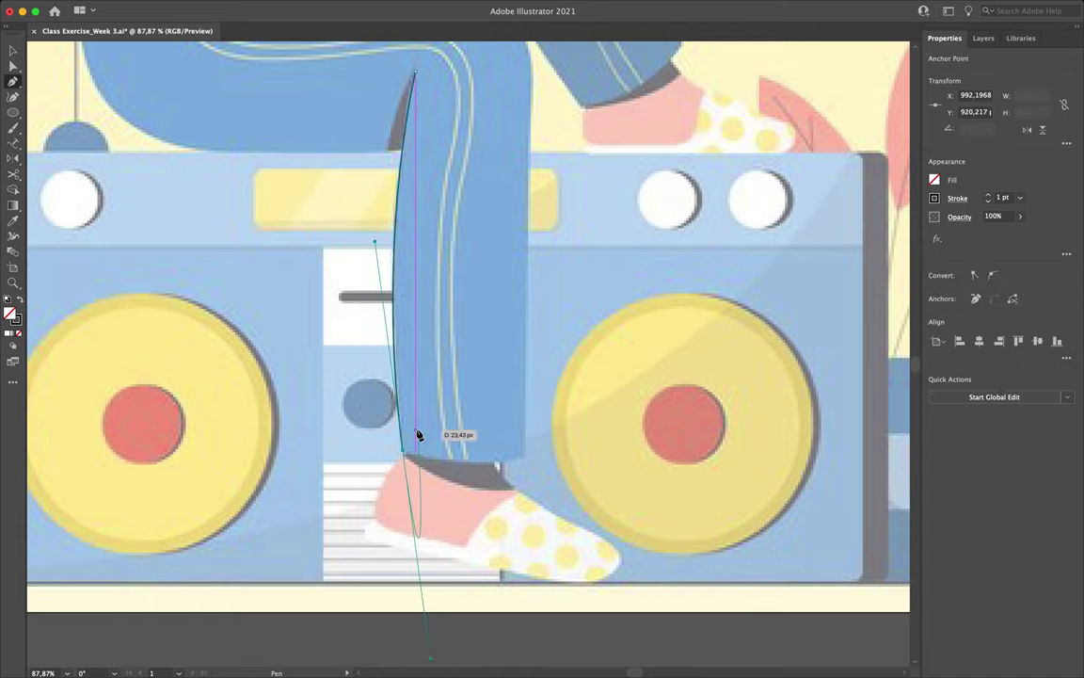
left_click(403, 451)
left_click_drag(525, 459, 582, 435)
left_click(525, 458)
Step: Continue the outline up the shin and around the knee, closing a rounded lower-leg shape about 135 by 453 px, and deselect it
scroll(526, 460, "up", 3)
left_click(520, 151)
scroll(521, 155, "up", 2)
left_click_drag(483, 123, 488, 125)
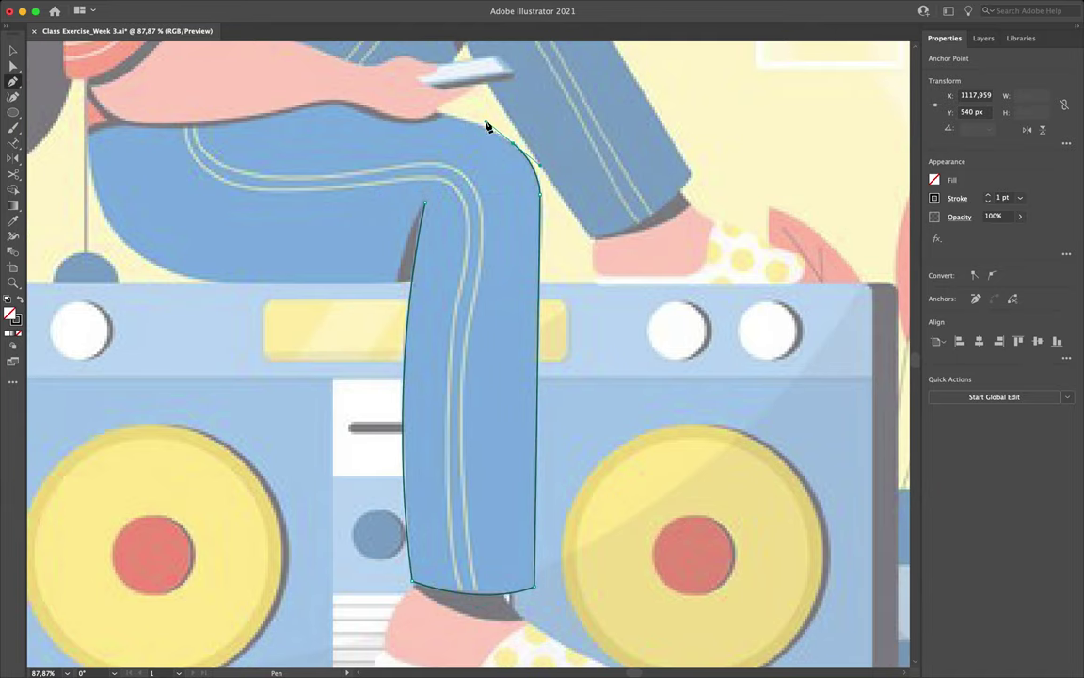
left_click_drag(426, 202, 420, 271)
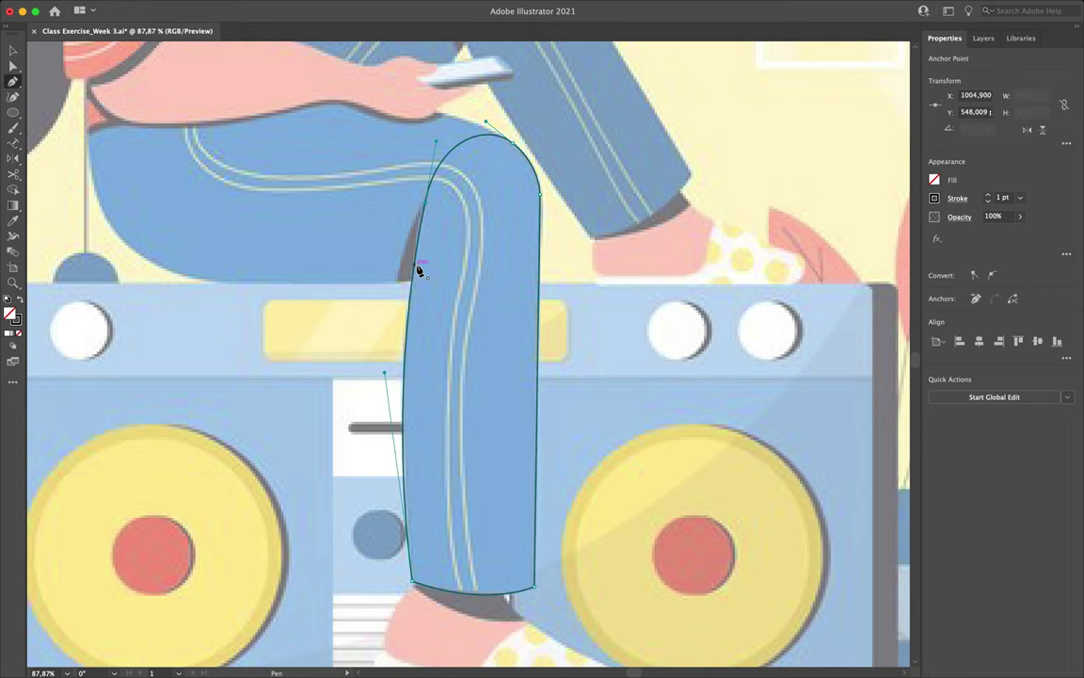
key("super+shift+a")
key("v")
Step: Fill the lower-leg shape with the trouser blue sampled from the full-colour reference illustration, leaving it without a stroke
left_click(436, 267)
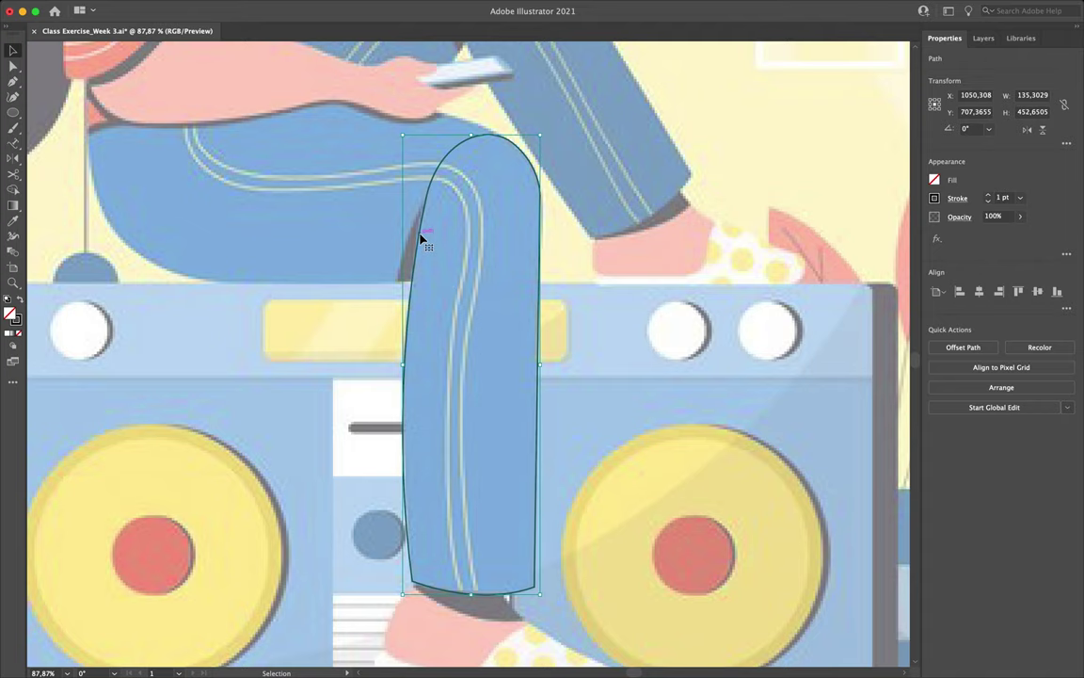
scroll(423, 239, "down", 6)
scroll(423, 239, "up", 3)
key("i")
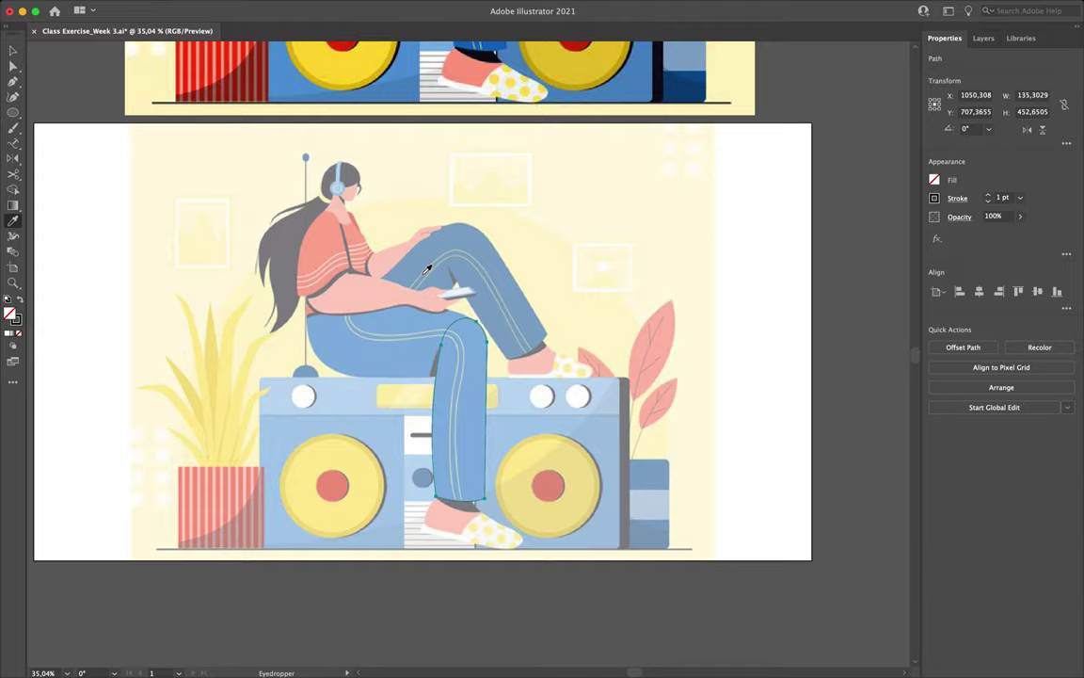
scroll(426, 269, "up", 5)
left_click(328, 142)
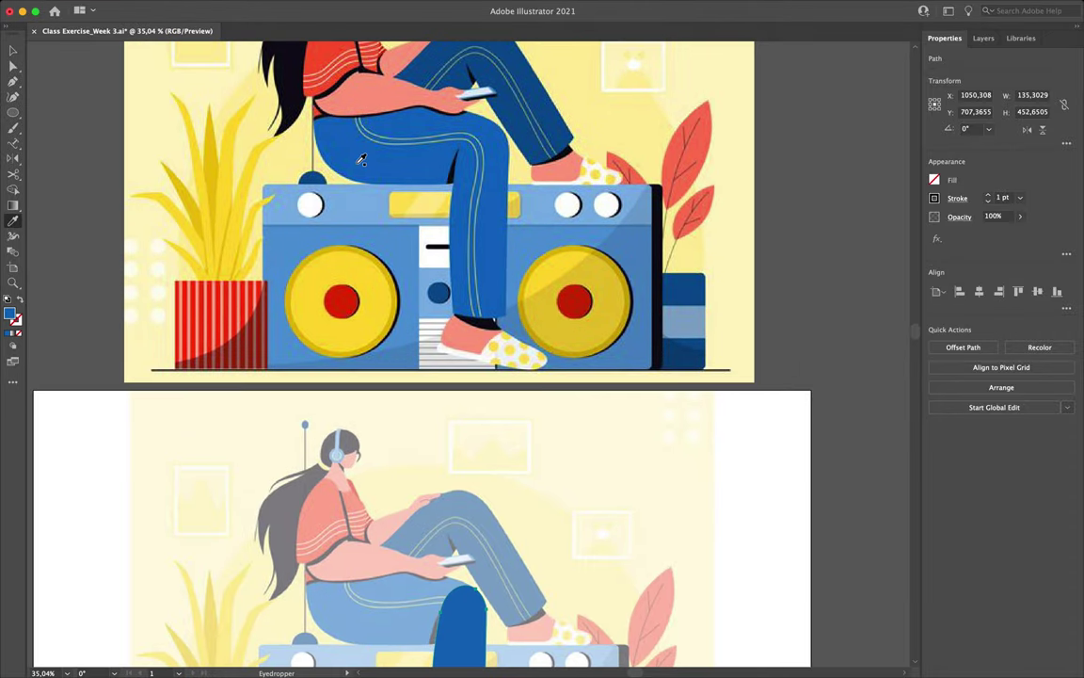
scroll(372, 228, "down", 6)
scroll(412, 254, "up", 3)
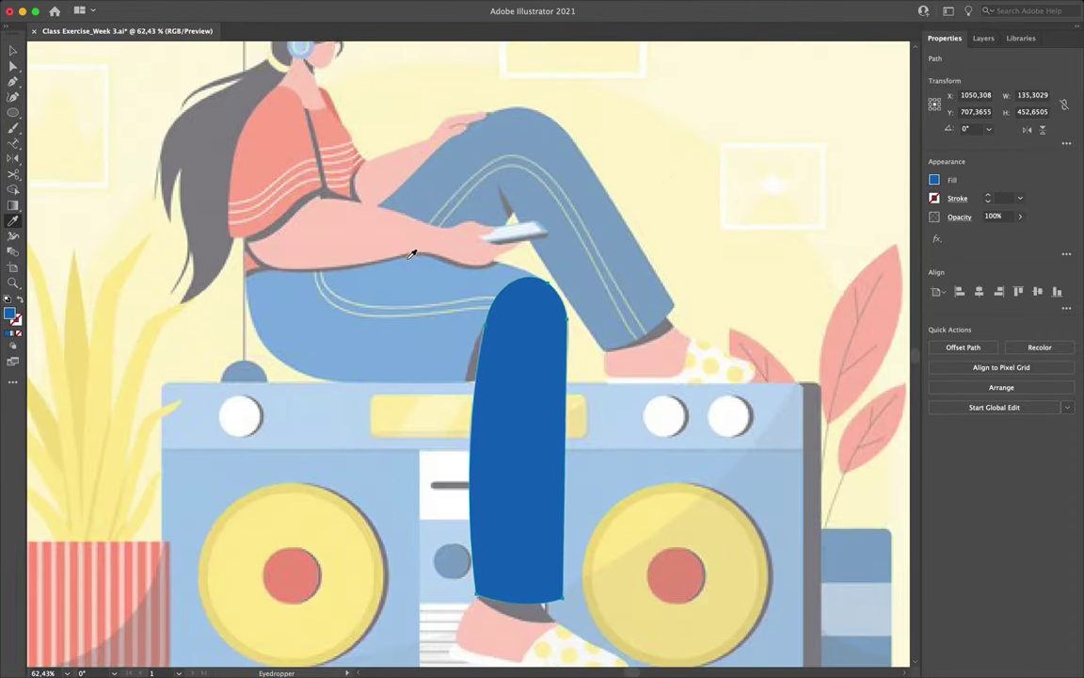
key("v")
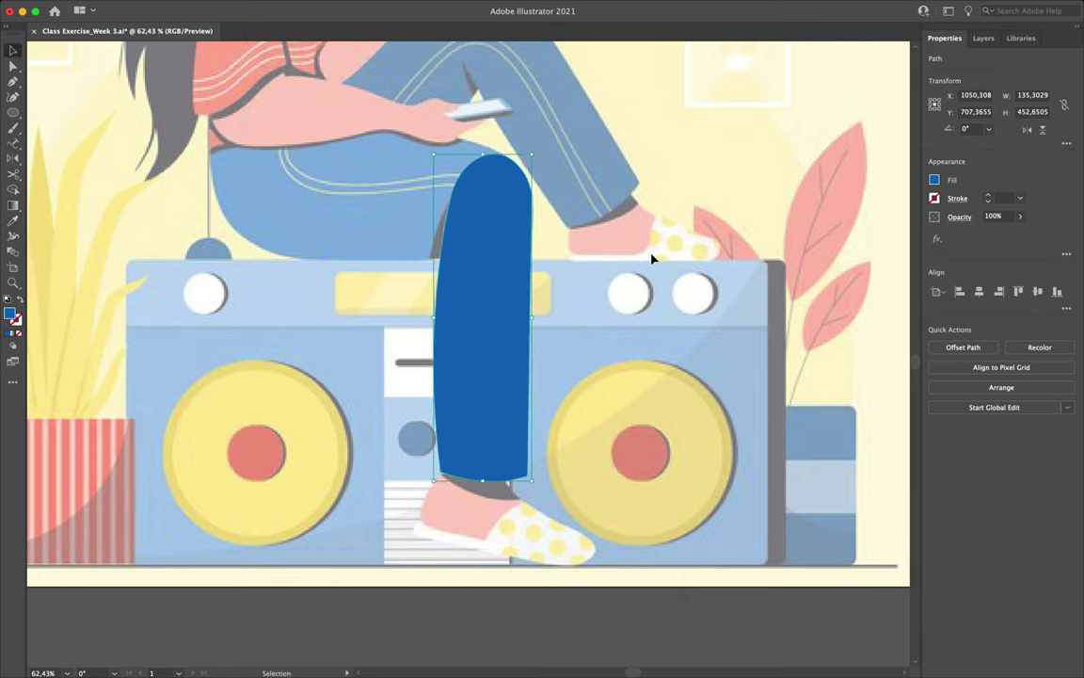
Step: Rename the new lower-leg path to Front Shin and hide it
left_click(984, 37)
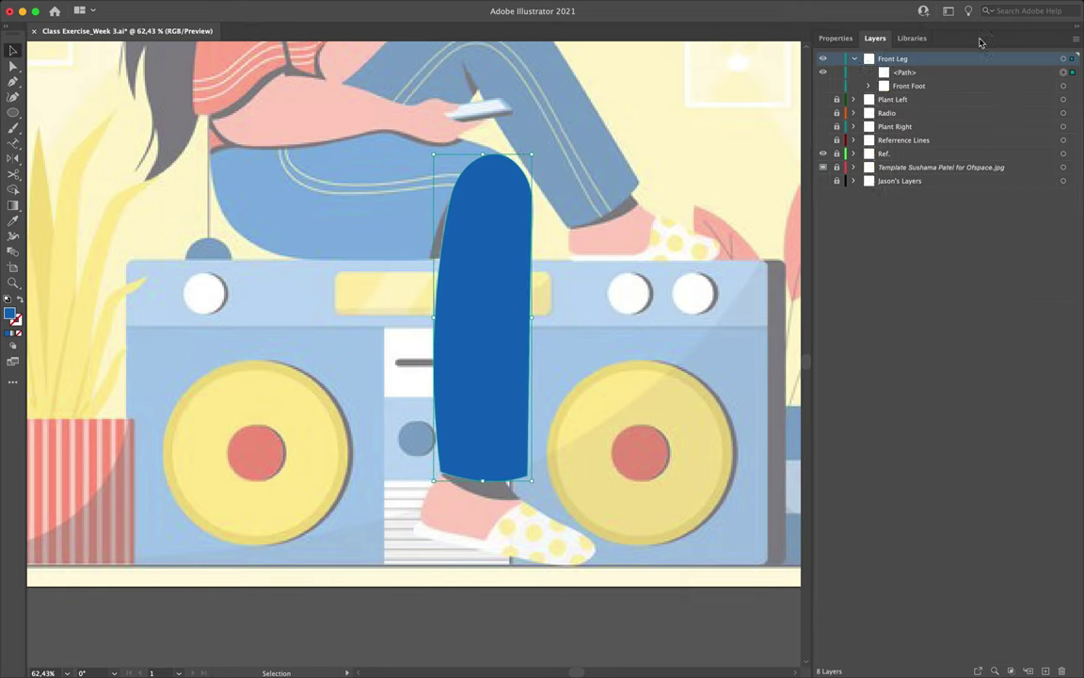
left_click(903, 74)
double_click(906, 73)
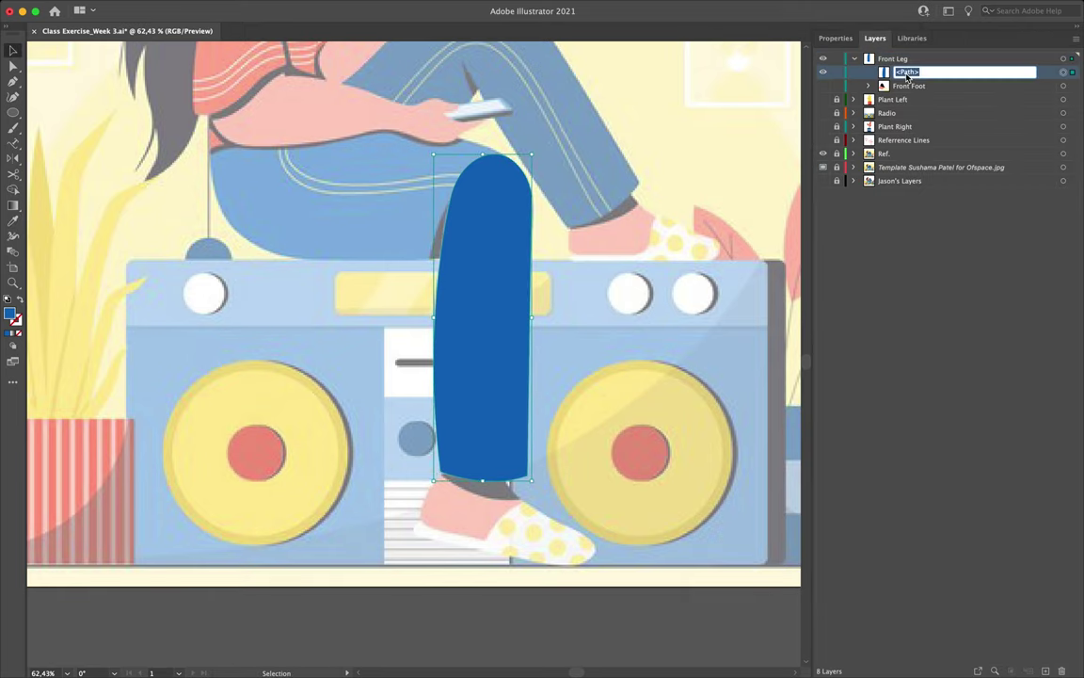
type("Front Shin")
key("Return")
left_click(823, 73)
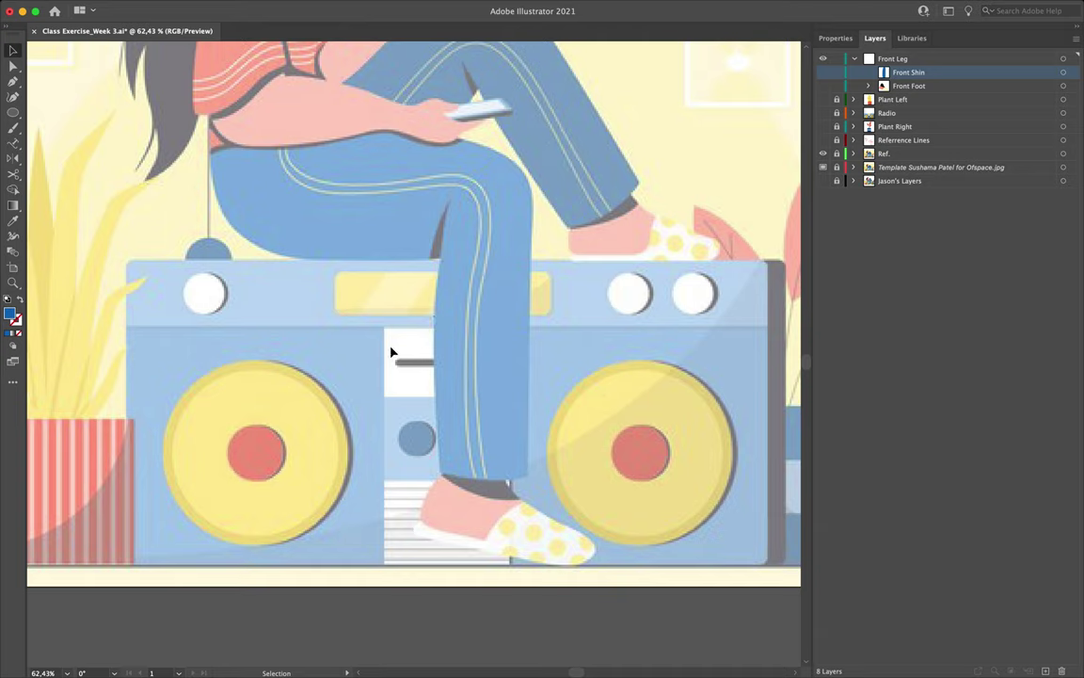
Step: Make the Front Leg layer active and set up the Pen tool with no fill and a black 1 pt stroke
scroll(391, 352, "up", 2)
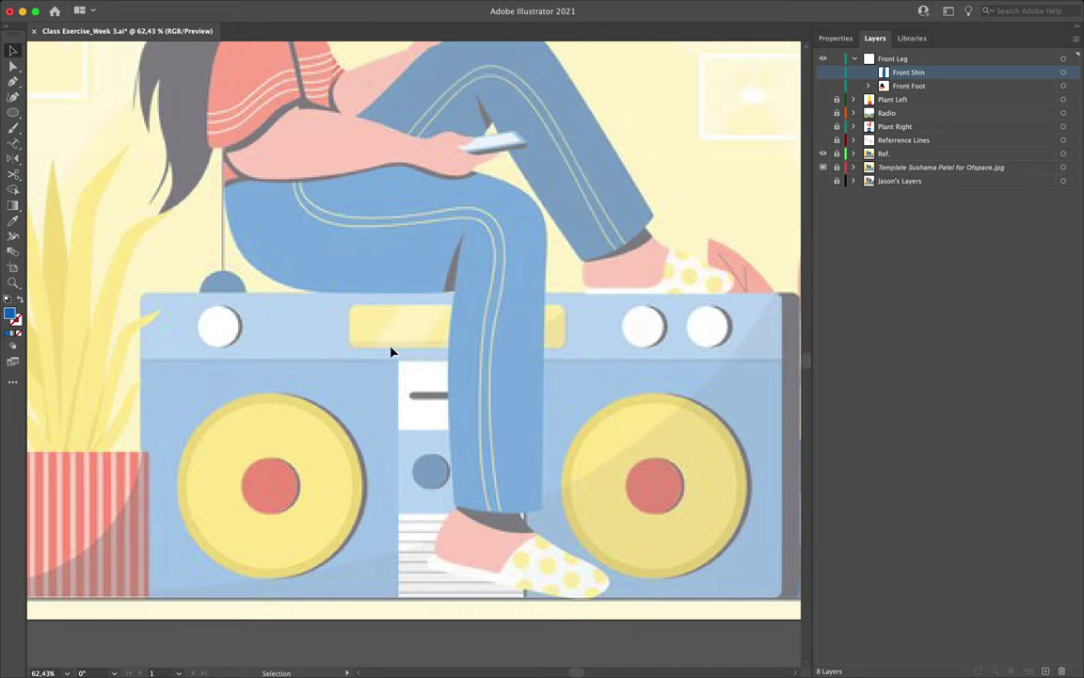
left_click(898, 60)
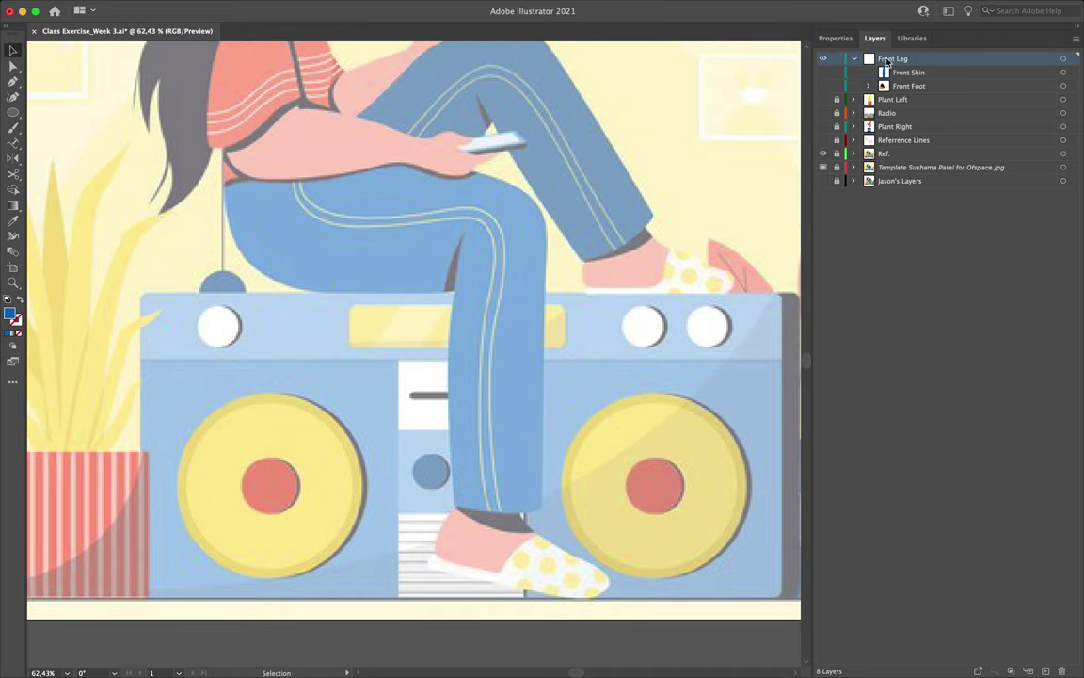
left_click(839, 40)
key("p")
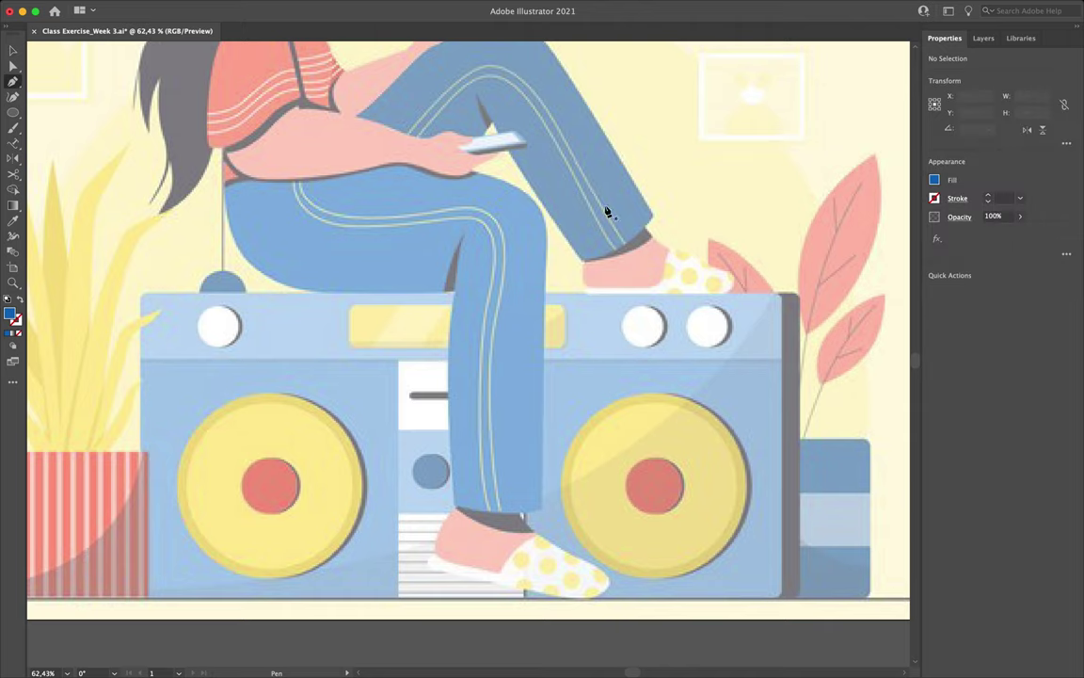
left_click(934, 179)
left_click(796, 226)
left_click(935, 198)
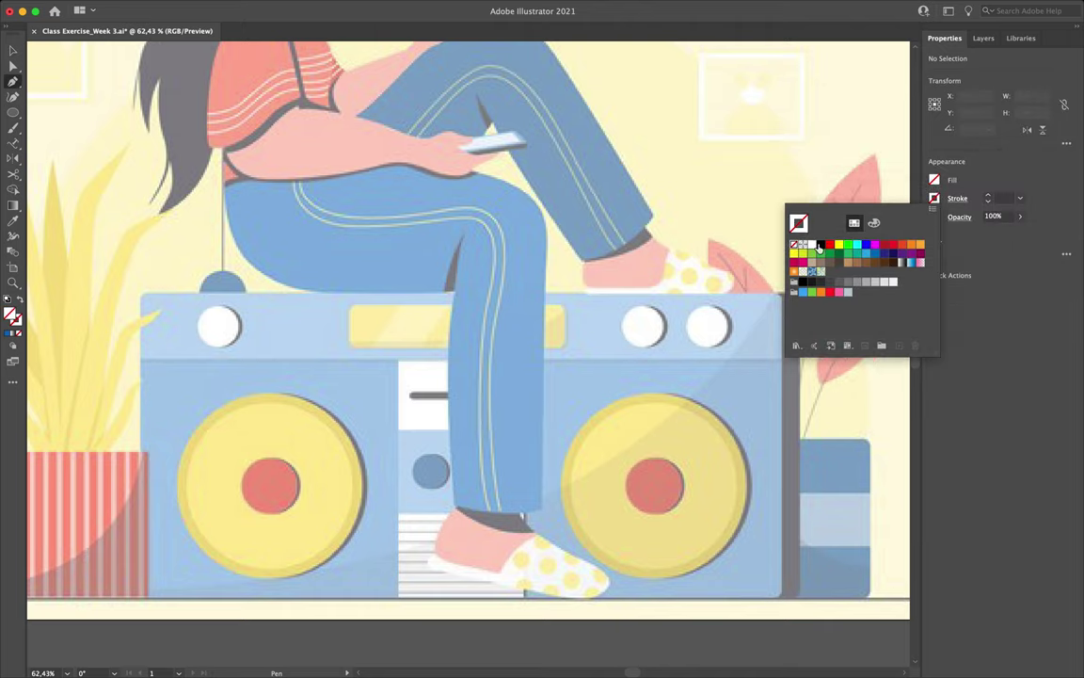
left_click(820, 244)
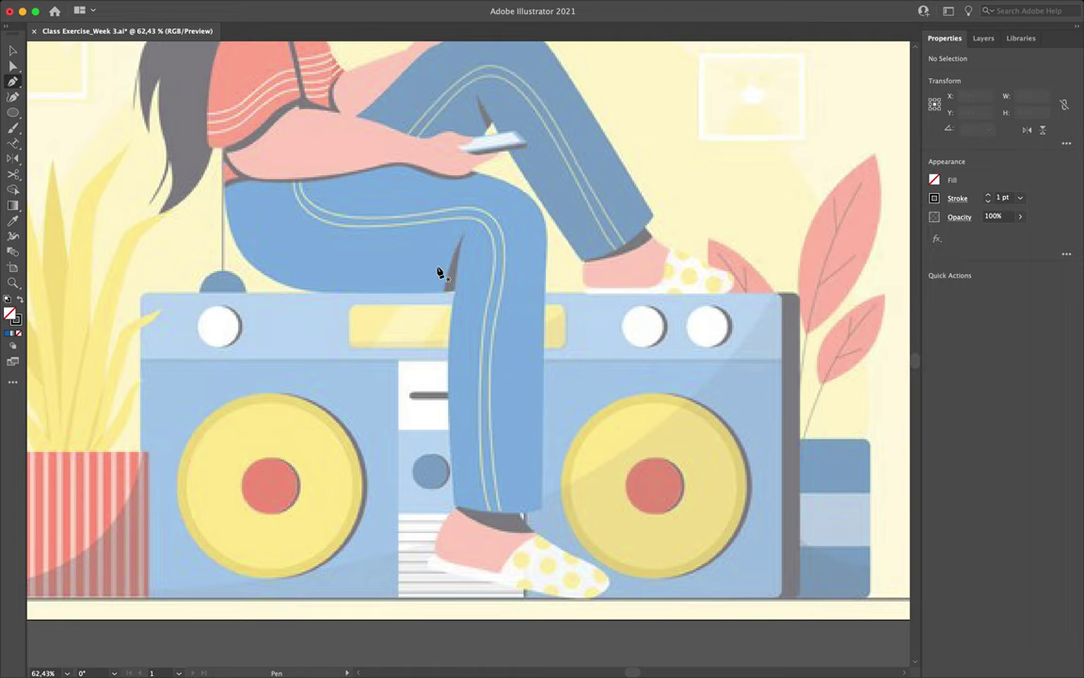
Step: Start the thigh outline at the back of the waist and curve it around the seat to the radio's top edge
scroll(439, 273, "up", 3)
scroll(439, 273, "up", 2)
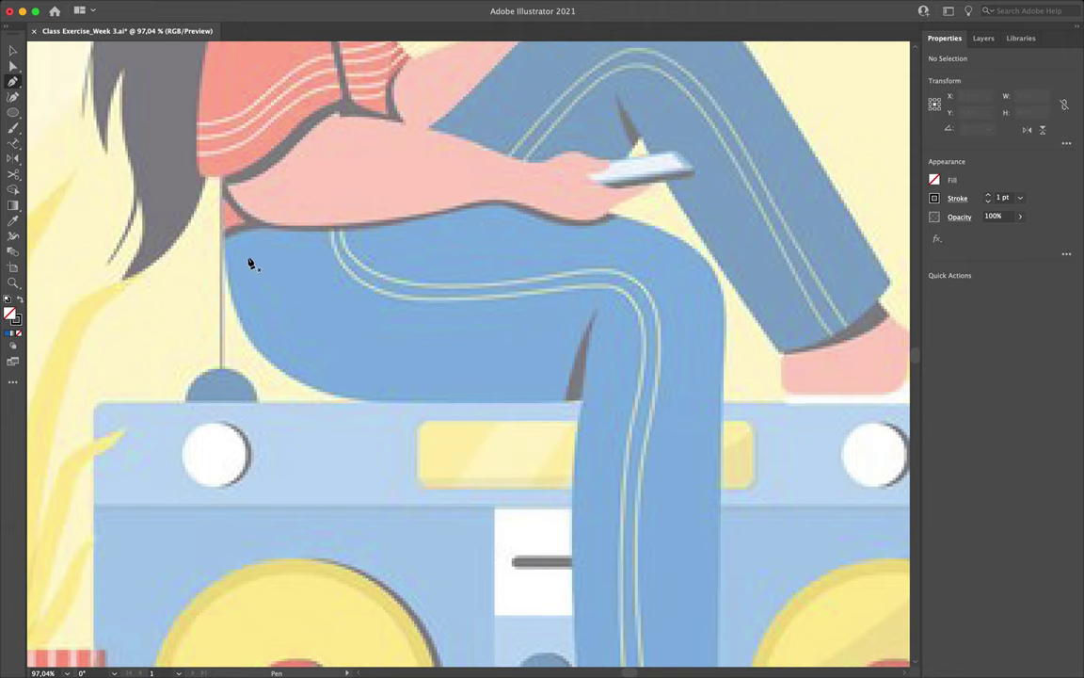
left_click(224, 238)
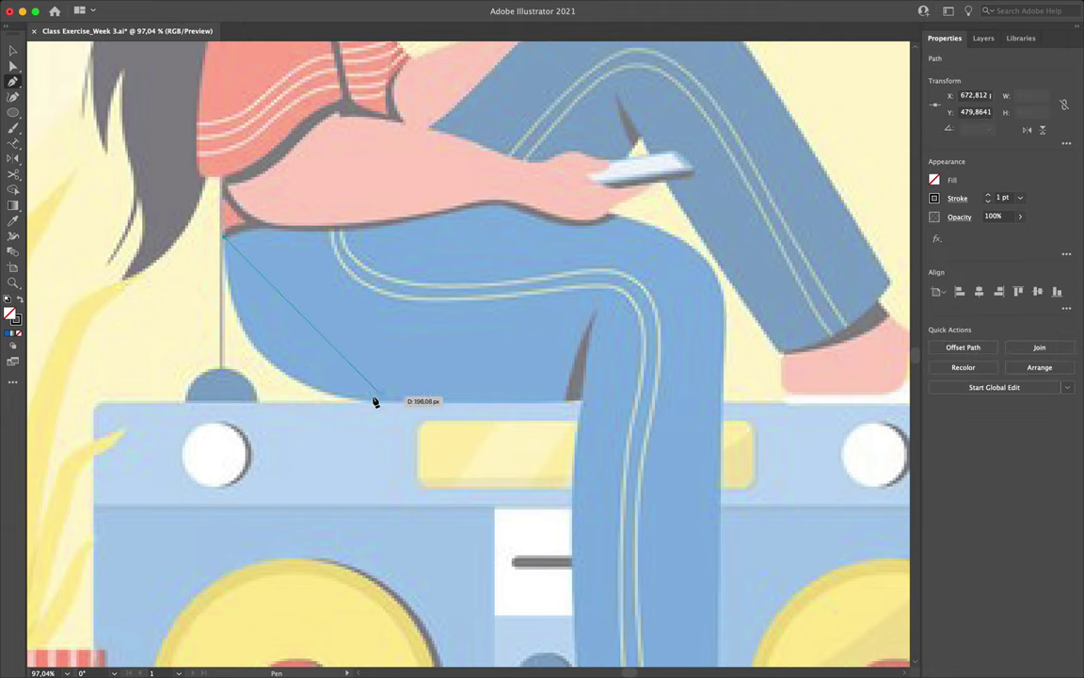
left_click_drag(370, 401, 524, 408)
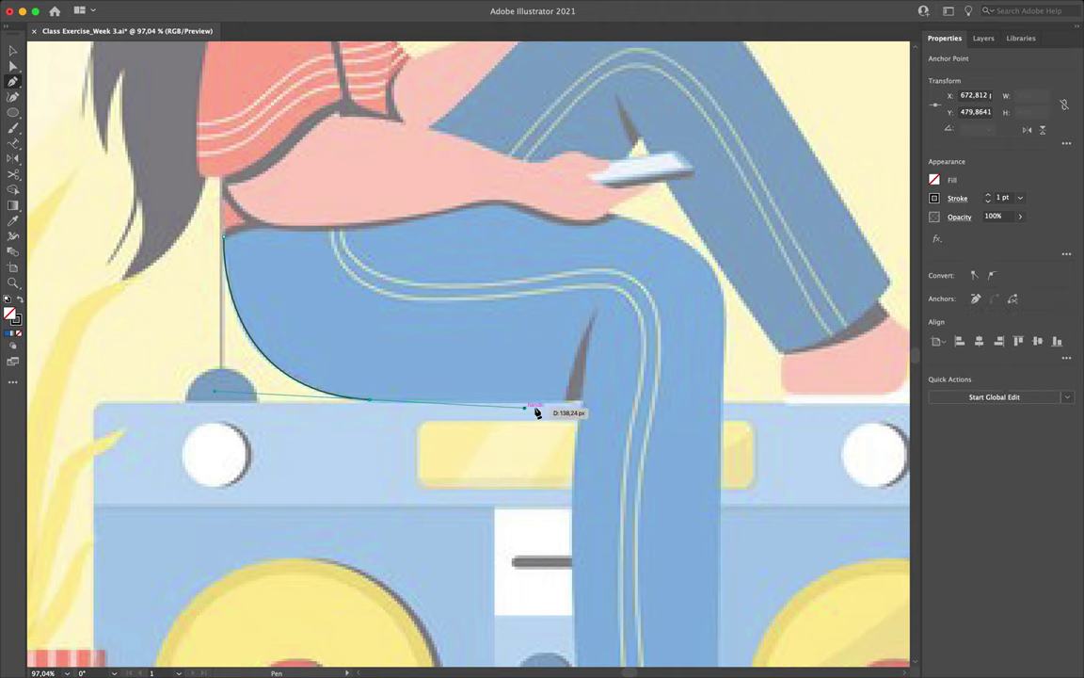
left_click(370, 401)
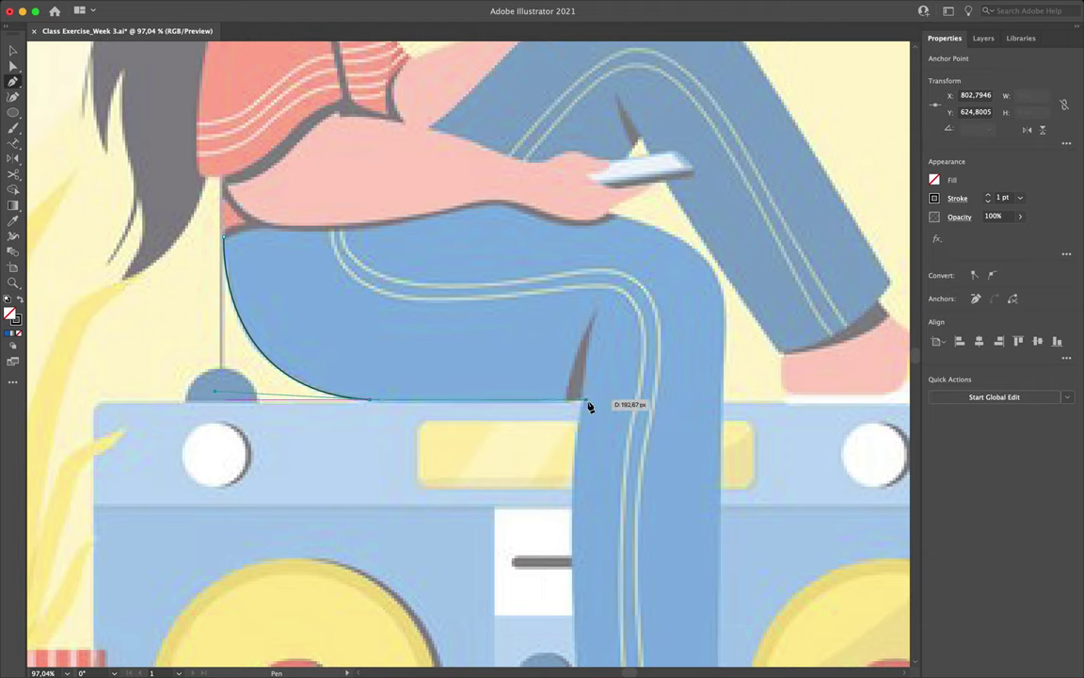
Step: Extend the thigh outline straight along the radio's top edge, past the knee crease and into the lower leg, ending in a corner
left_click_drag(618, 401, 680, 401)
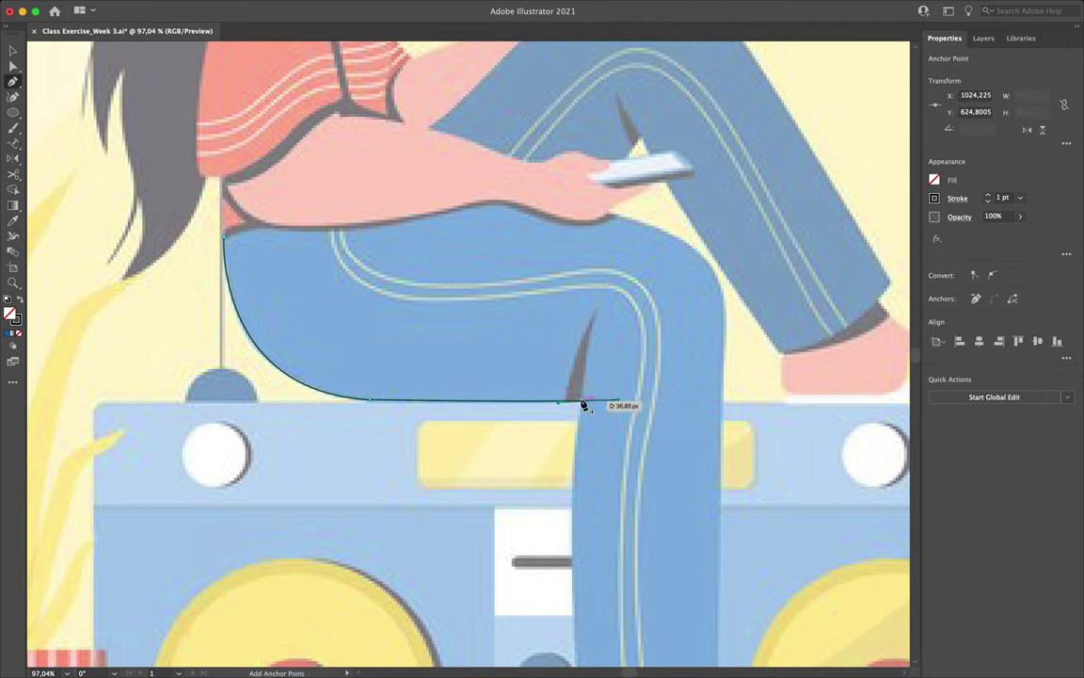
key("super+z")
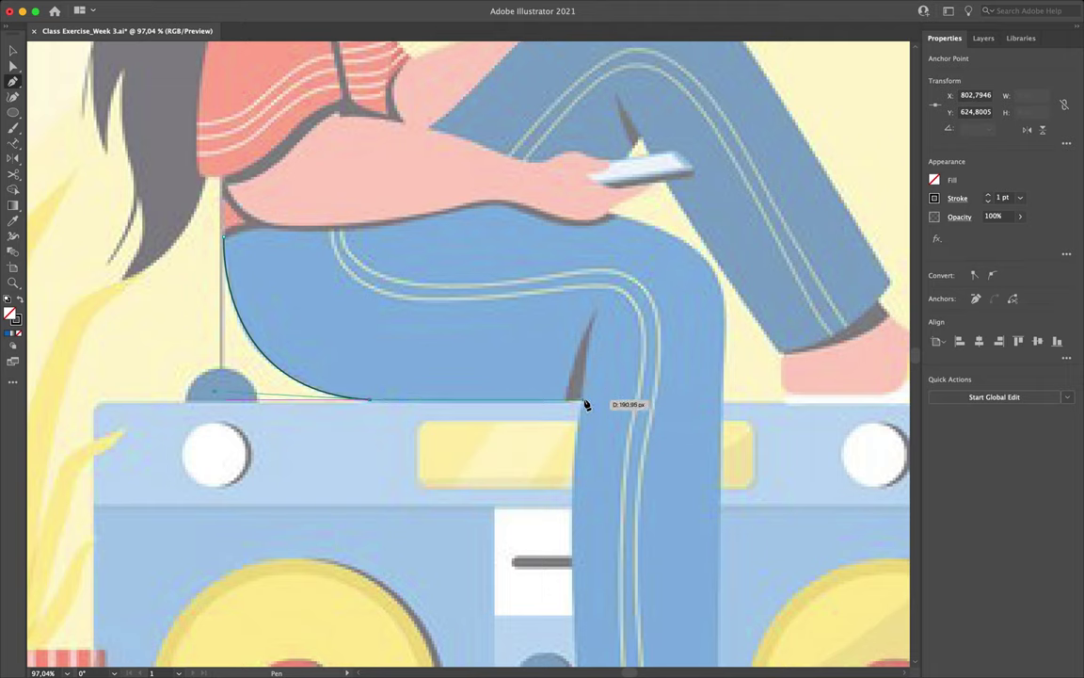
left_click(640, 400)
left_click_drag(640, 401, 677, 401)
left_click(640, 401)
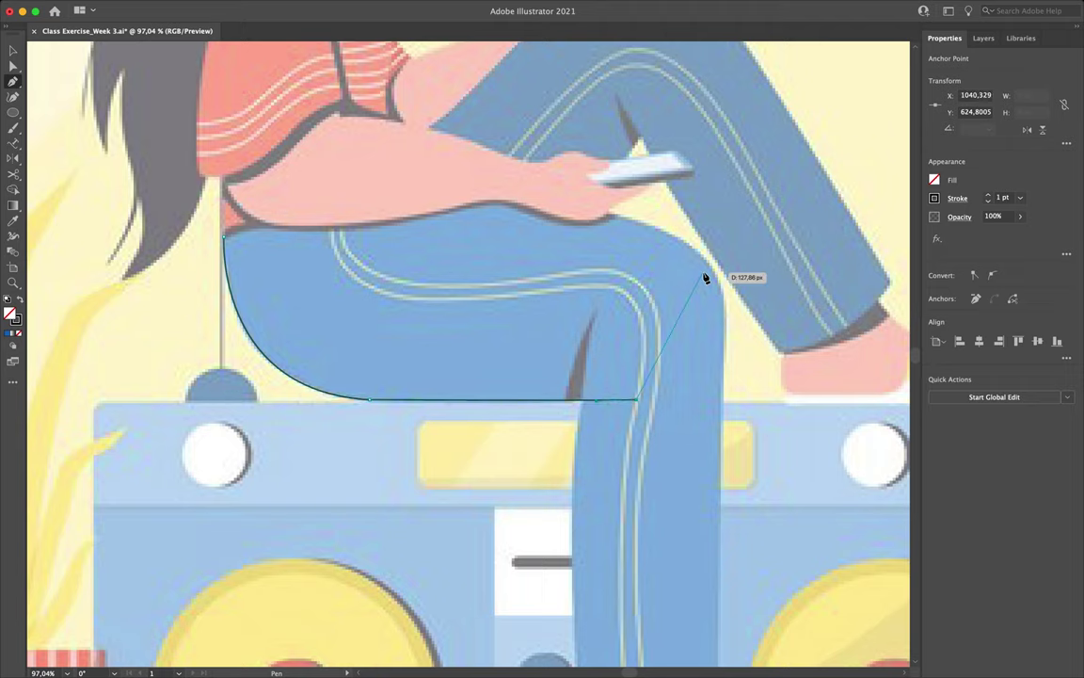
Step: Continue the outline around the knee and over the thigh beneath the forearm, closing it with a rounded hip at the waist
left_click_drag(705, 260, 673, 158)
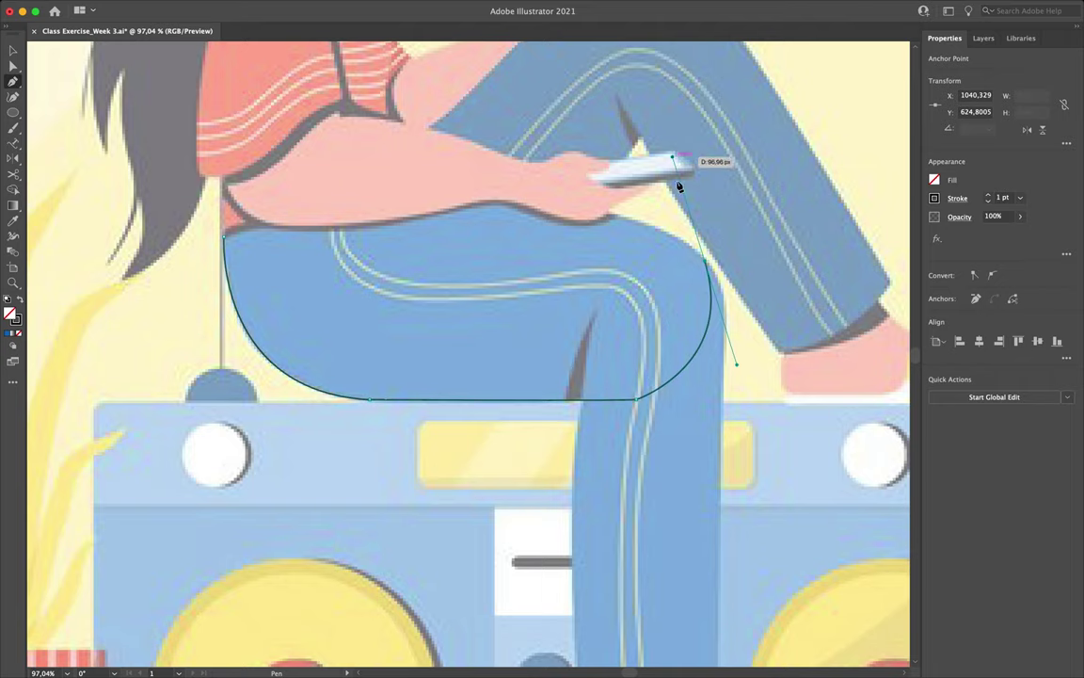
scroll(708, 268, "up", 2)
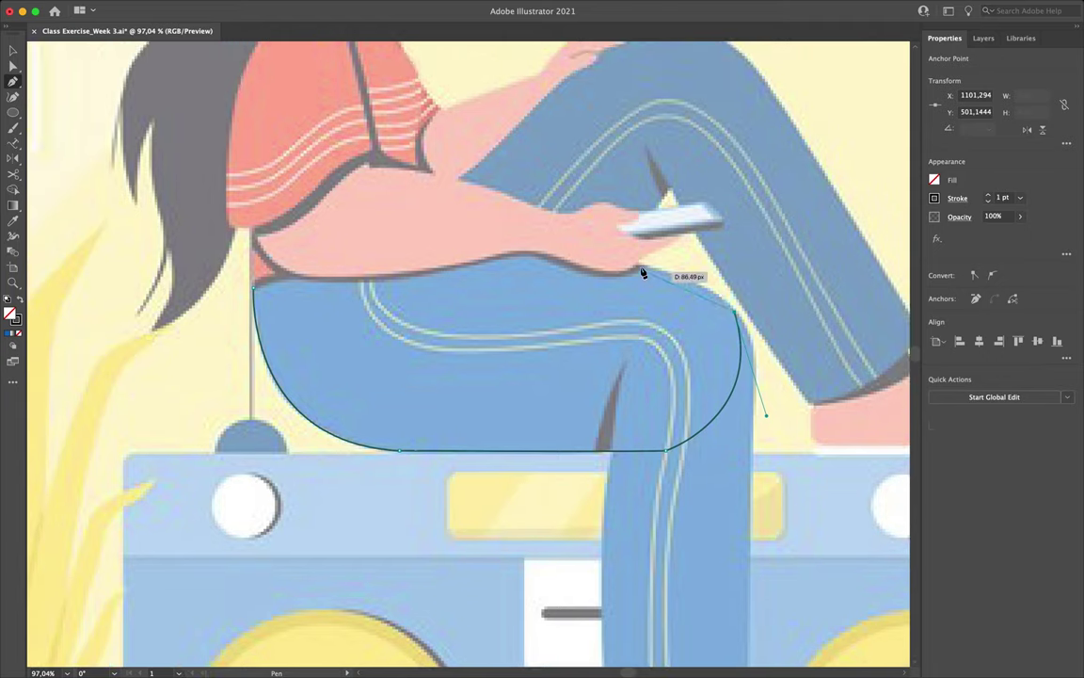
left_click(580, 251)
left_click_drag(580, 252, 559, 245)
scroll(527, 259, "left", 2)
scroll(527, 259, "up", 1)
left_click_drag(273, 298, 276, 399)
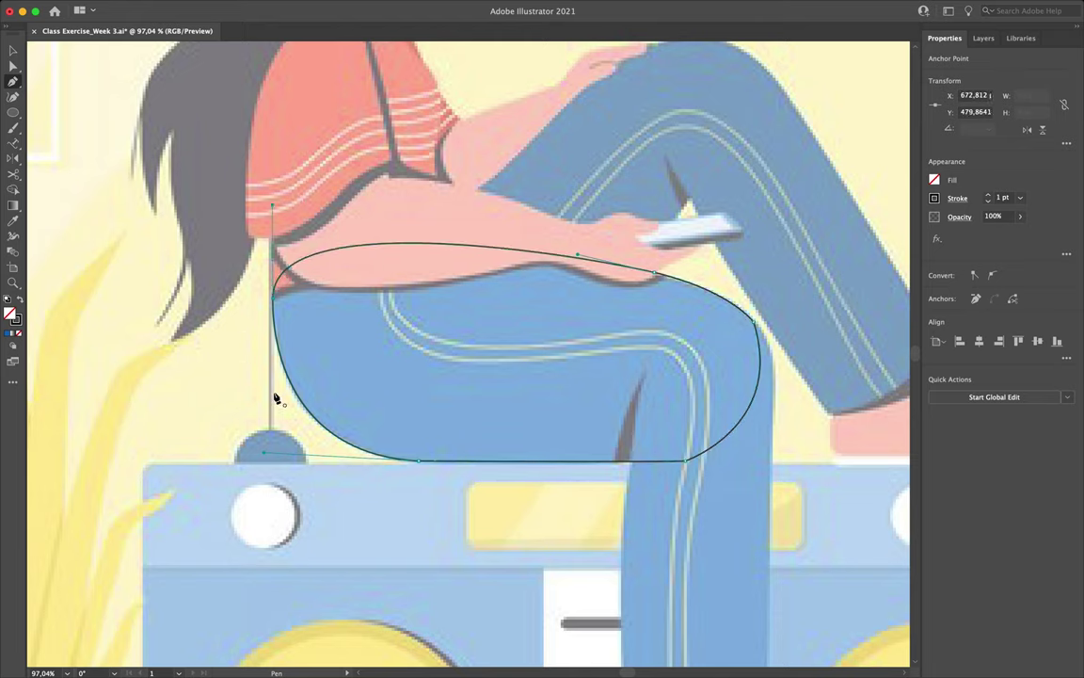
scroll(276, 398, "down", 3)
scroll(275, 398, "right", 3)
scroll(276, 398, "up", 1)
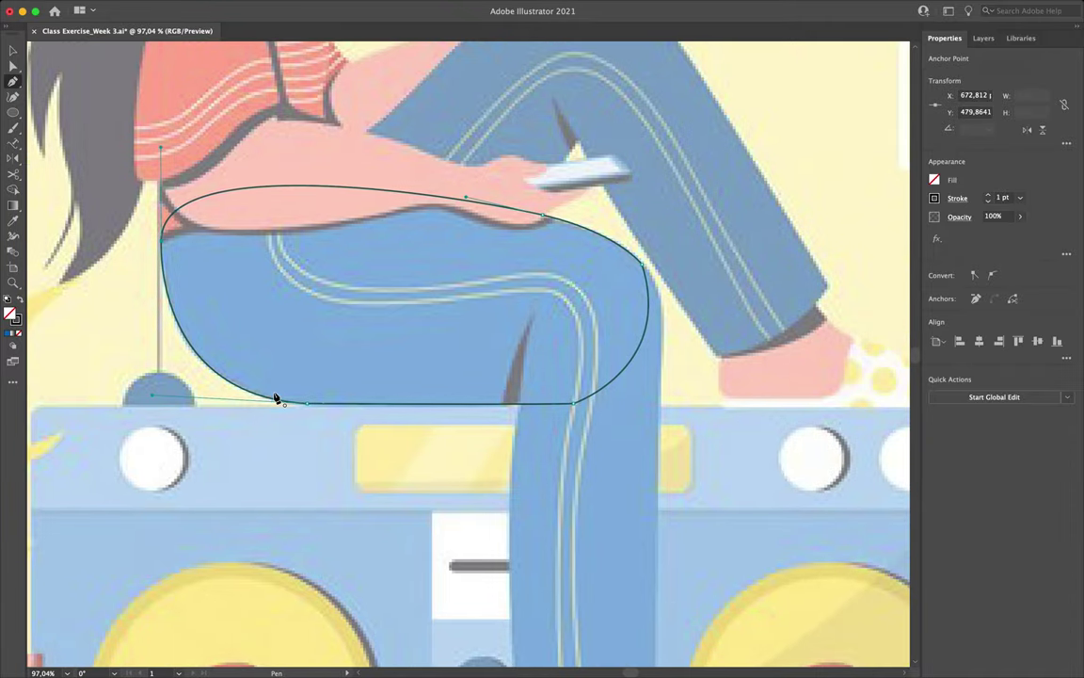
key("v")
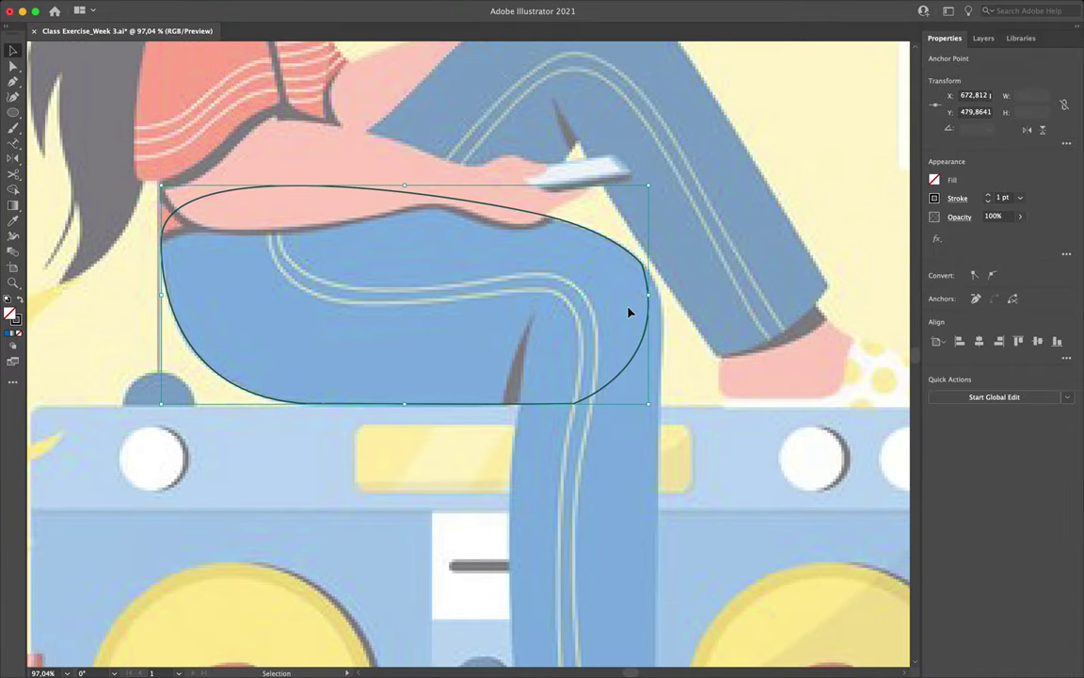
Step: Show Front Shin again, move the thigh's lower knee corner towards the shin's front edge, and bend the kneecap curve to follow it
left_click(982, 38)
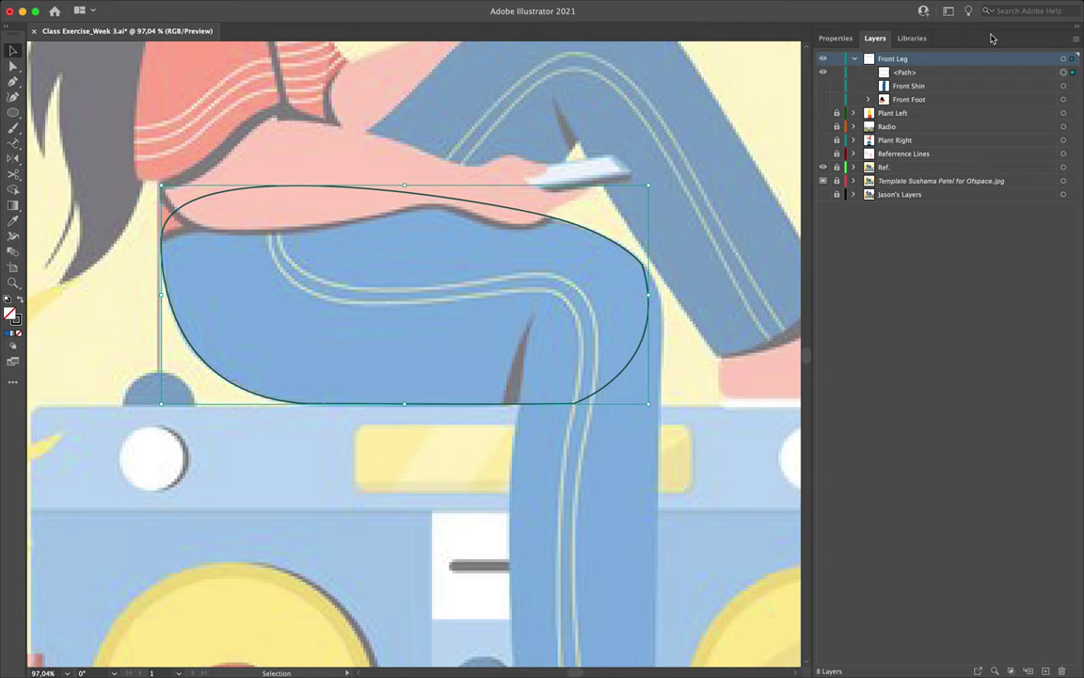
left_click(823, 88)
scroll(720, 165, "down", 2)
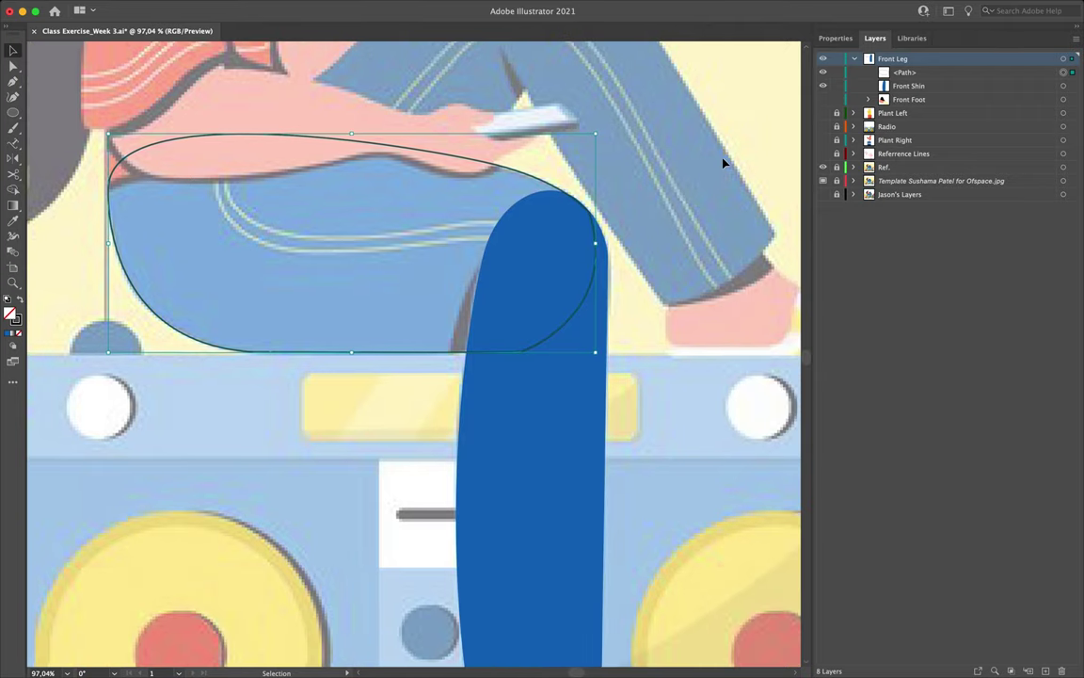
scroll(624, 223, "up", 5)
scroll(626, 222, "up", 2)
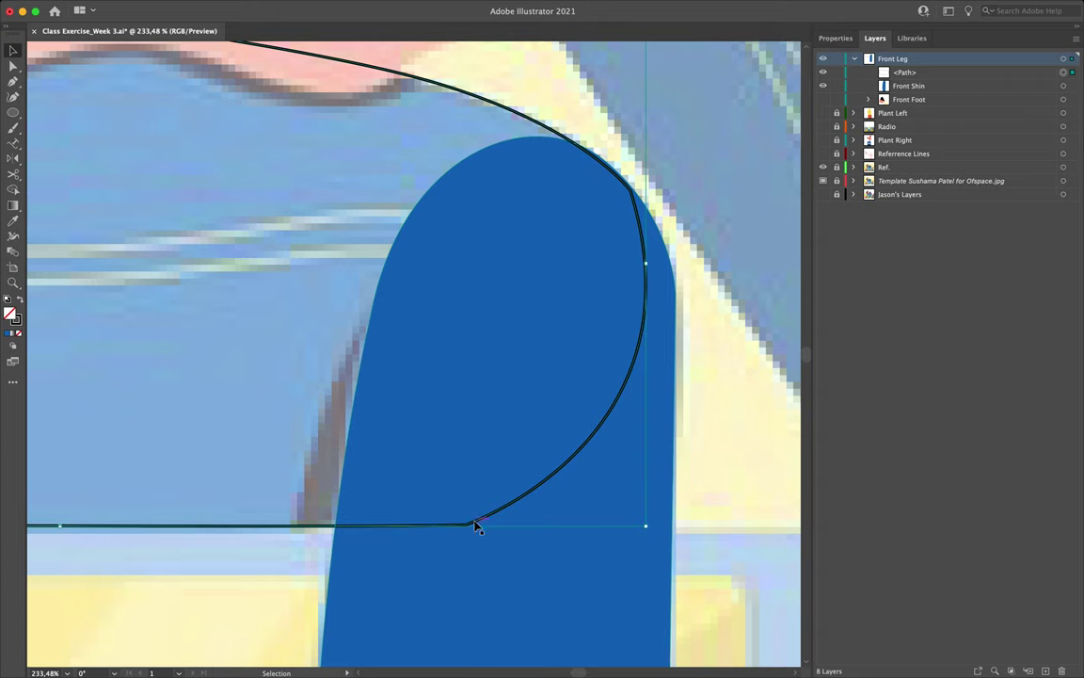
key("a")
left_click_drag(473, 525, 624, 525)
left_click_drag(708, 441, 720, 294)
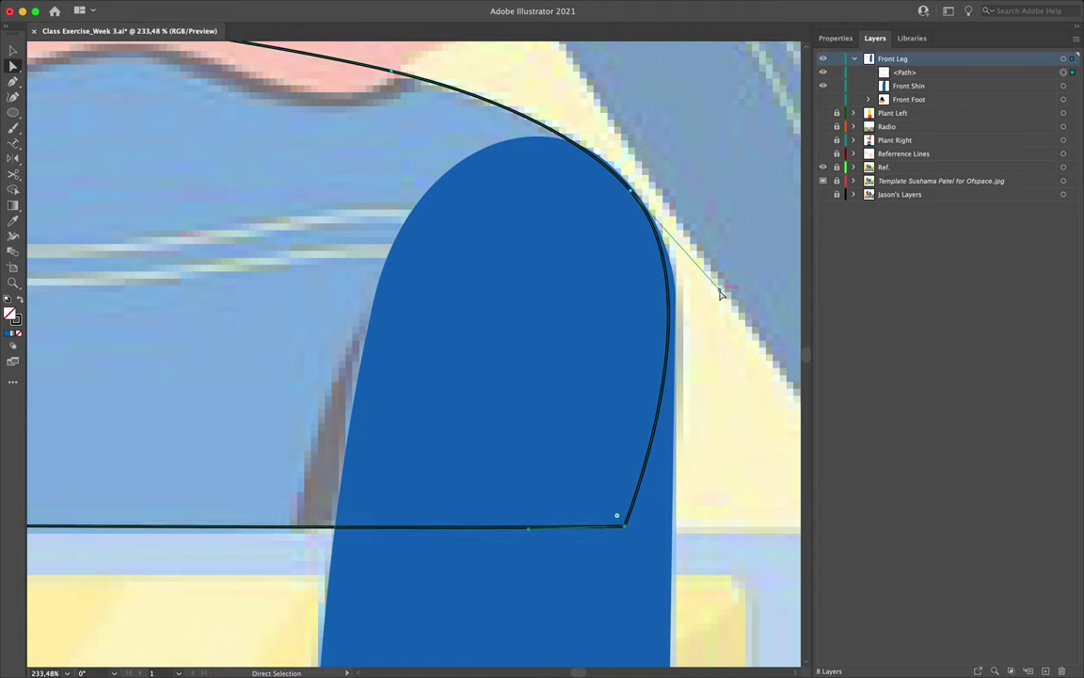
Step: Round the thigh's lower knee corner into a broad curve overlapping the top of the shin
scroll(720, 294, "left", 5)
scroll(720, 293, "down", 2)
left_click_drag(727, 482, 532, 243)
scroll(424, 387, "left", 4)
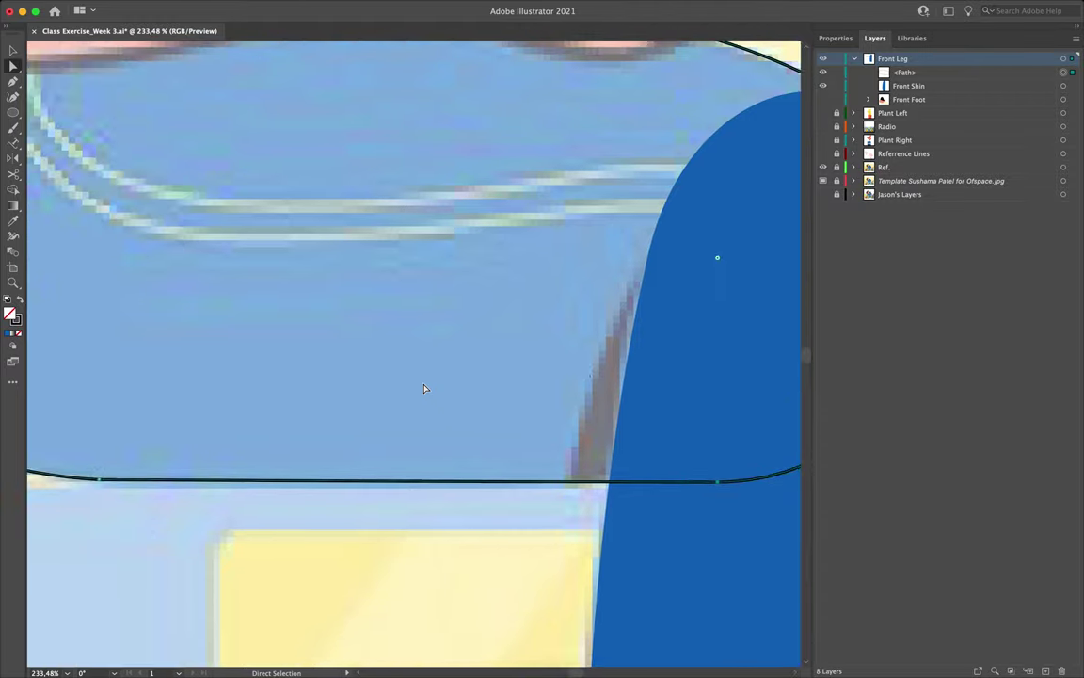
scroll(424, 387, "down", 3)
scroll(381, 467, "right", 3)
scroll(381, 466, "up", 2)
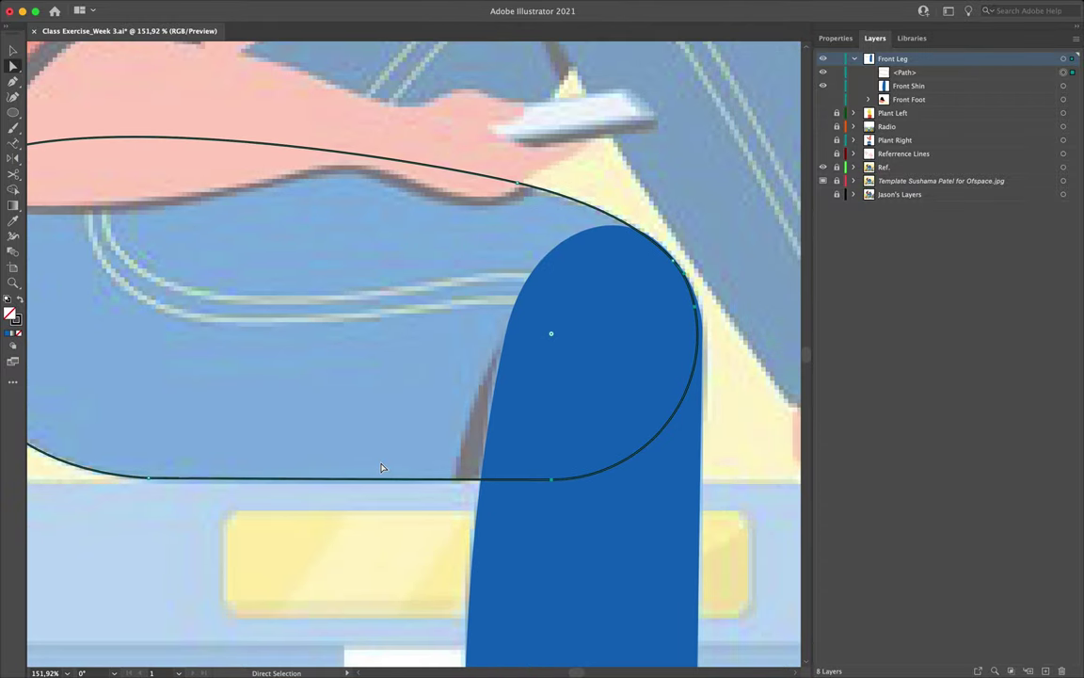
scroll(471, 229, "down", 3)
scroll(467, 233, "left", 3)
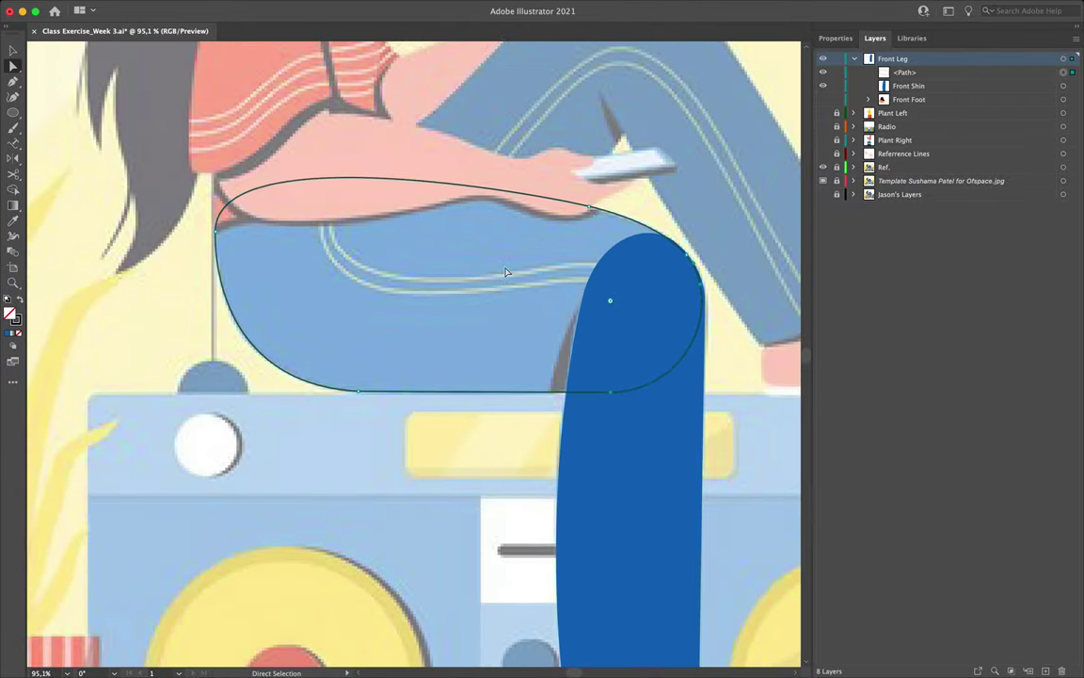
Step: Nudge the thigh's kneecap anchor slightly outwards to match the edge of the shin shape
scroll(506, 272, "up", 10)
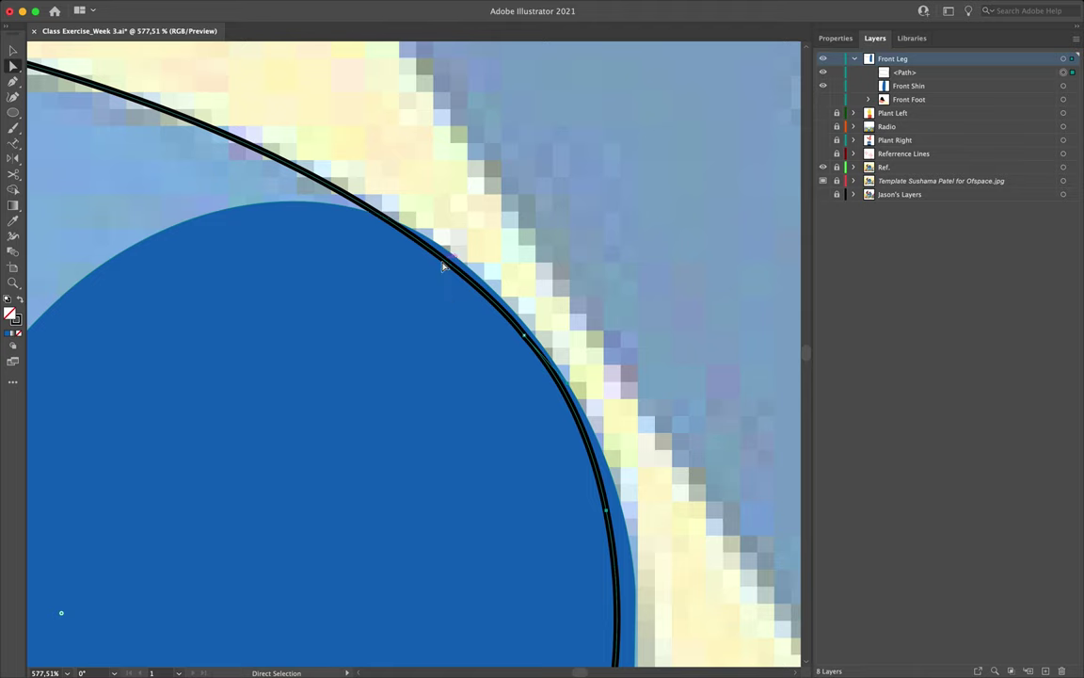
left_click_drag(523, 335, 533, 337)
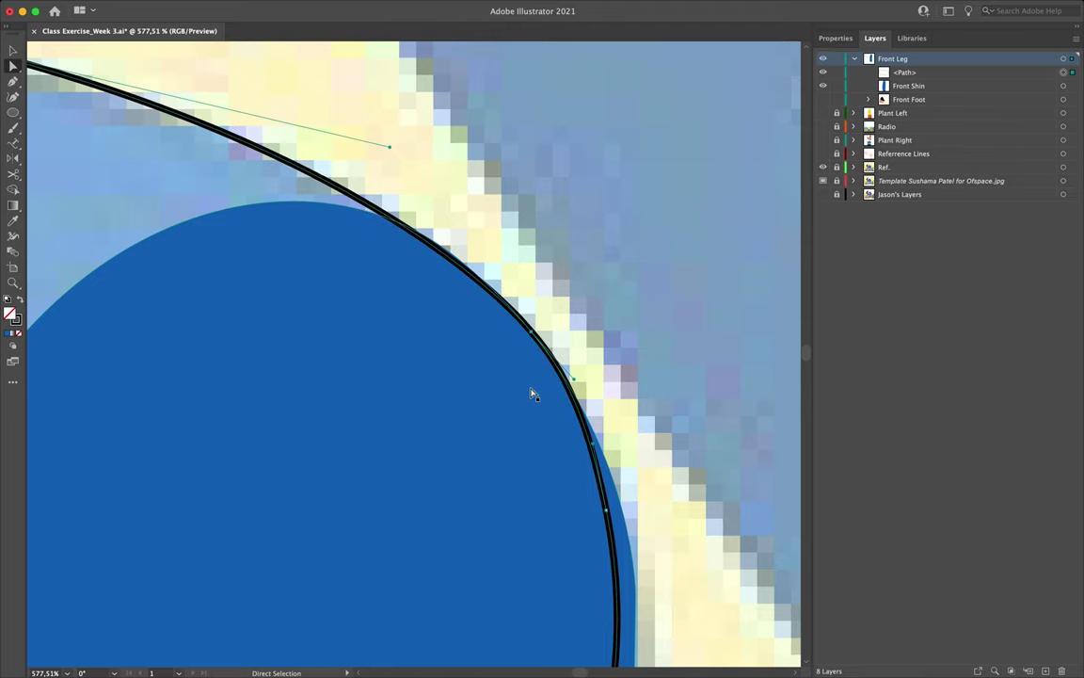
scroll(531, 398, "down", 10)
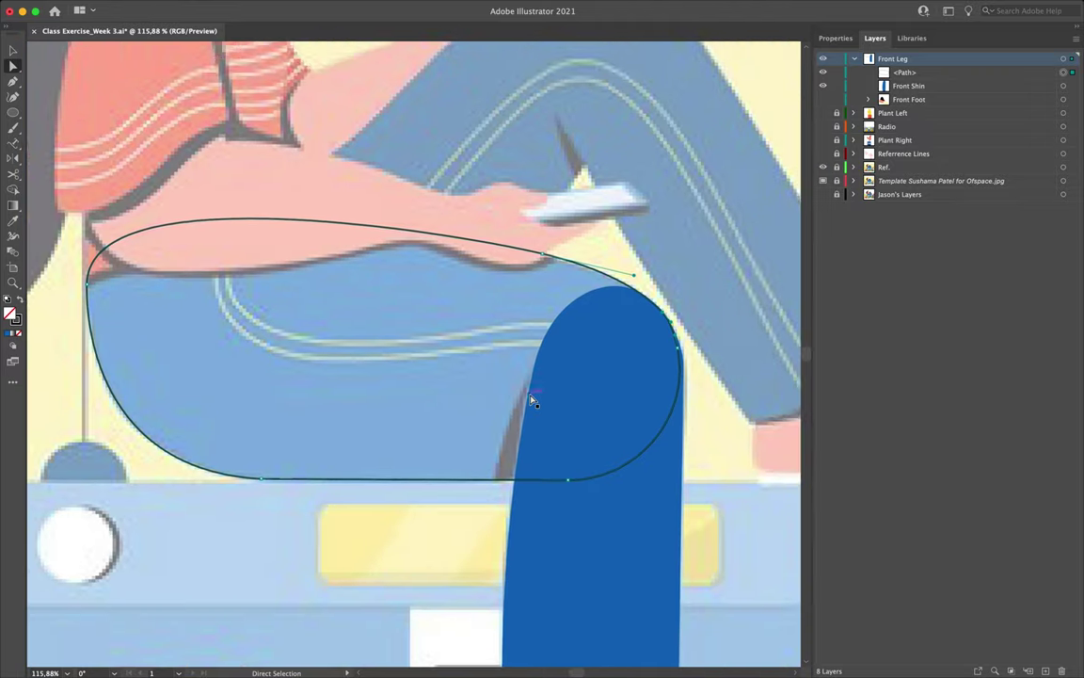
scroll(531, 401, "down", 3)
scroll(527, 403, "up", 2)
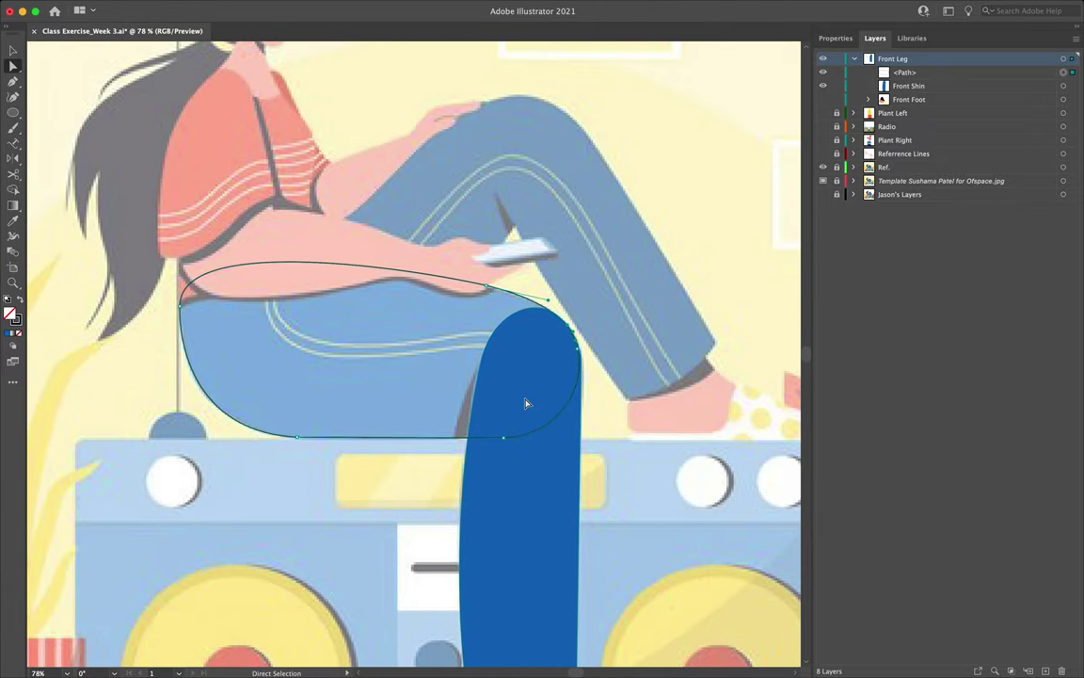
Step: Fill the thigh shape with the blue sampled from the Front Shin, leaving it without a stroke
key("v")
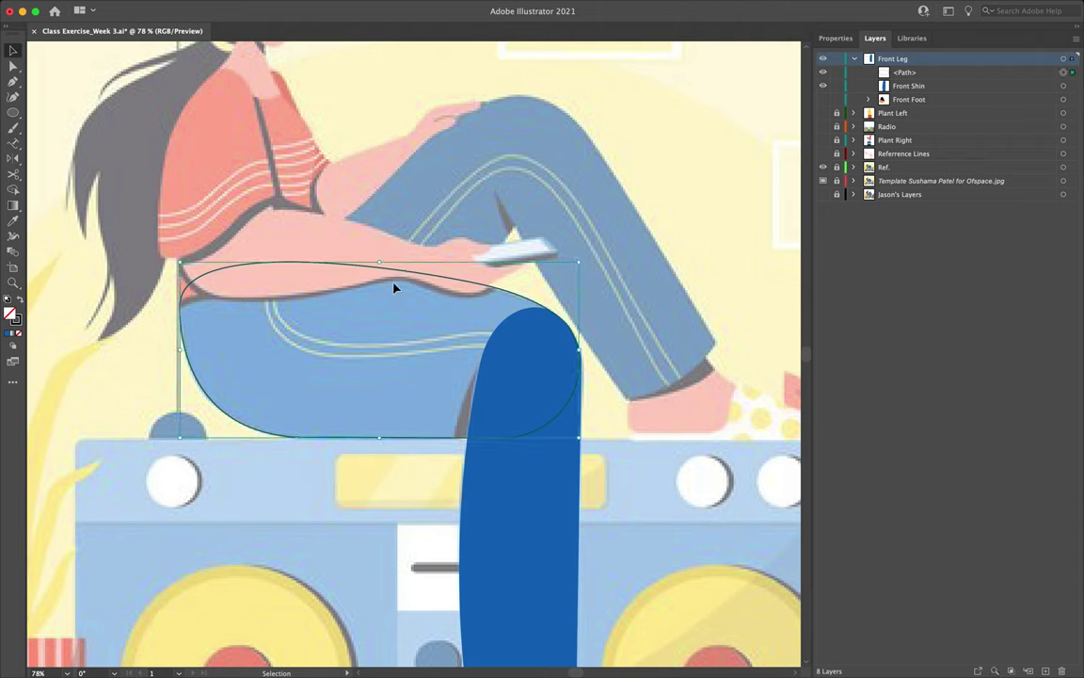
key("i")
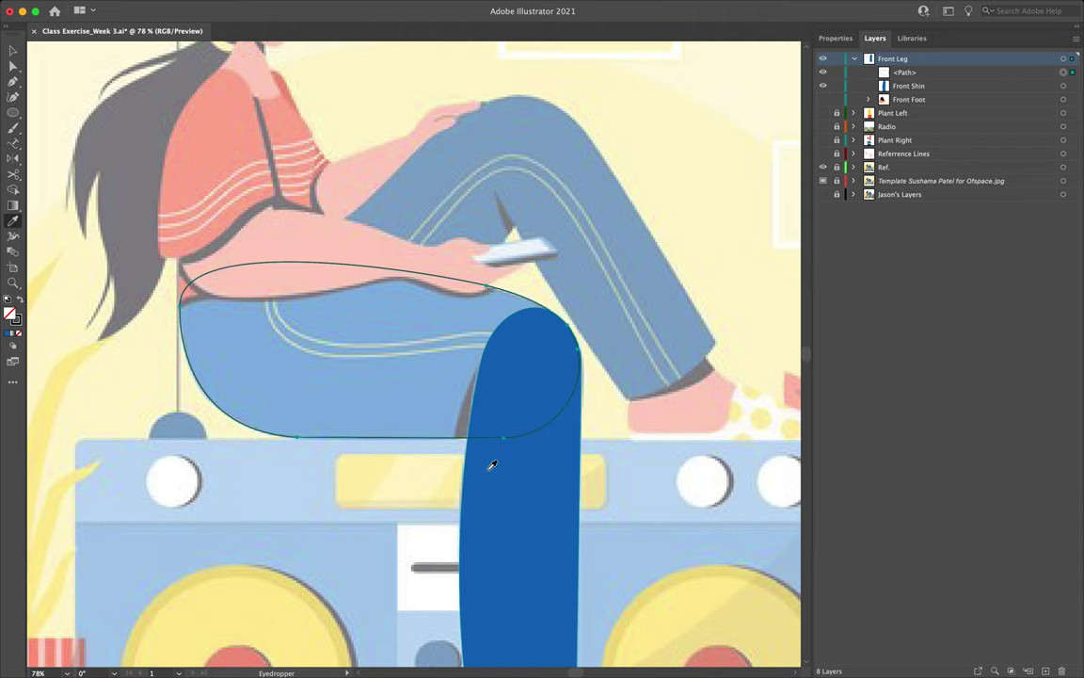
left_click(530, 485)
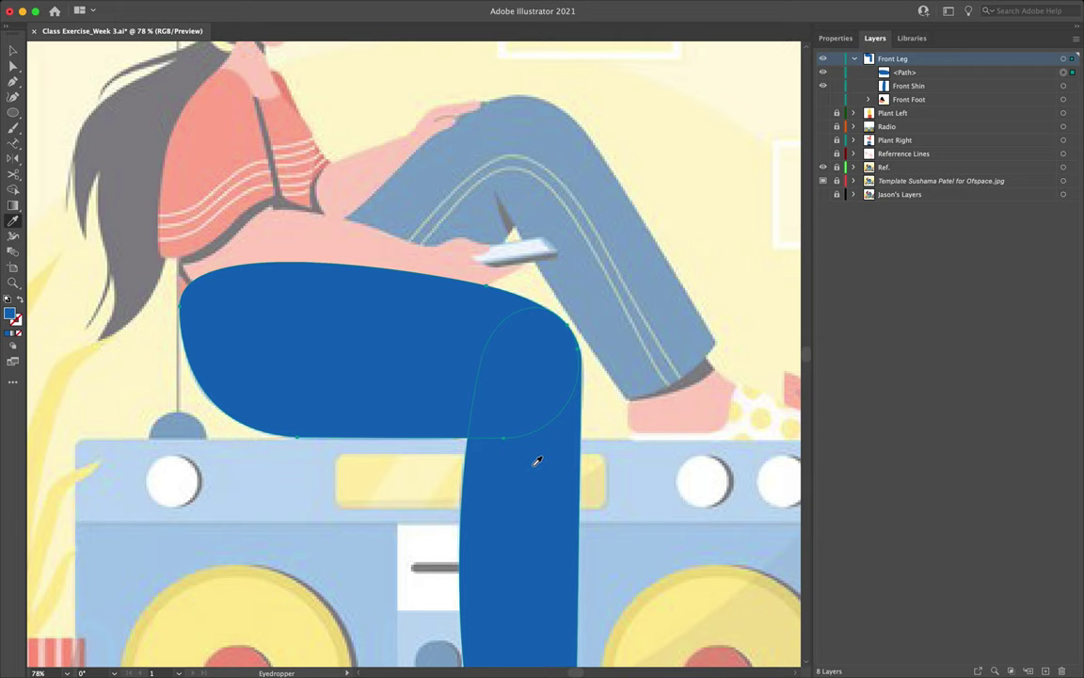
key("v")
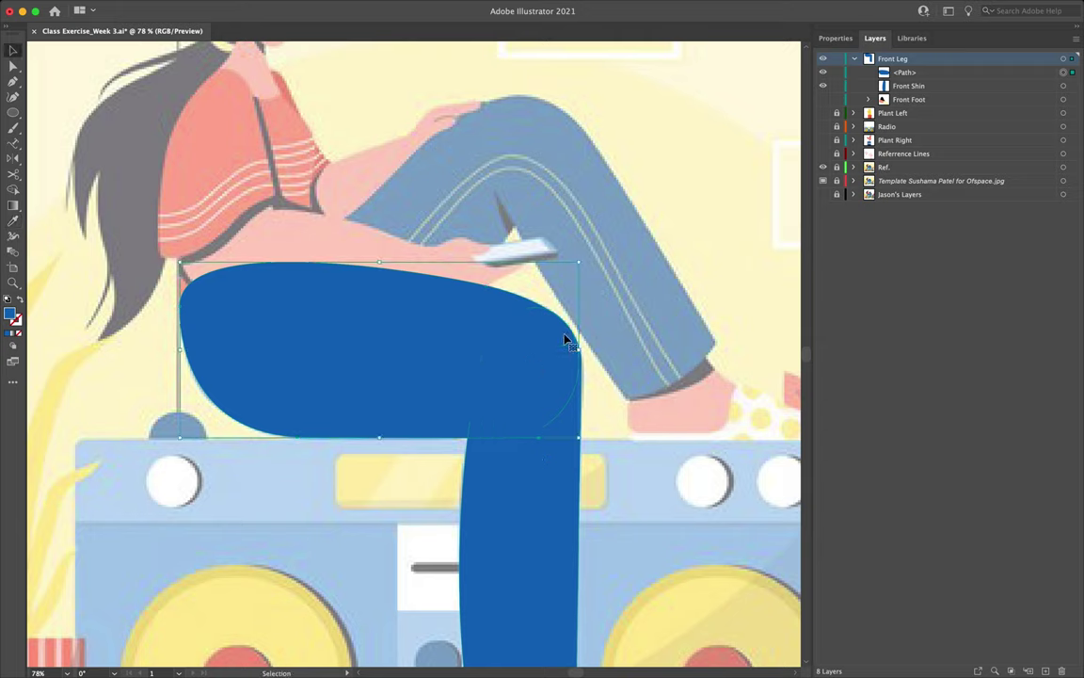
Step: Set the Front Leg layer's colour to Light Red, with the thigh and Front Shin selected to check their outlines
left_click(503, 426, "shift")
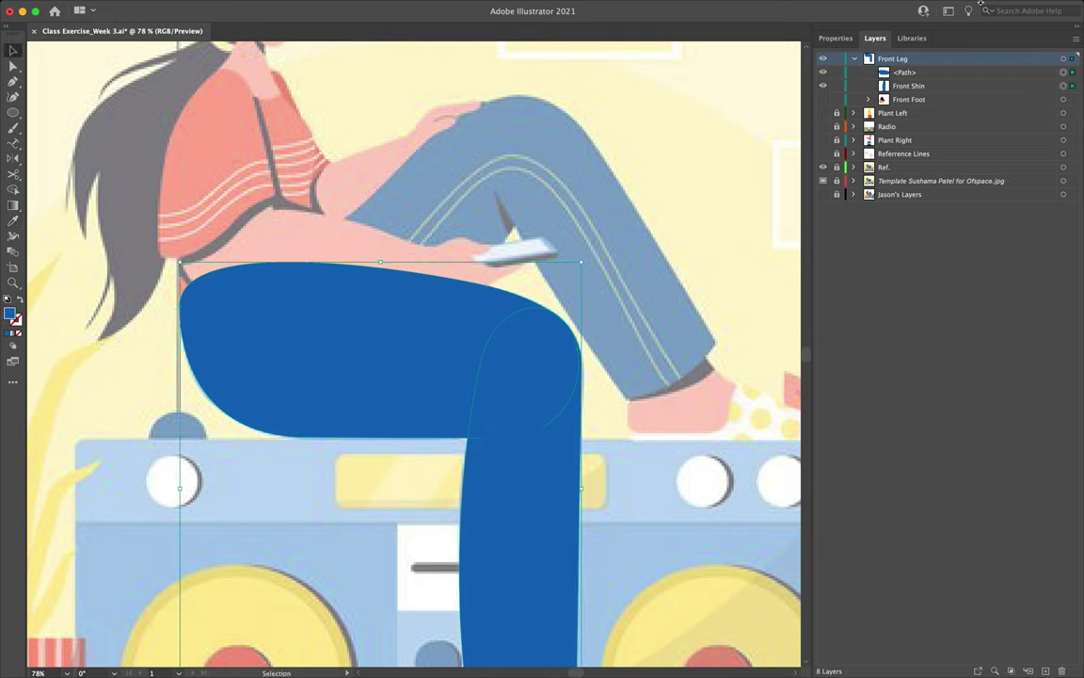
double_click(799, 62)
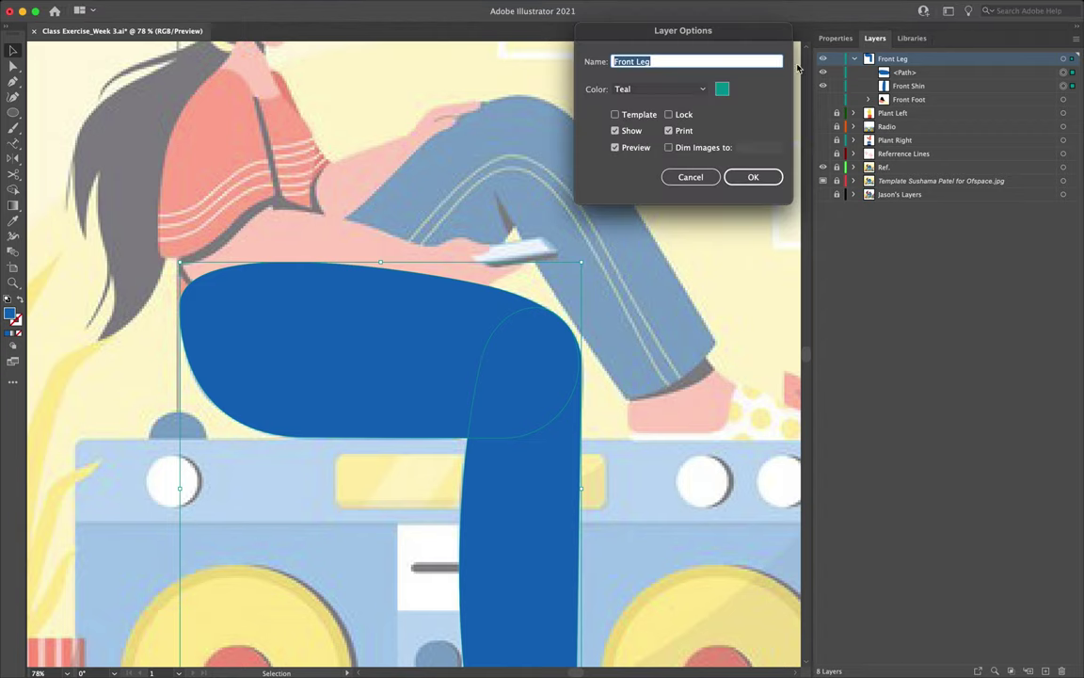
left_click(699, 87)
left_click(659, 133)
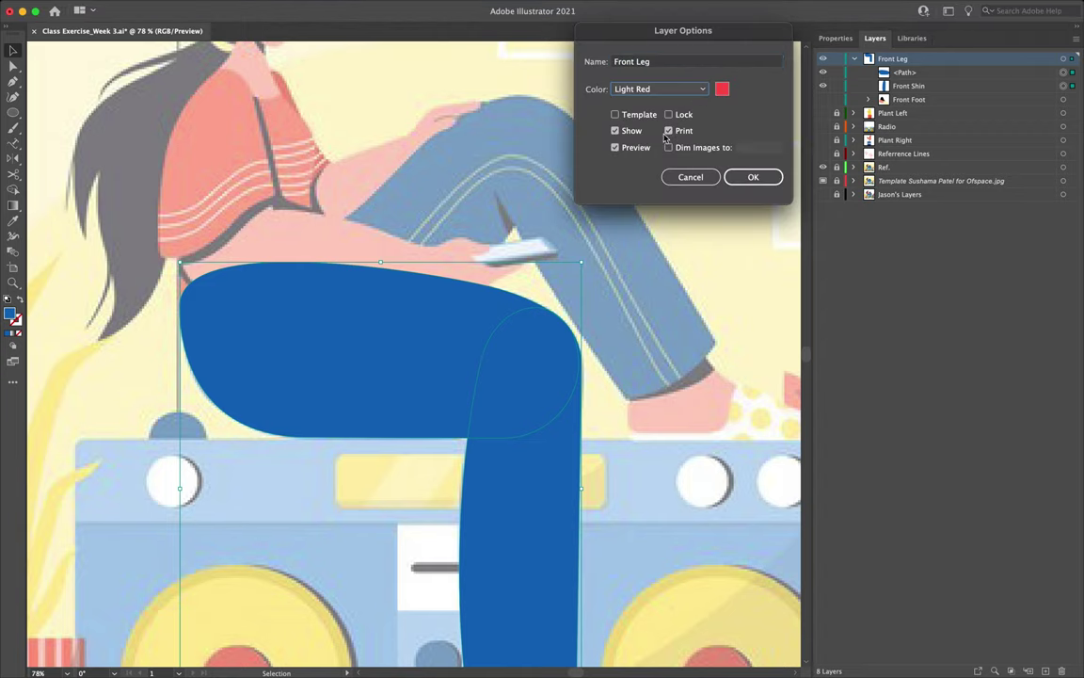
left_click(750, 176)
scroll(510, 383, "up", 5)
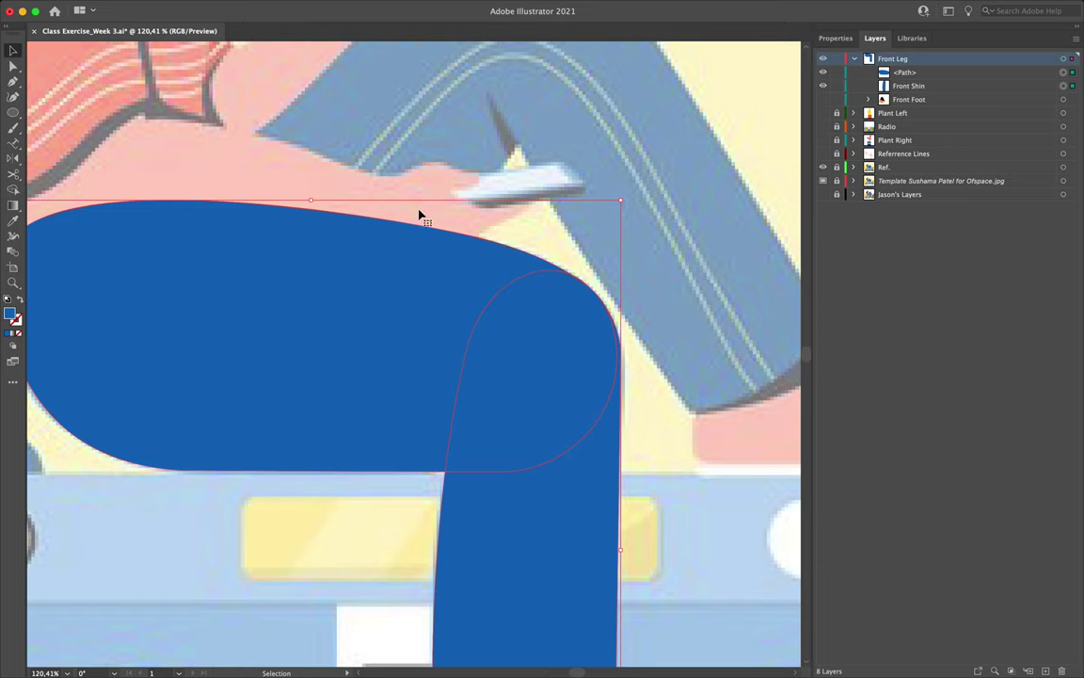
Step: Hide Front Shin and move the blue thigh sideways off the reference knee to uncover the dark crease behind it
left_click(823, 86)
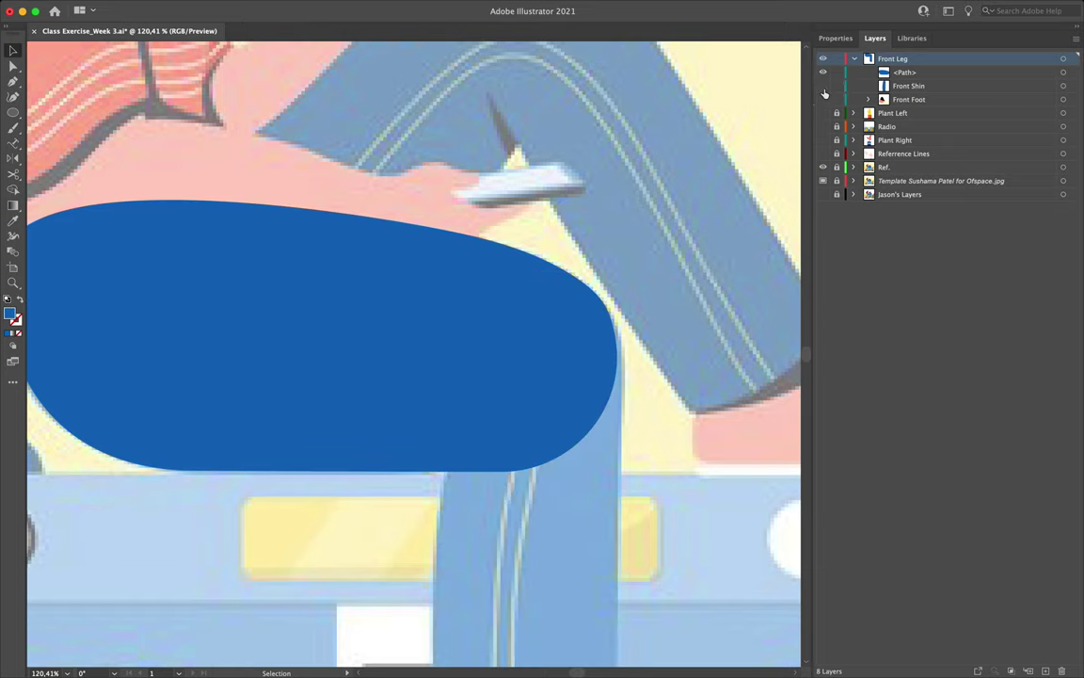
scroll(649, 245, "down", 3)
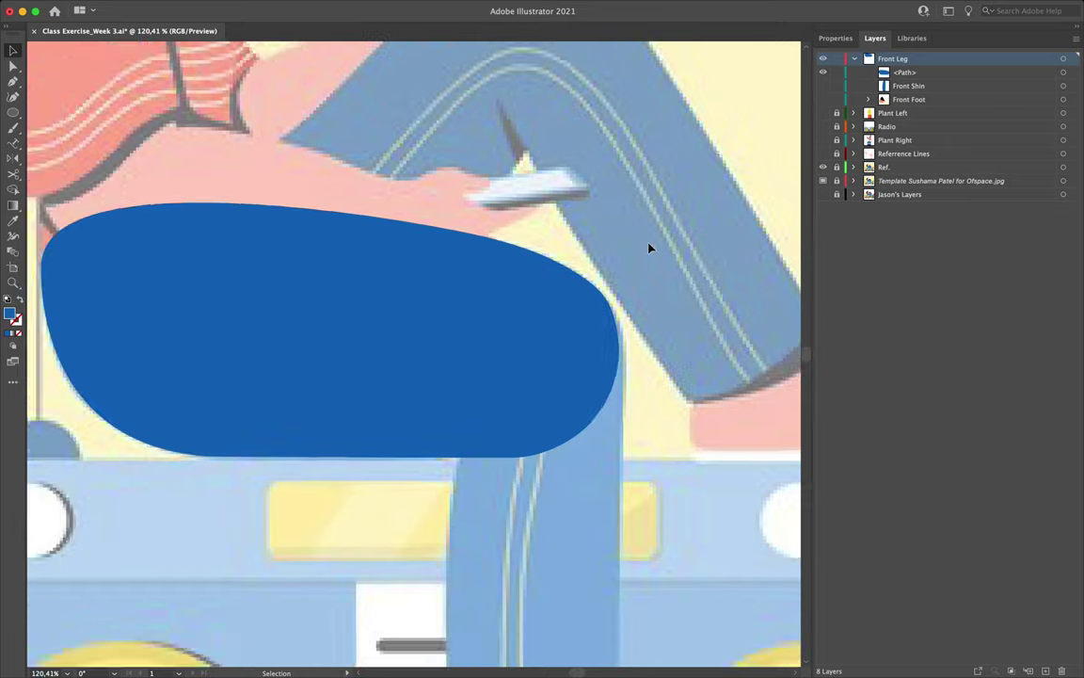
left_click_drag(496, 326, 222, 340)
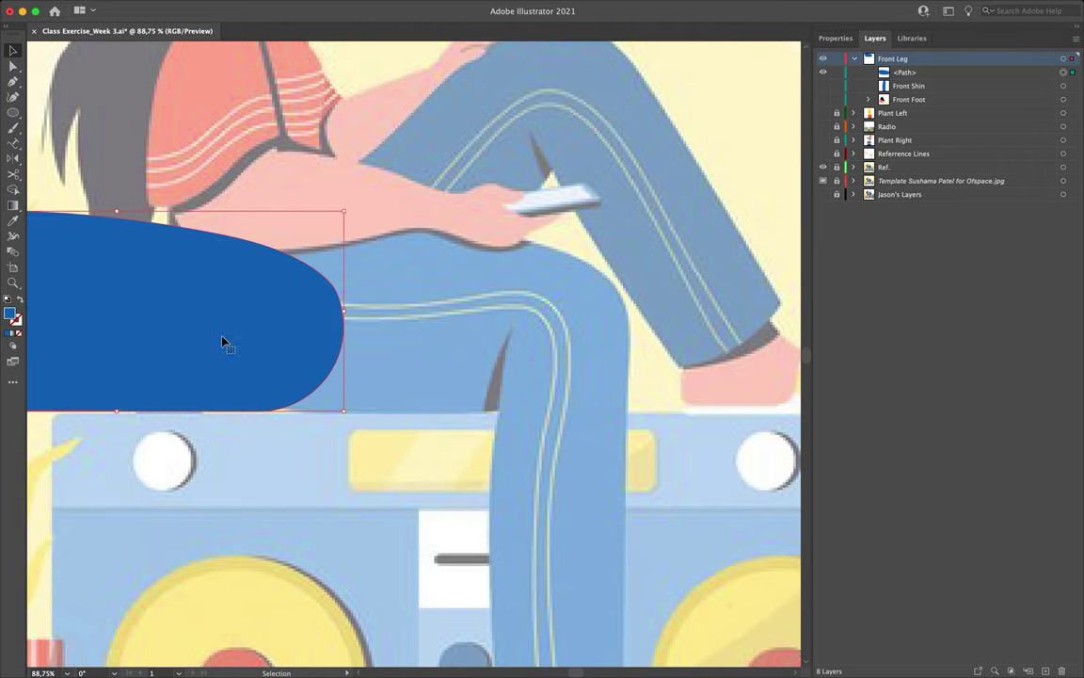
scroll(359, 346, "left", 2)
left_click(478, 342)
Step: Draw a closed, black-filled knee shadow shape with the Pen tool, following the reference crease and extending past the kneecap
key("p")
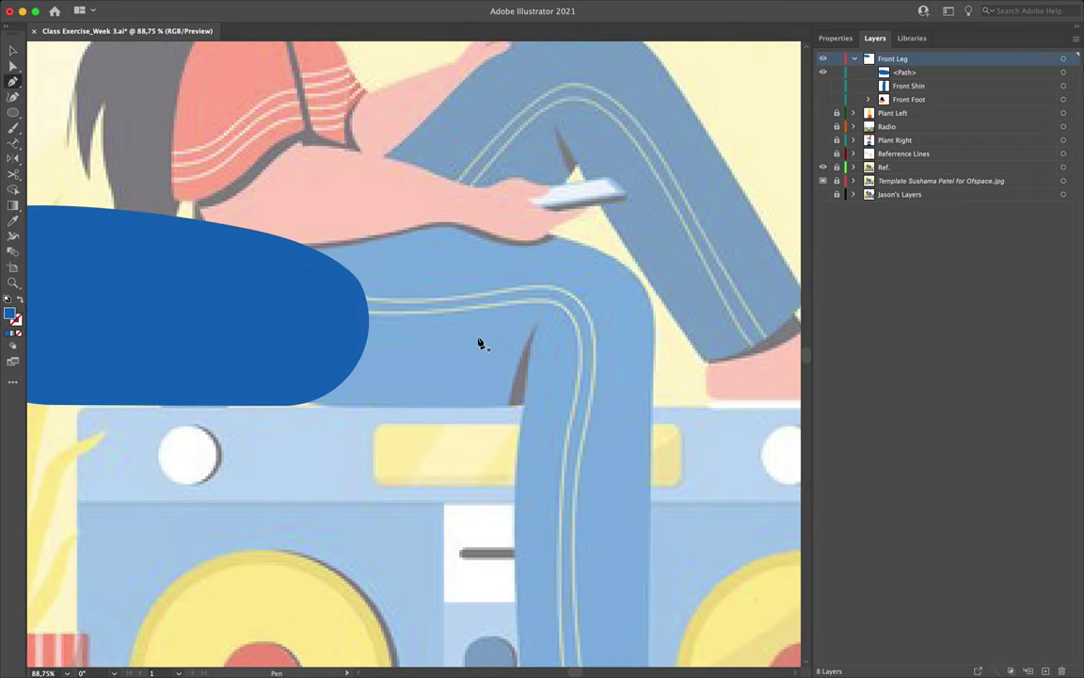
left_click(834, 39)
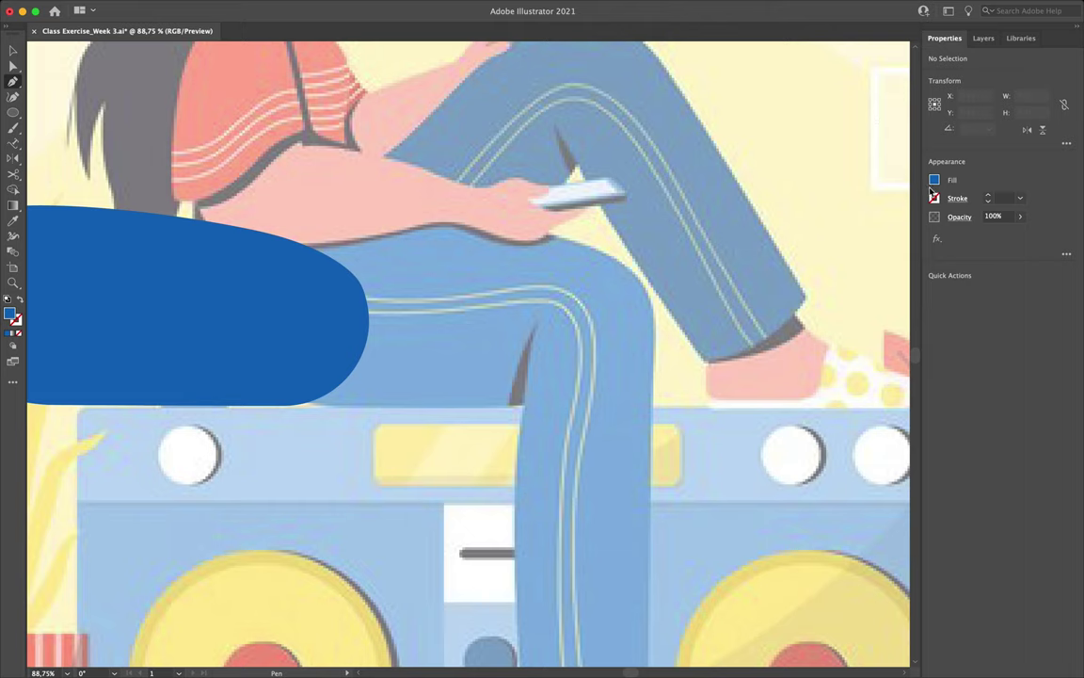
left_click(934, 182)
left_click(821, 226)
left_click(981, 159)
left_click(509, 406)
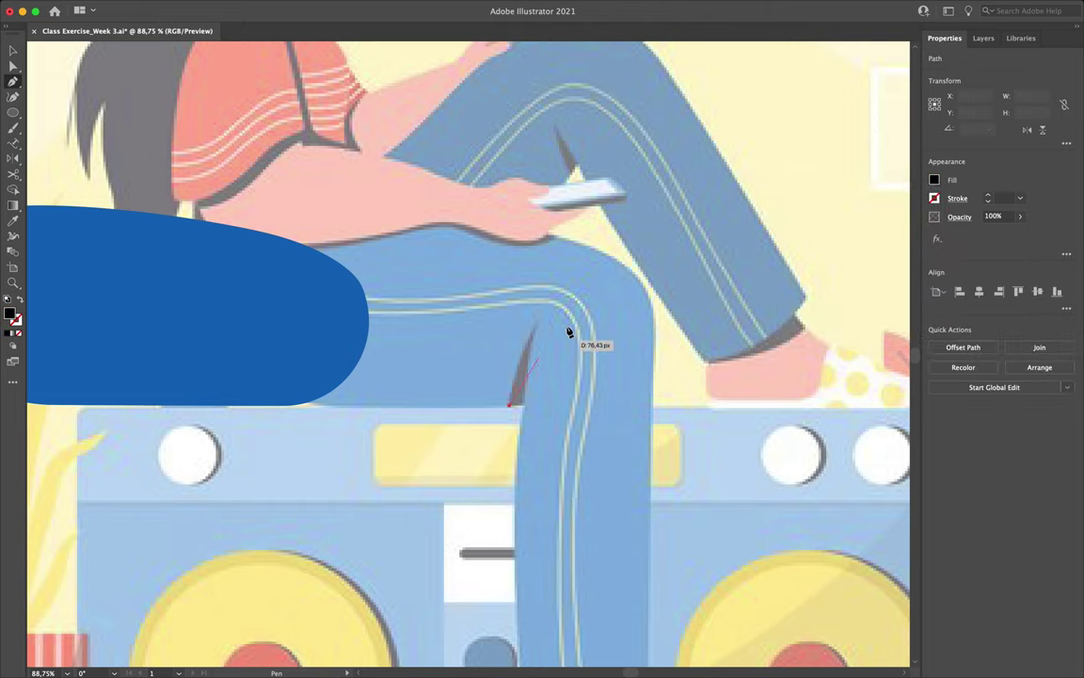
left_click_drag(601, 275, 682, 250)
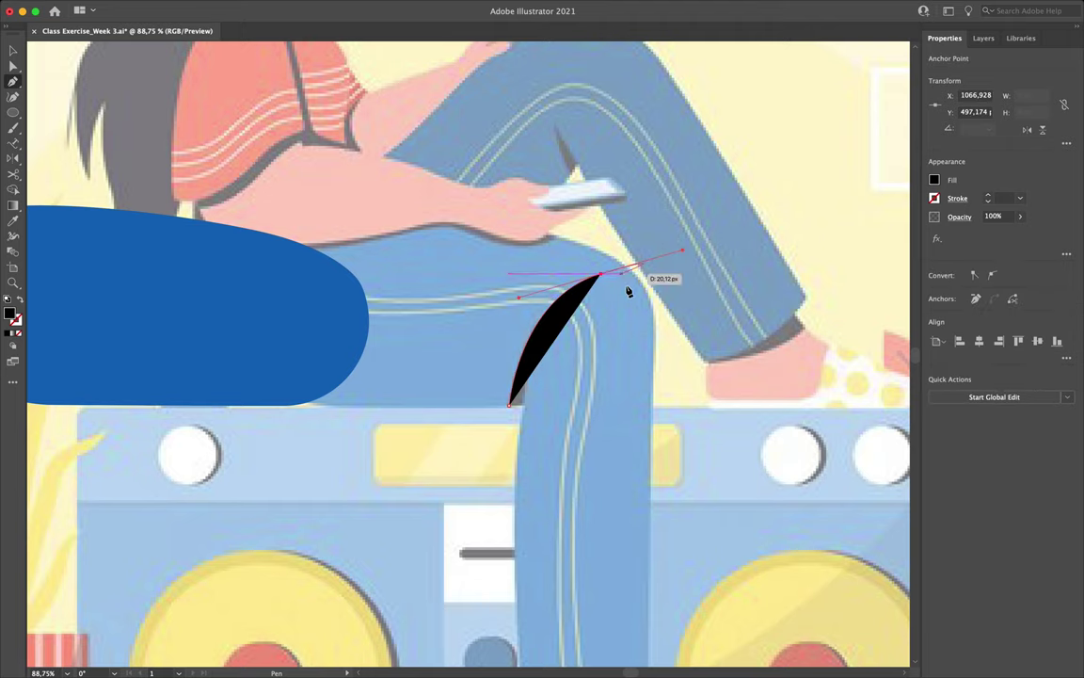
left_click_drag(654, 410, 624, 412)
left_click(509, 410)
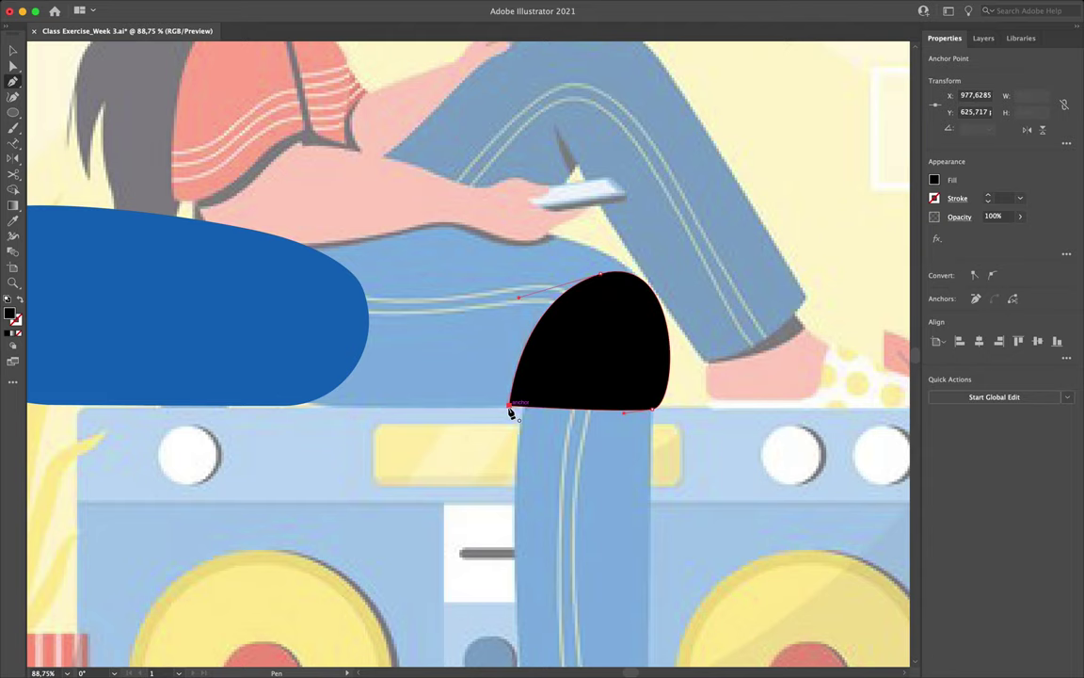
scroll(509, 410, "up", 5)
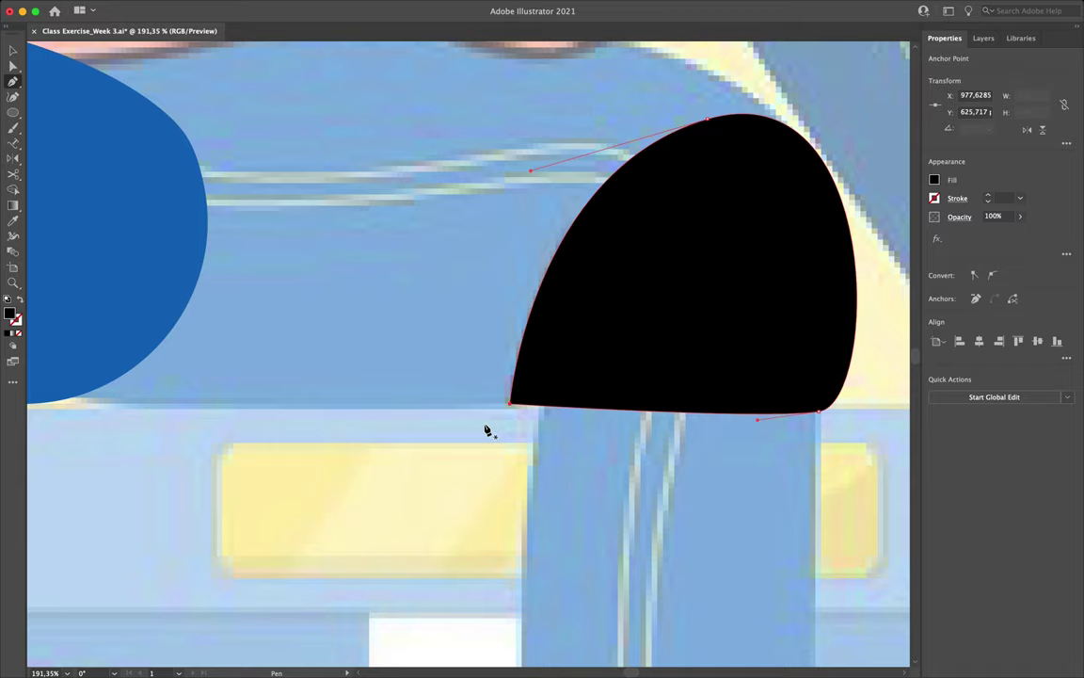
Step: Move the blue thigh back into place over the reference leg, behind the black knee shadow
scroll(485, 430, "down", 5)
key("v")
left_click_drag(342, 363, 508, 361)
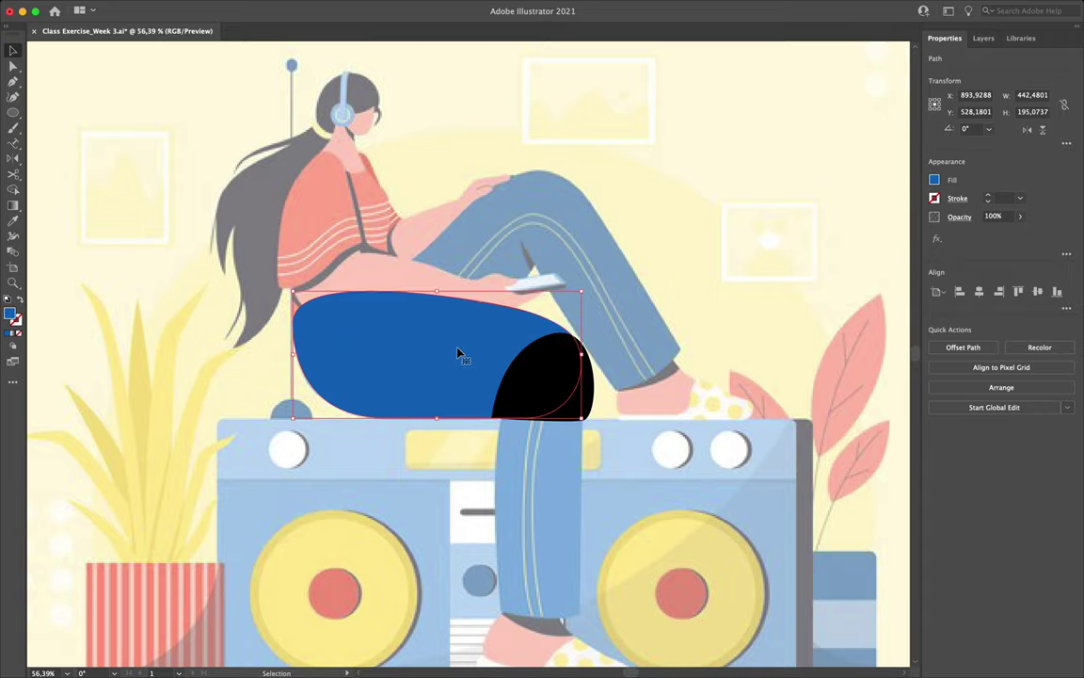
Step: Duplicate the thigh straight above itself, and group the original thigh with the black knee shadow
scroll(459, 354, "up", 3)
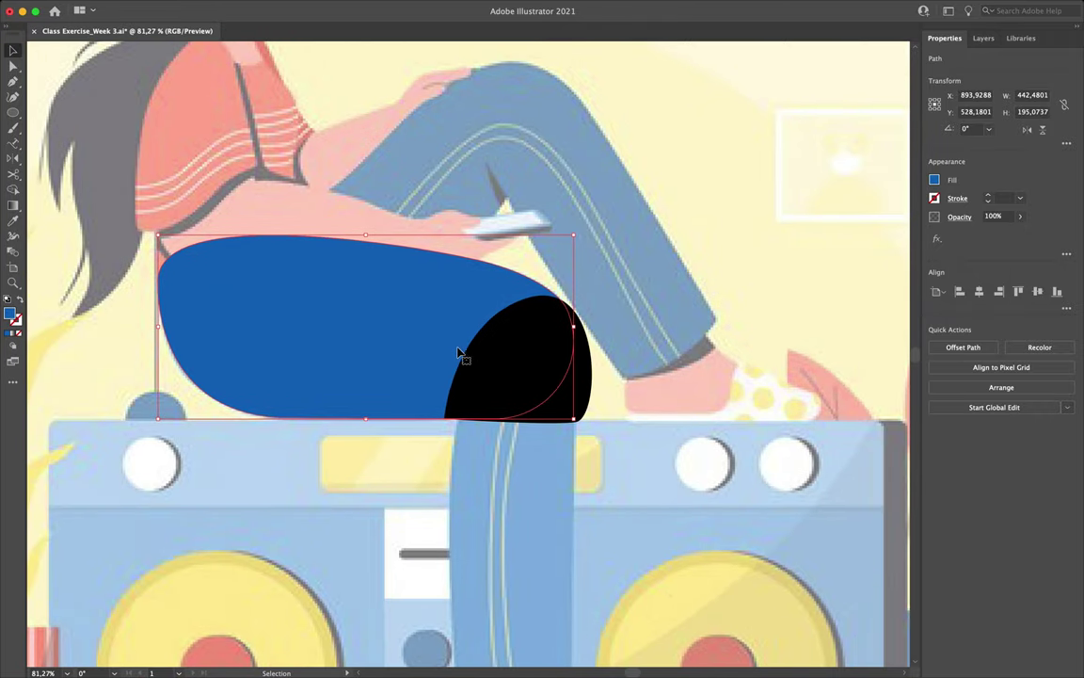
scroll(437, 339, "up", 2)
left_click_drag(407, 359, 442, 152)
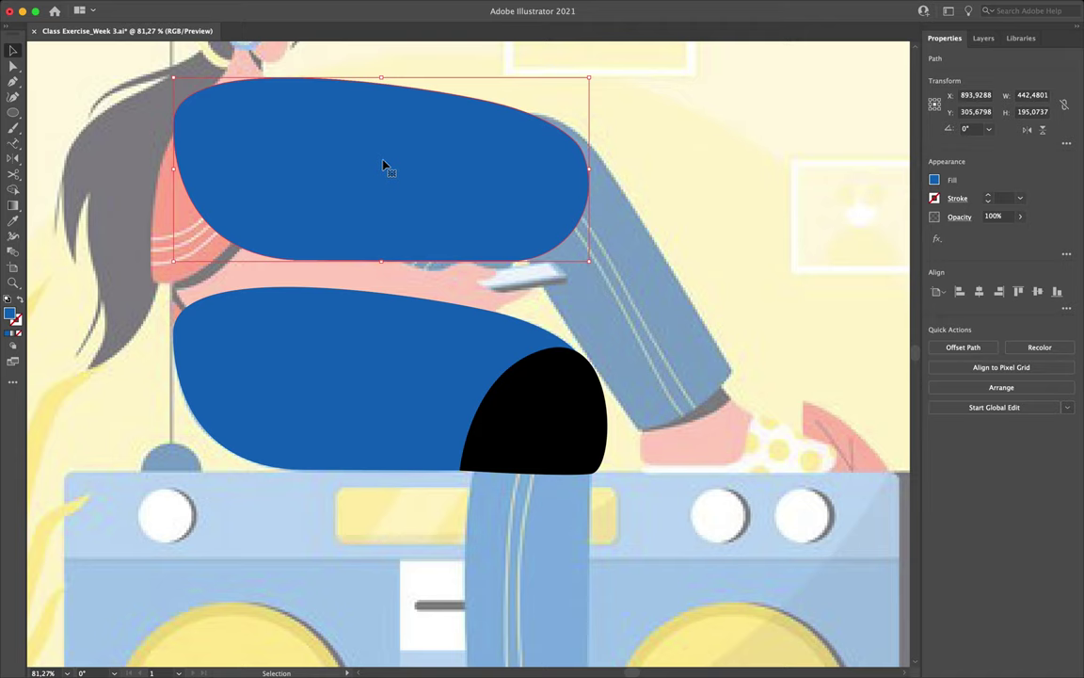
left_click_drag(574, 292, 428, 486)
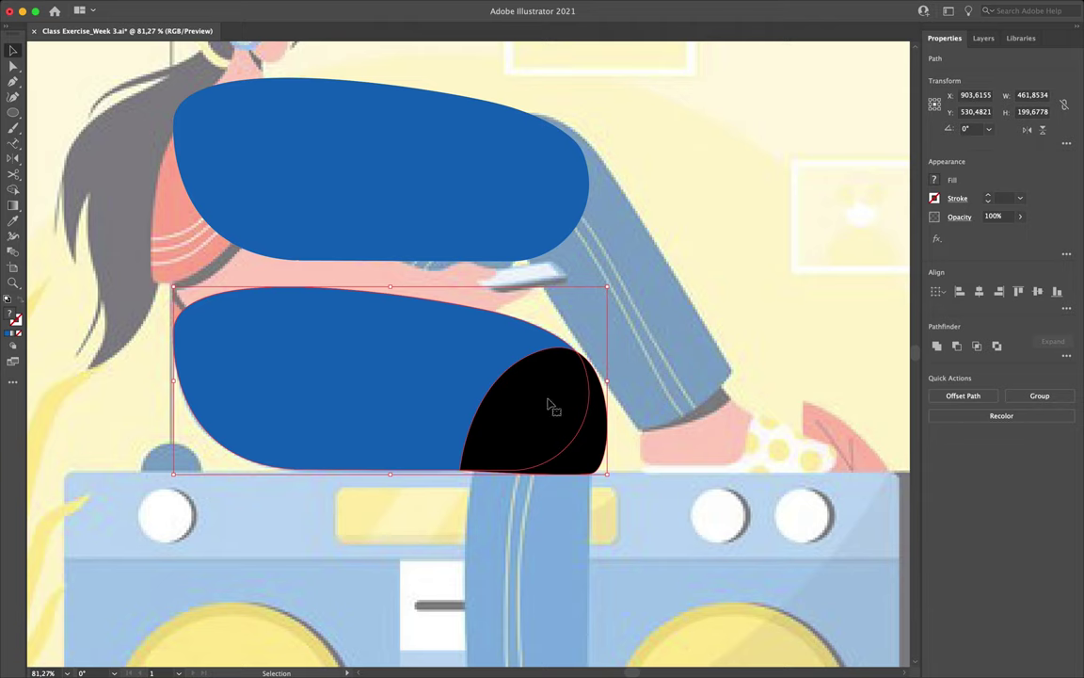
key("super+g")
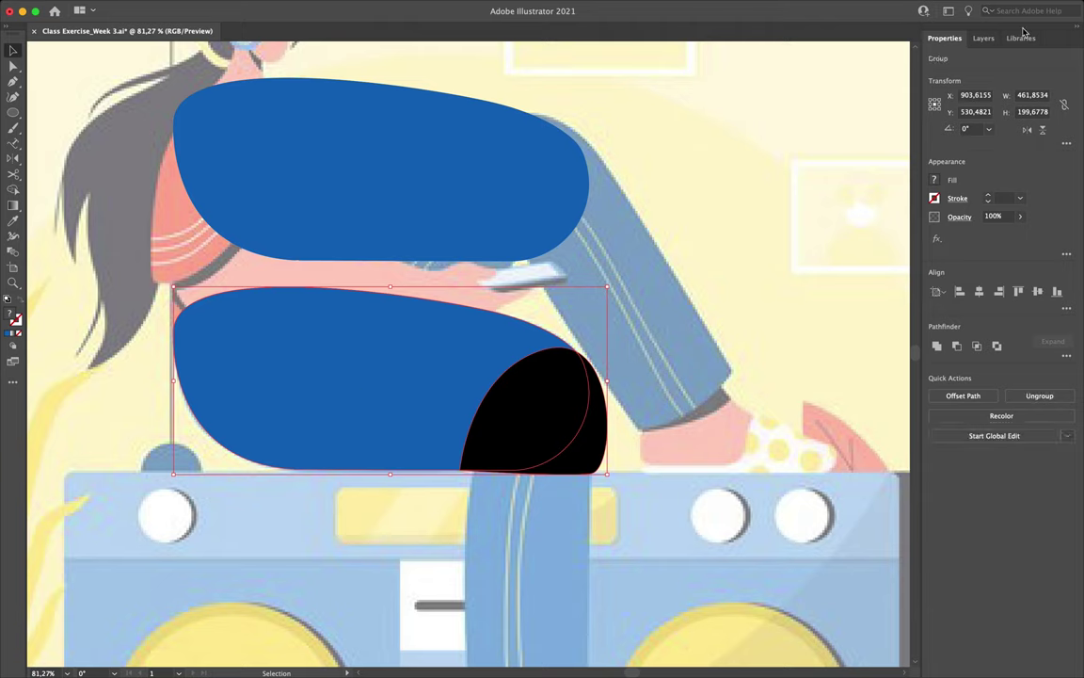
Step: Stack the thigh copy above the group in the Front Leg layer and move it exactly over the original thigh
left_click(983, 38)
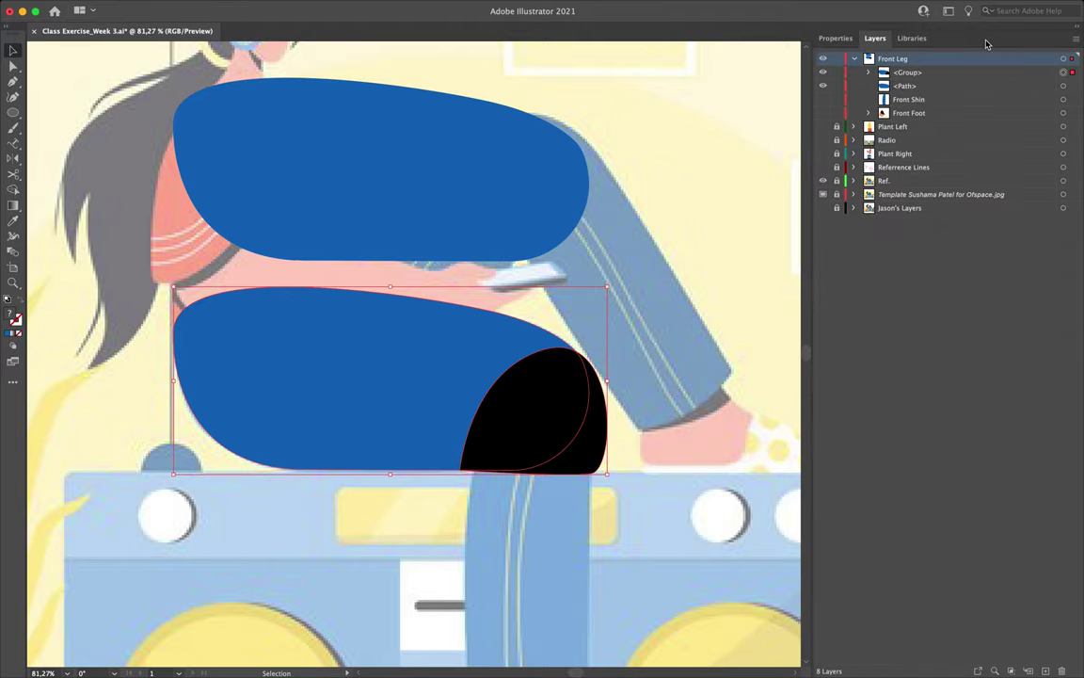
left_click(915, 90)
left_click(496, 158)
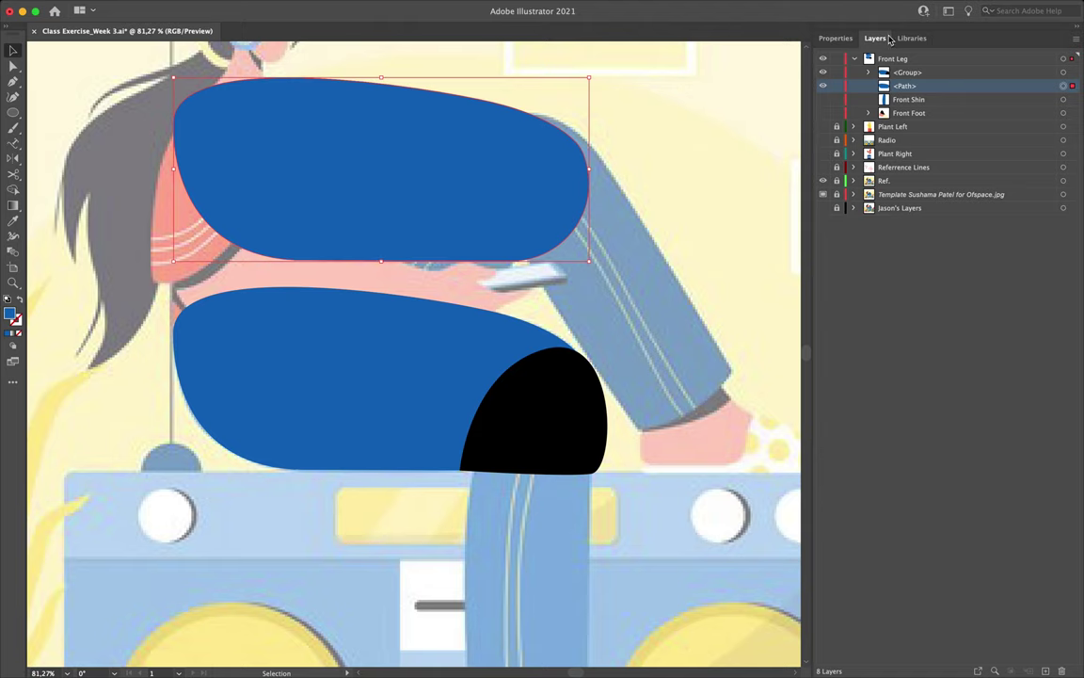
left_click_drag(925, 88, 925, 72)
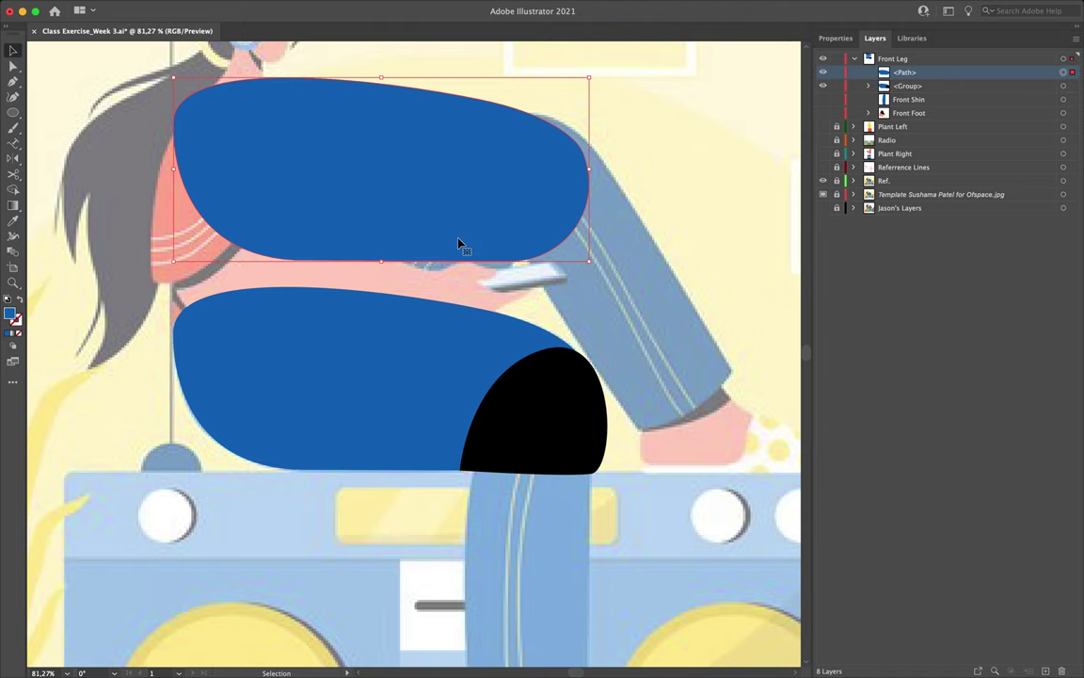
left_click_drag(487, 163, 473, 376)
Step: Make a clipping mask from the thigh copy and the group so the knee shadow is cropped to the thigh outline
left_click_drag(547, 255, 382, 485)
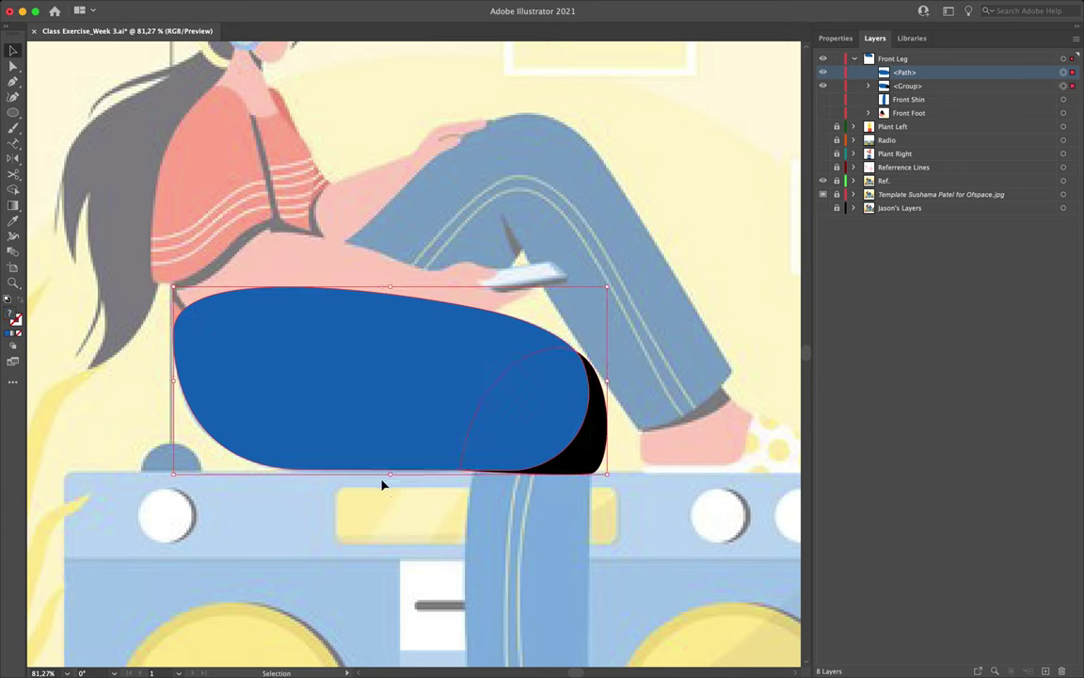
right_click(413, 353)
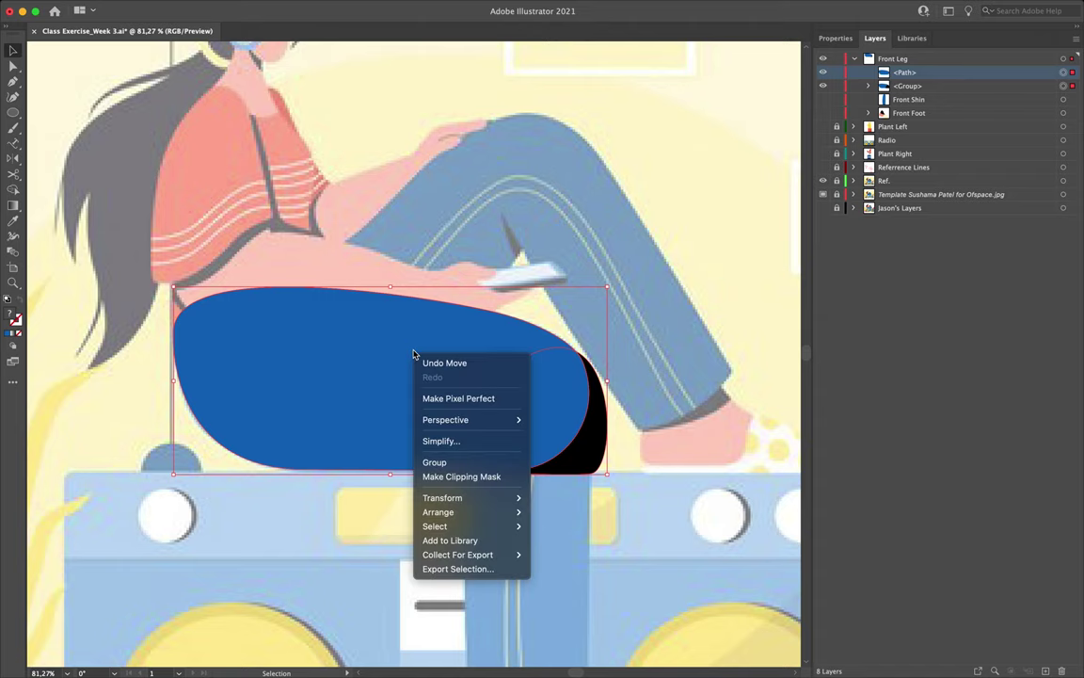
left_click(467, 479)
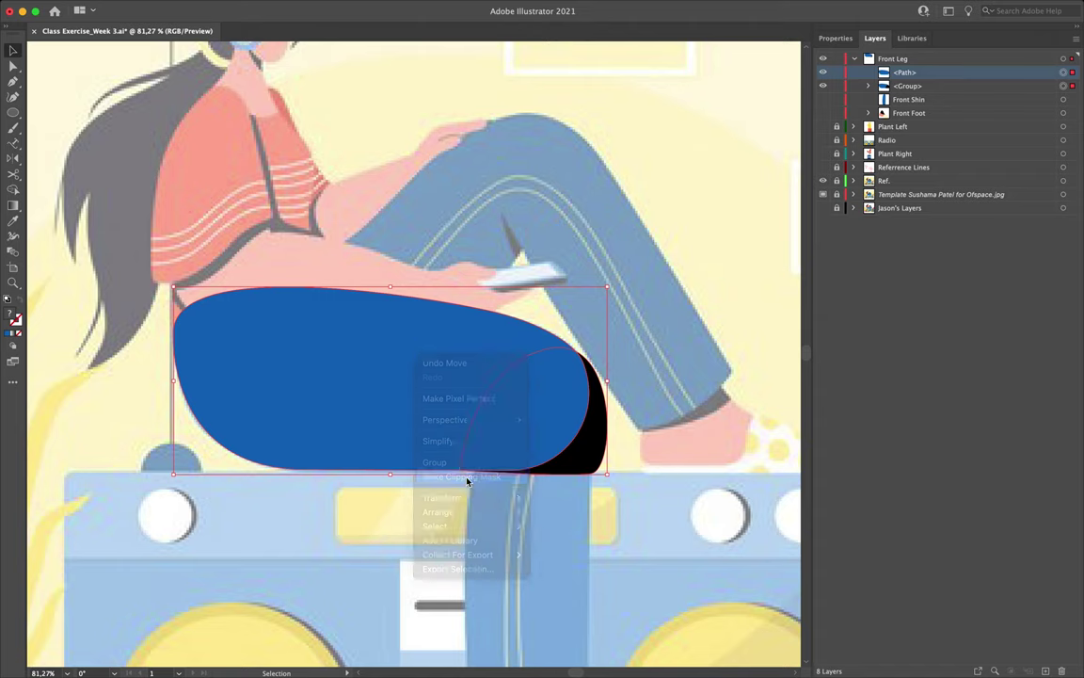
left_click(630, 353)
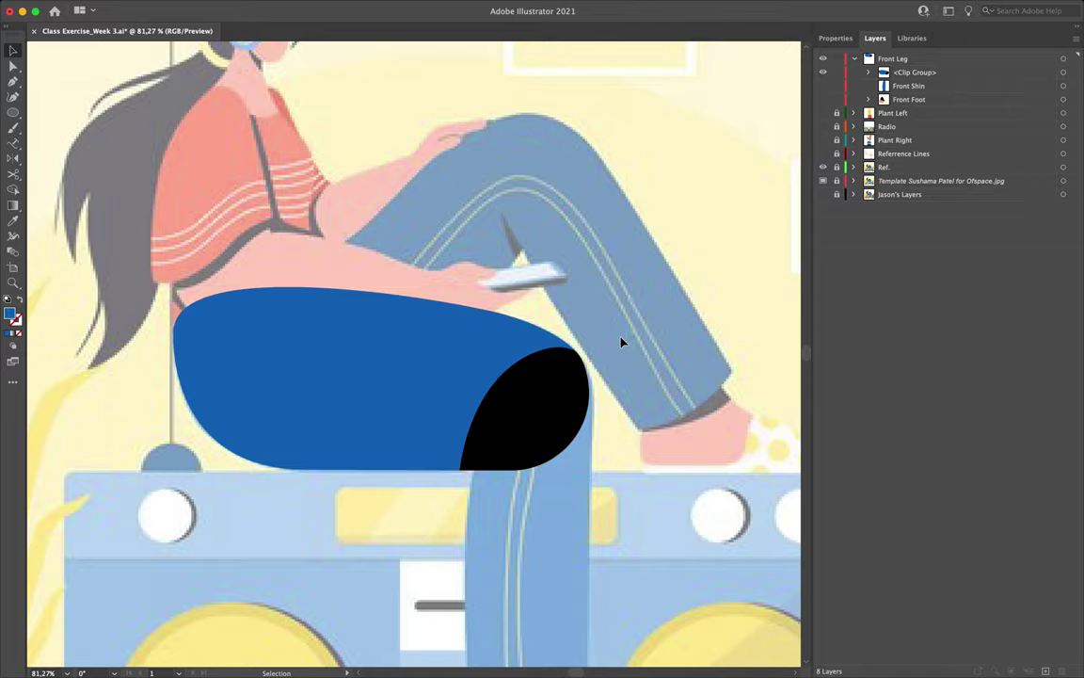
Step: Show Front Shin and Front Foot again, and move Front Shin above the clipped thigh group in the stacking order
scroll(612, 322, "down", 5)
scroll(612, 324, "up", 2)
scroll(612, 325, "right", 2)
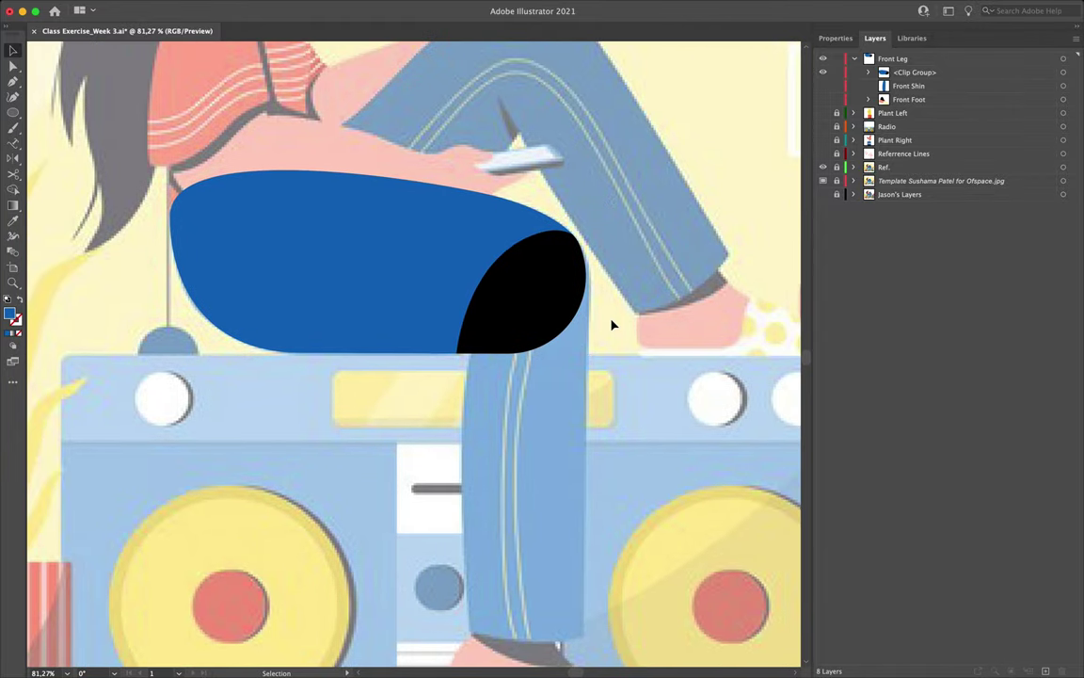
left_click(825, 87)
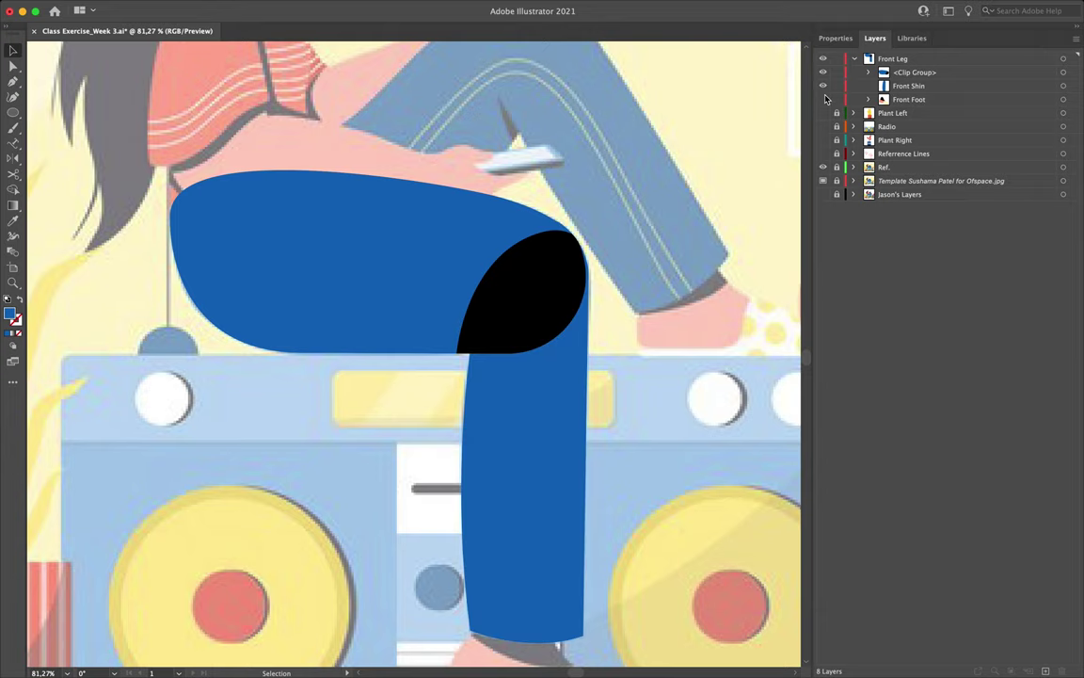
left_click(824, 100)
scroll(561, 380, "down", 3)
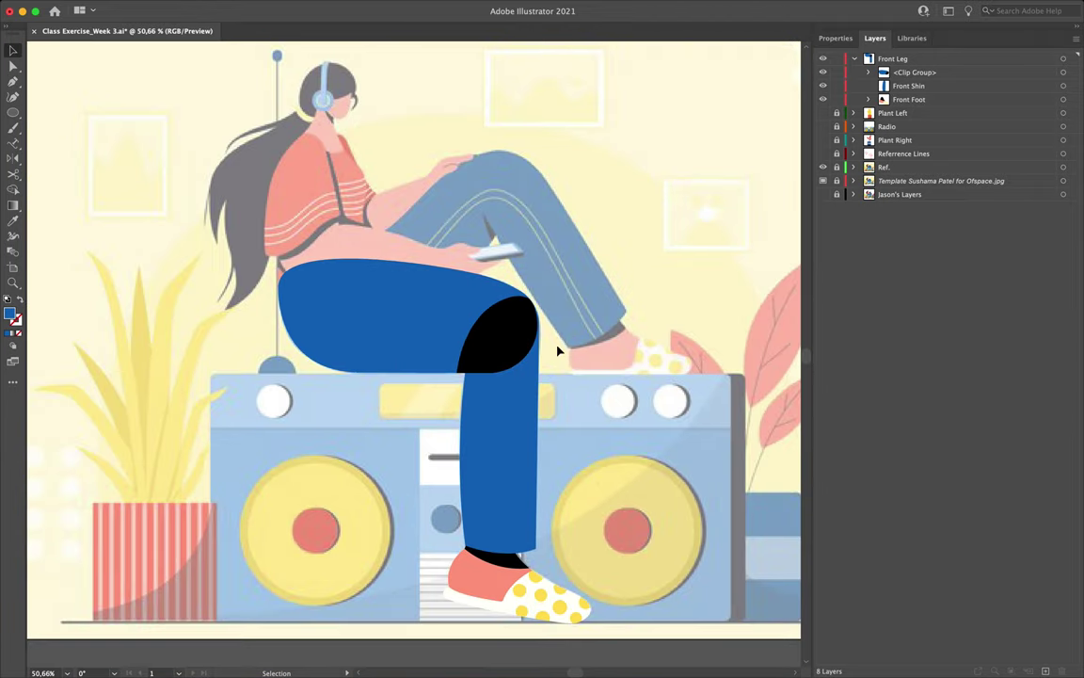
left_click(505, 397)
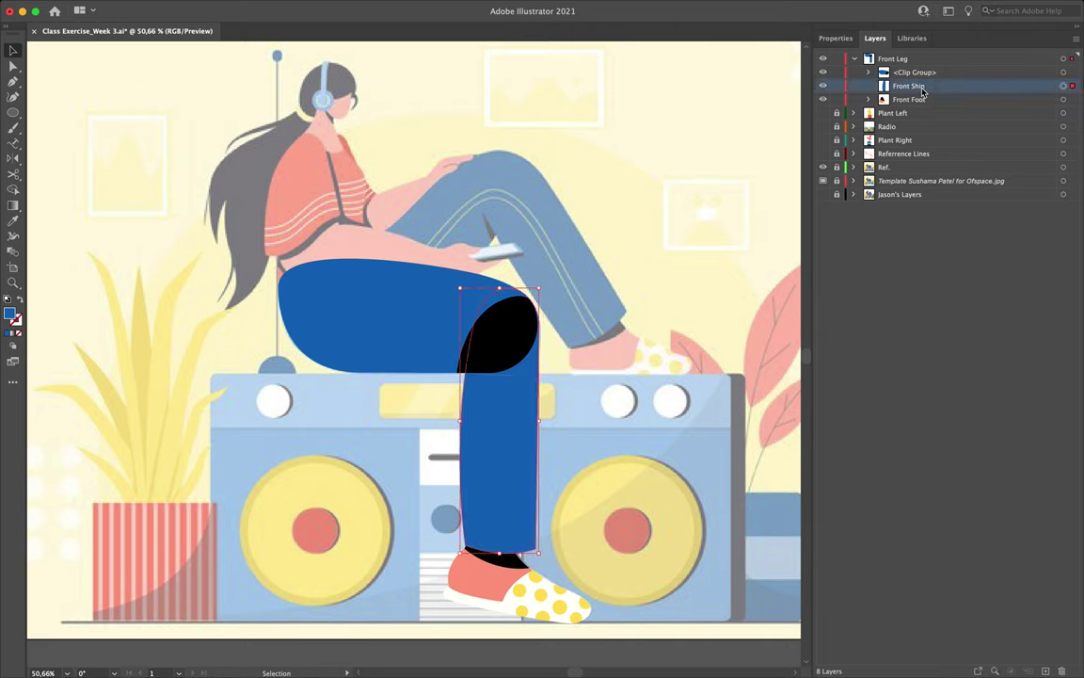
left_click_drag(941, 86, 940, 71)
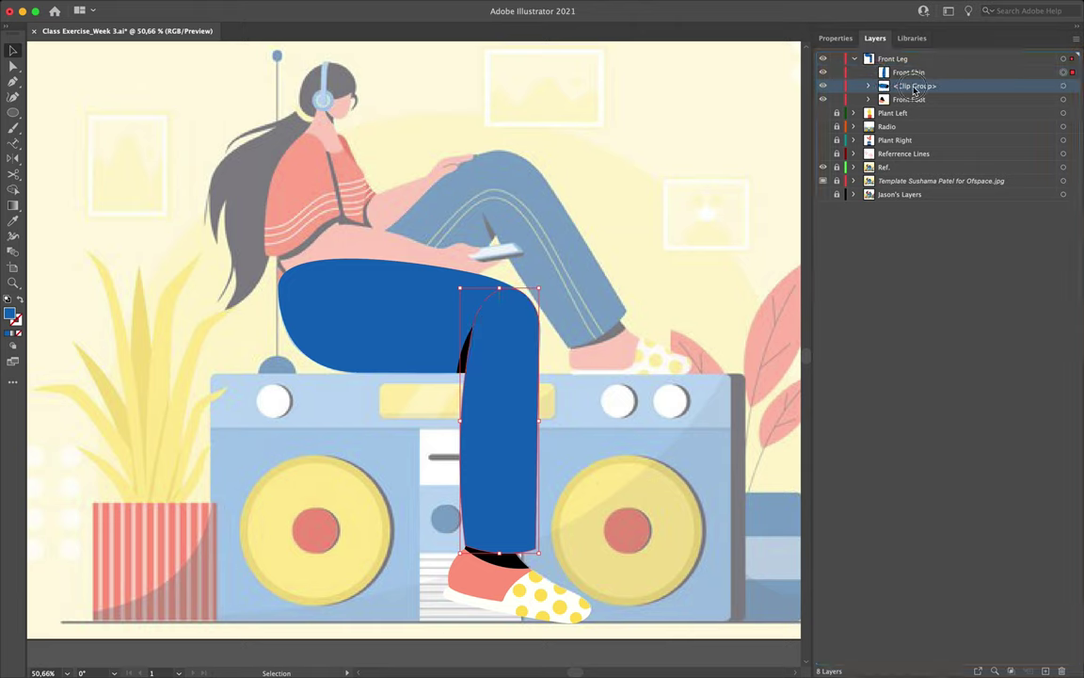
Step: Rename the clip group as Front Thigh and select the Front Leg layer
double_click(914, 86)
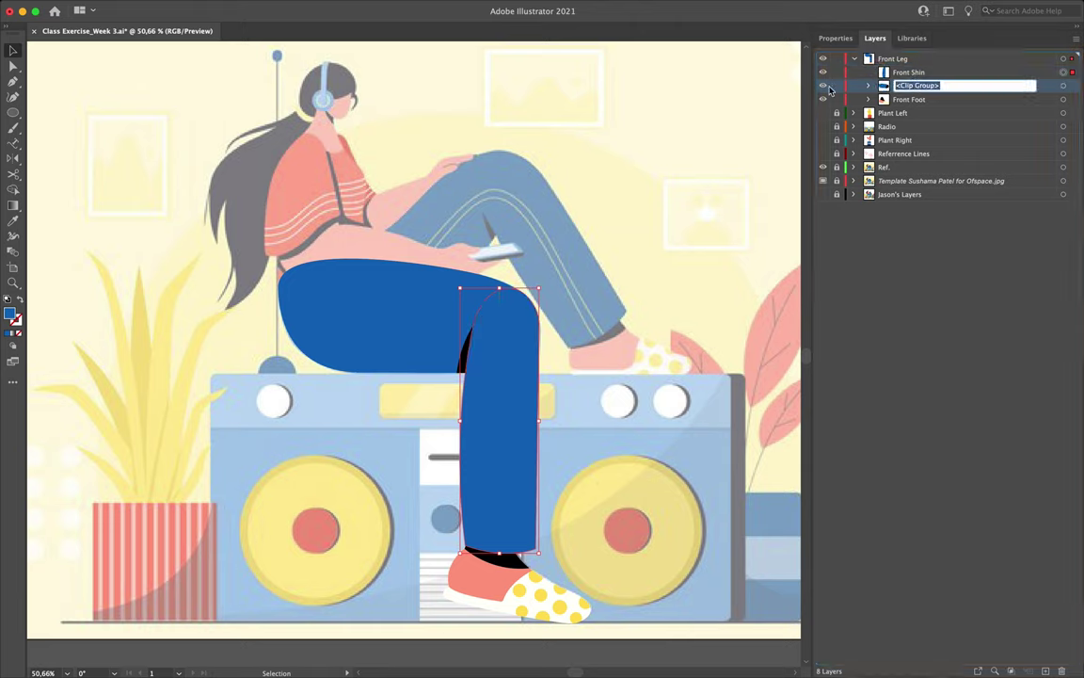
key("Escape")
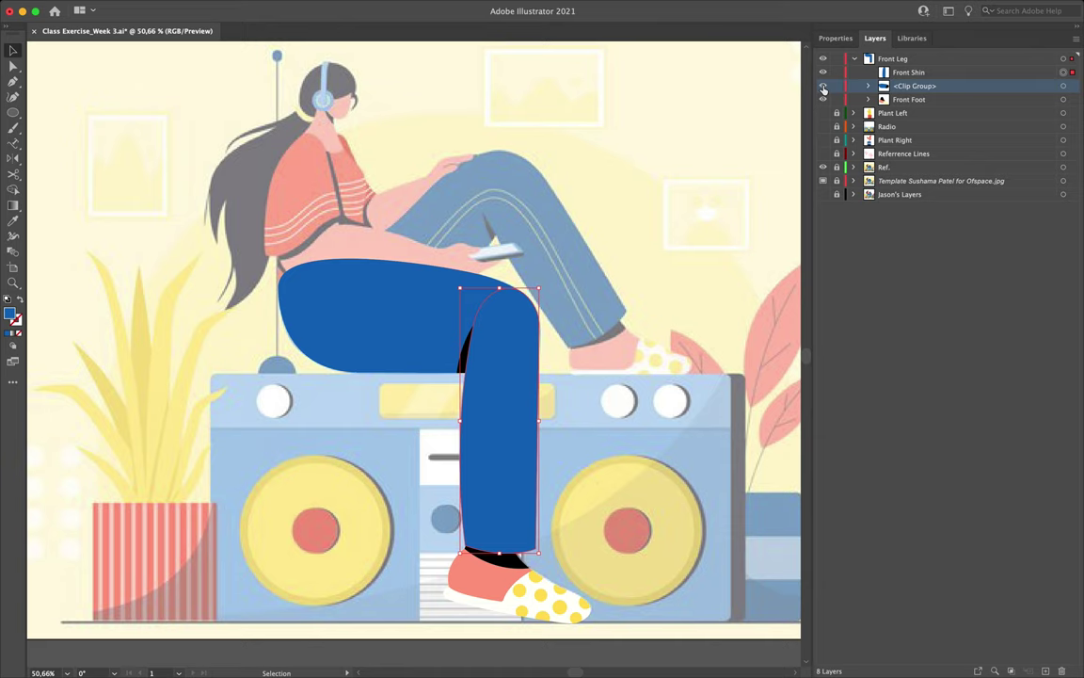
double_click(923, 85)
type("Front Thigh")
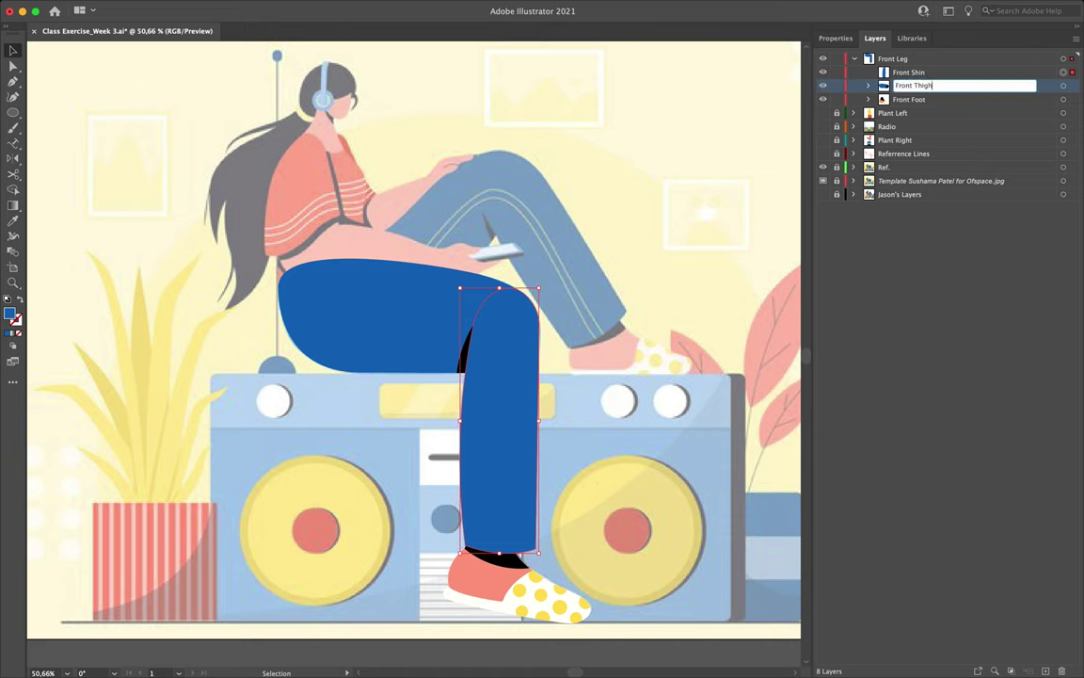
key("Return")
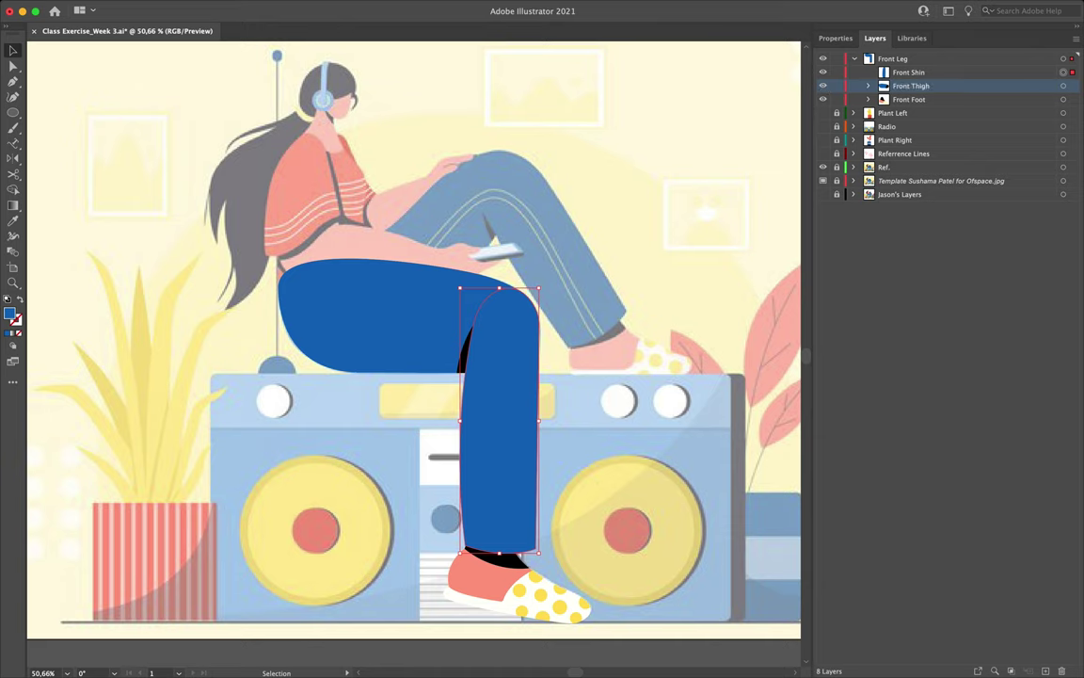
left_click(858, 60)
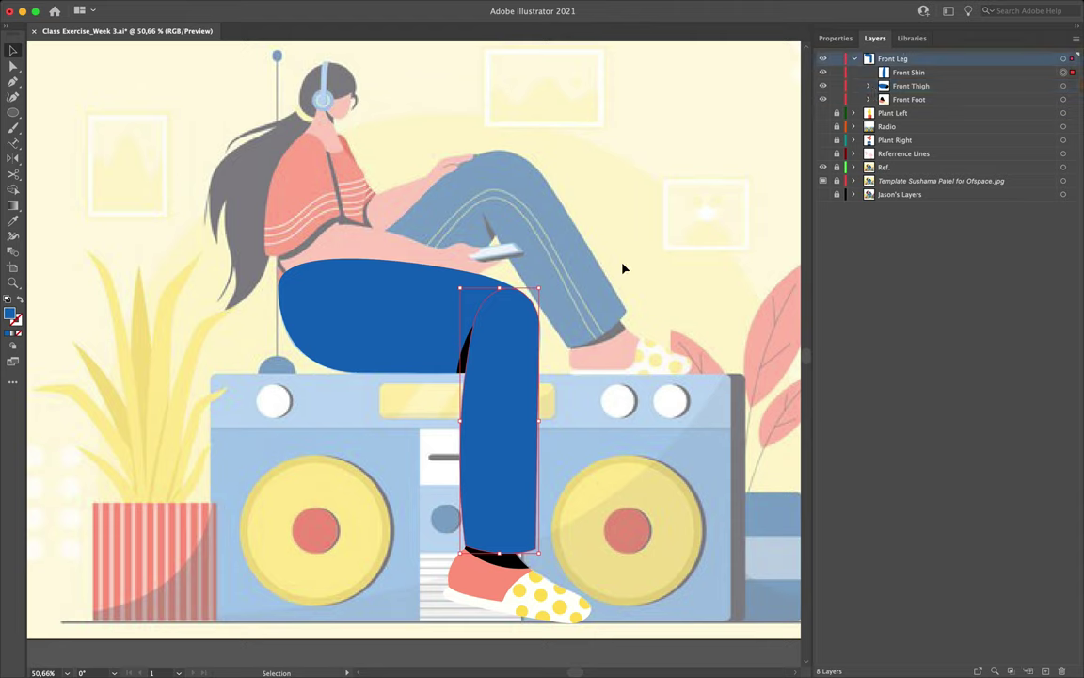
Step: Hide Front Shin, Front Thigh and Front Foot to uncover the reference leg
left_click(823, 72)
left_click(822, 86)
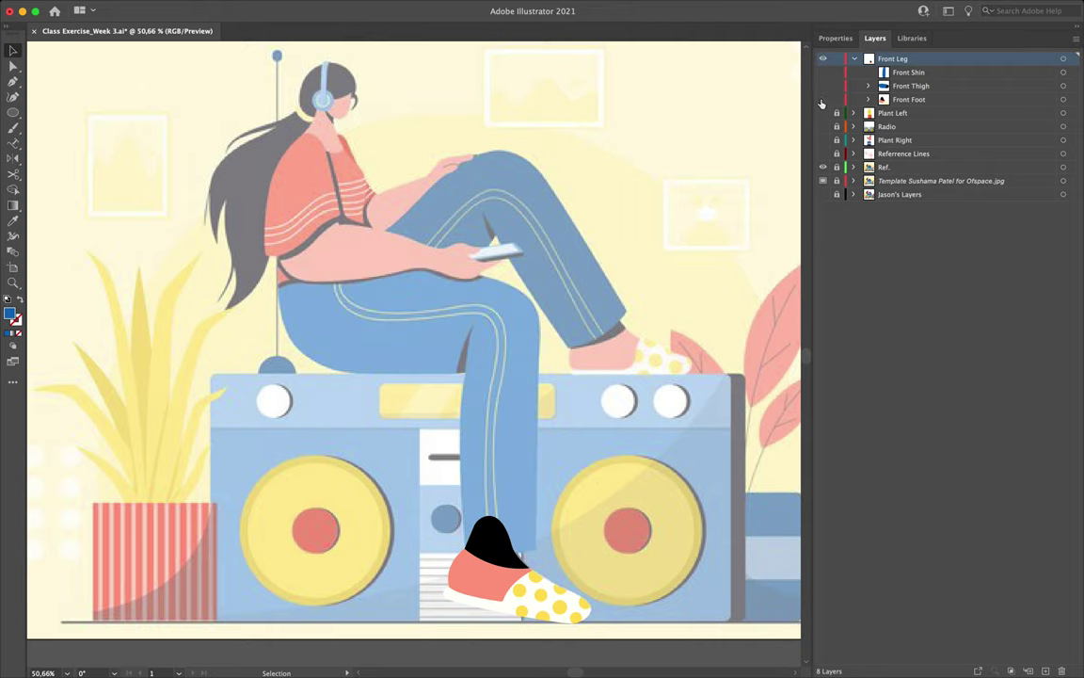
scroll(527, 320, "up", 2)
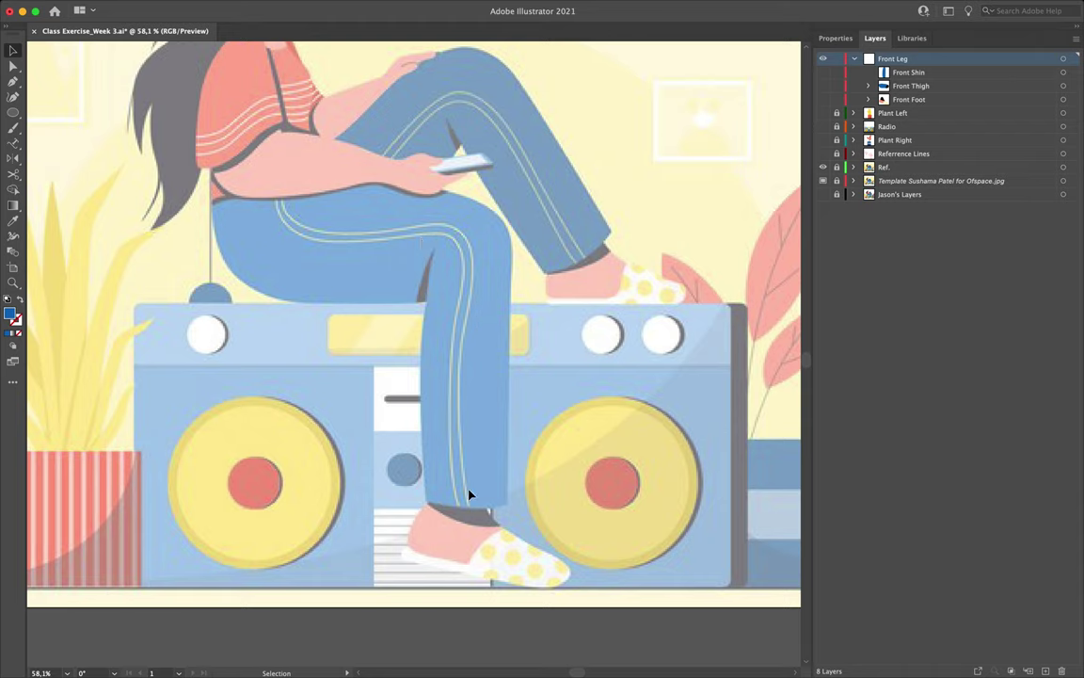
left_click(823, 73)
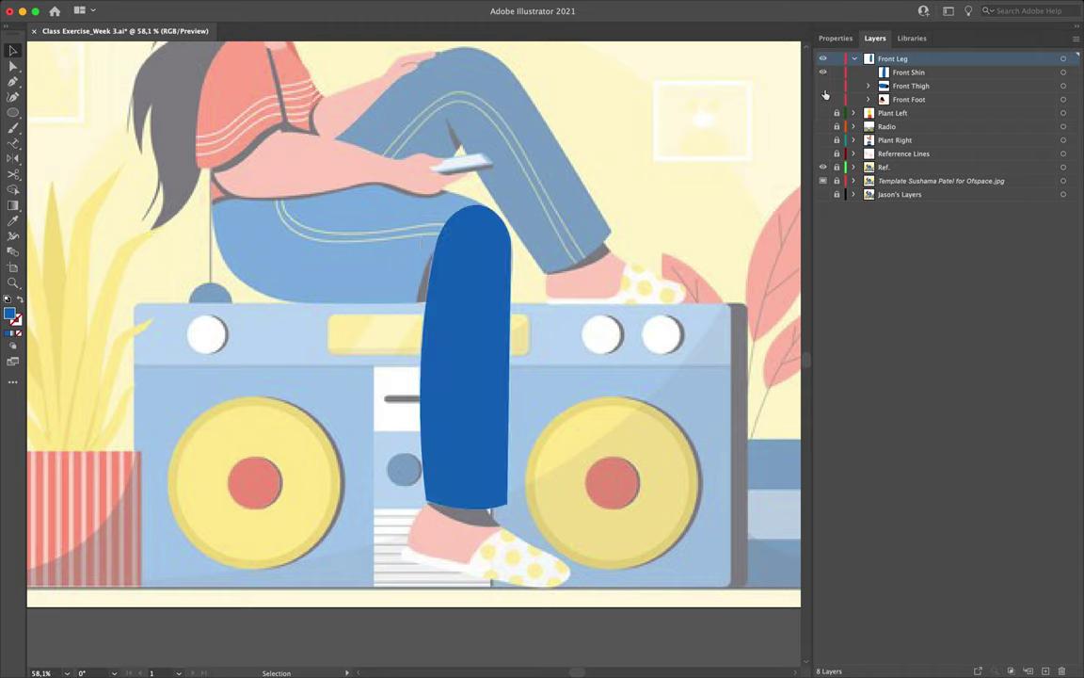
left_click(823, 86)
left_click(822, 87)
left_click(823, 74)
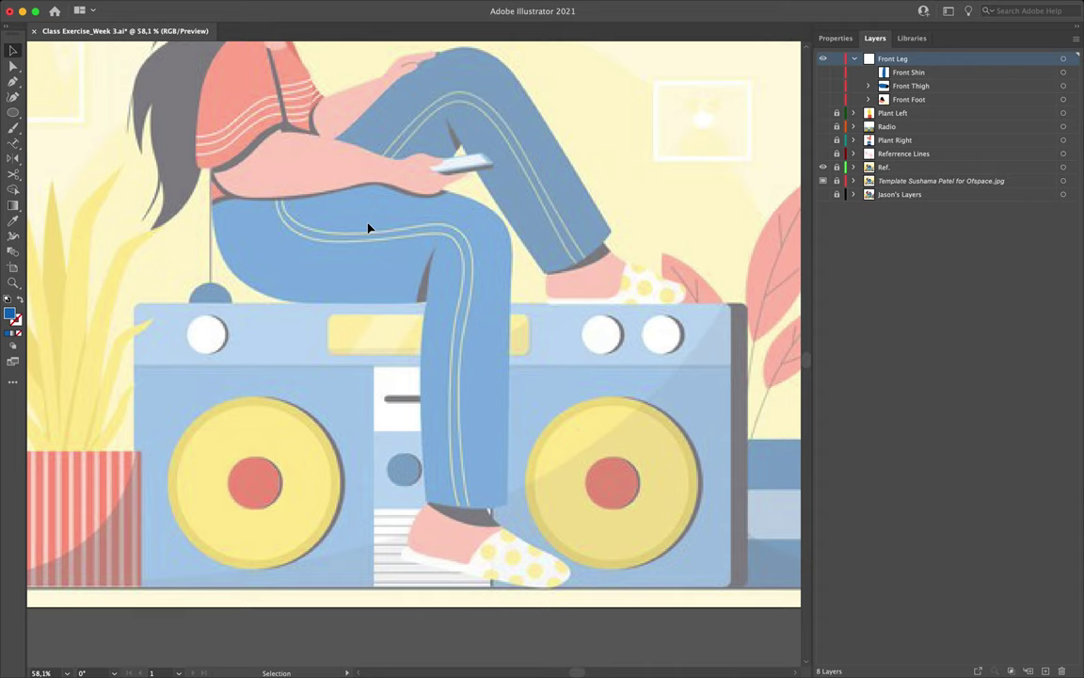
scroll(358, 231, "up", 2)
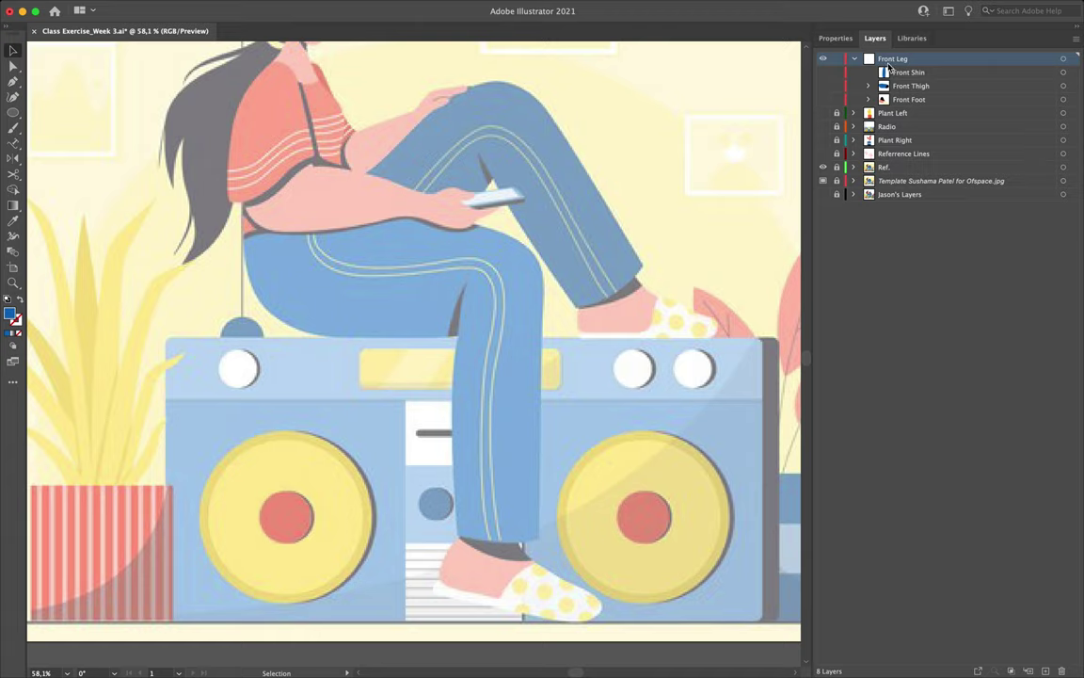
Step: Sample the yellow from the full-colour reference illustration and make it the stroke colour with no fill for the Pen tool
scroll(367, 329, "up", 10)
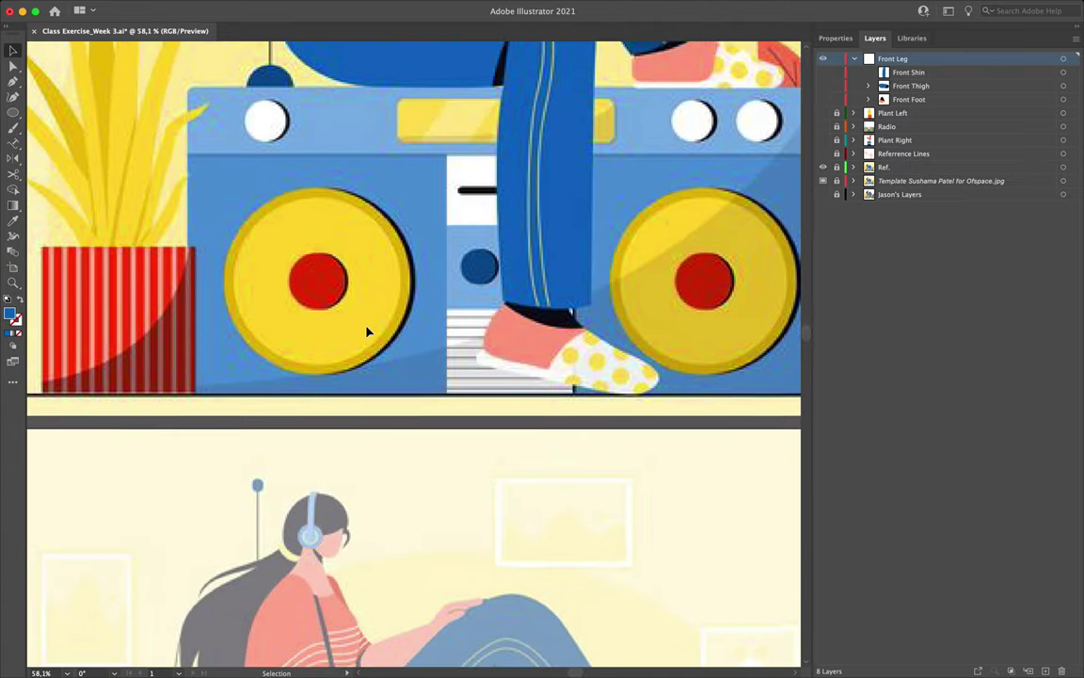
key("i")
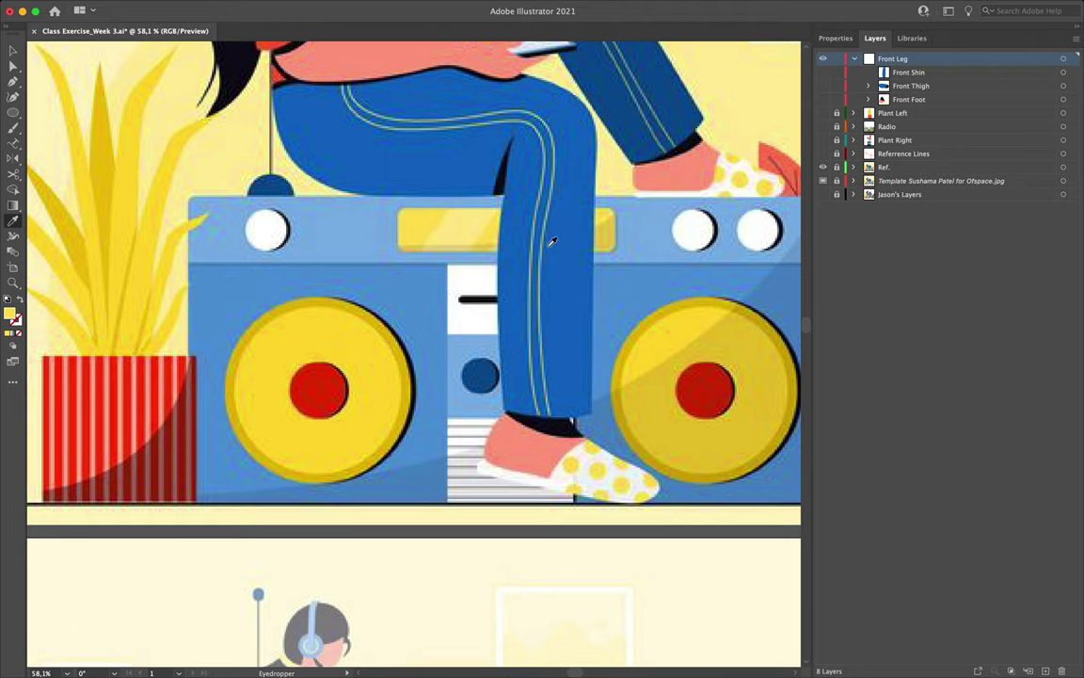
scroll(431, 239, "down", 10)
key("p")
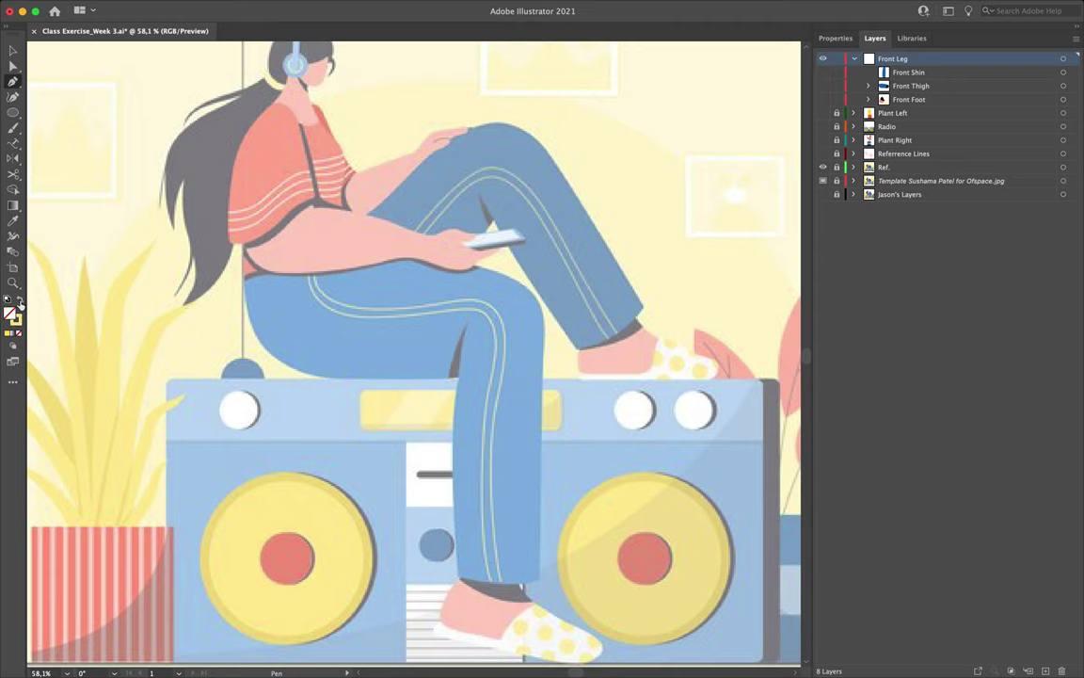
Step: Start the outer trouser stripe at the hem with a 3 pt stroke and trace it up the shin and around the knee
scroll(513, 423, "up", 10)
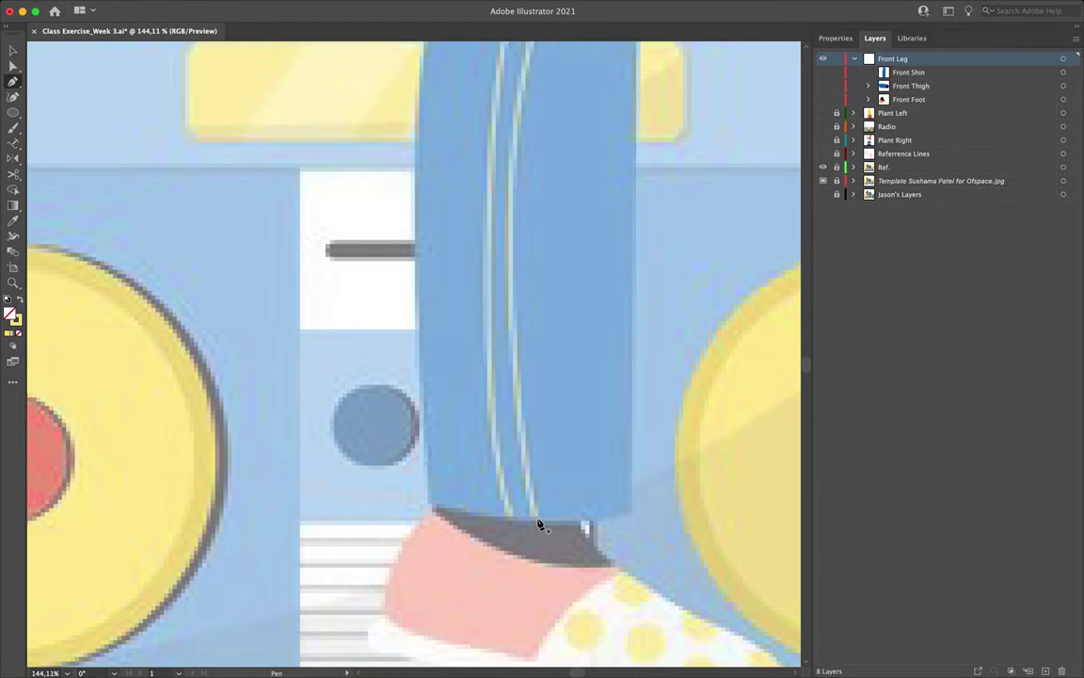
left_click(539, 524)
scroll(460, 351, "up", 2)
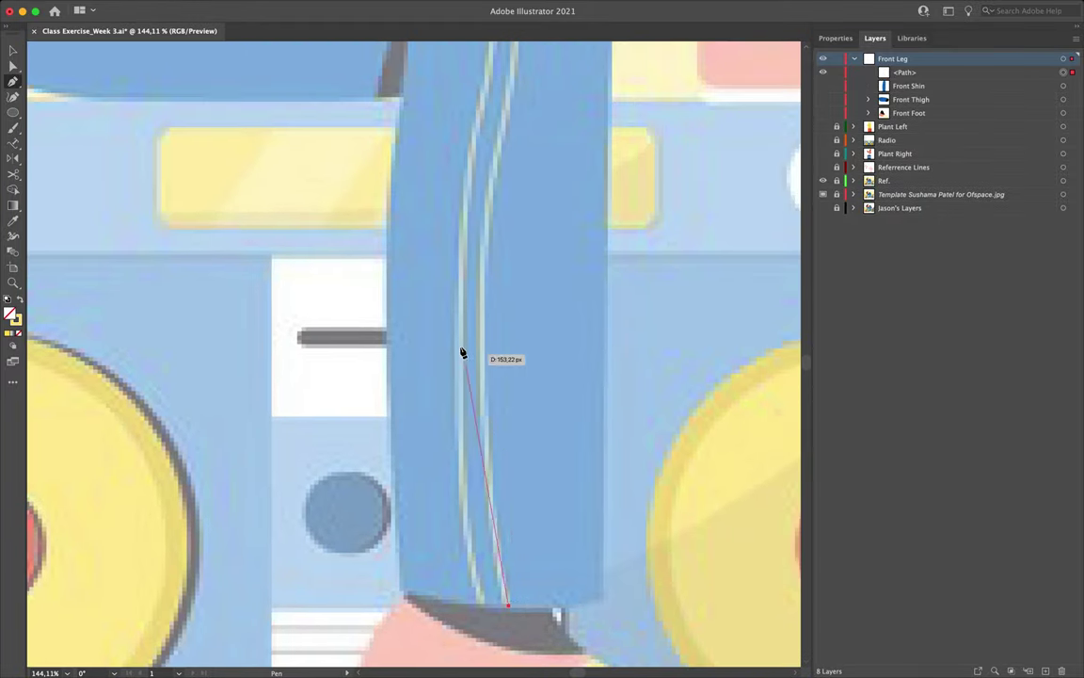
left_click(839, 40)
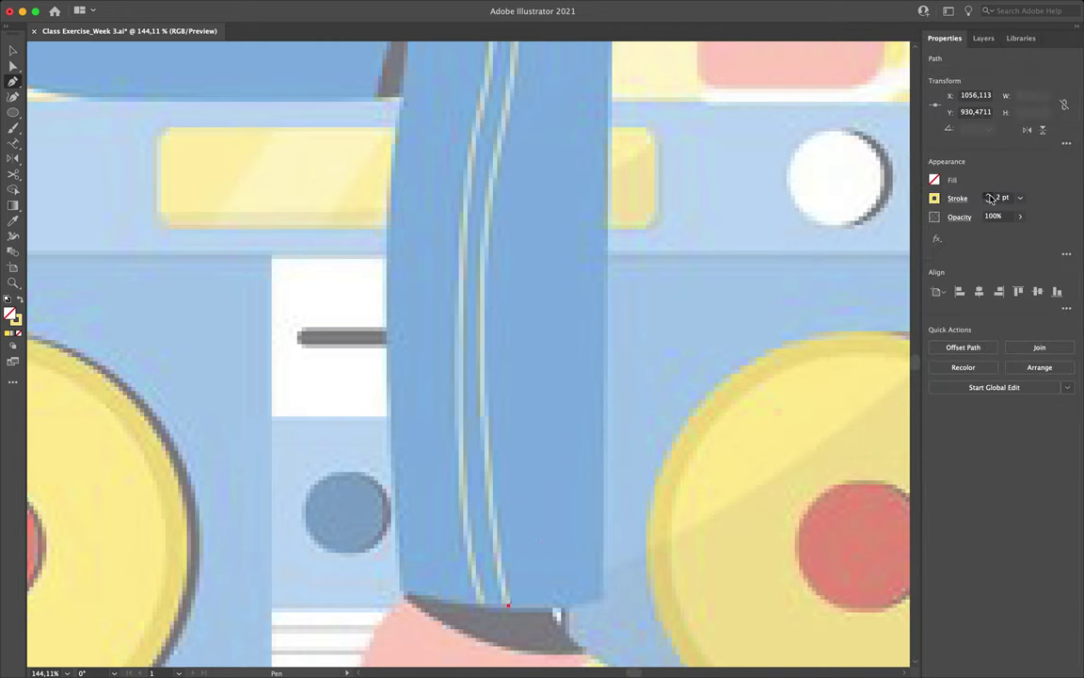
mouse_move(483, 380)
left_mouse_down()
mouse_move(482, 247)
mouse_move(513, 155)
mouse_move(486, 92)
mouse_move(499, 94)
mouse_move(433, 109)
left_mouse_up()
scroll(483, 247, "up", 3)
scroll(502, 176, "up", 5)
scroll(502, 98, "up", 1)
scroll(433, 109, "left", 3)
Step: Continue the outer stripe along the thigh and end it slightly above the waistline, over the forearm
left_click_drag(427, 165, 391, 175)
scroll(391, 174, "up", 2)
scroll(392, 174, "left", 3)
left_click_drag(308, 212, 254, 182)
scroll(254, 182, "up", 2)
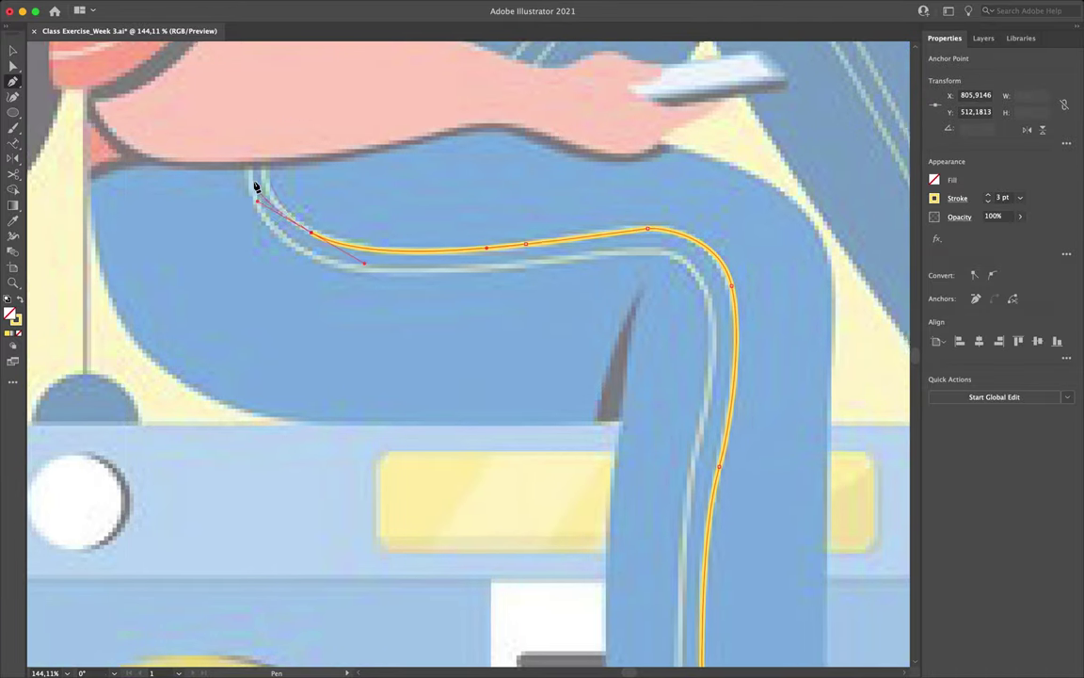
left_click_drag(258, 91, 259, 71)
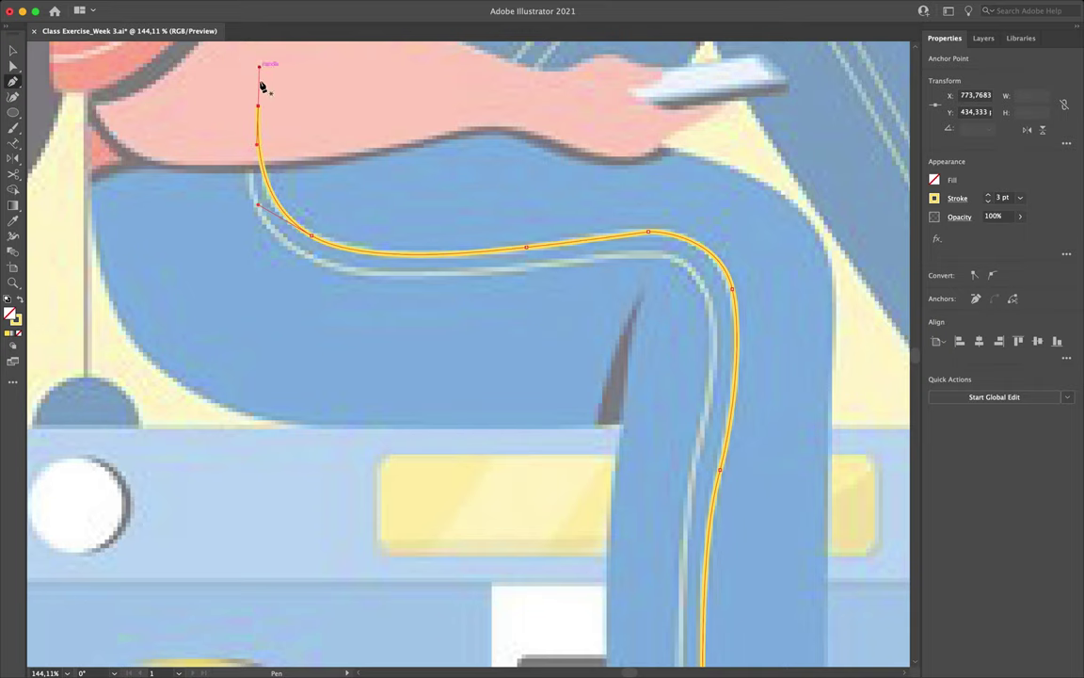
Step: Start the inner trouser stripe at the hem and trace its curve up the lower shin
scroll(464, 307, "down", 10)
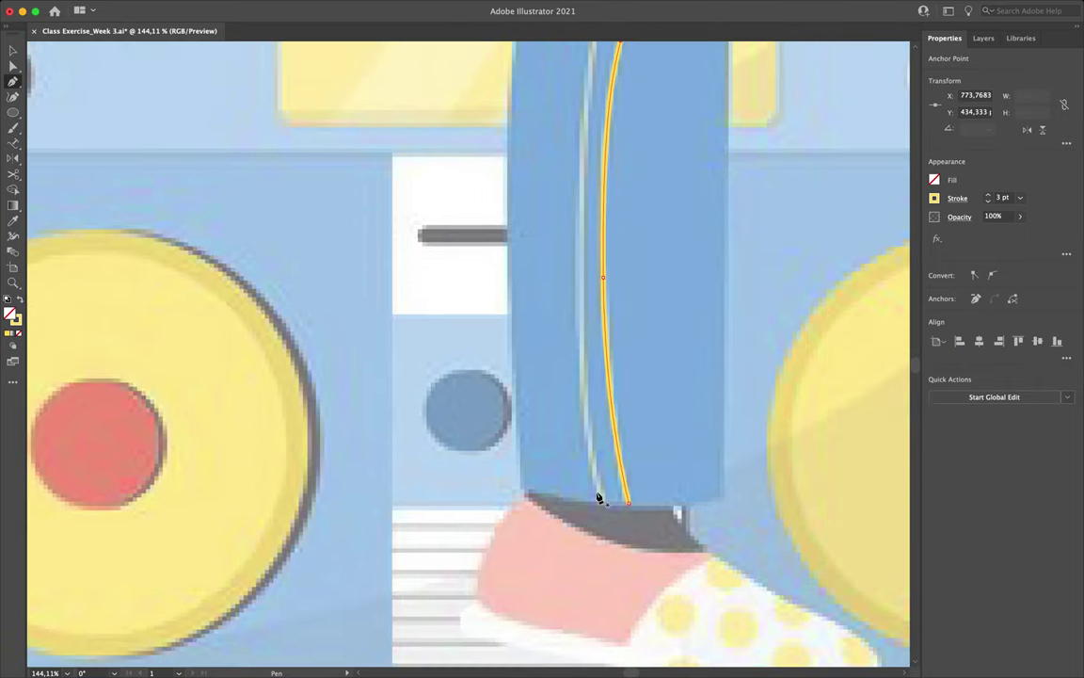
left_click(603, 501)
scroll(605, 508, "up", 3)
scroll(605, 508, "right", 2)
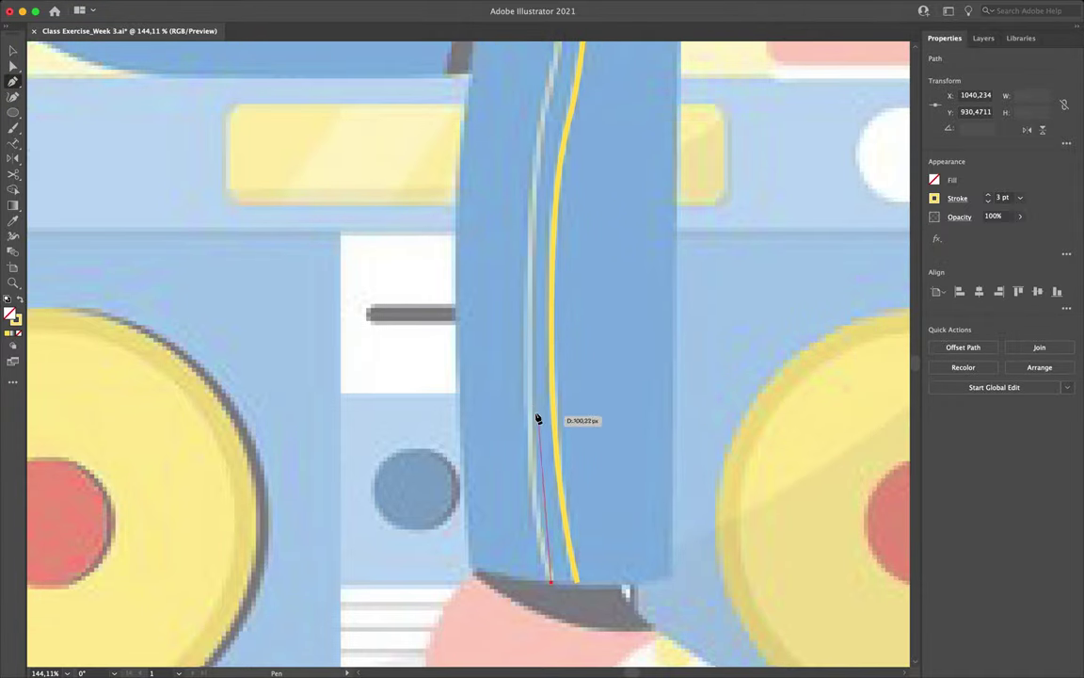
left_click_drag(530, 406, 533, 320)
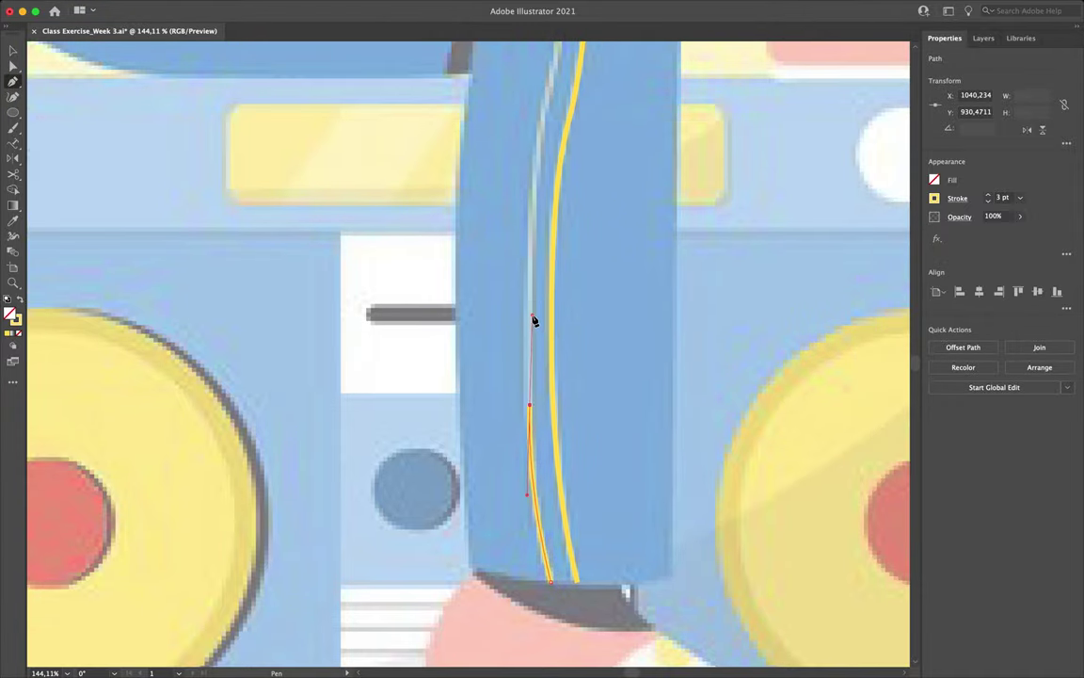
scroll(533, 320, "up", 2)
scroll(533, 320, "right", 1)
left_click(518, 195)
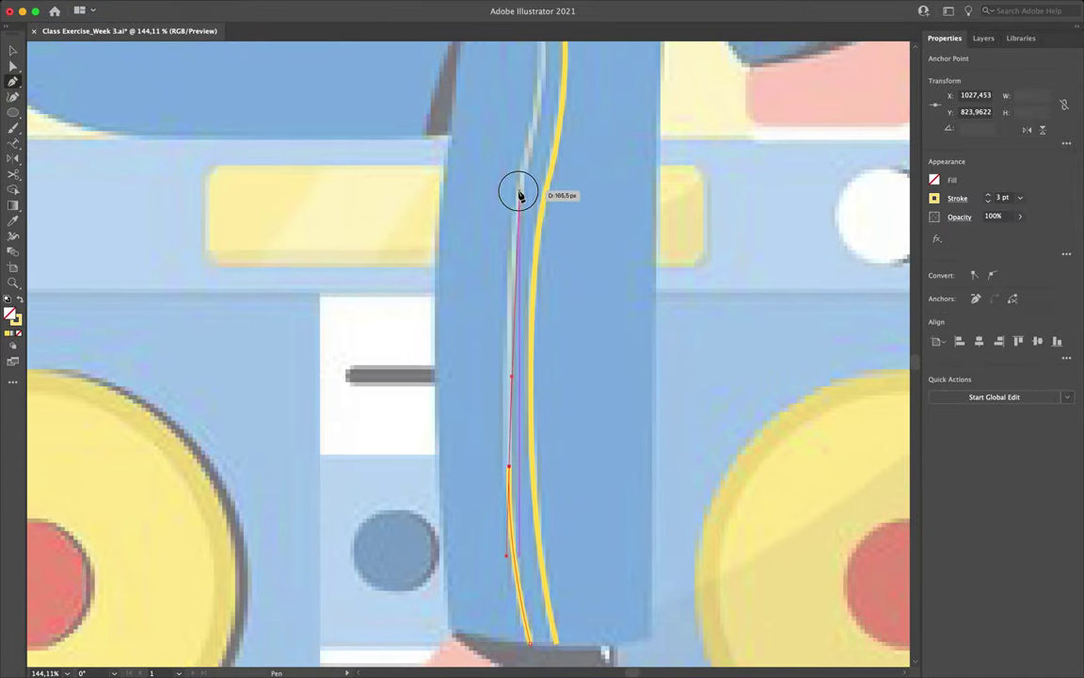
scroll(520, 195, "up", 2)
scroll(513, 230, "up", 3)
scroll(513, 229, "right", 1)
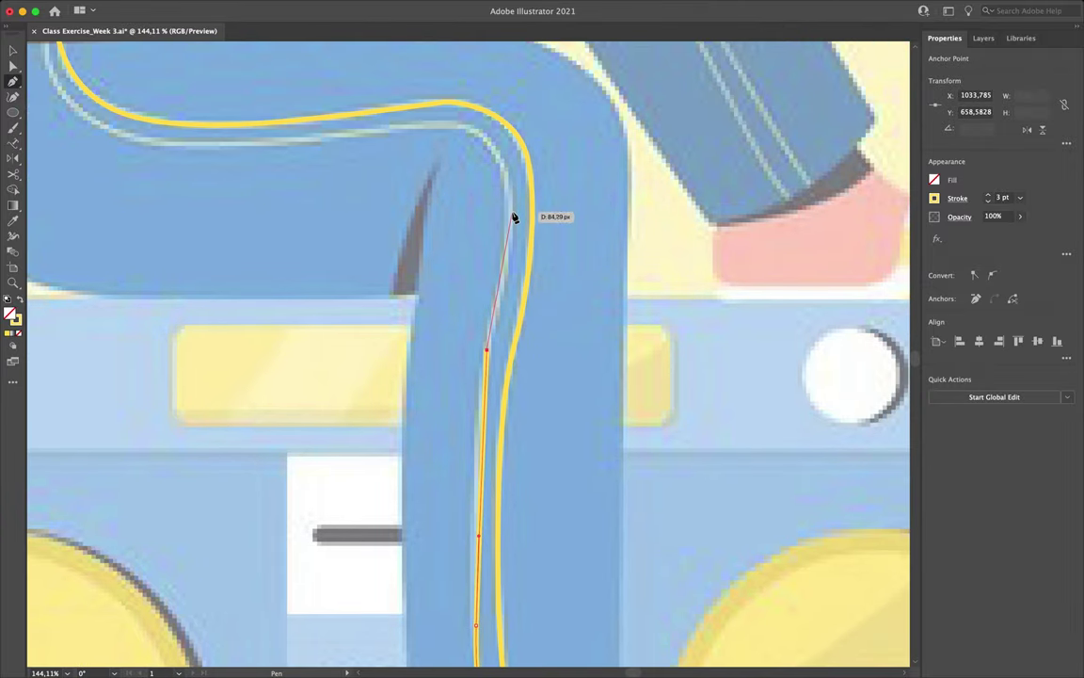
scroll(513, 217, "down", 2)
key("cmd+z")
Step: Continue the inner stripe up the upper shin and curve it around the inside of the knee
left_click(486, 351)
left_click_drag(487, 350, 487, 326)
scroll(486, 325, "up", 1)
left_click(508, 223)
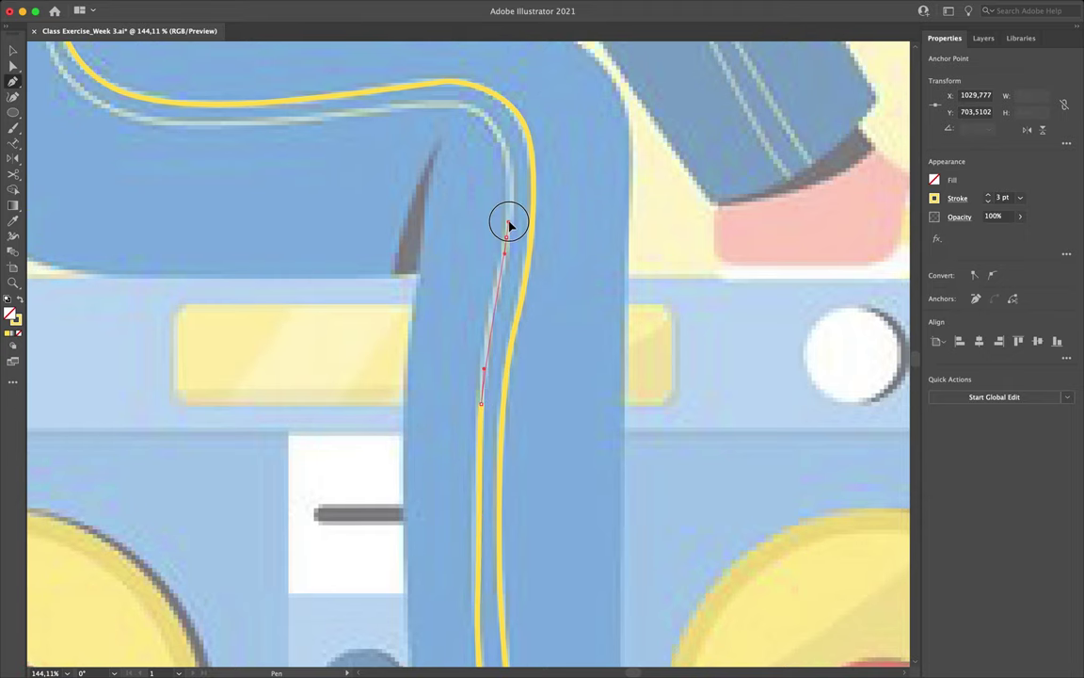
scroll(508, 223, "up", 1)
left_click(483, 156)
left_click_drag(483, 155, 452, 120)
scroll(452, 120, "up", 1)
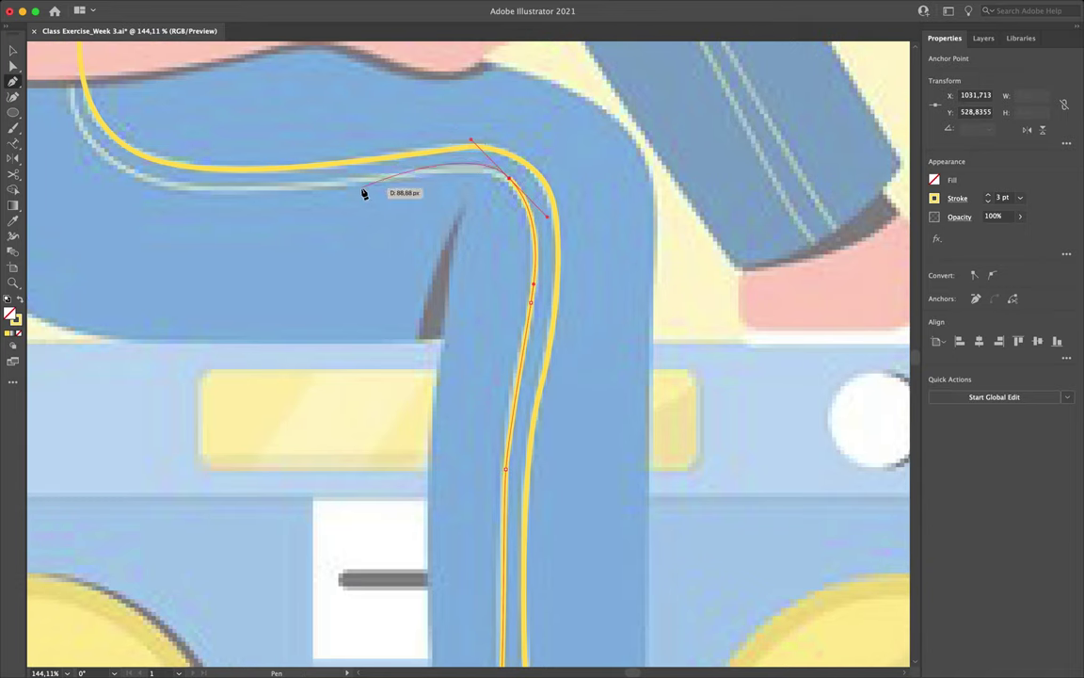
Step: Extend the inner stripe along the thigh and end it level with the outer stripe above the waistline
left_click(511, 176)
left_click_drag(394, 177, 217, 160)
scroll(320, 202, "left", 5)
scroll(320, 202, "up", 2)
scroll(280, 222, "up", 2)
scroll(281, 222, "left", 1)
left_click(221, 114)
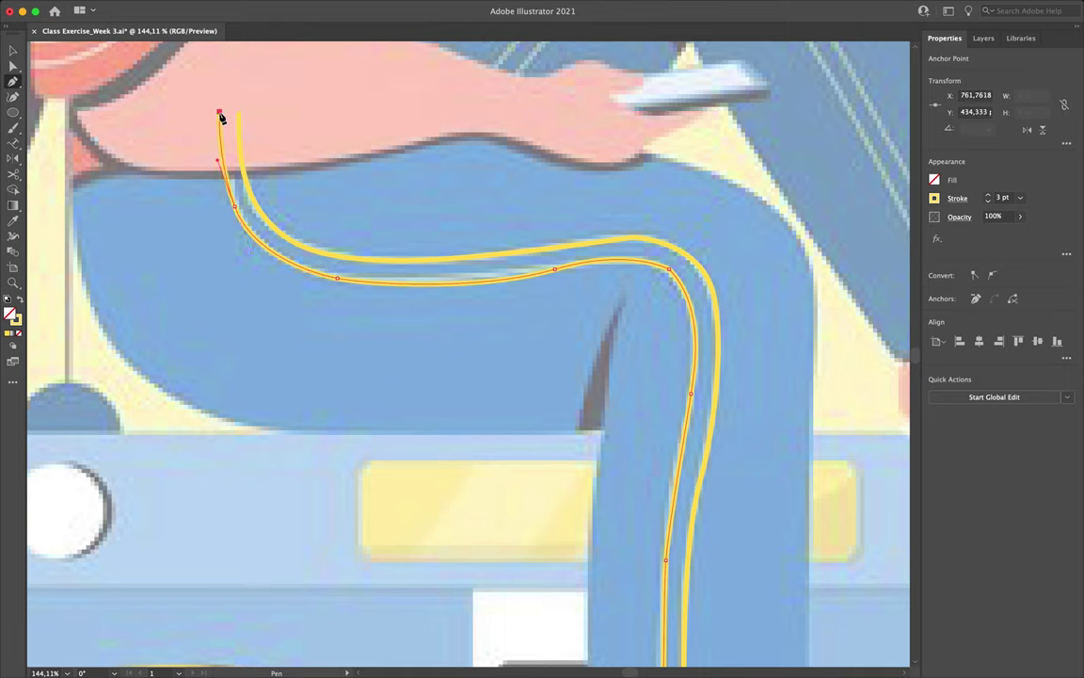
Step: Deselect the finished stripe and show Front Shin, Front Thigh and Front Foot again
key("v")
left_click(715, 175)
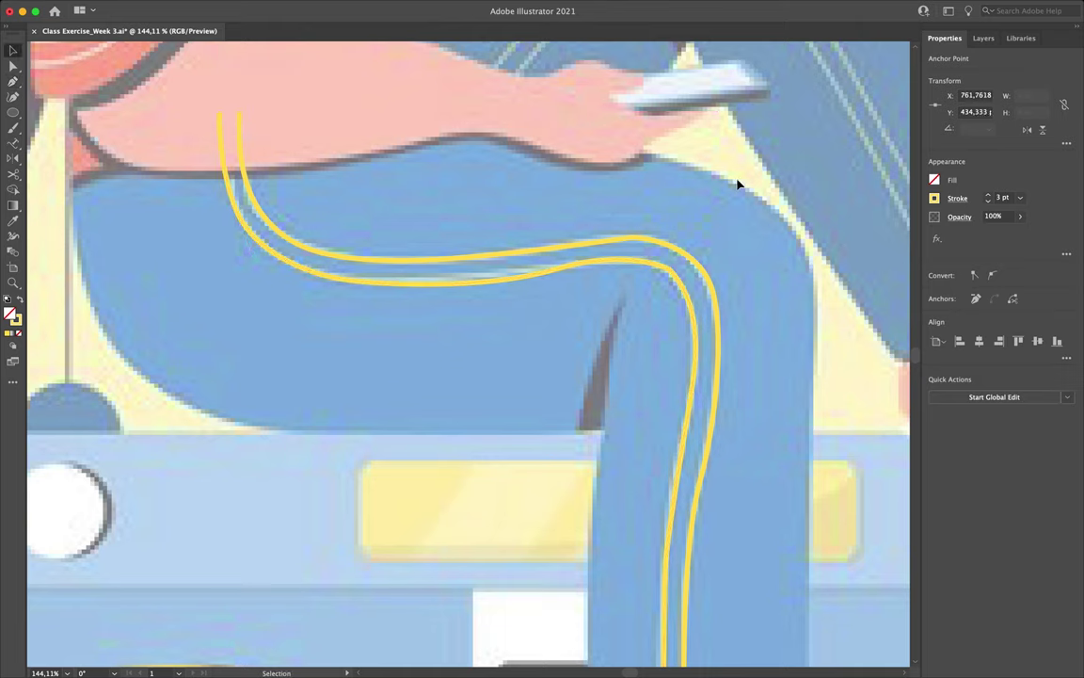
left_click(983, 38)
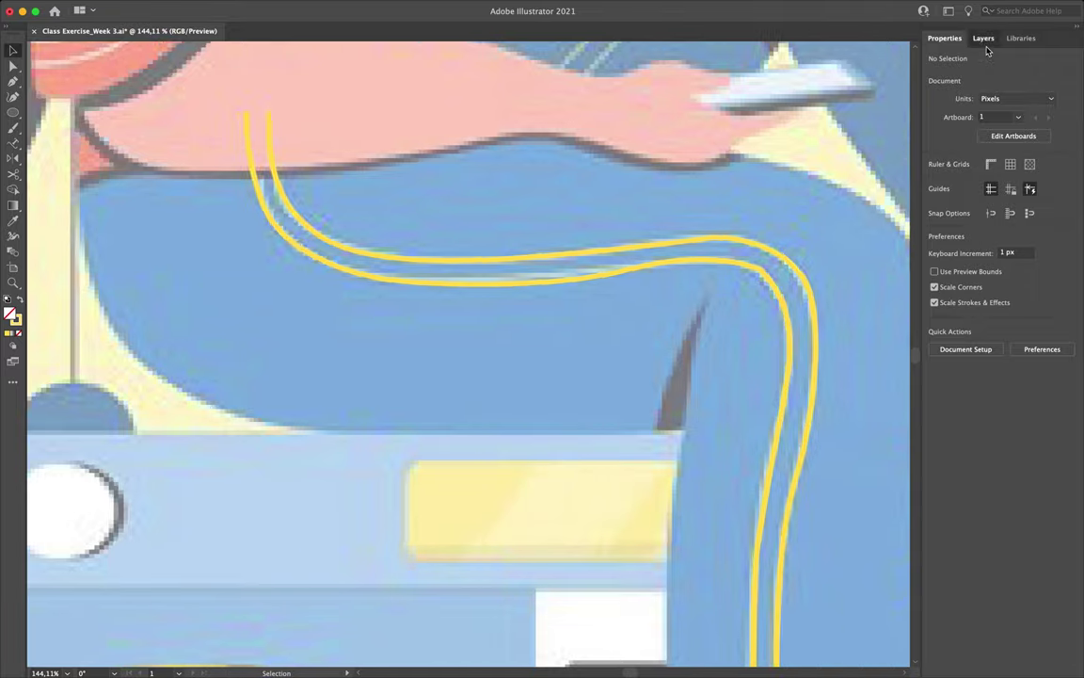
left_click_drag(823, 99, 823, 126)
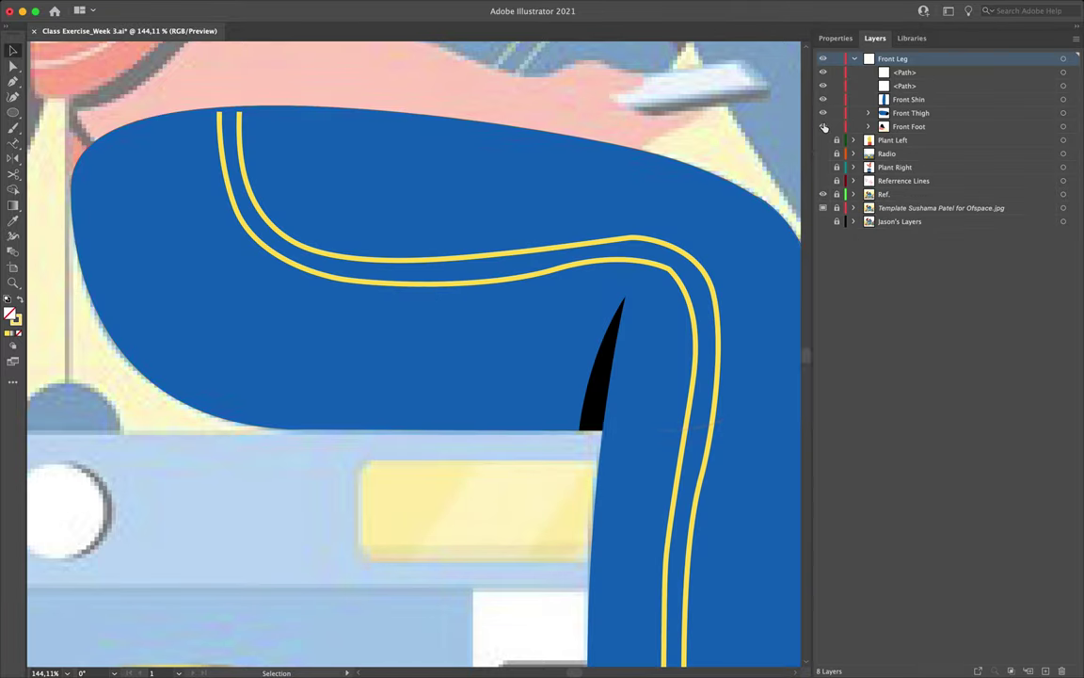
scroll(430, 295, "right", 3)
scroll(429, 296, "up", 6)
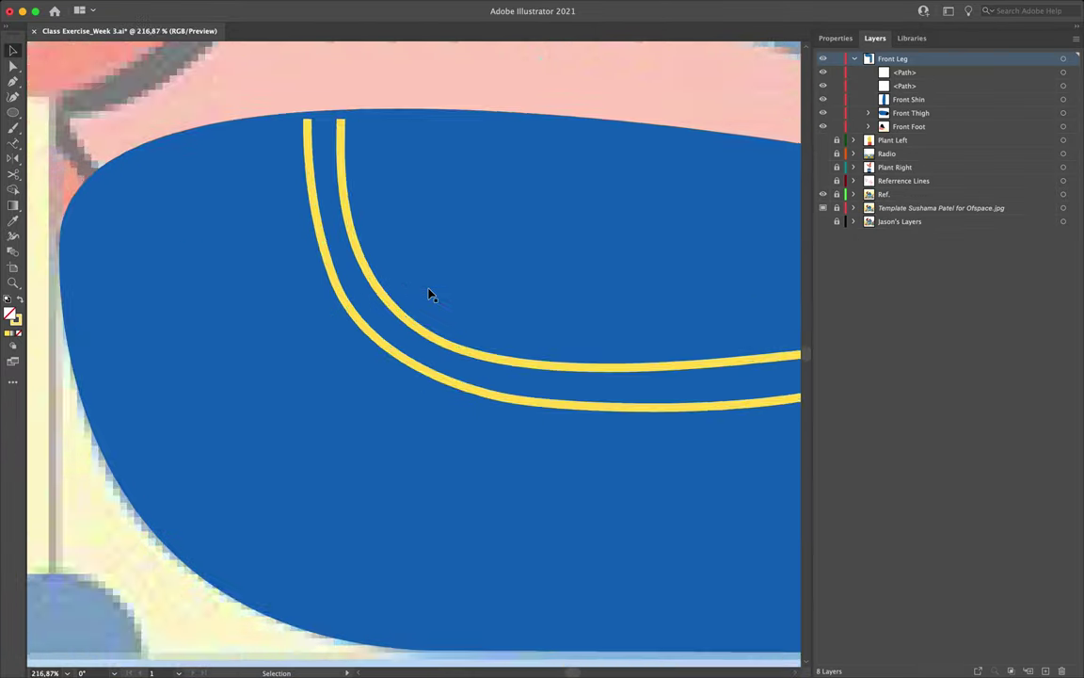
Step: Round the inner yellow stripe's corner point at the knee into a smooth curve
key("a")
left_click(479, 169)
left_click_drag(479, 170, 443, 157)
left_click(444, 167, "shift")
scroll(464, 209, "right", 15)
scroll(464, 209, "down", 5)
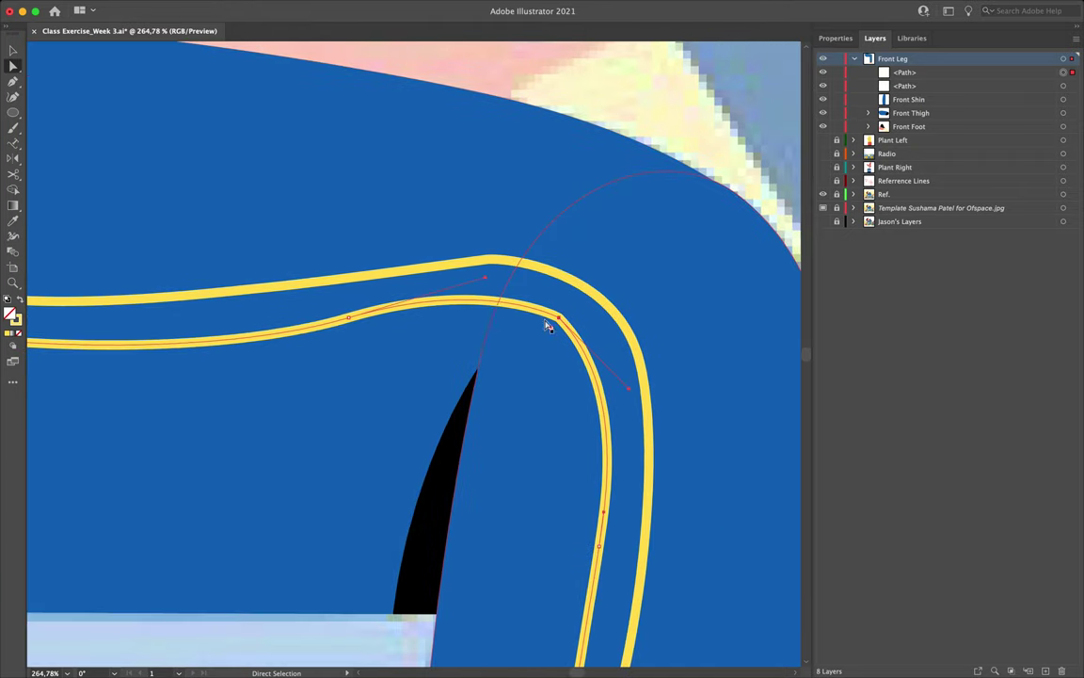
left_click_drag(555, 317, 487, 414)
left_click(348, 318)
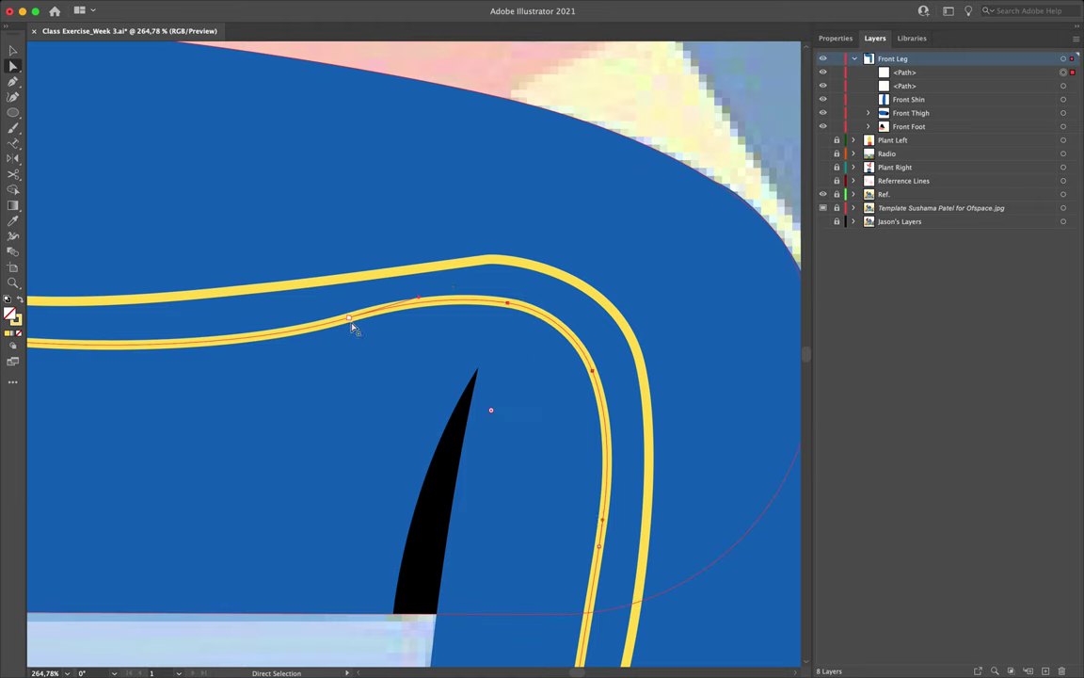
Step: Smooth the outer yellow stripe's bend above the knee by adjusting its handles and moving the neighbouring anchor point closer to the inner stripe
left_click(492, 266)
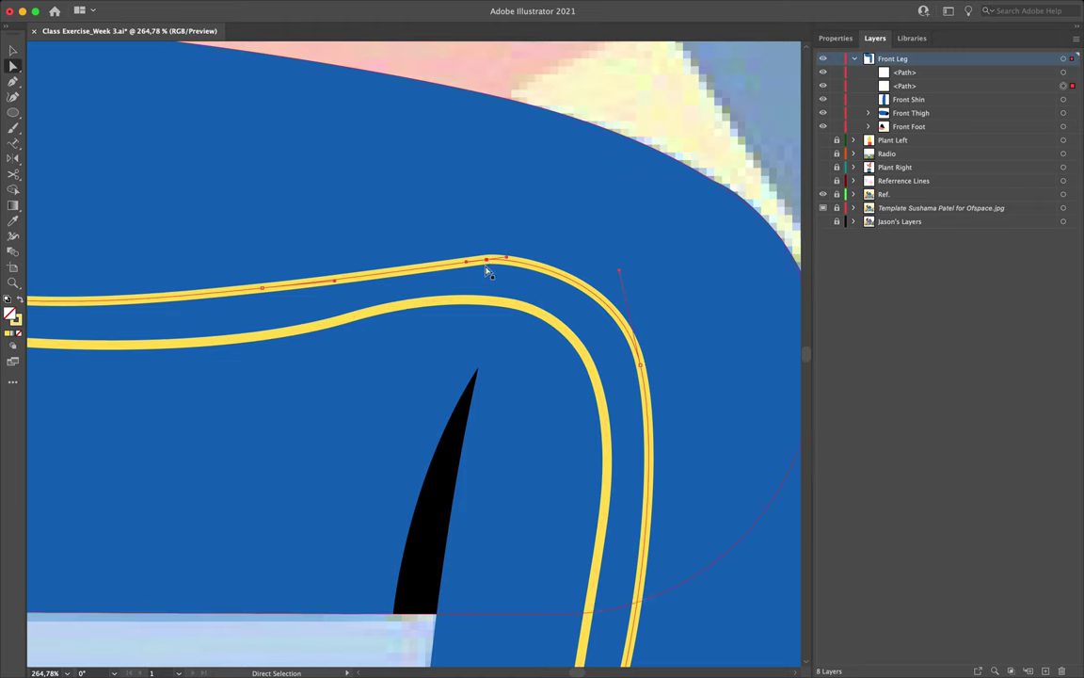
left_click(504, 262)
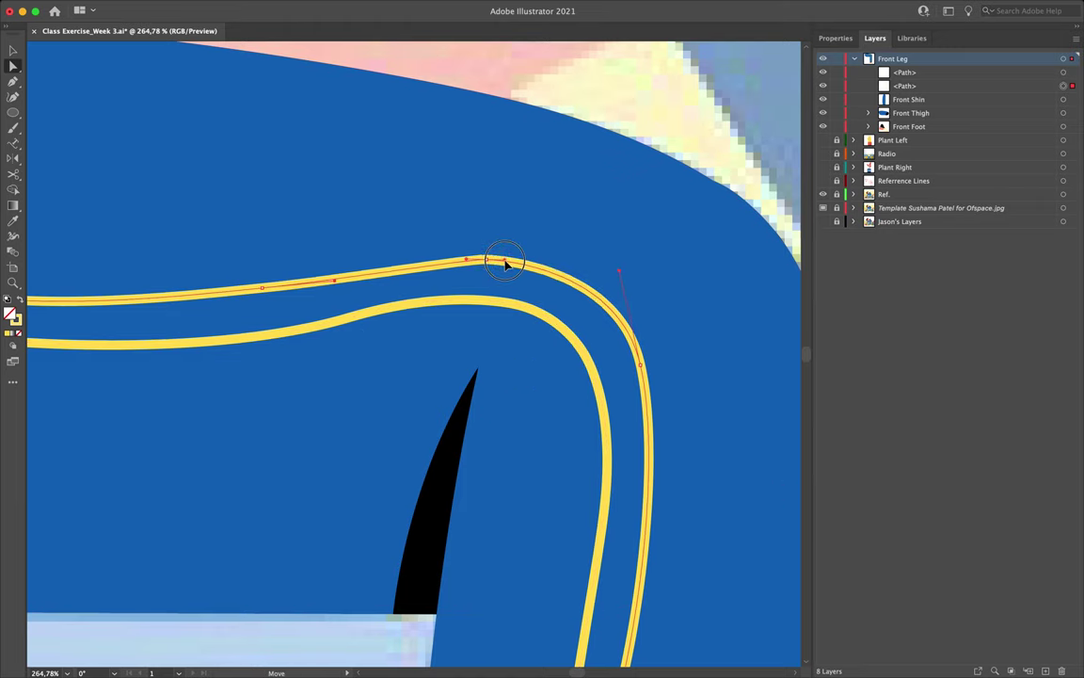
left_click_drag(465, 260, 433, 270)
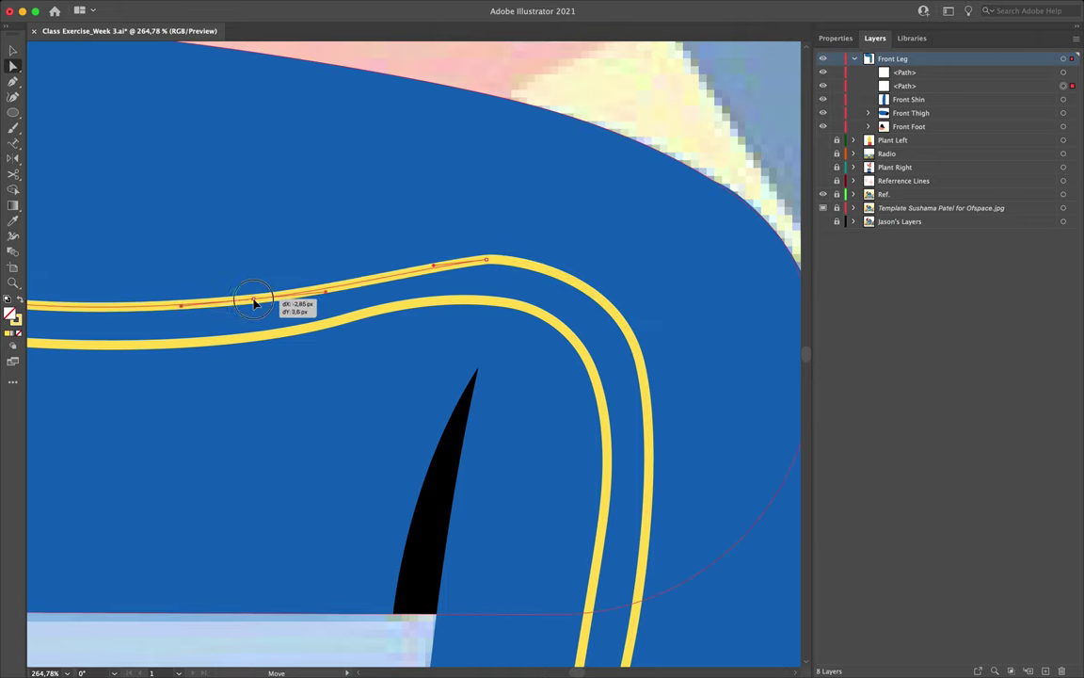
Step: Extend the bottom ends of both yellow stripes to the hem of the front trouser leg
scroll(254, 303, "down", 3)
scroll(254, 304, "down", 8)
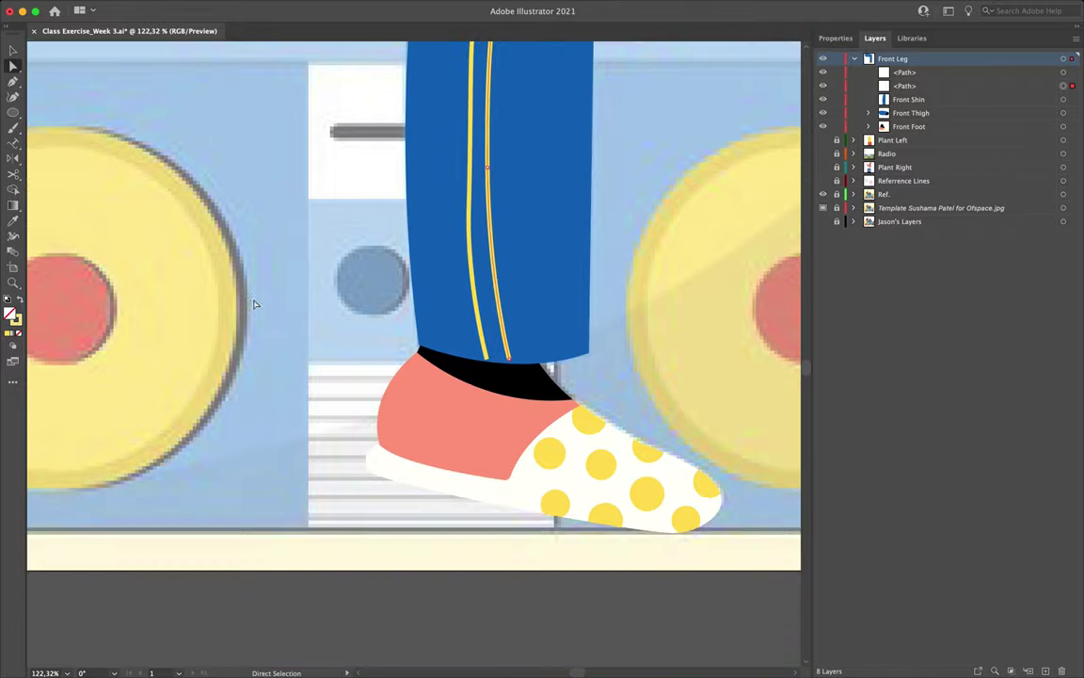
scroll(396, 320, "up", 3)
scroll(396, 320, "up", 7)
left_click_drag(461, 414, 465, 426)
left_click_drag(400, 410, 399, 418)
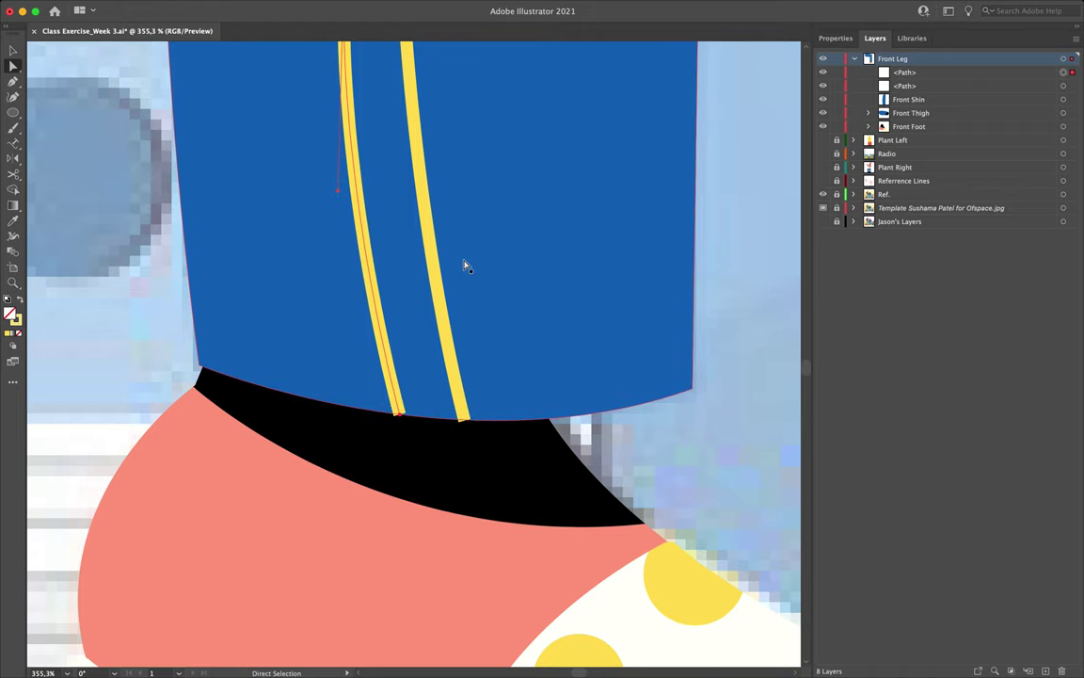
Step: Hide Front Shin, Front Thigh and Front Foot, and group the two yellow stripe paths
scroll(488, 279, "down", 10)
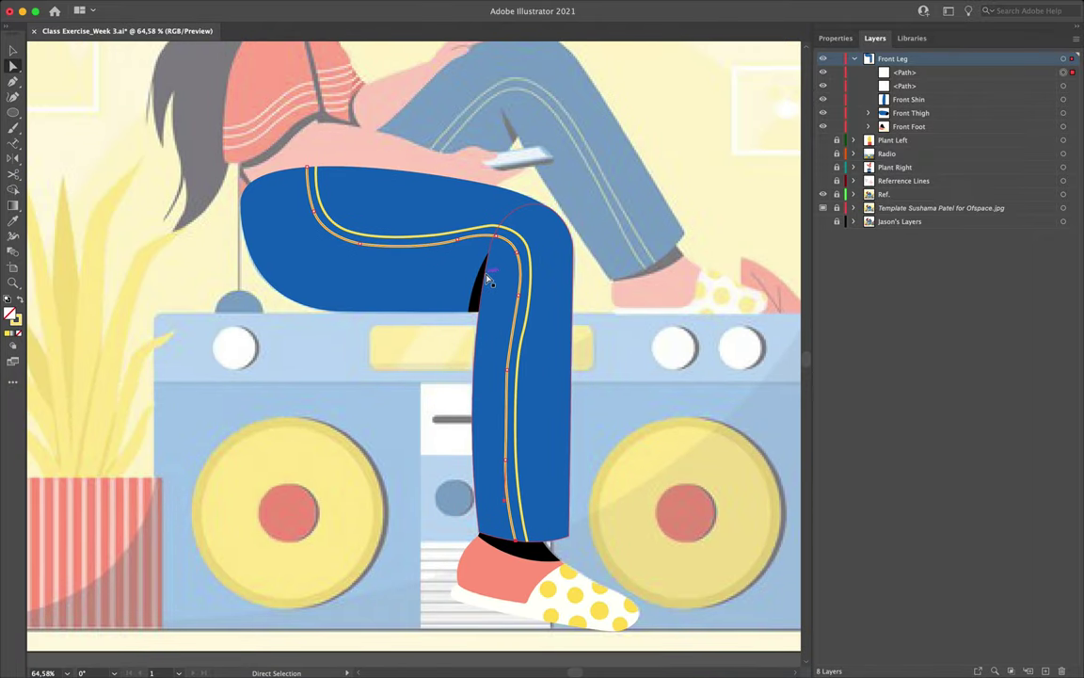
key("v")
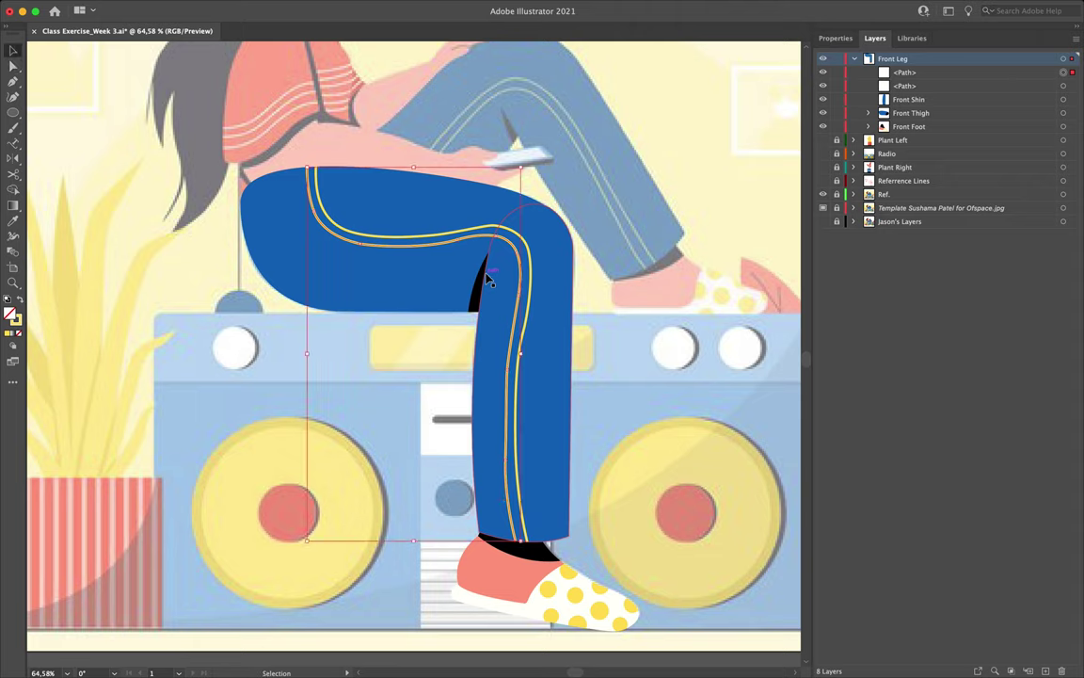
scroll(410, 243, "down", 5)
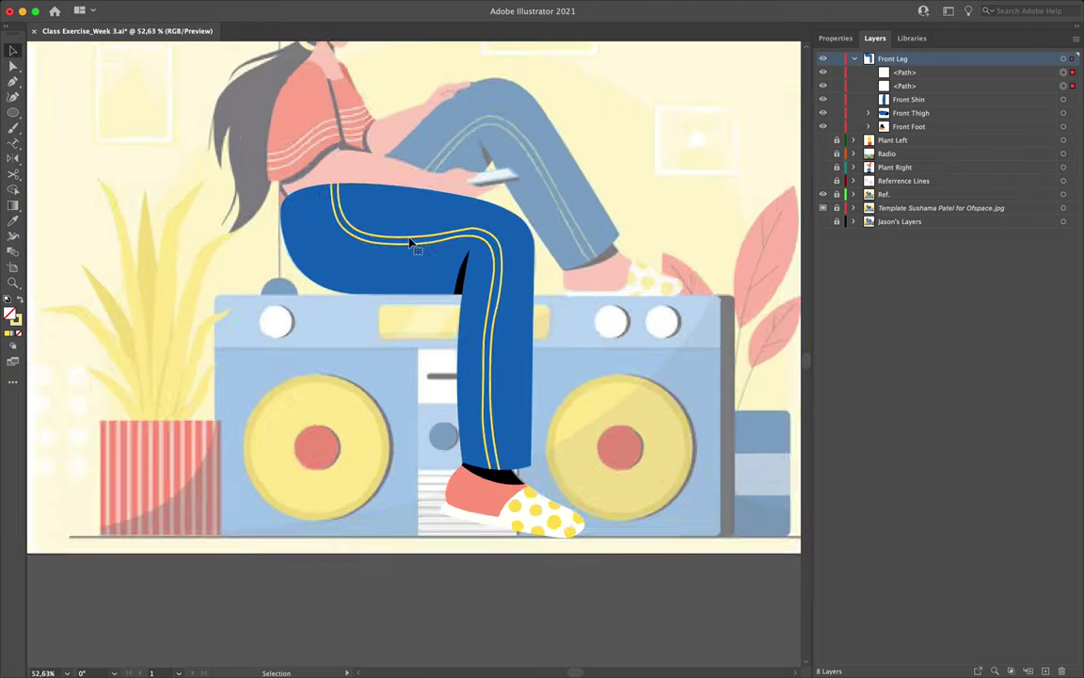
scroll(410, 243, "right", 3)
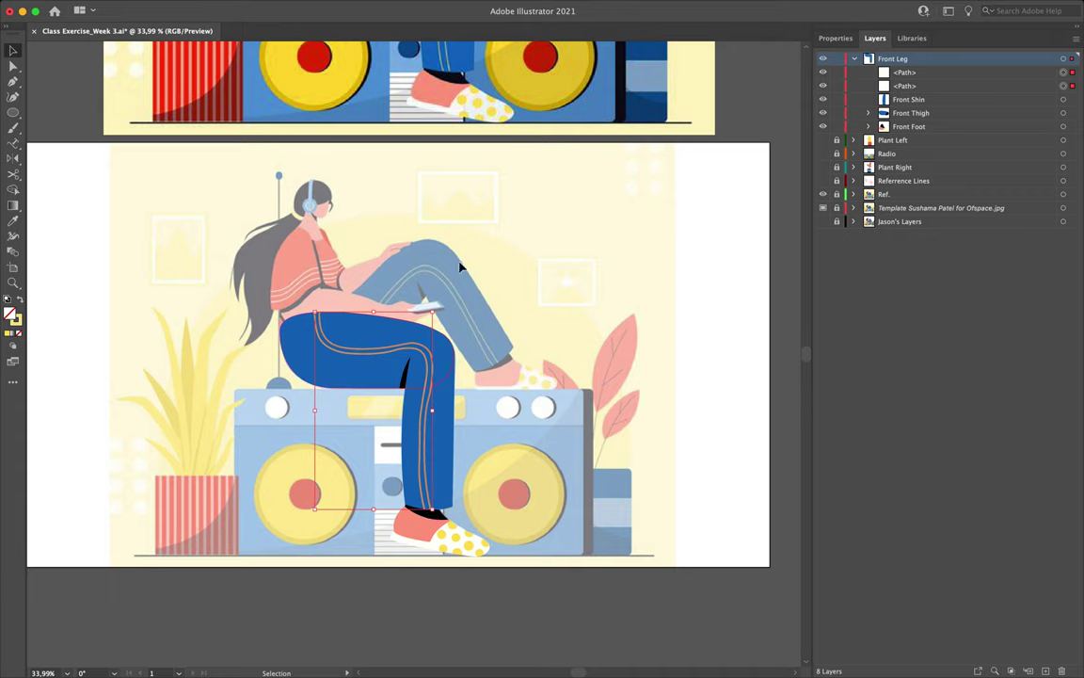
left_click_drag(824, 99, 824, 129)
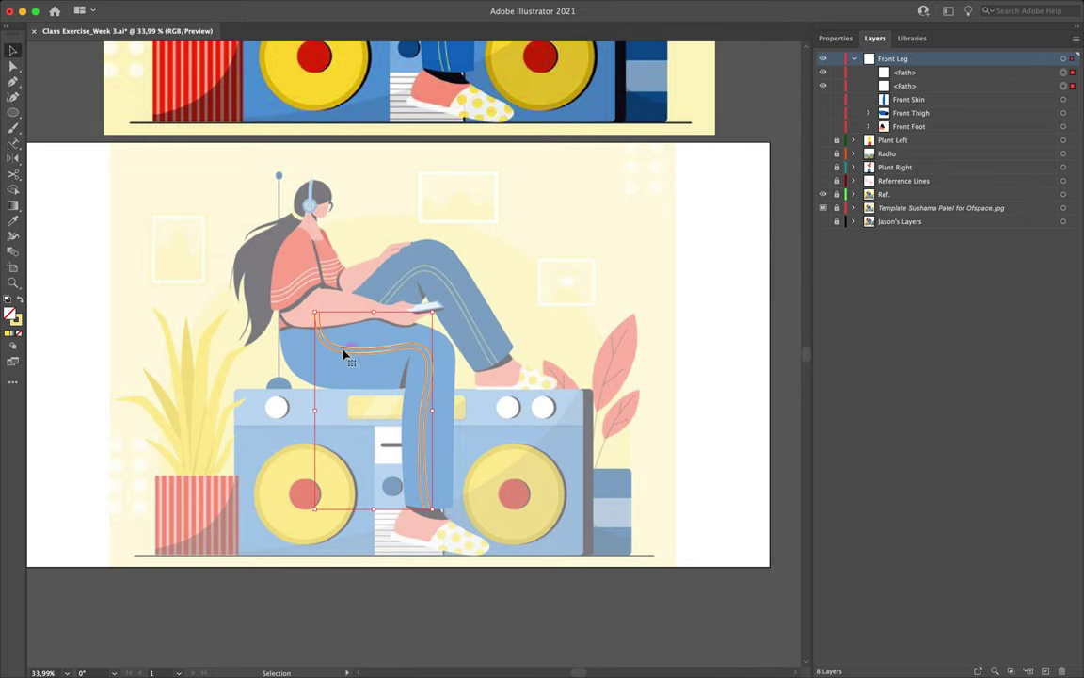
key("a")
key("ctrl+g")
key("v")
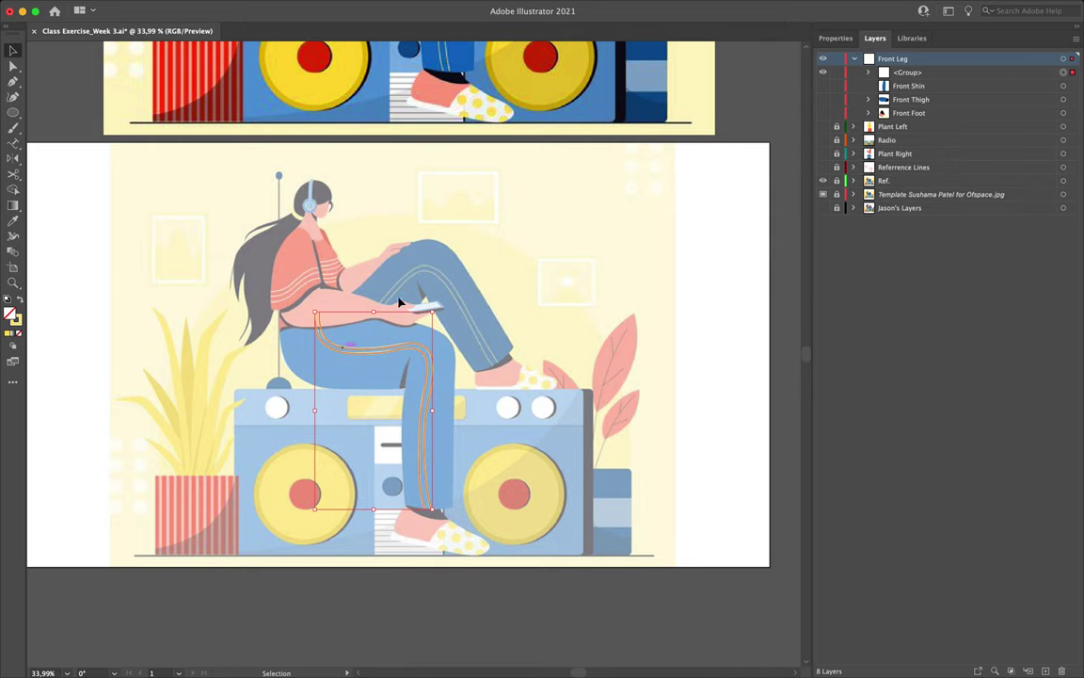
Step: Rename the group of stripes as Front Lines
double_click(906, 72)
type("F")
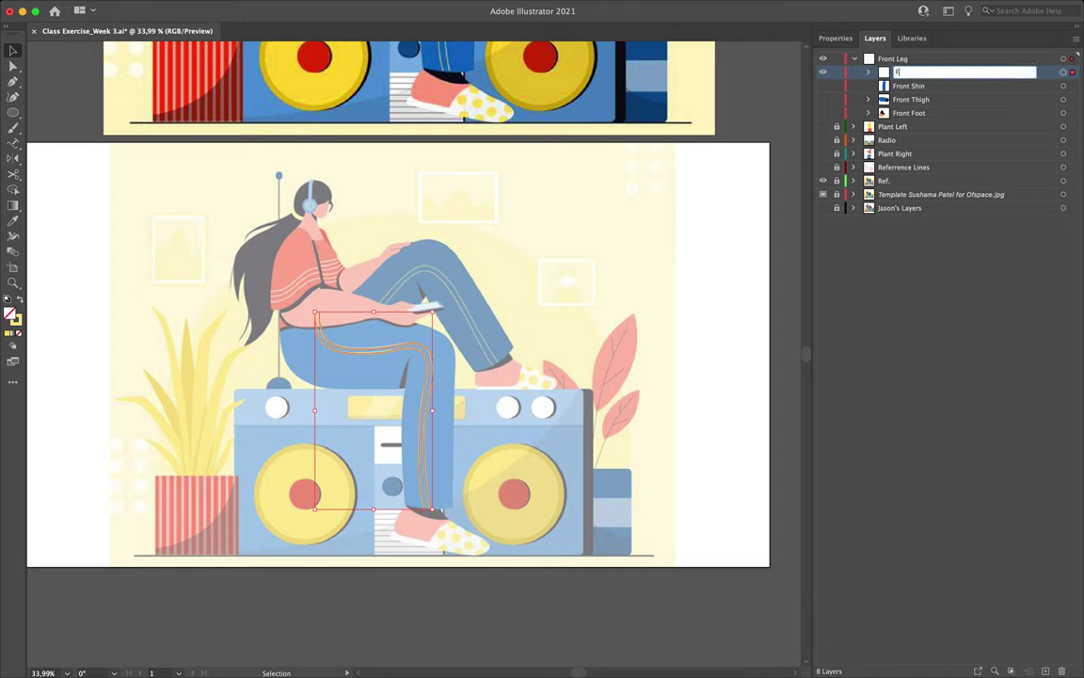
type("rontLines")
key("Return")
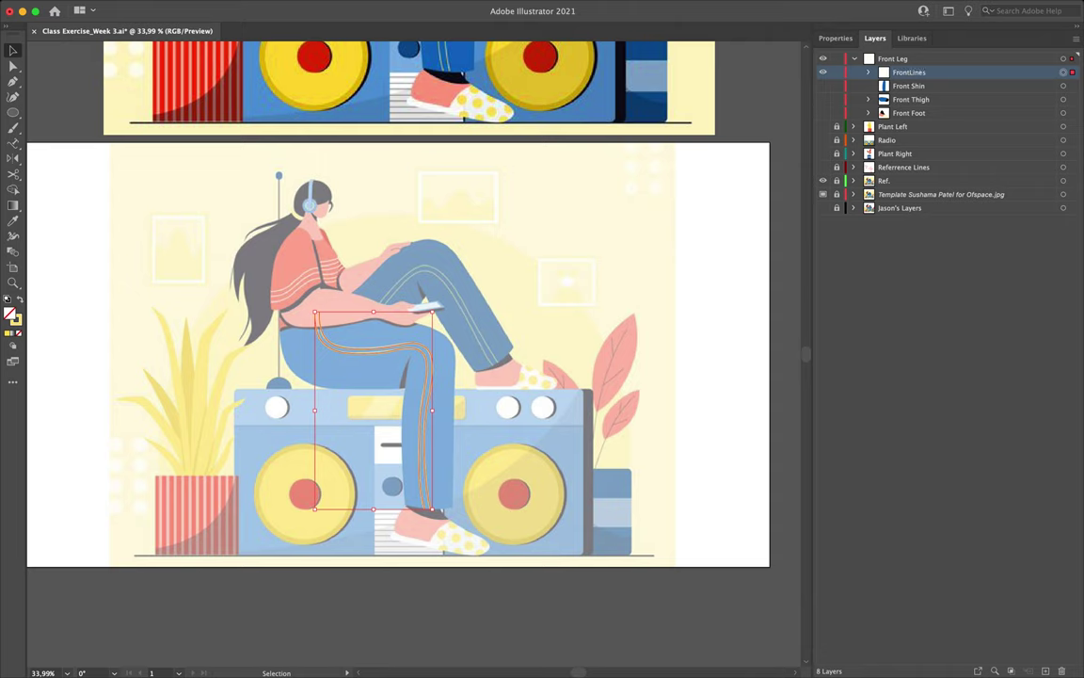
double_click(908, 72)
left_click(910, 73)
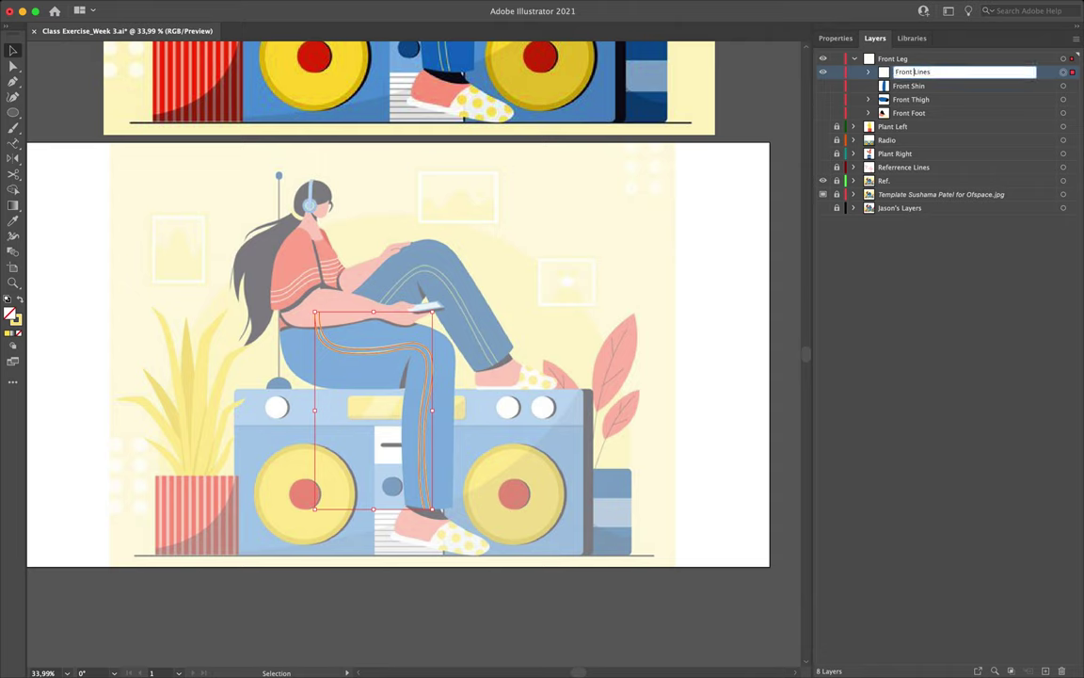
left_click(939, 98)
Step: Show Front Shin, Front Thigh and Front Foot again and clear the selection
left_click_drag(823, 86, 825, 113)
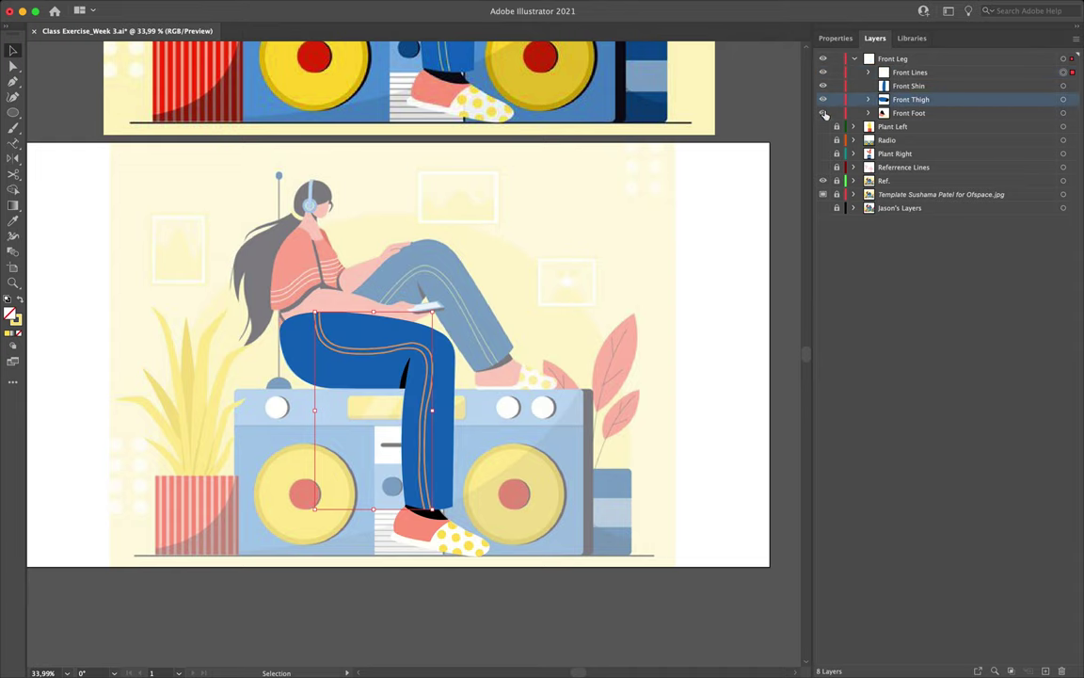
key("super+shift+a")
scroll(471, 306, "down", 2)
scroll(471, 306, "left", 2)
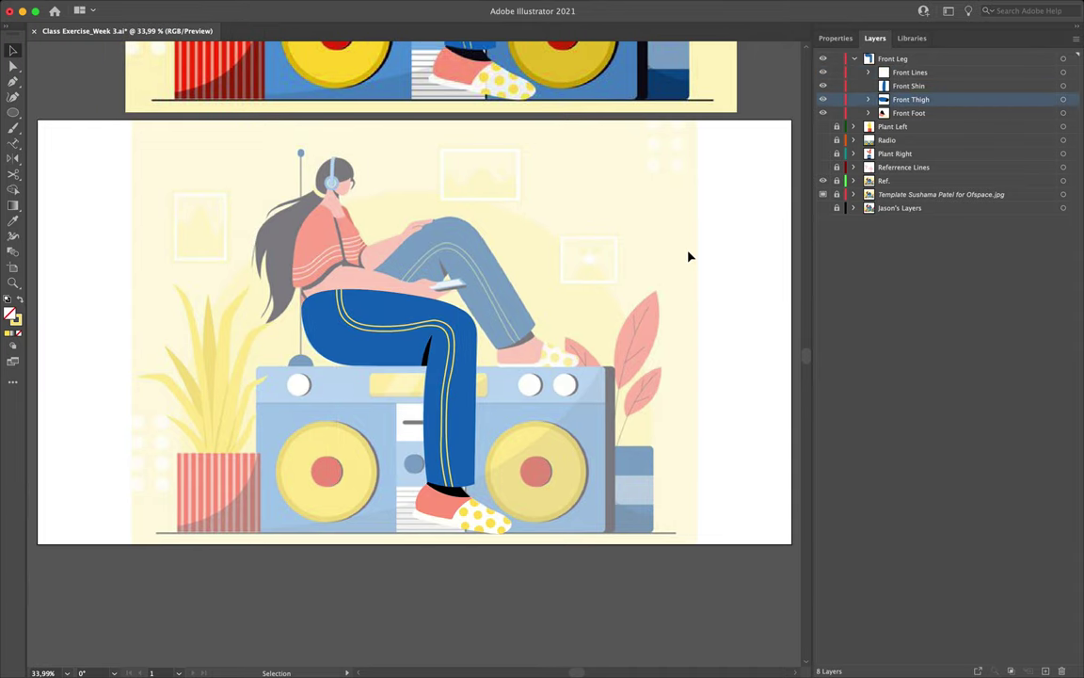
Step: Collapse, hide and lock the Front Leg layer, and add a new layer named Back Leg
left_click(854, 59)
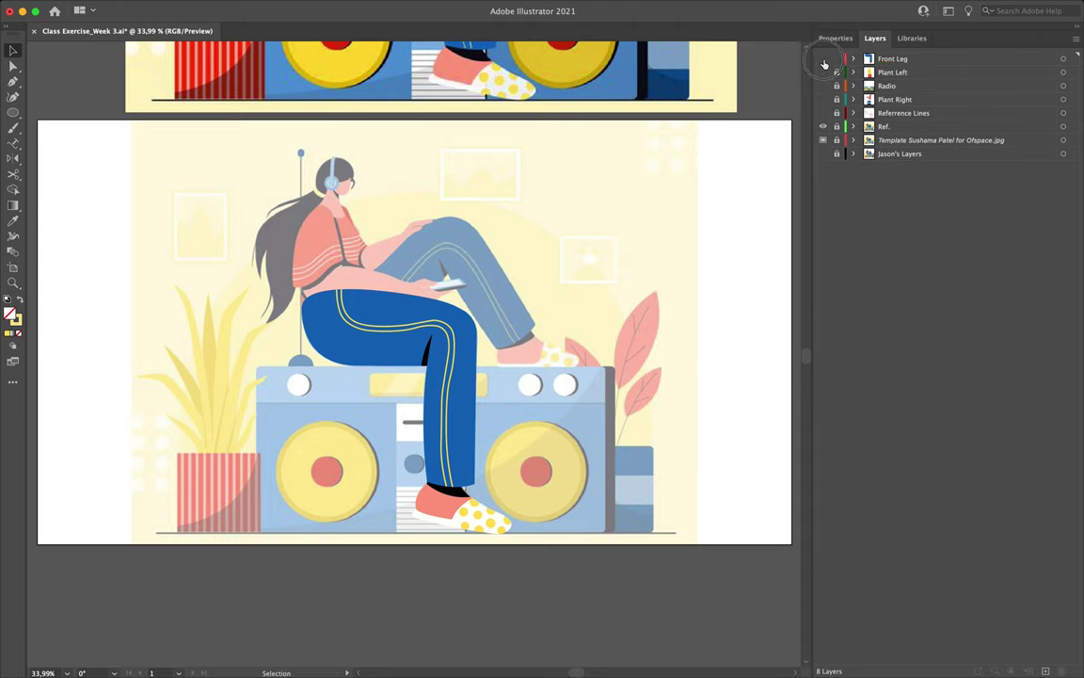
left_click(823, 59)
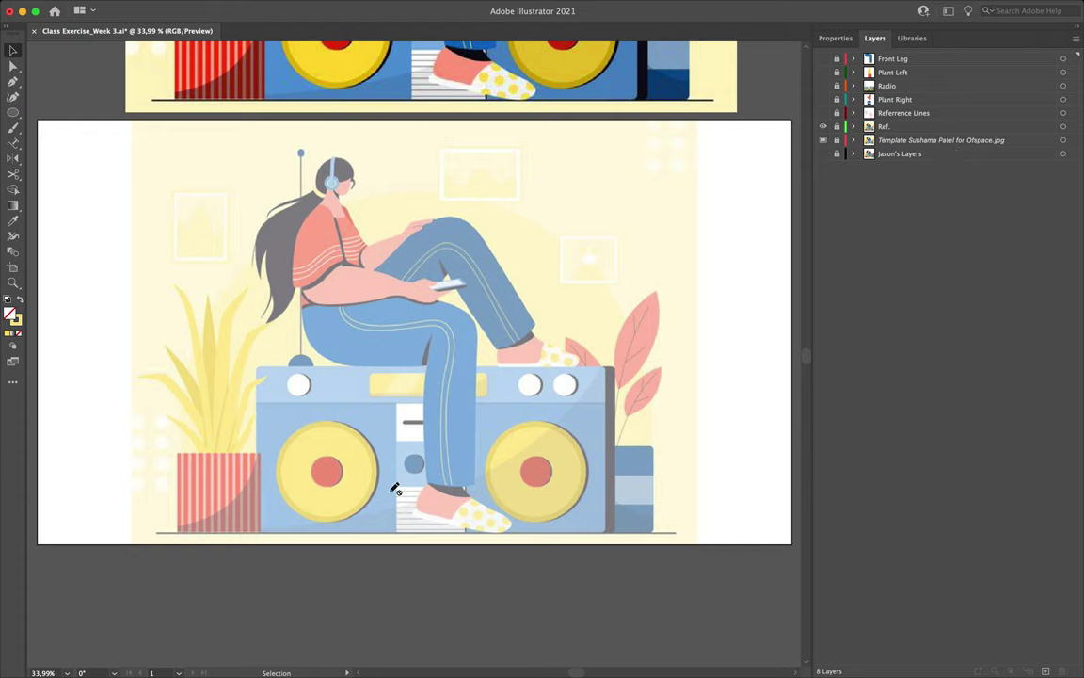
left_click(1045, 671)
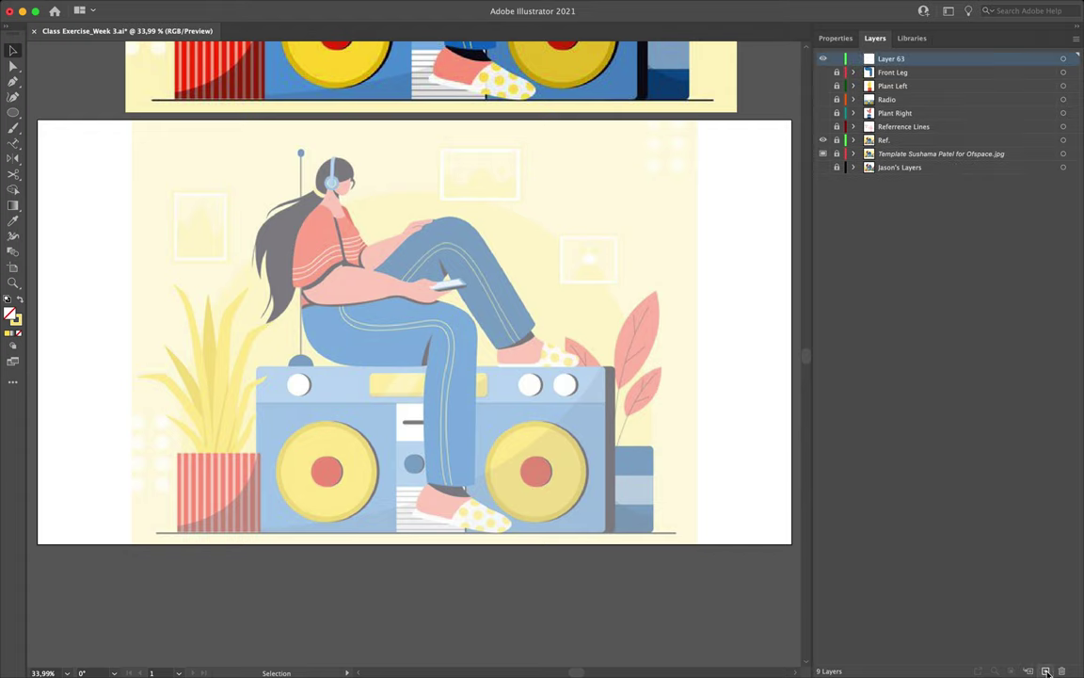
double_click(899, 59)
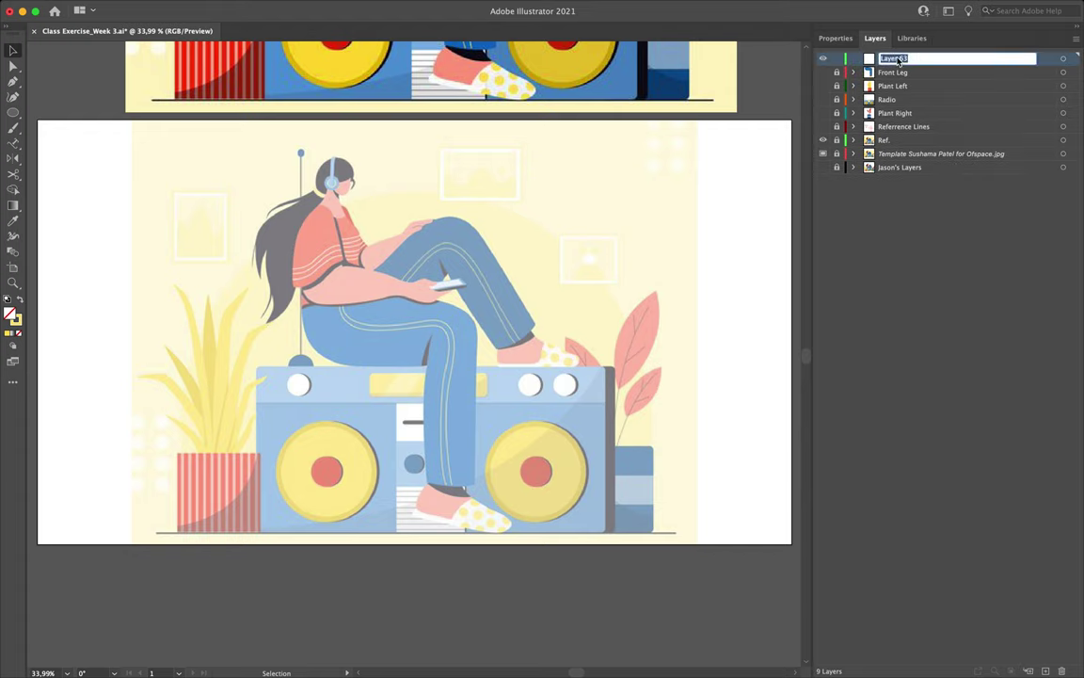
type("Back Leg")
key("Return")
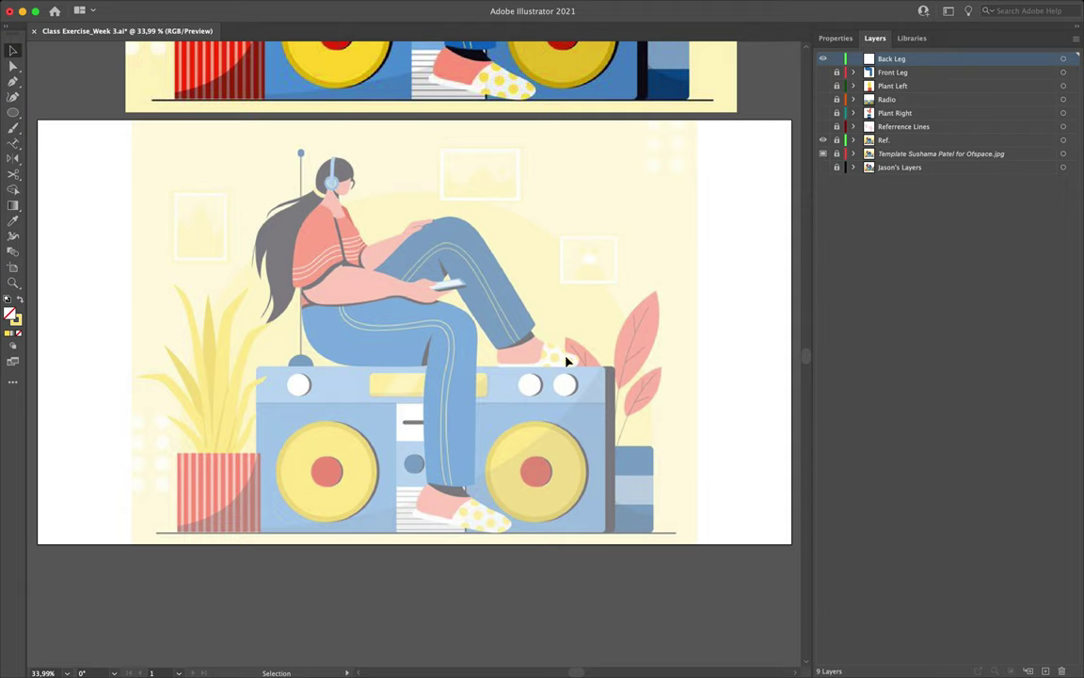
Step: Trace the heel section of the back shoe with the Pen tool as a salmon-filled shape
scroll(566, 361, "up", 5)
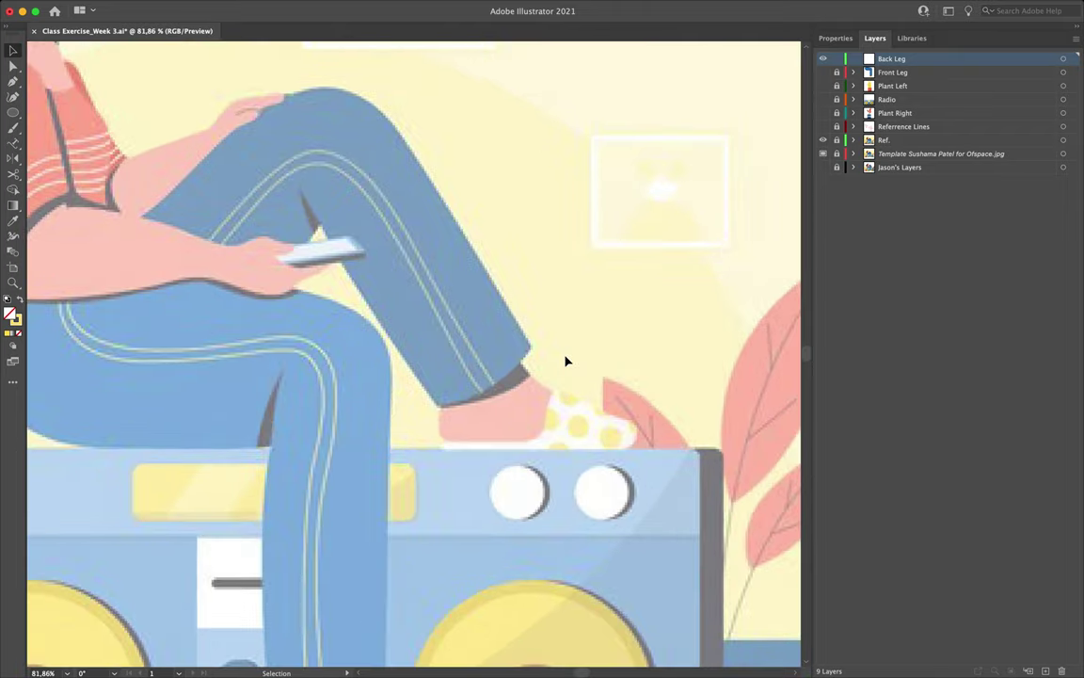
scroll(566, 360, "down", 1)
scroll(568, 359, "up", 2)
key("p")
left_click(398, 349)
scroll(600, 351, "up", 3)
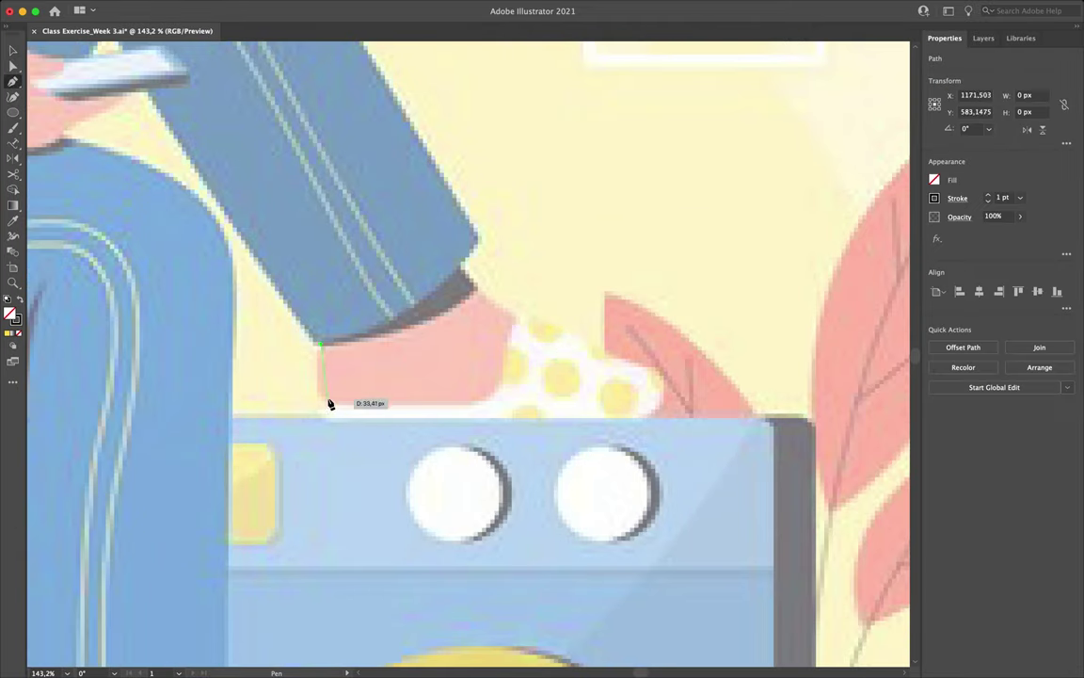
left_click(330, 404)
left_click(503, 412)
left_click(556, 338)
left_click_drag(321, 345, 319, 356)
scroll(460, 259, "down", 5)
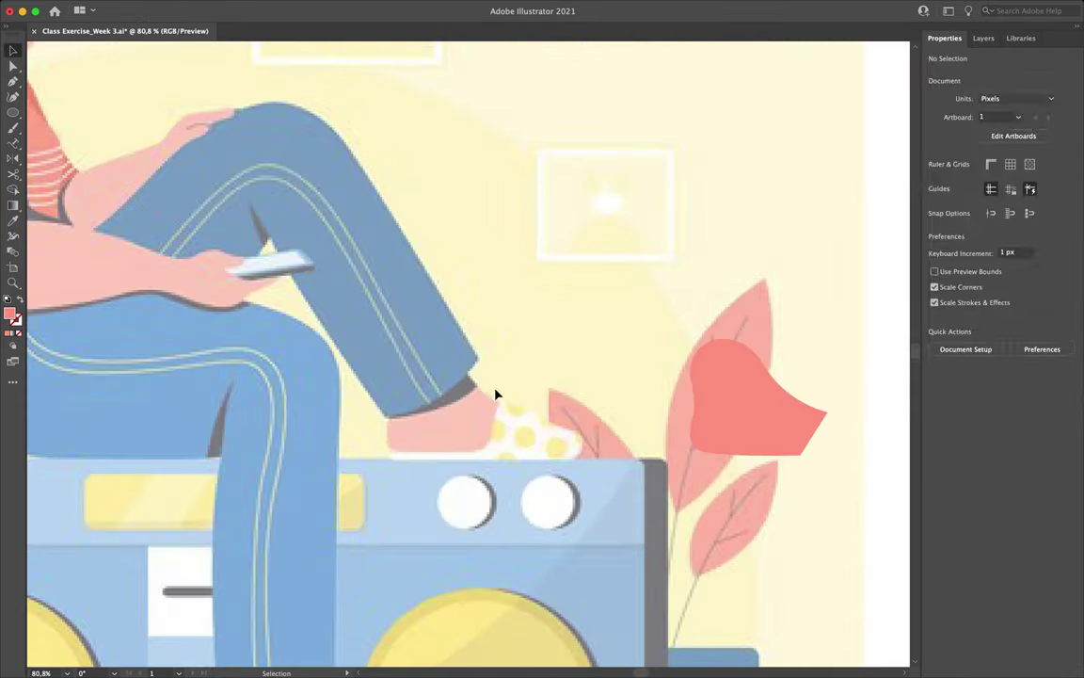
Step: Trace the sole and toe section of the back shoe with the Pen tool and refine its anchor points at the heel
key("p")
scroll(322, 440, "up", 3)
left_click(321, 438)
left_click_drag(685, 411, 421, 261)
left_click_drag(537, 327, 521, 453)
left_click(330, 431)
scroll(334, 431, "up", 3)
key("a")
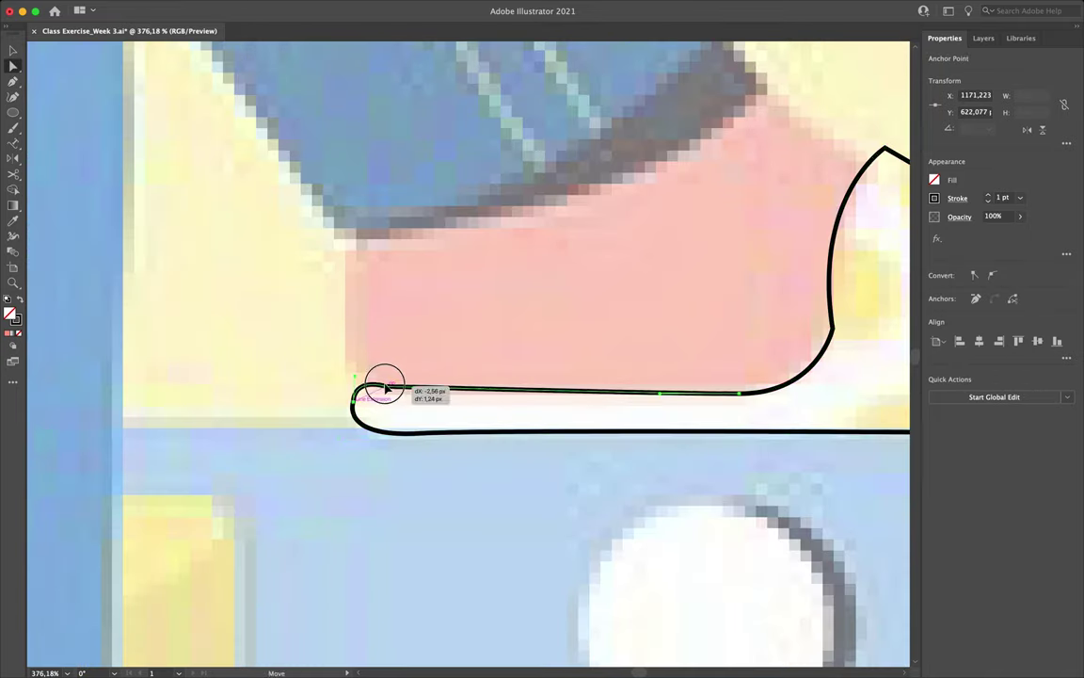
Step: Turn the sole and toe outline into a white-filled shape and move it above the reference foot
scroll(351, 440, "down", 2)
key("v")
scroll(431, 368, "down", 4)
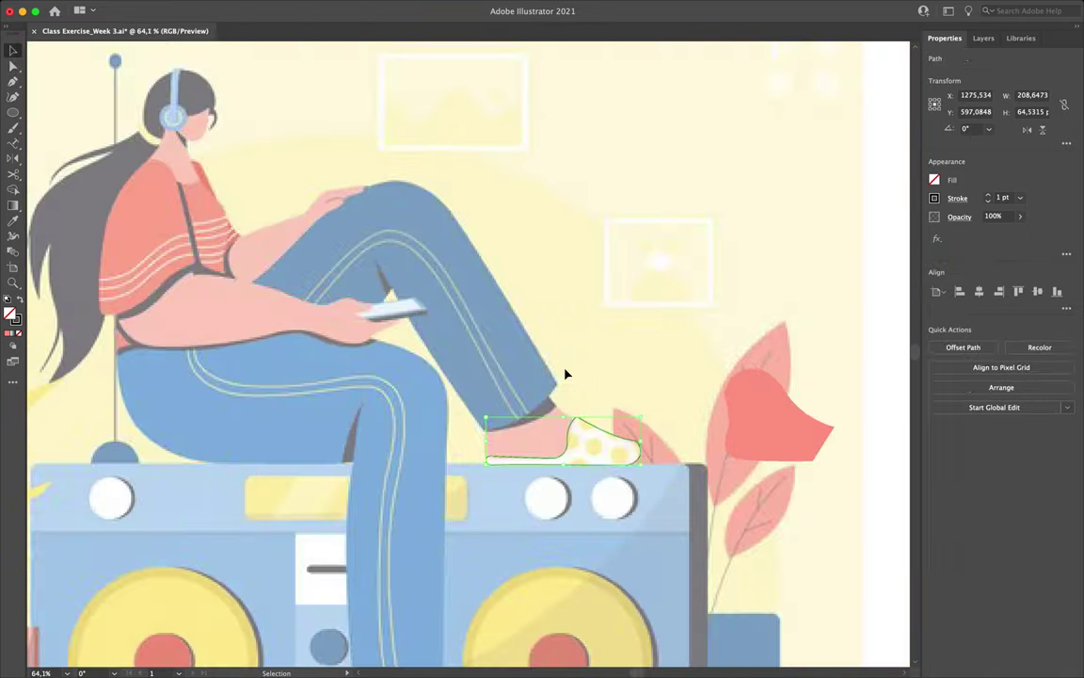
scroll(565, 374, "down", 3)
key("shift+x")
scroll(588, 454, "up", 4)
left_click(983, 37)
left_click_drag(593, 379, 593, 242)
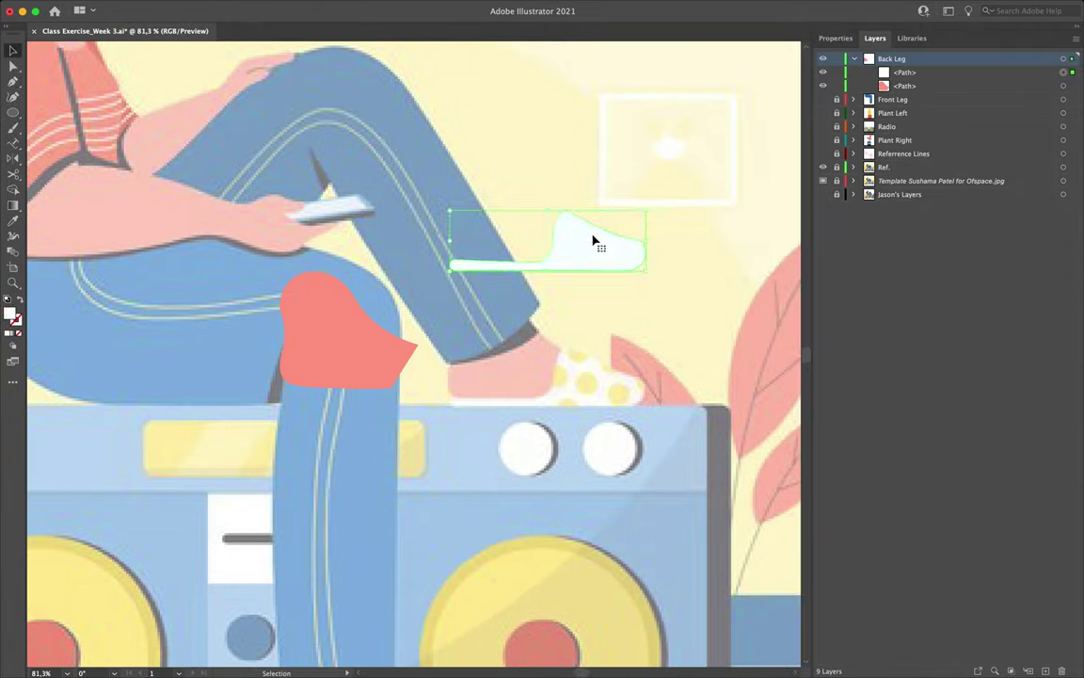
Step: Fill the sock shape with black and clip it inside the salmon heel shape with a clipping mask
left_click(835, 38)
left_click(934, 179)
left_click(835, 223)
scroll(602, 221, "up", 2)
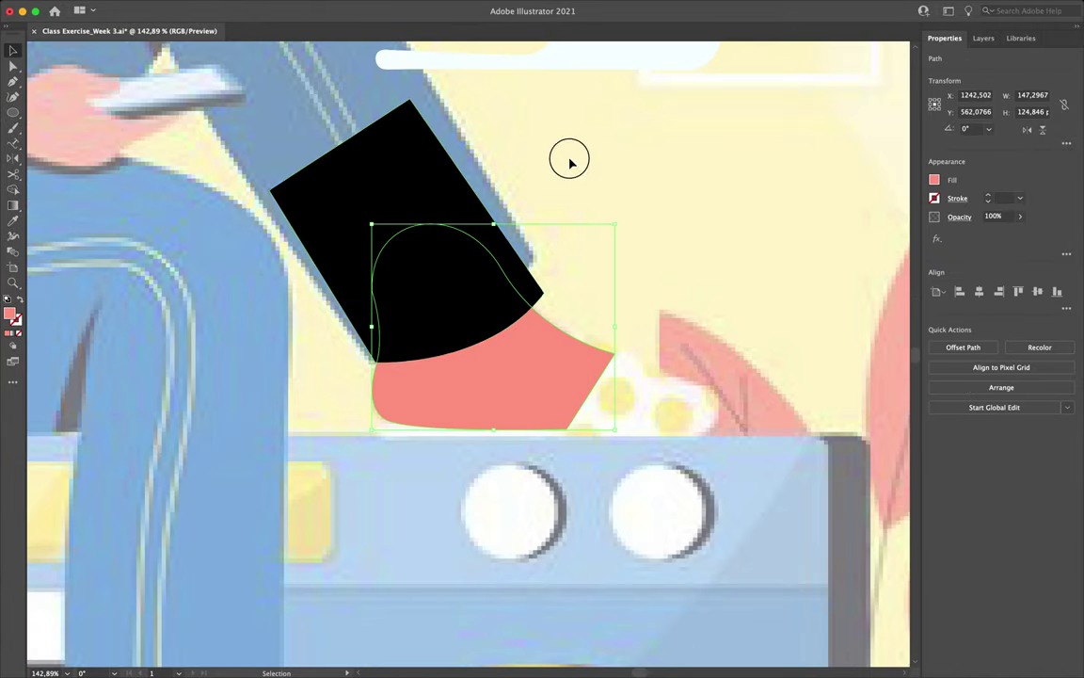
key("F7")
right_click(442, 302)
scroll(576, 139, "up", 2)
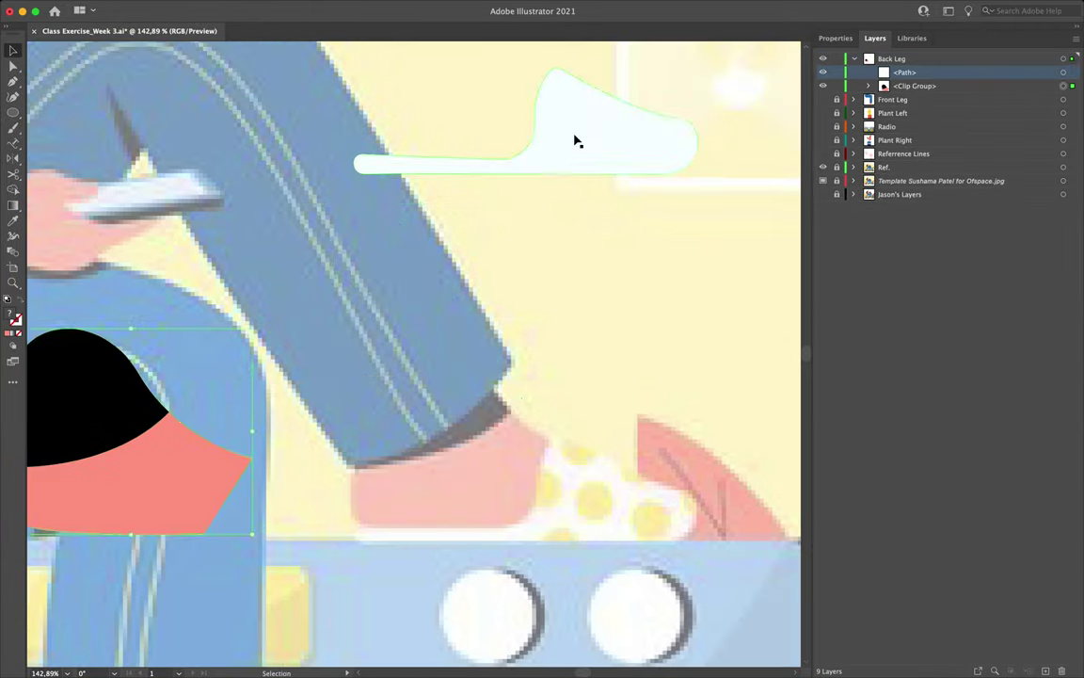
Step: Draw yellow polka dots over the toe of the white shoe shape with the Ellipse tool
scroll(576, 139, "down", 3)
scroll(508, 331, "up", 5)
key("l")
left_click_drag(511, 335, 539, 363)
left_click_drag(678, 336, 698, 357)
left_click_drag(576, 284, 595, 303)
left_click_drag(485, 247, 511, 273)
left_click_drag(419, 310, 458, 333)
left_click_drag(448, 412, 470, 433)
Step: Clip the yellow dots inside the white shoe shape with a clipping mask
scroll(612, 442, "up", 2)
key("v")
key("super+a")
key("super+7")
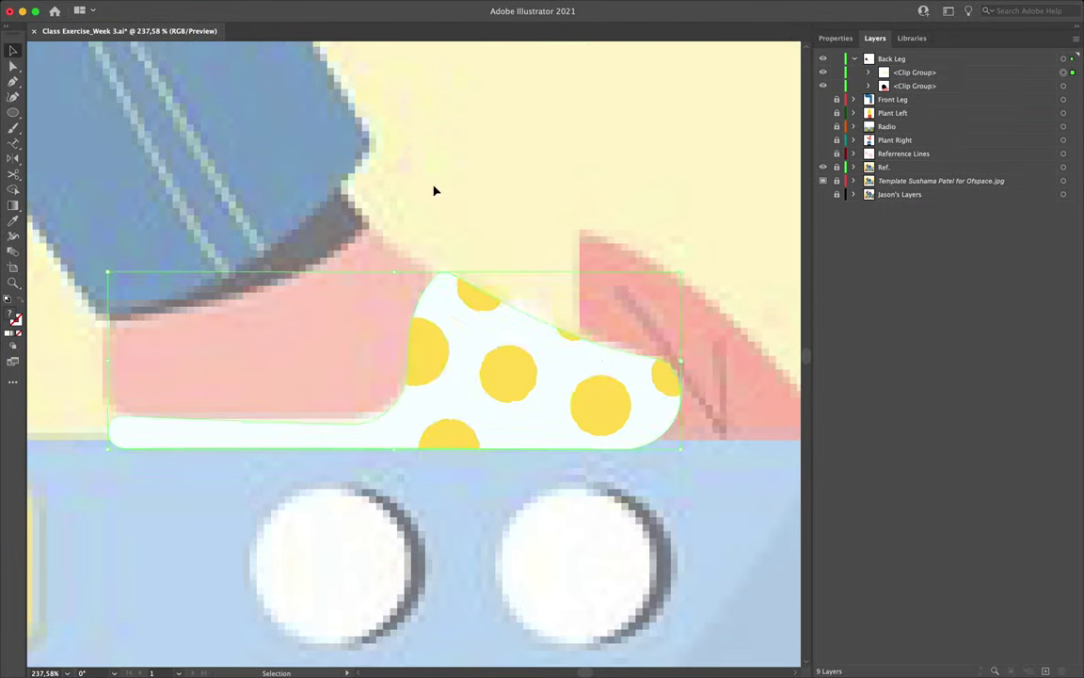
Step: Trace the back lower leg from the inner knee around the hem and over the kneecap with the Pen tool, using no fill
scroll(434, 191, "down", 3)
left_click(446, 356)
scroll(445, 355, "up", 2)
key("p")
left_click(934, 180)
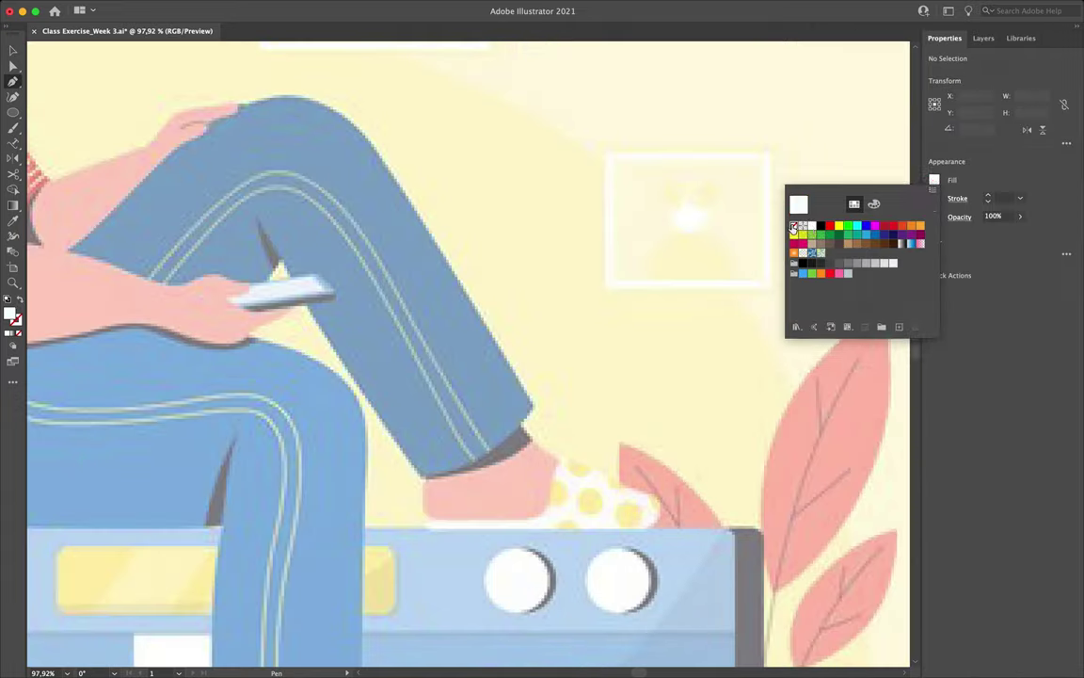
left_click(793, 225)
left_click(259, 225)
left_click(426, 482)
scroll(427, 482, "up", 2)
left_click(576, 442)
left_click(419, 179)
left_click(386, 139)
left_click(337, 122)
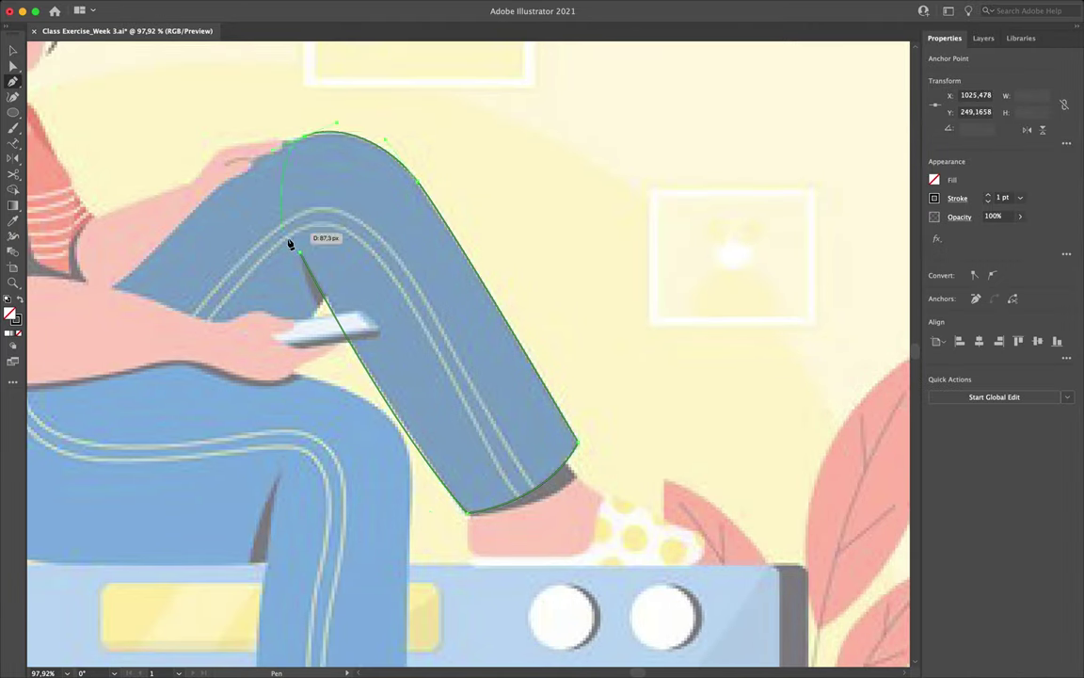
left_click(272, 154)
Step: Name the traced lower-leg path Back Shin
left_click(982, 38)
double_click(908, 73)
type("Back Shin")
key("Return")
left_click(835, 37)
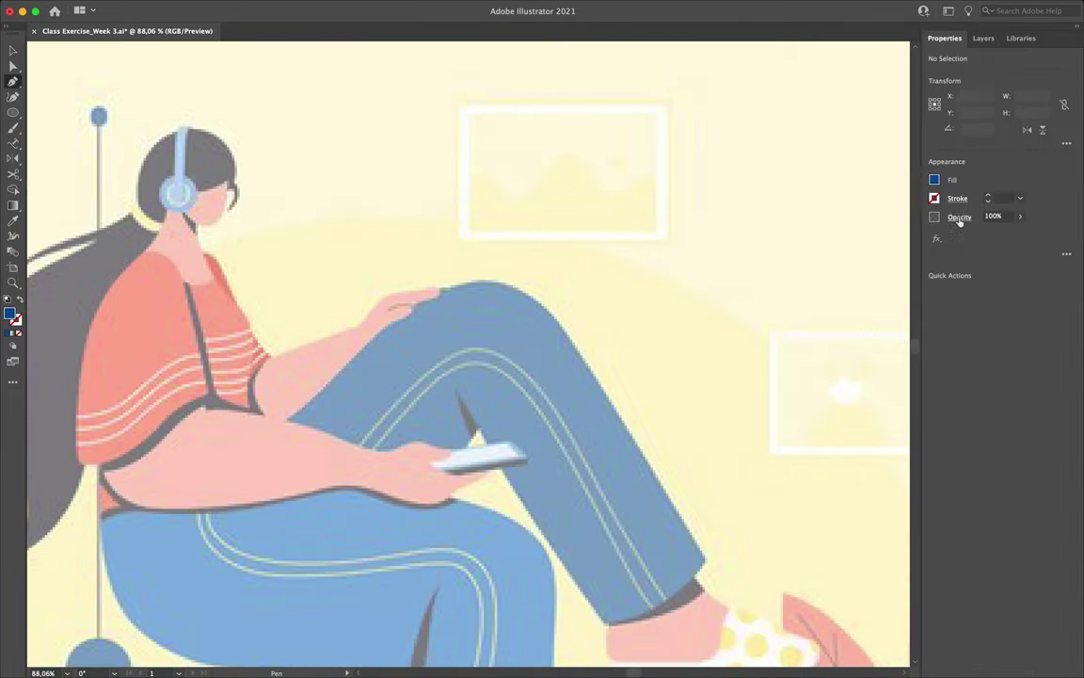
Step: Trace the back thigh from the hip around the bent knee with the Pen tool as a closed dark blue shape
left_click(468, 443)
left_click_drag(485, 280, 438, 285)
left_click(226, 513)
left_click(468, 442)
left_click(331, 341)
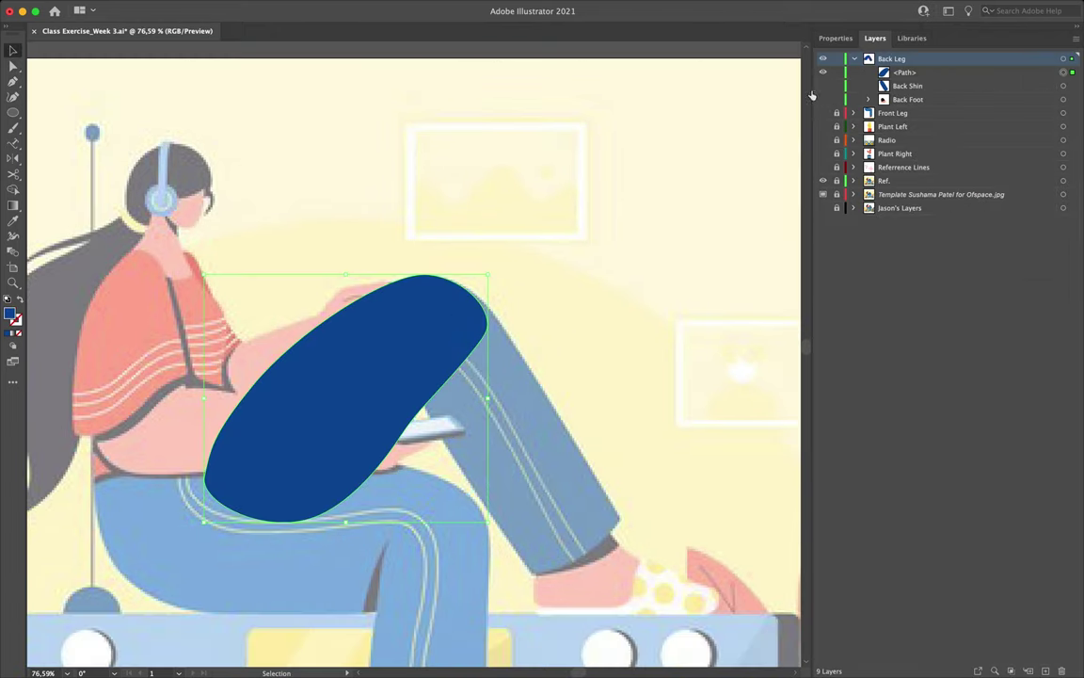
Step: Draw a black shadow shape over the knee end of the back thigh with the Pen tool
left_click(834, 38)
key("p")
scroll(407, 211, "up", 3)
left_click(420, 414)
left_click_drag(407, 205, 467, 132)
left_click_drag(560, 177, 593, 211)
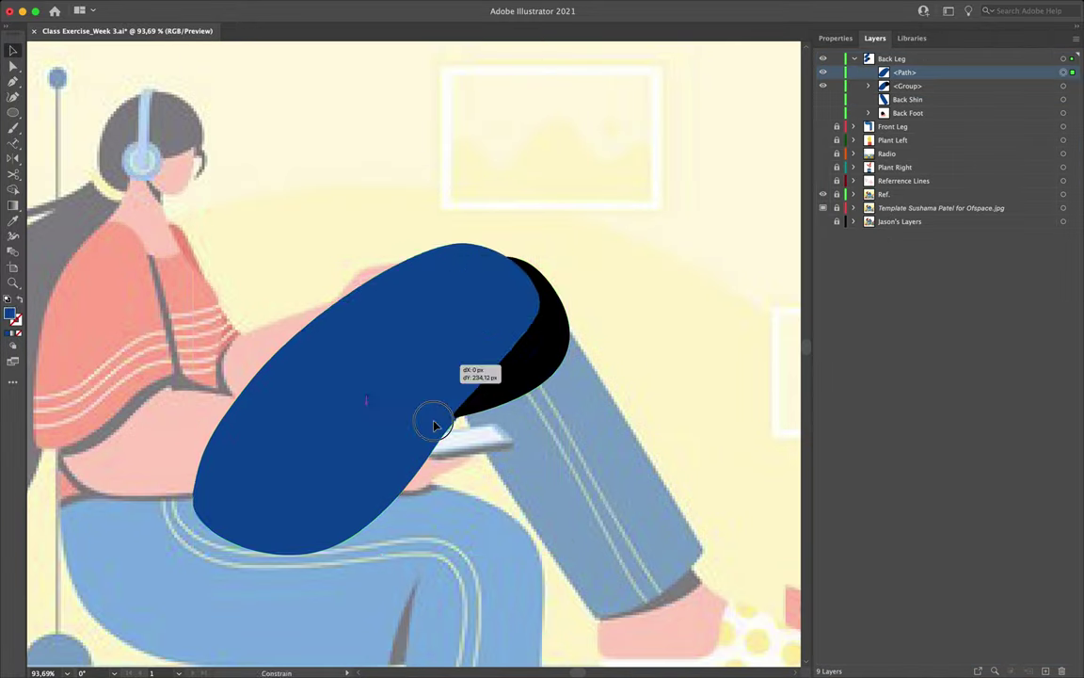
Step: Clip the black shadow inside the thigh shape with a clipping mask and name the group Back Thigh
right_click(410, 375)
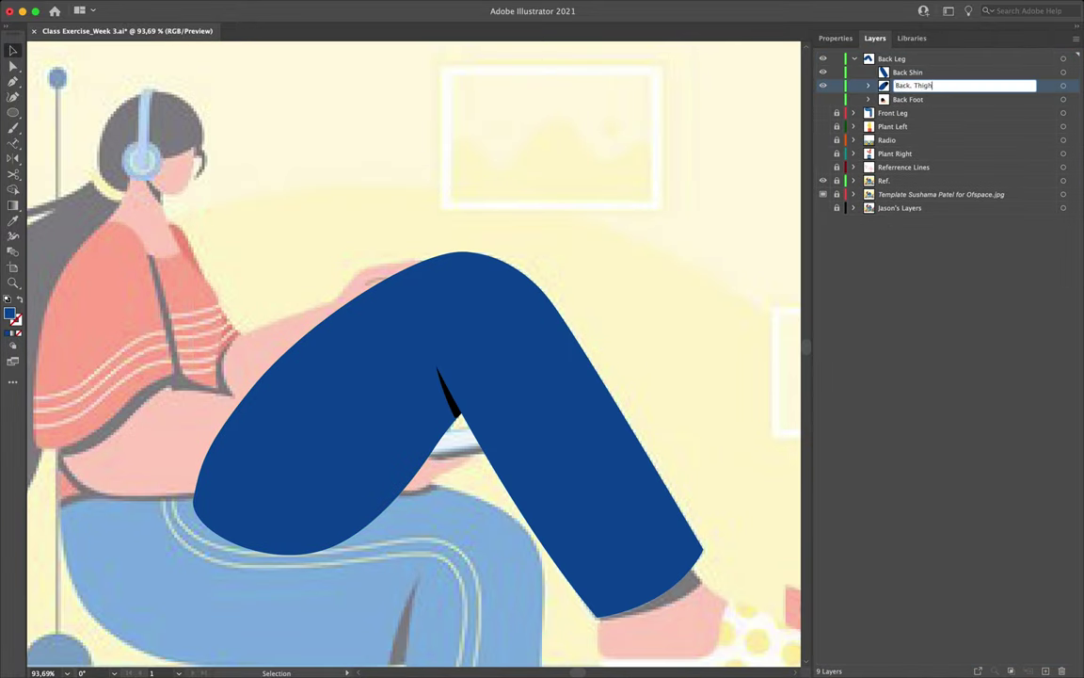
key("Return")
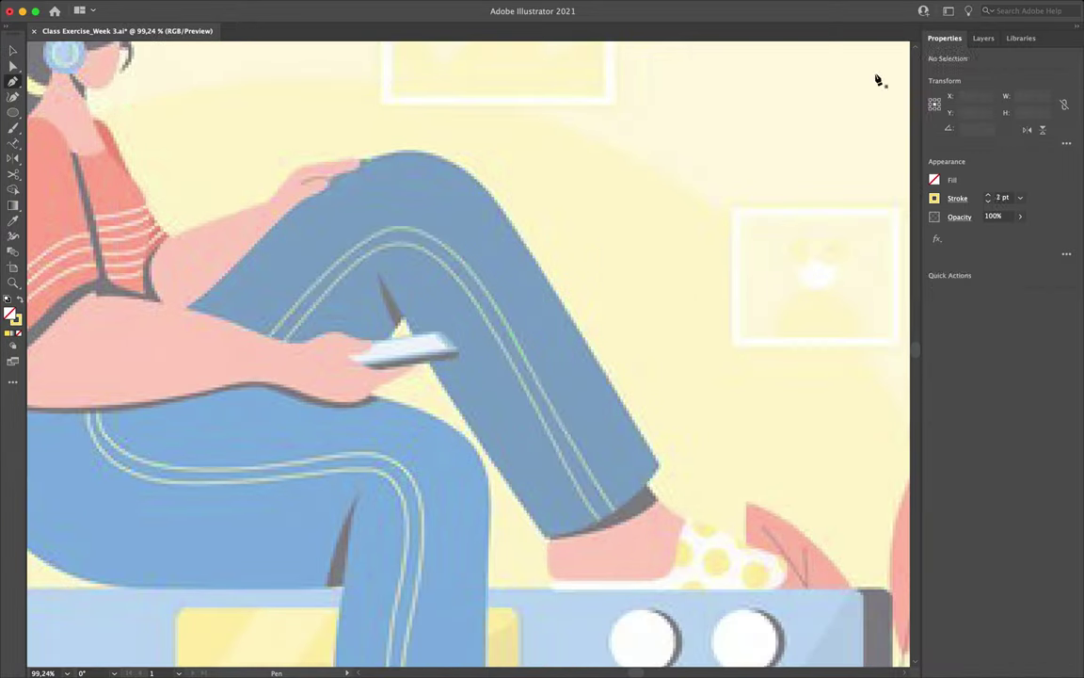
Step: Trace two parallel stripes along the back leg from thigh to hem with the Pen tool, using a 2 pt yellow stroke and no fill
left_click(511, 335)
left_click(194, 442)
left_click(556, 449)
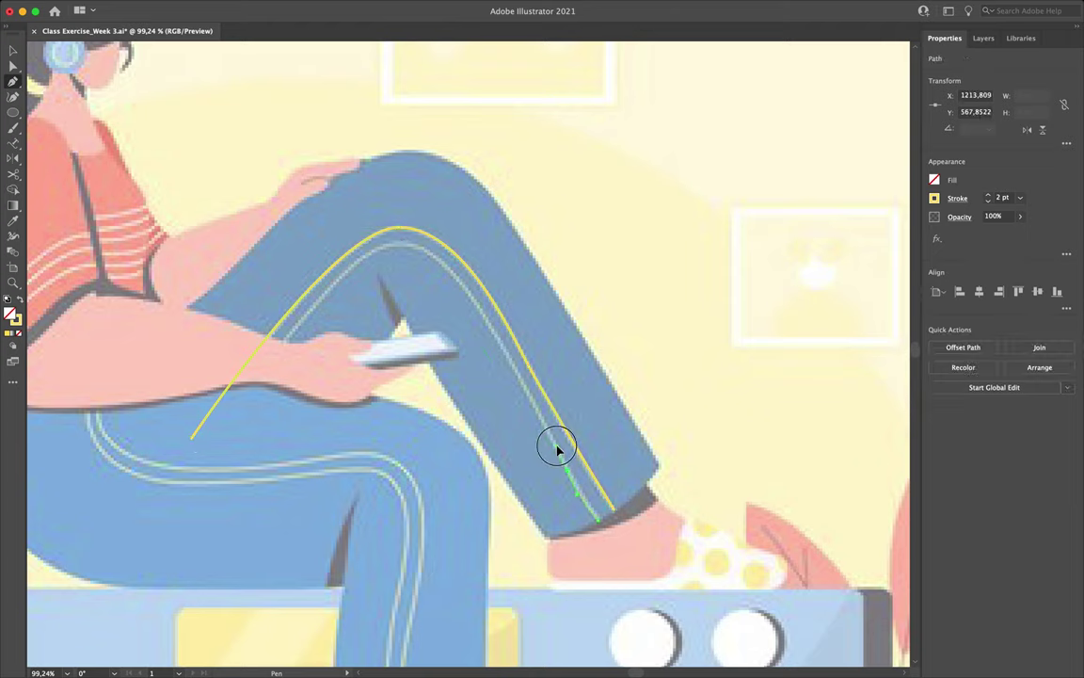
Step: Fit the inner stripe's ends to the thigh edge and hem, and hide Back Shin and Back Thigh to compare with the reference
left_click_drag(319, 473, 293, 513)
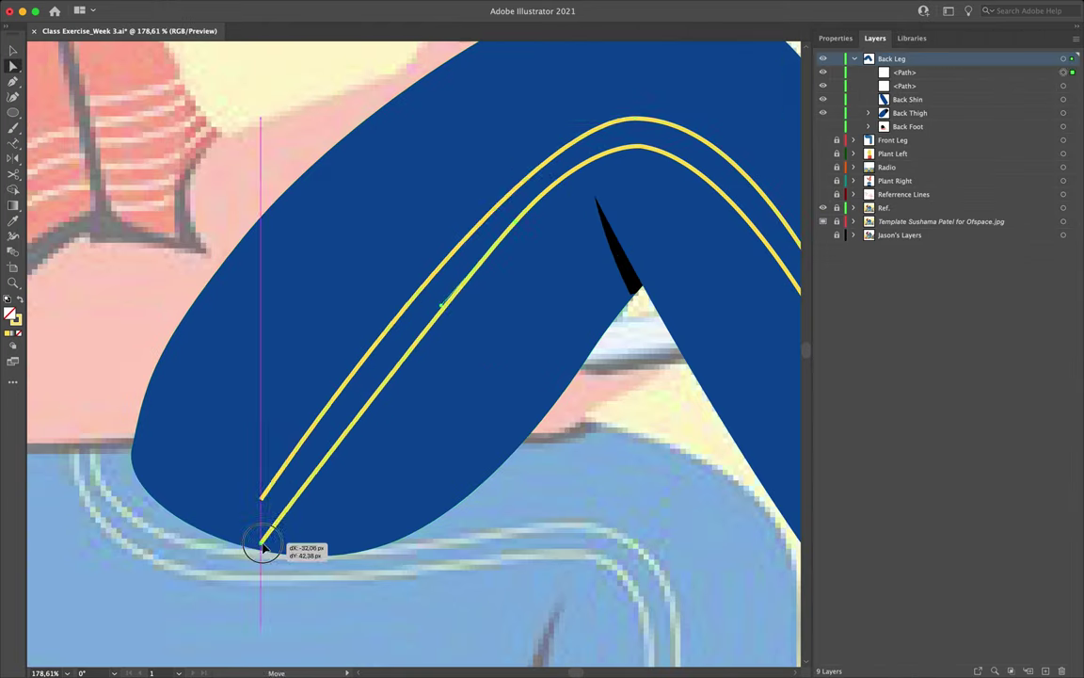
left_click_drag(293, 513, 296, 515)
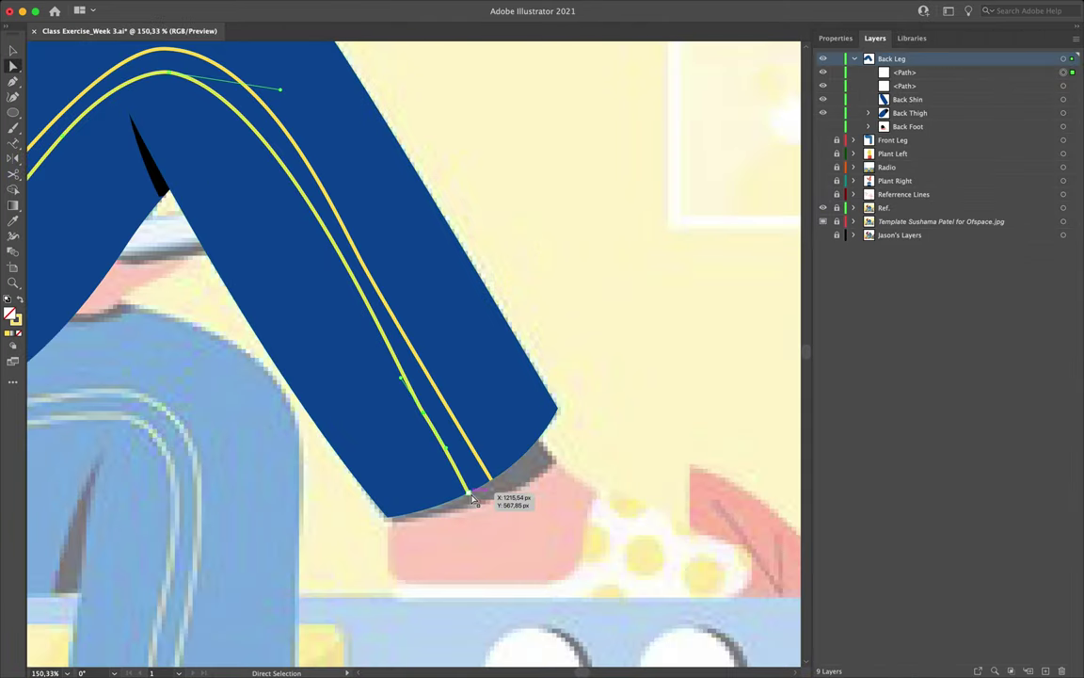
left_click_drag(822, 99, 822, 113)
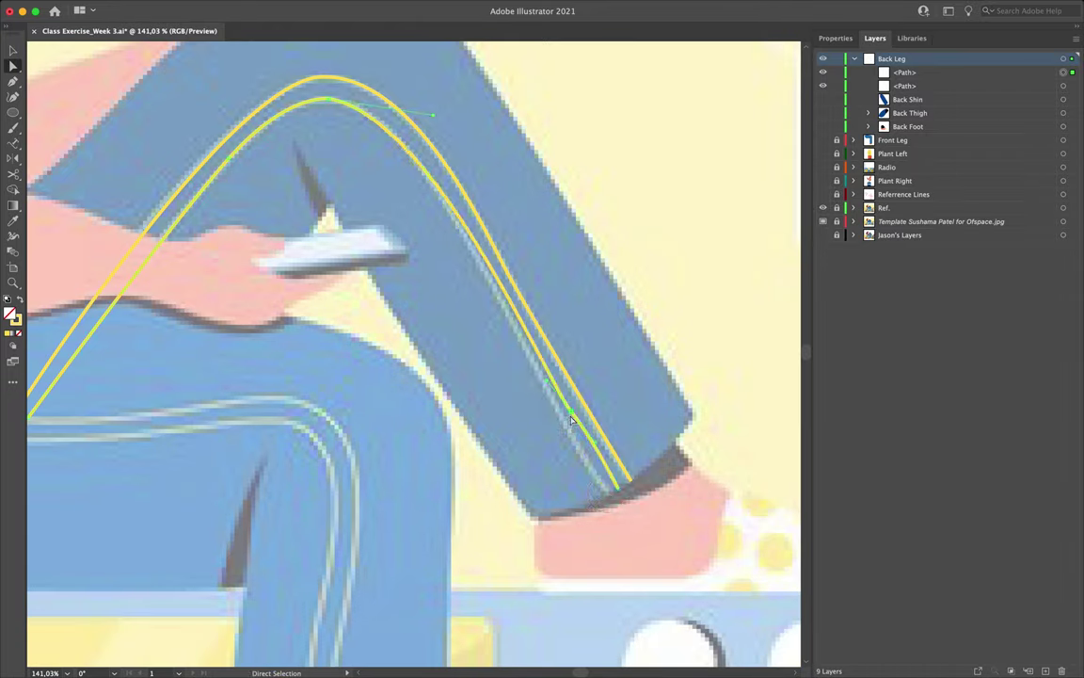
Step: Group the two yellow stripes inside the Back Leg layer and name the group Back Lines
key("v")
key("super+0")
left_click(853, 60)
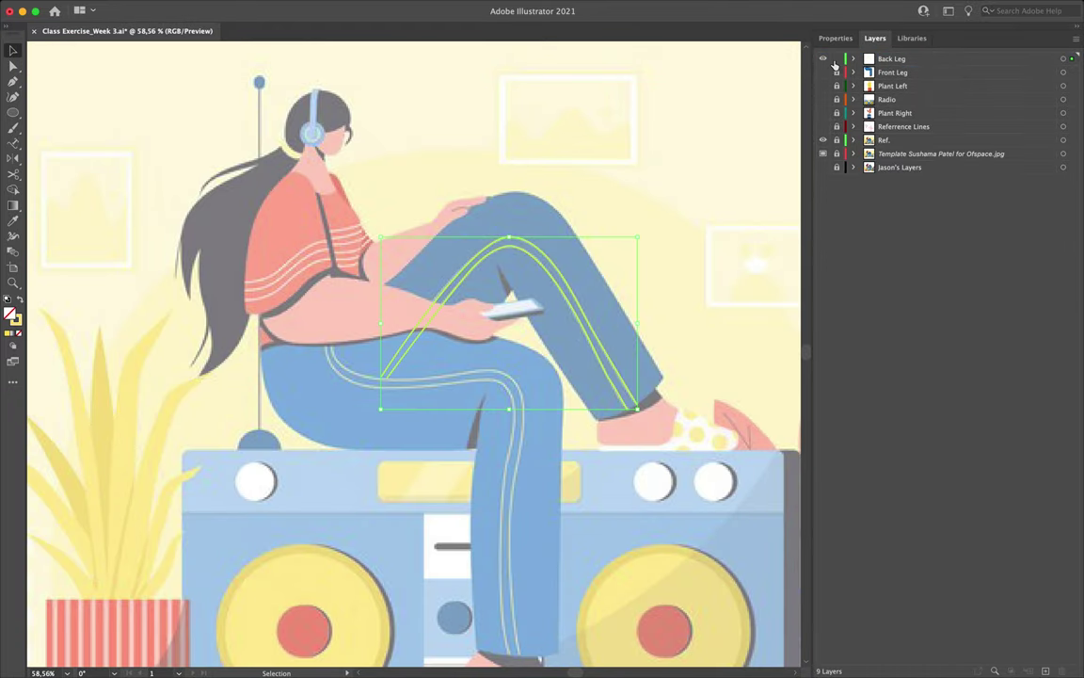
left_click(853, 58)
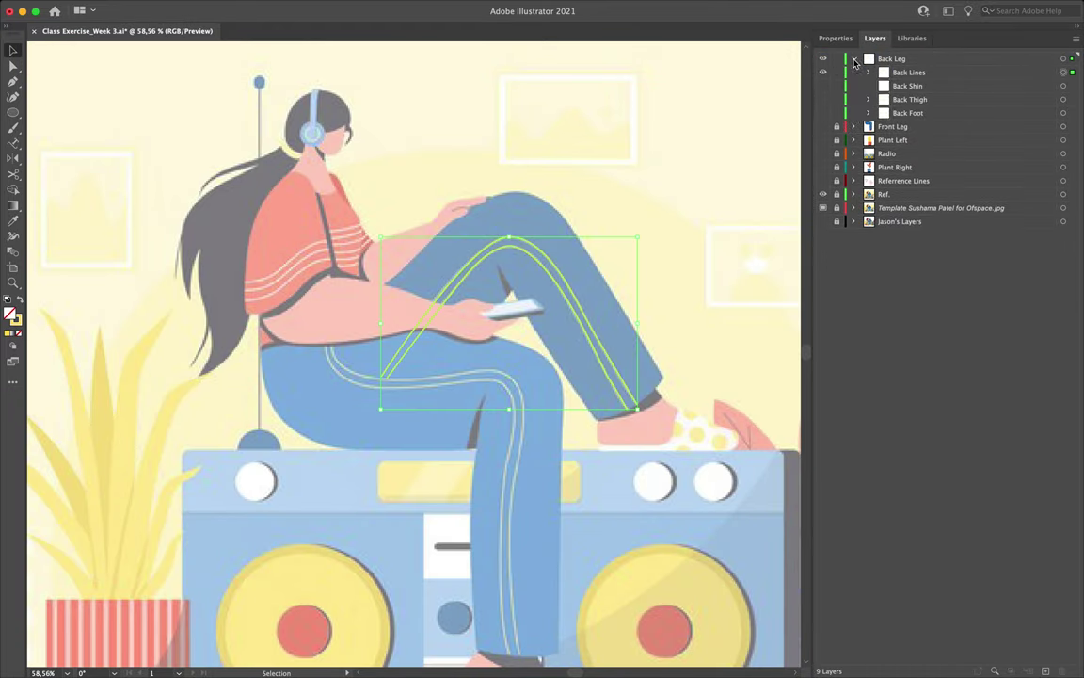
Step: Show Back Shin, Back Thigh and Back Foot again, collapse the Back Leg layer and deselect the stripes
left_click_drag(823, 86, 824, 113)
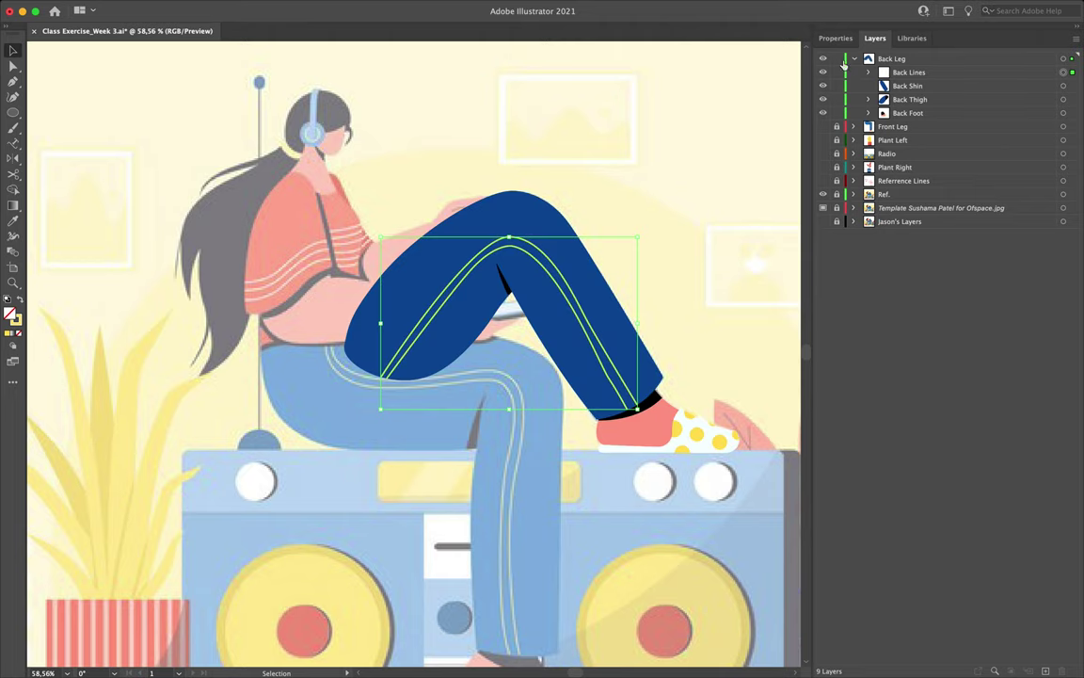
left_click(854, 59)
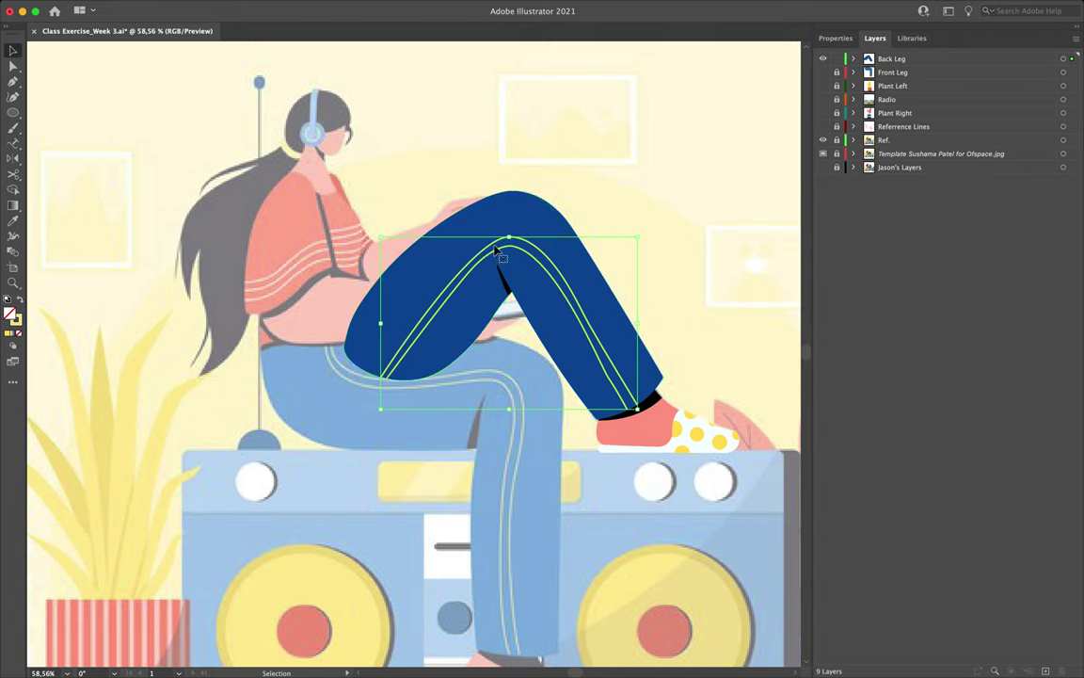
left_click(696, 173)
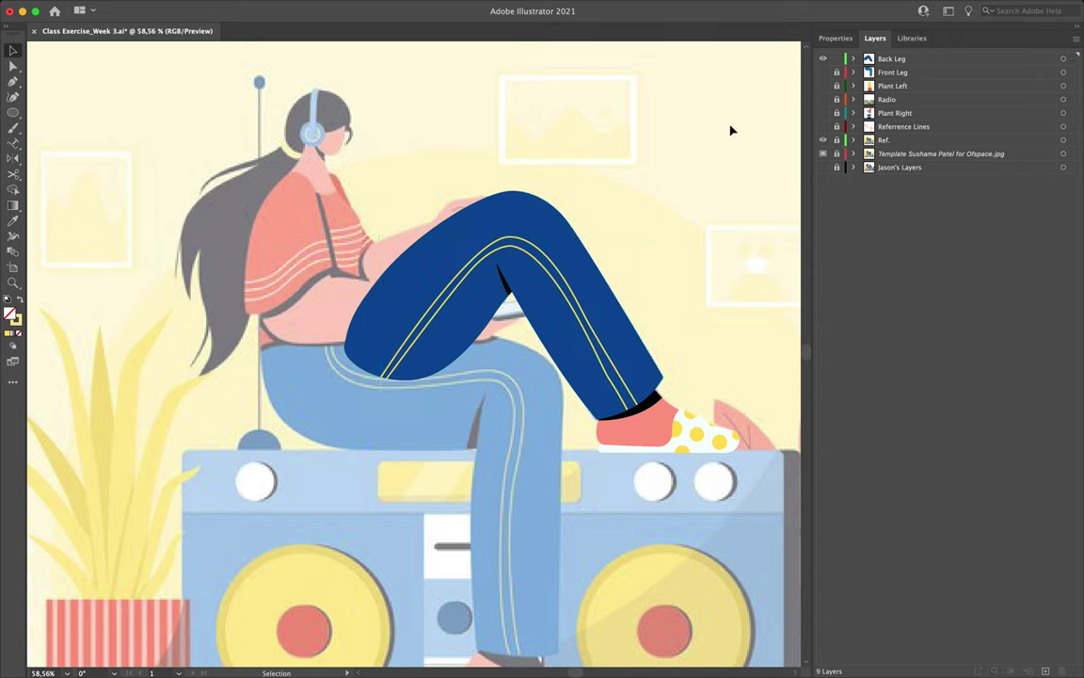
Step: Show the Front Leg layer, move the Back Leg layer beneath it, and check both legs together
left_click(822, 73)
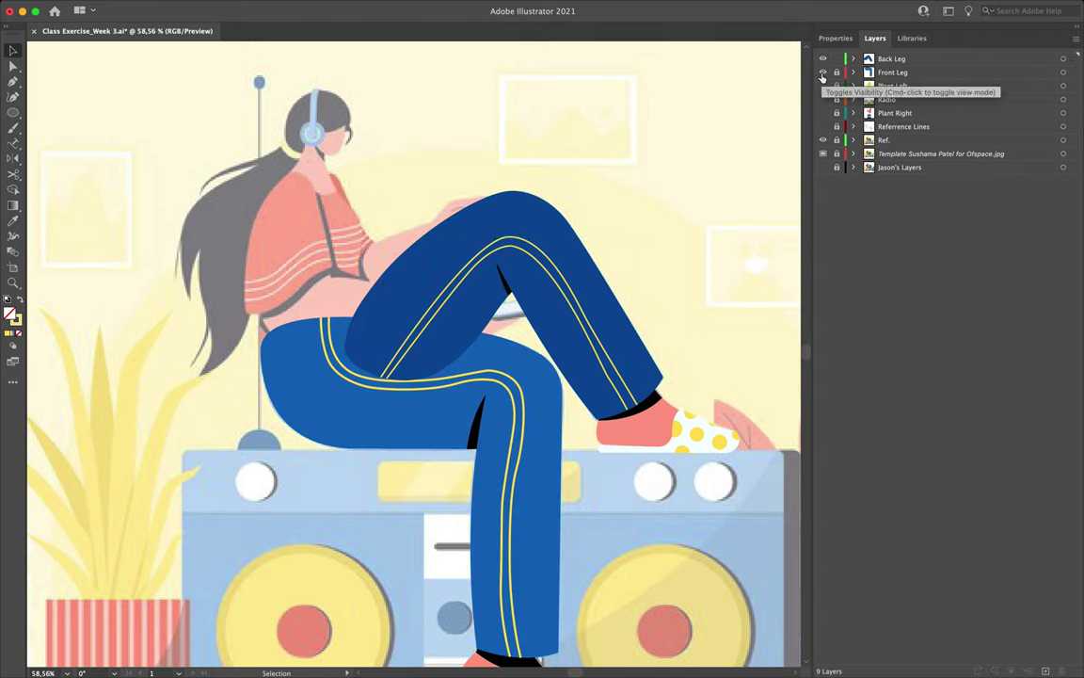
scroll(540, 285, "down", 2)
scroll(540, 284, "right", 3)
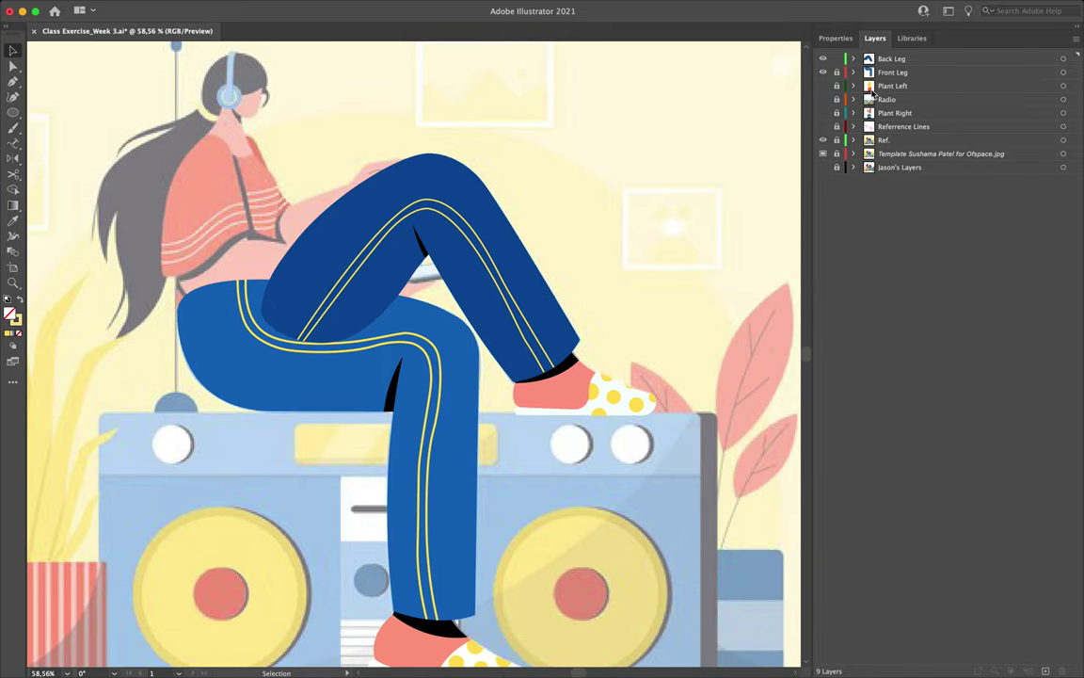
mouse_move(913, 58)
left_mouse_down()
mouse_move(927, 57)
mouse_move(919, 75)
left_mouse_up()
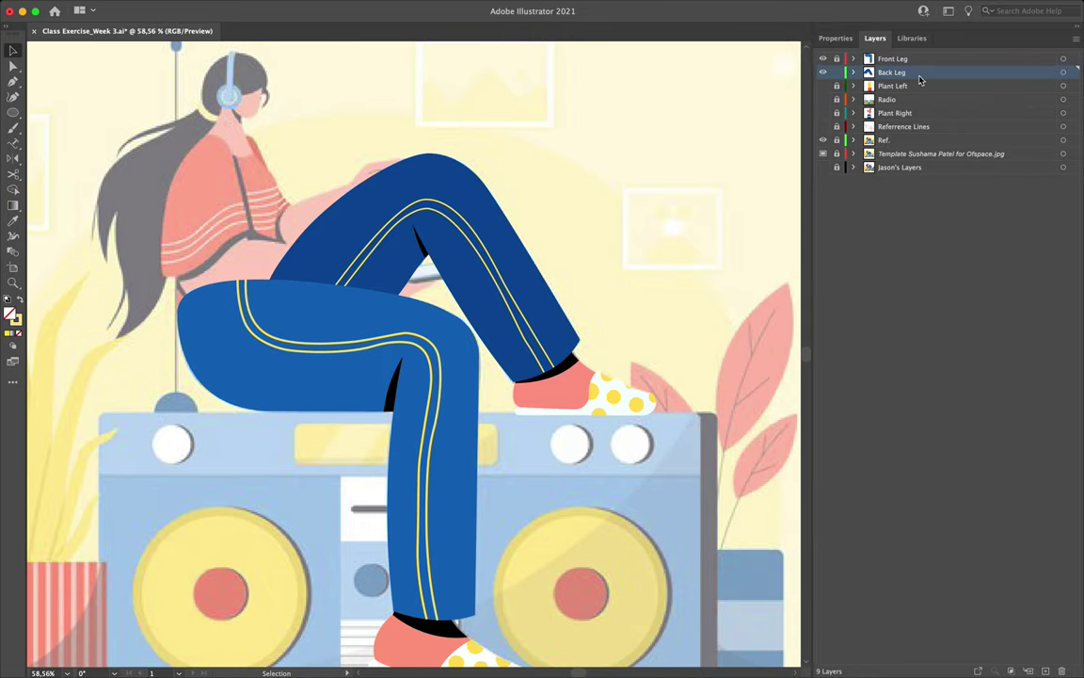
scroll(636, 200, "down", 3)
scroll(636, 200, "left", 2)
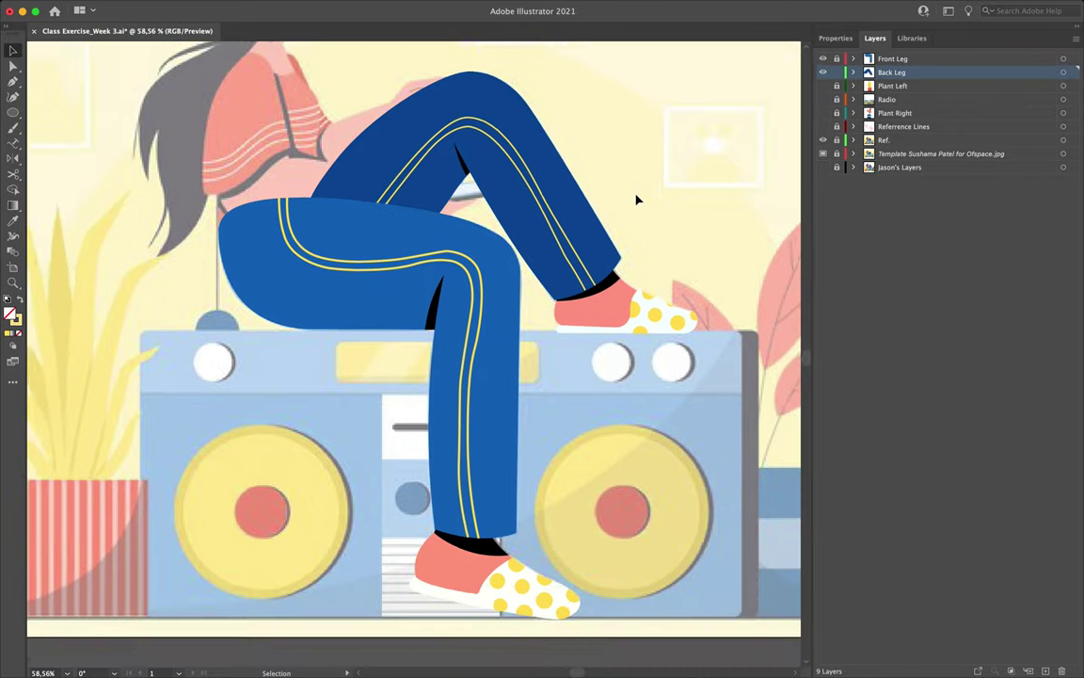
scroll(716, 133, "up", 1)
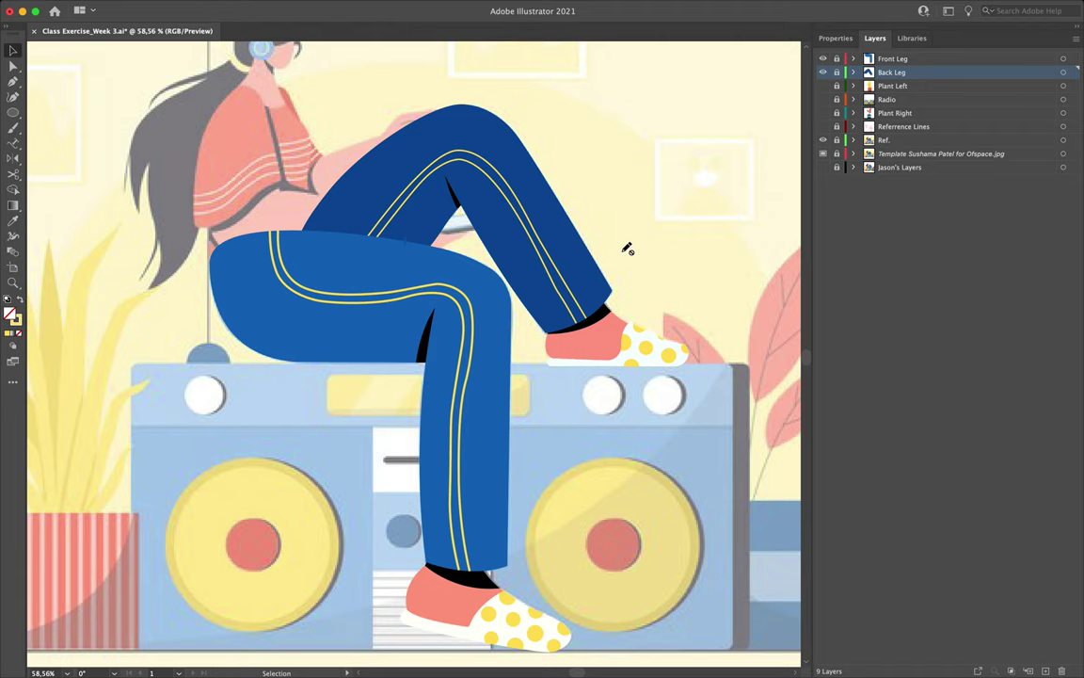
Step: Hide the Front Leg and Back Leg layers to expose the reference figure's torso and arms
scroll(628, 247, "up", 2)
scroll(628, 247, "left", 3)
left_click(825, 73)
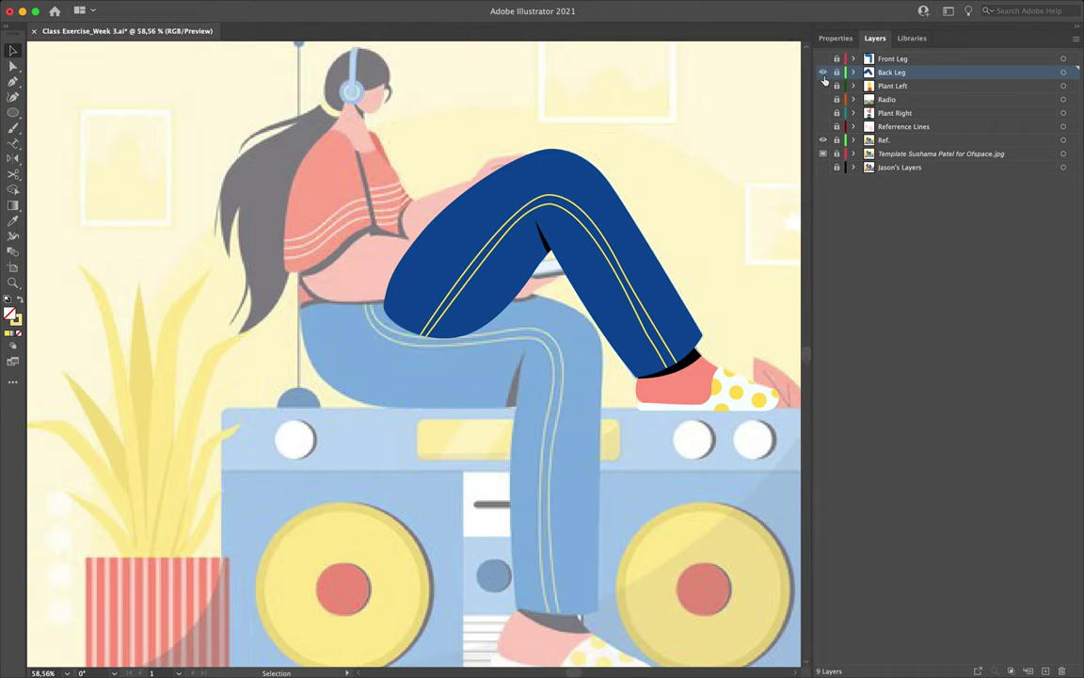
left_click(825, 75)
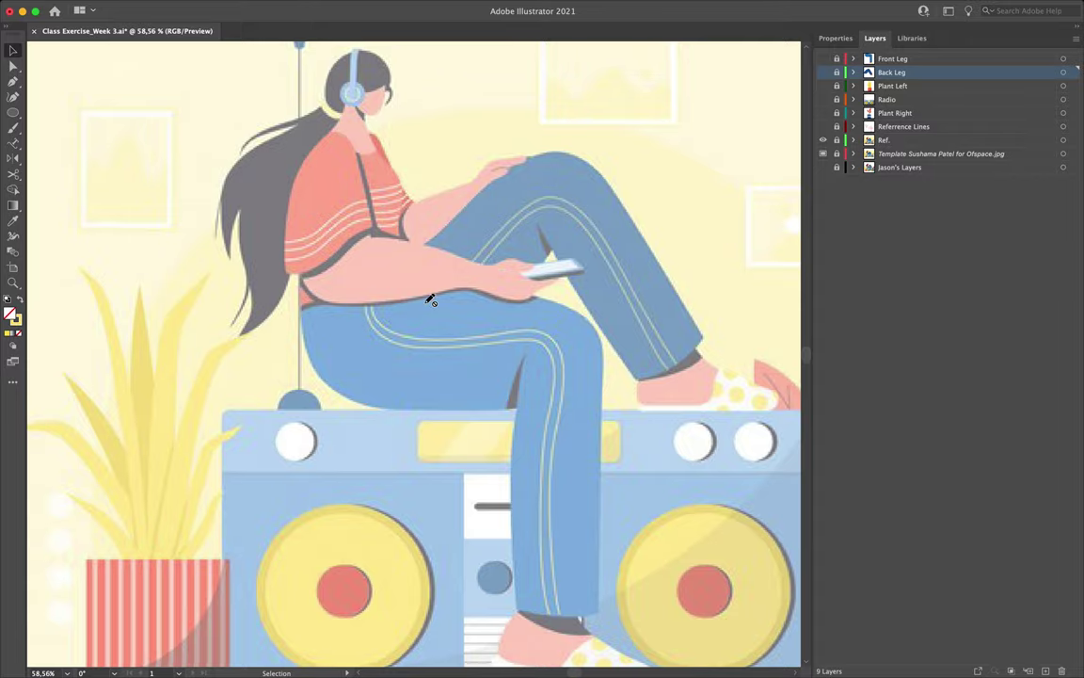
scroll(430, 299, "up", 1)
scroll(430, 299, "up", 5)
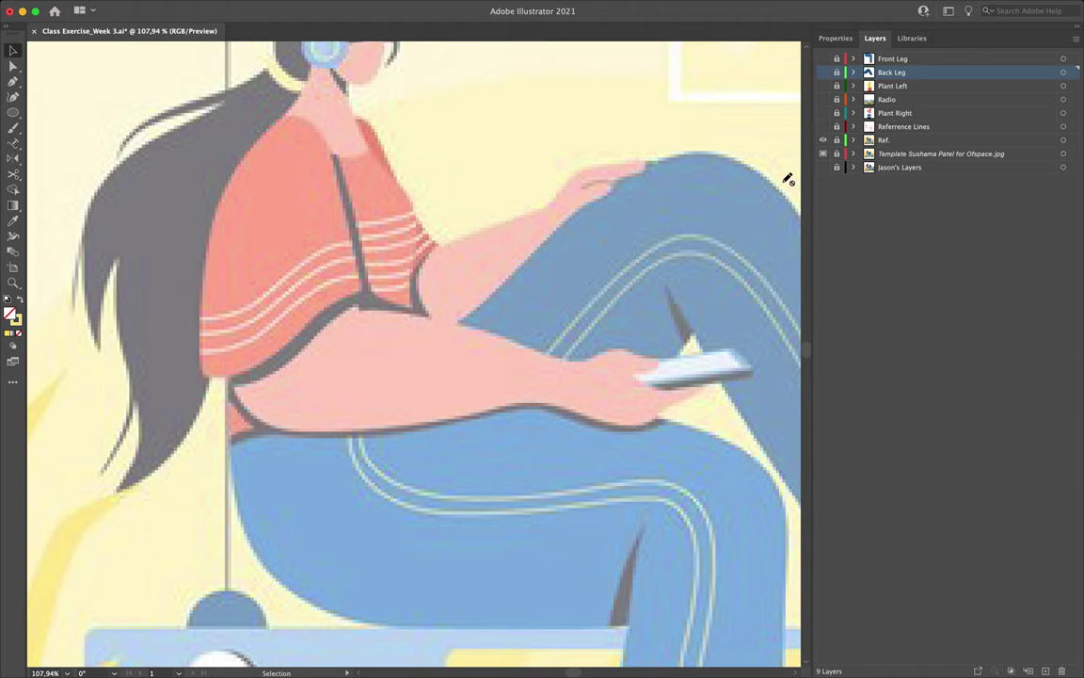
Step: Create a new layer above Front Leg and name it Front Arm
left_click(935, 62)
key("super+l")
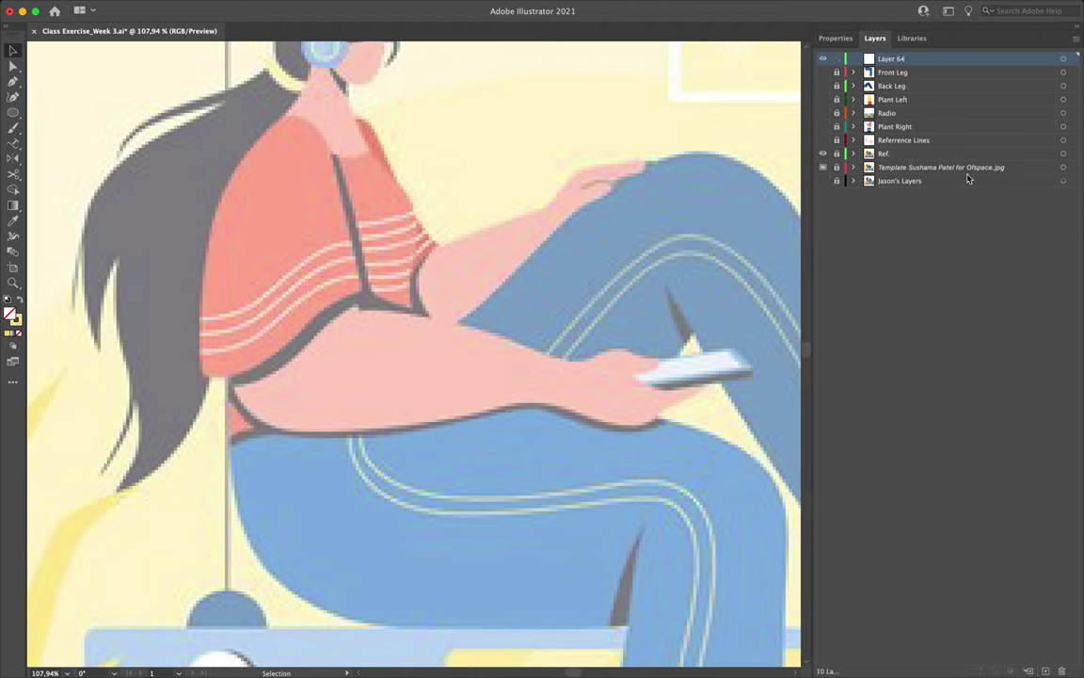
double_click(899, 62)
type("Front Arm")
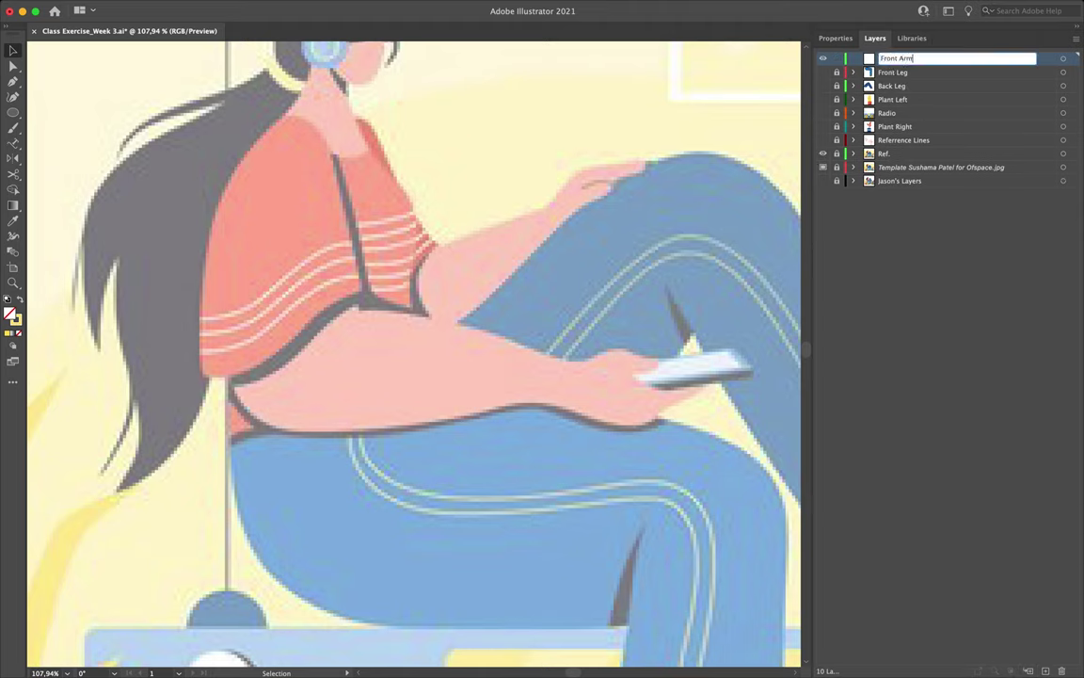
key("Return")
Step: Trace the front sleeve's back edge from the shoulder to its lower corner with the Pen tool, using a 1 pt black stroke and no fill
scroll(260, 304, "left", 3)
scroll(260, 304, "up", 1)
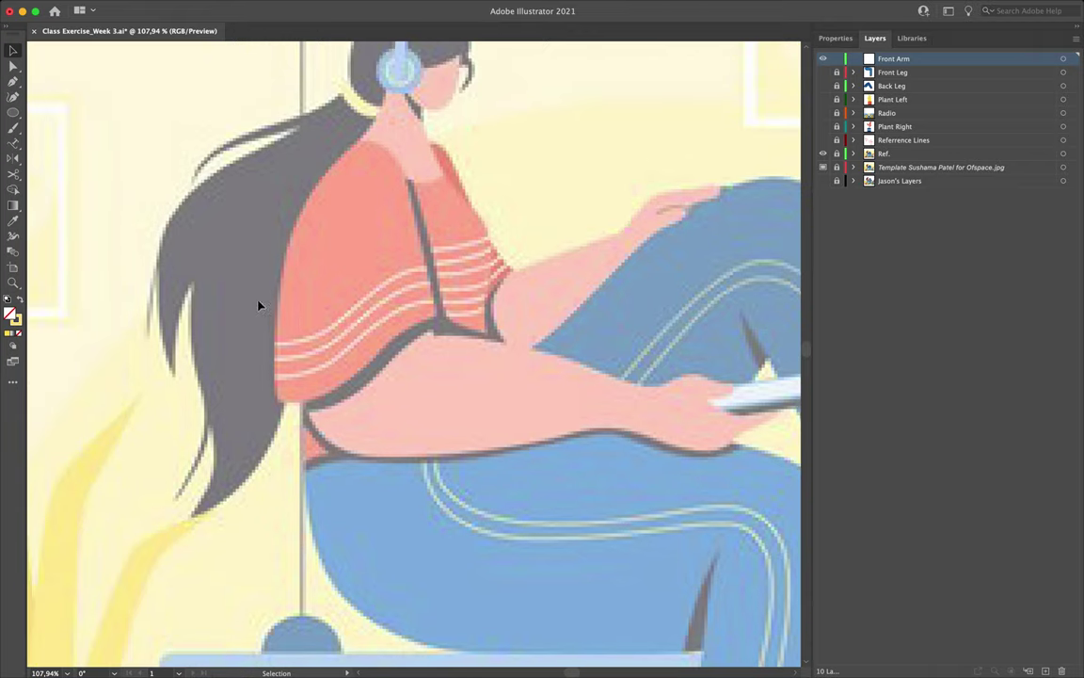
key("p")
scroll(753, 52, "right", 2)
left_click(841, 40)
left_click(934, 197)
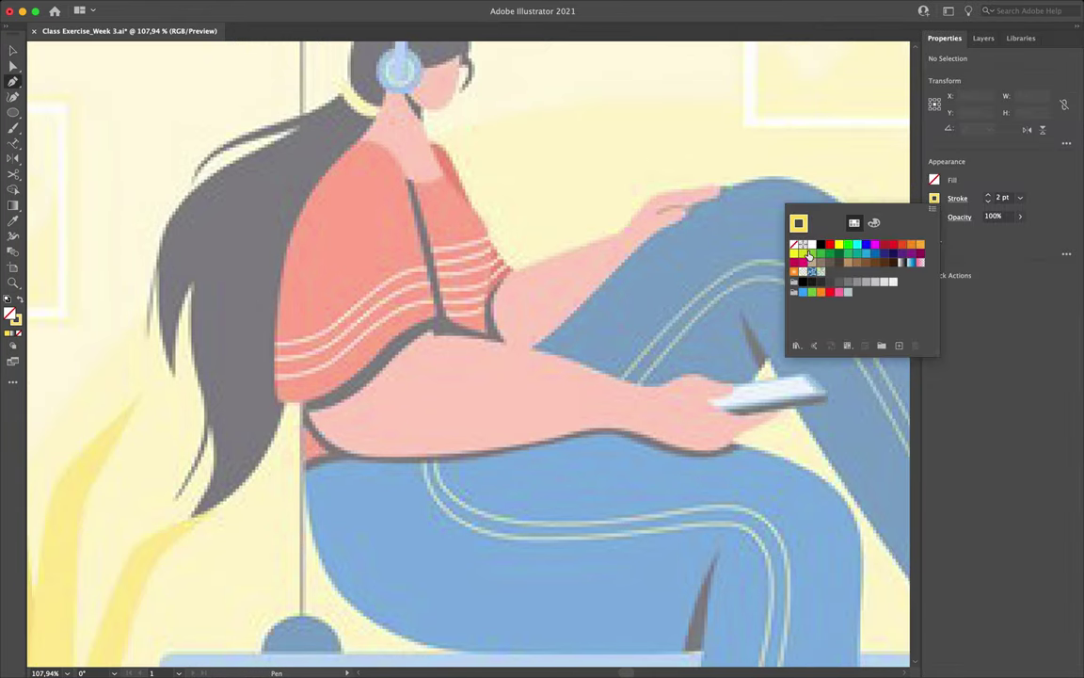
left_click(801, 237)
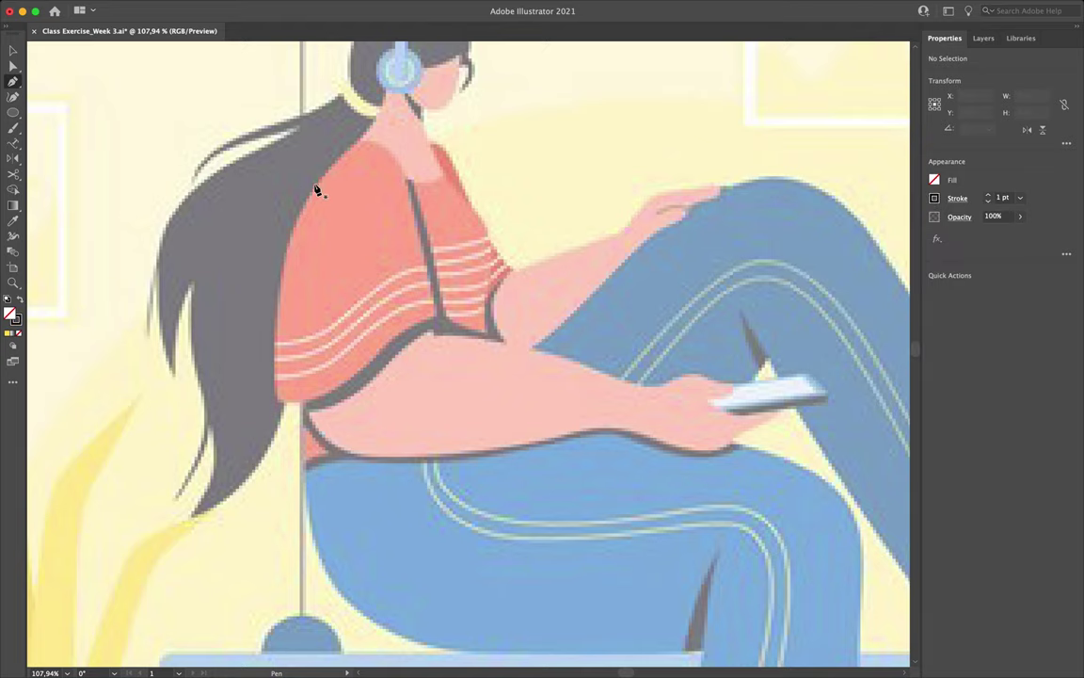
scroll(316, 190, "up", 1)
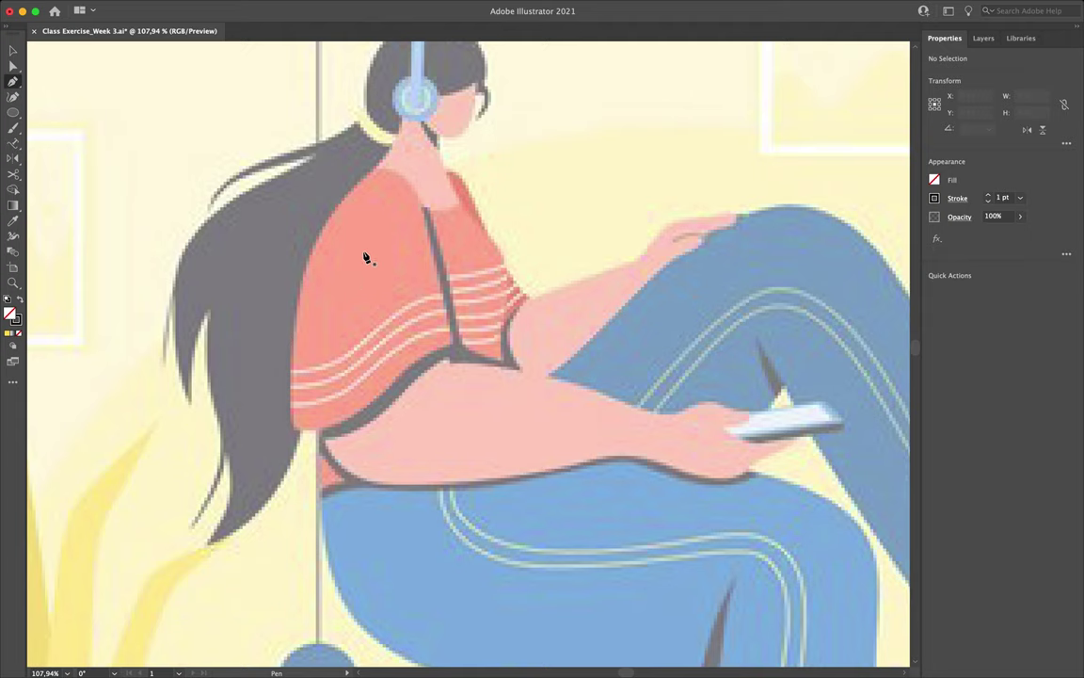
scroll(330, 348, "up", 2)
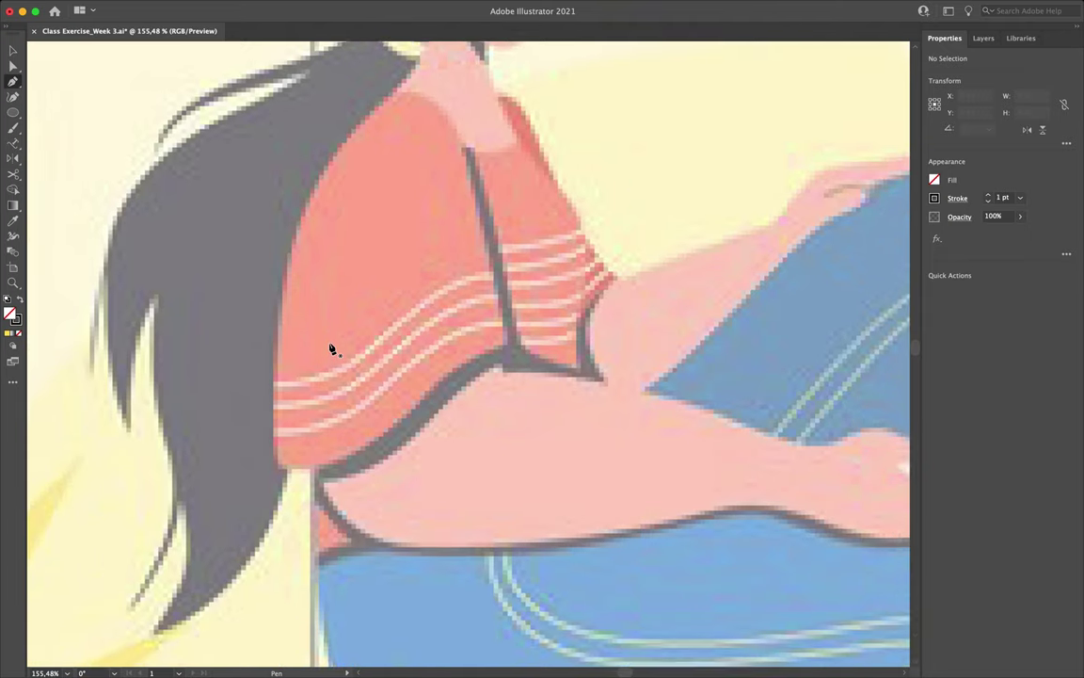
left_click(427, 119)
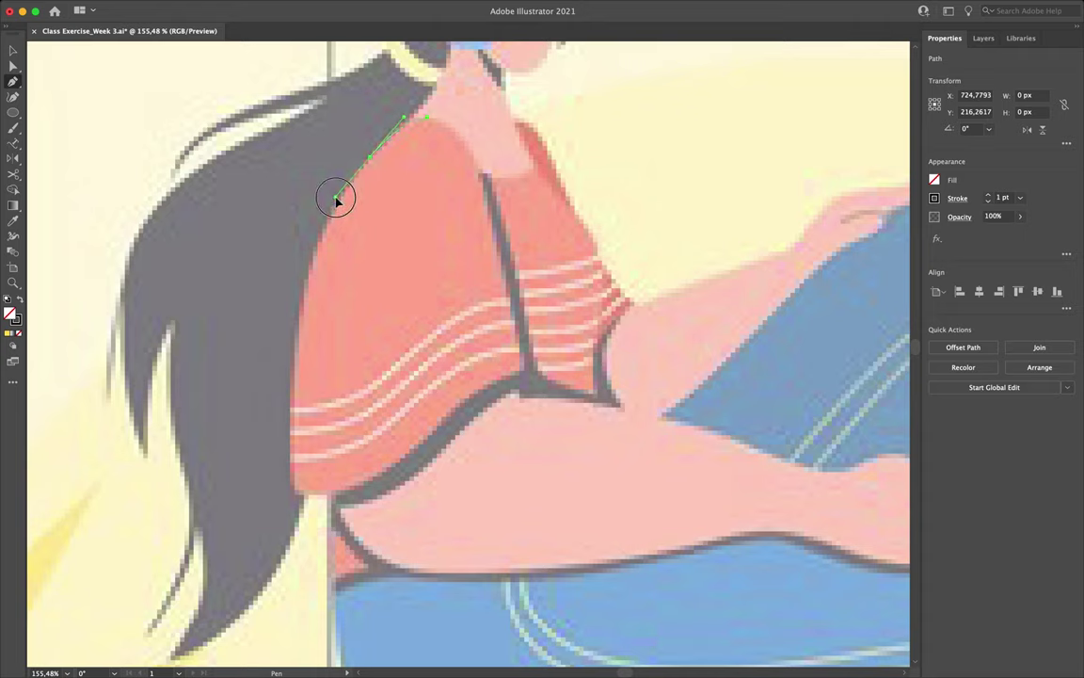
left_click(336, 198)
left_click_drag(295, 486, 296, 616)
left_click(293, 376)
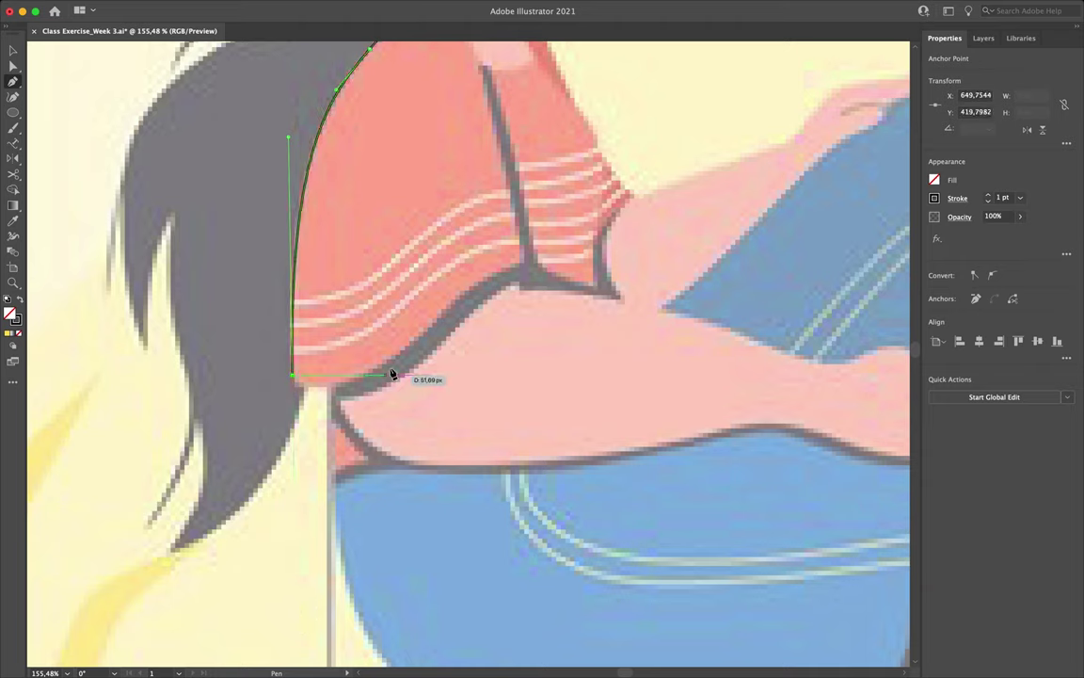
Step: Continue the sleeve path along the curved hem and up the front edge, closing it at the shoulder
left_click_drag(399, 354, 469, 297)
left_click_drag(524, 263, 591, 246)
left_click(523, 266)
scroll(523, 266, "up", 3)
left_click(463, 97)
left_click(450, 55)
scroll(450, 55, "up", 3)
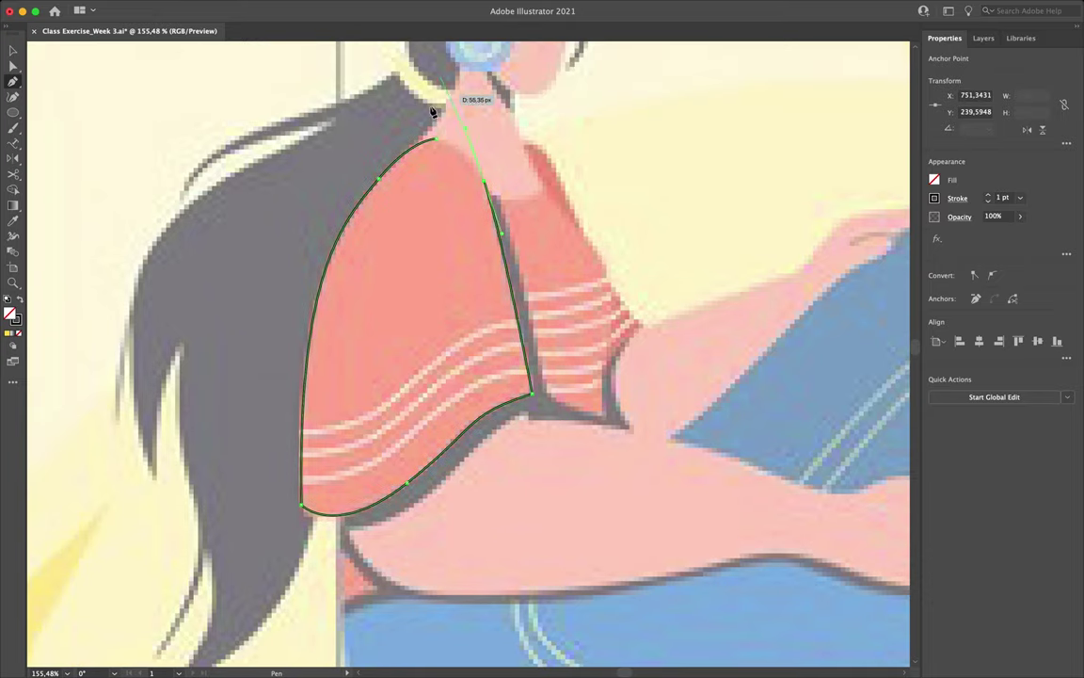
left_click_drag(446, 148, 437, 145)
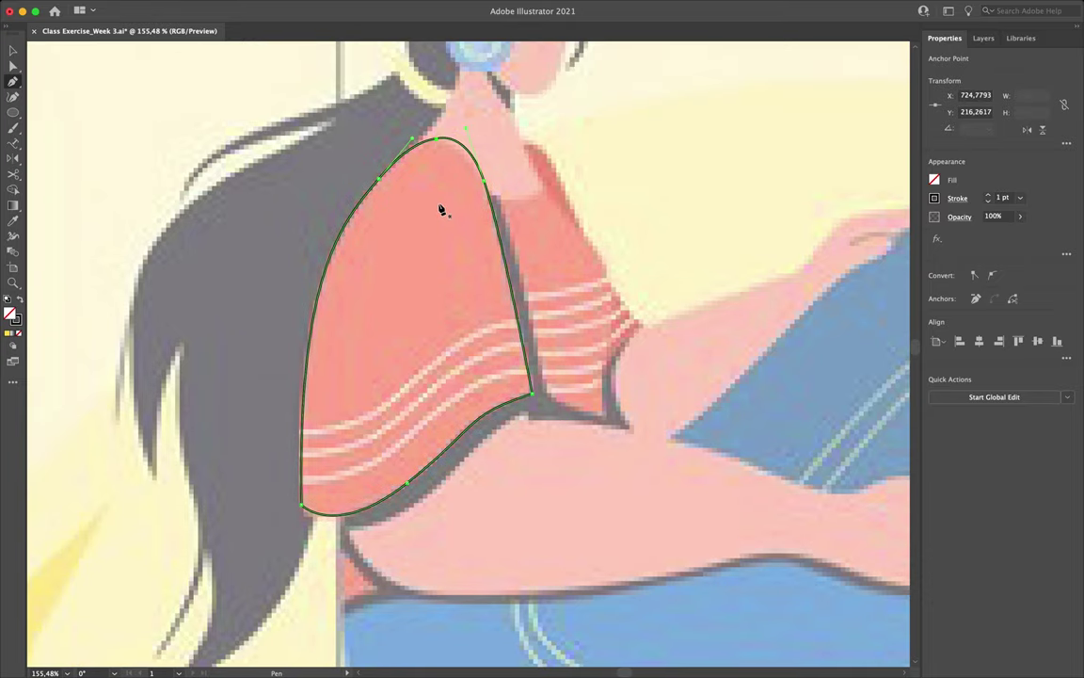
Step: Round the sleeve outline's shoulder corner by about 57 px and its lower back corner by about 8 px, and soften the front hem corner
key("a")
left_click(433, 139)
left_click_drag(436, 136, 426, 29)
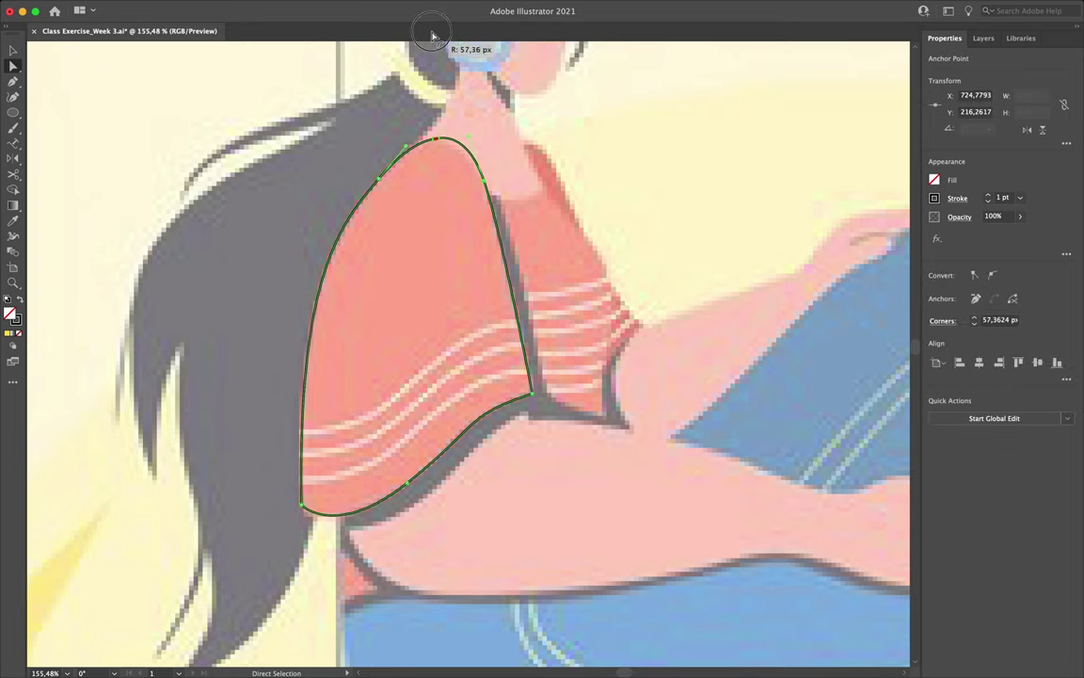
left_click(302, 504)
left_click_drag(307, 496, 329, 484)
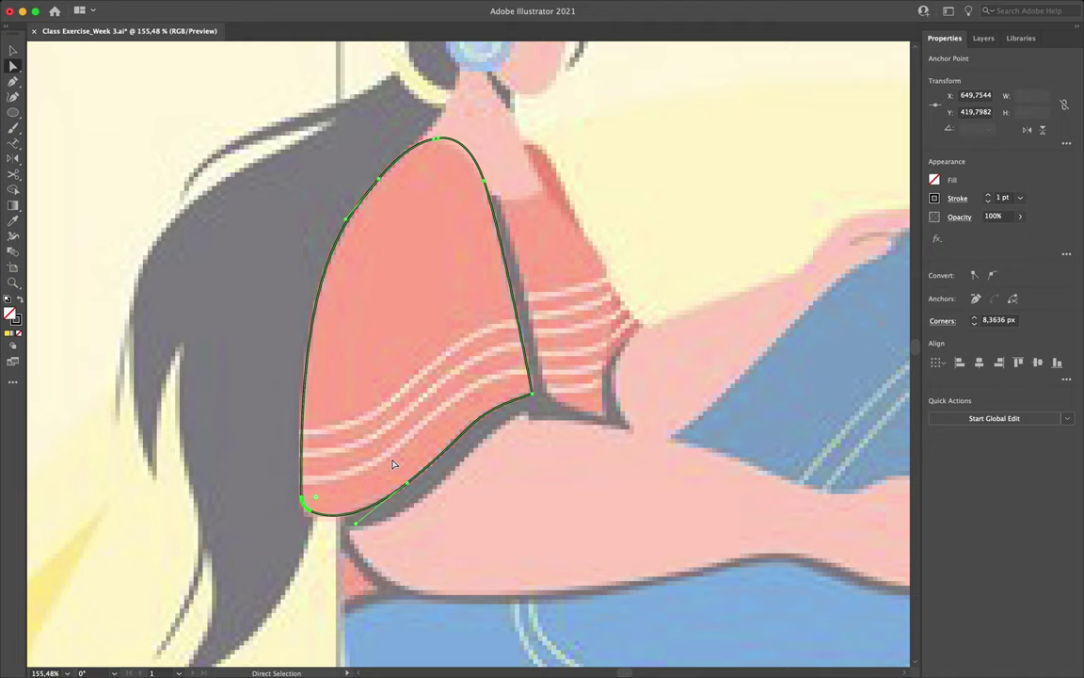
left_click(526, 390)
left_click_drag(524, 388, 519, 386)
left_click(403, 404)
key("v")
scroll(403, 405, "down", 4)
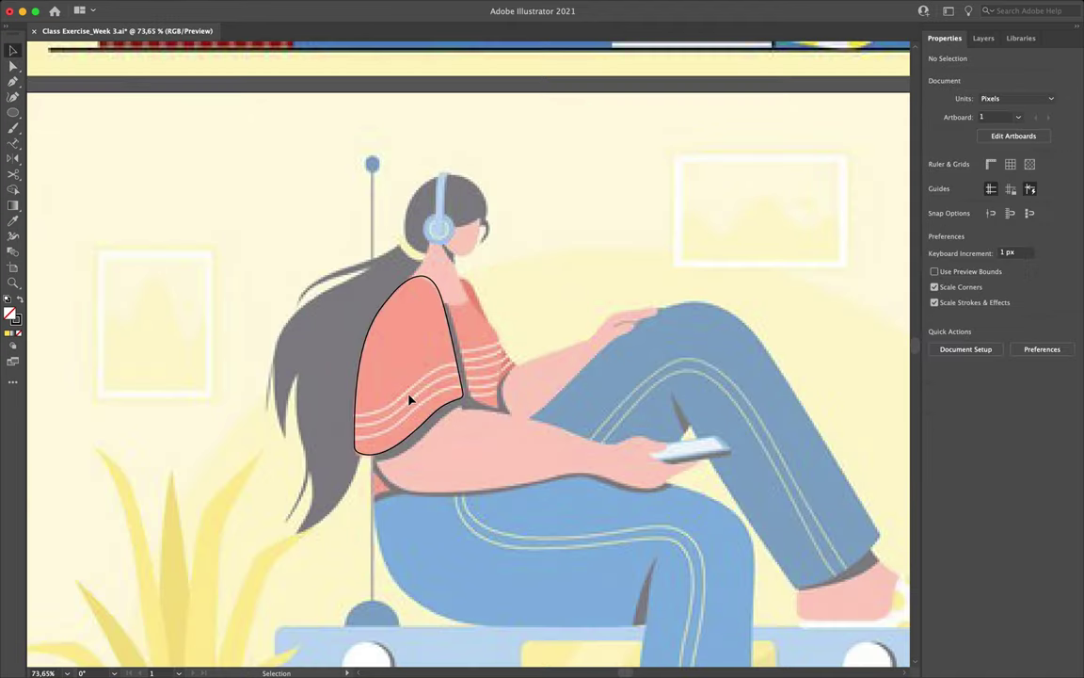
Step: Move the sleeve outline off the figure and fill it with the red sampled from the full-colour illustration's sleeve, without a stroke
left_click_drag(442, 344, 277, 345)
left_click(272, 288)
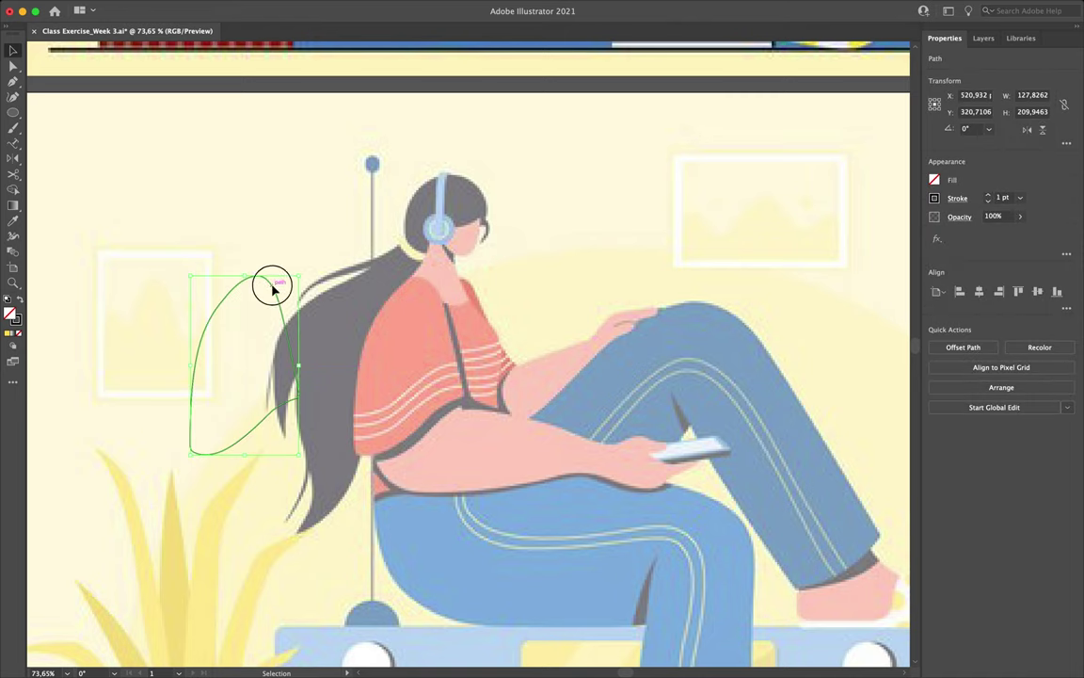
key("i")
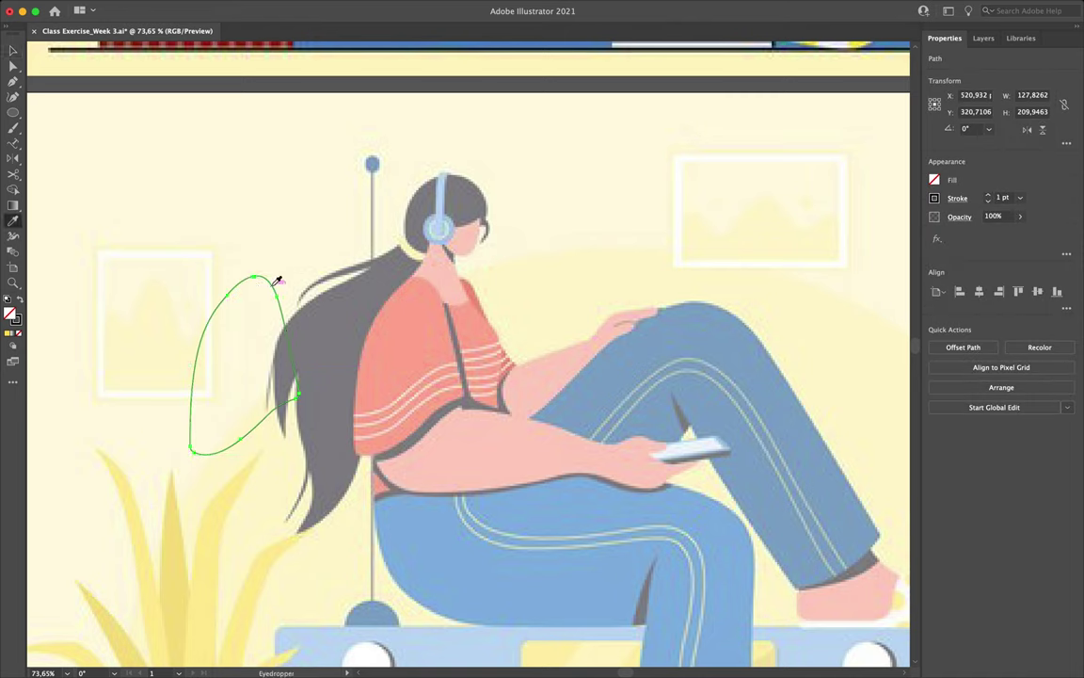
scroll(362, 227, "up", 15)
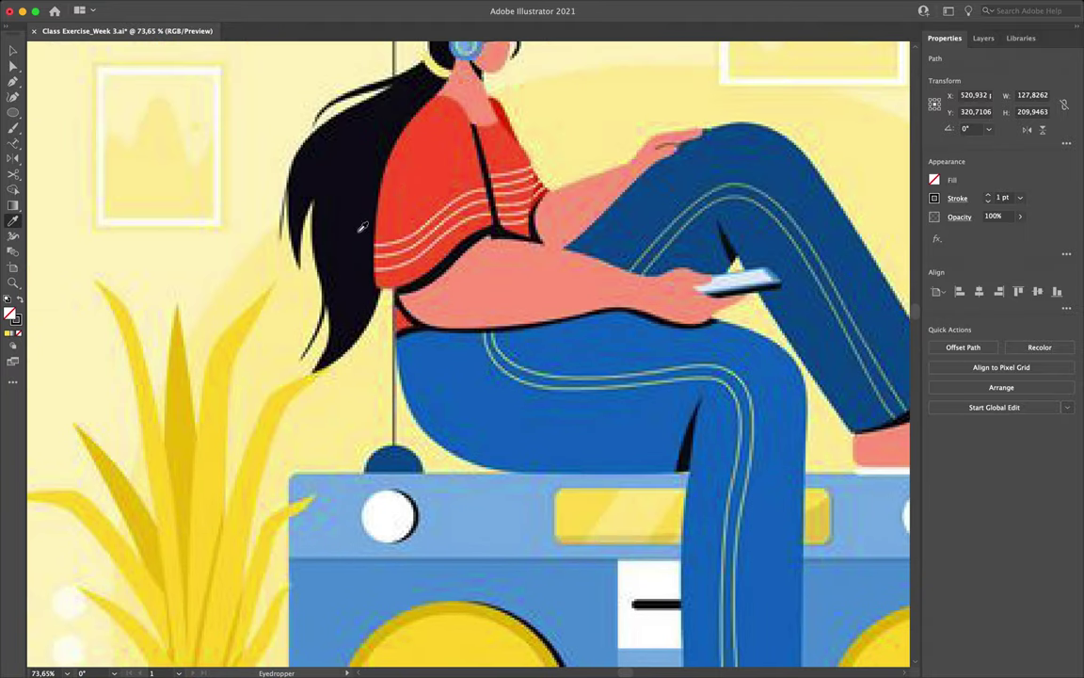
left_click(430, 149)
scroll(476, 373, "down", 15)
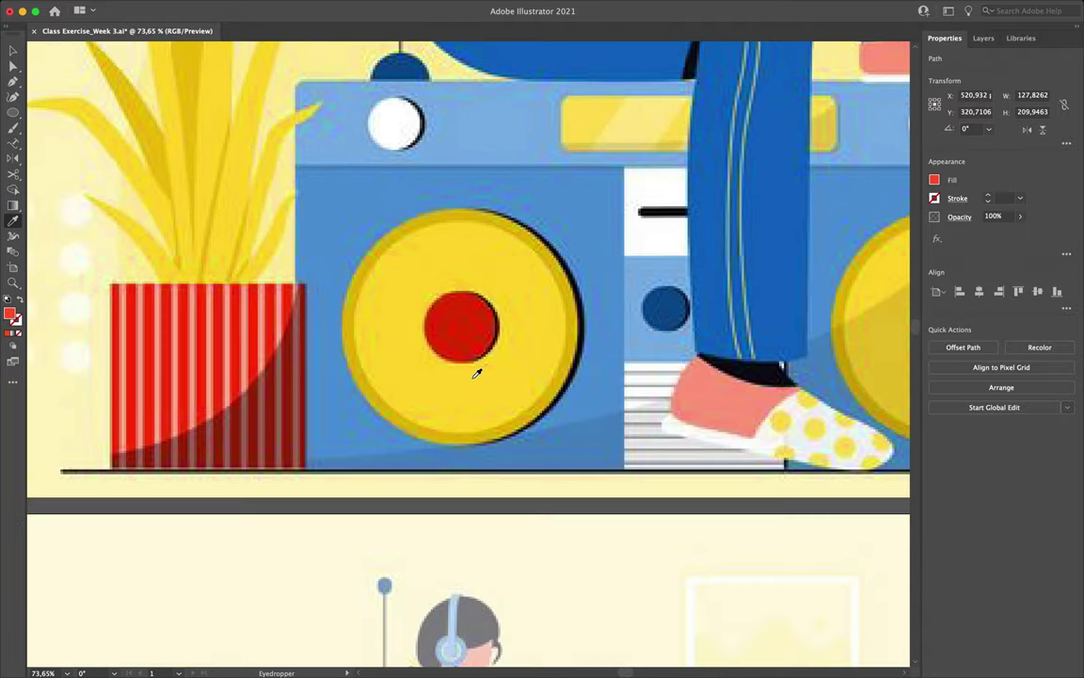
key("v")
left_click(436, 342)
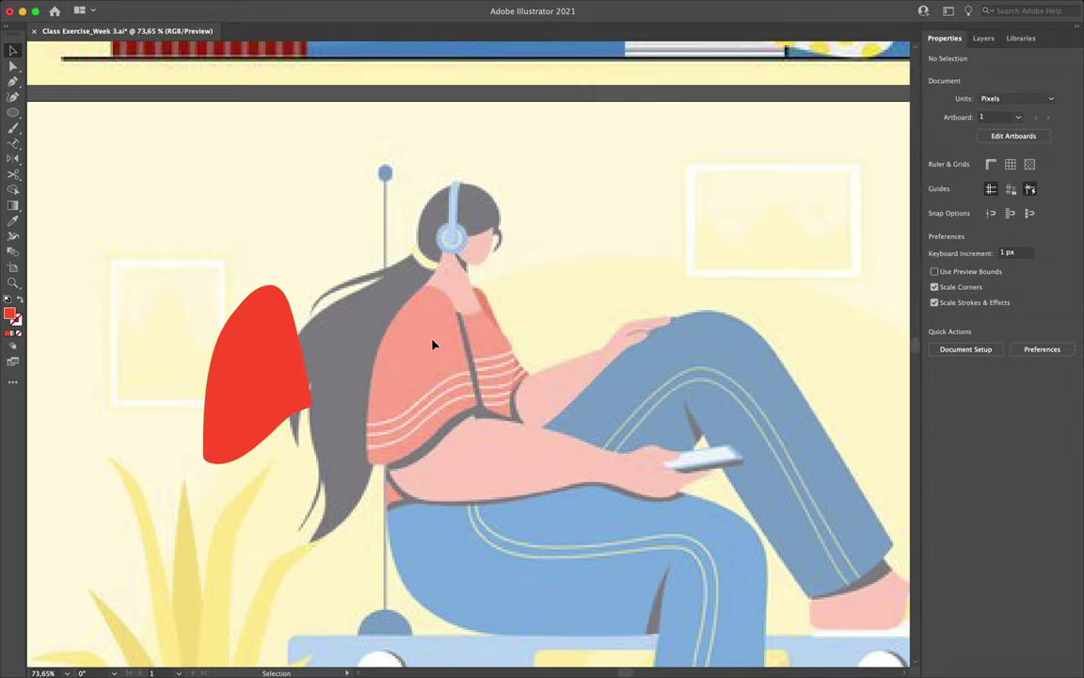
Step: Set up the Pen tool with no fill and a white 2 pt stroke for tracing the sleeve stripes
scroll(423, 355, "up", 5)
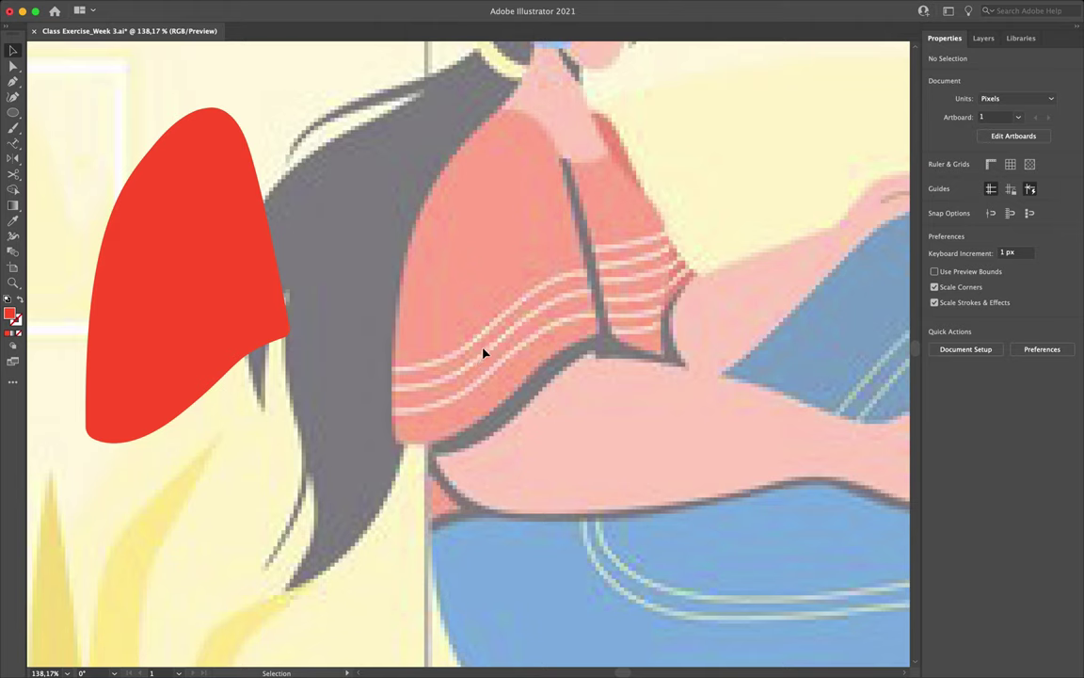
key("p")
left_click(934, 181)
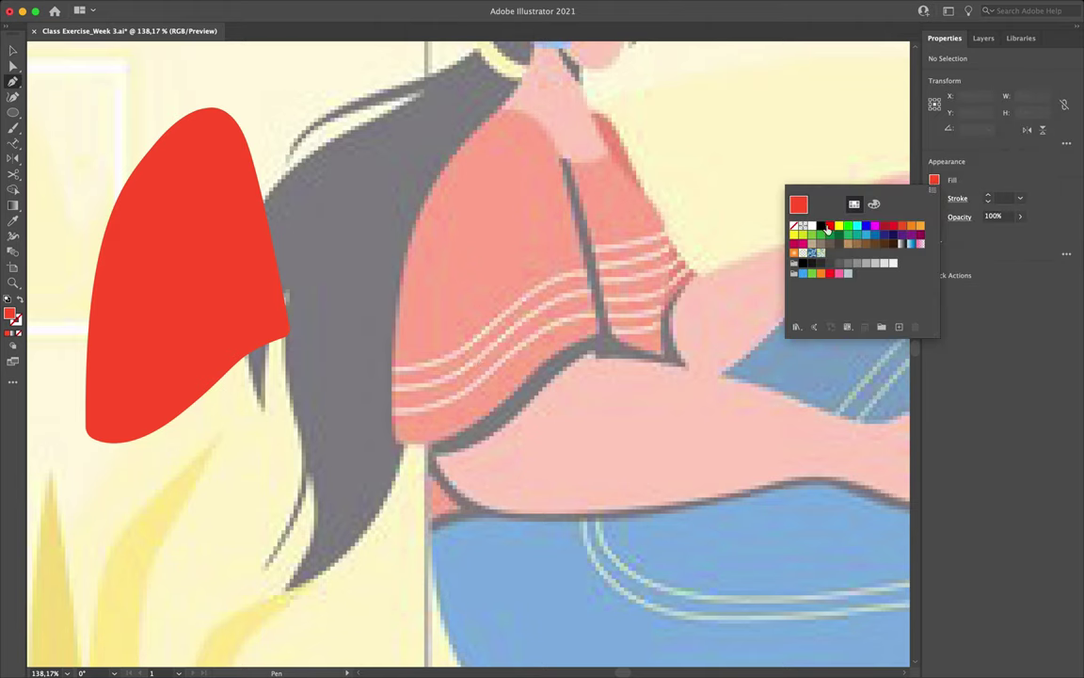
left_click(795, 230)
left_click(899, 155)
left_click(935, 199)
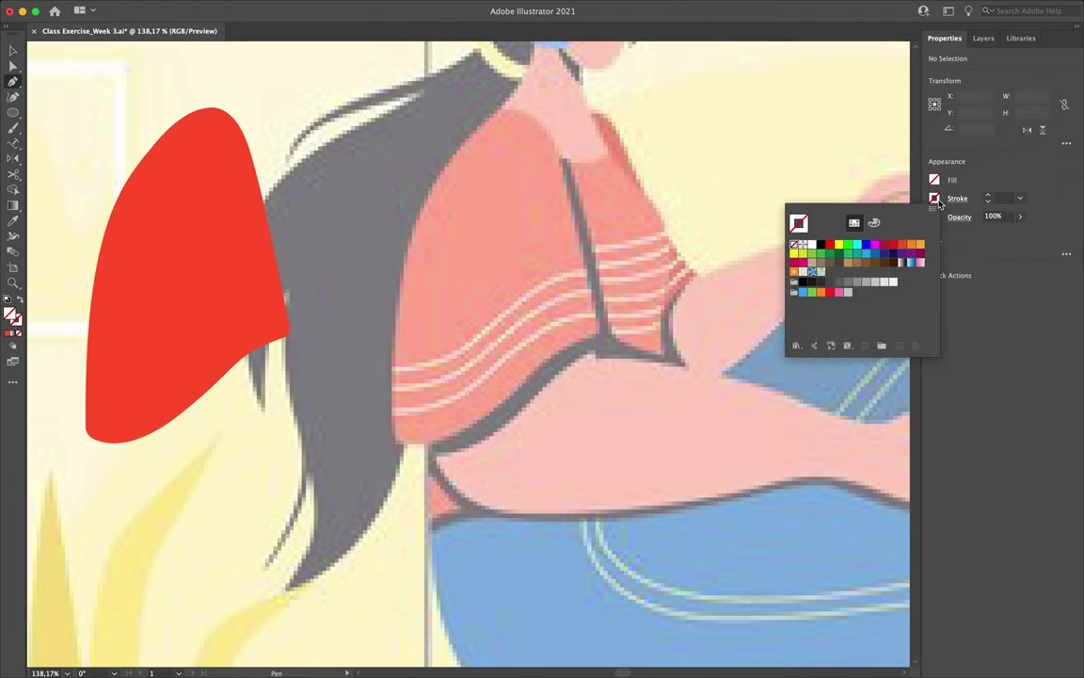
left_click(812, 246)
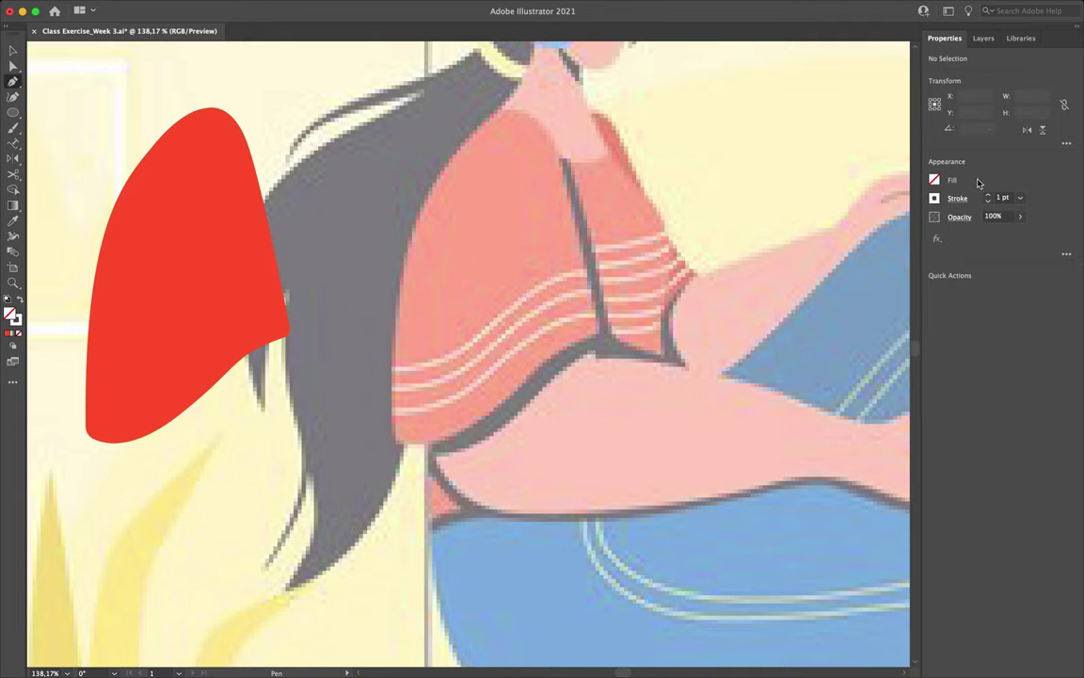
Step: Trace the sleeve's upper stripe as an open curve from the front seam to just past the back edge
scroll(488, 300, "up", 3)
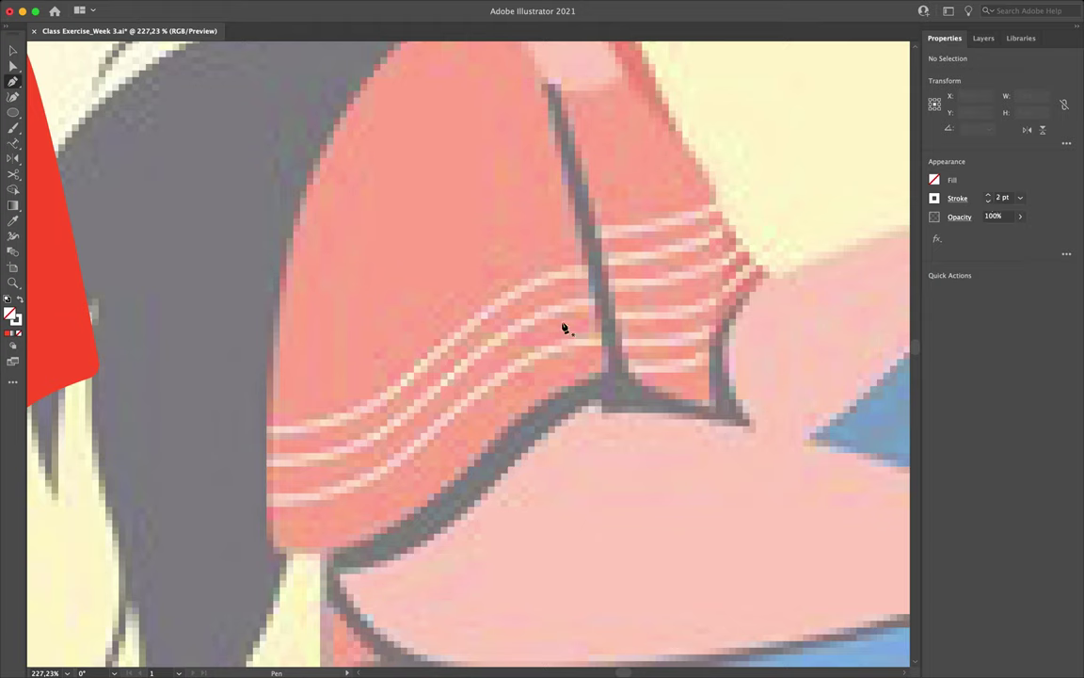
left_click(603, 274)
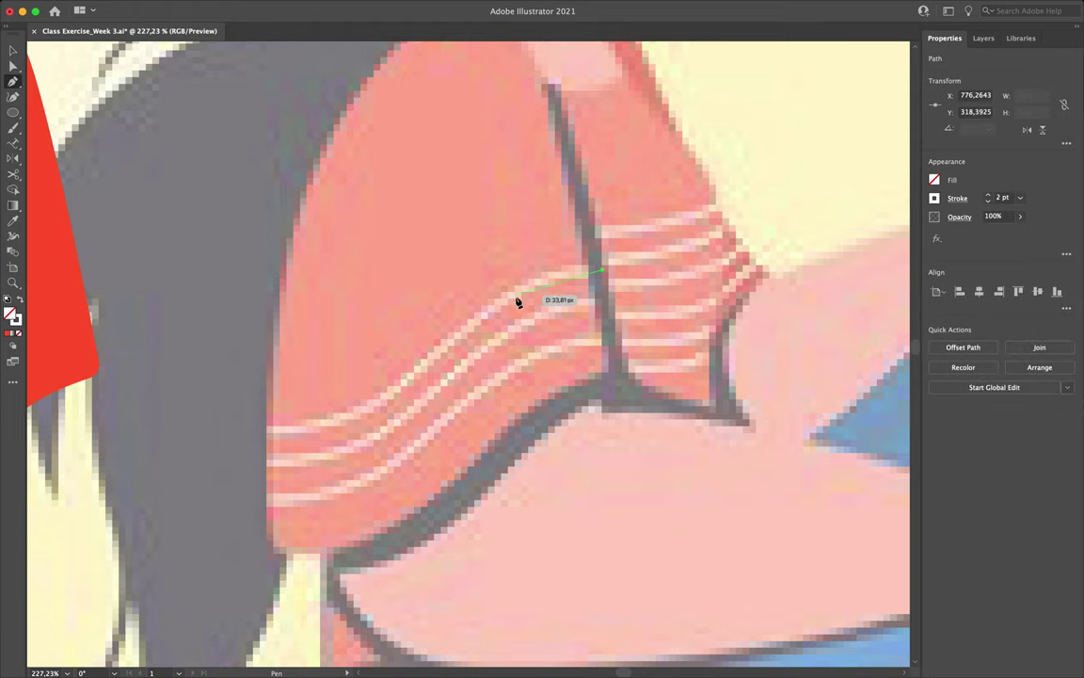
left_click_drag(513, 293, 475, 331)
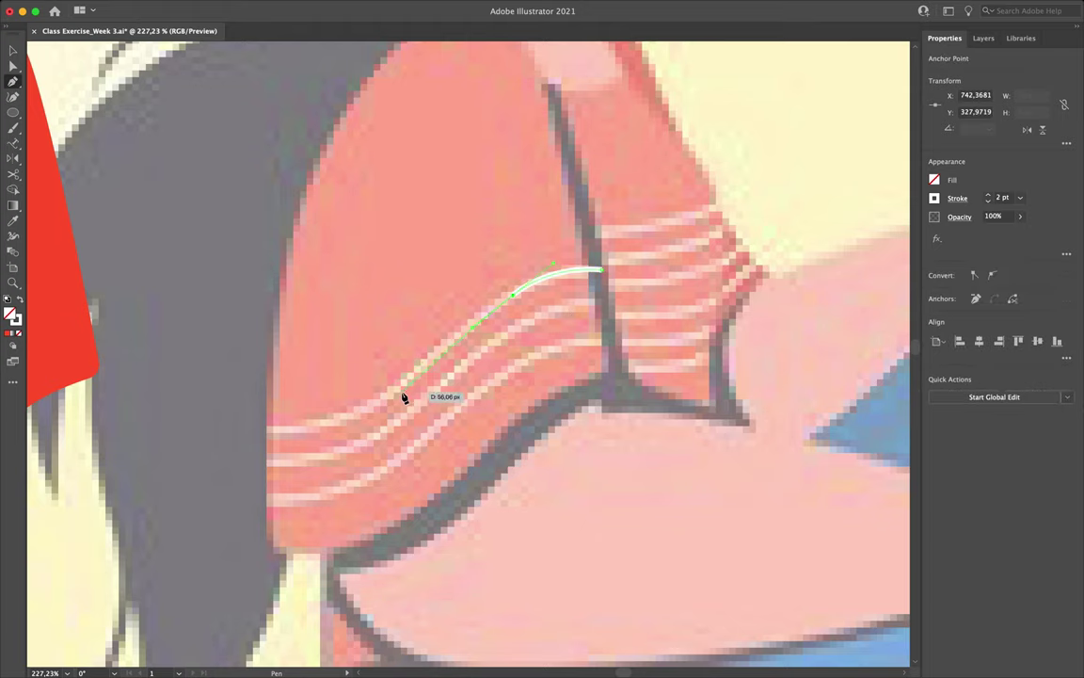
left_click_drag(349, 417, 298, 435)
left_click(247, 433)
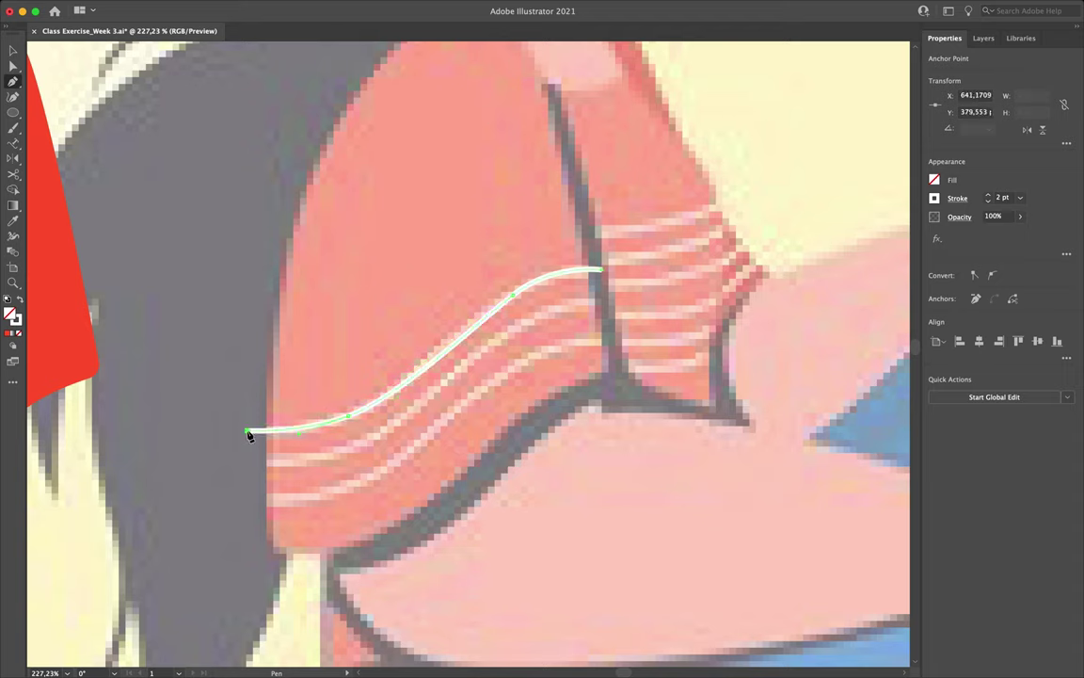
Step: Trace the middle stripe from beyond the sleeve's back edge to the front seam and refine its curve with an anchor handle
left_click(247, 461)
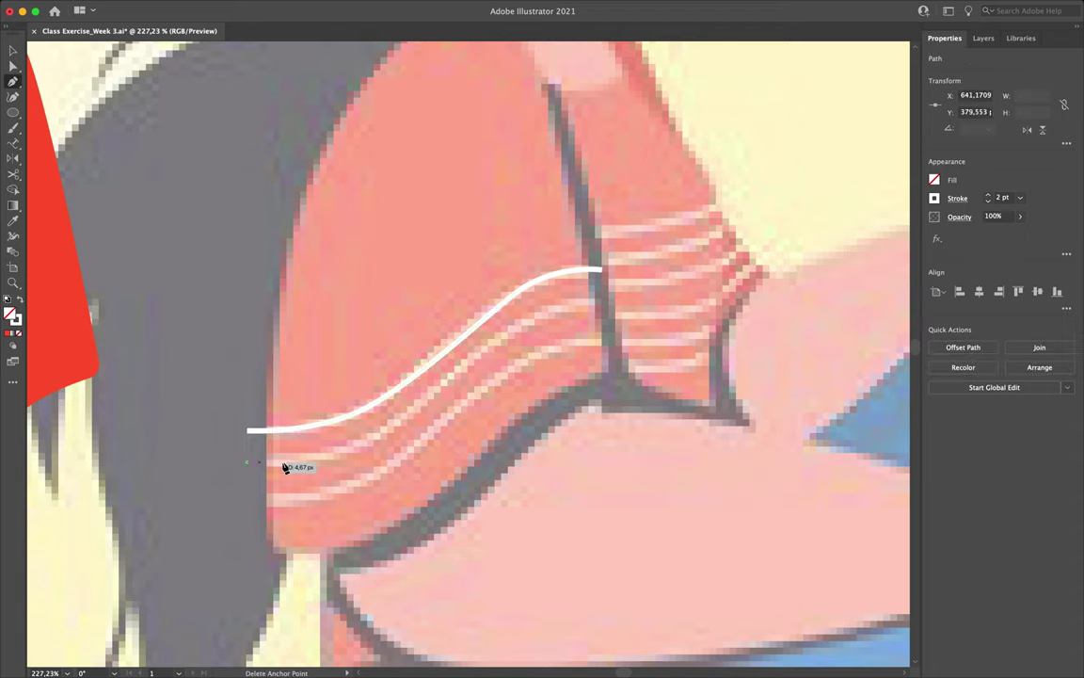
left_click_drag(348, 450, 395, 429)
left_click_drag(614, 299, 733, 303)
key("a")
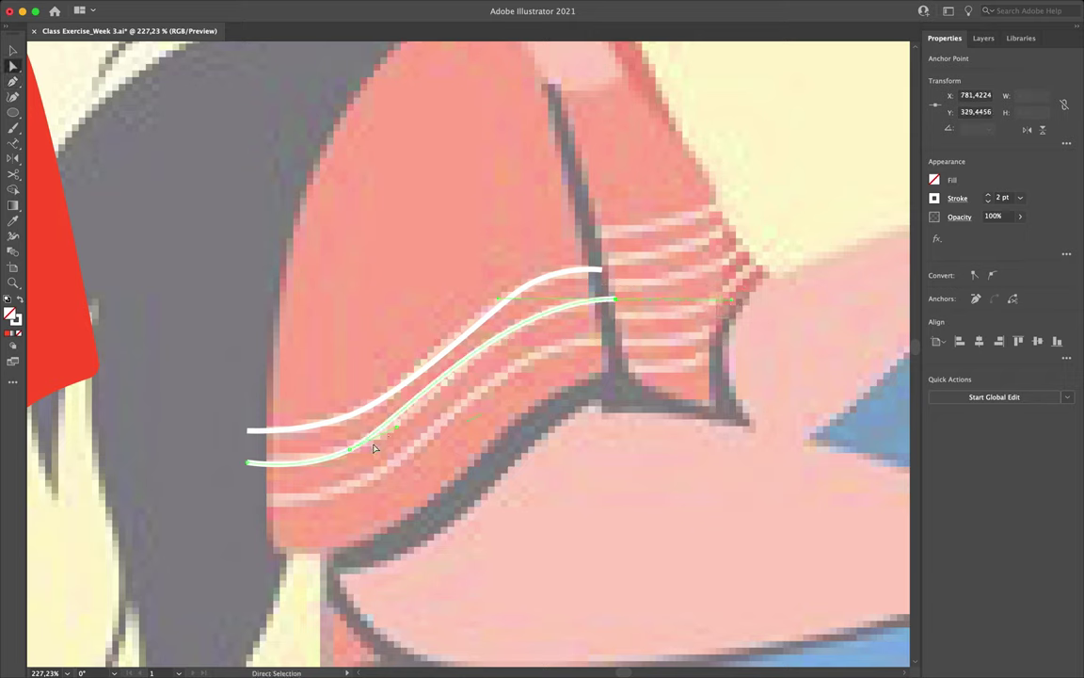
left_click(391, 435)
left_click_drag(397, 430, 416, 428)
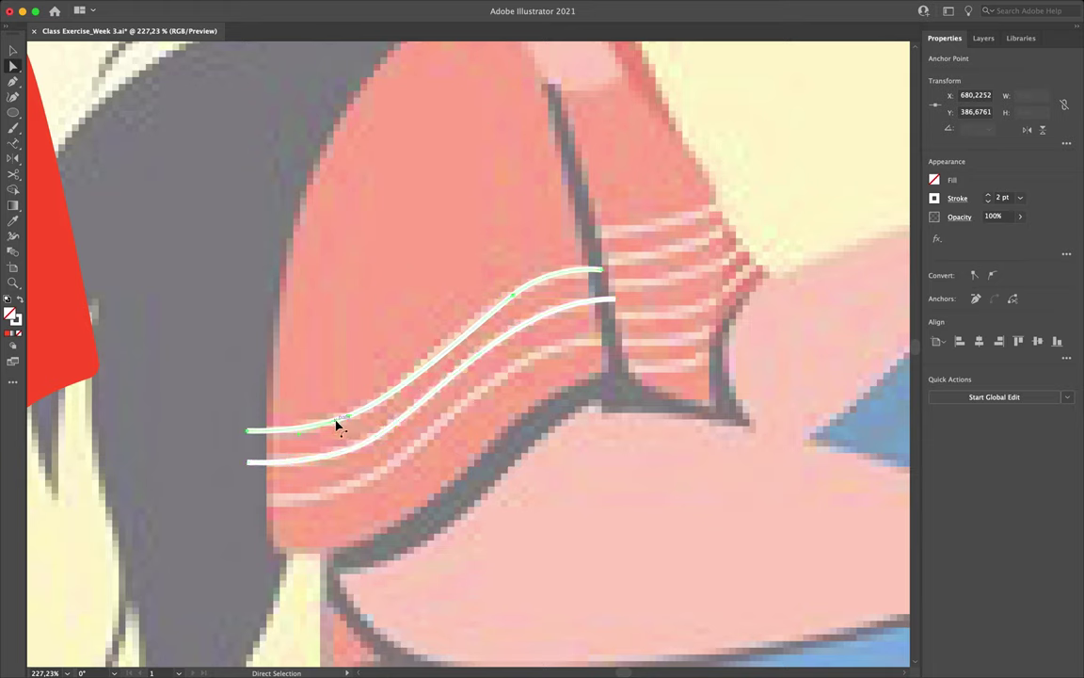
Step: Adjust the upper stripe's curve handle to smooth its lower bend
left_click(353, 418)
left_click(399, 390)
left_click_drag(399, 400, 399, 387)
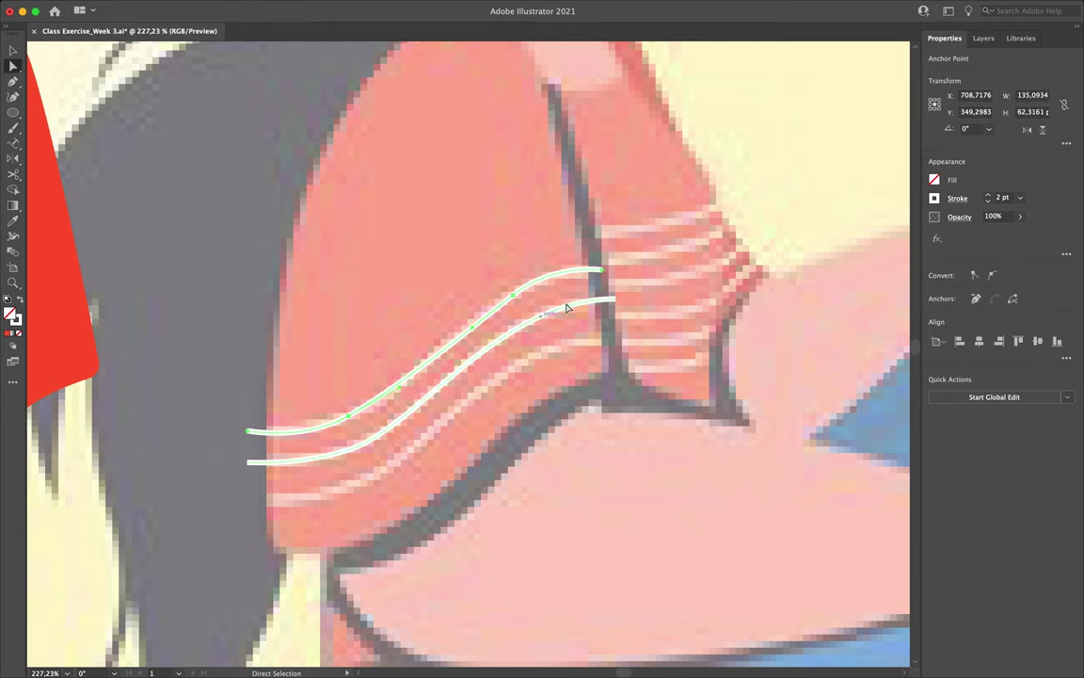
Step: Trace the lower stripe with the Pen tool from the front seam to just past the sleeve's back edge
key("p")
left_click(612, 338)
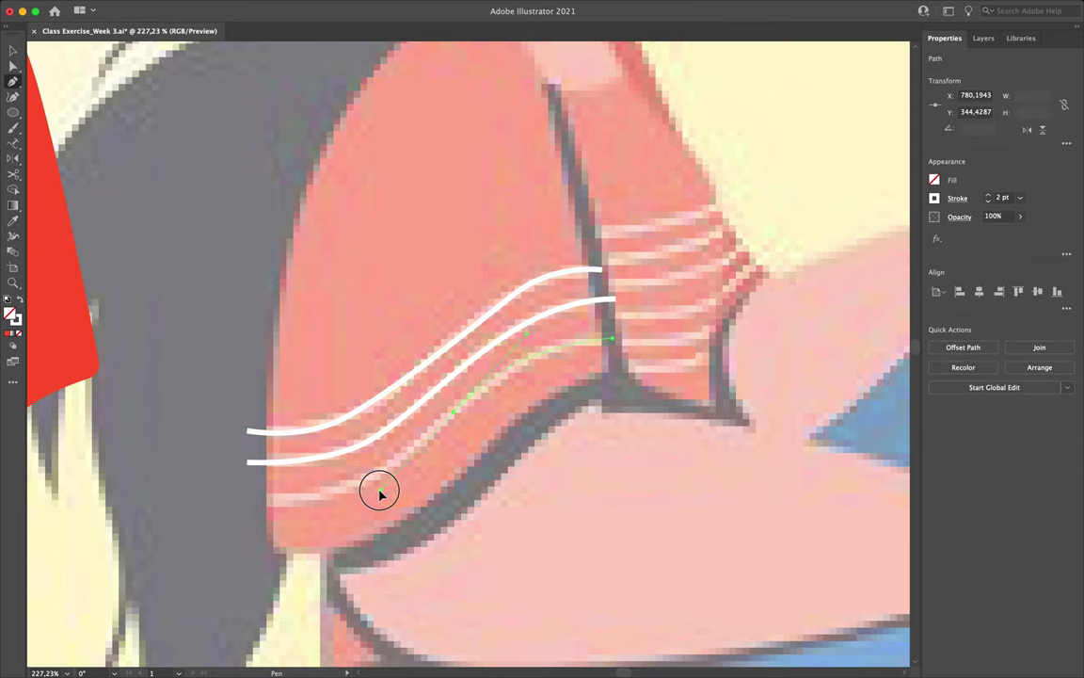
left_click(256, 499)
left_click_drag(257, 502, 177, 499)
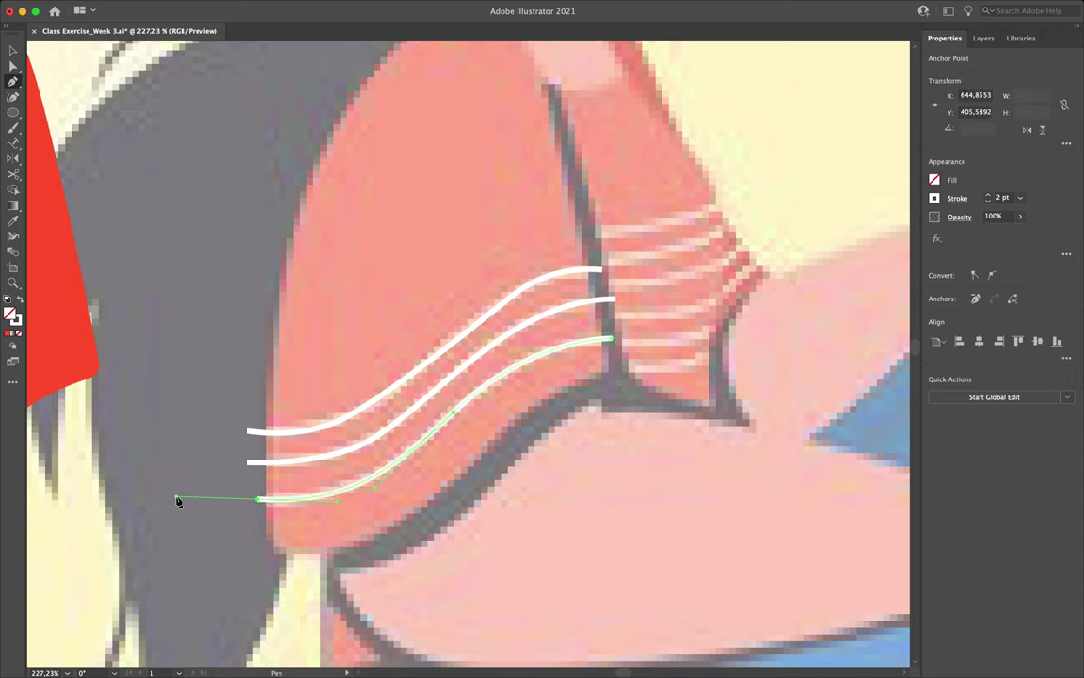
Step: Delete the upper stripe and retrace it as a smoother curve with a single anchor between its ends
key("v")
left_click(368, 311)
left_click(471, 331)
key("Delete")
key("p")
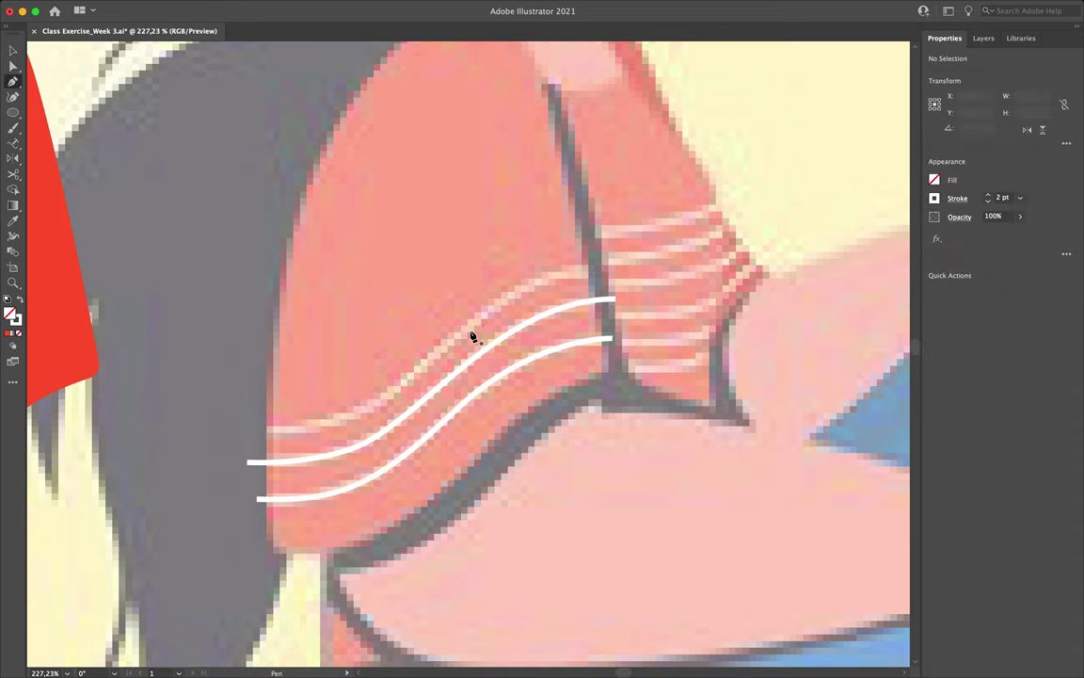
left_click(599, 273)
left_click_drag(448, 348, 254, 438)
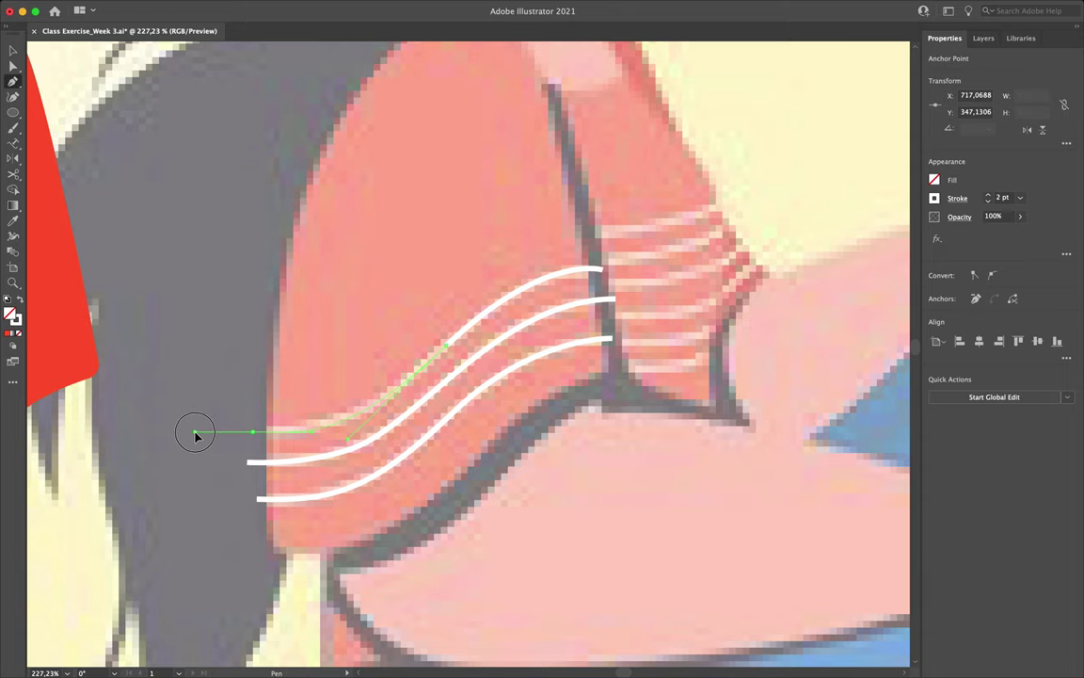
Step: Set the three stripes' stroke to 3 pt and move the red sleeve back into place behind them
key("v")
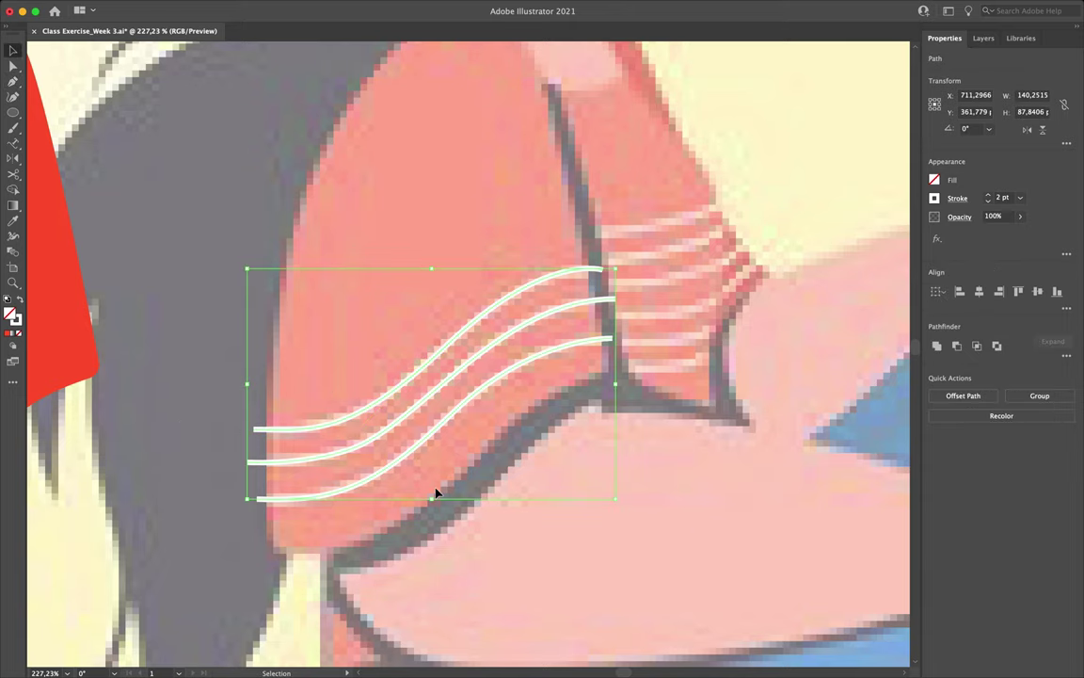
left_click(988, 194)
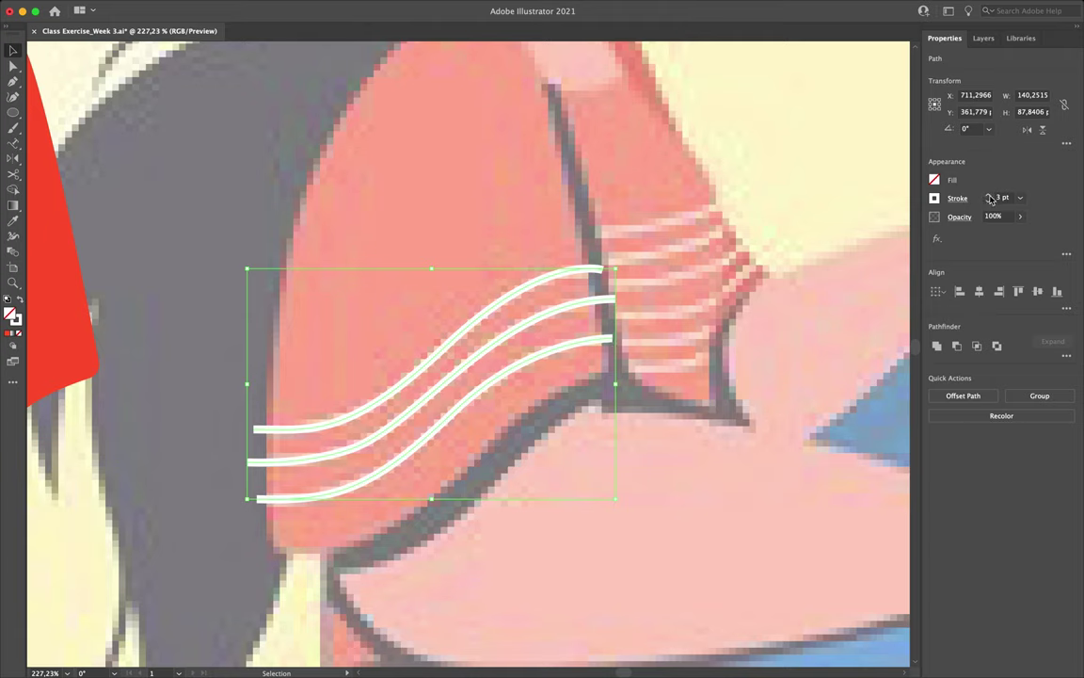
scroll(325, 283, "down", 3)
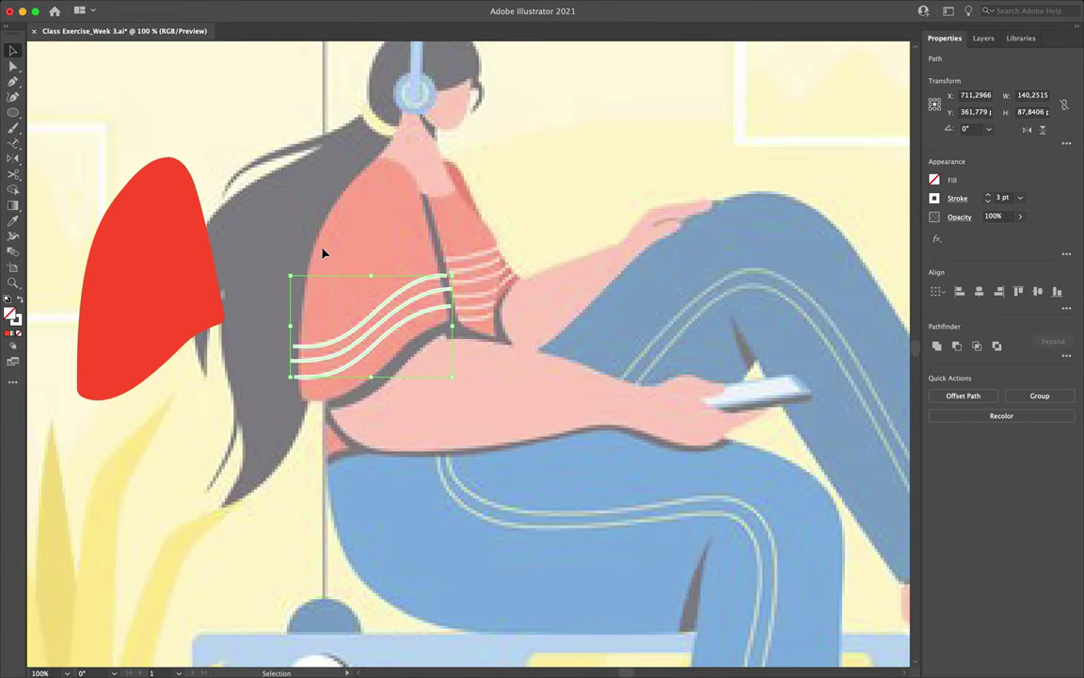
left_click_drag(156, 262, 359, 265)
Step: Duplicate the red sleeve about 149 px to the left, level with the original
scroll(359, 265, "up", 4)
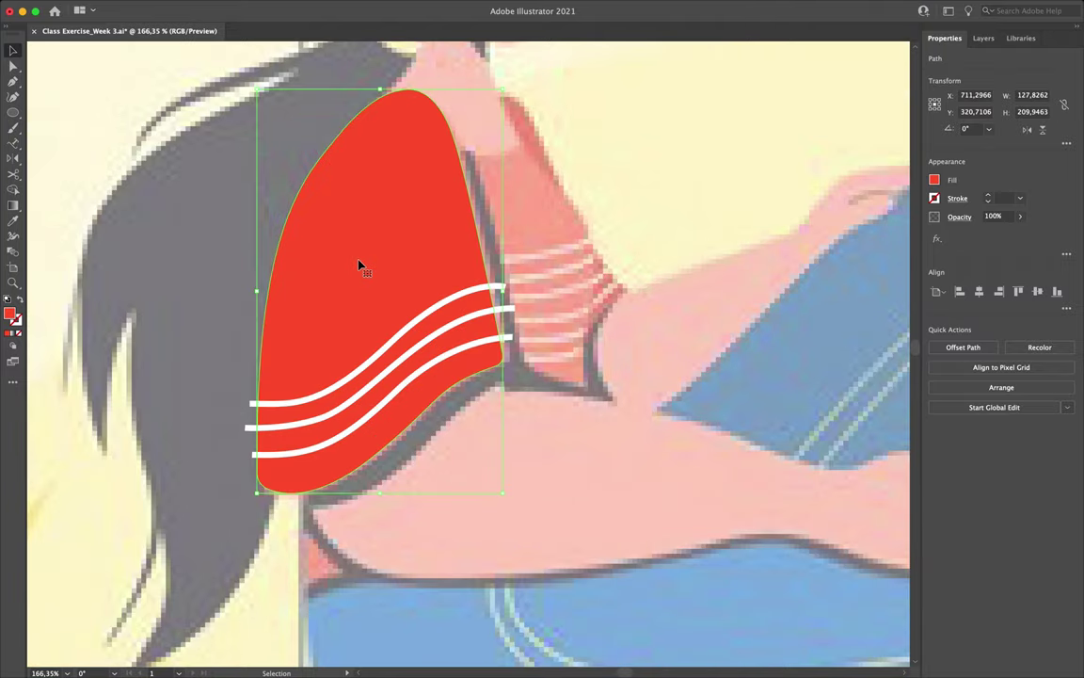
scroll(358, 265, "down", 2)
scroll(359, 265, "left", 3)
scroll(359, 264, "up", 2)
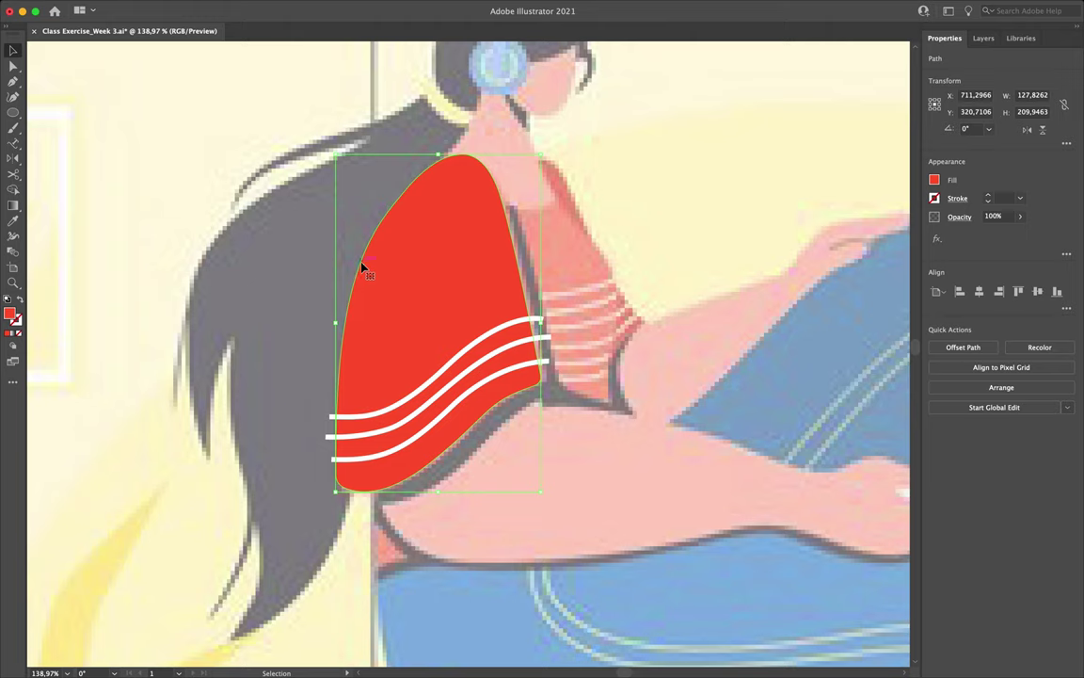
left_click_drag(416, 291, 223, 308)
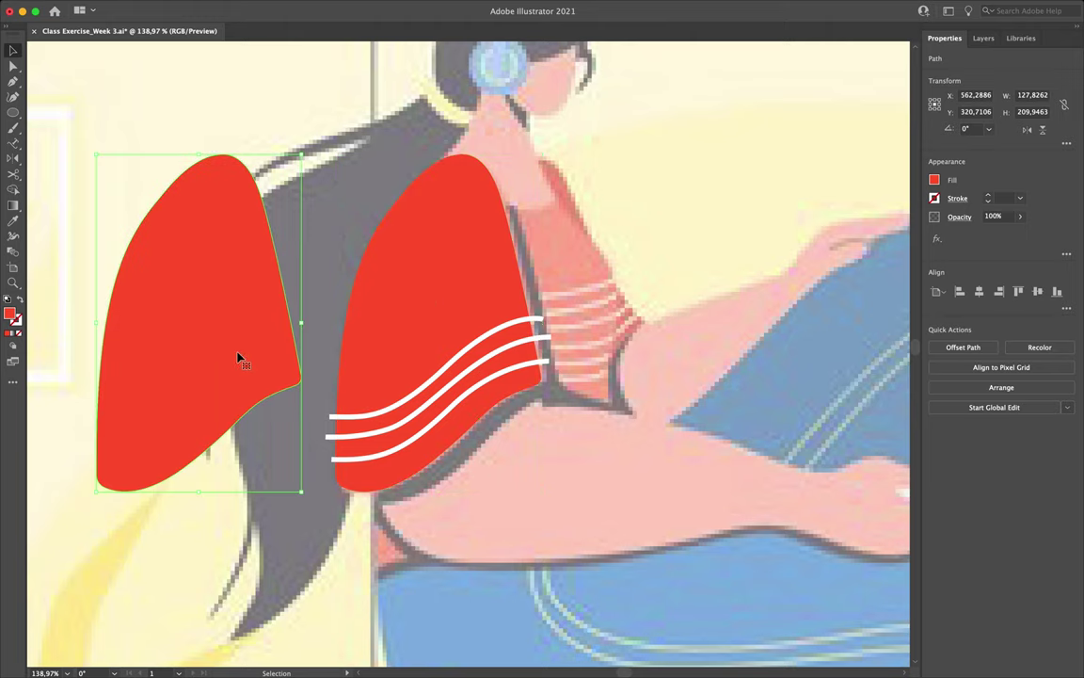
Step: Group the original red sleeve with its three white stripes
left_click(502, 243)
left_click(429, 372, "shift")
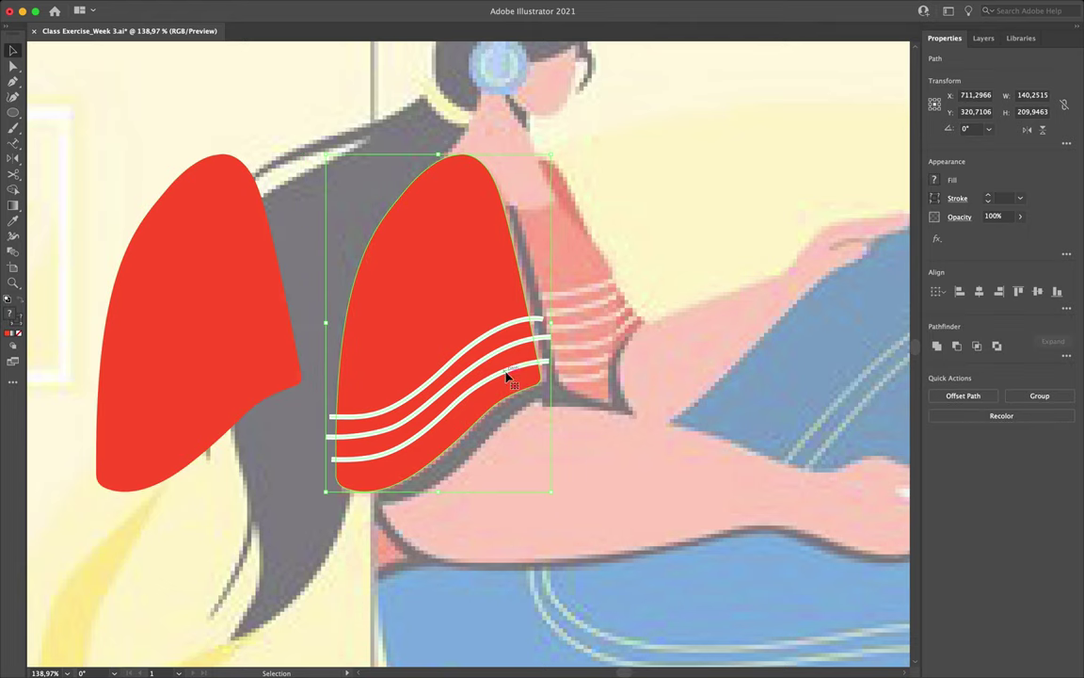
key("a")
key("v")
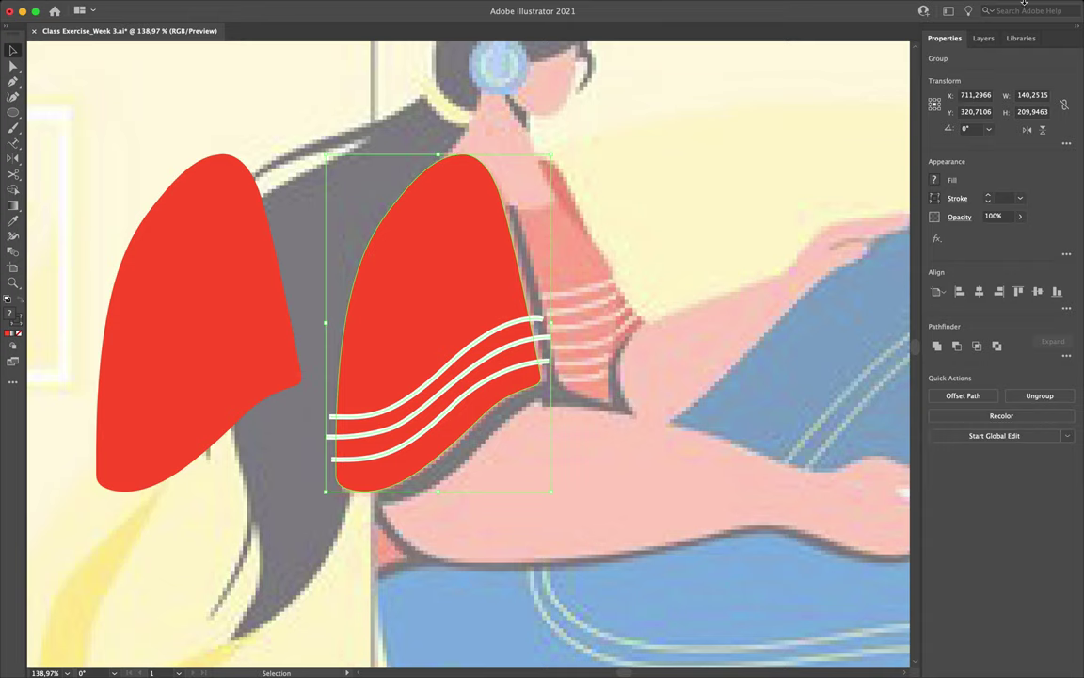
Step: Reorder the Front Arm layer so the duplicate sleeve path sits above the sleeve-and-stripes group
left_click(983, 38)
left_click(854, 60)
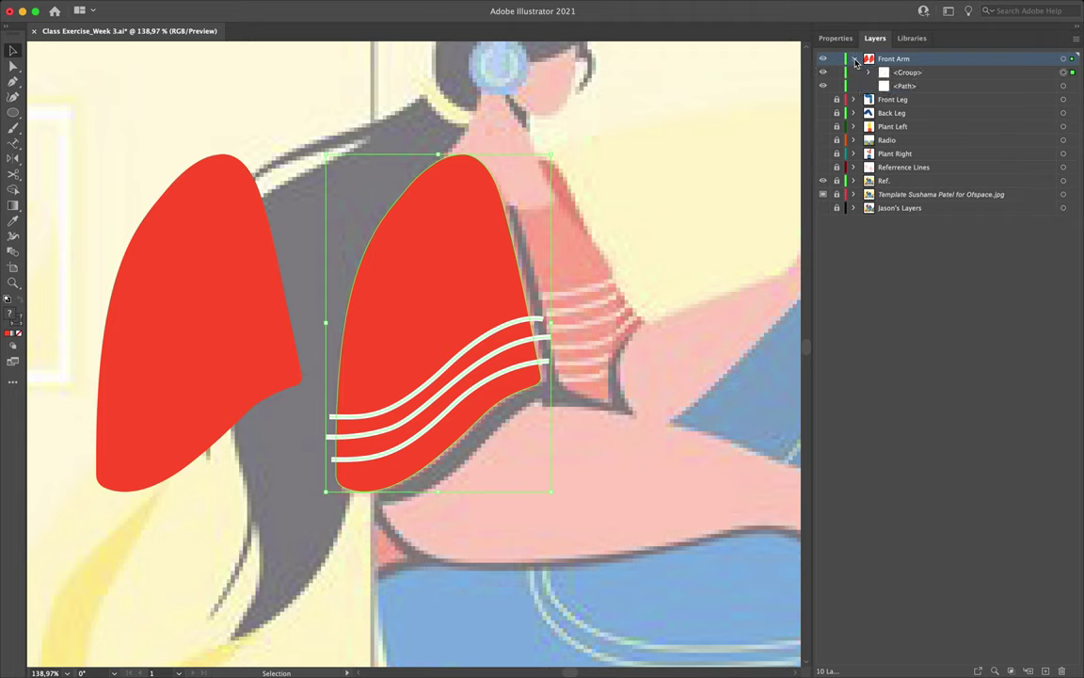
left_click(910, 87)
left_click_drag(923, 87, 924, 72)
Step: Move the duplicate sleeve over the grouped sleeve and align it with the original shape
left_click(251, 297)
left_click_drag(234, 287, 471, 311)
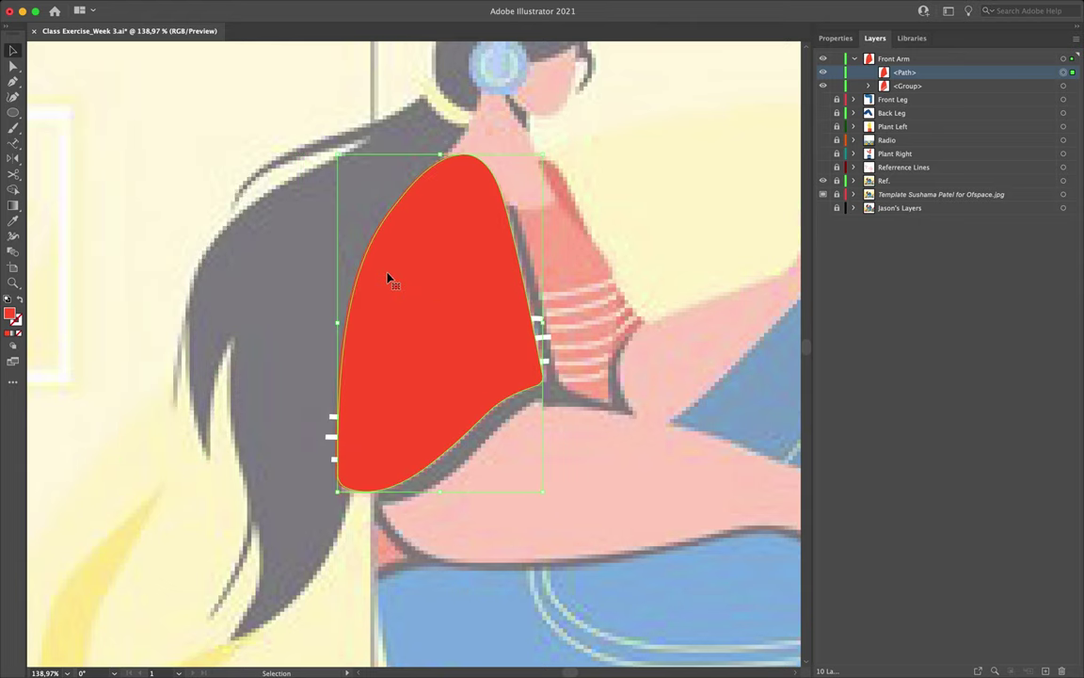
left_click_drag(409, 260, 400, 258)
key("Down")
key("Down")
key("Down")
Step: Make a clipping mask from the duplicate sleeve and the group so the stripes are trimmed to the sleeve's edges
left_click(276, 246)
left_click_drag(273, 260, 543, 509)
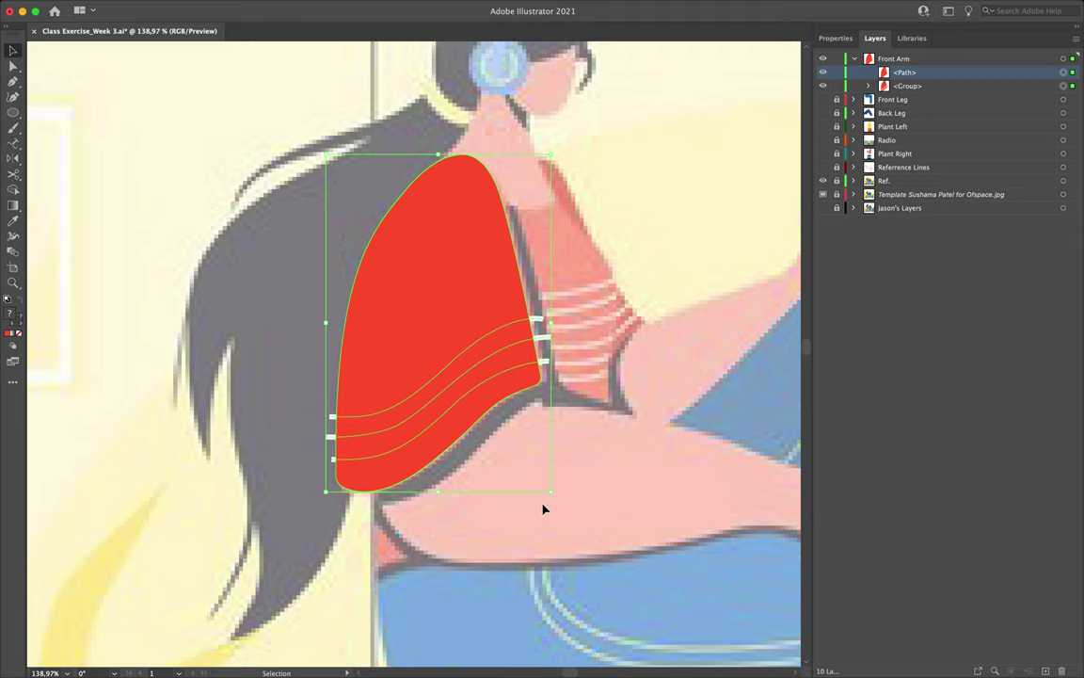
right_click(448, 334)
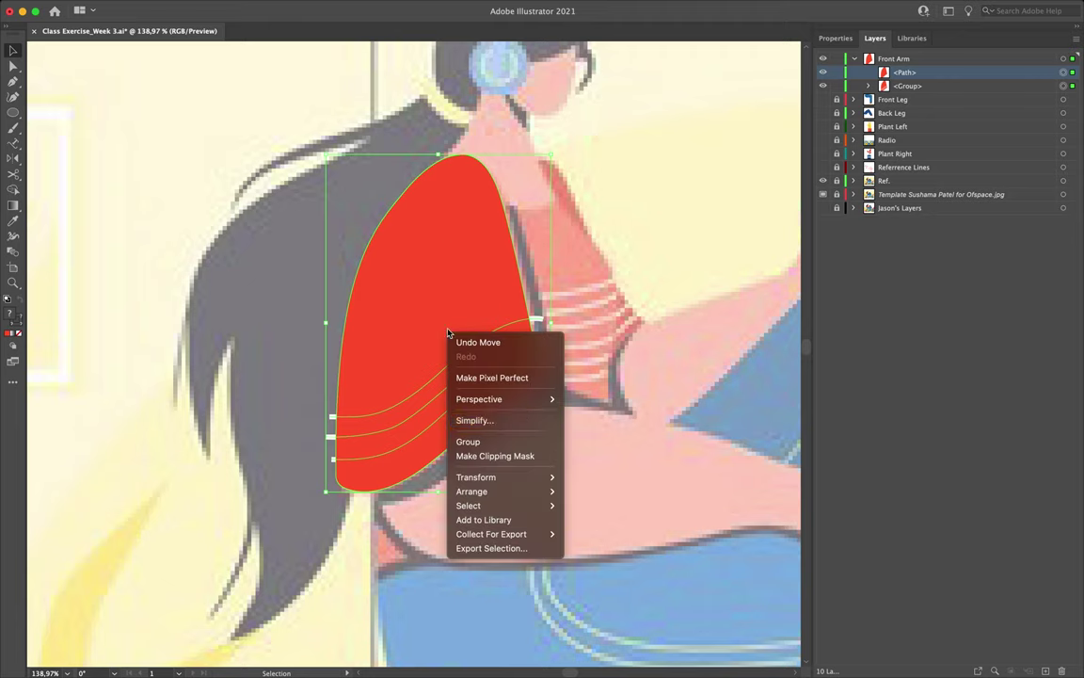
left_click(494, 457)
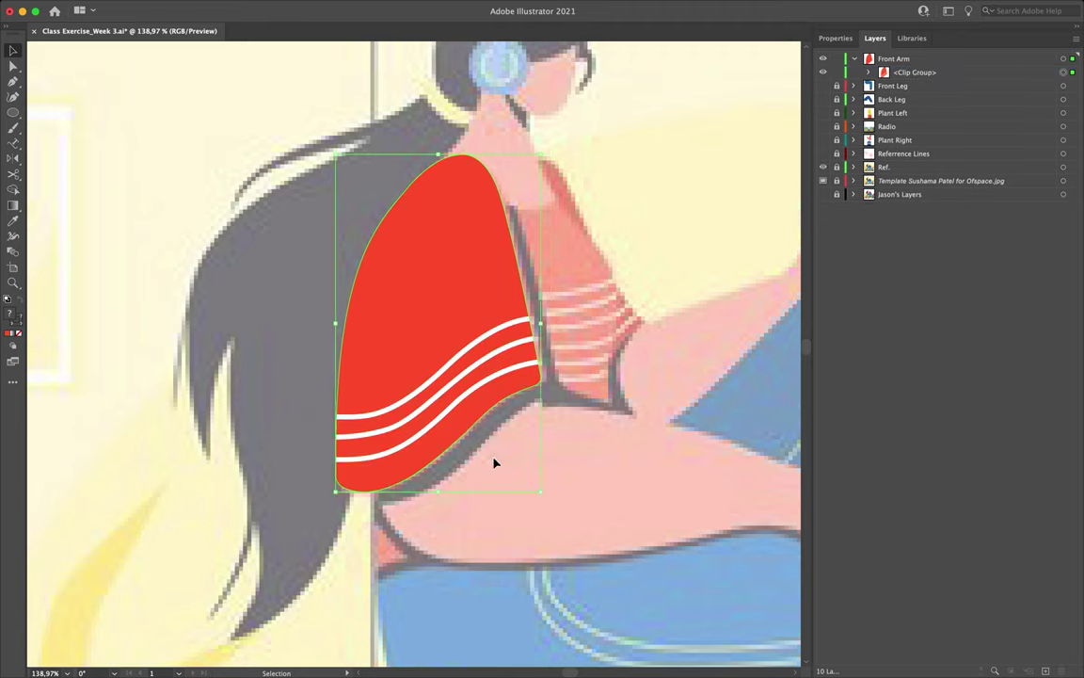
left_click(591, 376)
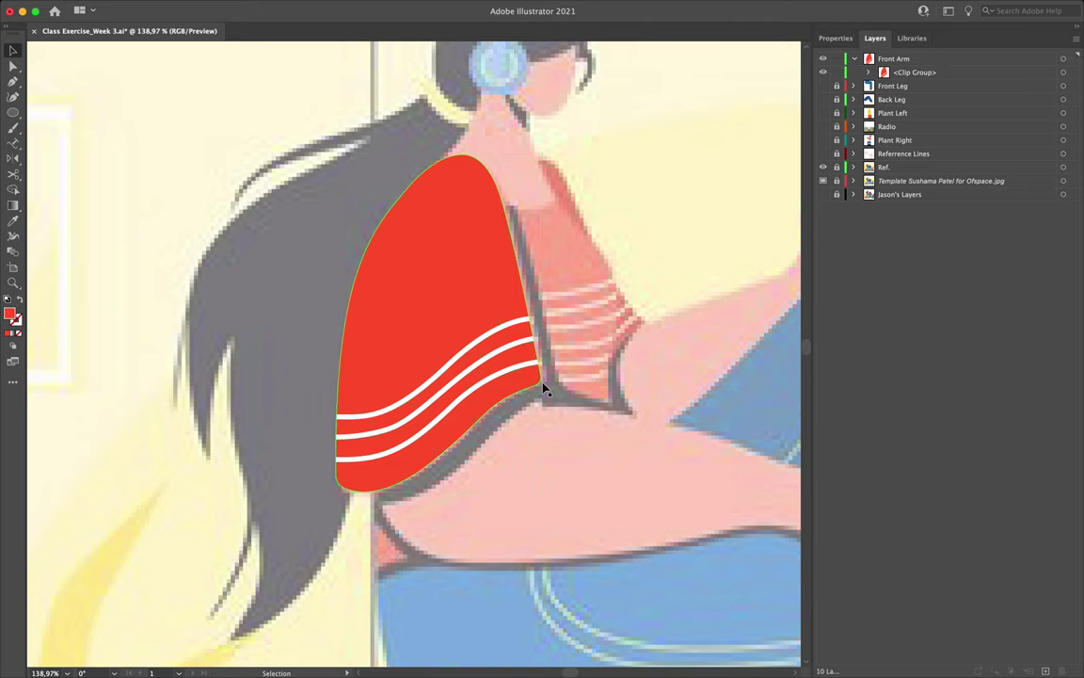
Step: Reshape the sleeve's uppermost white stripe by moving its middle anchor and direction handle so its curve runs smoothly
scroll(486, 377, "up", 5)
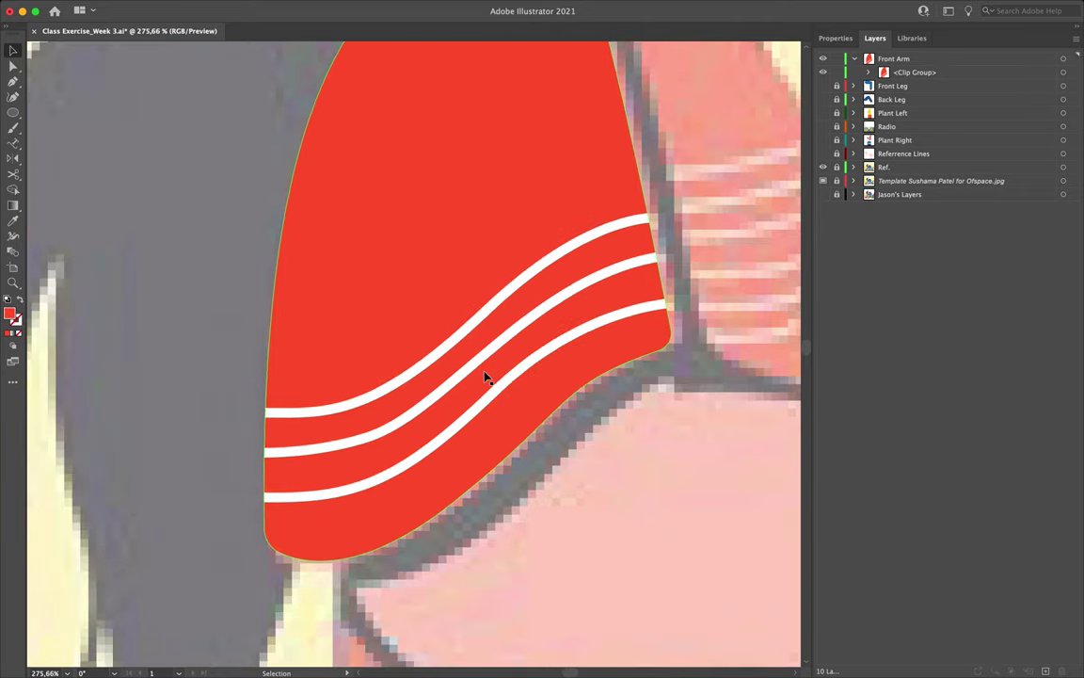
key("a")
left_click(438, 354)
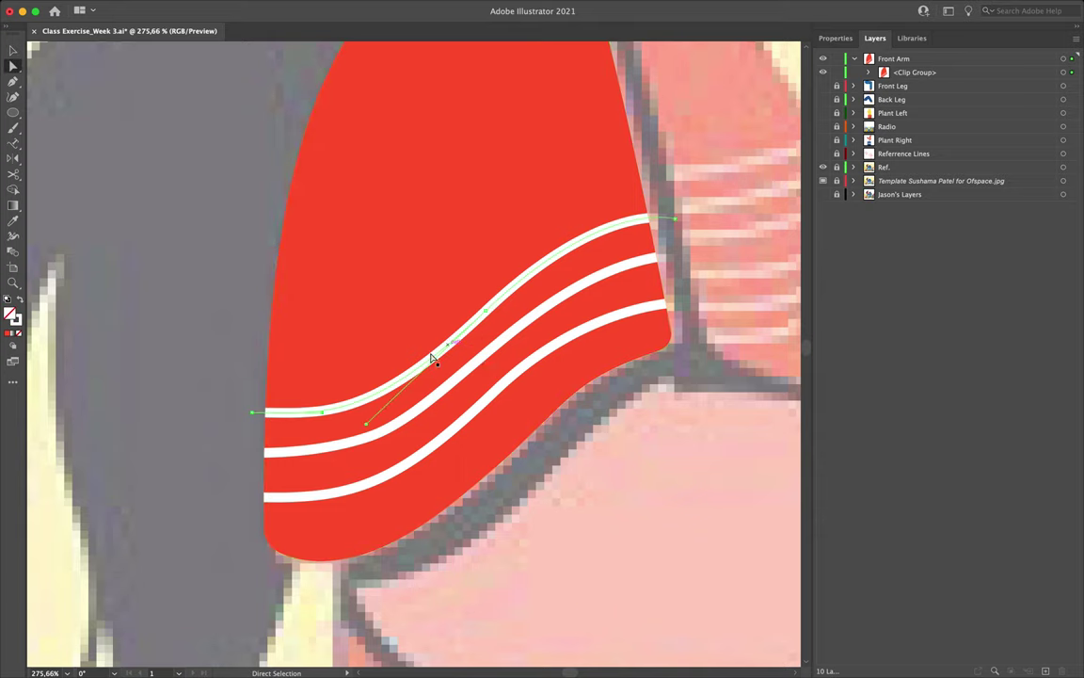
left_click(474, 313)
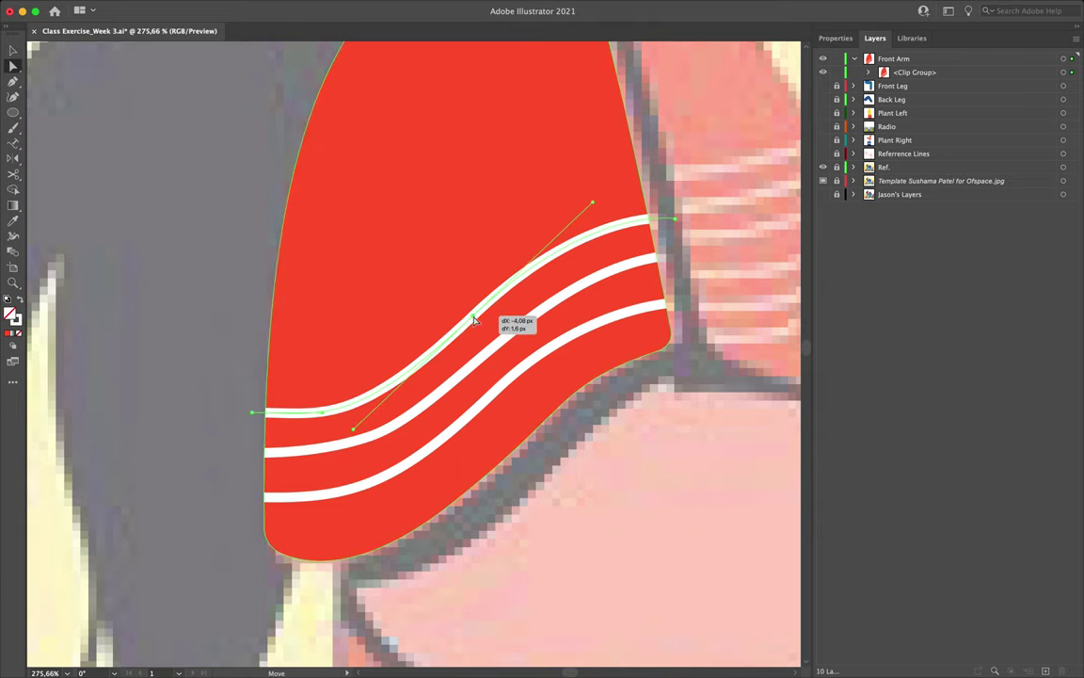
left_click_drag(350, 431, 353, 420)
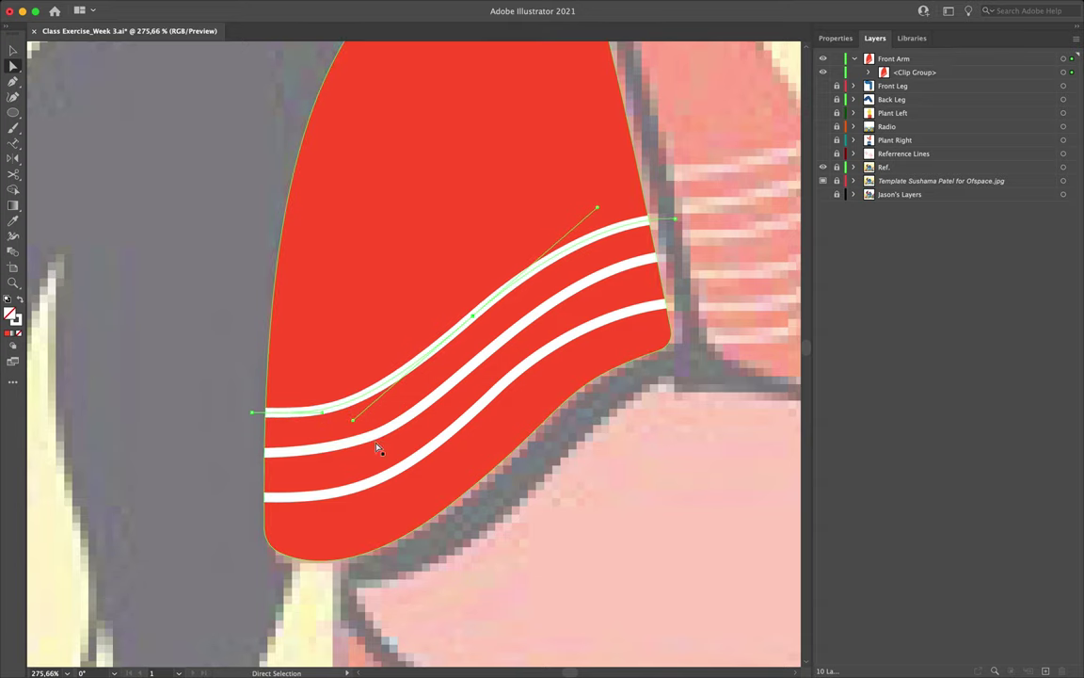
scroll(378, 436, "down", 8)
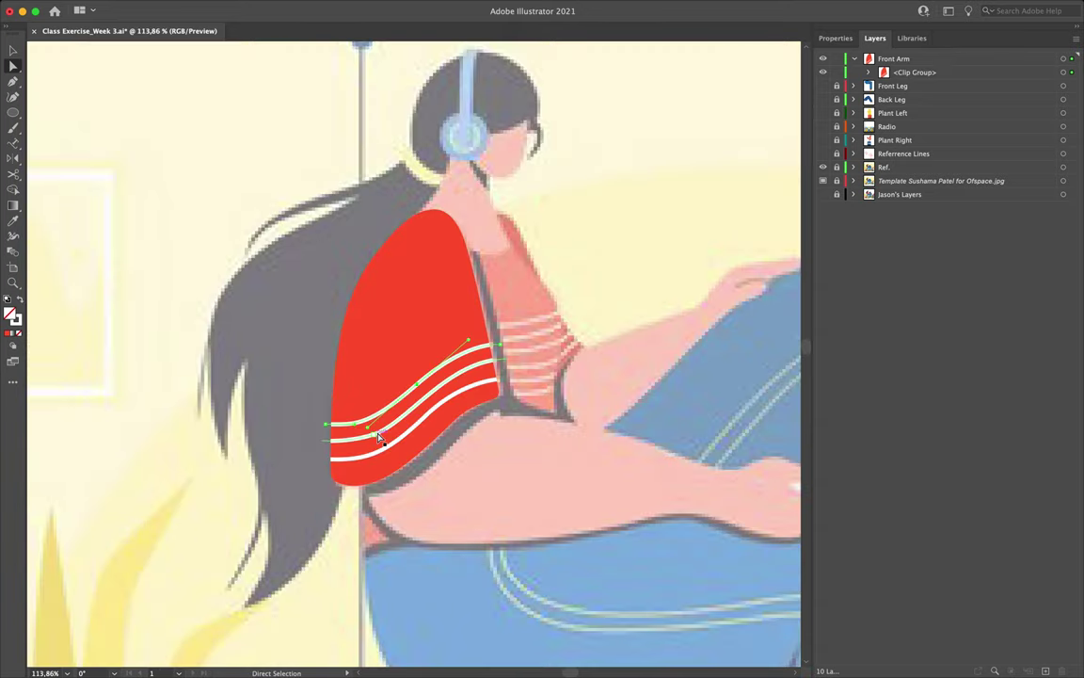
key("v")
left_click(504, 431)
Step: Nudge the clipped striped sleeve slightly to the right over the reference sleeve, then deselect it
scroll(506, 431, "up", 2)
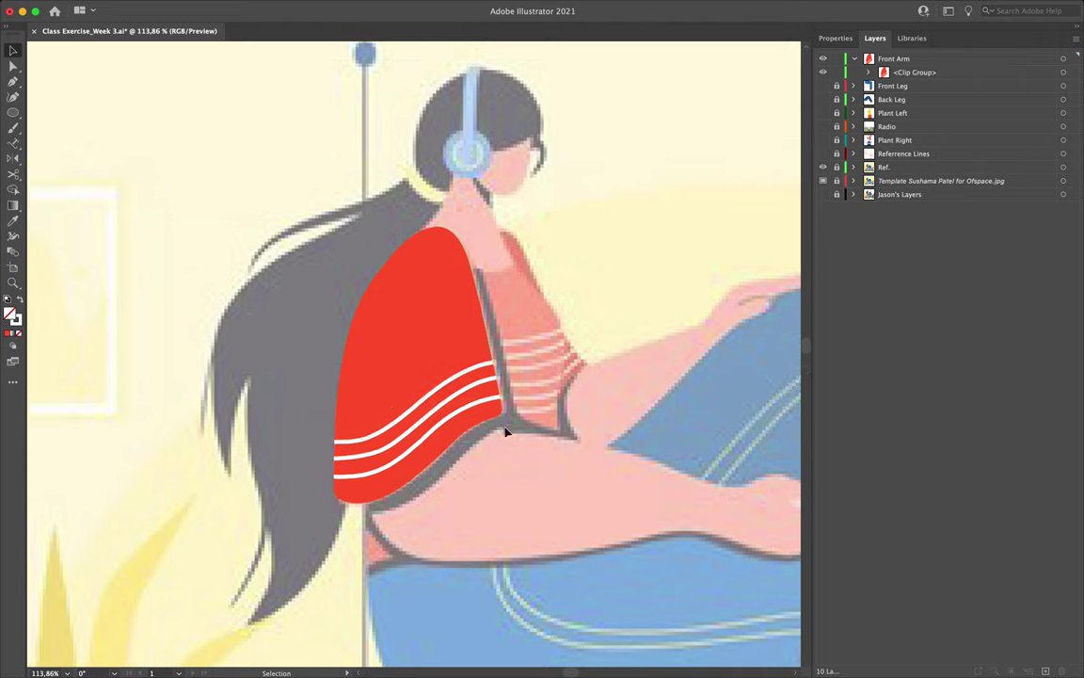
scroll(504, 431, "right", 3)
scroll(505, 431, "down", 1)
left_click(351, 421)
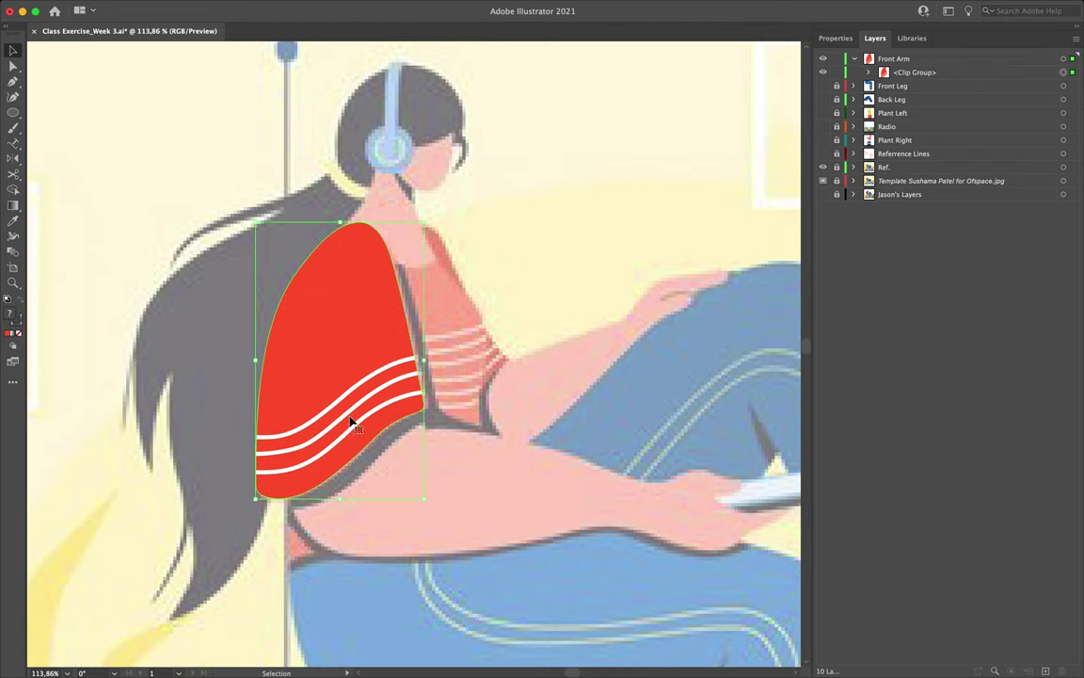
key("Right")
key("Right")
key("Right")
key("Left")
key("Left")
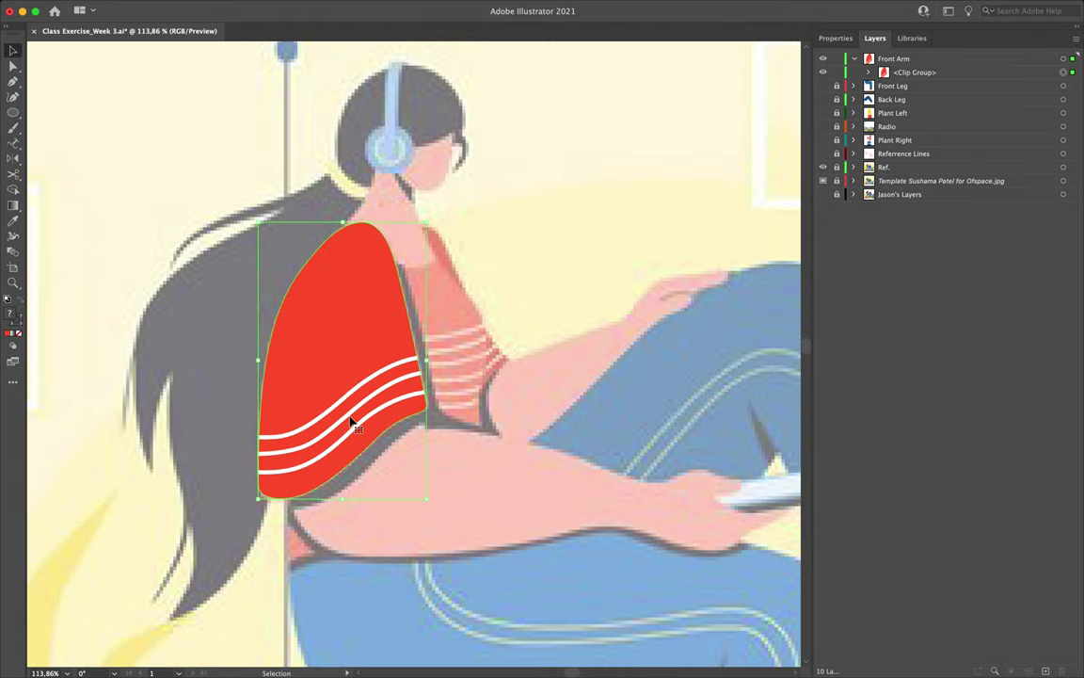
left_click(460, 408)
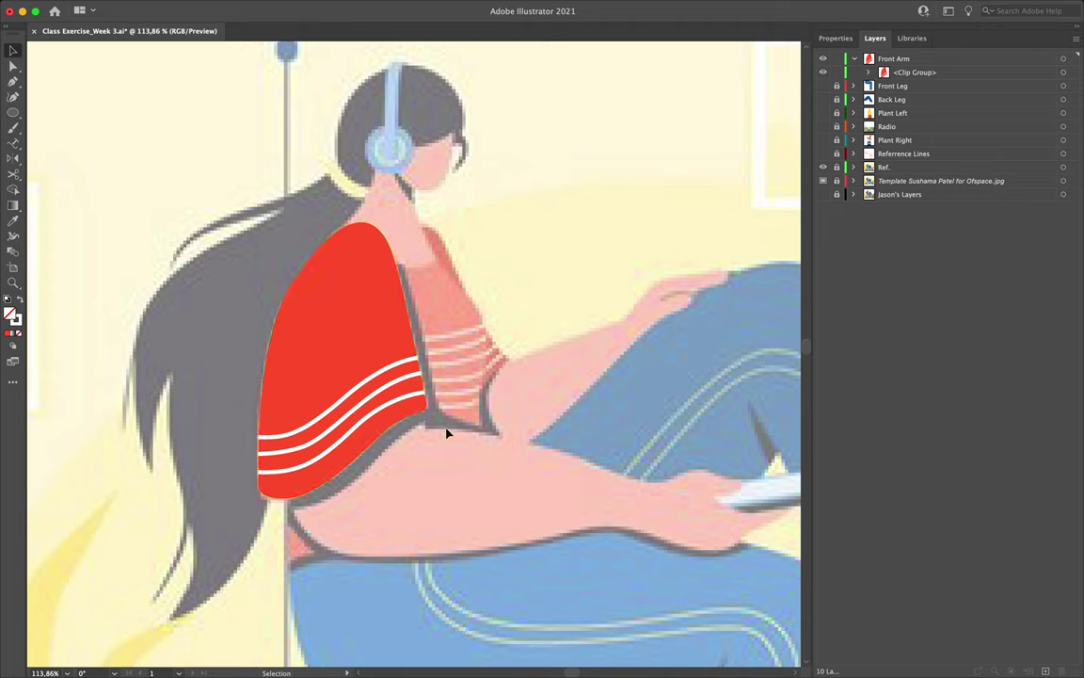
Step: Move the clipped sleeve aside off the reference sleeve and set the Pen's stroke to black at 1 pt
scroll(400, 484, "down", 3)
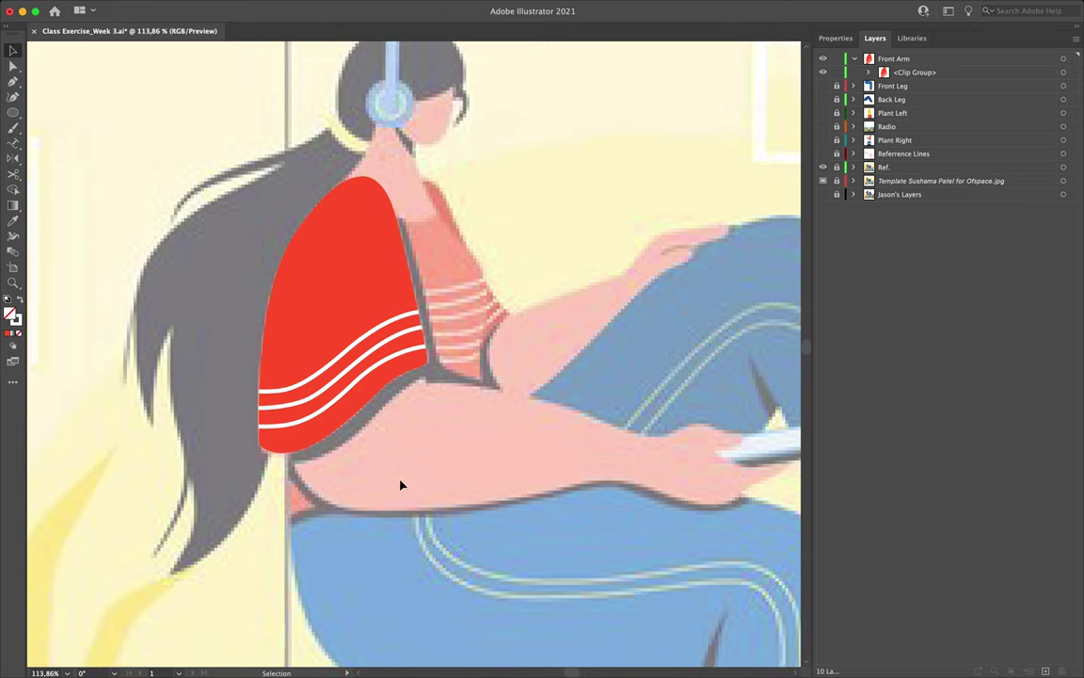
left_click_drag(378, 279, 183, 320)
key("p")
left_click(830, 37)
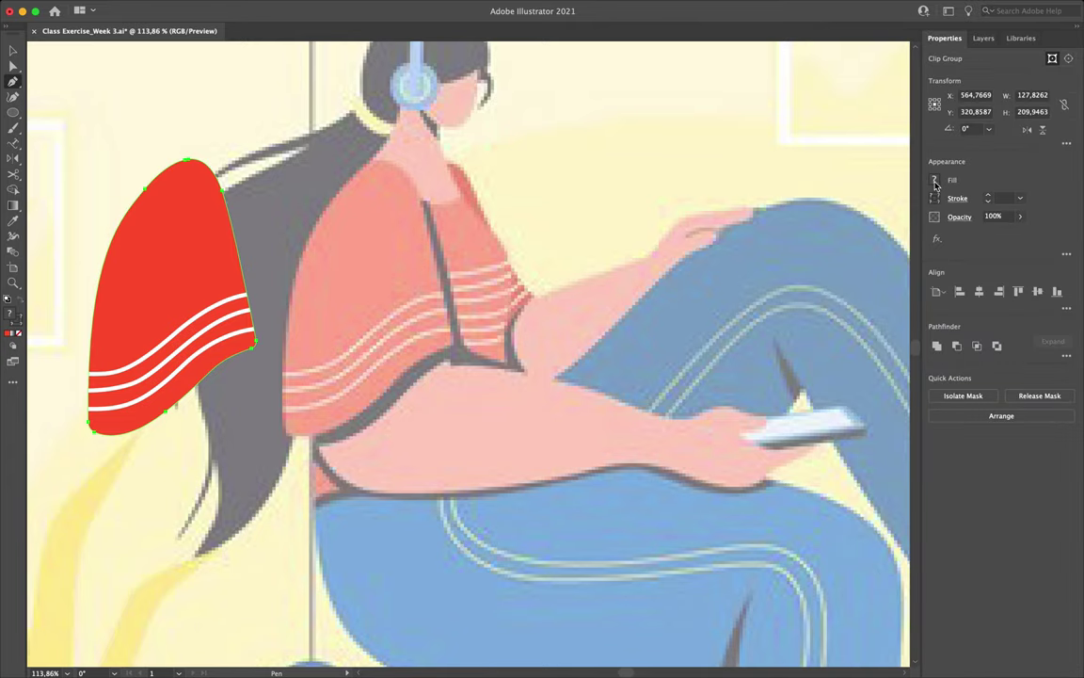
key("v")
left_click(376, 274)
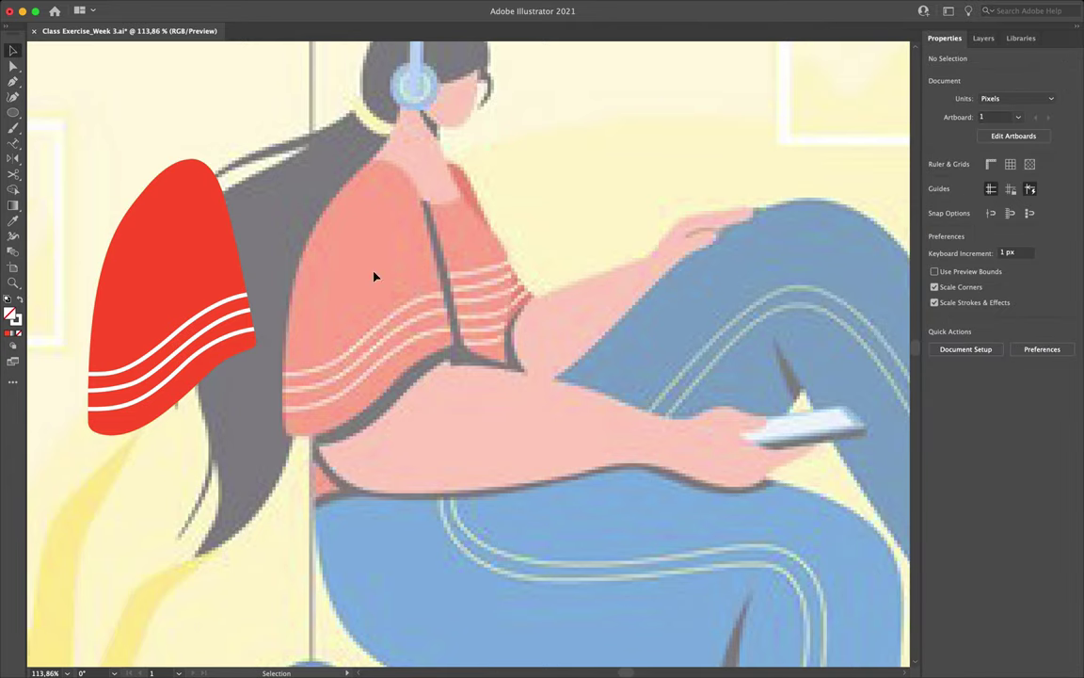
left_click(489, 310)
key("p")
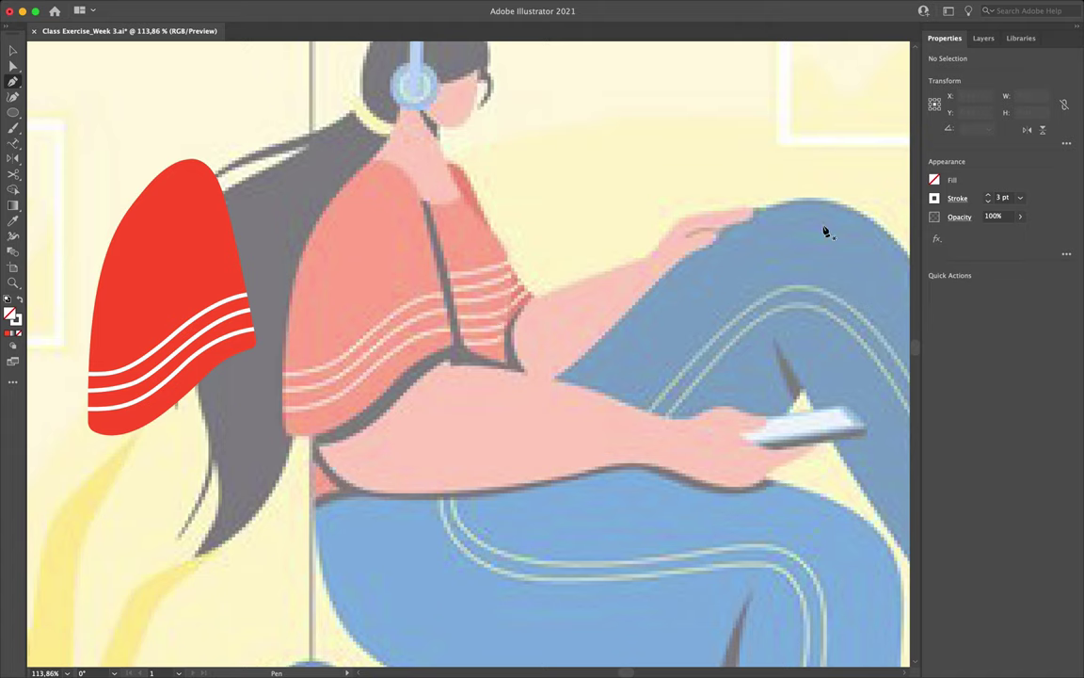
left_click(935, 198)
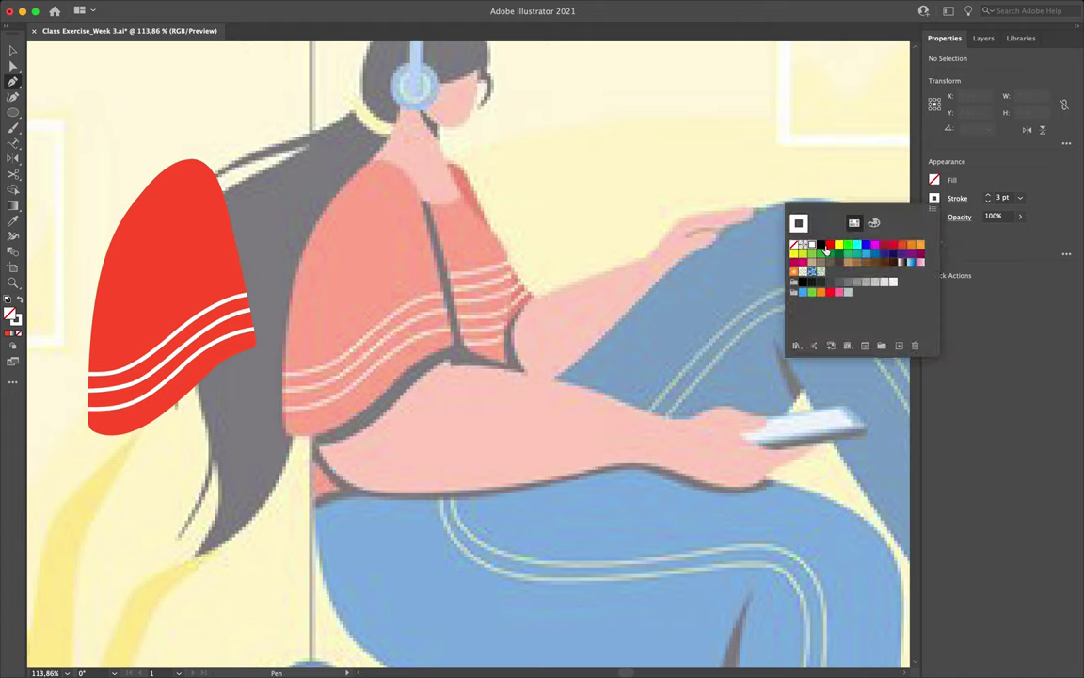
left_click(823, 245)
left_click(987, 200)
left_click(987, 201)
Step: Draw a closed shadow shape about 105 × 95 px around the dark band beneath the sleeve hem, overlapping the sleeve
scroll(400, 358, "up", 3)
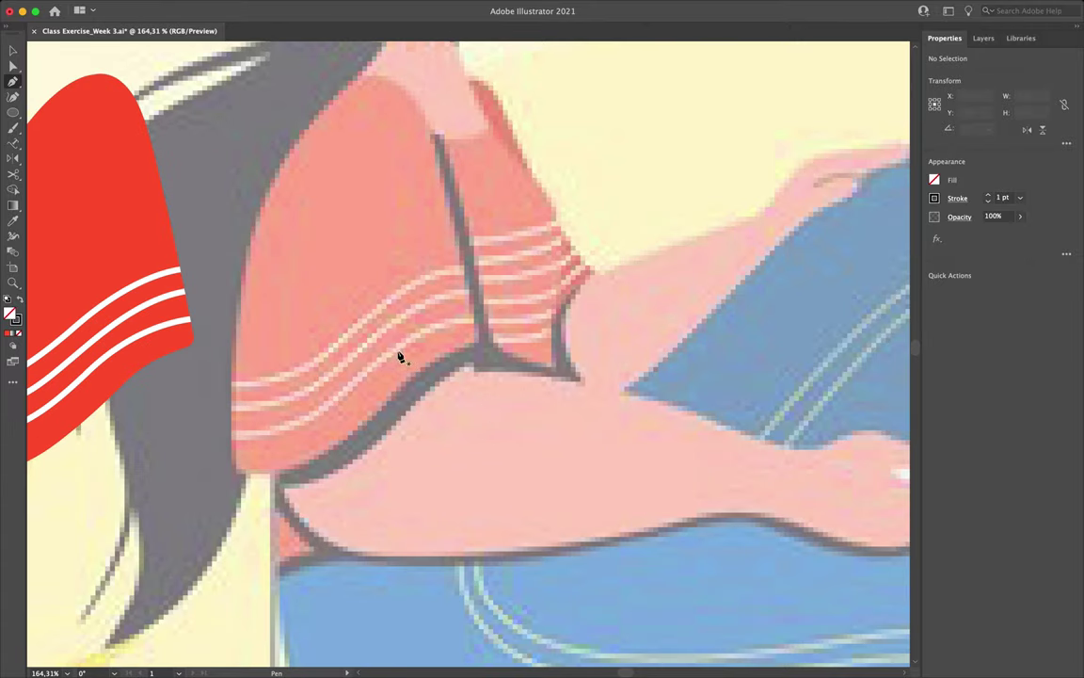
scroll(485, 411, "up", 3)
scroll(487, 411, "down", 2)
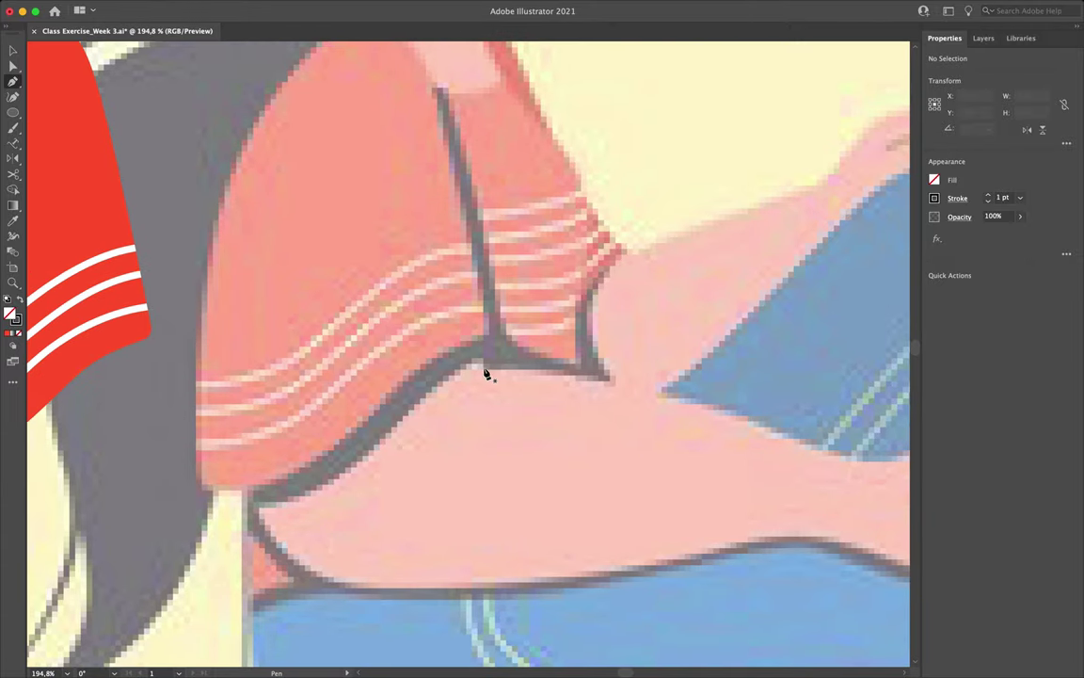
left_click(472, 308)
left_click_drag(482, 378, 478, 400)
left_click_drag(259, 519, 166, 511)
left_click(260, 515)
left_click_drag(247, 441, 254, 394)
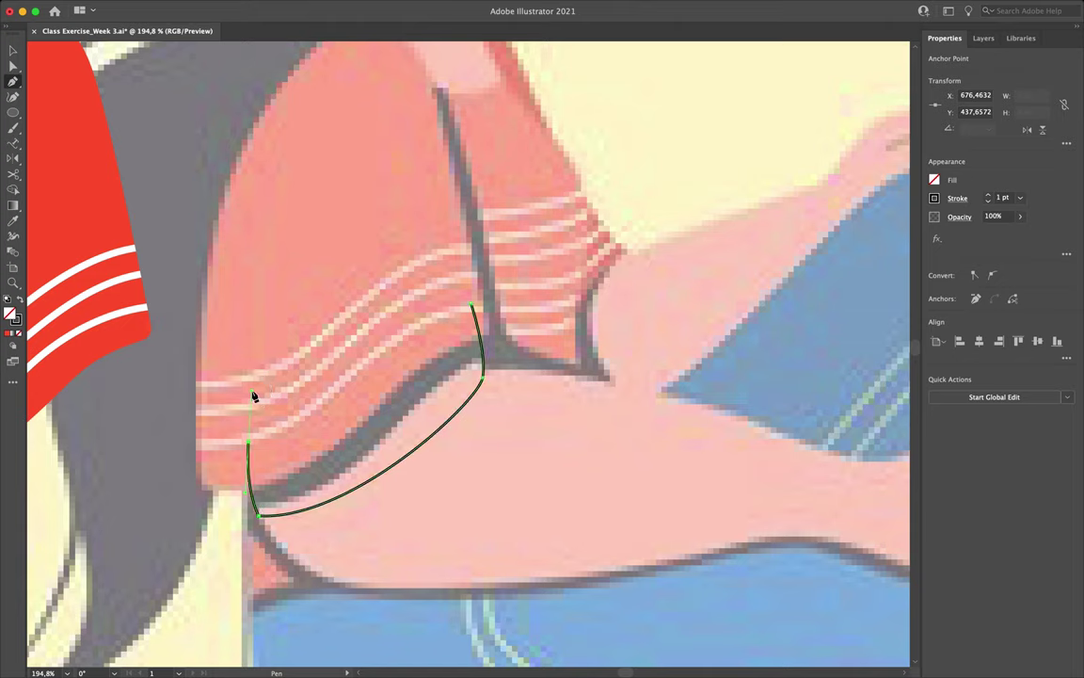
left_click(472, 306)
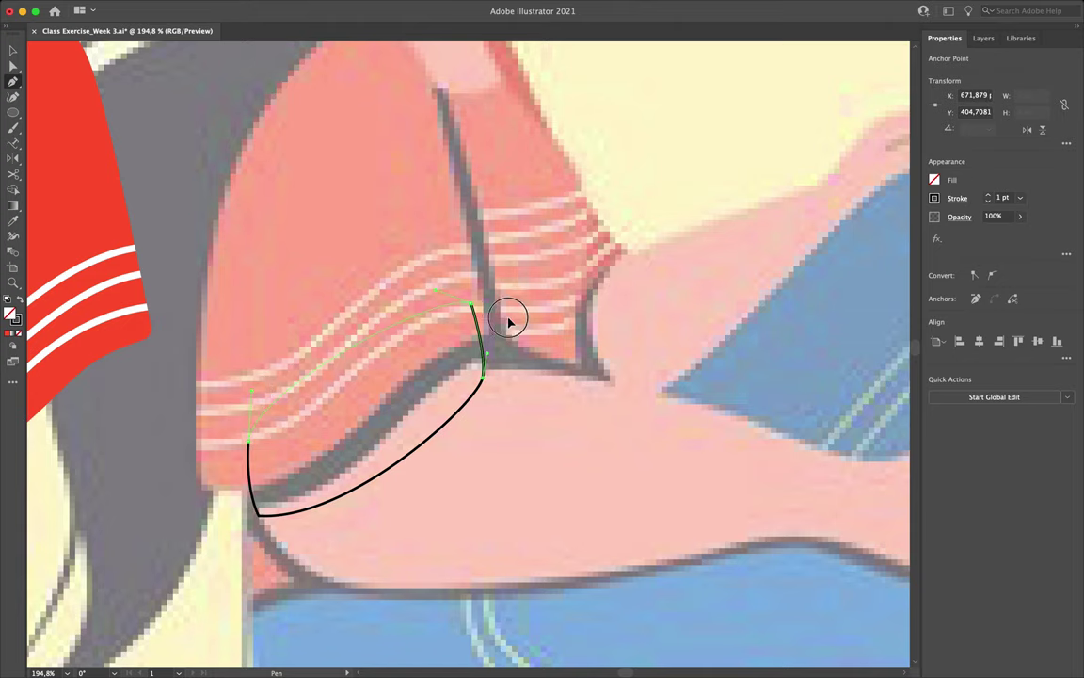
key("v")
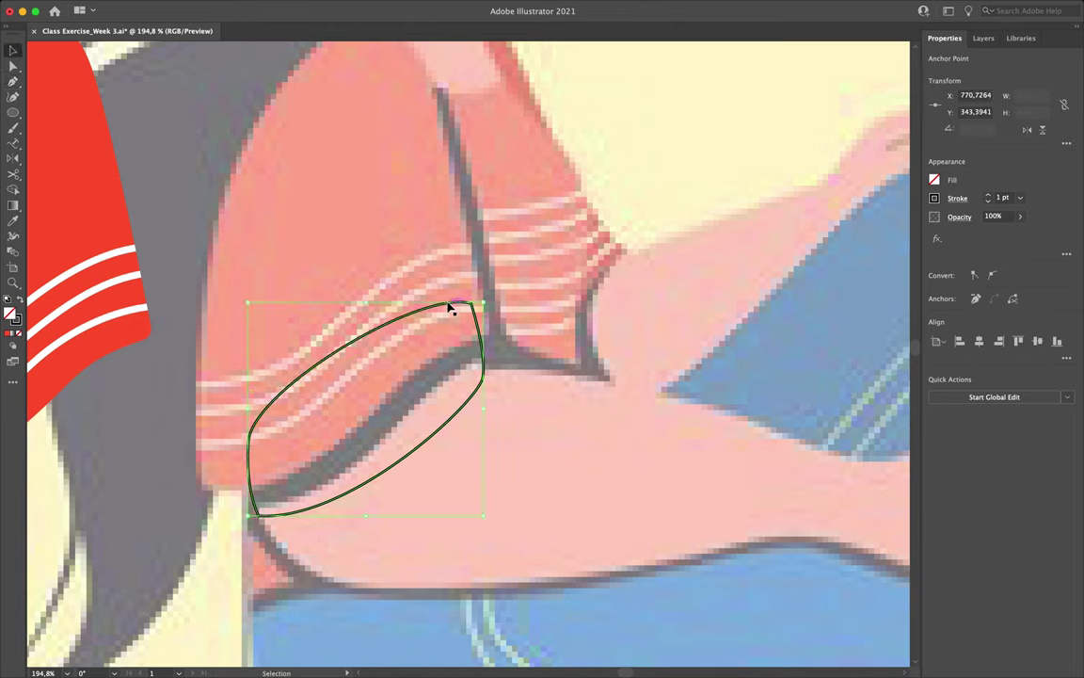
Step: Give the shadow shape a salmon fill and no stroke by sampling the colour with the Eyedropper
left_click(450, 309)
key("i")
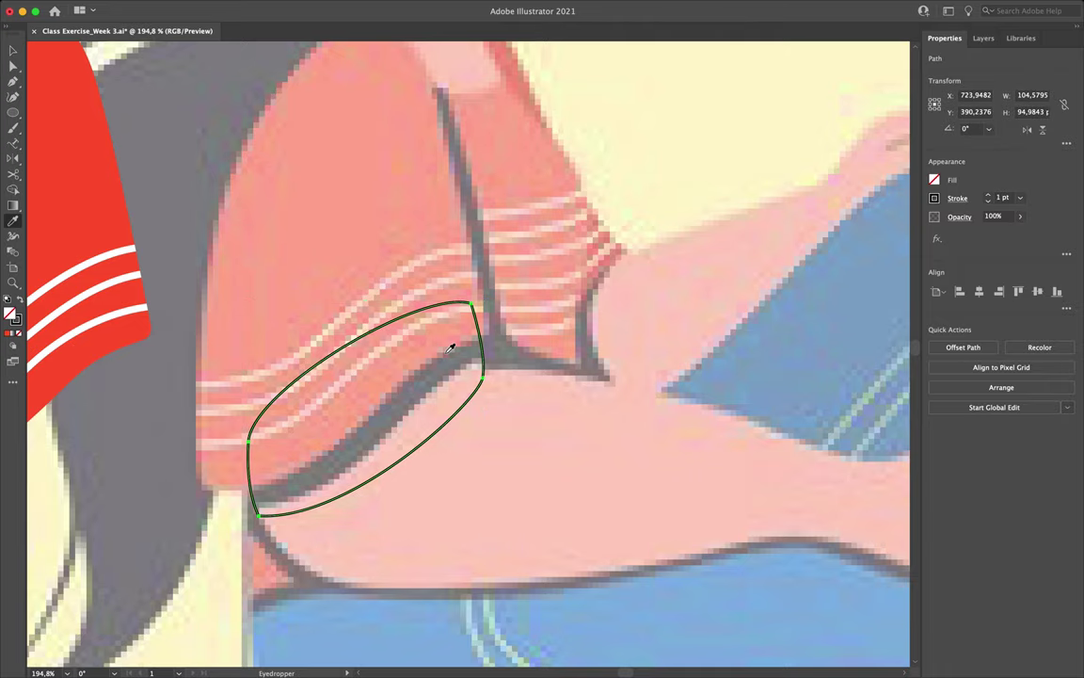
scroll(450, 348, "down", 5)
scroll(452, 345, "up", 8)
left_click(661, 207)
scroll(520, 341, "down", 8)
key("v")
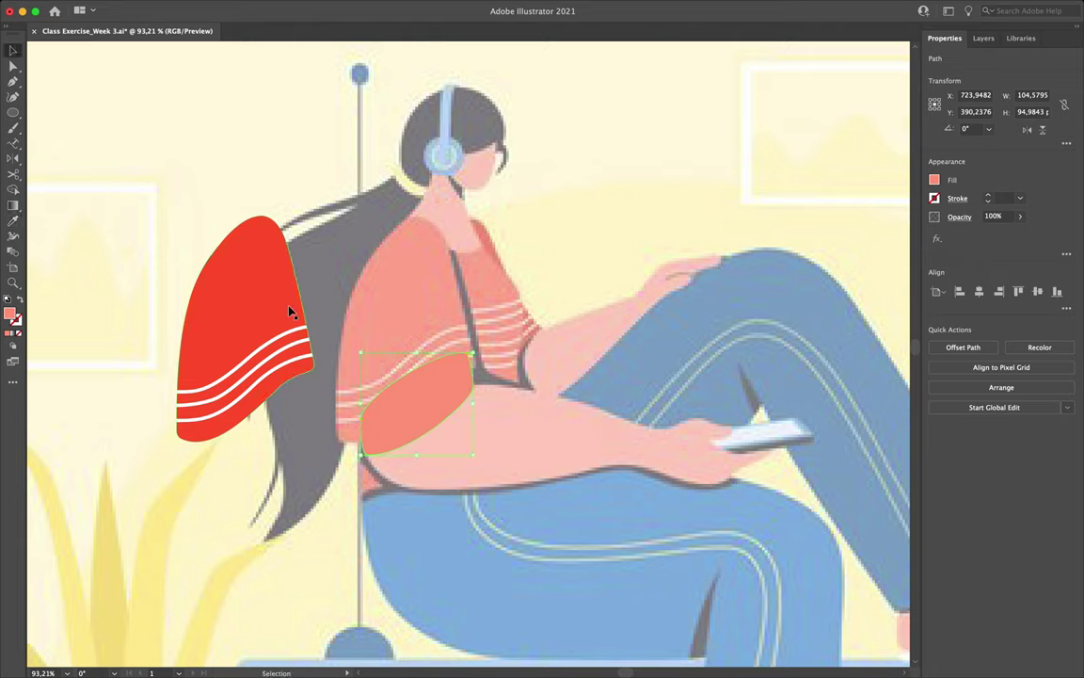
Step: Move the striped sleeve back over the reference and stack its clip group above the salmon shadow path
left_click(280, 310)
left_click_drag(262, 315, 420, 314)
left_click(983, 39)
left_click_drag(931, 77, 932, 92)
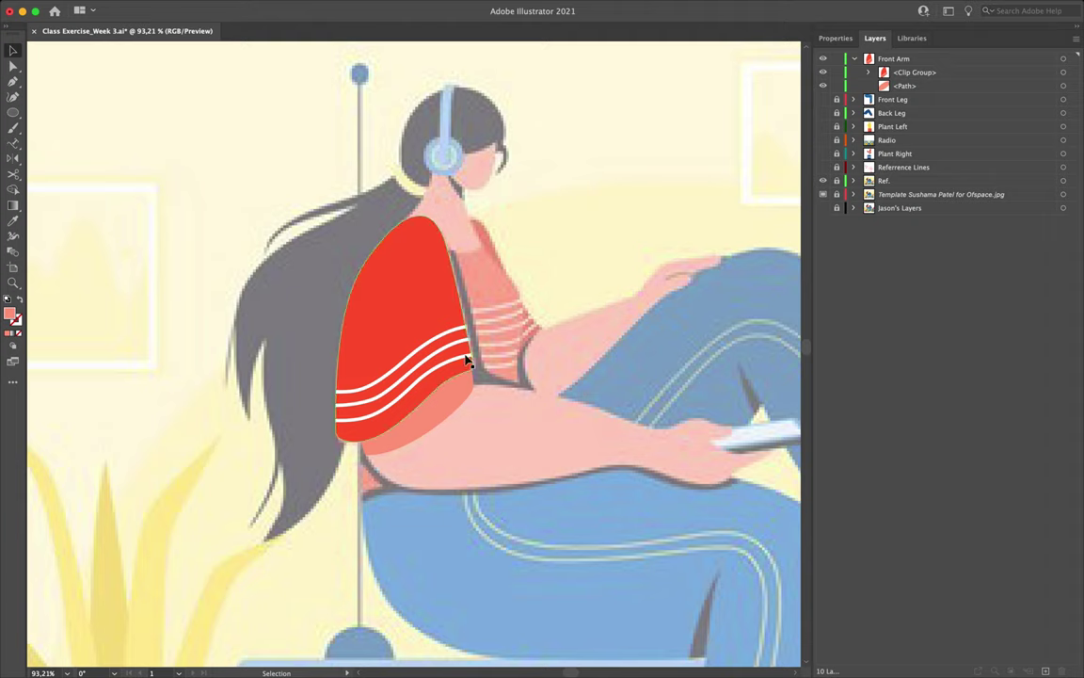
scroll(425, 312, "down", 5)
scroll(425, 312, "right", 5)
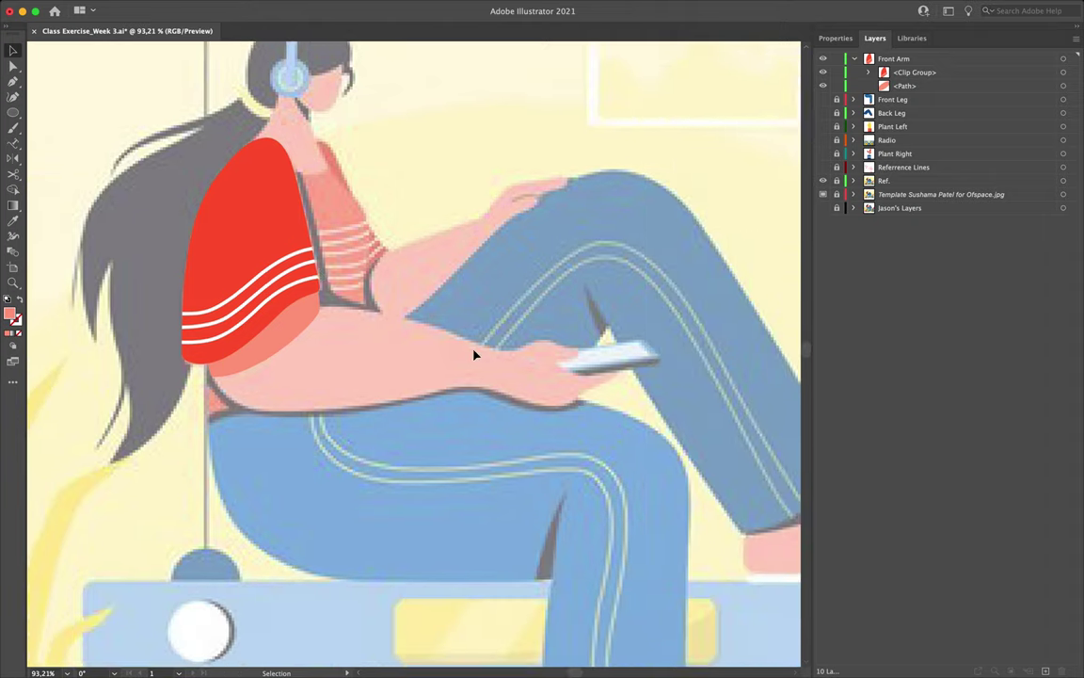
scroll(458, 388, "up", 5)
scroll(459, 388, "left", 5)
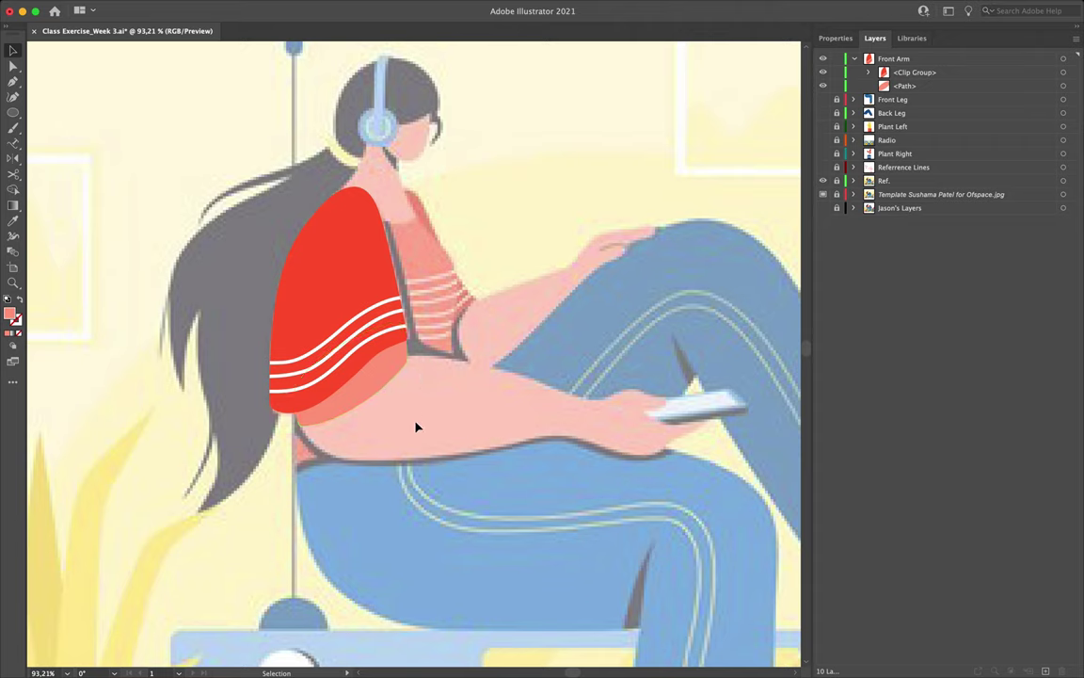
Step: Group the clipped sleeve with its salmon shadow shape and name the group "Front Sleeve"
left_click(329, 314)
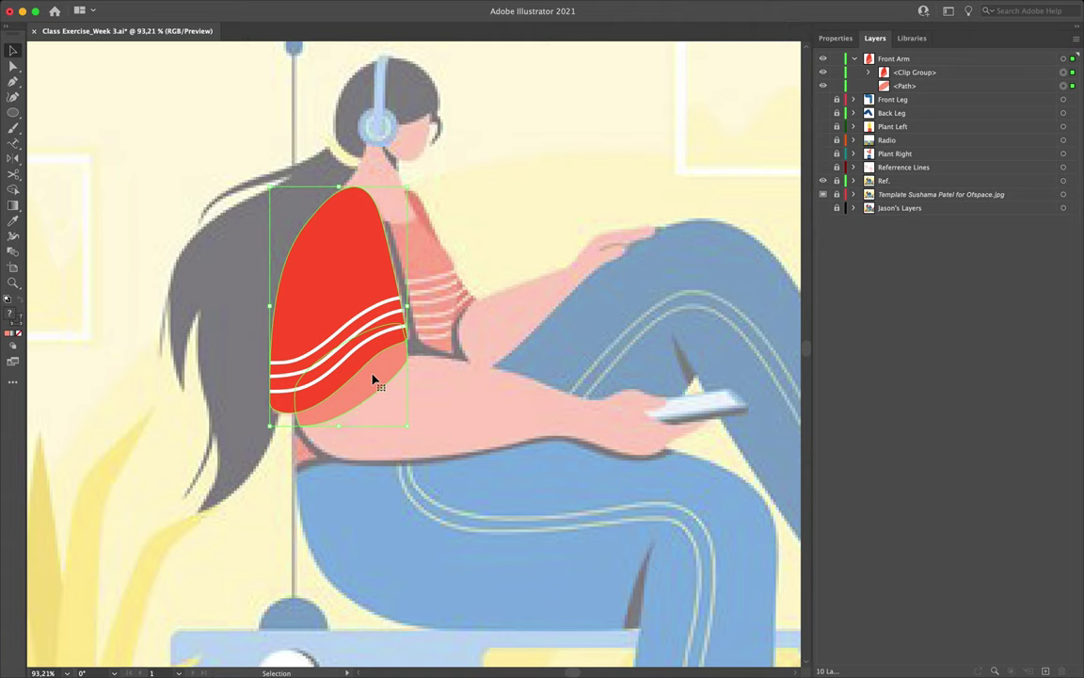
key("super+g")
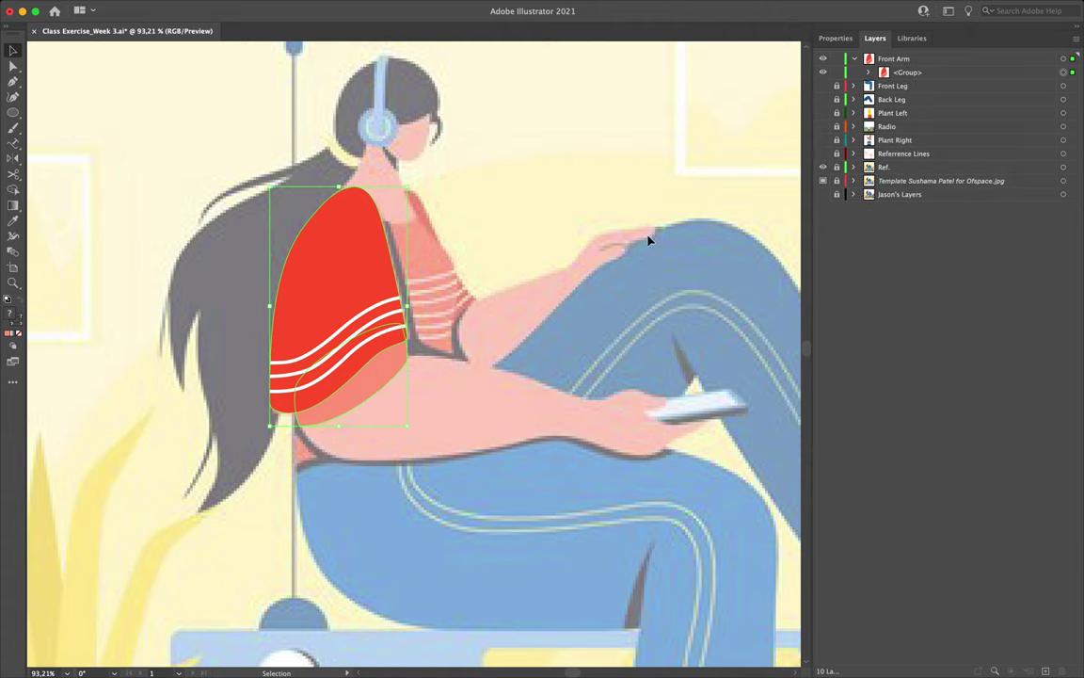
double_click(909, 73)
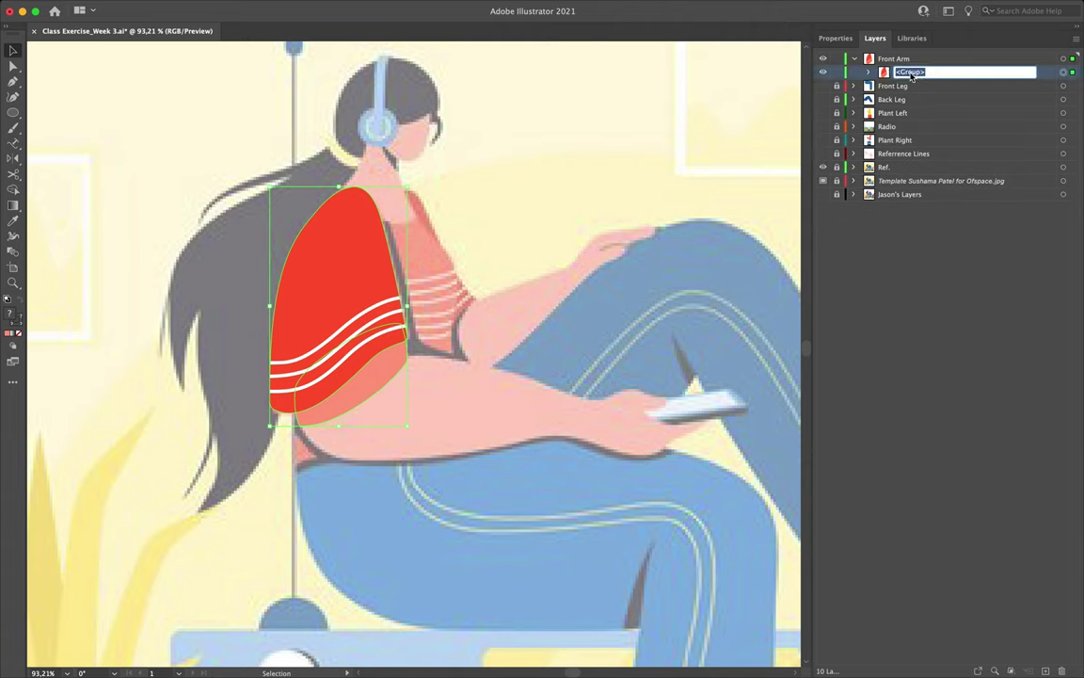
type("Front Sleeve")
key("Return")
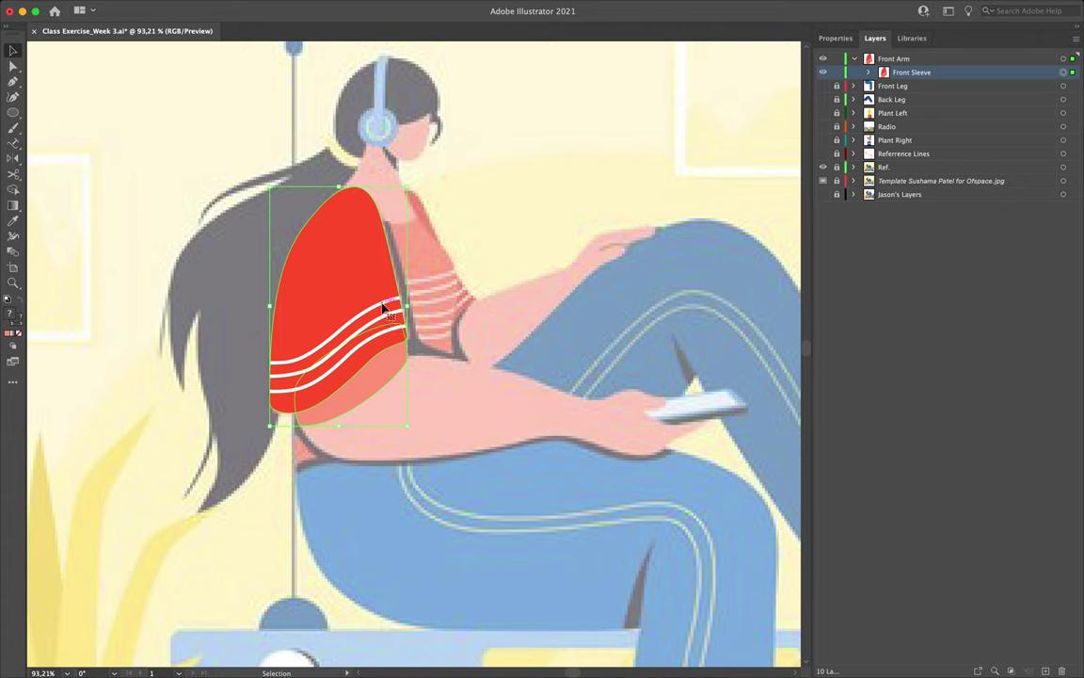
Step: Hide the Front Sleeve group and, on the Front Arm layer, set the Pen to no fill and a 1 pt black stroke
left_click(825, 72)
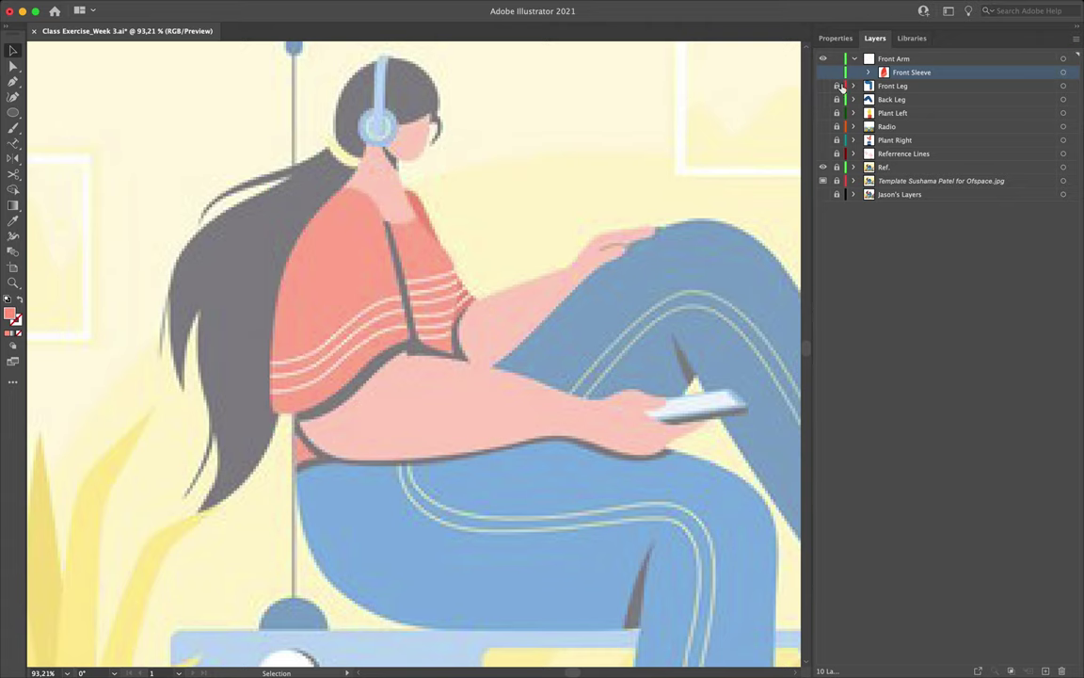
left_click(908, 60)
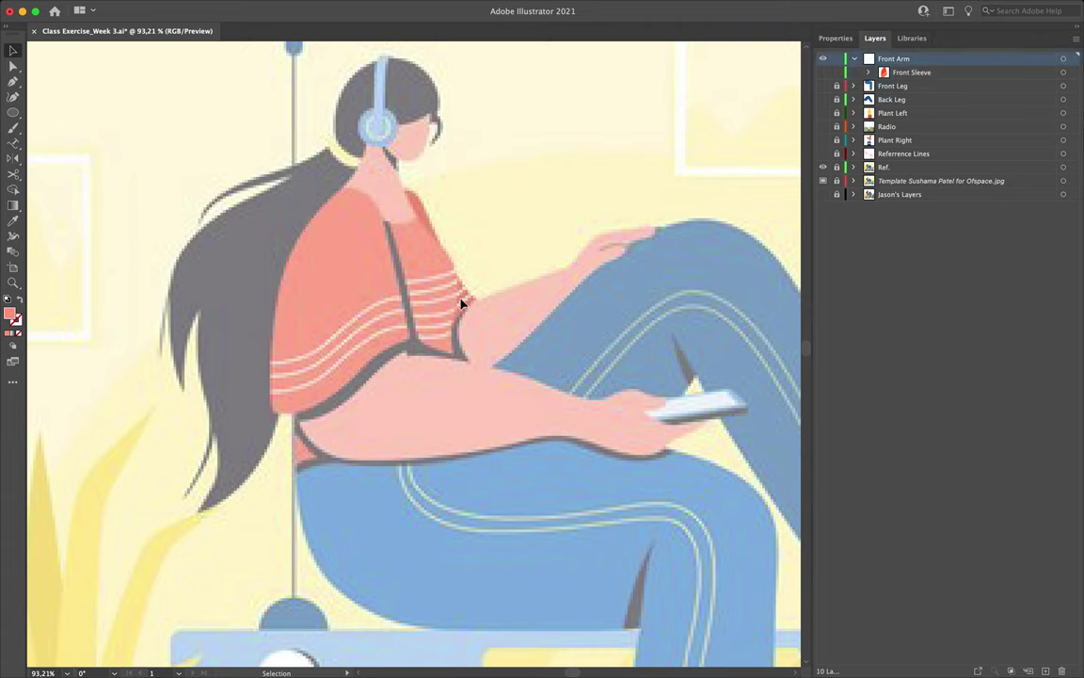
key("p")
left_click(837, 38)
left_click(934, 180)
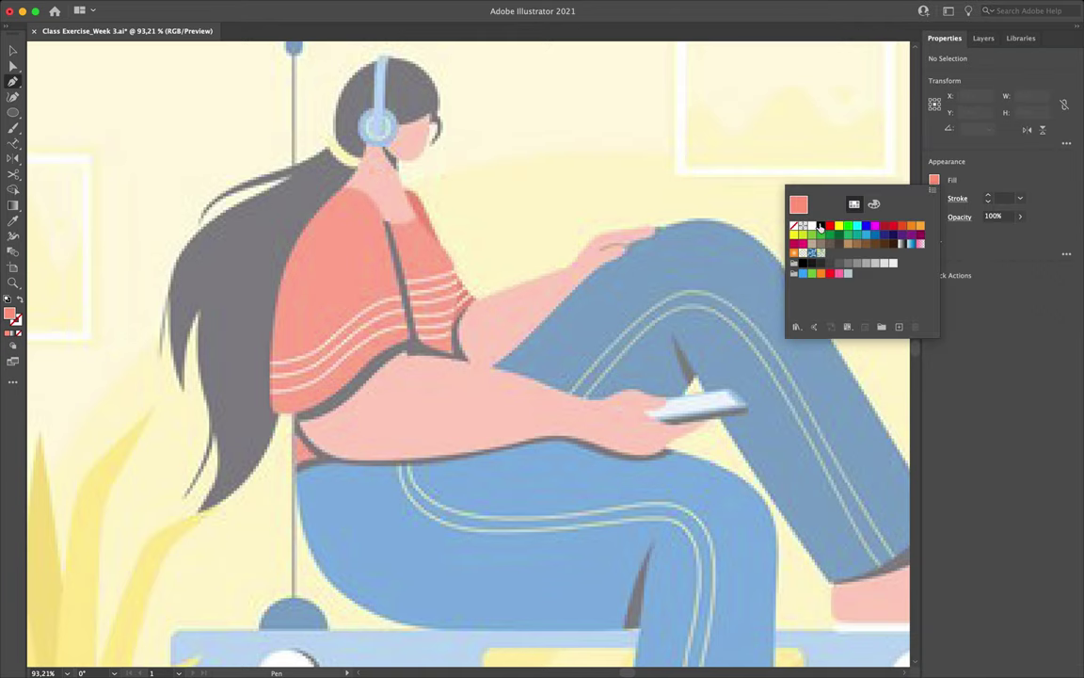
left_click(798, 226)
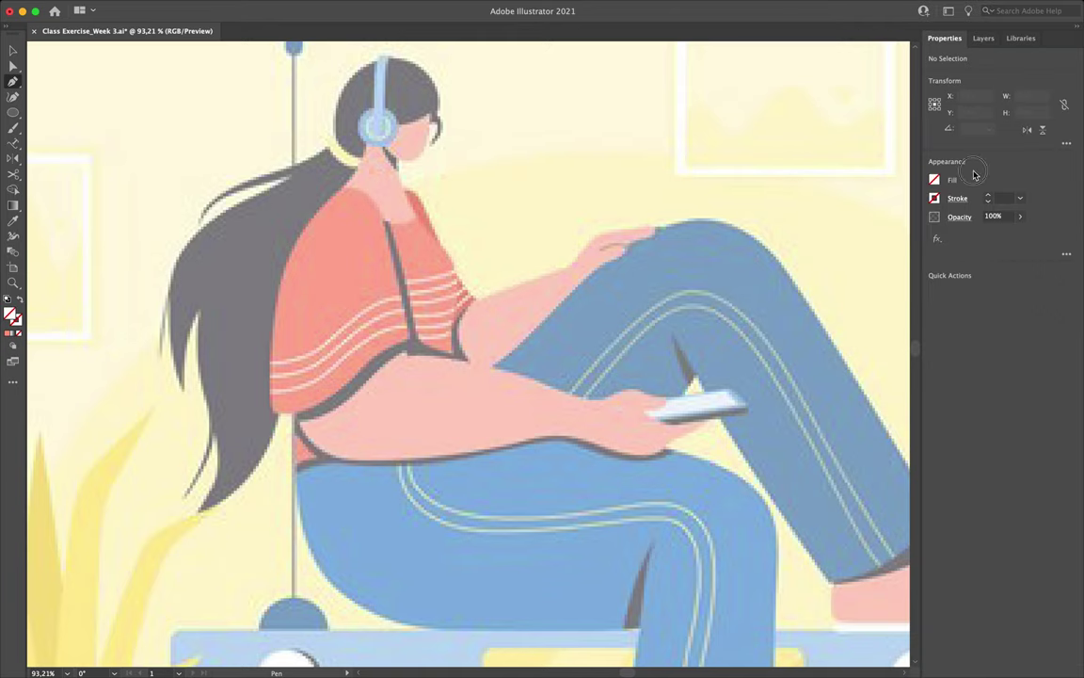
left_click(934, 198)
left_click(805, 228)
Step: Trace the front arm's upper edge and the hand's outline around the phone with the Pen, starting at the sleeve's lower edge
scroll(467, 411, "up", 5)
scroll(419, 387, "down", 3)
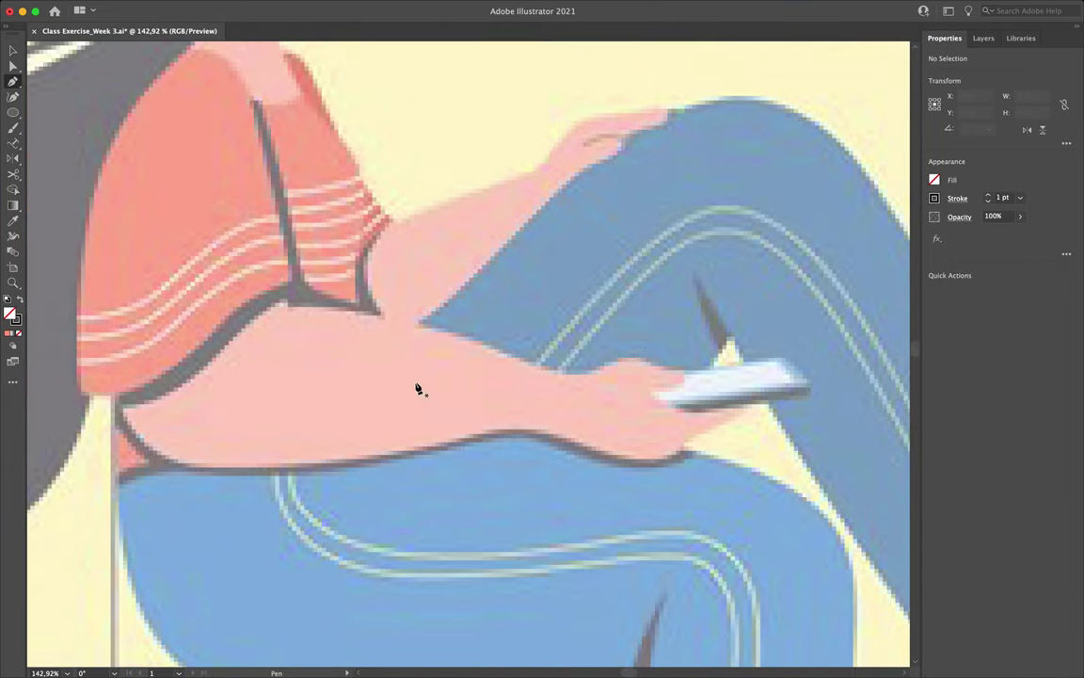
left_click(286, 307)
left_click_drag(431, 329, 488, 352)
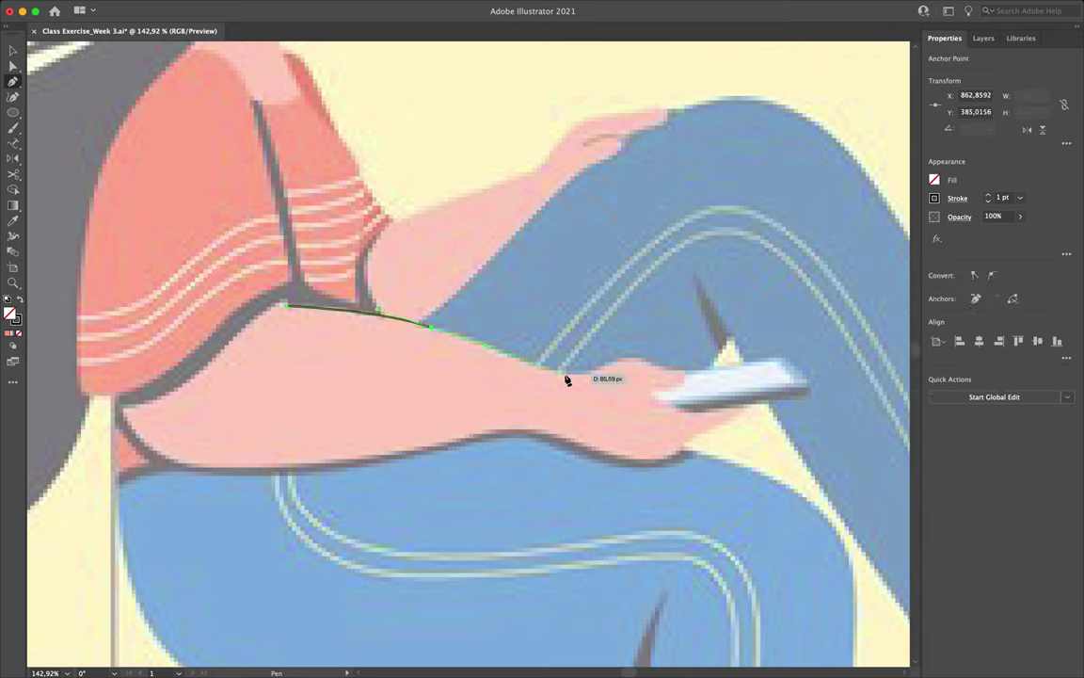
left_click_drag(567, 376, 602, 397)
left_click(618, 365)
scroll(665, 370, "up", 3, "alt")
left_click(648, 386)
left_click(601, 395)
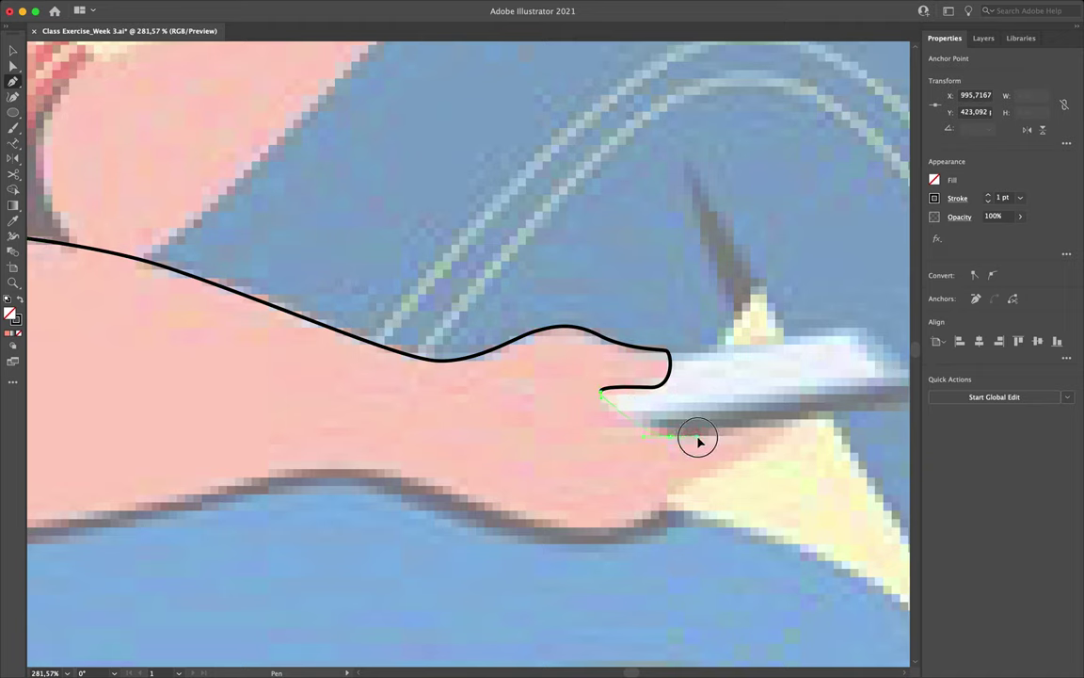
left_click_drag(713, 444, 489, 517)
left_click(740, 422)
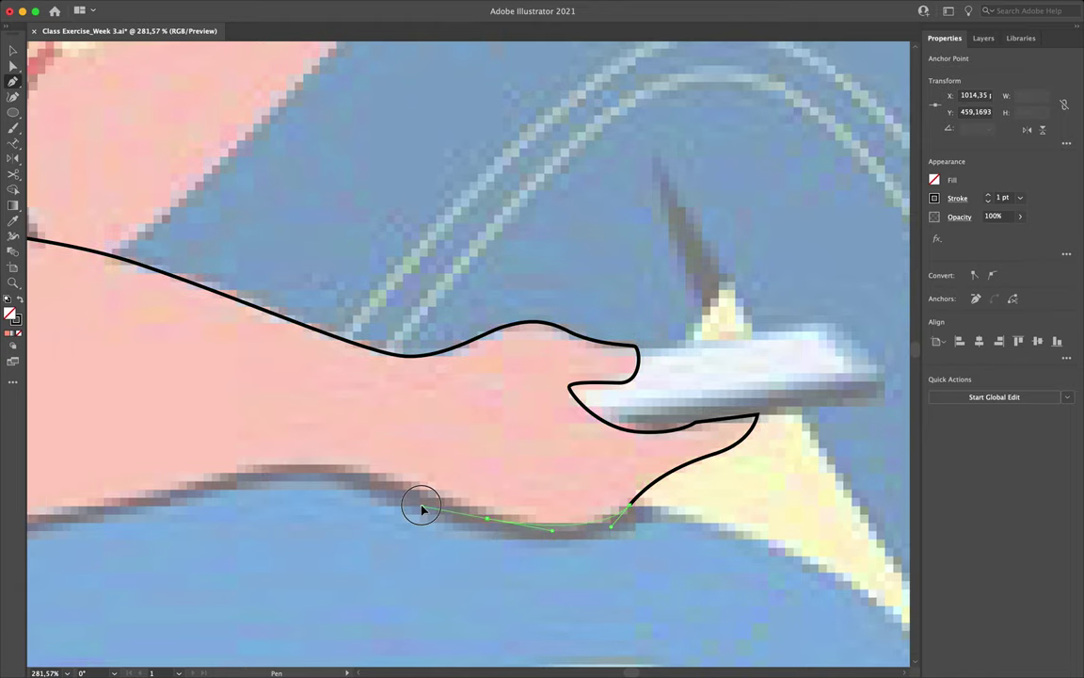
Step: Continue the path along the forearm's underside and around the elbow, closing it with a rounded curve that extends beneath the sleeve
scroll(431, 508, "left", 5)
left_click_drag(437, 467, 376, 472)
scroll(375, 471, "left", 5)
scroll(375, 471, "down", 1)
left_click_drag(285, 503, 209, 511)
scroll(211, 513, "left", 8)
scroll(210, 512, "down", 1)
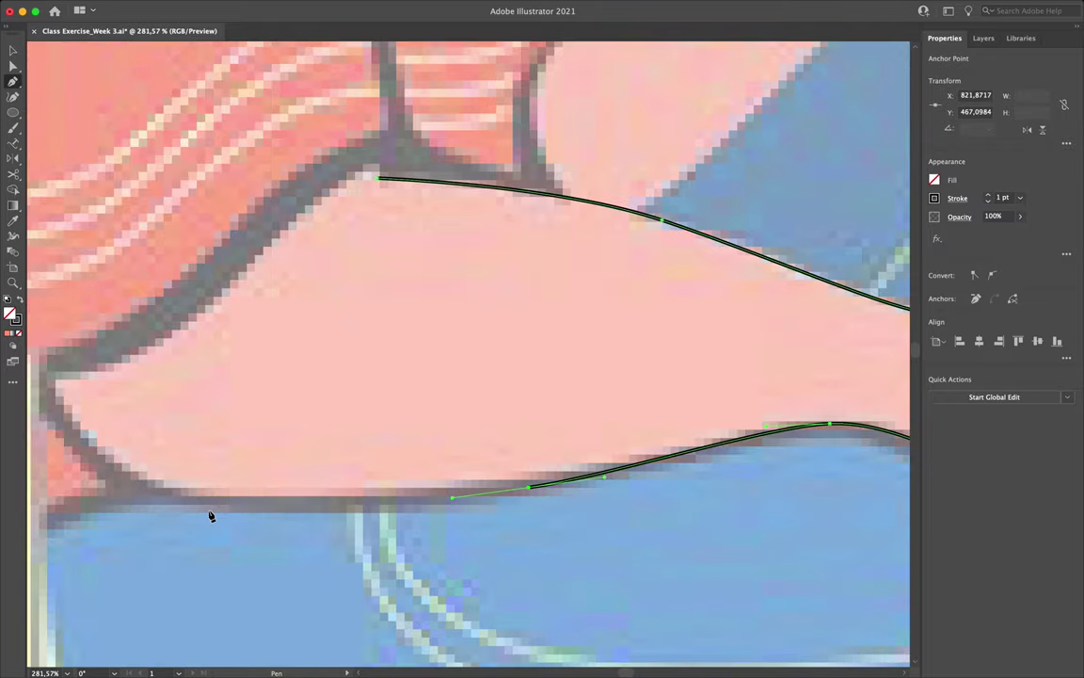
scroll(210, 513, "down", 3)
left_click_drag(277, 511, 177, 491)
left_click_drag(160, 428, 160, 417)
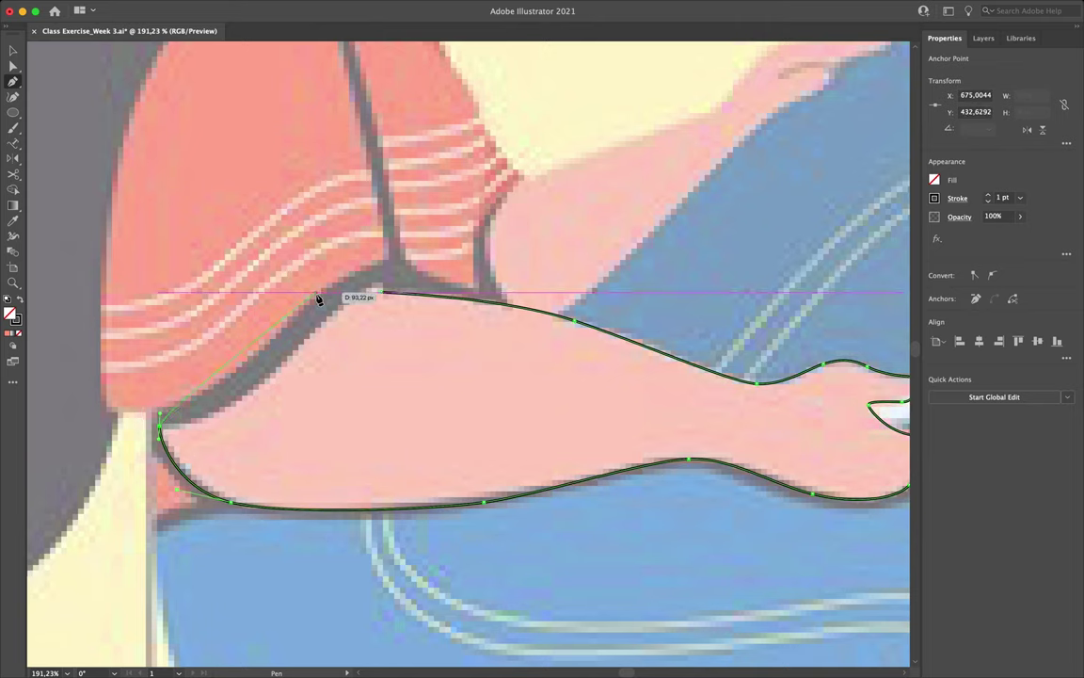
left_click_drag(381, 292, 633, 286)
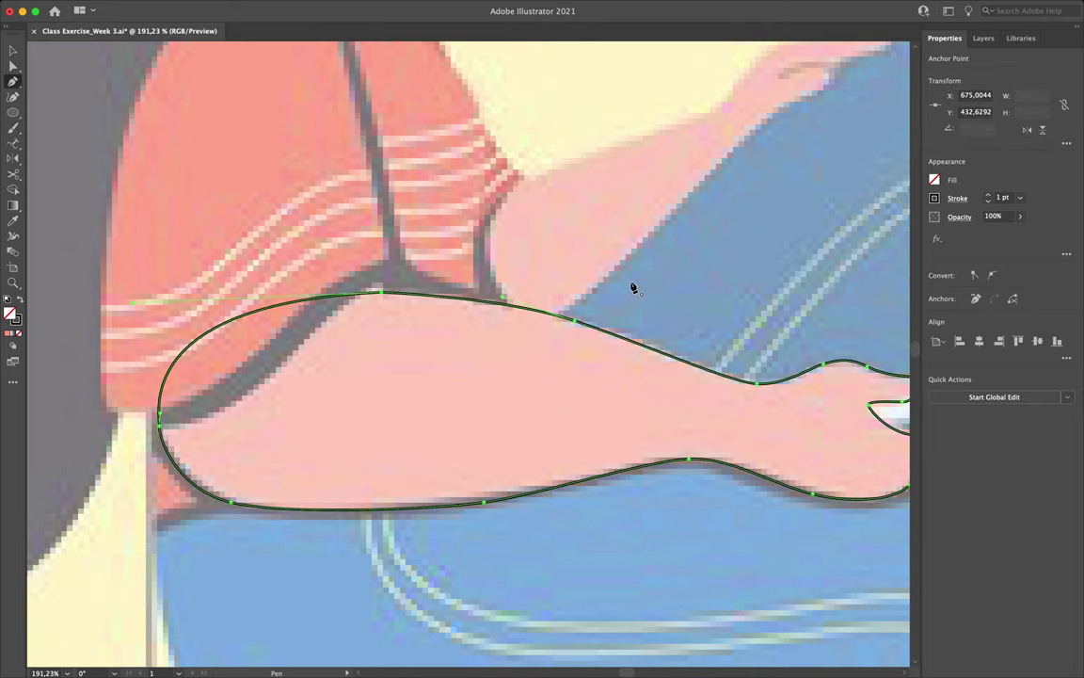
Step: Give the closed arm path a salmon fill and no stroke by sampling the full-colour reference with the Eyedropper
key("v")
left_click(487, 342)
scroll(471, 225, "down", 3)
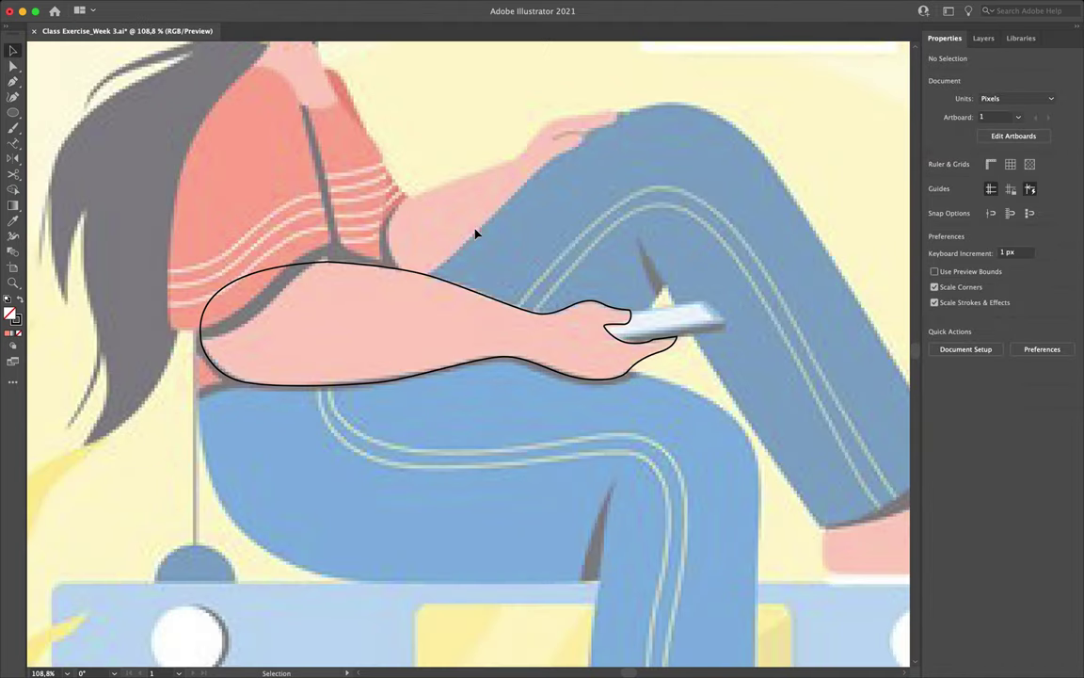
left_click(416, 278)
scroll(414, 276, "up", 2)
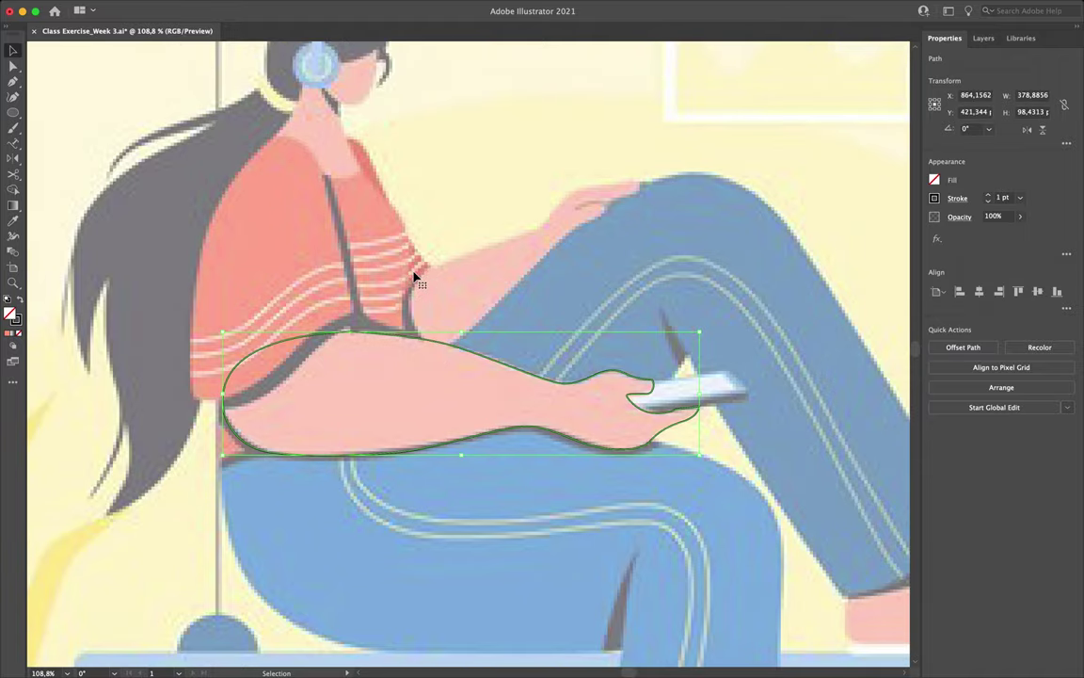
key("i")
scroll(467, 284, "up", 6)
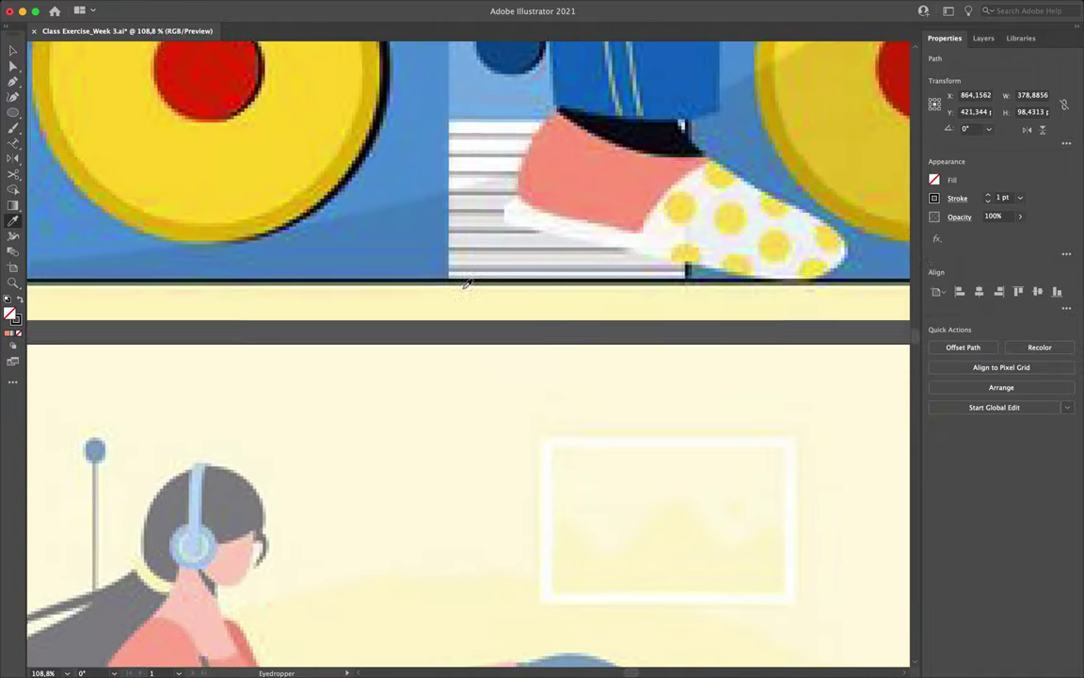
left_click(546, 256)
scroll(561, 271, "down", 8)
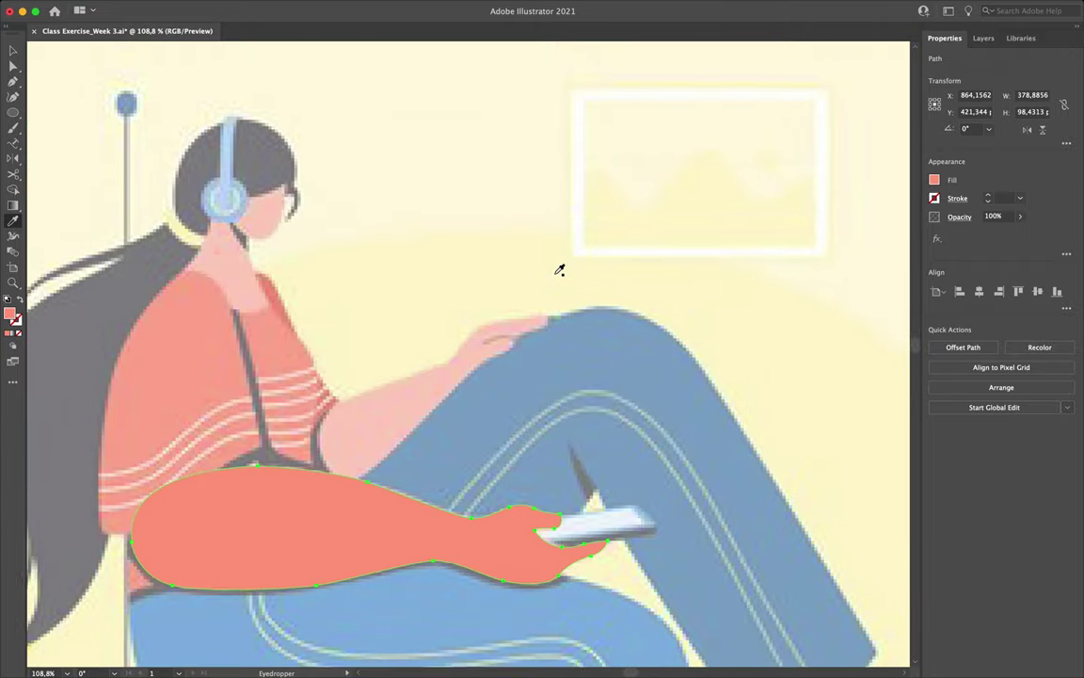
Step: Move the salmon arm shape left to uncover the reference hand and phone, and deselect it
key("v")
key("super+shift+a")
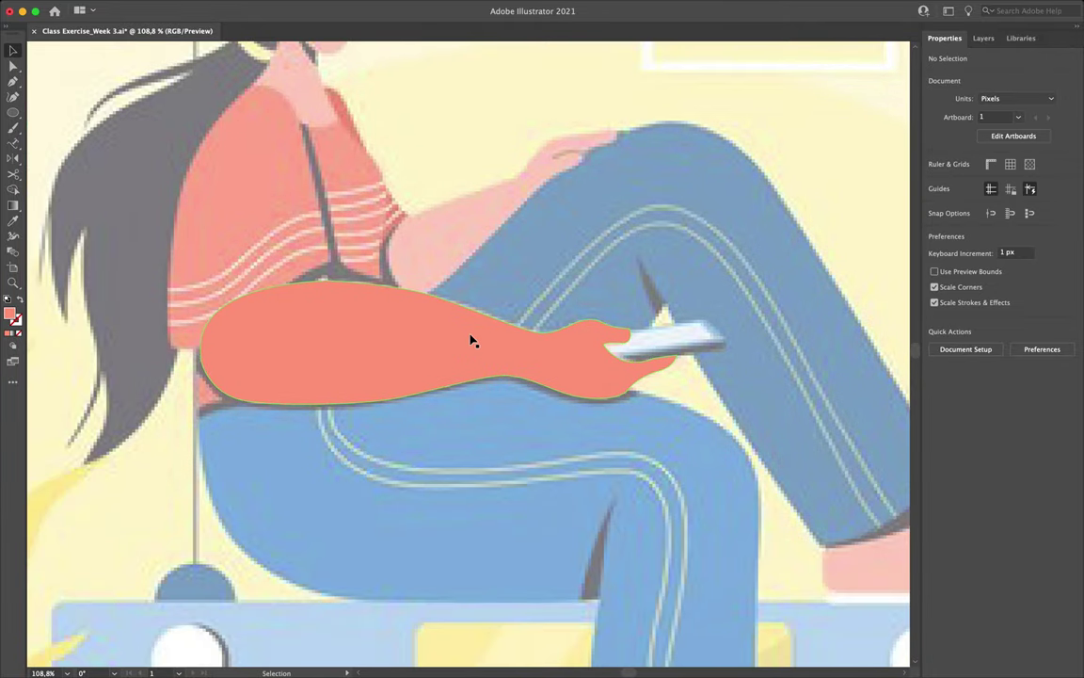
left_click_drag(510, 351, 273, 359)
key("super+shift+a")
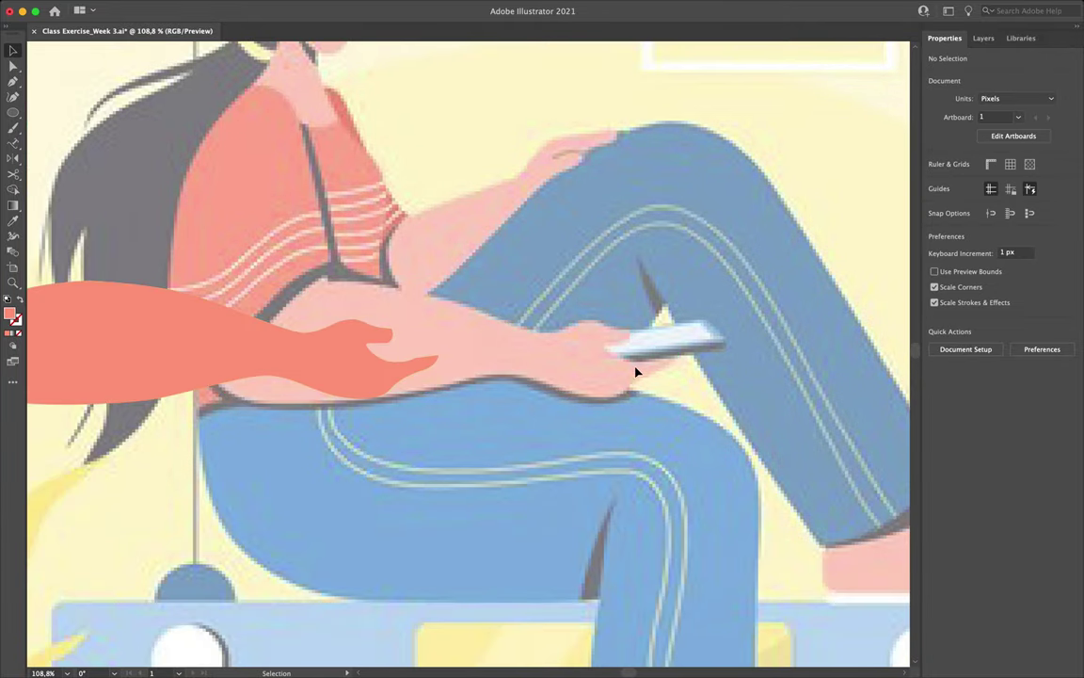
Step: With nothing selected, sample the phone's pale screen colour from the full-colour reference as the fill, with no stroke
scroll(617, 372, "right", 3)
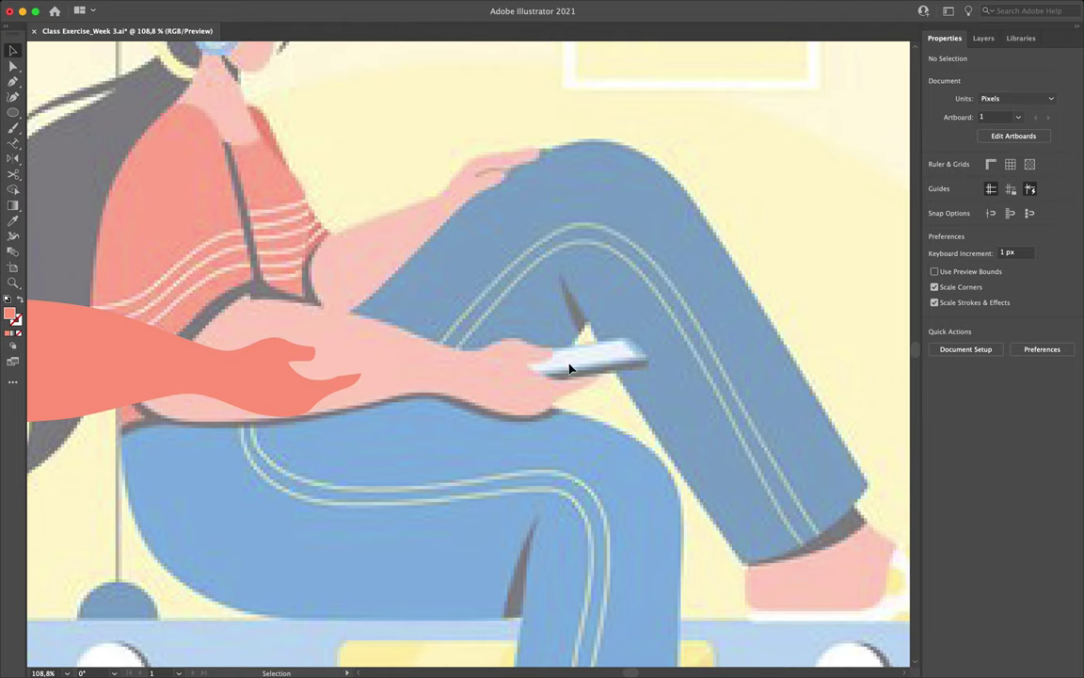
scroll(569, 370, "up", 5)
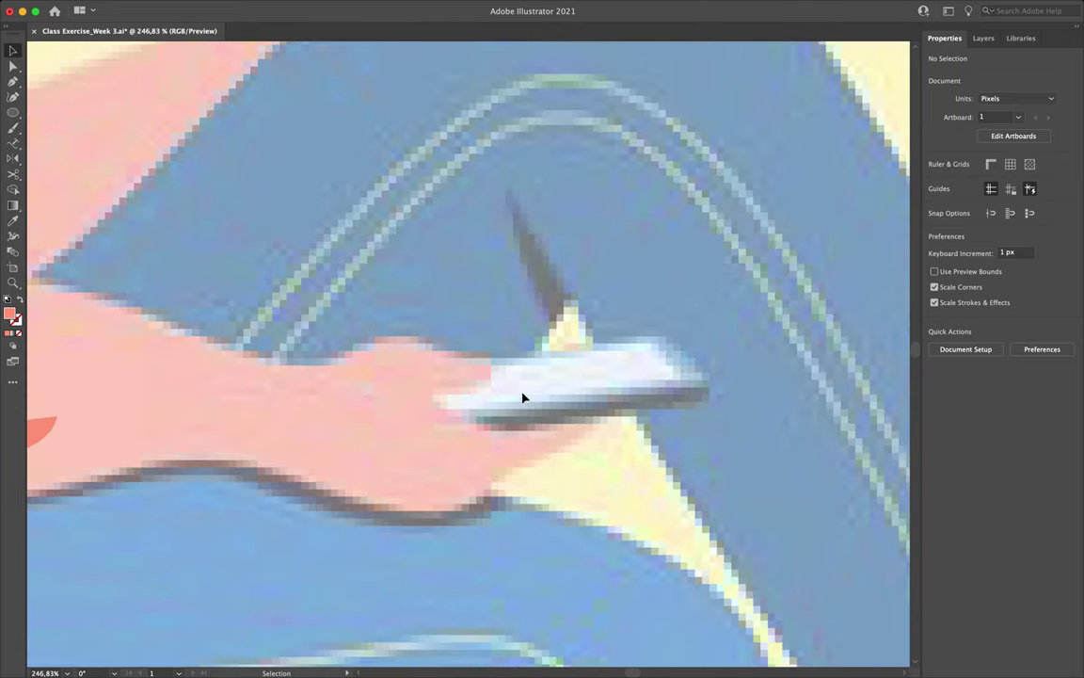
scroll(523, 448, "down", 3)
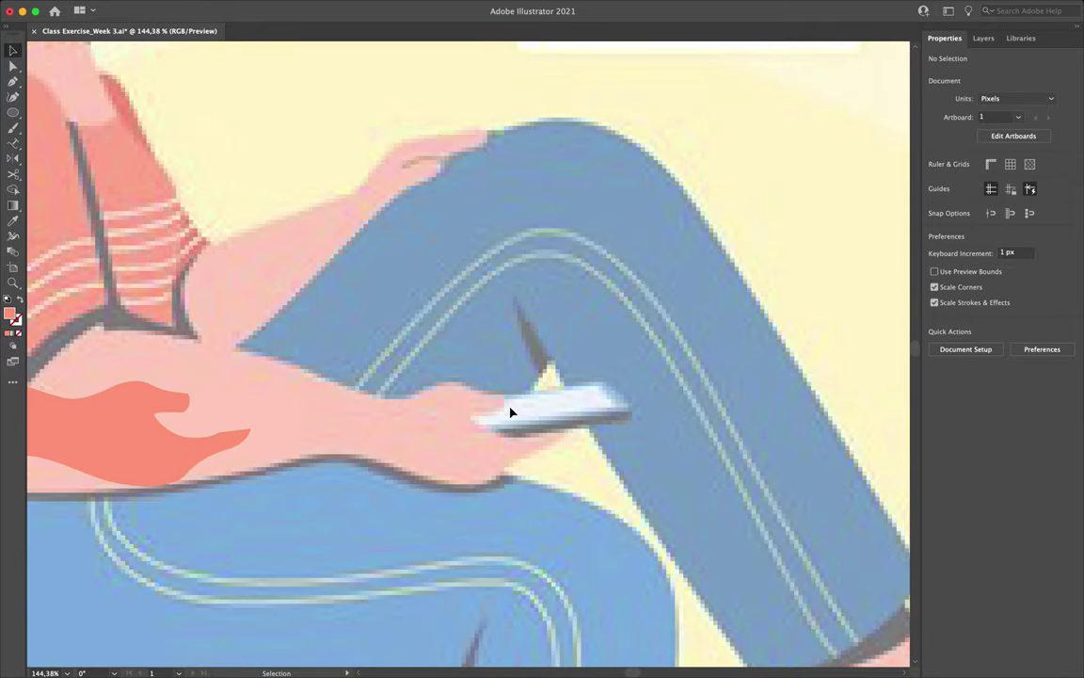
scroll(512, 411, "down", 3)
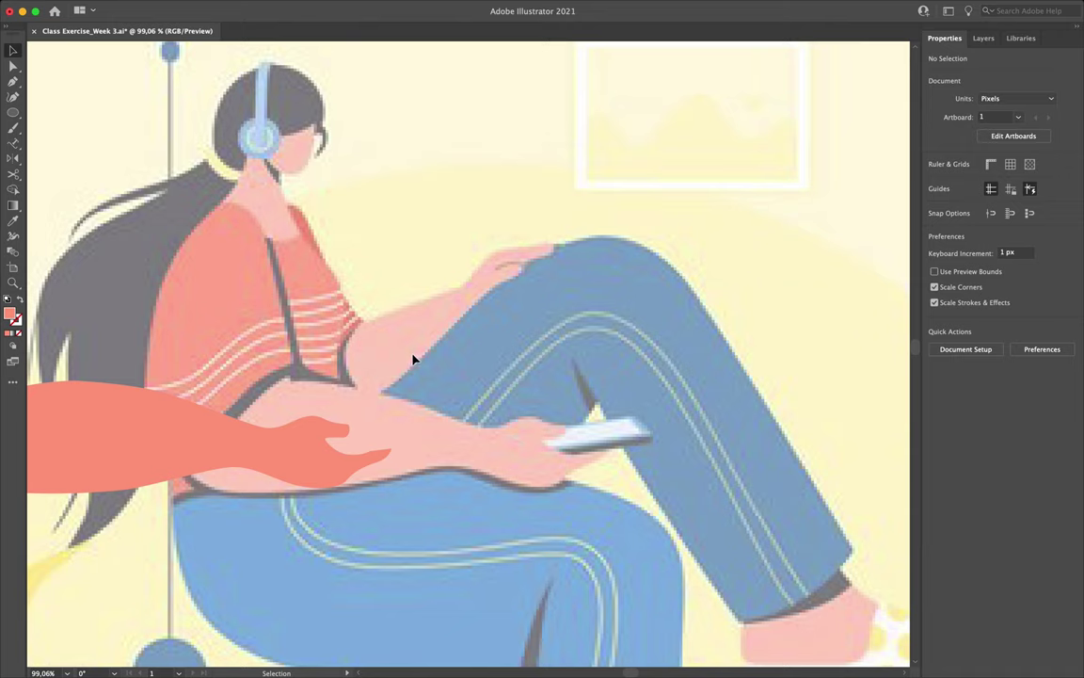
key("i")
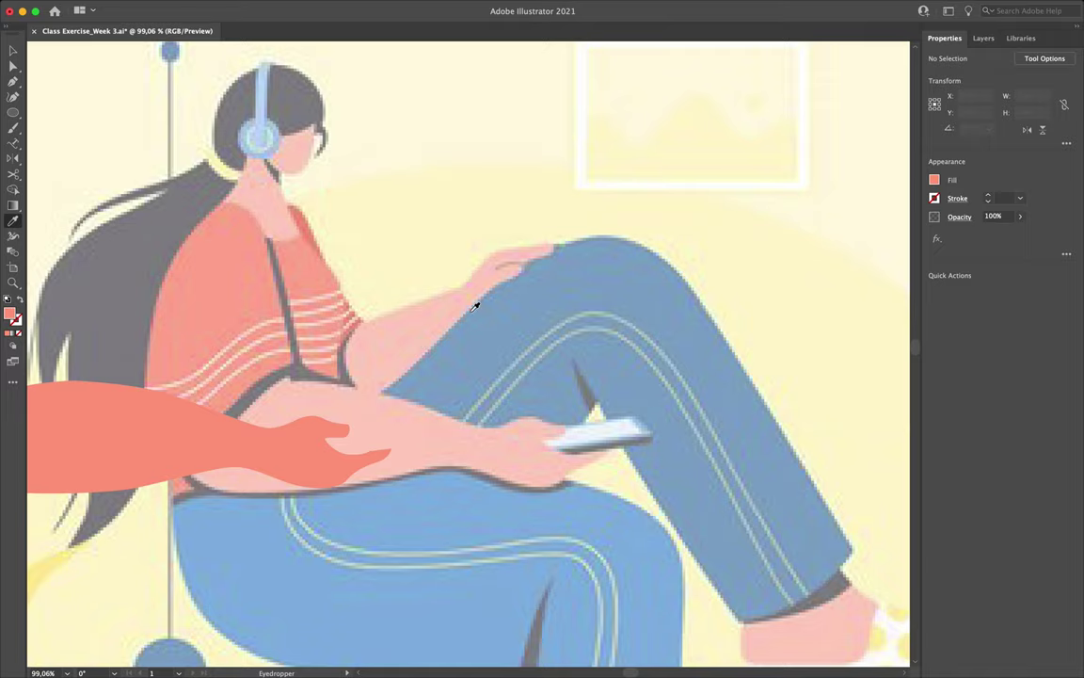
scroll(475, 307, "up", 20)
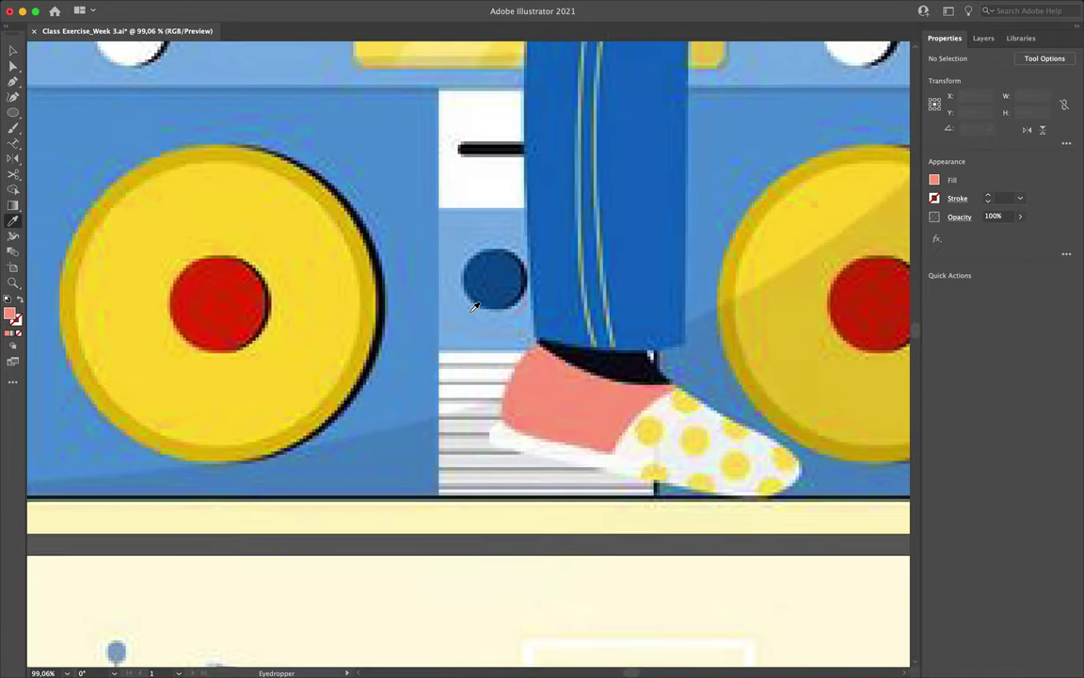
scroll(475, 306, "down", 2)
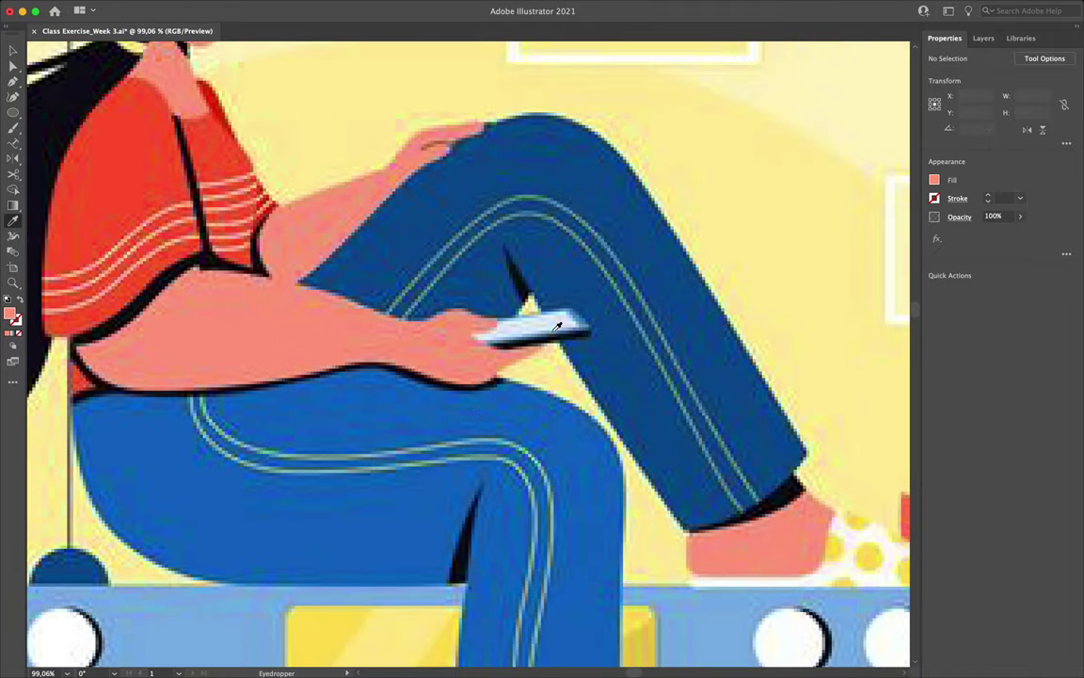
left_click(535, 322)
scroll(366, 431, "down", 20)
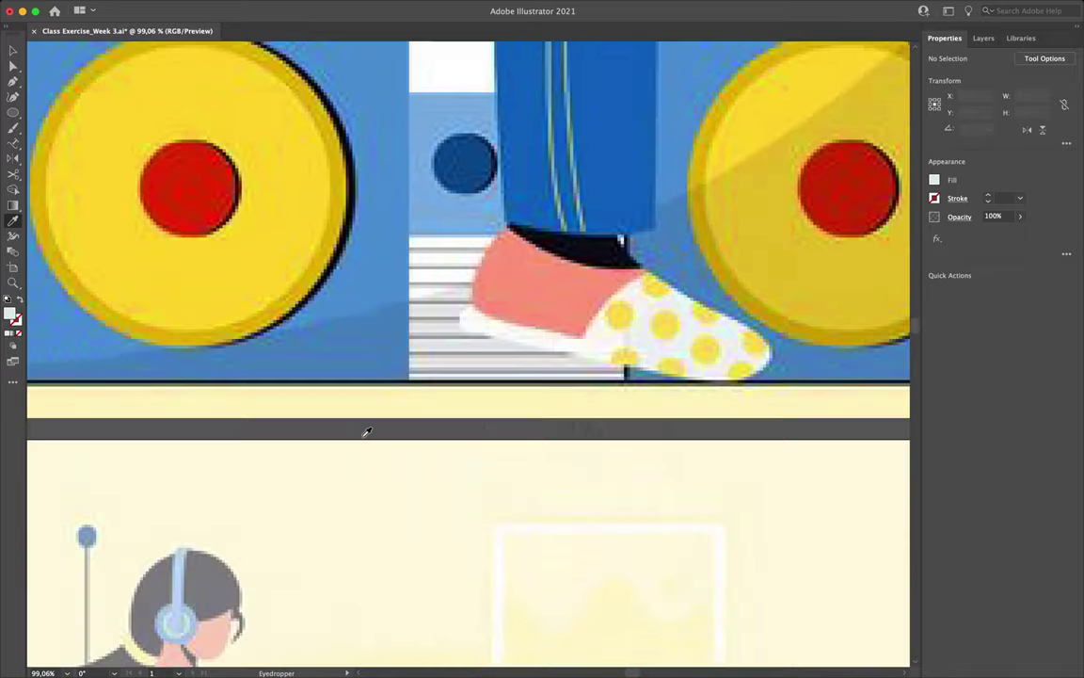
Step: Draw a closed pale phone-screen shape with the Pen over the faded reference phone, extending its inner end into the hand
scroll(367, 431, "up", 5)
scroll(367, 431, "right", 5)
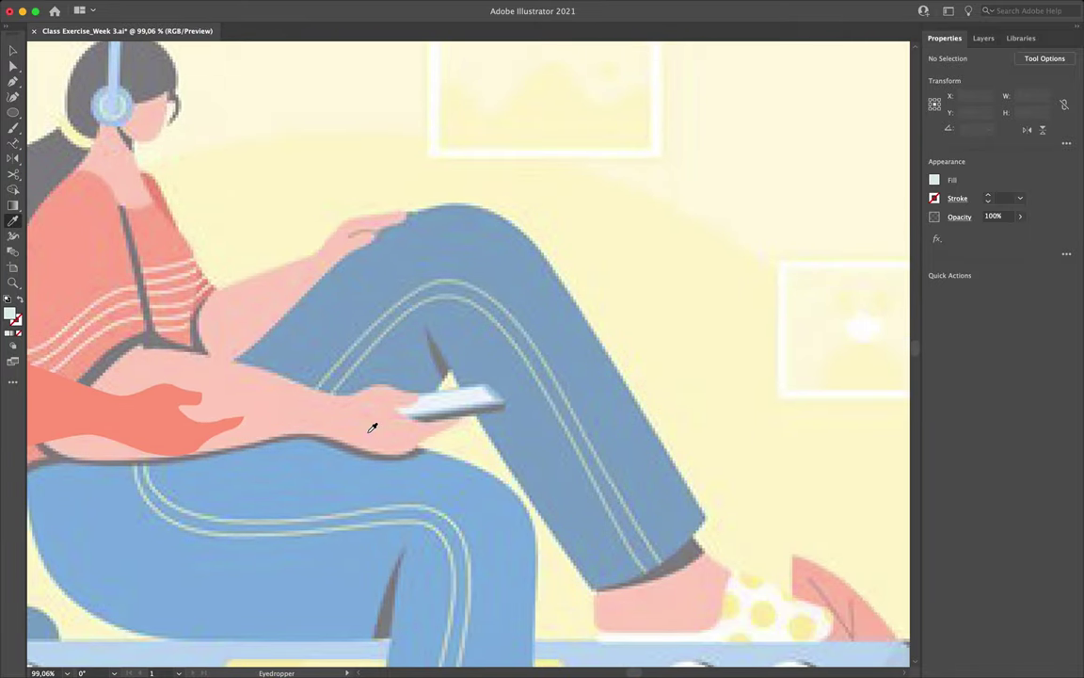
scroll(373, 428, "up", 6)
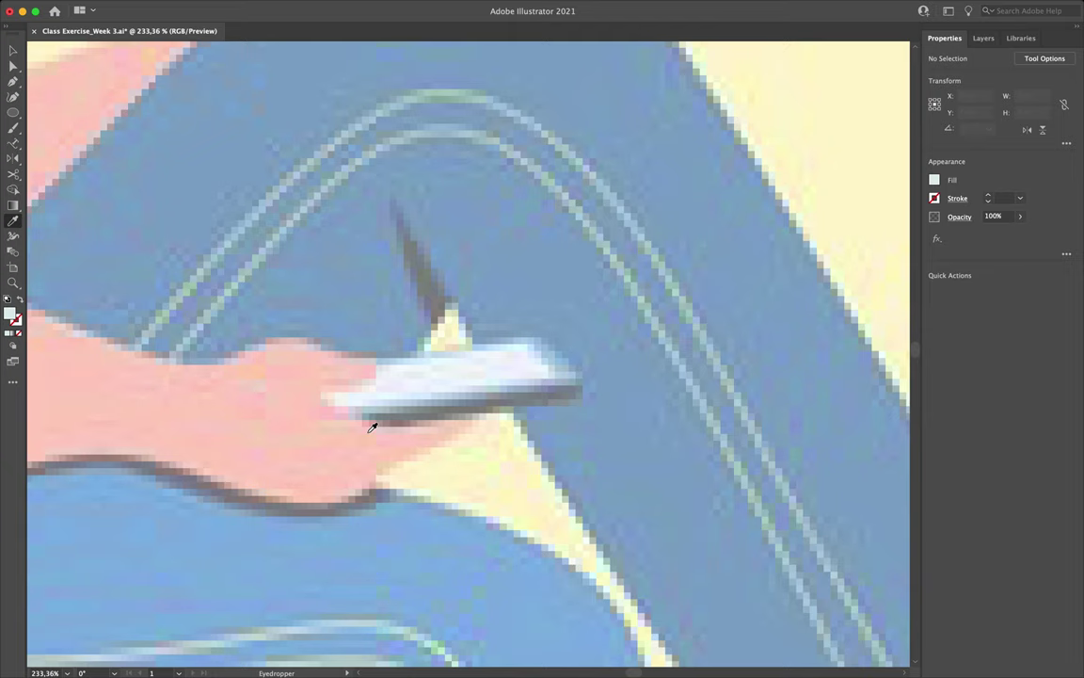
key("p")
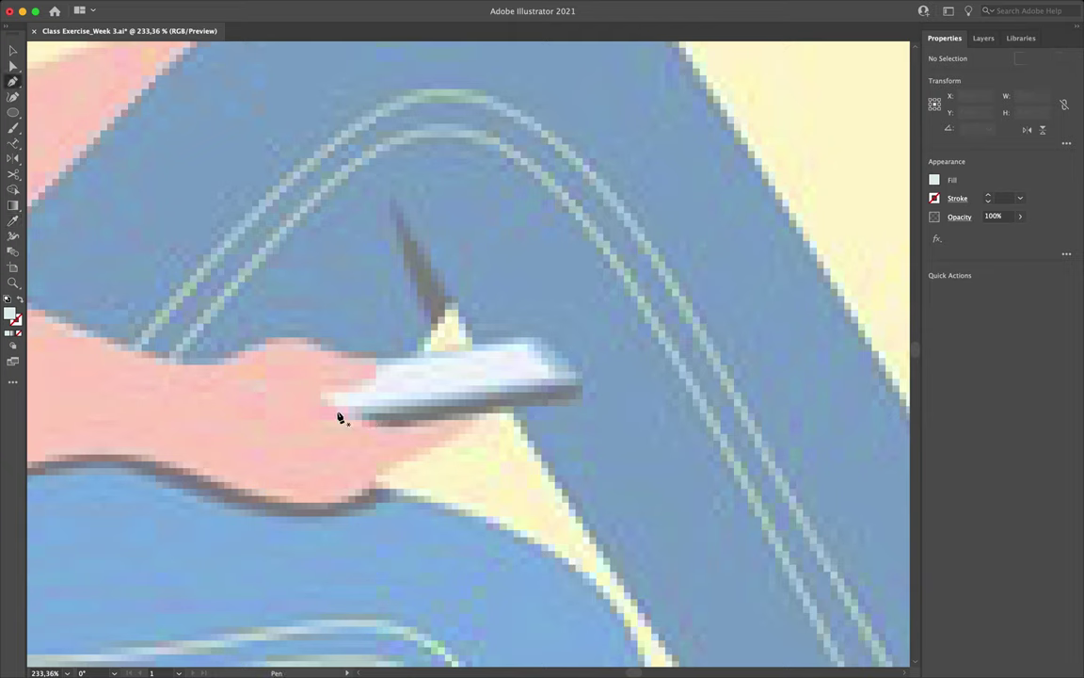
left_click(337, 409)
left_click(554, 376)
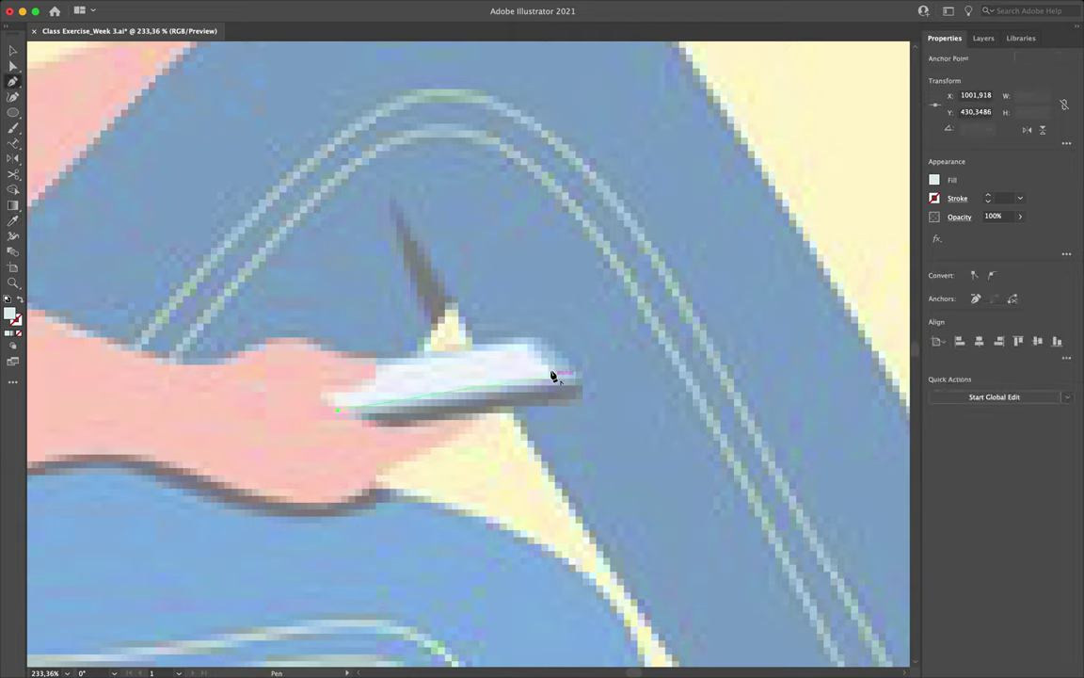
left_click(528, 349)
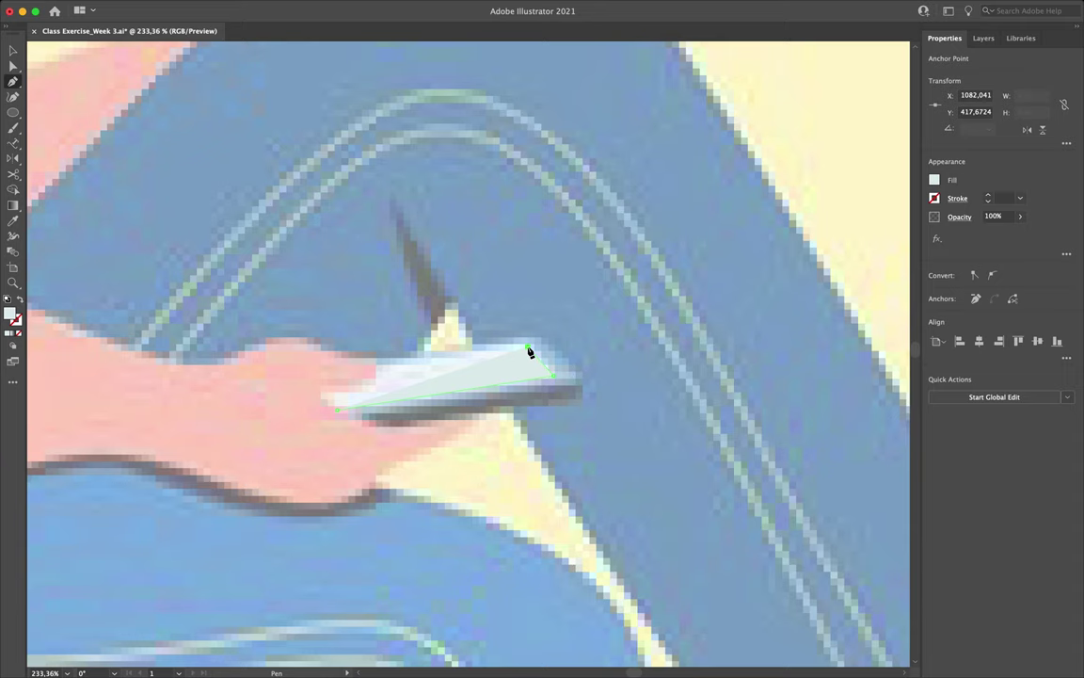
left_click(313, 381)
left_click_drag(313, 381, 289, 388)
left_click(287, 385)
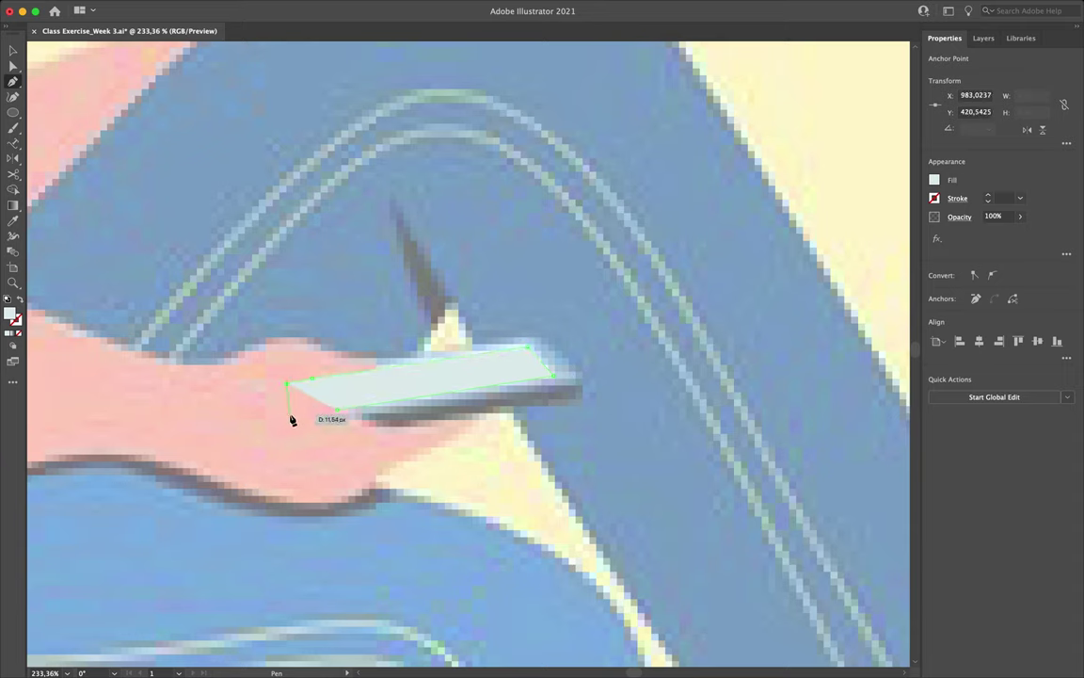
left_click(336, 412)
Step: Change the Front Arm layer's selection colour to Medium Blue
left_click(982, 38)
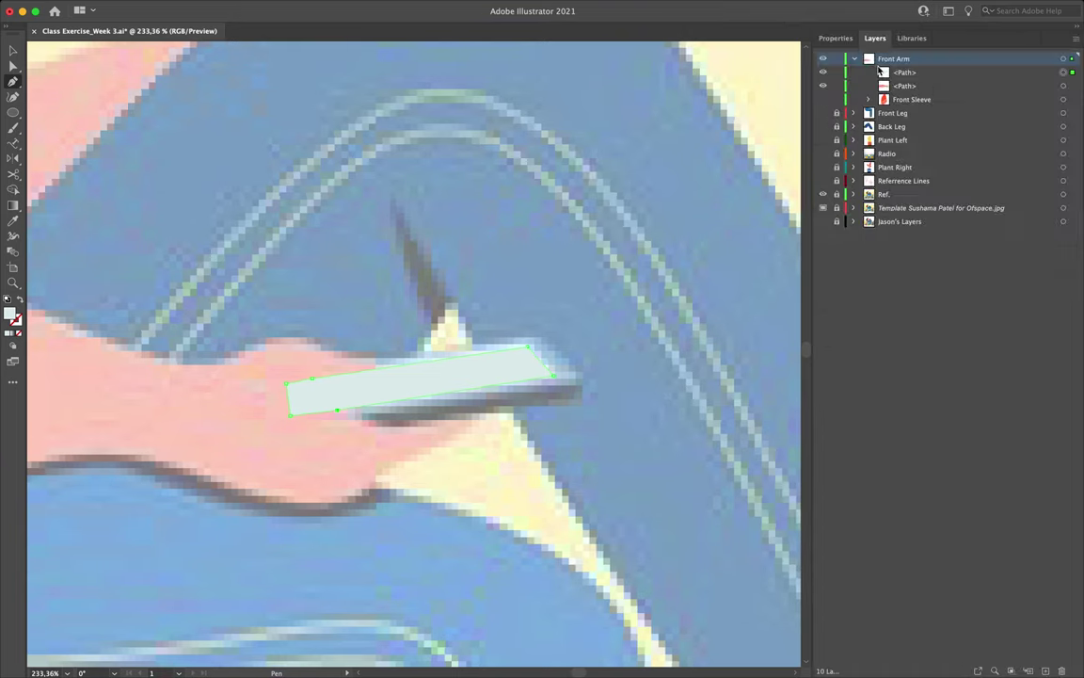
double_click(870, 64)
left_click(702, 89)
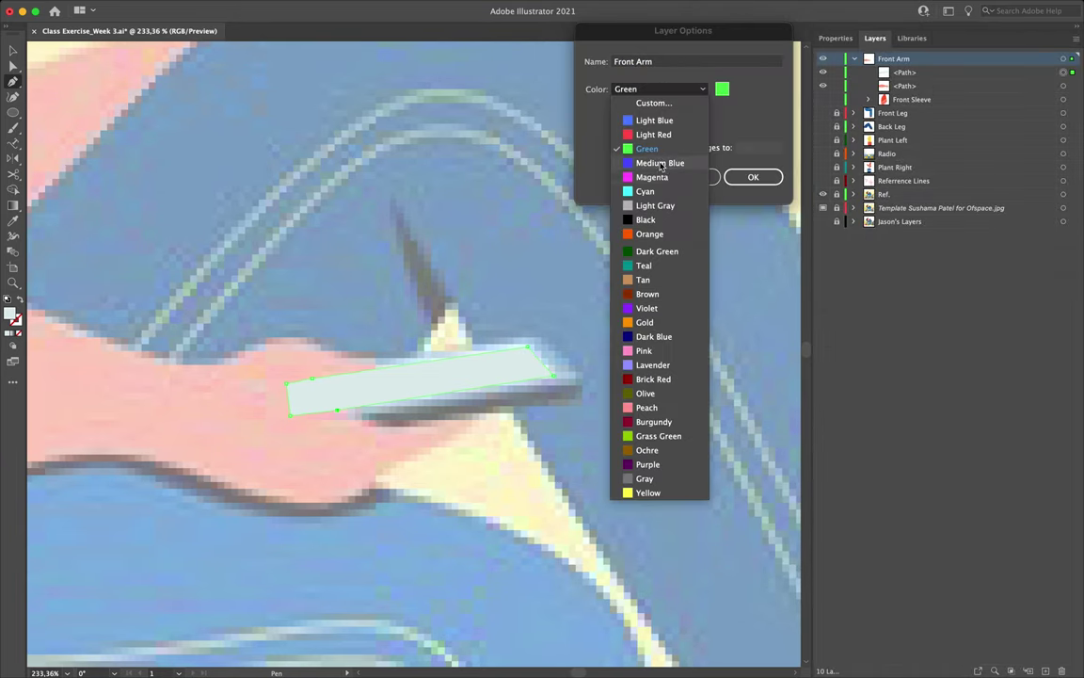
left_click(650, 102)
left_click(753, 177)
Step: Inspect the pale phone shape's edges, deselect it and examine the phone in the full-colour reference
scroll(263, 433, "up", 3)
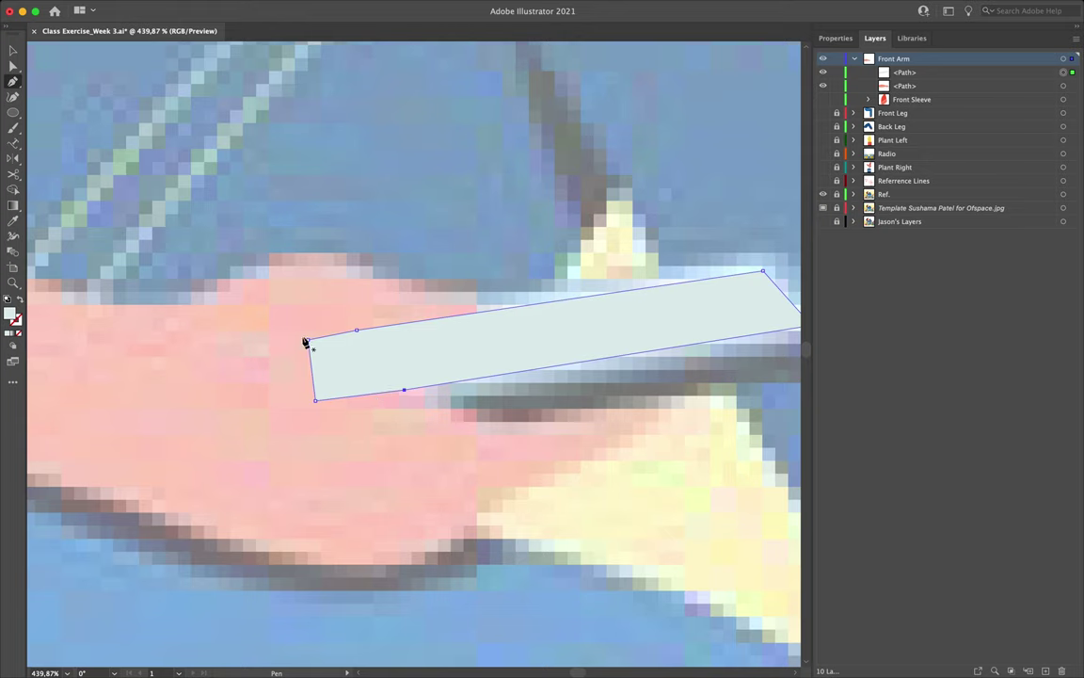
scroll(276, 426, "right", 3)
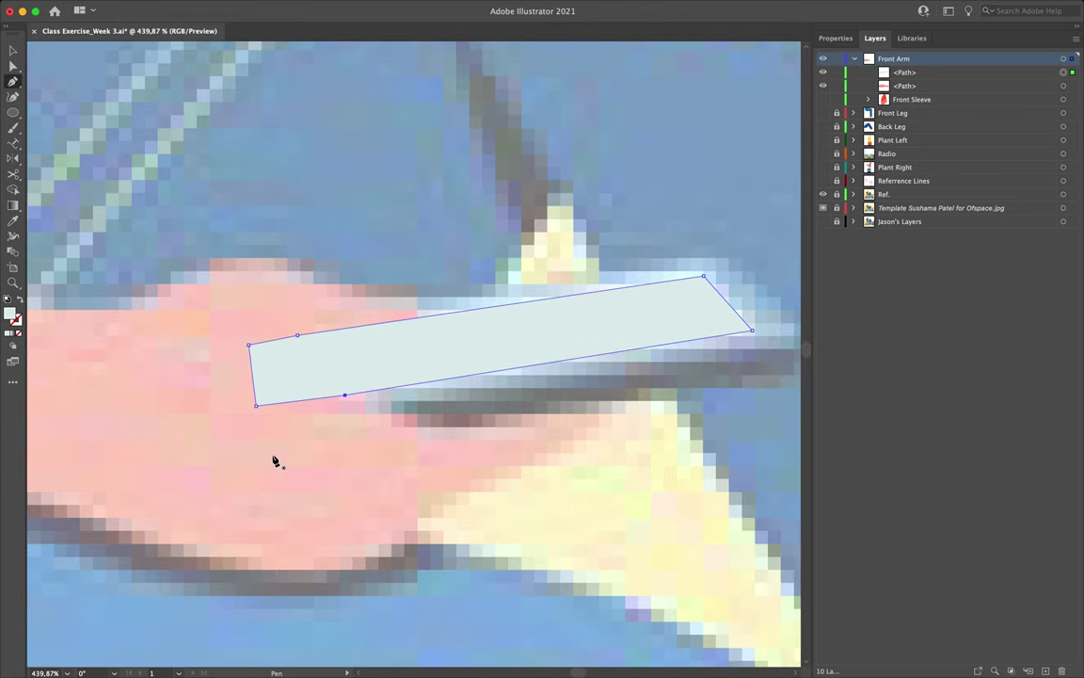
scroll(294, 400, "right", 5)
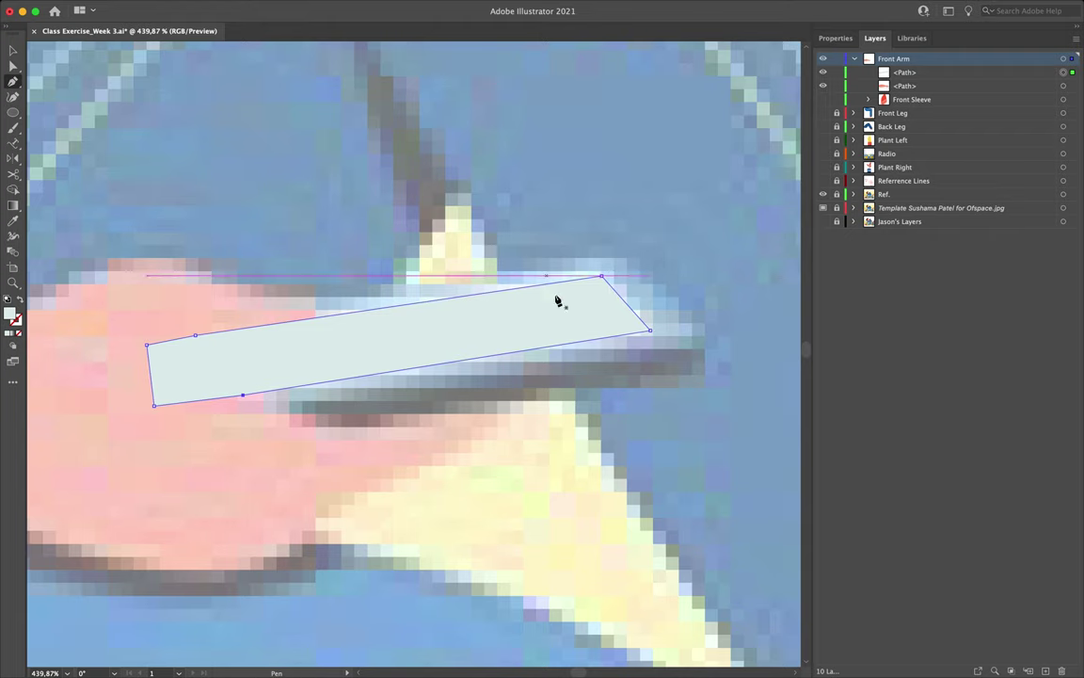
scroll(460, 317, "down", 4)
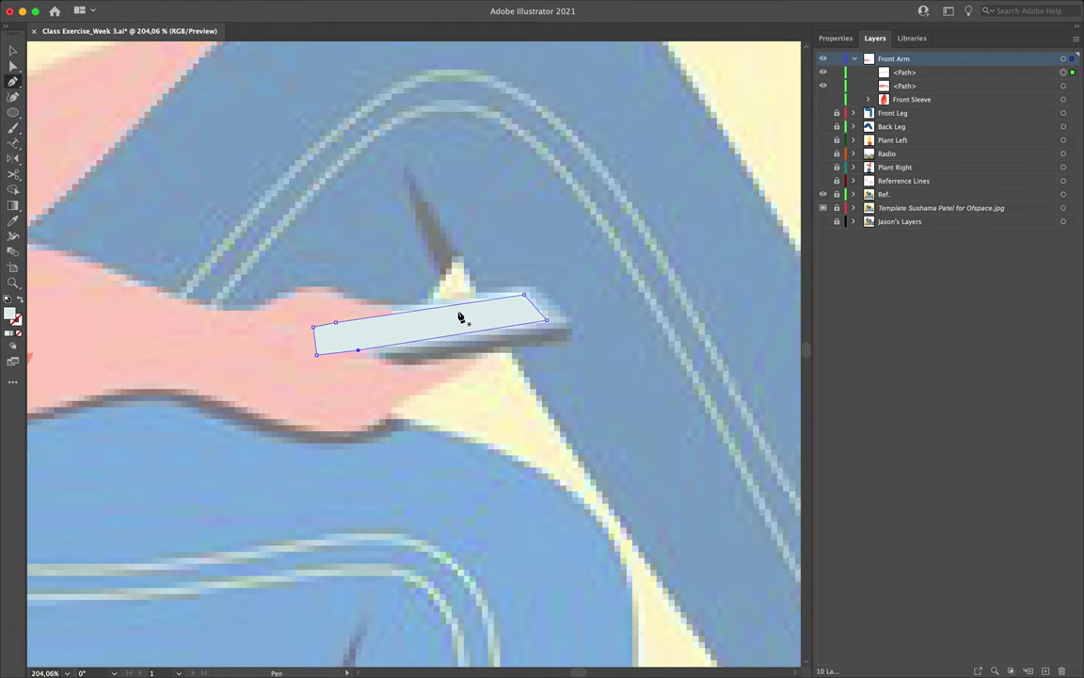
scroll(460, 314, "up", 3)
key("v")
left_click(497, 304)
scroll(500, 214, "down", 4)
scroll(499, 217, "up", 5)
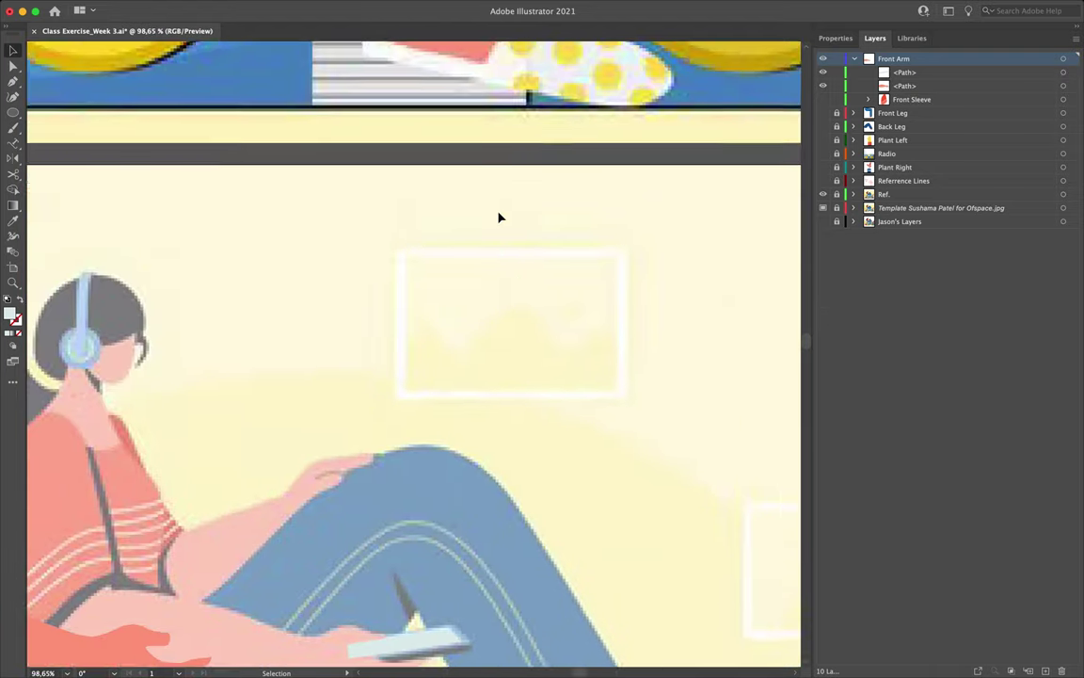
scroll(500, 217, "up", 10)
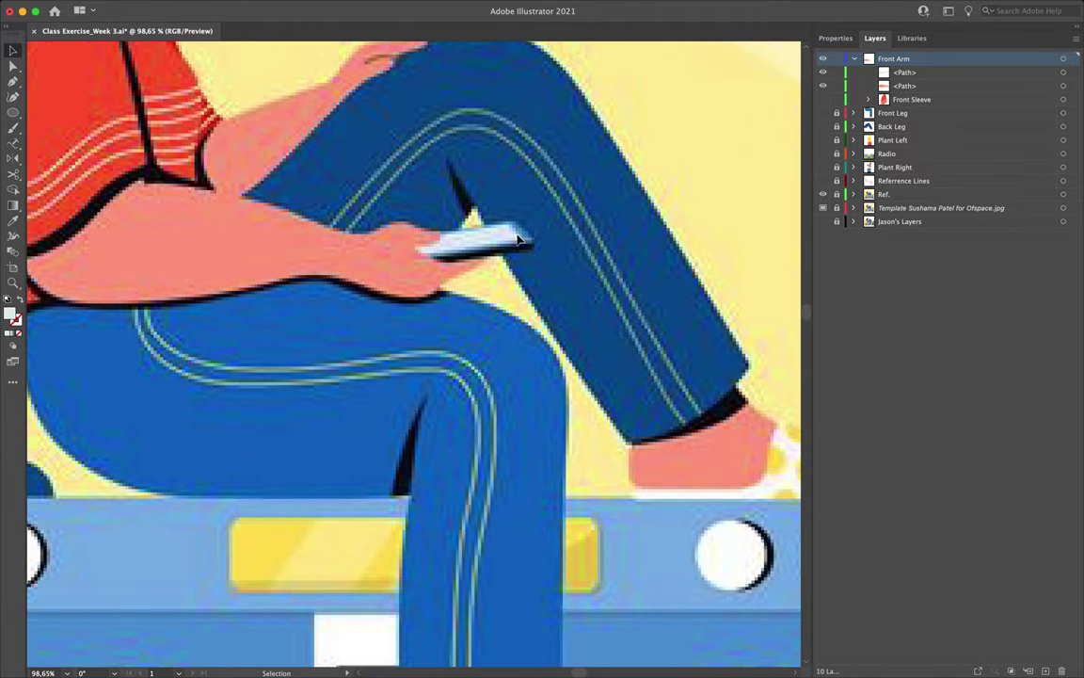
Step: Sample the radio's light blue from the full-colour reference as the fill and copy its hex code 80B3E6
scroll(518, 229, "up", 3)
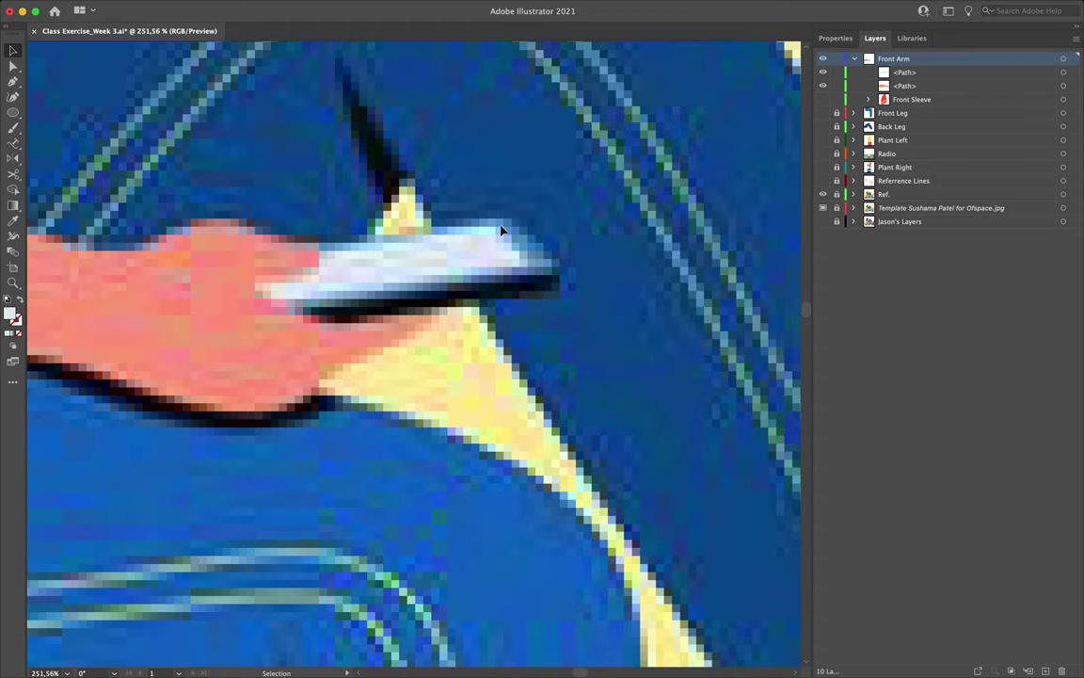
scroll(502, 230, "down", 5)
key("i")
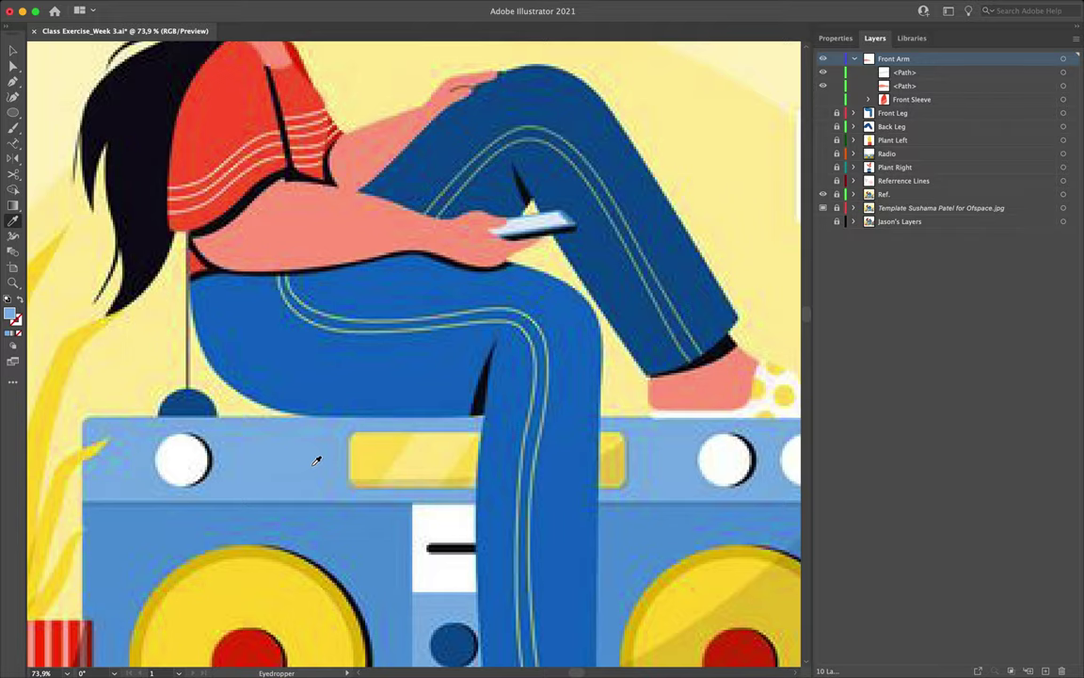
scroll(308, 455, "down", 8)
scroll(307, 454, "up", 3)
scroll(308, 454, "right", 3)
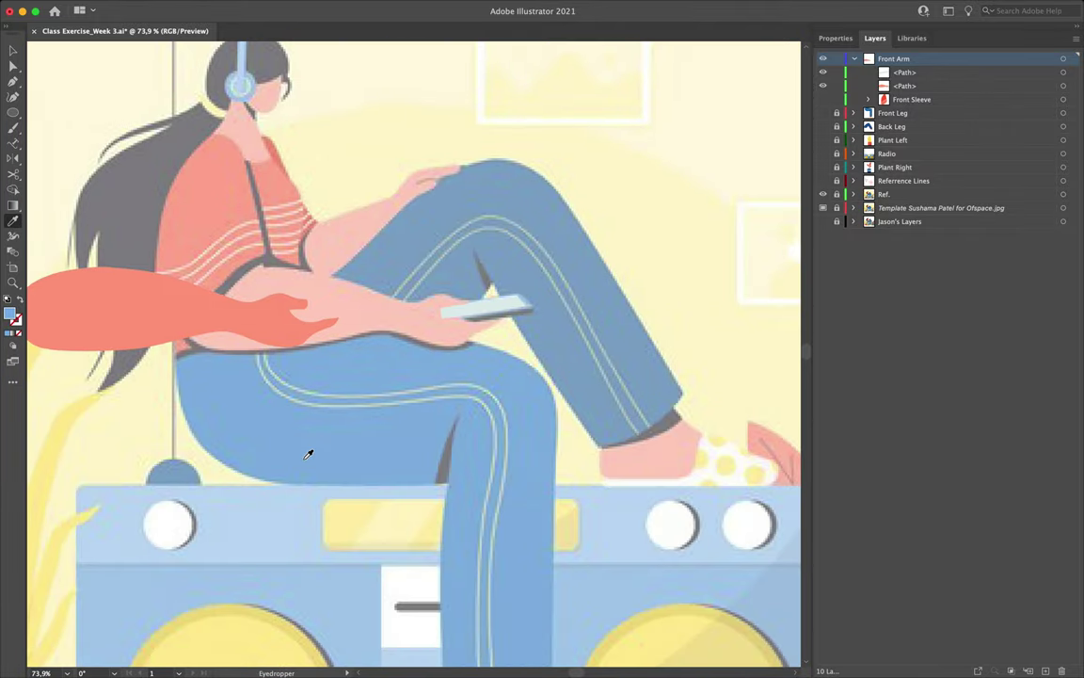
left_click(15, 50)
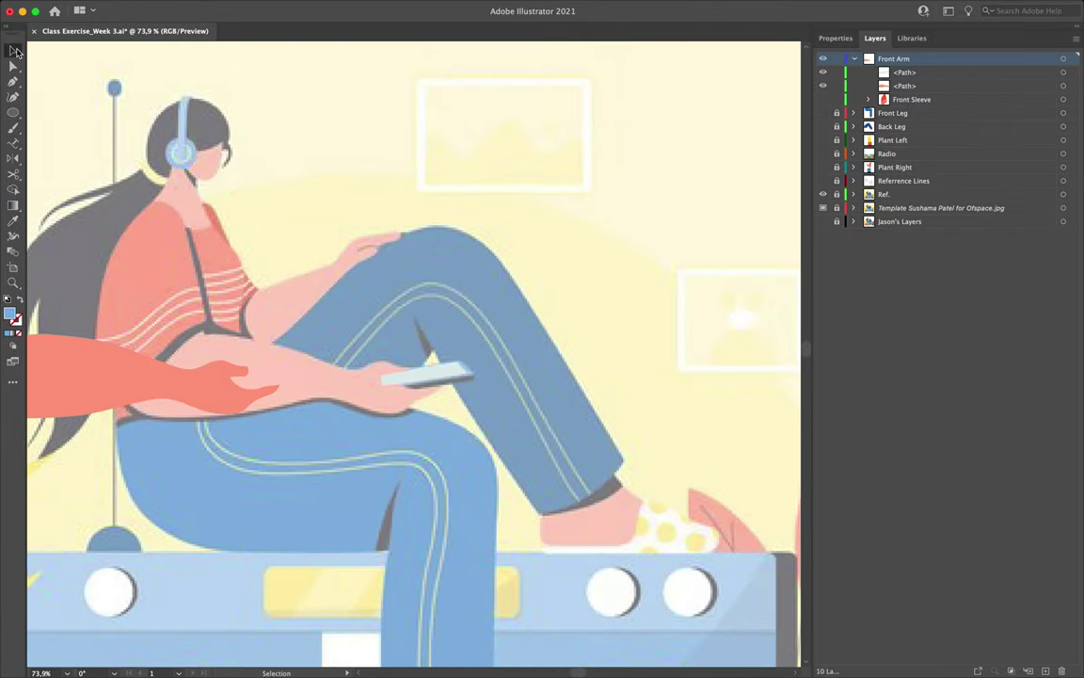
double_click(13, 318)
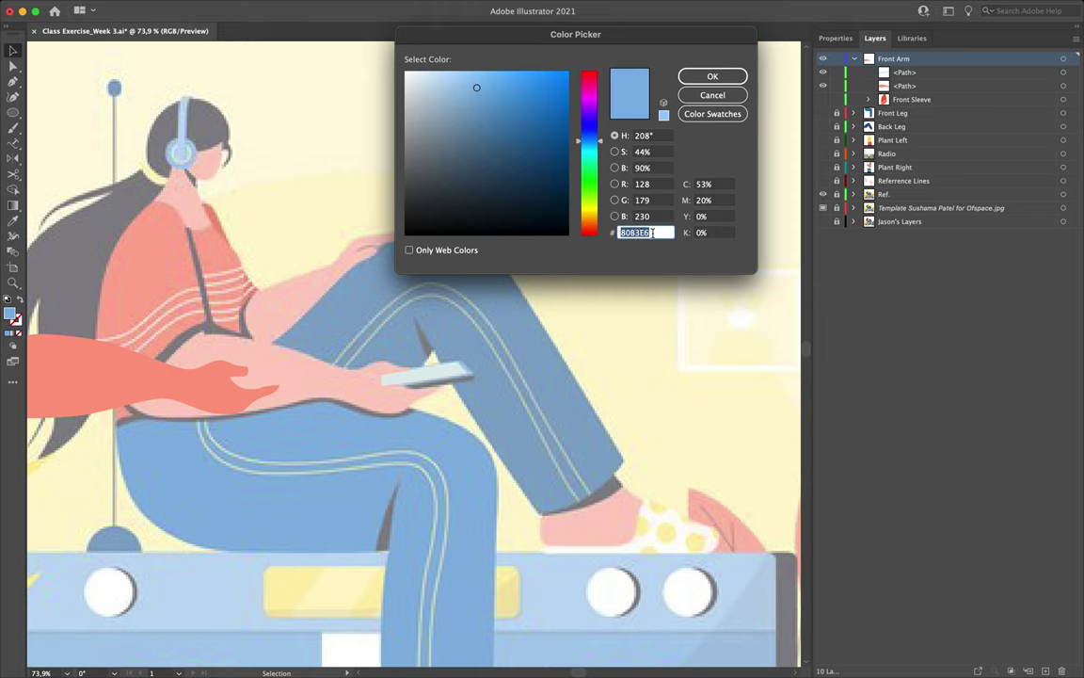
left_click(717, 81)
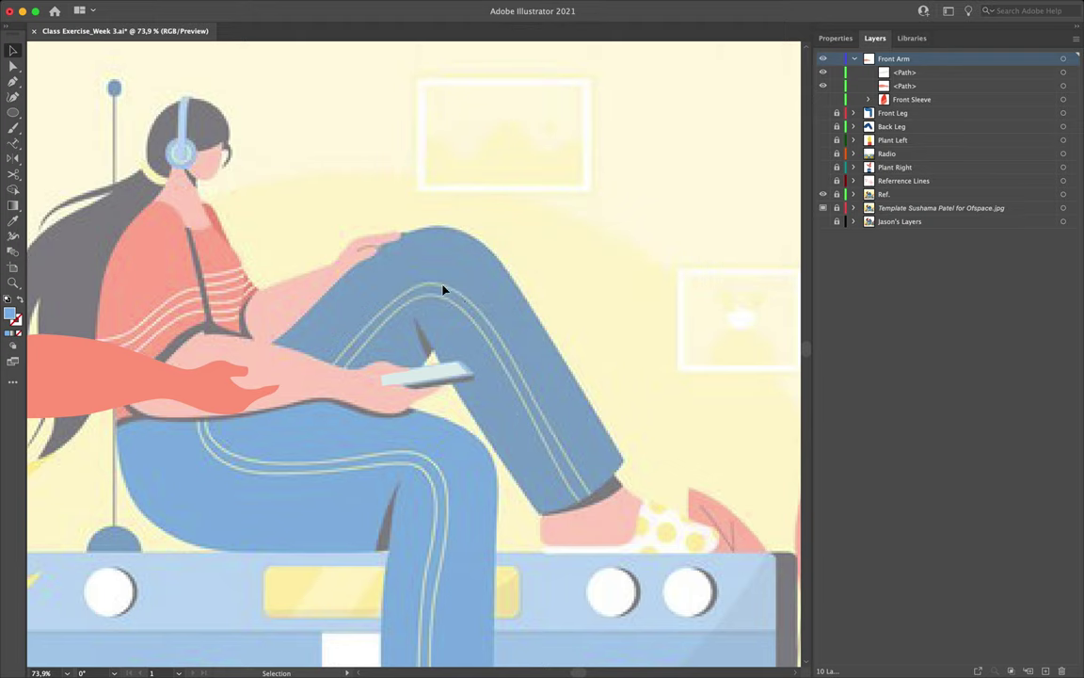
Step: Give the pale phone-screen shape a light blue stroke with the hex colour 80B3E6
left_click(416, 378)
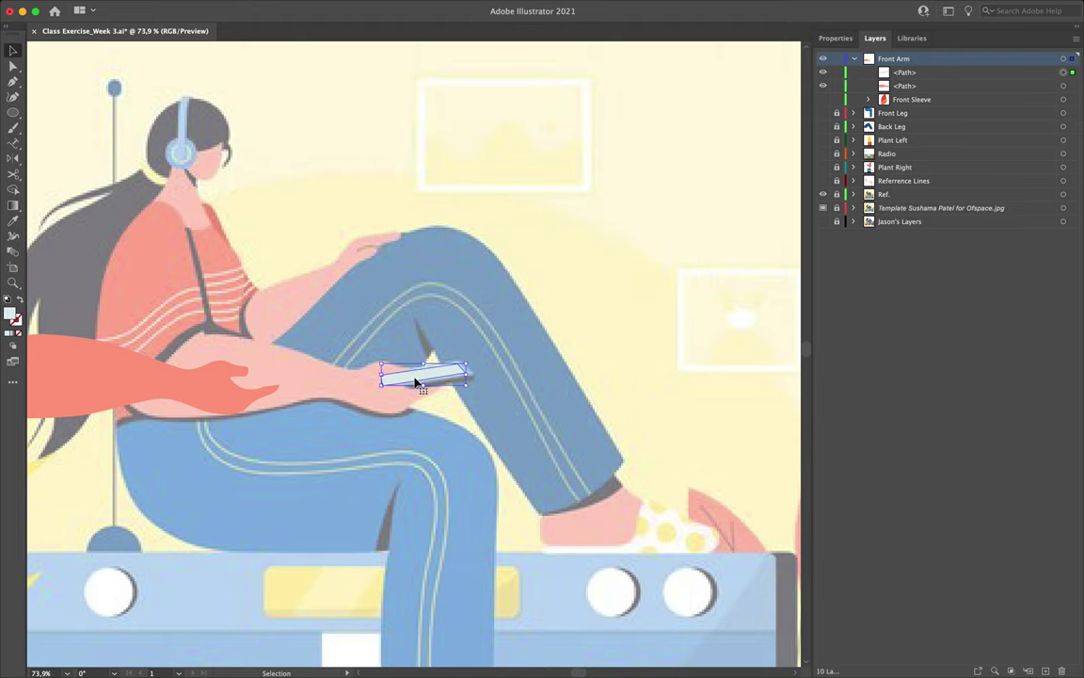
scroll(416, 380, "up", 4)
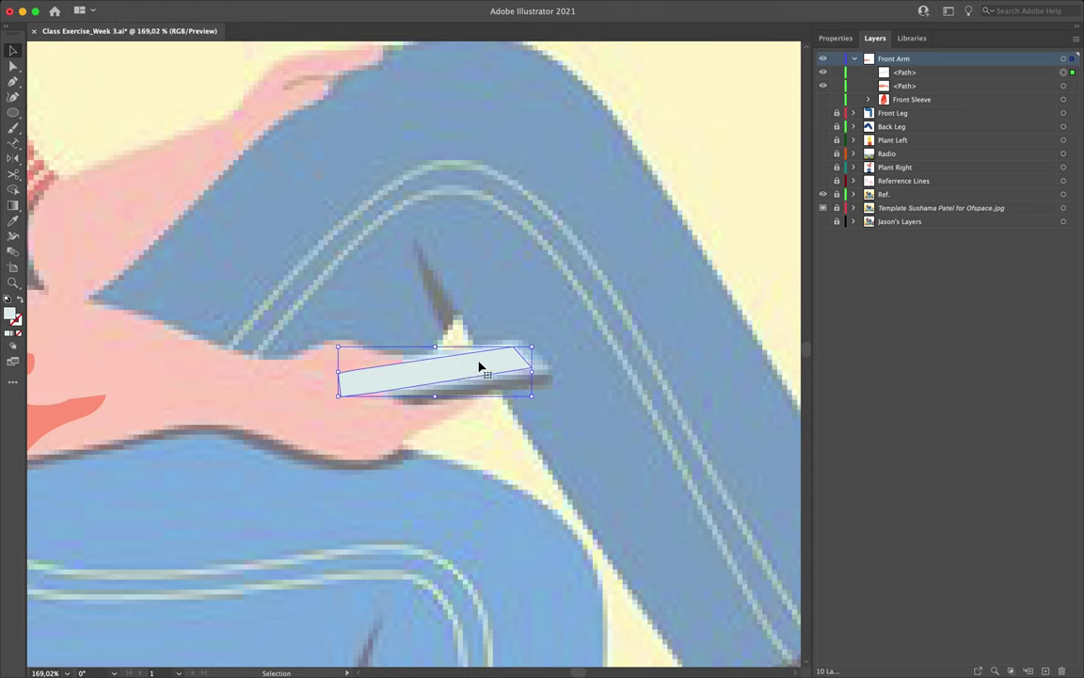
left_click(16, 320)
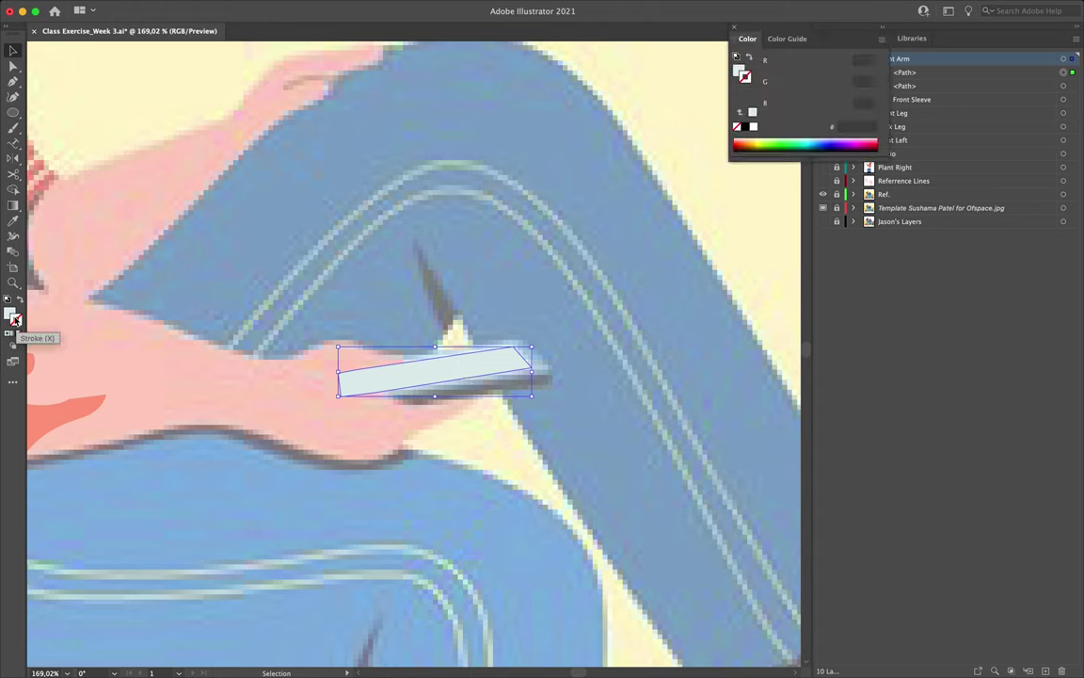
double_click(16, 320)
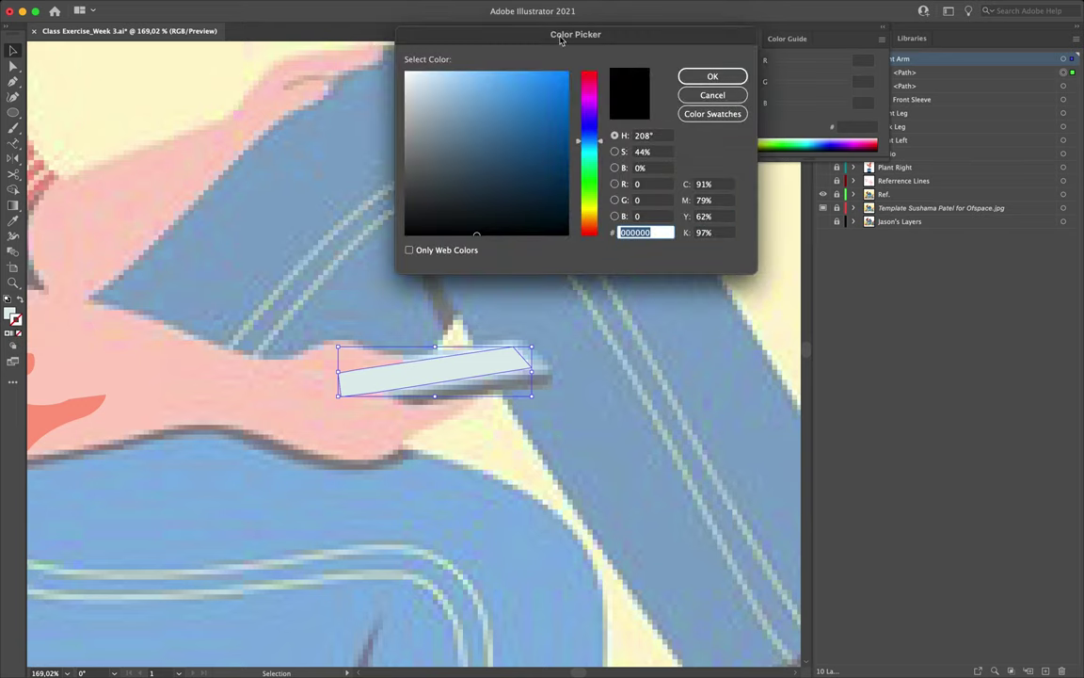
type("8083E6")
left_click(716, 78)
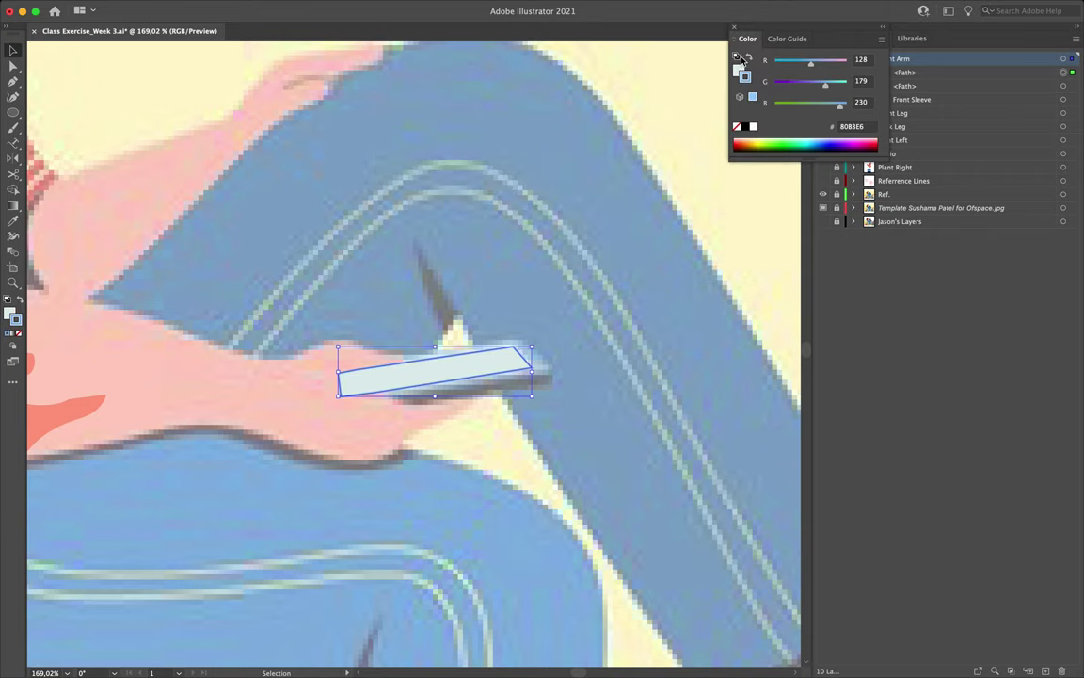
Step: Align the phone shape's stroke to the outside and increase its weight to 4 pt
scroll(479, 347, "up", 5)
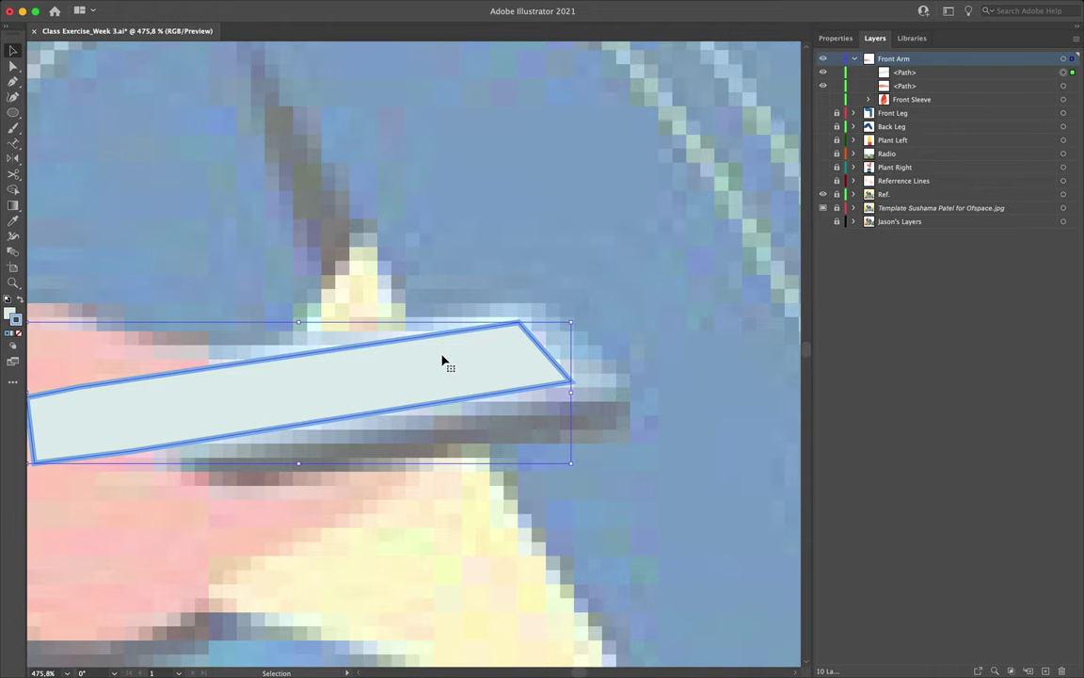
scroll(442, 361, "left", 2)
scroll(442, 360, "down", 1)
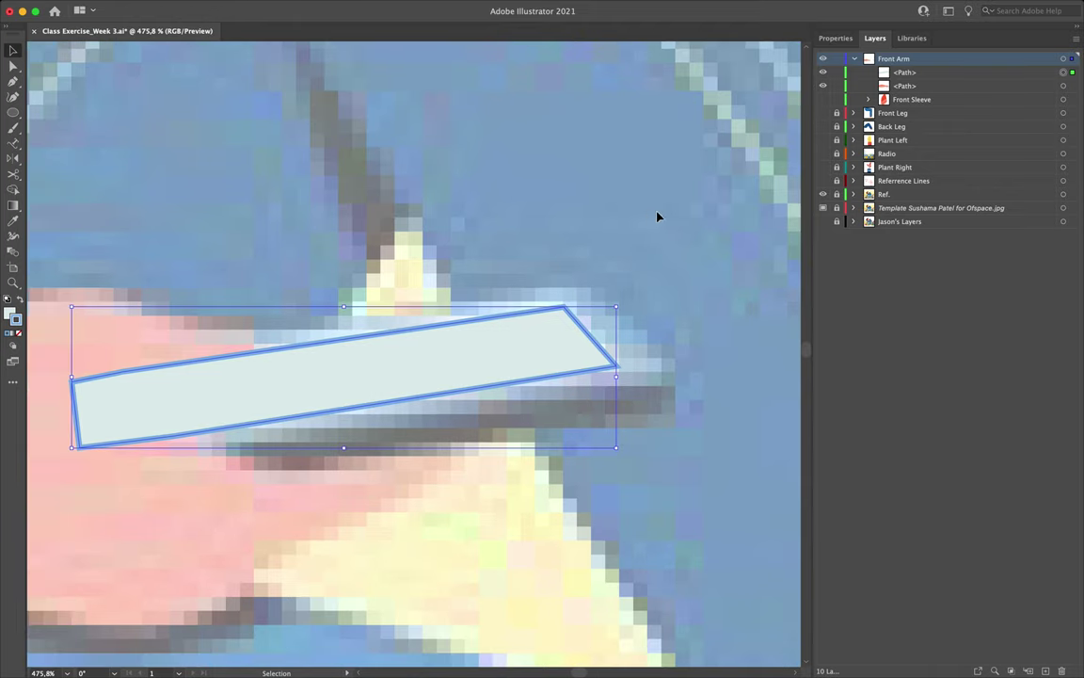
left_click(835, 38)
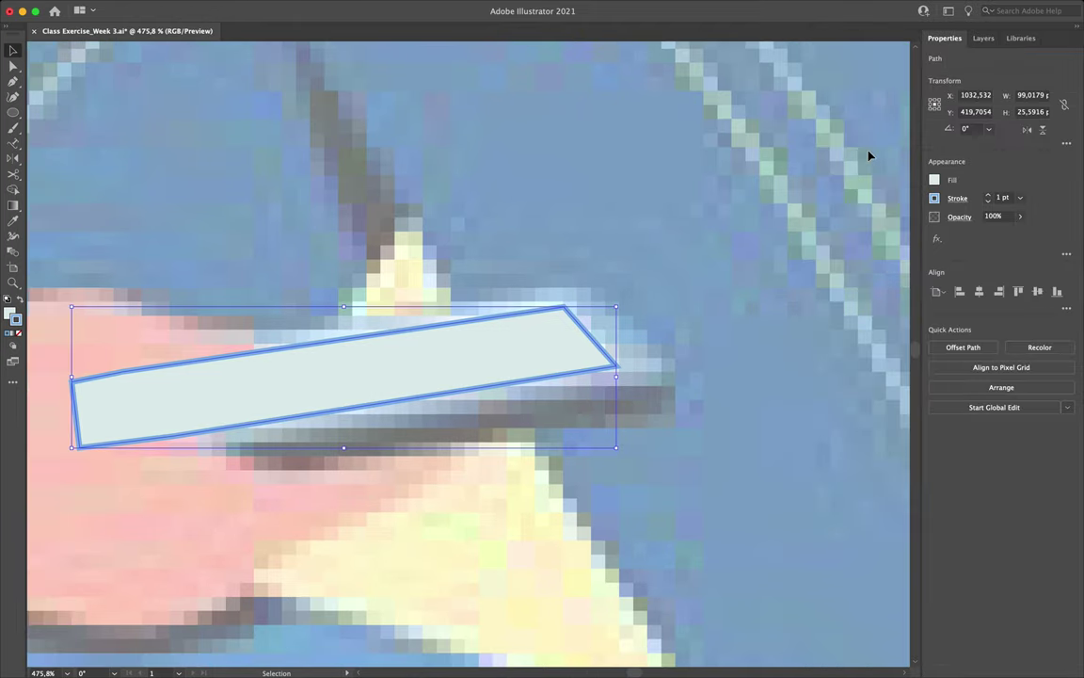
left_click(958, 199)
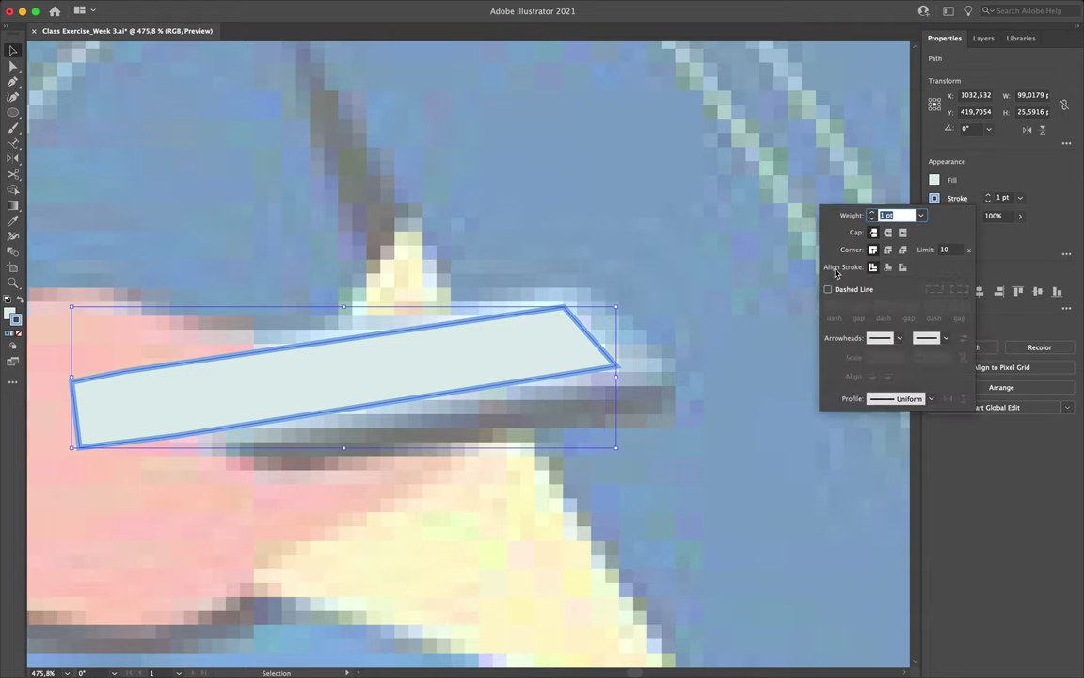
left_click(901, 267)
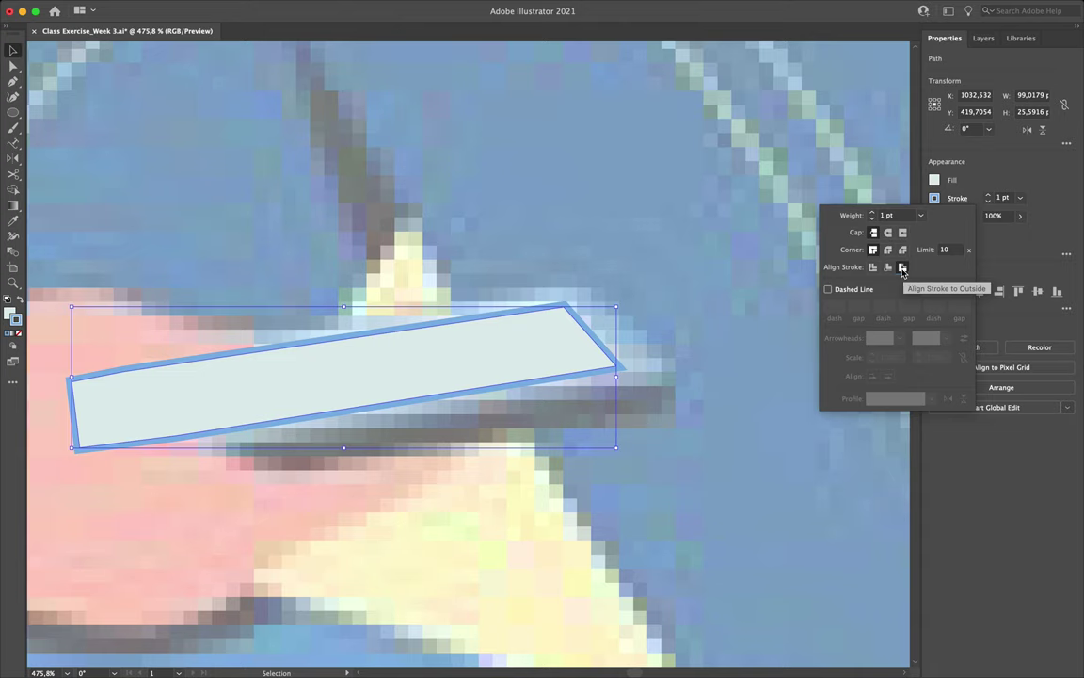
left_click(872, 212)
left_click(873, 212)
left_click(873, 212)
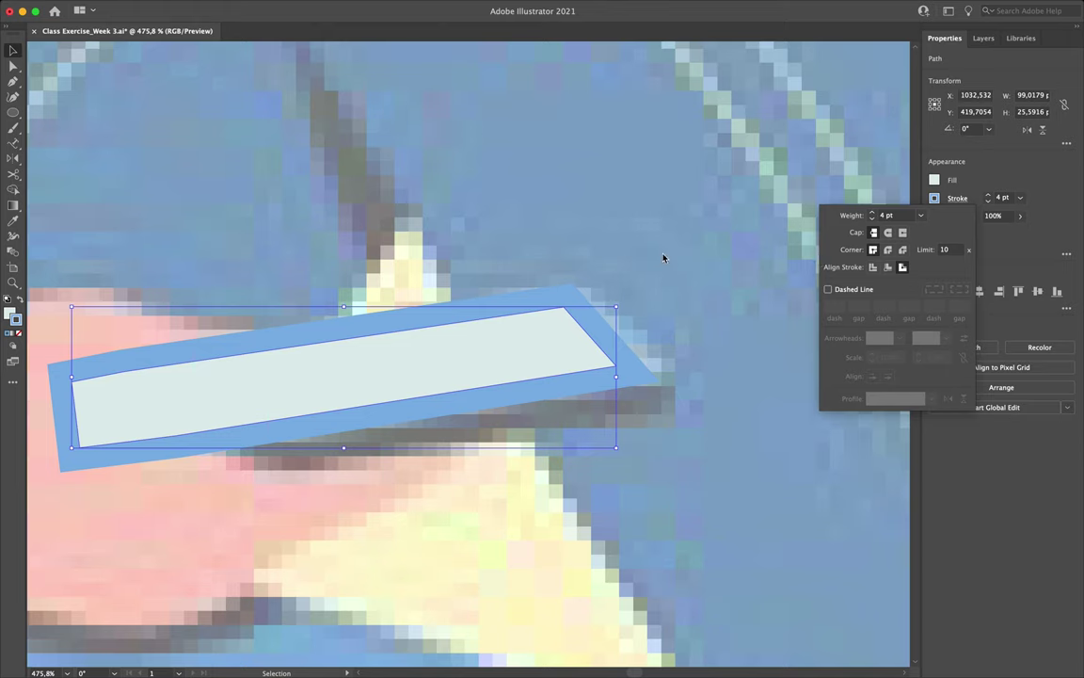
key("Escape")
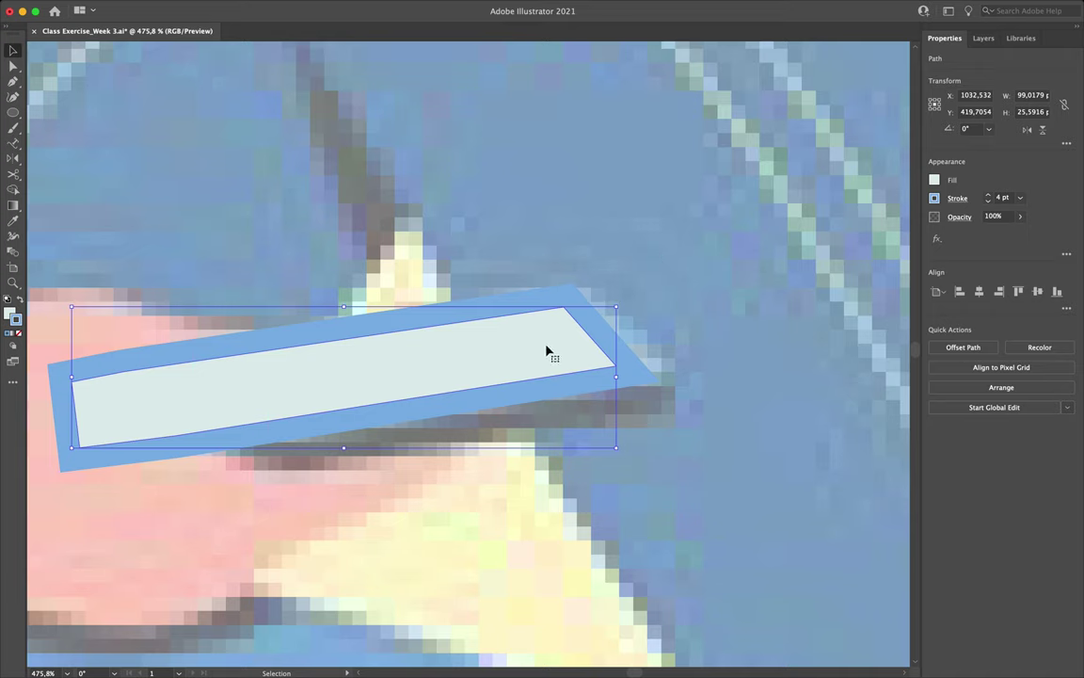
Step: Round the two corners at the phone's outer end, the lower by about 0.6 px and the upper by about 1.2 px, then deselect
key("a")
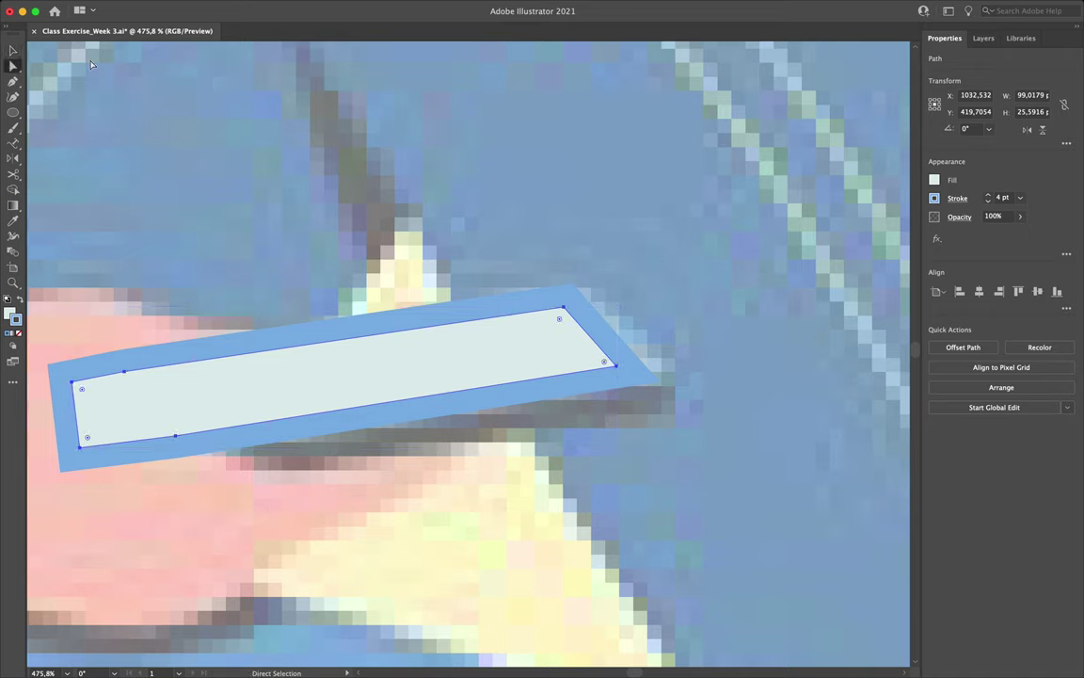
left_click(564, 308)
left_click(562, 308)
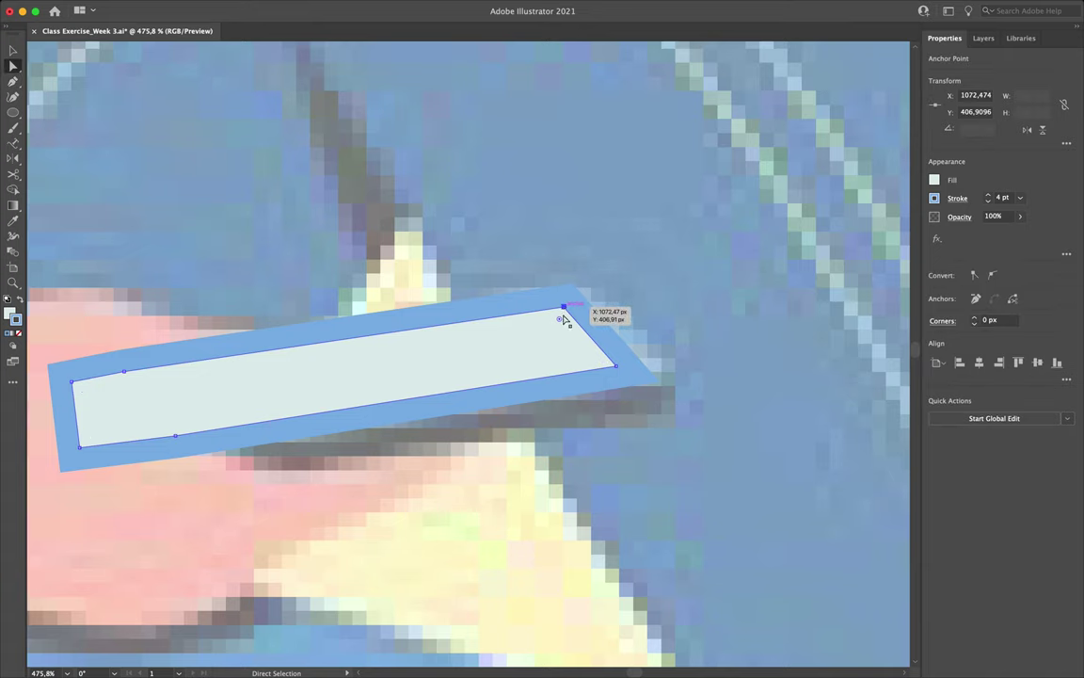
left_click(616, 367)
left_click_drag(608, 364, 609, 367)
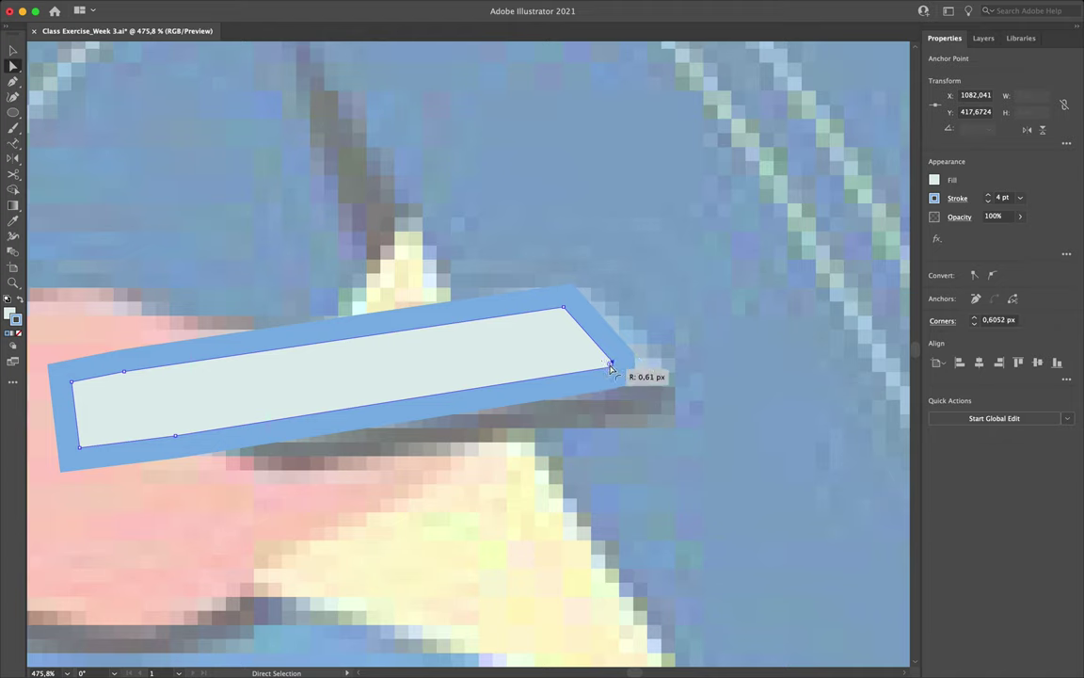
left_click(562, 309)
mouse_move(560, 321)
left_mouse_down()
mouse_move(556, 313)
mouse_move(562, 318)
left_mouse_up()
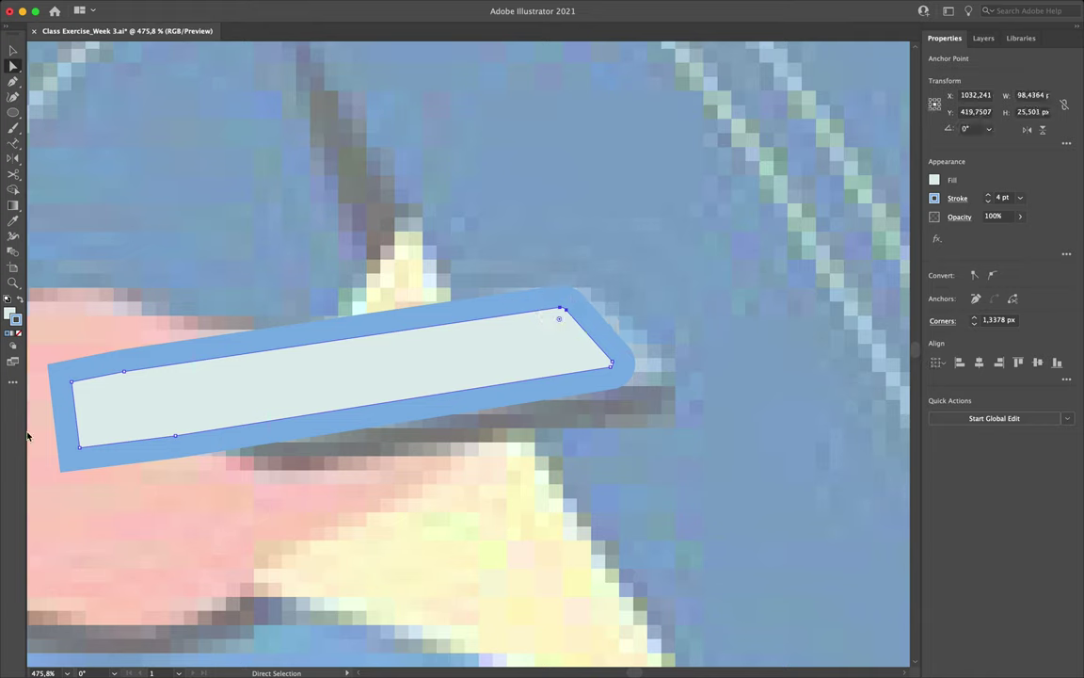
mouse_move(559, 318)
left_mouse_down()
mouse_move(508, 405)
mouse_move(502, 442)
mouse_move(561, 315)
left_mouse_up()
scroll(570, 344, "down", 5)
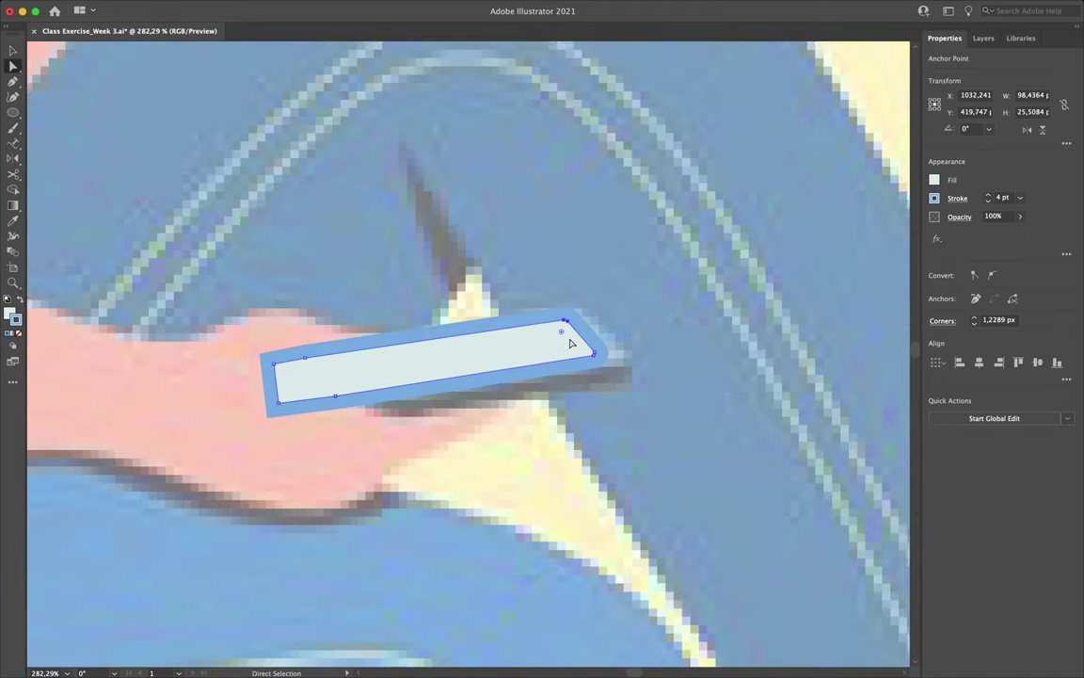
left_click(376, 259)
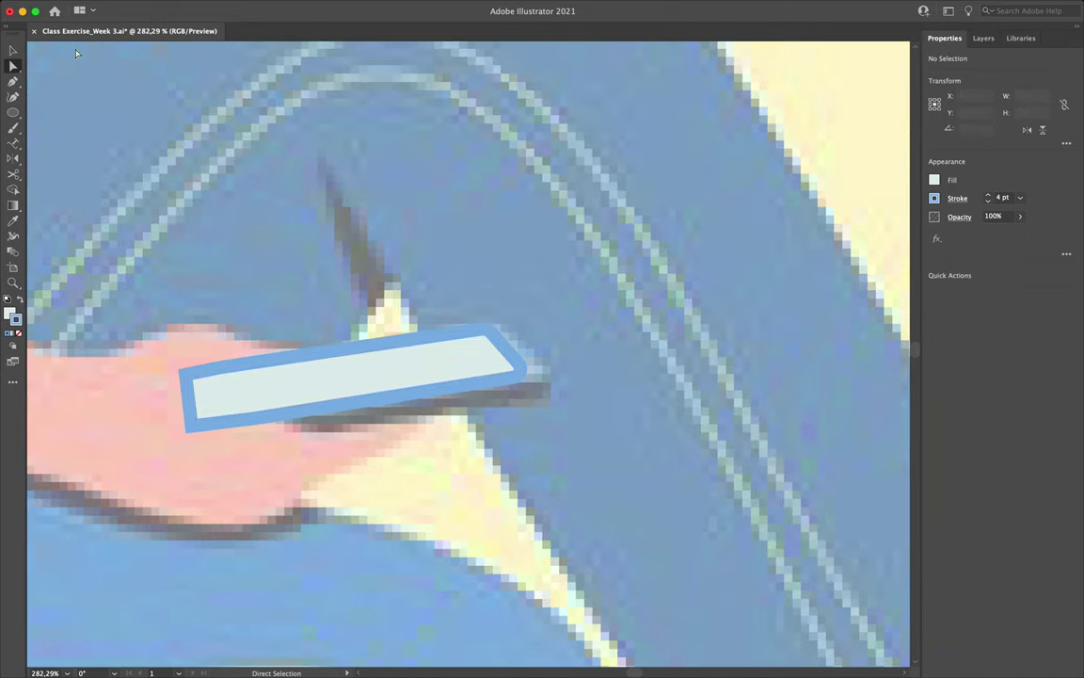
Step: Extend the phone's rounded outer end slightly outward by moving its end anchor points together towards the reference phone's tip, then deselect
key("v")
left_click(489, 353)
scroll(506, 362, "up", 3)
key("a")
scroll(509, 366, "up", 1)
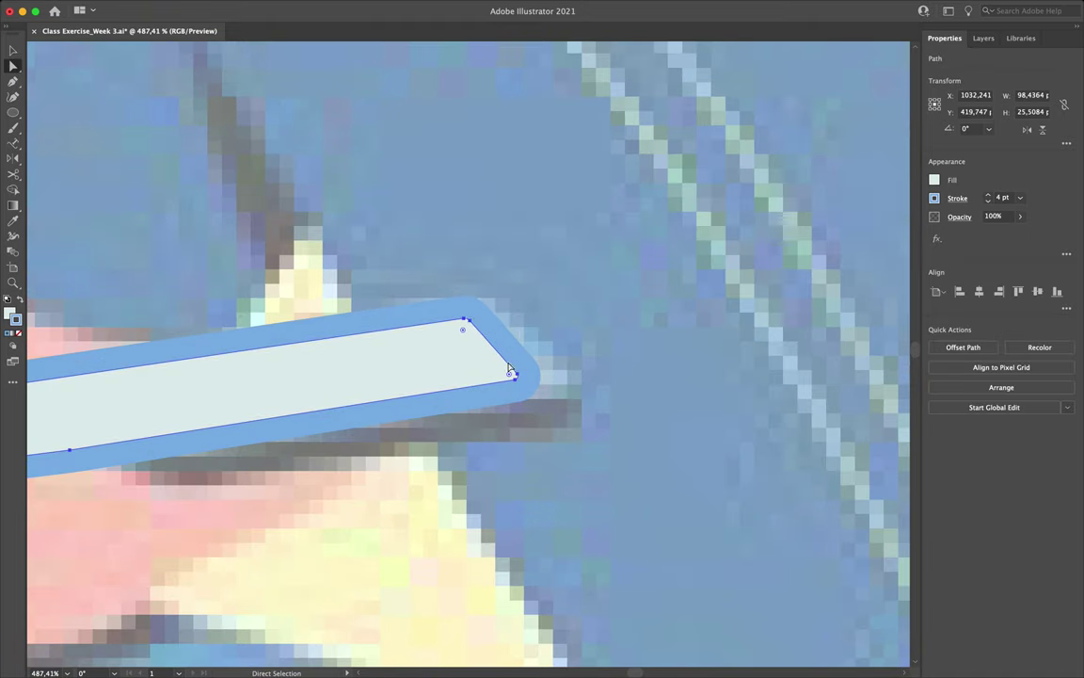
left_click(466, 319)
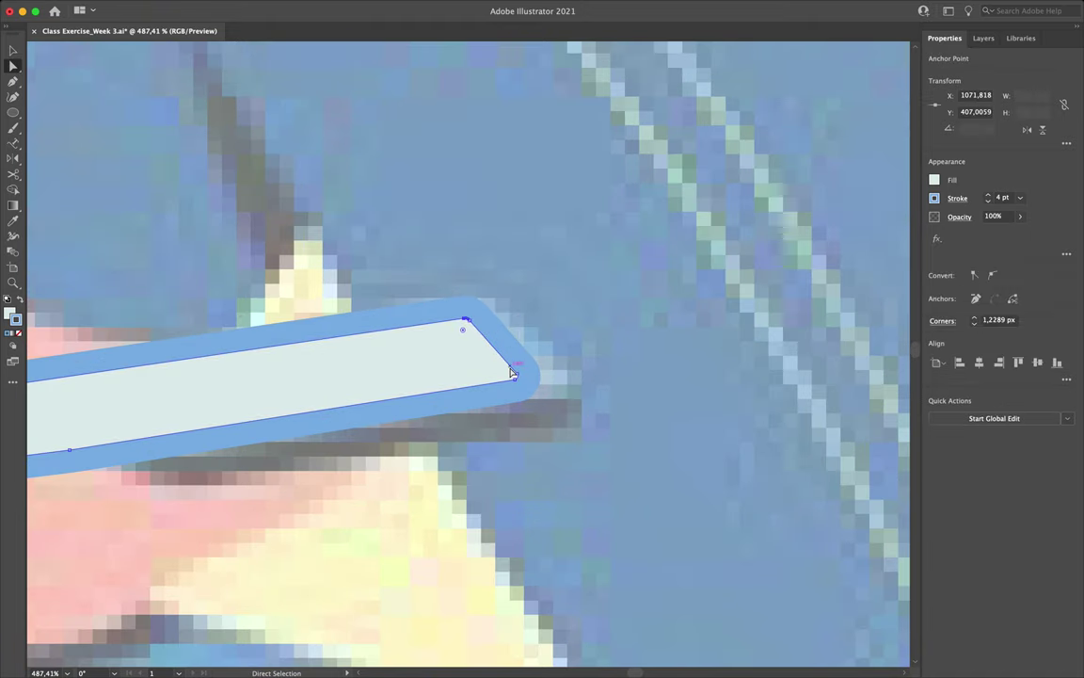
left_click(515, 376, "shift")
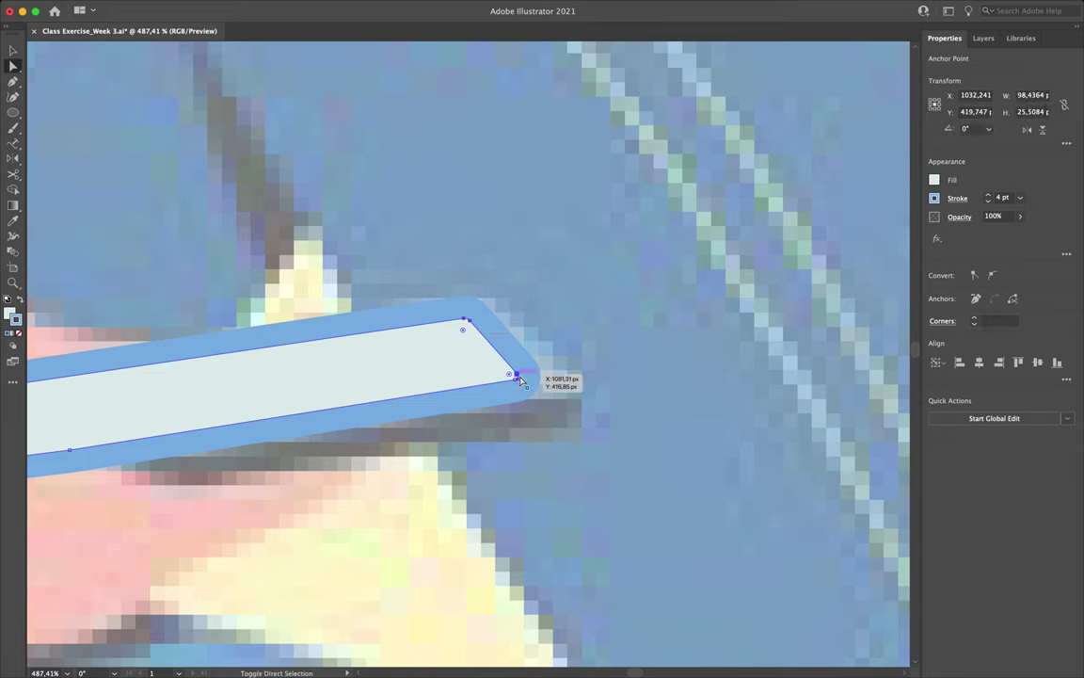
left_click_drag(516, 385, 546, 368)
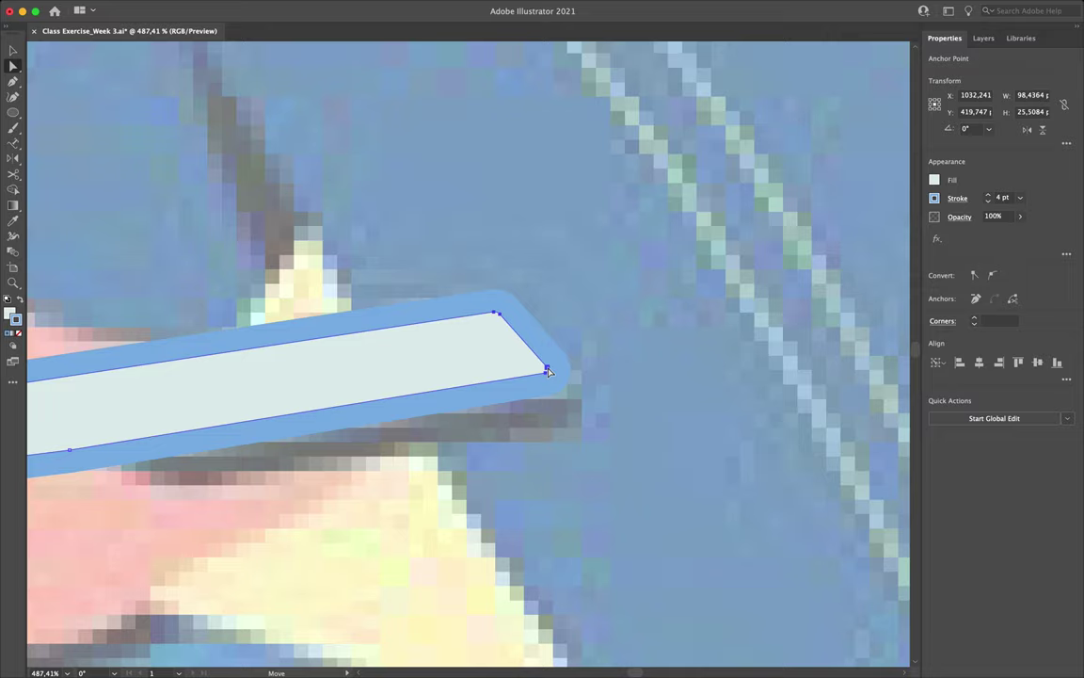
left_click(610, 295)
scroll(610, 296, "down", 5)
scroll(610, 295, "left", 2)
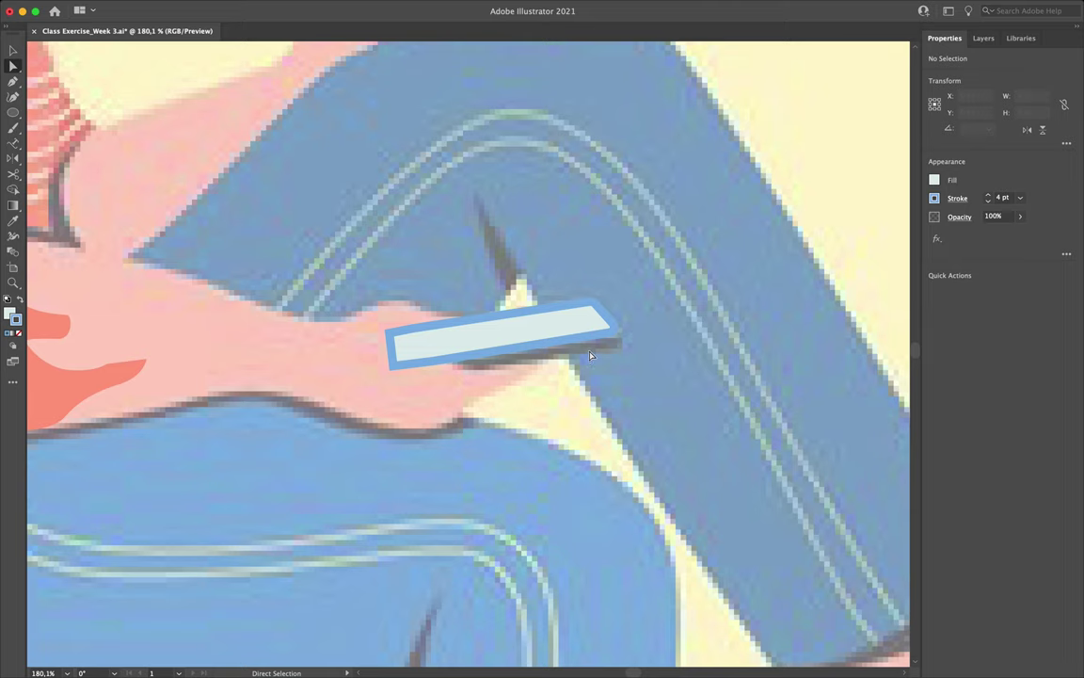
Step: Move the phone shape up off the reference to check the phone beneath, then undo the move and deselect
key("v")
left_click_drag(576, 331, 563, 248)
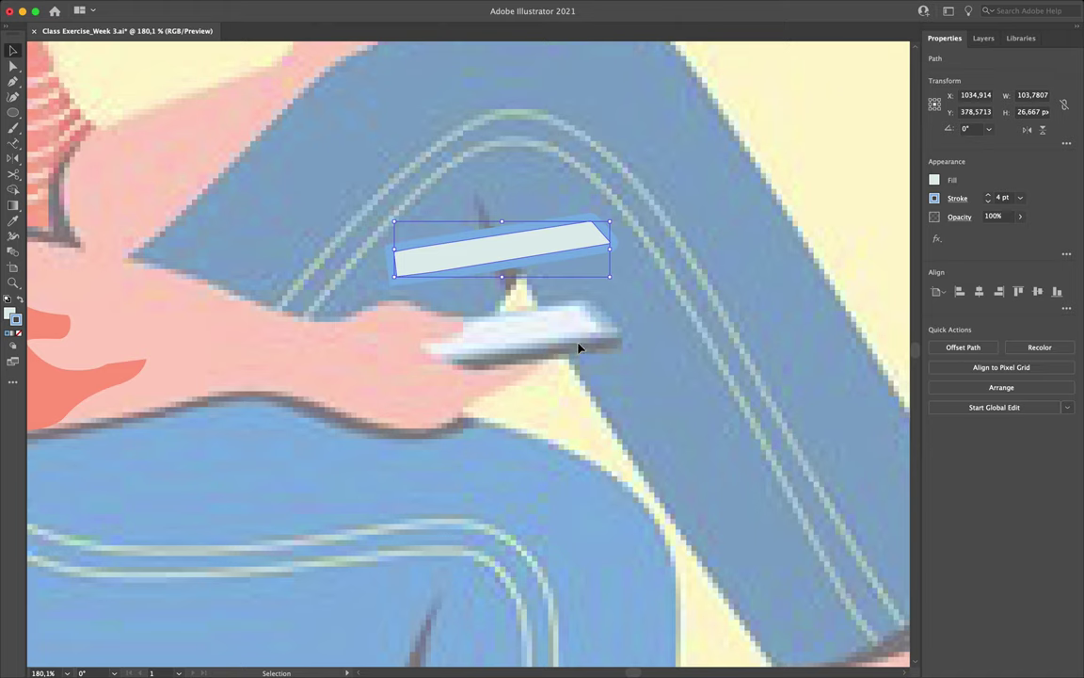
left_click_drag(577, 348, 576, 347)
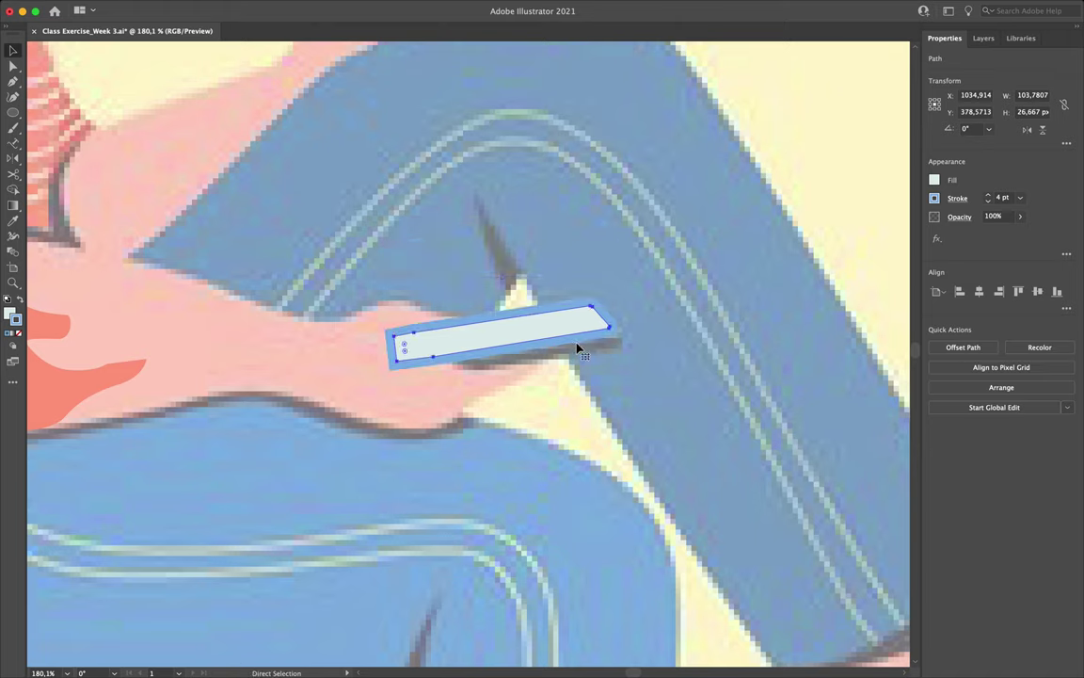
left_click(551, 226)
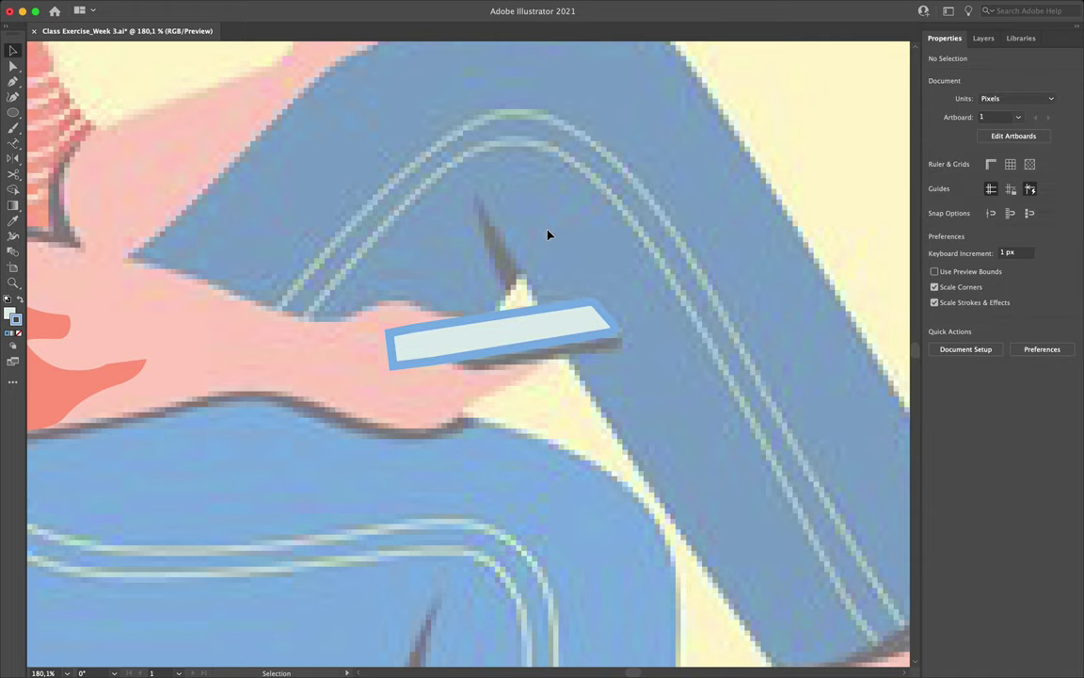
Step: Prepare the Pen with a black fill and no stroke for tracing the dark edge beneath the phone
key("p")
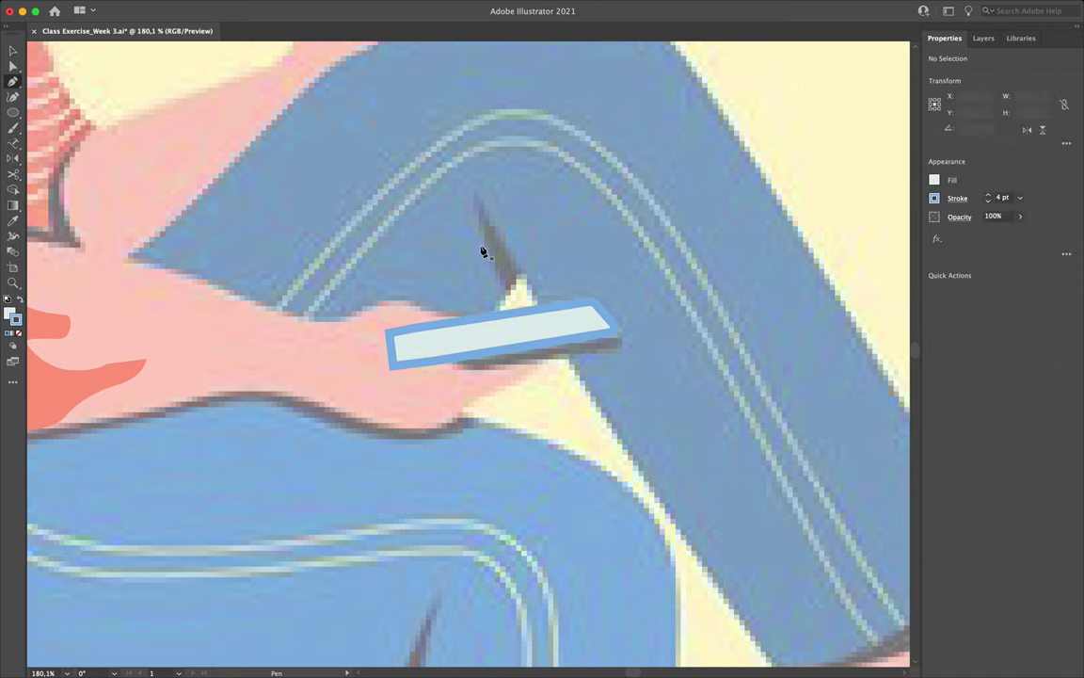
left_click(937, 180)
left_click(934, 198)
left_click(934, 198)
left_click(794, 246)
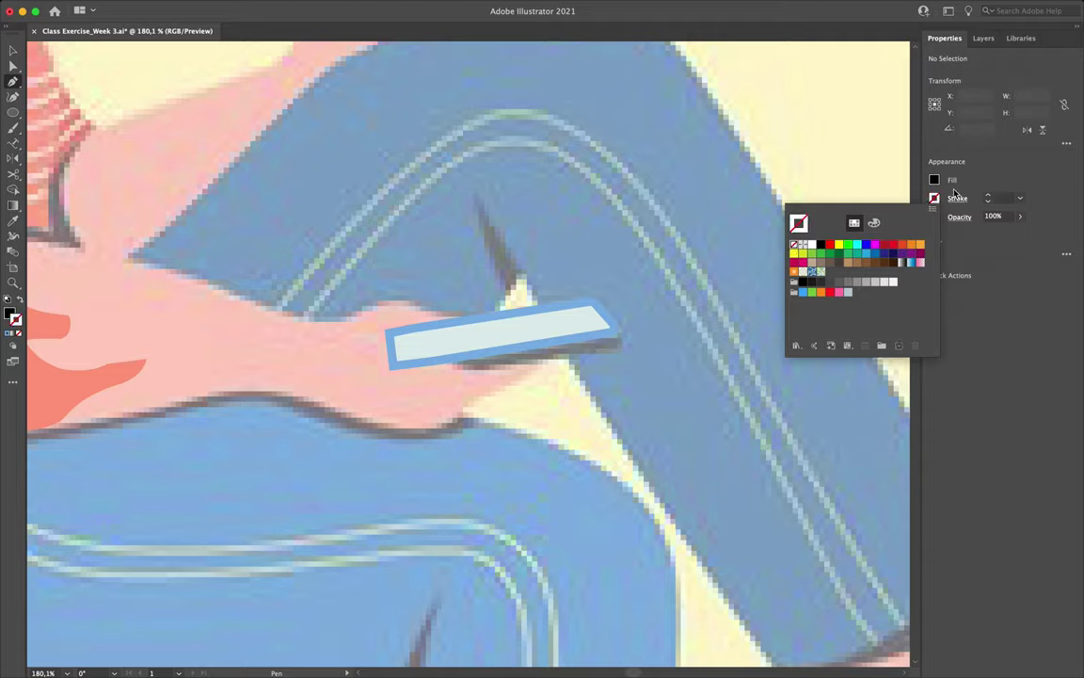
scroll(576, 375, "up", 3)
scroll(576, 375, "up", 2)
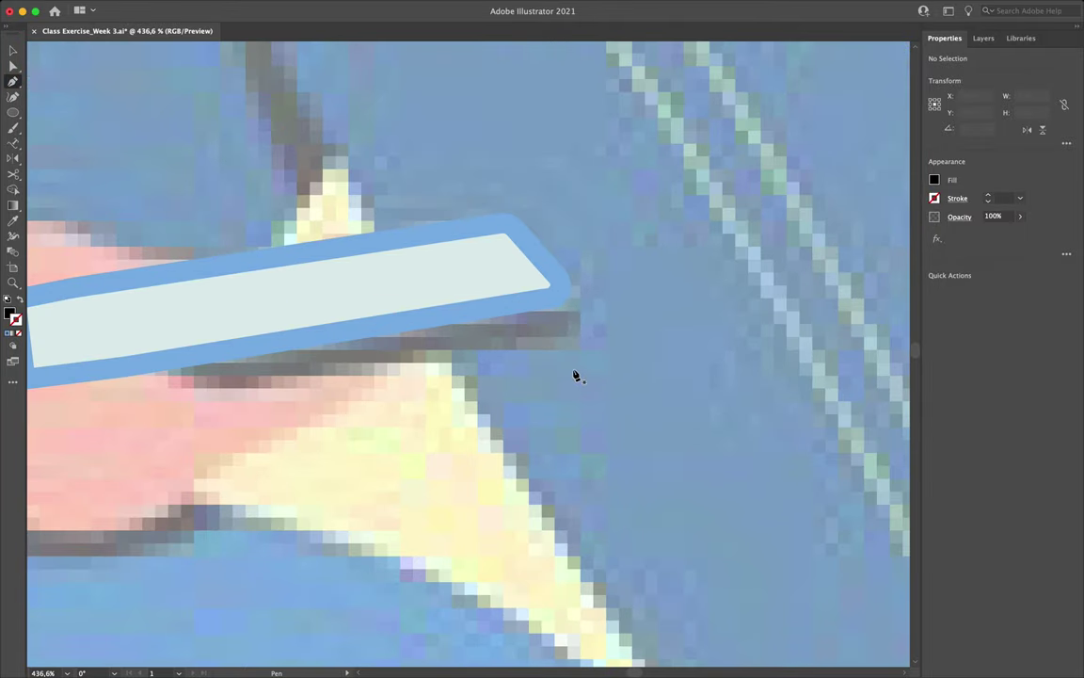
Step: Draw a closed black four-sided shape along the phone's lower long side, about 105 px wide and 11 px thick at its outer end
left_click(556, 290)
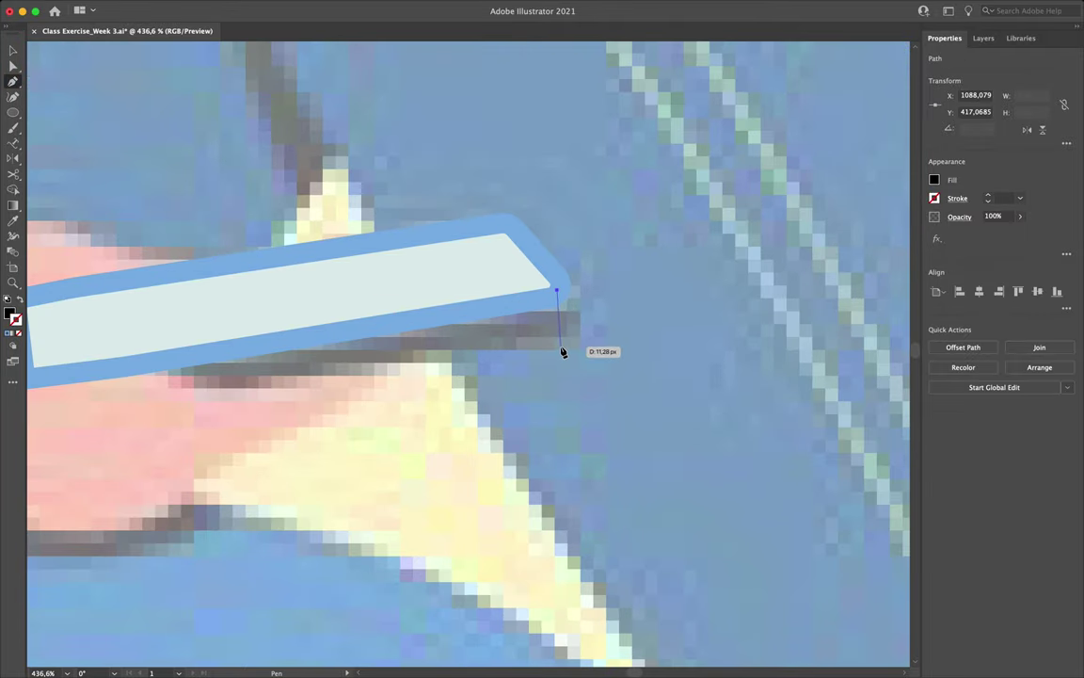
left_click(564, 348)
scroll(494, 358, "left", 2)
scroll(494, 358, "left", 2)
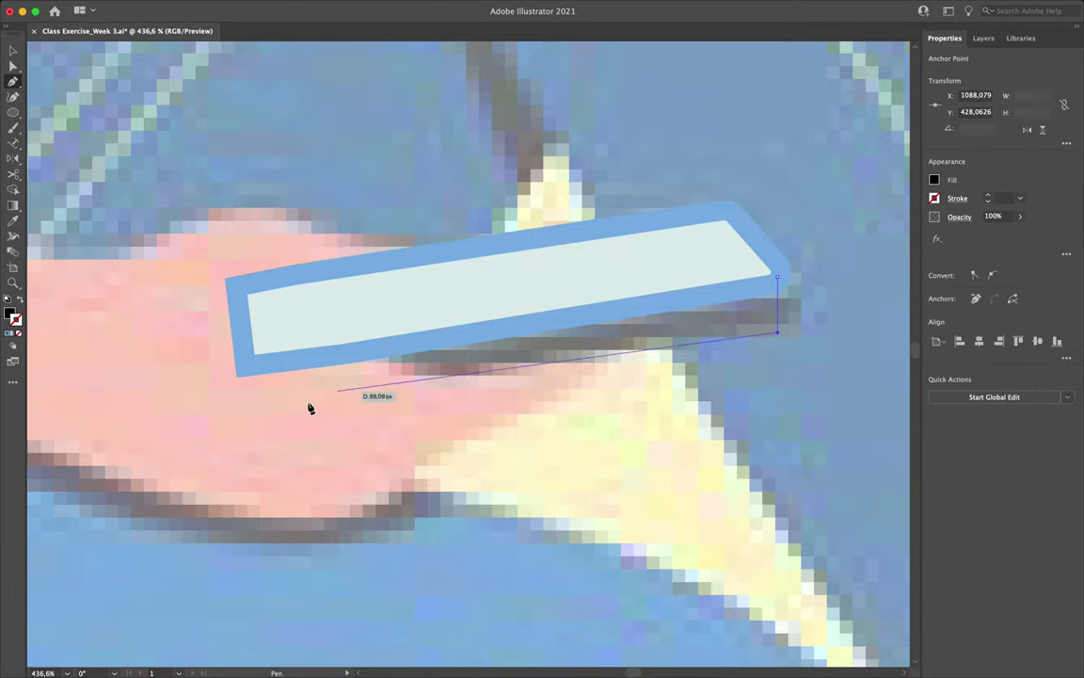
left_click(247, 415)
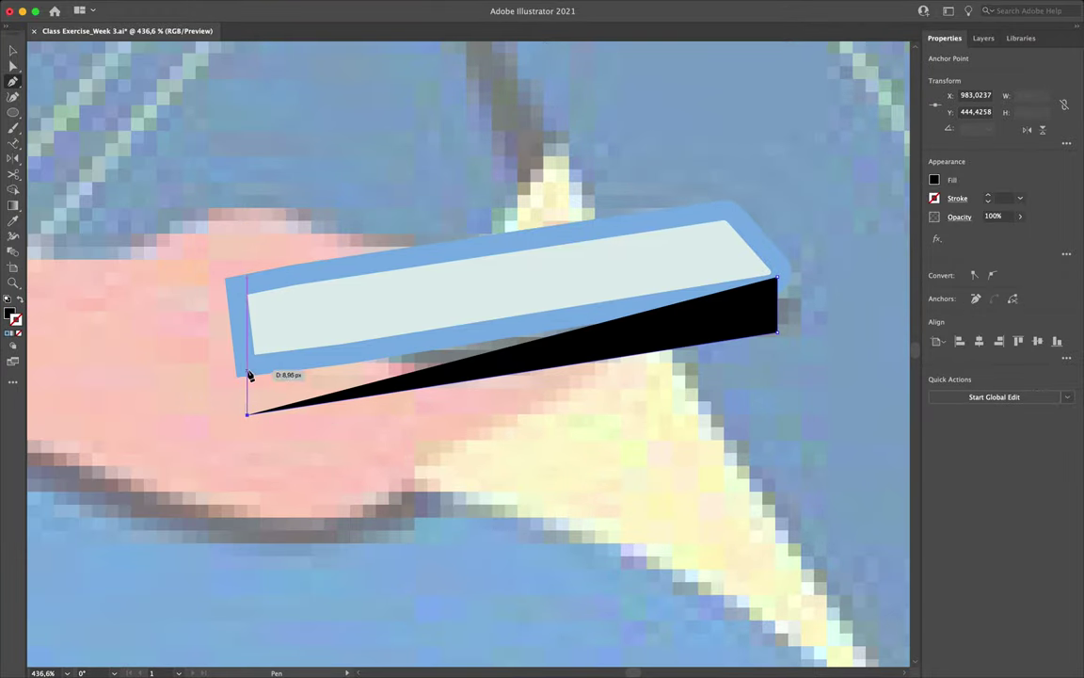
left_click(248, 362)
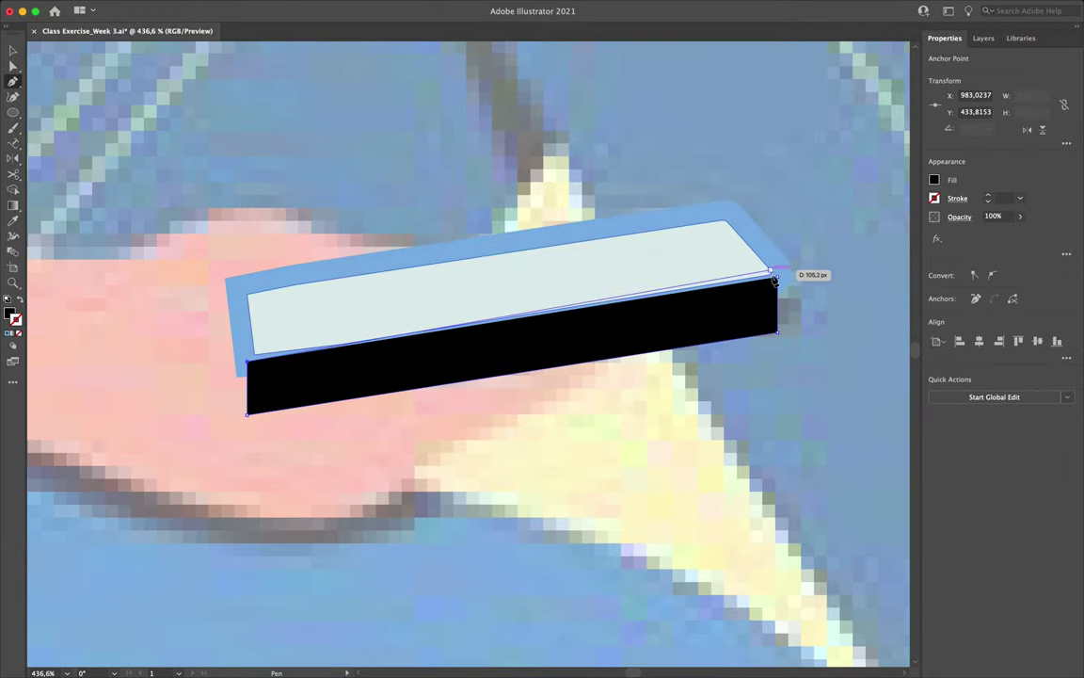
left_click(777, 279)
scroll(777, 282, "right", 2)
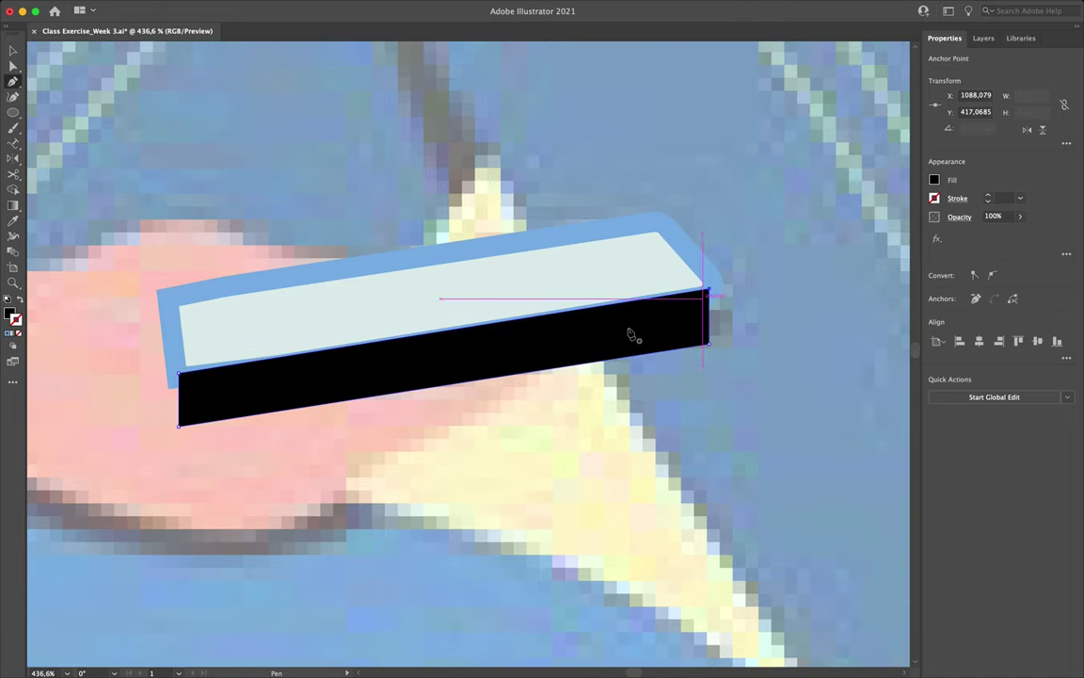
Step: Move the black edge path below the phone path within the Front Arm layer
key("v")
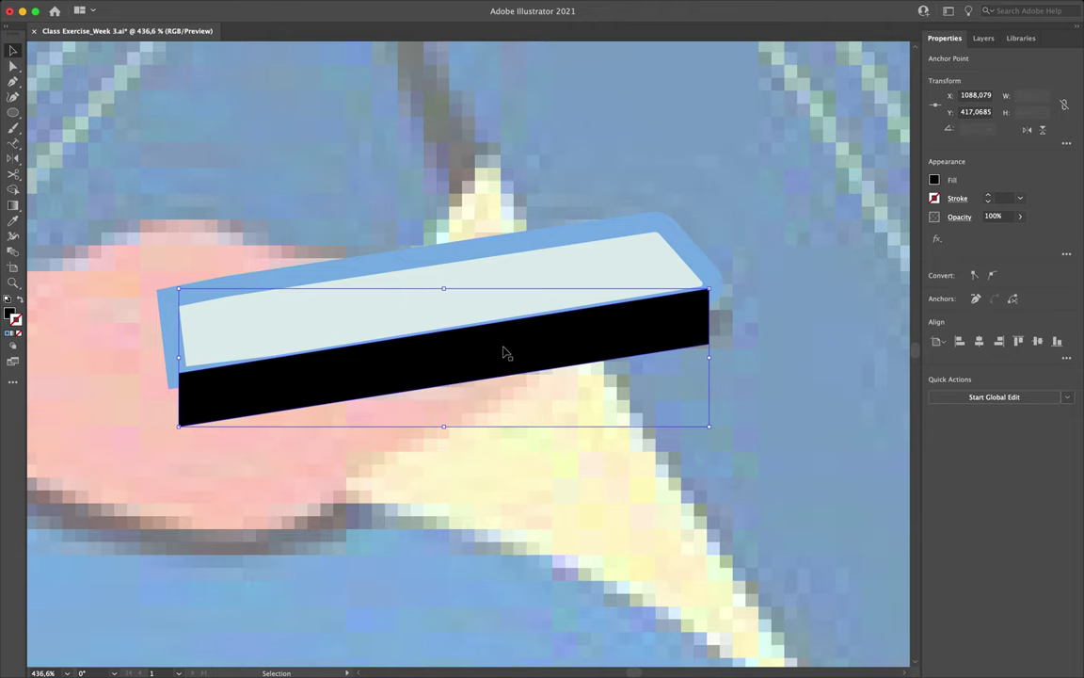
left_click(982, 38)
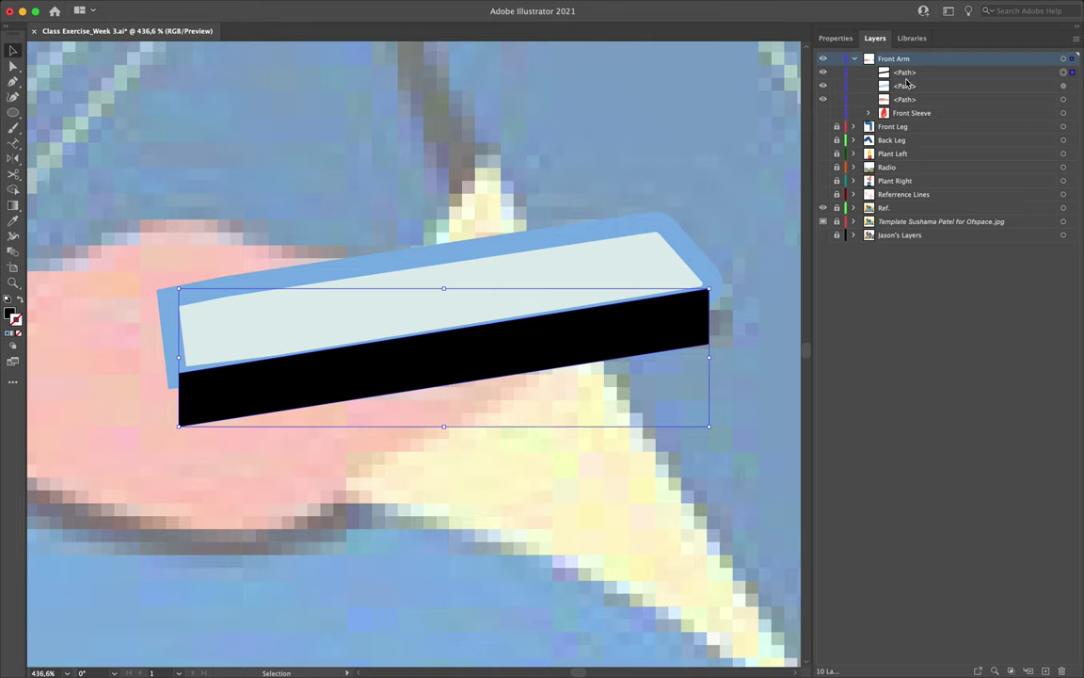
left_click(902, 72)
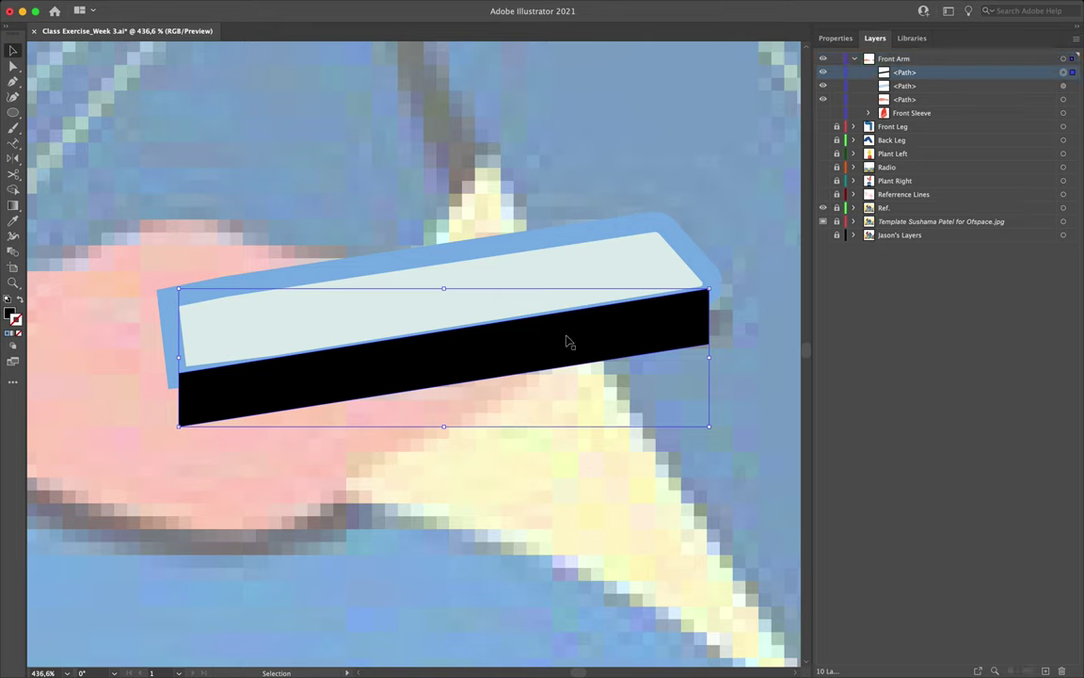
left_click_drag(932, 77, 929, 95)
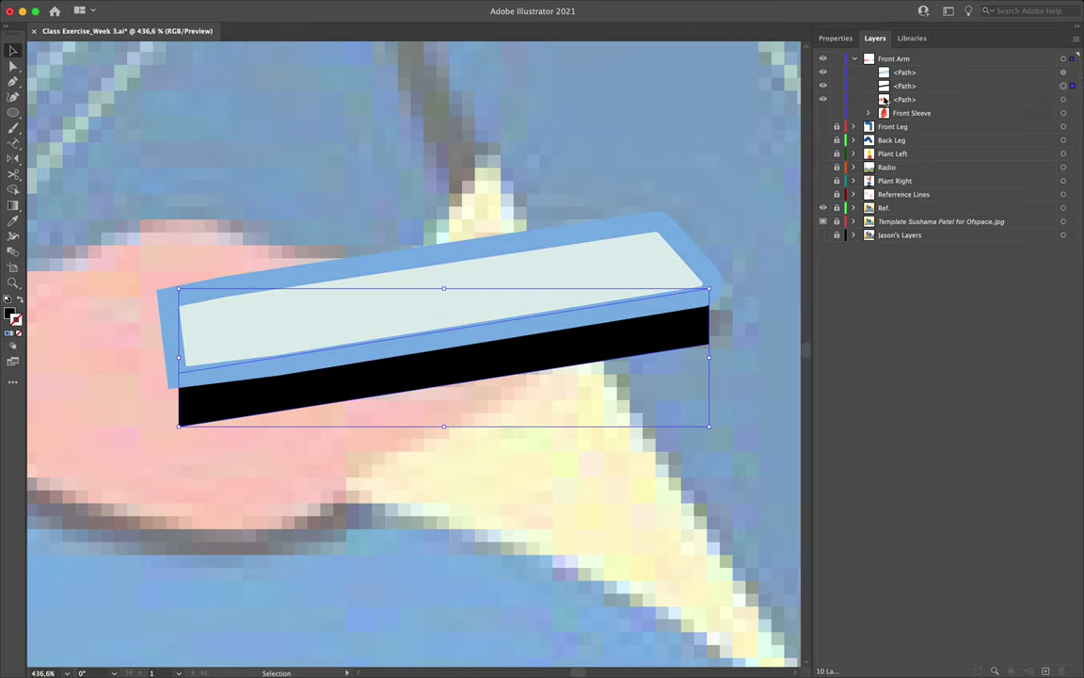
Step: Extend the black edge's outer end so its end anchor points line up with the phone's rounded tip
scroll(686, 271, "up", 3)
scroll(685, 271, "right", 3)
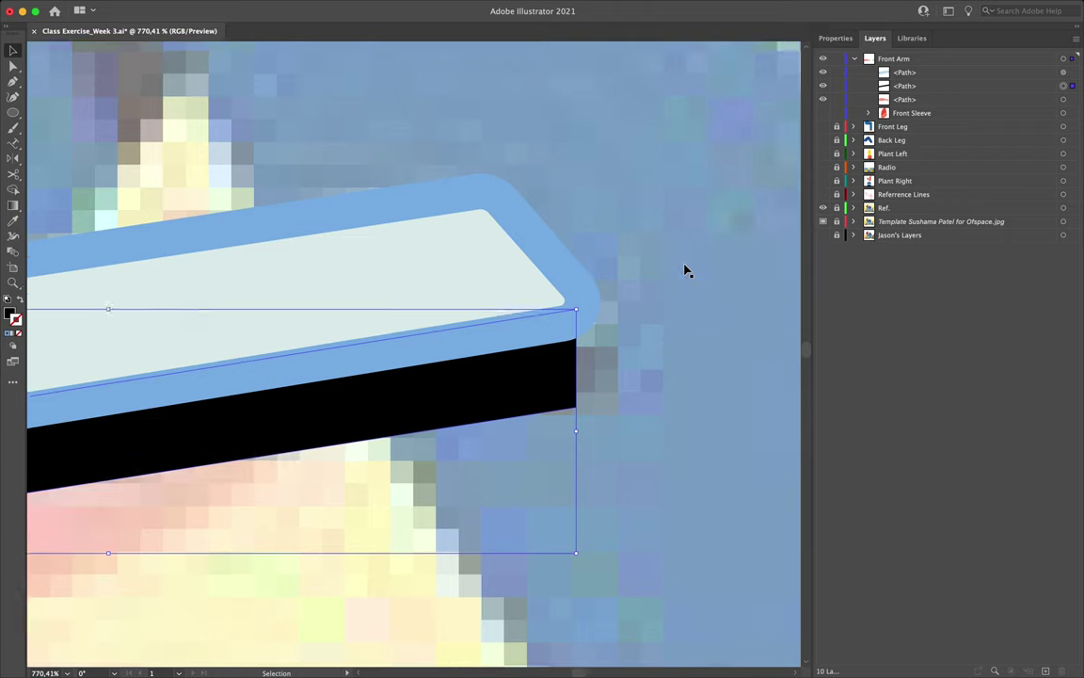
key("a")
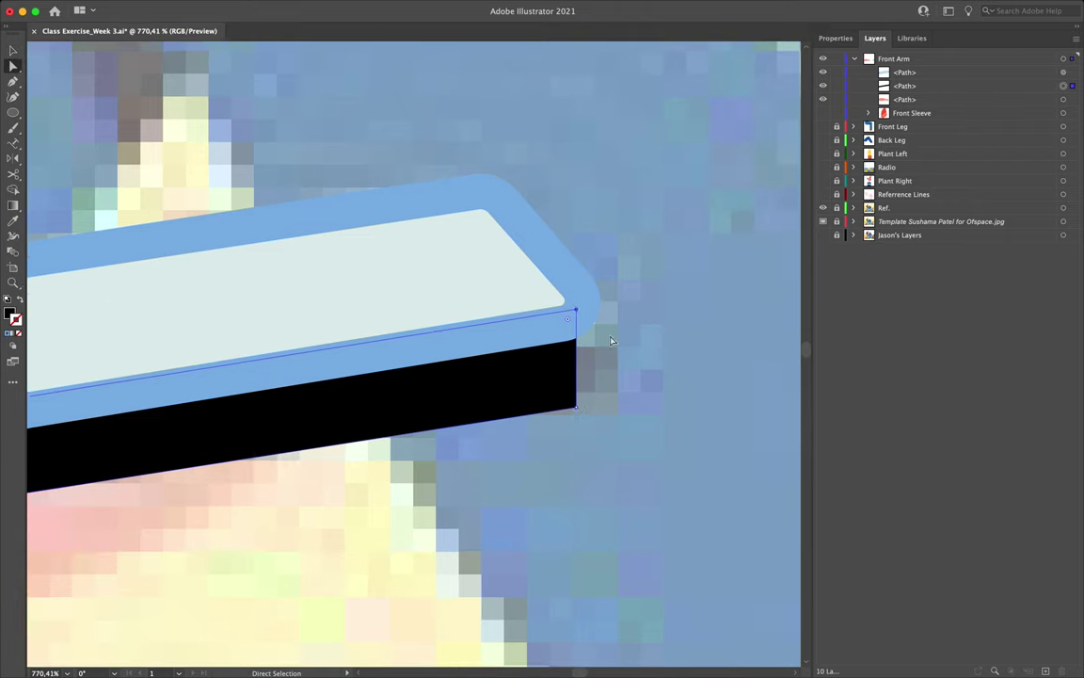
left_click(577, 407)
left_click_drag(577, 407, 602, 404)
scroll(496, 436, "left", 5)
scroll(496, 436, "right", 6)
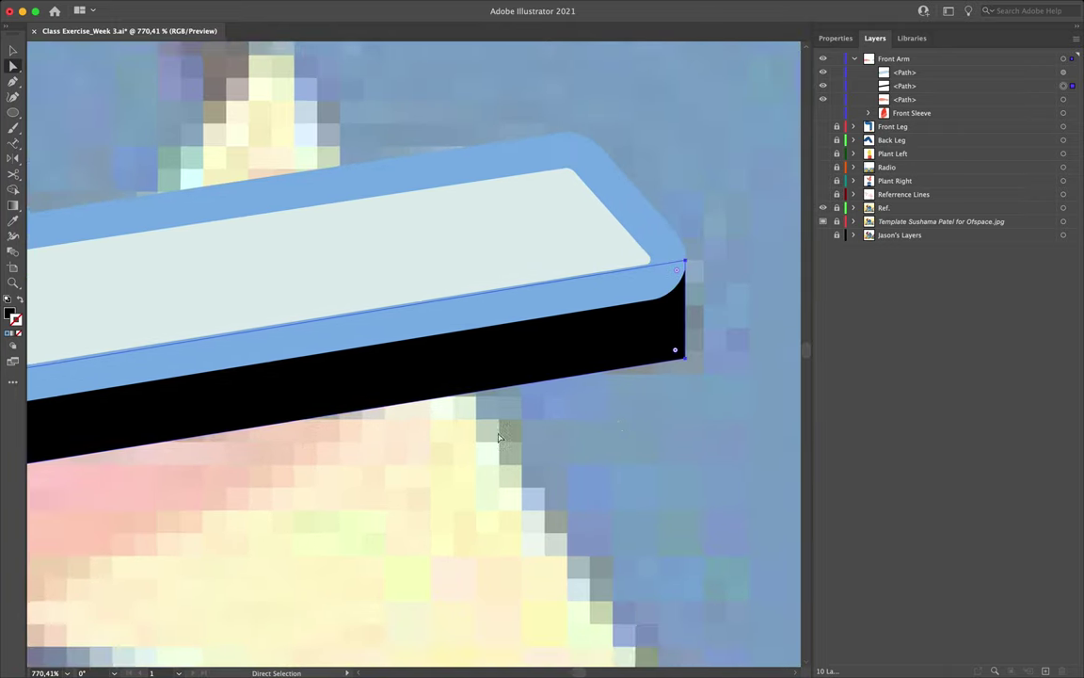
Step: Round the lower corner at the black edge's outer end to match the phone's curve, then deselect
left_click(558, 274)
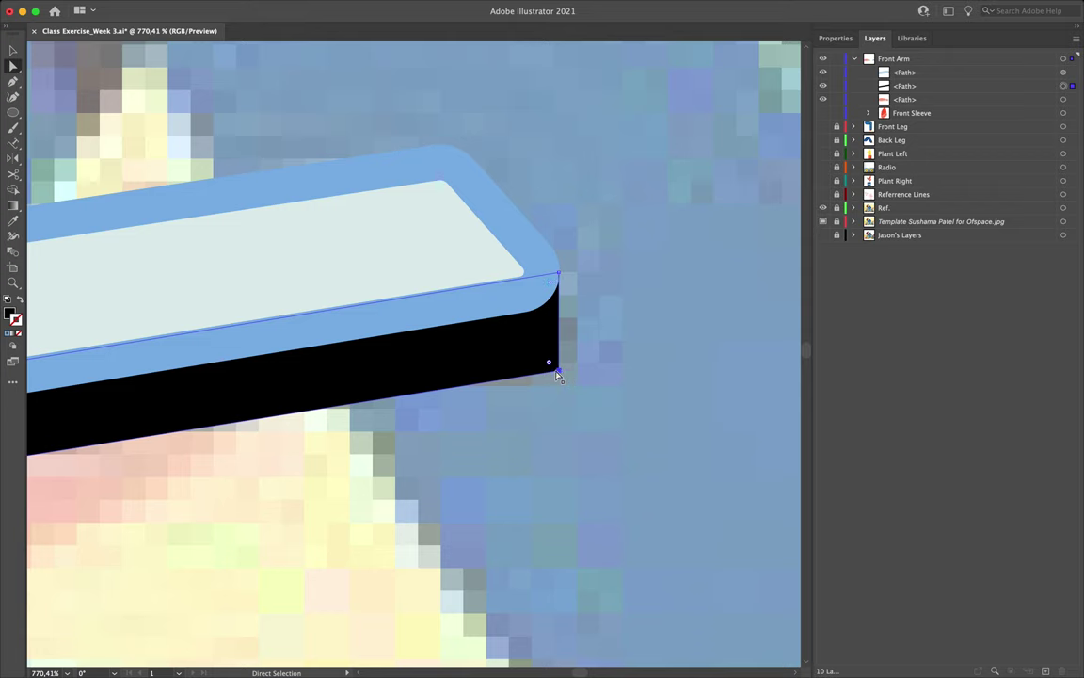
left_click_drag(550, 362, 523, 360)
left_click(492, 425)
scroll(487, 428, "down", 2)
scroll(487, 428, "down", 2)
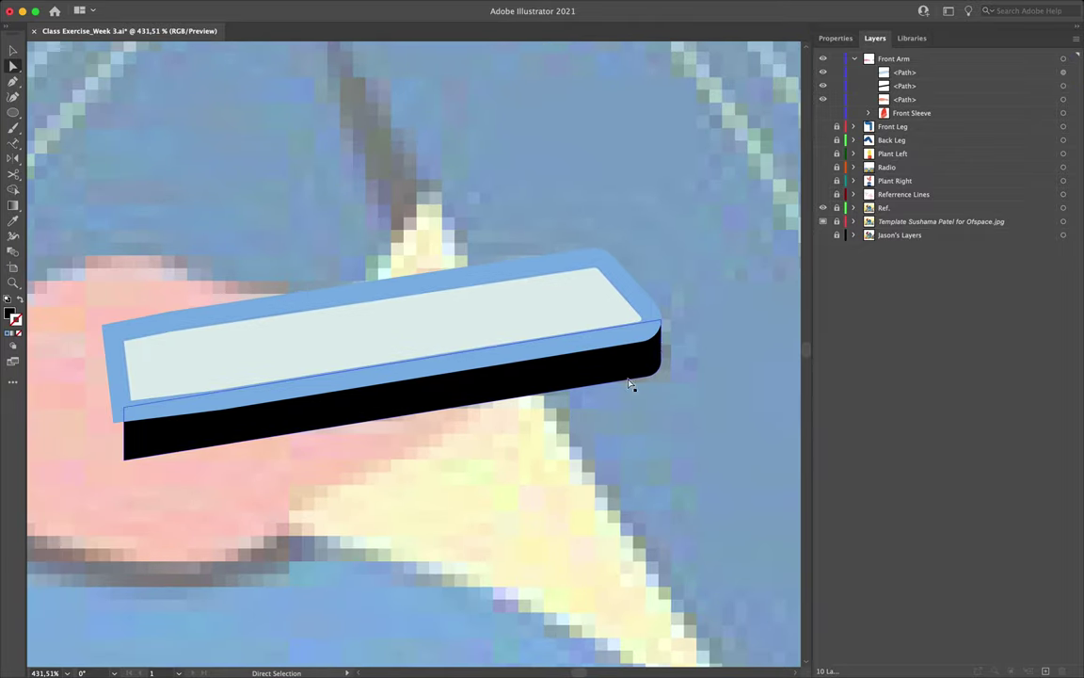
Step: Group the phone shape and its black edge together
scroll(116, 546, "left", 5)
left_click(305, 404)
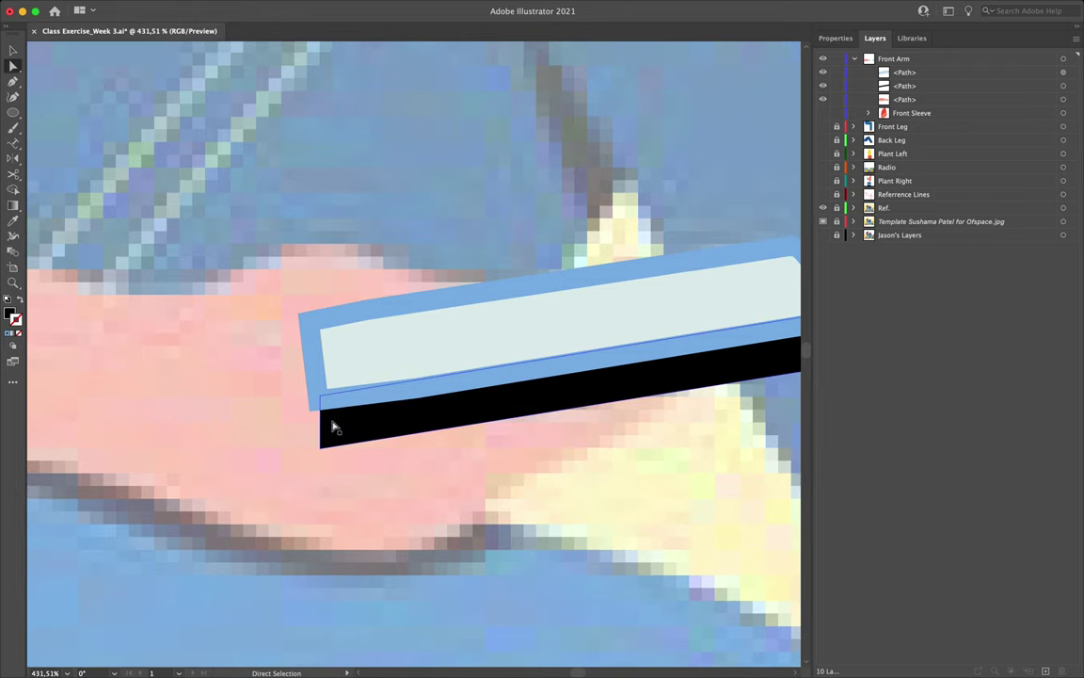
scroll(334, 419, "down", 3)
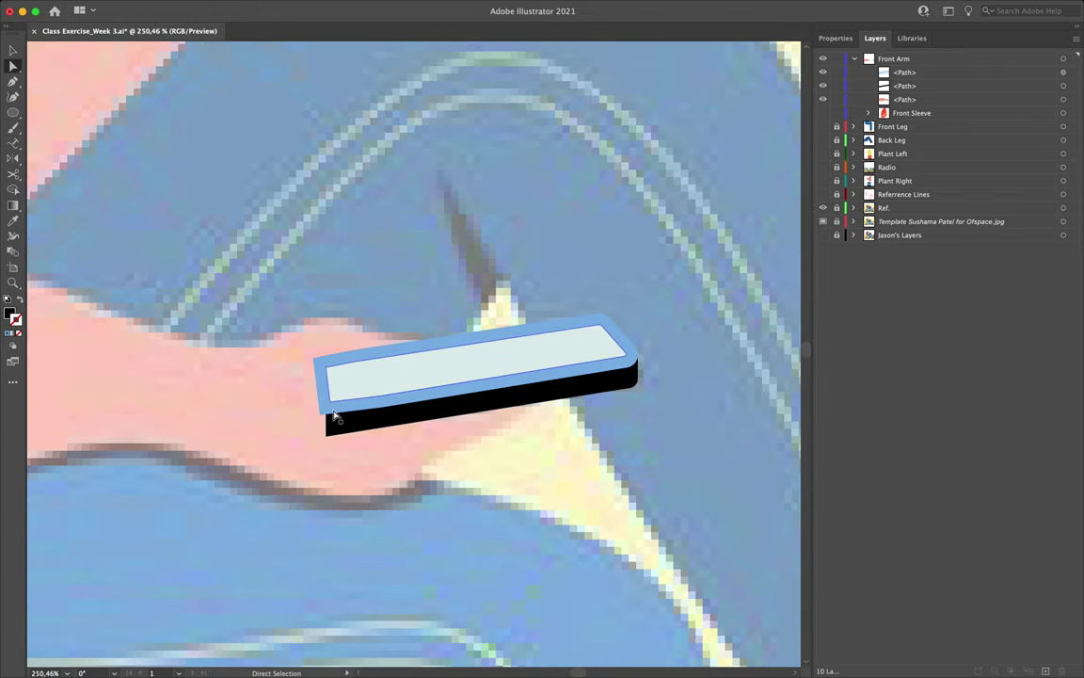
scroll(332, 416, "down", 3)
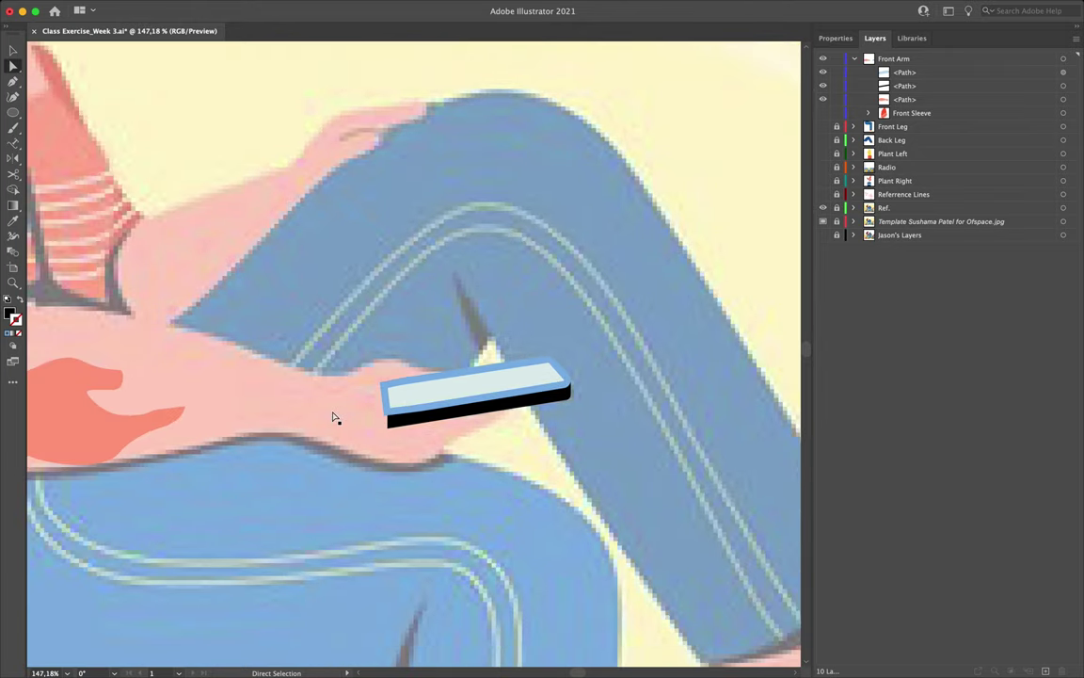
key("v")
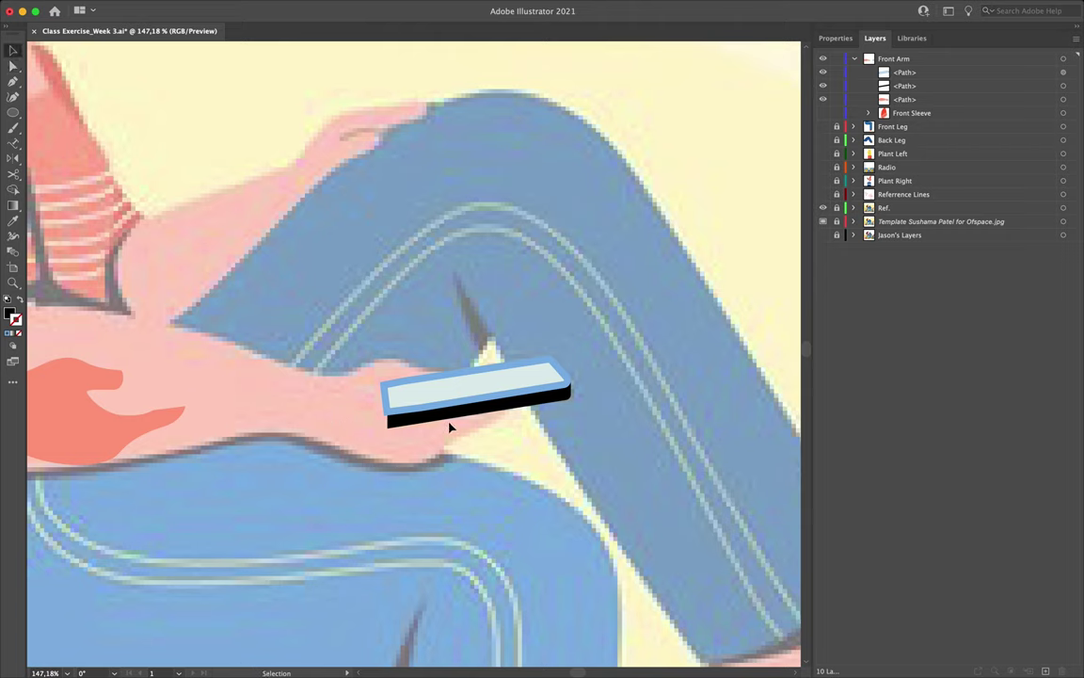
left_click(436, 369)
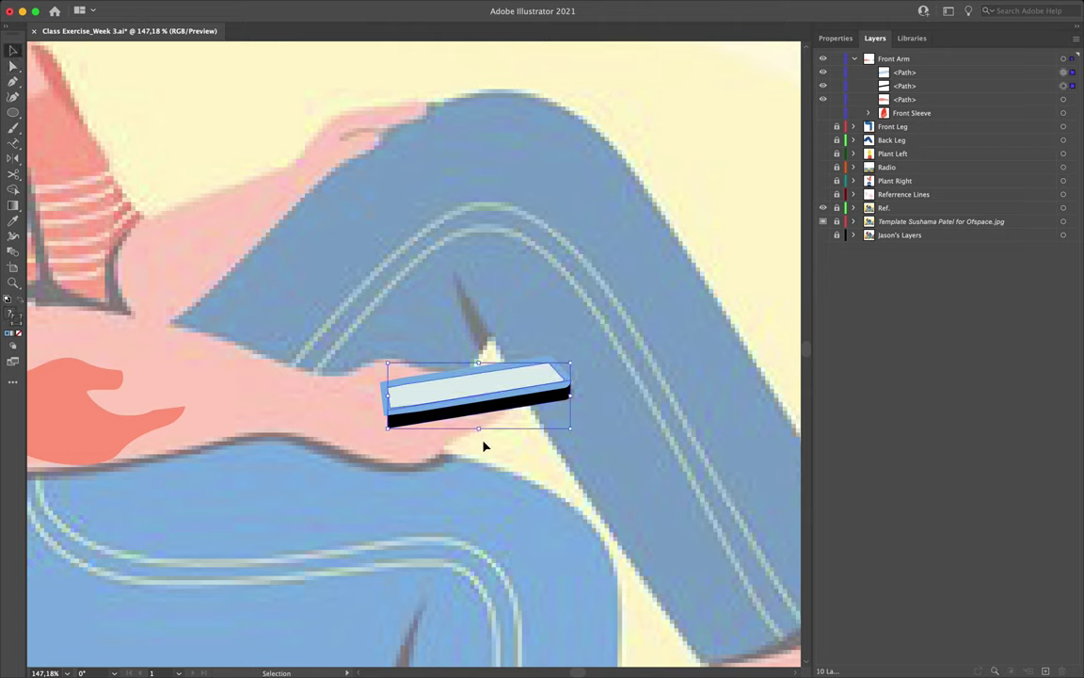
key("super+g")
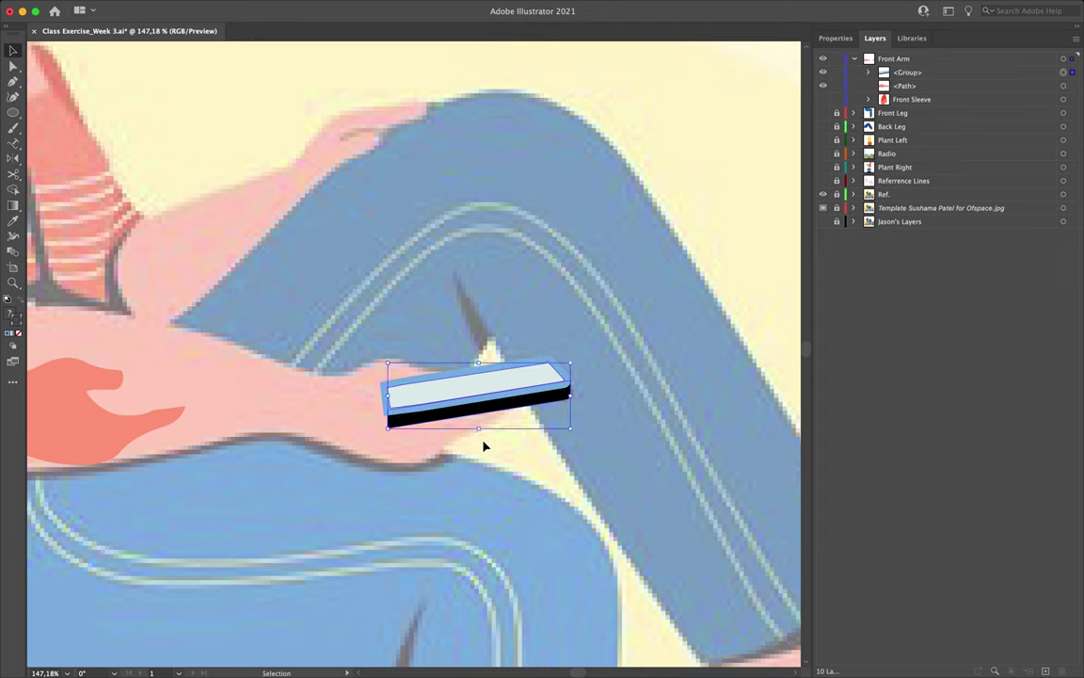
Step: Move the coral arm shape back over the reference arm and stack it above the phone group so the hand grips the phone
left_click(65, 426)
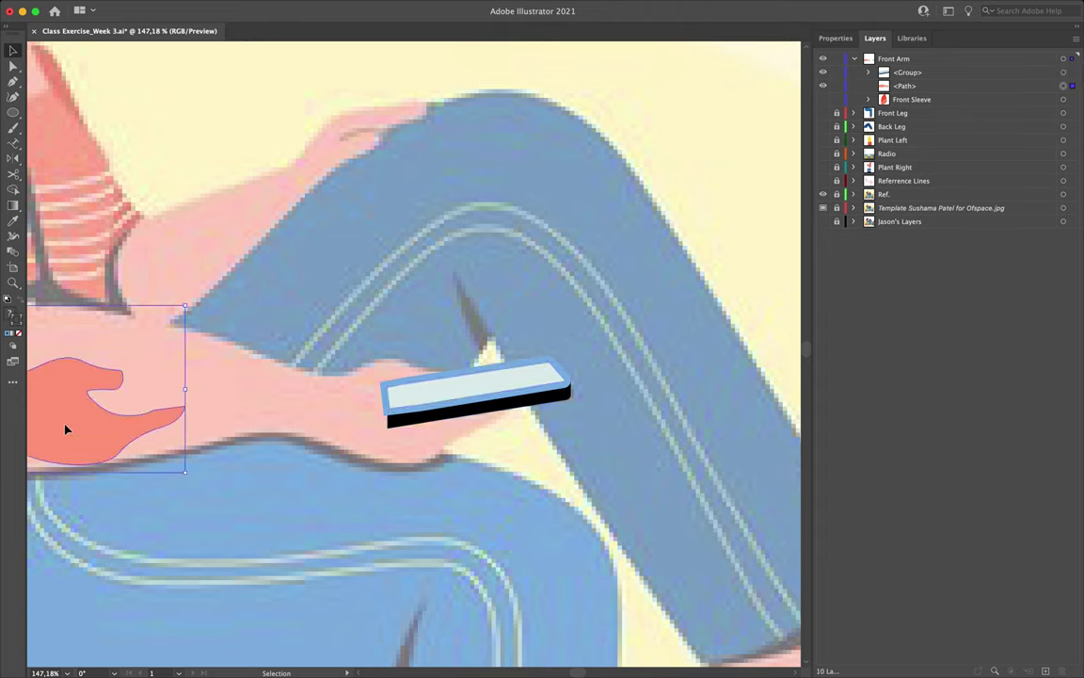
left_click_drag(75, 431, 395, 418)
scroll(395, 418, "left", 5)
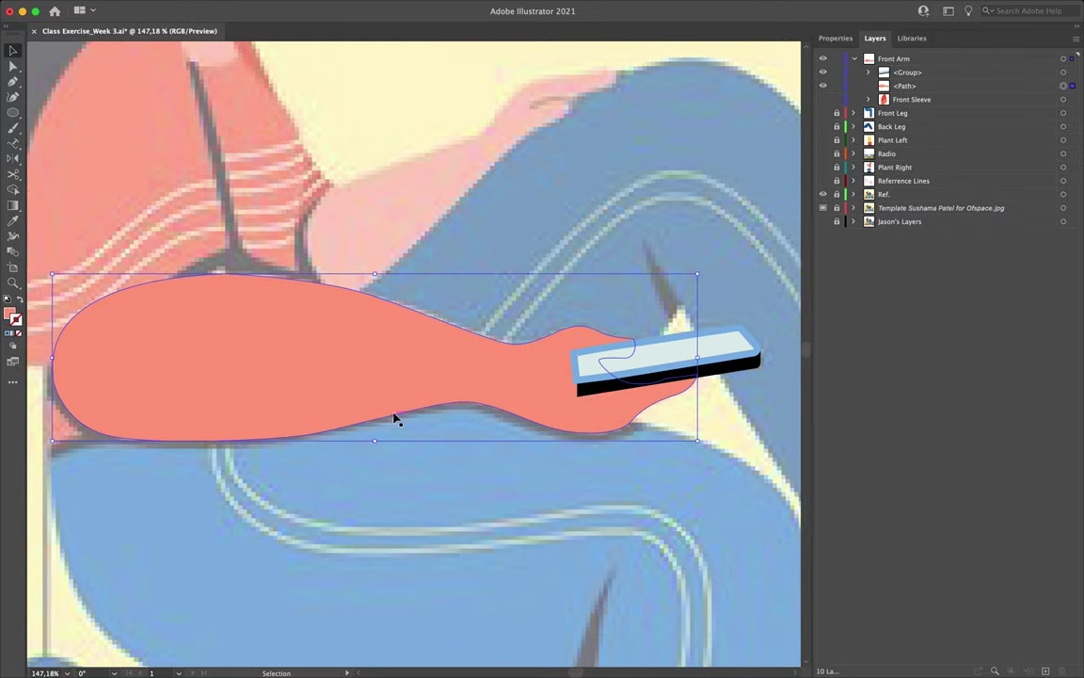
left_click(940, 85)
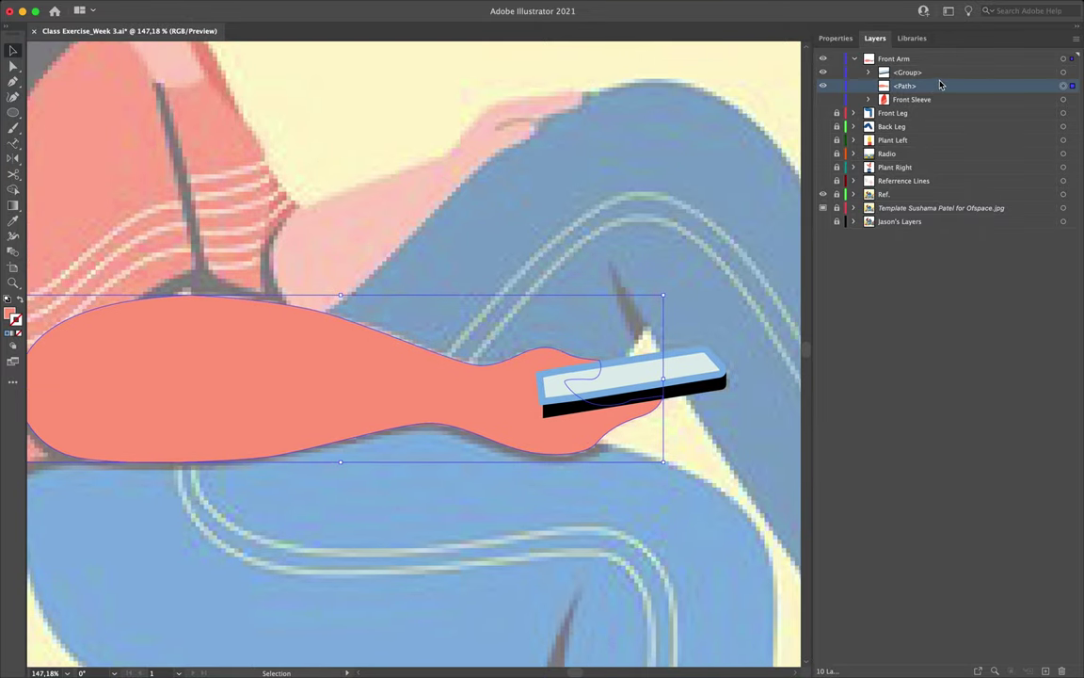
left_click_drag(935, 87, 933, 70)
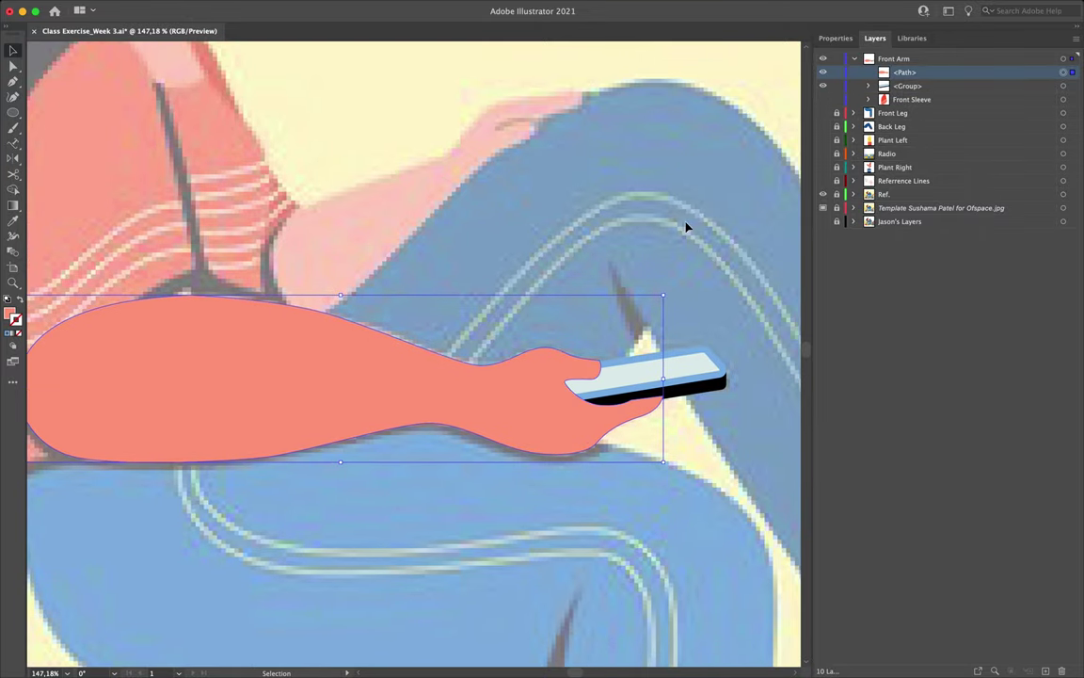
left_click(524, 271)
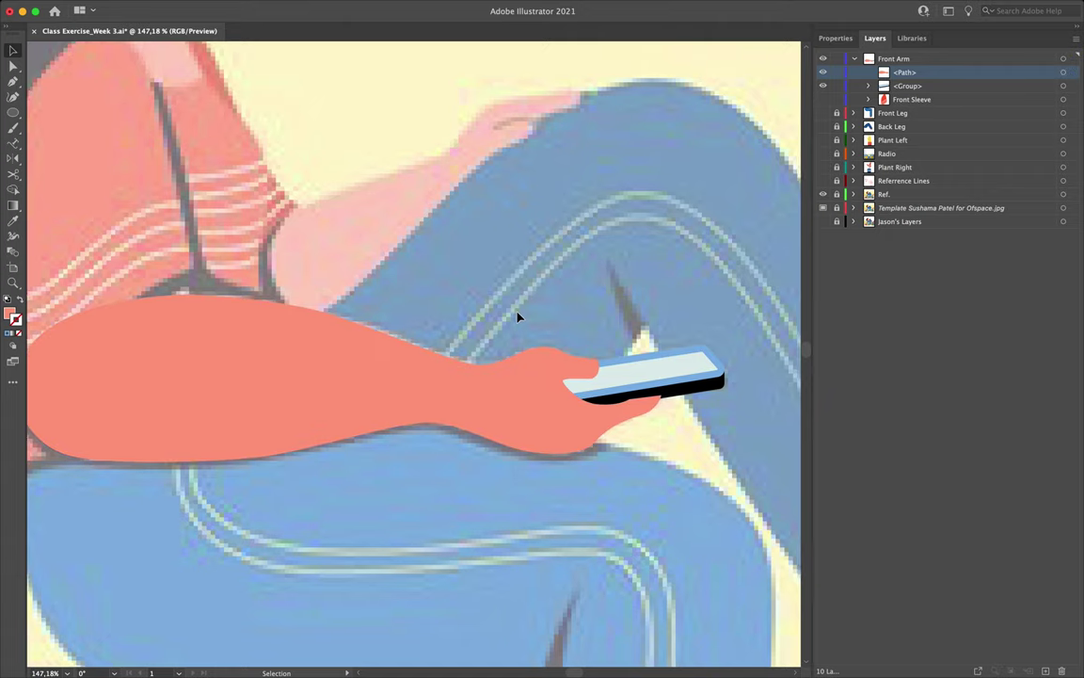
Step: Nudge the phone group slightly upward, keeping its black edge tucked against the hand without a gap
scroll(518, 312, "right", 3)
scroll(517, 313, "down", 1)
scroll(518, 317, "up", 5)
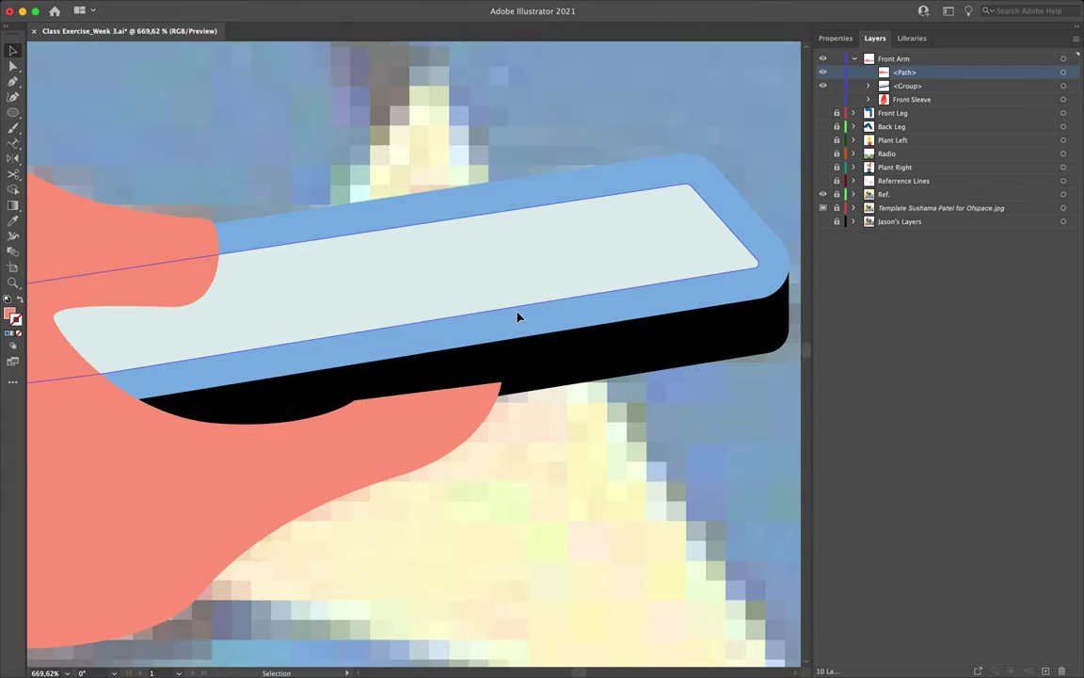
left_click(525, 382)
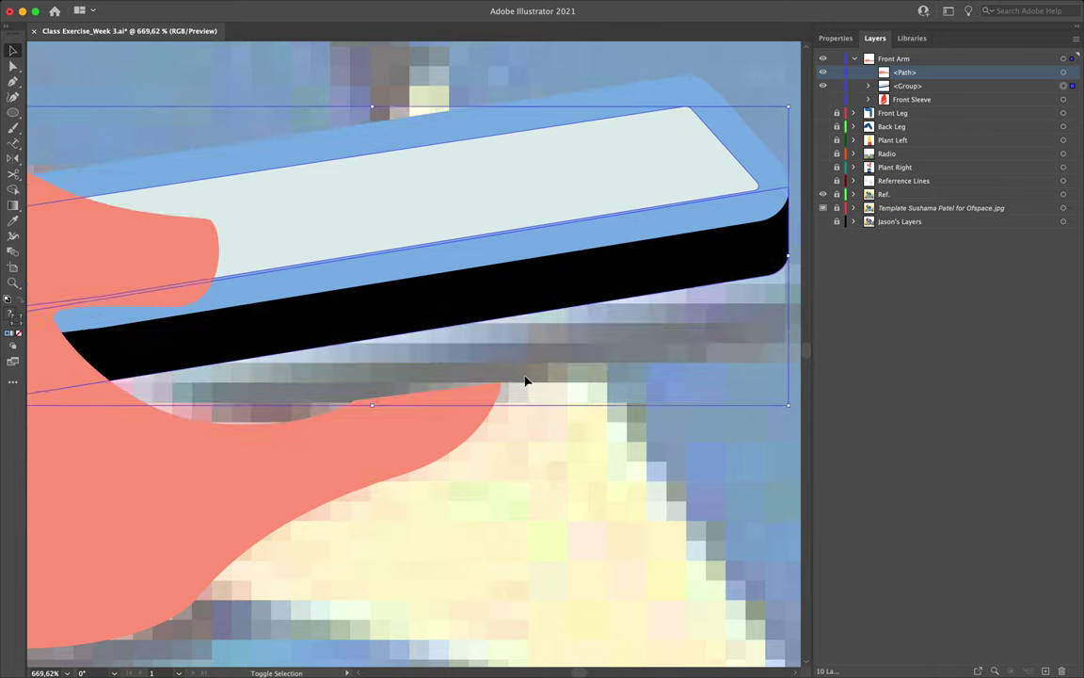
key("Up")
key("Up")
key("Up")
key("Up")
key("Down")
key("Down")
key("Down")
key("Down")
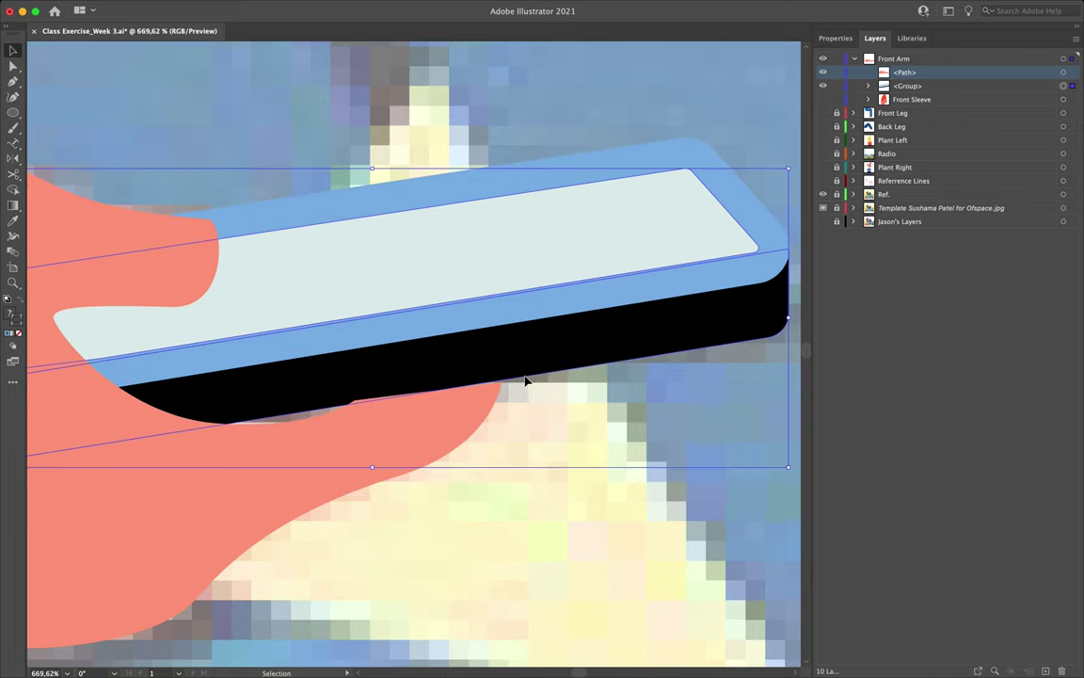
key("Up")
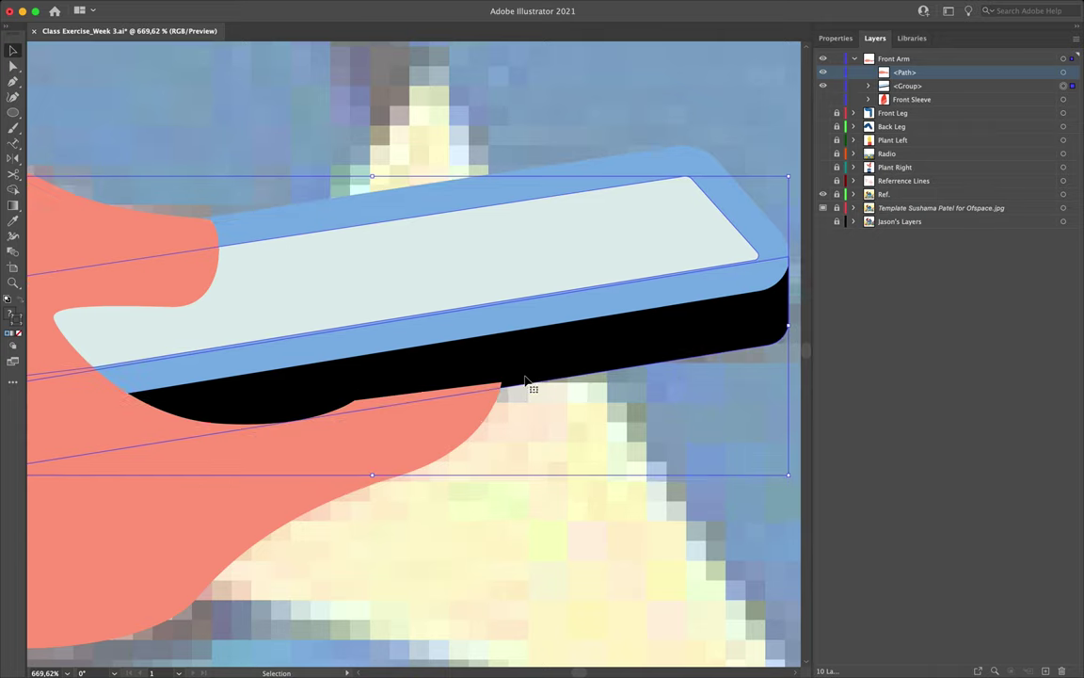
Step: Adjust the lower finger's anchor points to follow the phone's black edge and smooth the inner corner, then deselect
left_click(529, 412)
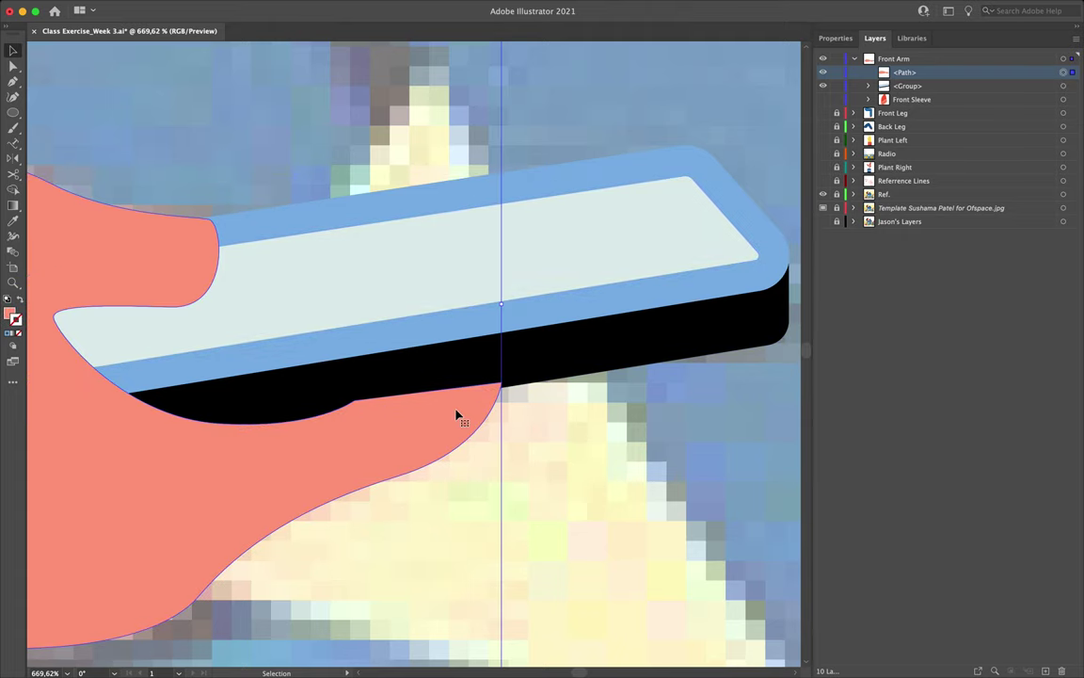
key("a")
mouse_move(353, 405)
left_mouse_down()
mouse_move(353, 429)
mouse_move(354, 402)
left_mouse_up()
left_click_drag(501, 385, 501, 387)
left_click(354, 411)
left_click_drag(354, 415, 288, 426)
left_click(541, 497)
scroll(542, 497, "down", 10)
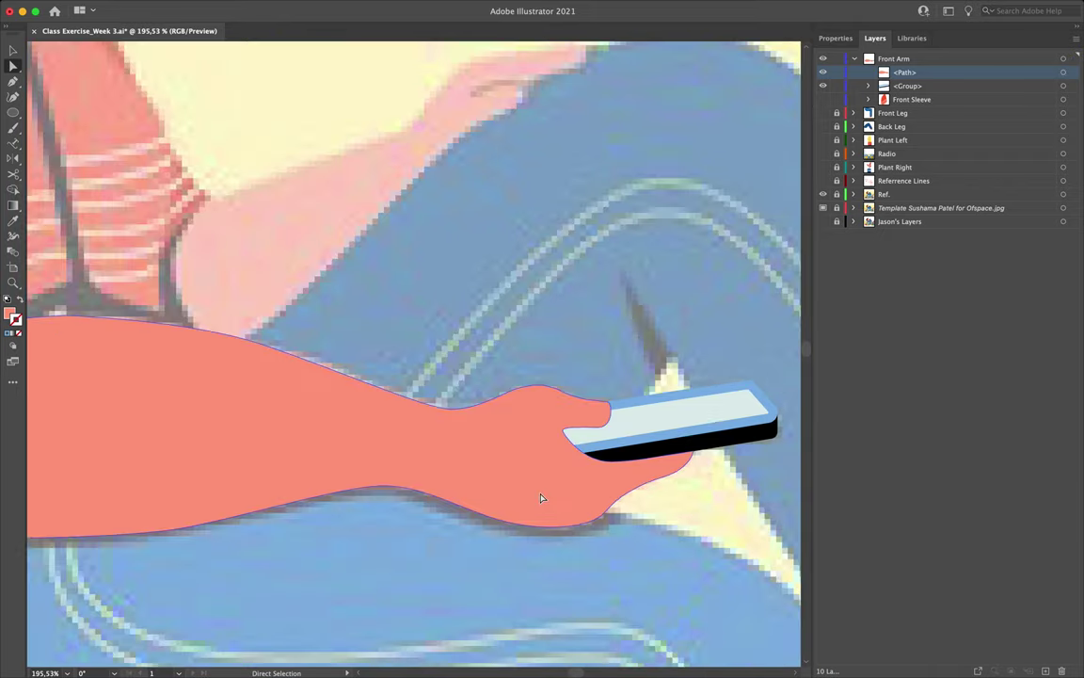
Step: Group the arm with the phone group and name the new group Front Forearm
key("v")
scroll(379, 482, "right", 5)
scroll(379, 483, "down", 2)
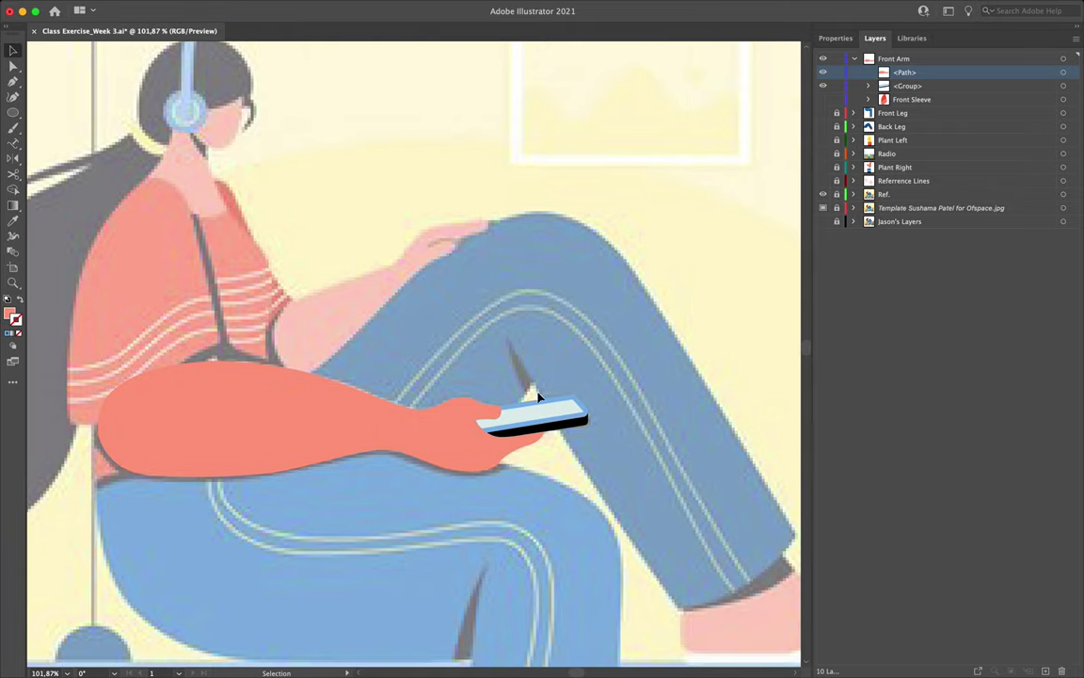
left_click(380, 483)
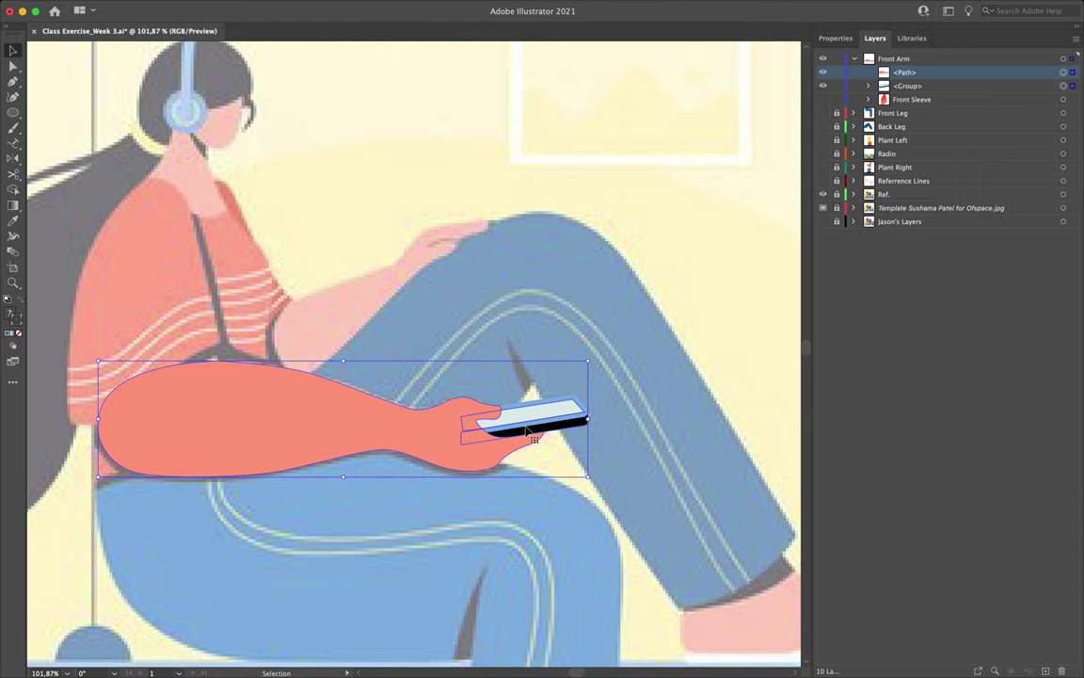
key("super+g")
double_click(909, 72)
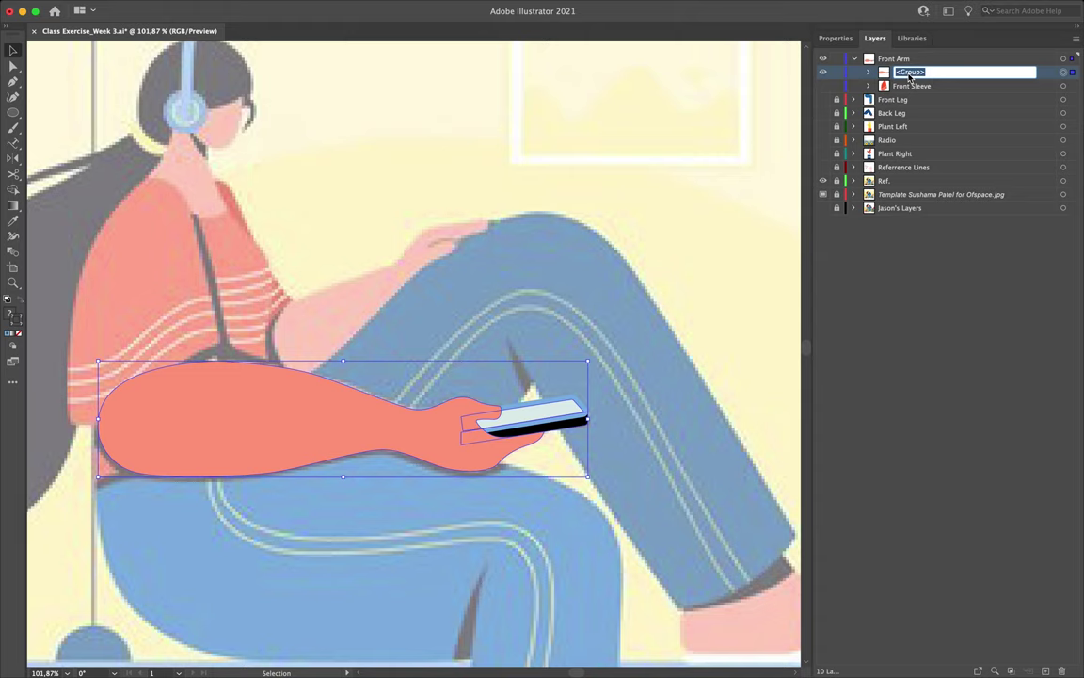
type("Front Forearm")
key("Return")
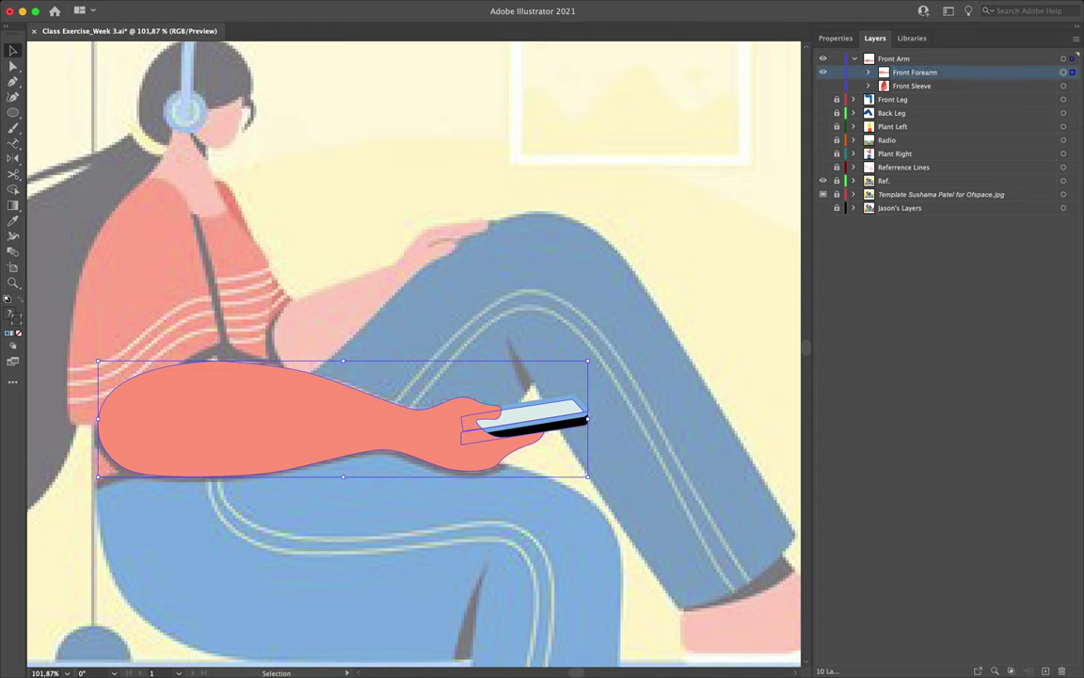
Step: Show the Front Sleeve group, stack it above Front Forearm in the Front Arm layer, and deselect the artwork
left_click(823, 87)
left_click_drag(906, 87, 922, 72)
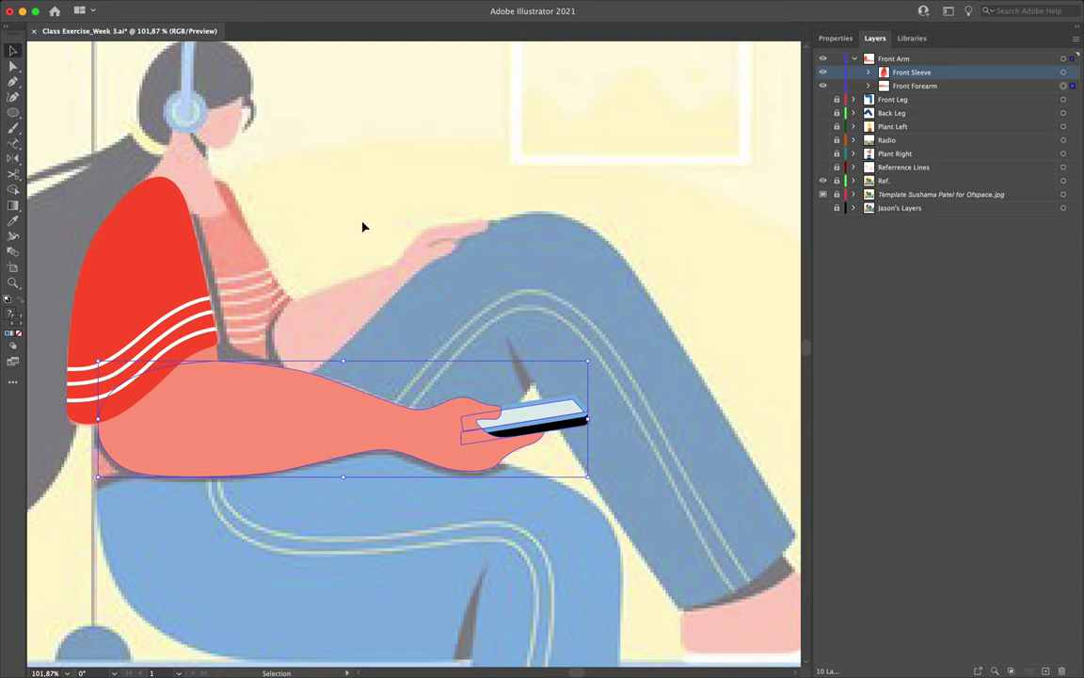
left_click(387, 271)
scroll(387, 271, "left", 5)
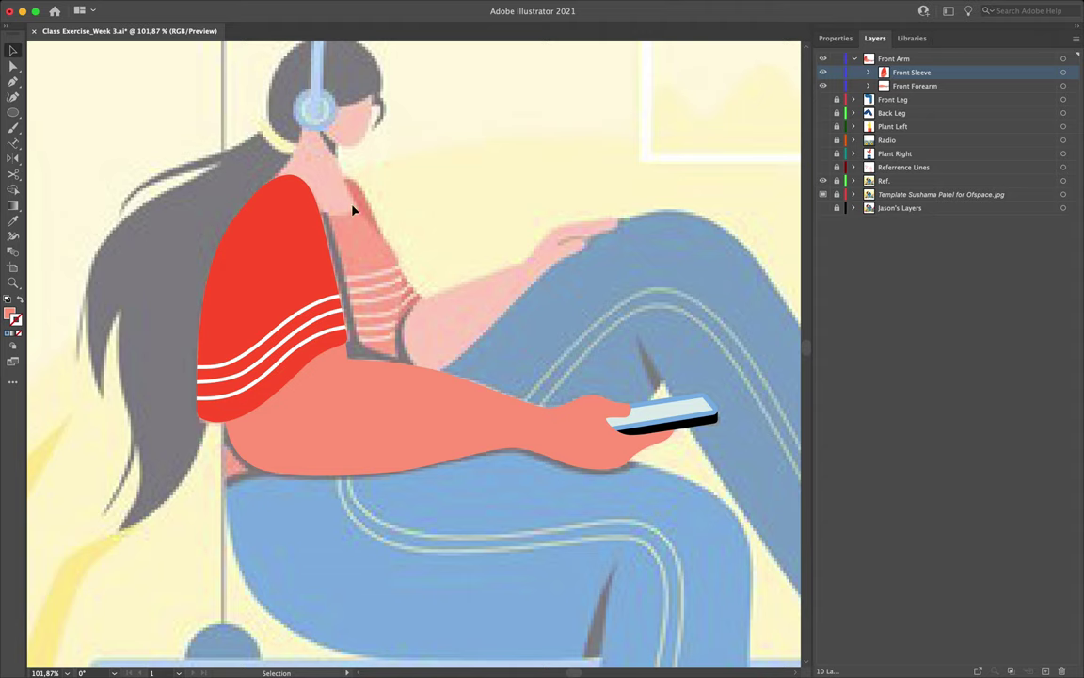
Step: Collapse, lock and hide the Front Arm layer, and create a new layer named Back Arm
left_click(853, 60)
left_click(823, 60)
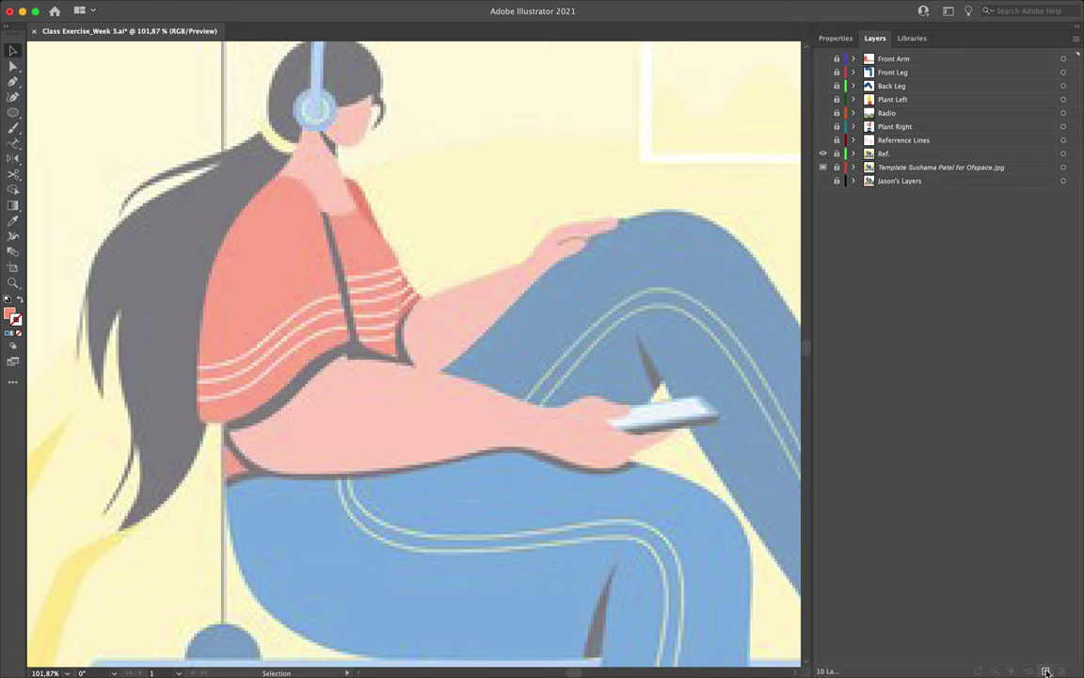
key("super+l")
double_click(892, 58)
type("Back Arm")
key("Return")
Step: Trace the outline of the back arm and the hand resting on the knee as a closed Pen path
scroll(406, 230, "up", 5)
key("p")
left_click(260, 349)
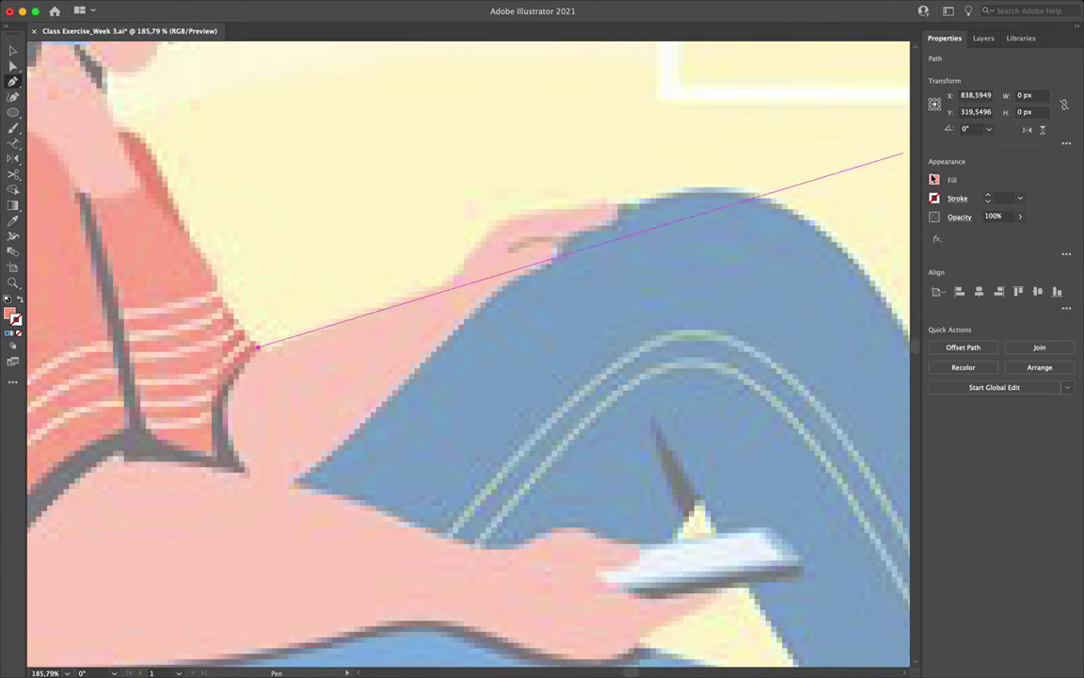
left_click_drag(240, 466, 342, 471)
left_click_drag(551, 256, 585, 200)
left_click(614, 222)
left_click_drag(508, 217, 494, 231)
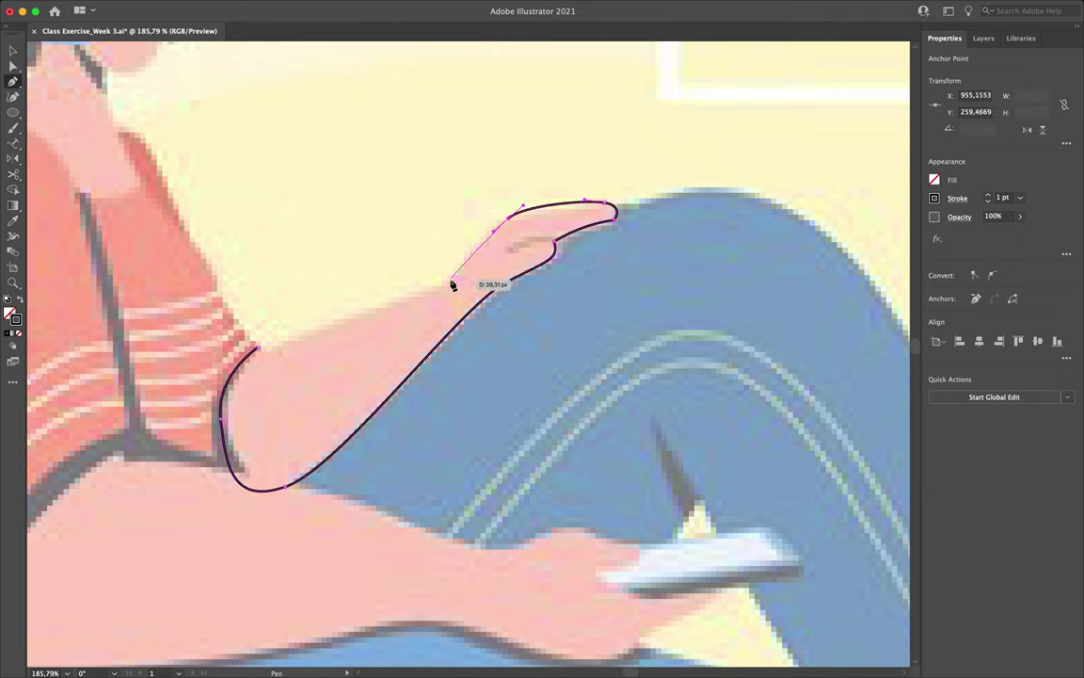
left_click_drag(461, 271, 450, 295)
left_click_drag(265, 350, 286, 352)
Step: Refine the fingertip's anchor points and round its corner, fill the arm shape coral without a stroke, and move it above the reference arm
scroll(286, 352, "up", 3)
scroll(286, 352, "down", 3)
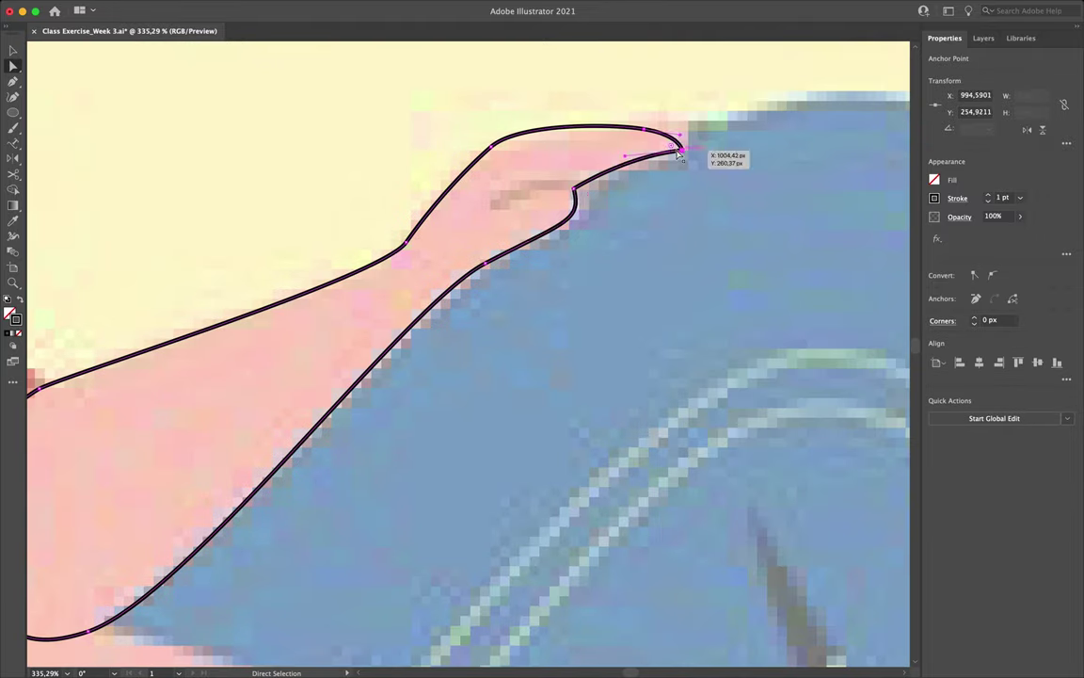
scroll(545, 288, "down", 3)
scroll(414, 303, "up", 2)
left_click(414, 303)
left_click_drag(415, 303, 400, 250)
left_click(445, 334)
scroll(445, 334, "up", 3)
Step: Draw the curved finger crease on the reference hand with a 1 pt black stroke and no fill
key("p")
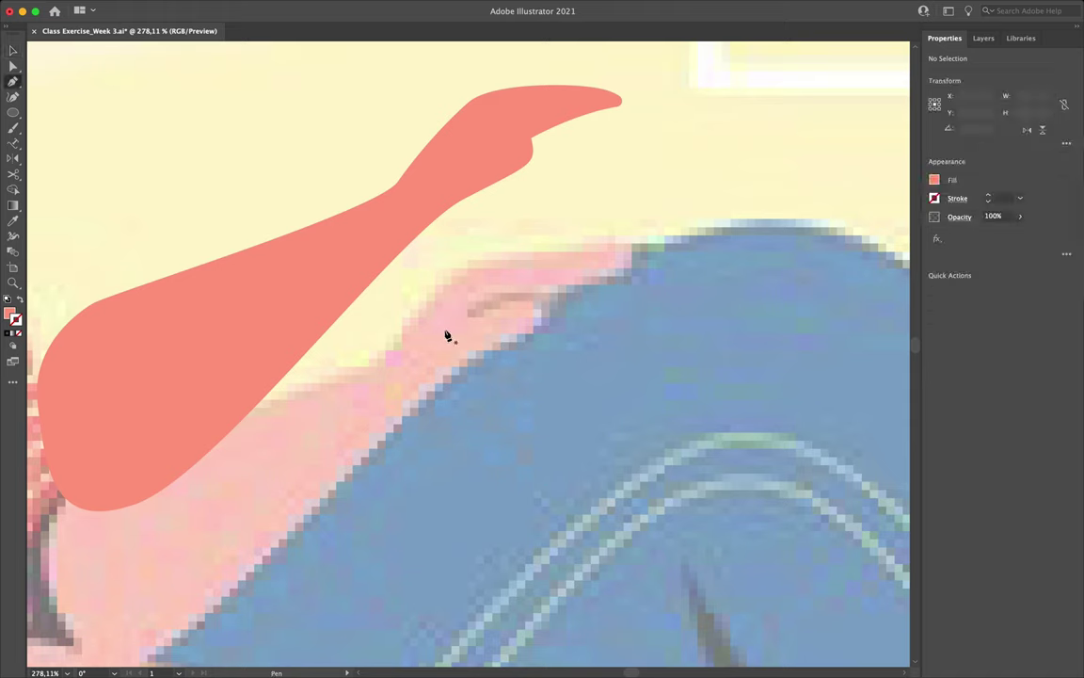
left_click(935, 180)
left_click(793, 226)
left_click(934, 198)
left_click(934, 198)
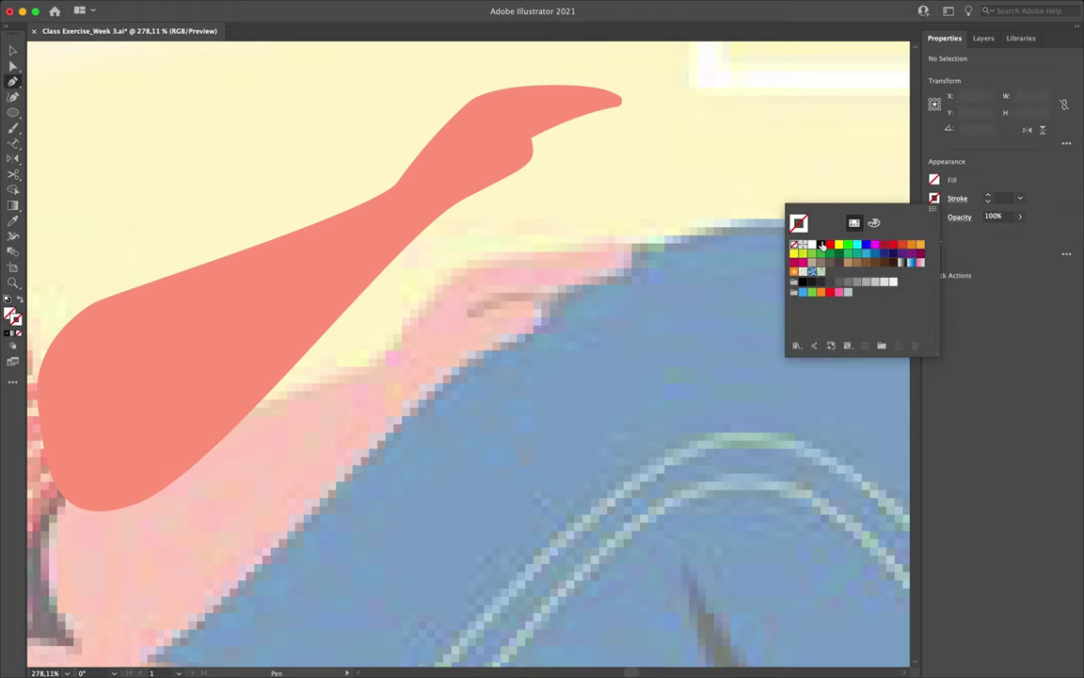
left_click(821, 245)
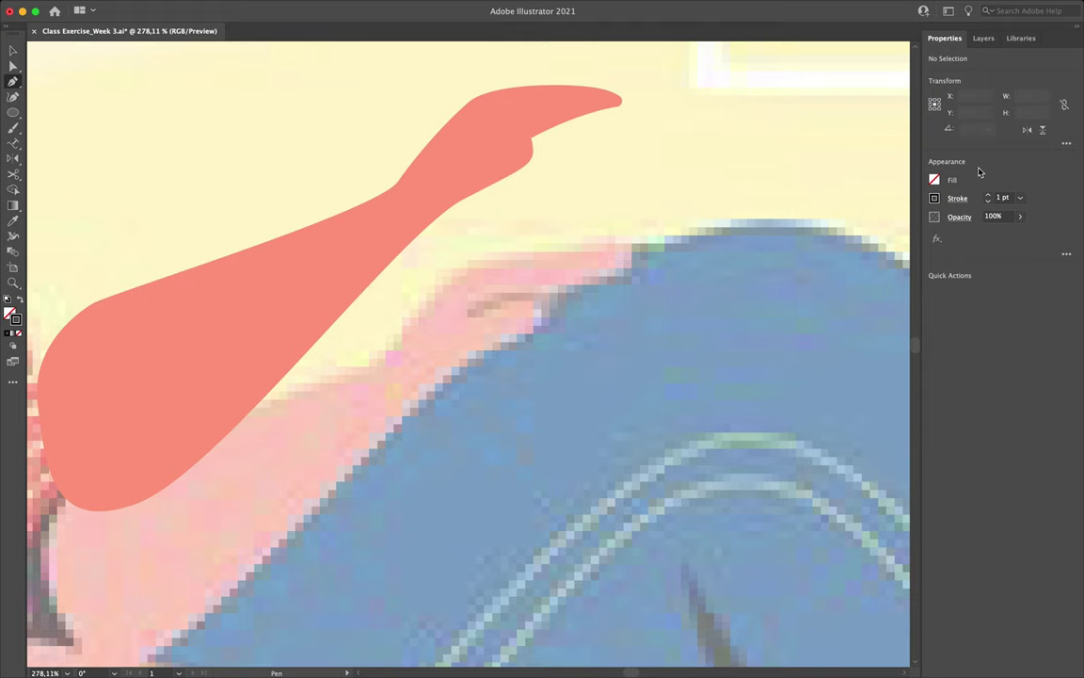
left_click(470, 313)
left_click_drag(541, 299, 583, 308)
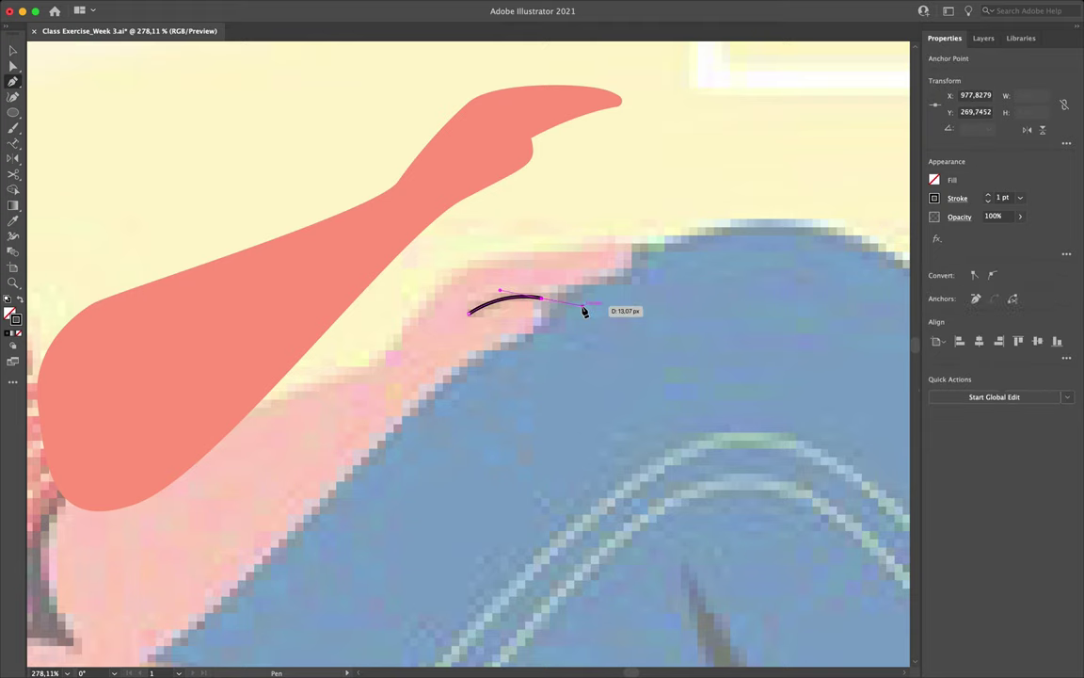
key("v")
left_click(500, 357)
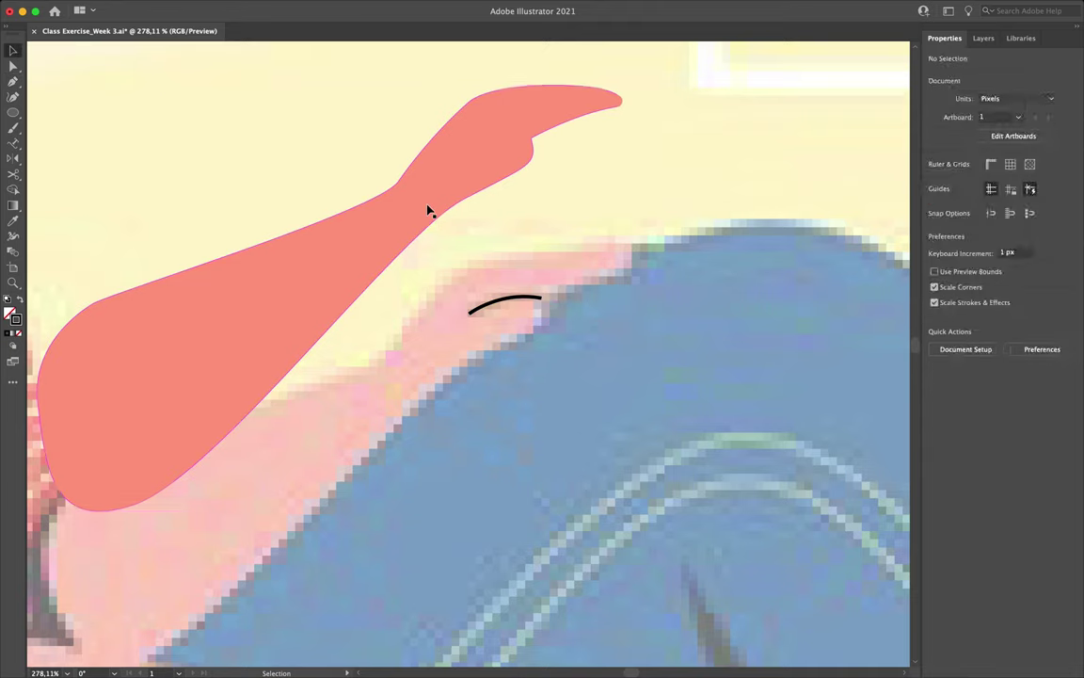
Step: Move the coral back arm shape down over the reference arm, beneath the crease line
left_click(437, 213)
left_click_drag(440, 174, 454, 342)
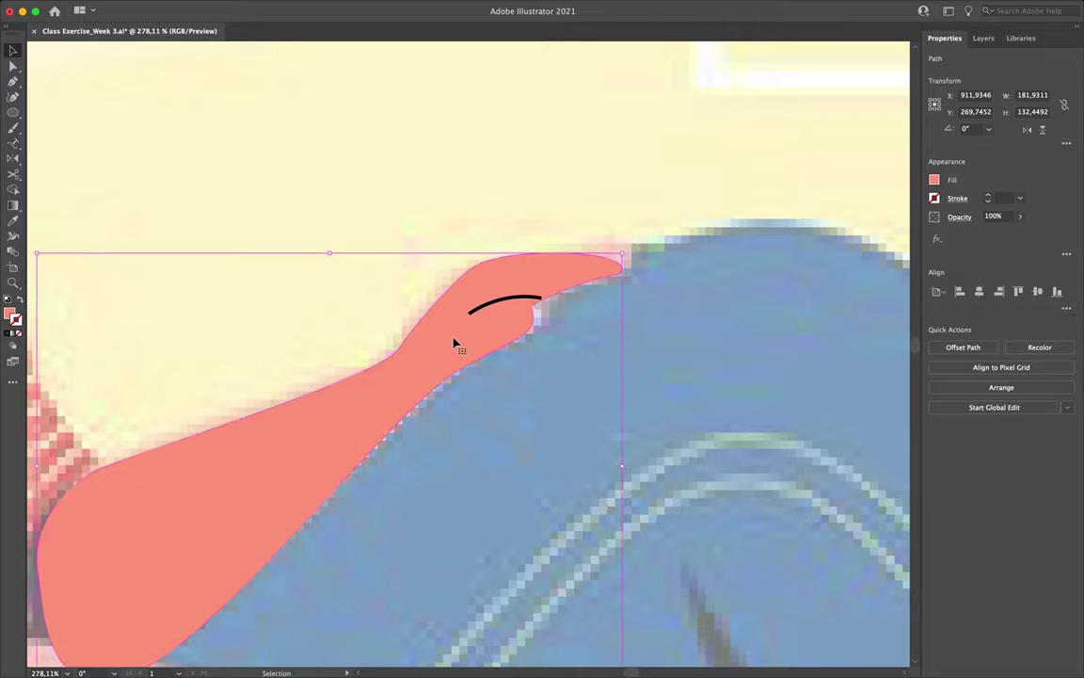
scroll(453, 344, "up", 3)
scroll(454, 343, "up", 3)
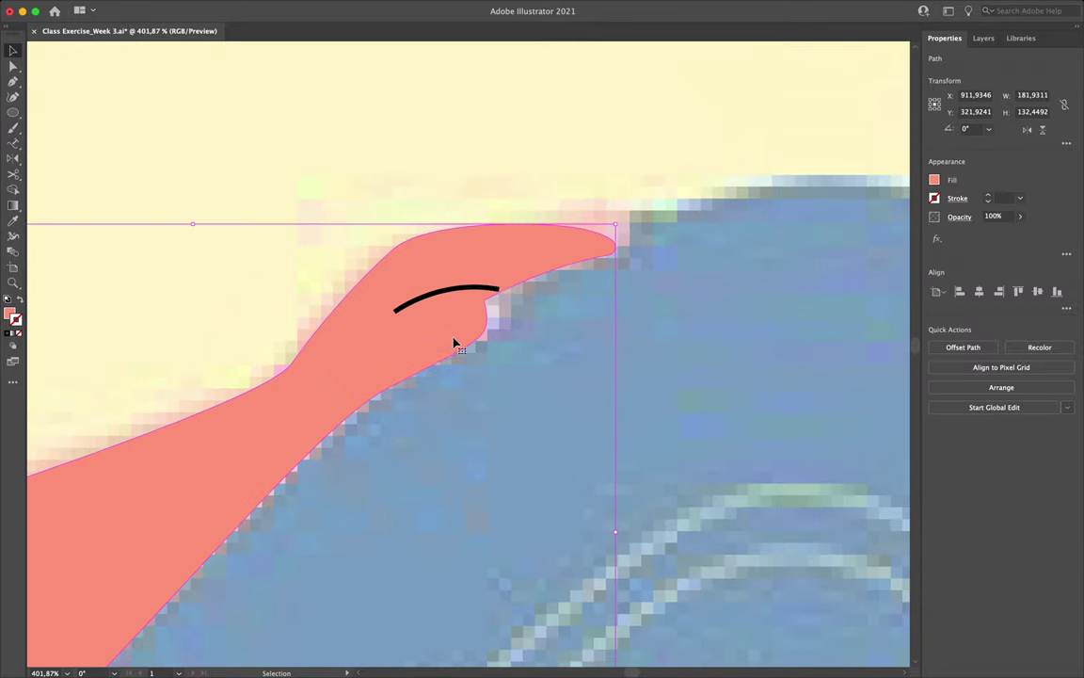
Step: Reshape the crease line so it curves from inside the hand through the notch between the fingers
left_click(484, 294)
key("a")
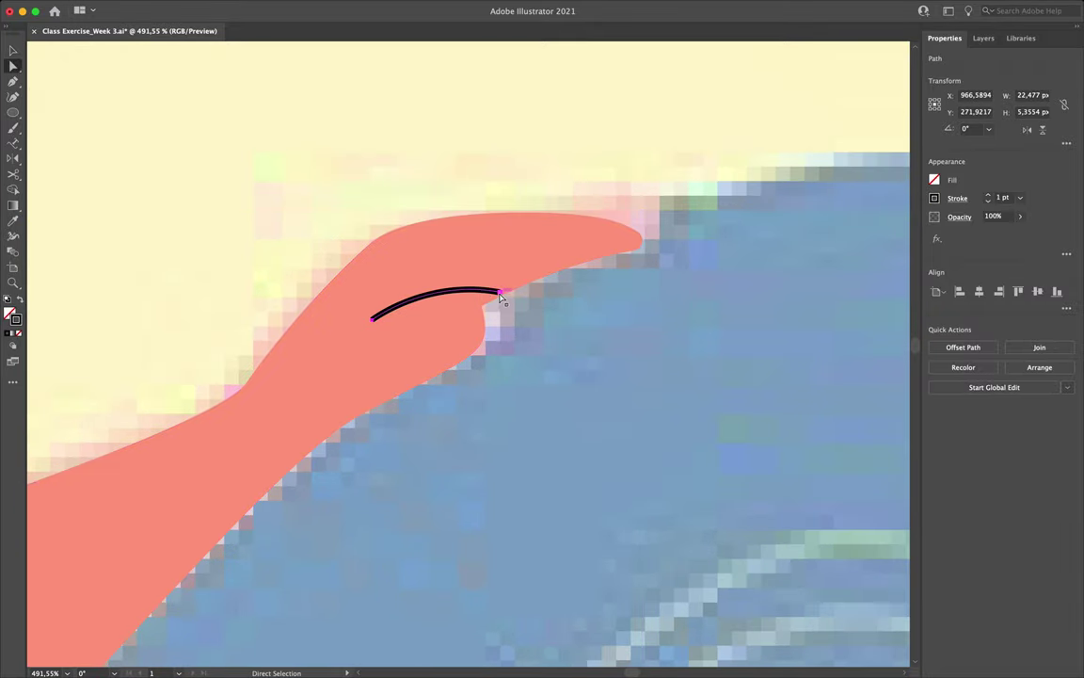
left_click(490, 292)
left_click_drag(491, 292, 497, 315)
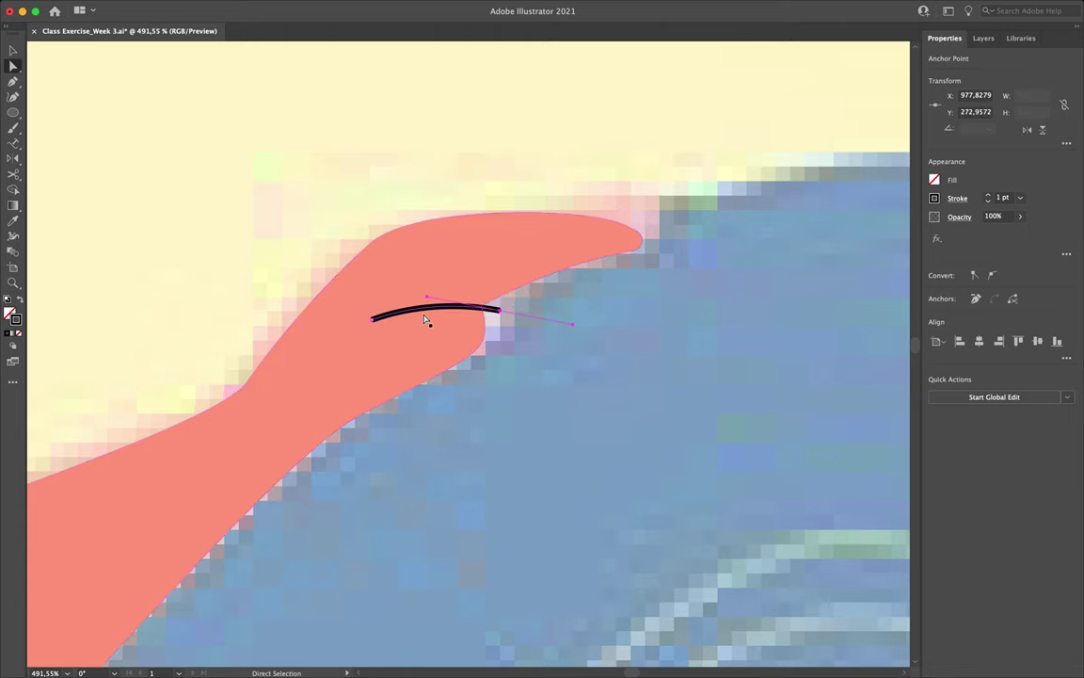
mouse_move(427, 297)
left_mouse_down()
mouse_move(402, 302)
mouse_move(406, 324)
mouse_move(421, 291)
left_mouse_up()
left_click_drag(377, 322, 387, 329)
left_click(499, 391)
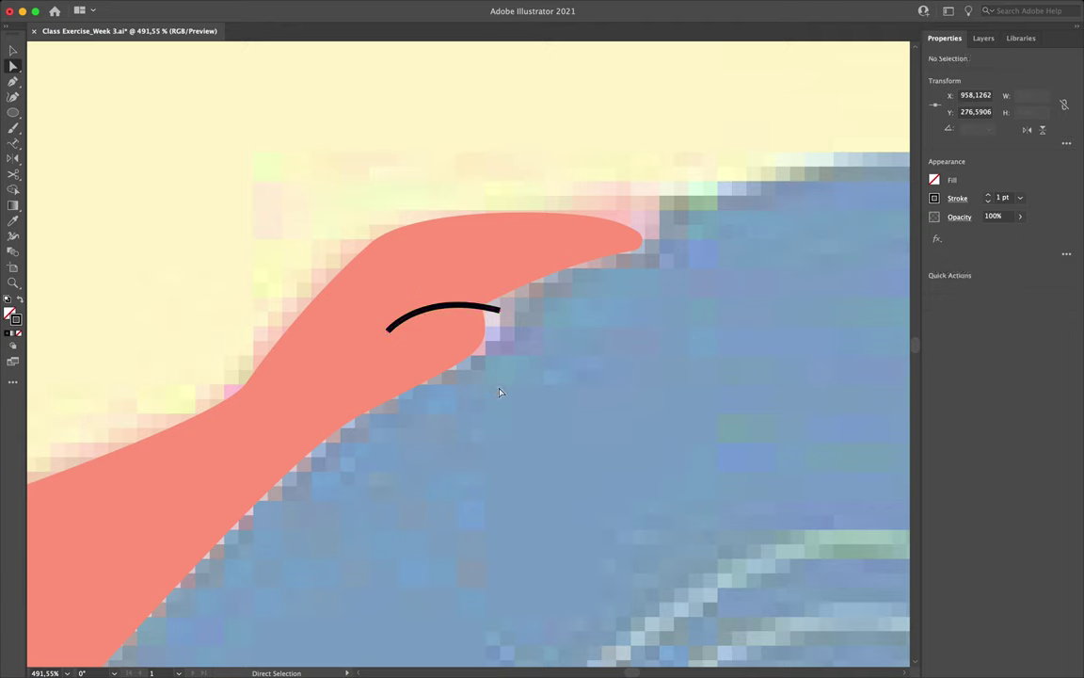
Step: Give the finger crease stroke round caps and deselect it
key("v")
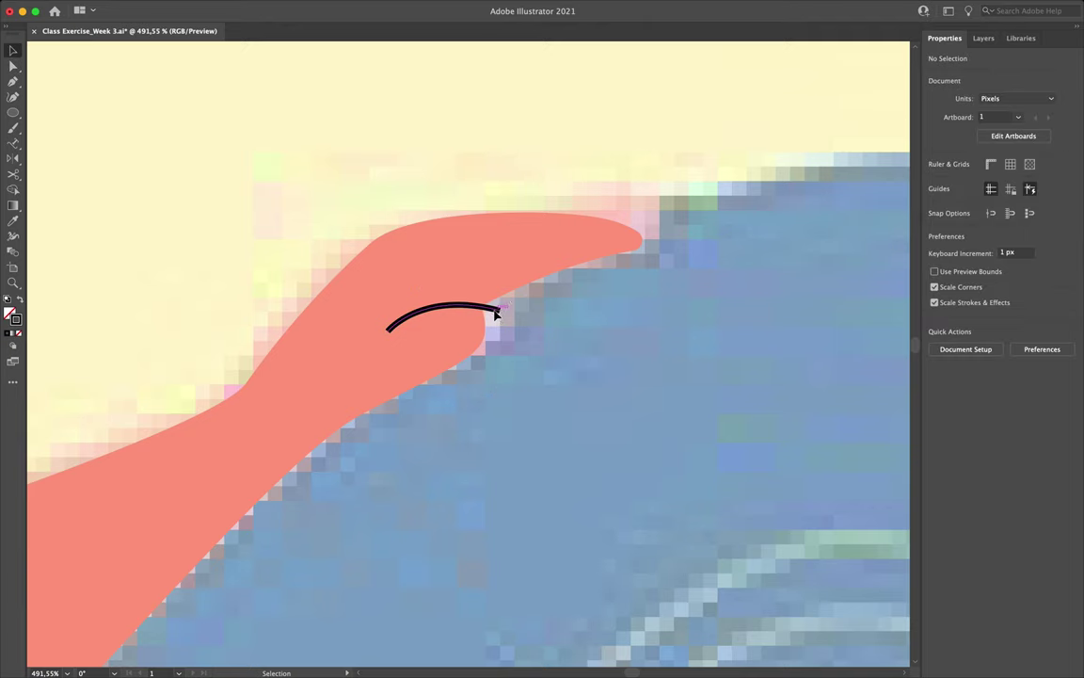
left_click(462, 315)
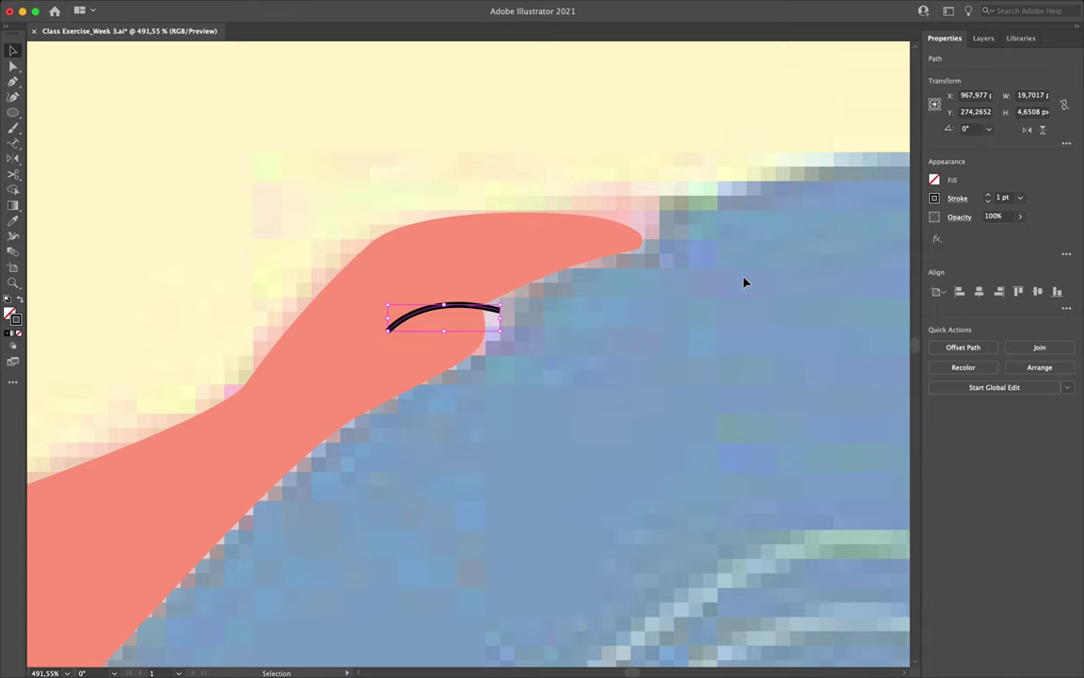
left_click(957, 199)
left_click(887, 233)
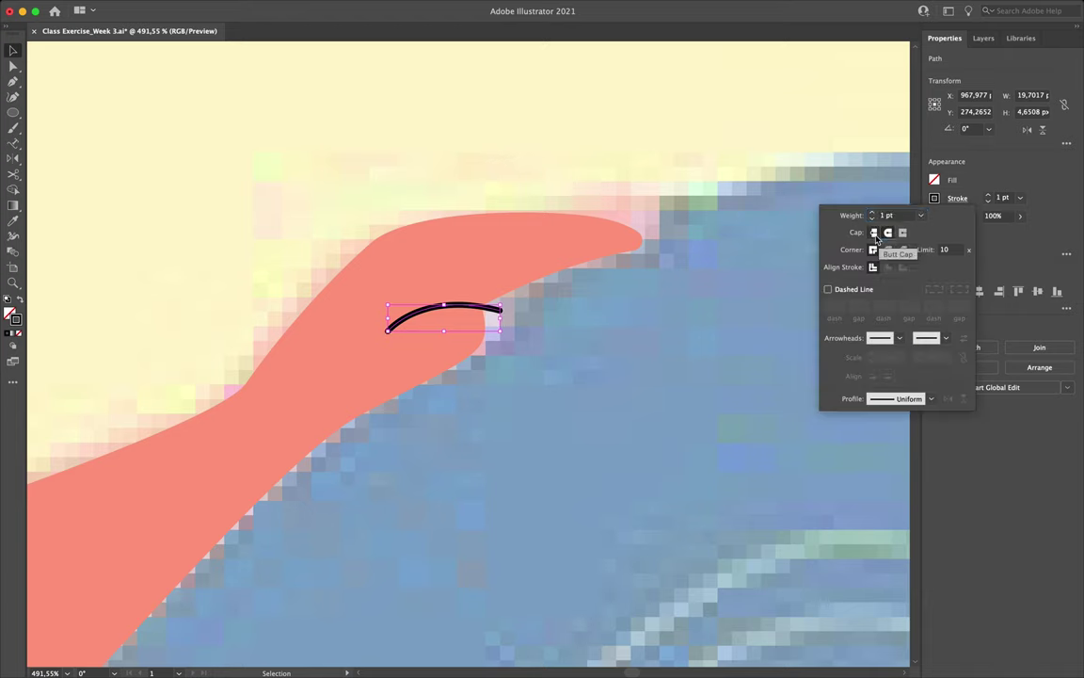
left_click(505, 353)
scroll(385, 337, "down", 5)
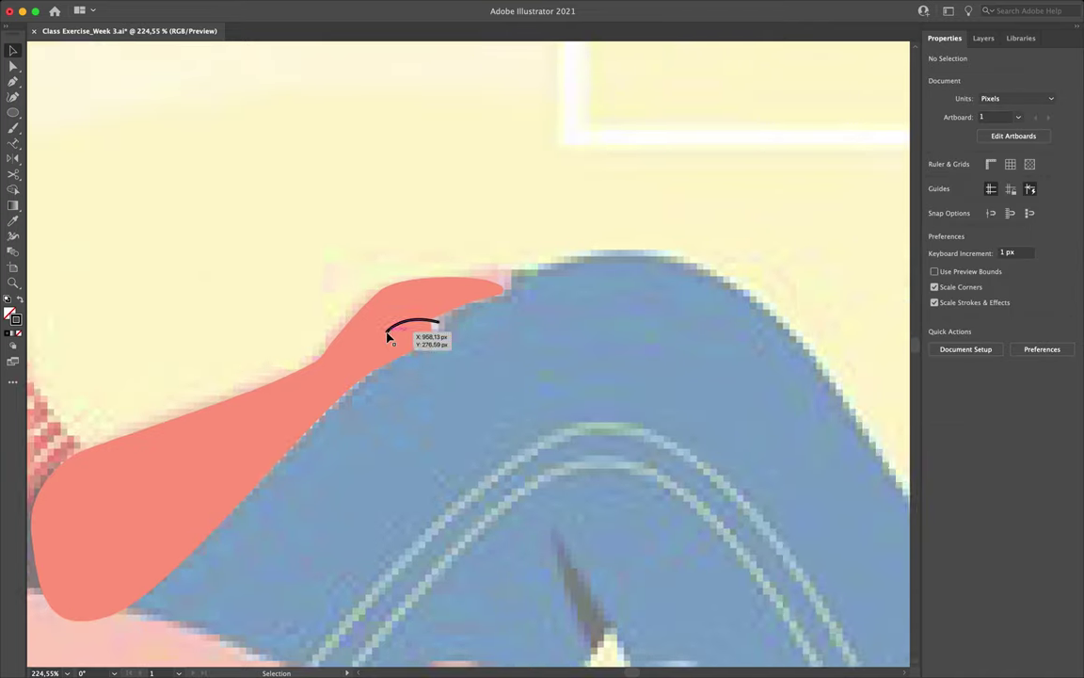
Step: Duplicate the coral back arm shape and place the copy directly above the original
scroll(386, 337, "left", 3)
scroll(386, 337, "up", 3)
scroll(385, 337, "right", 2)
left_click(395, 416)
left_click_drag(389, 433, 374, 182)
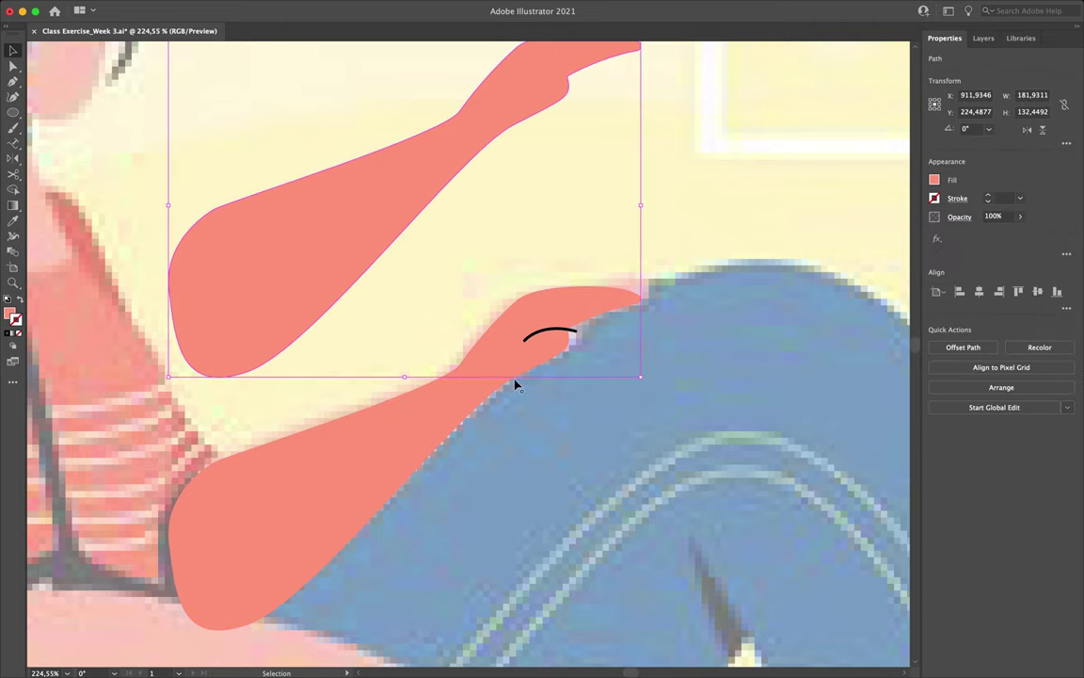
Step: Group the original back arm with its crease line, and stack the arm copy above that group in the Back Arm layer
left_click(546, 317)
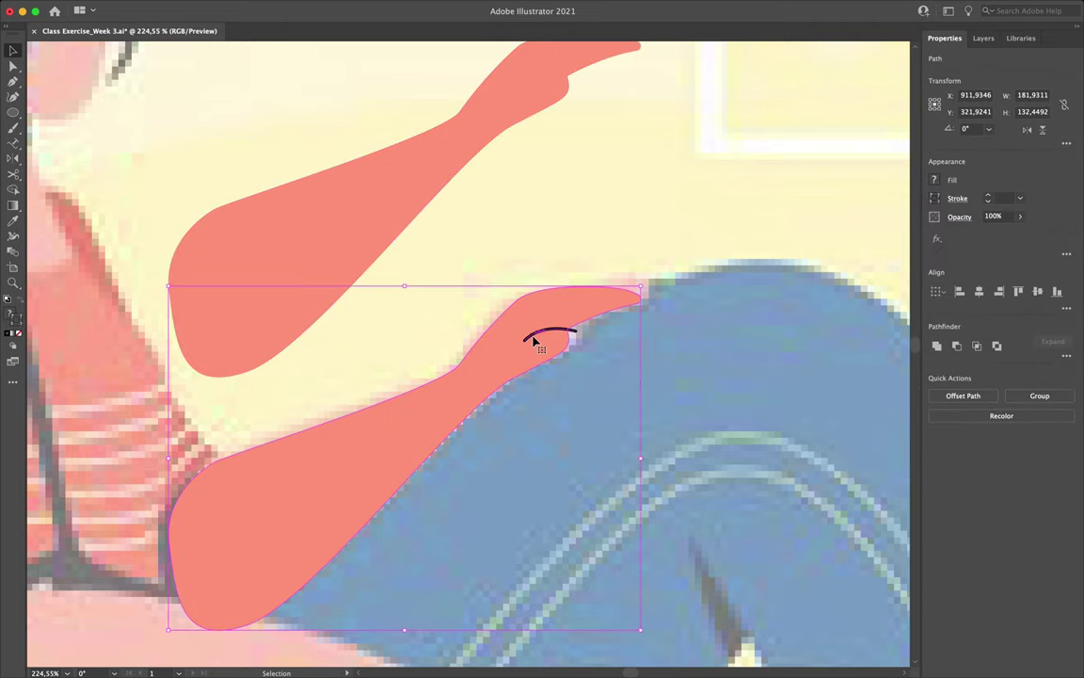
key("ctrl+g")
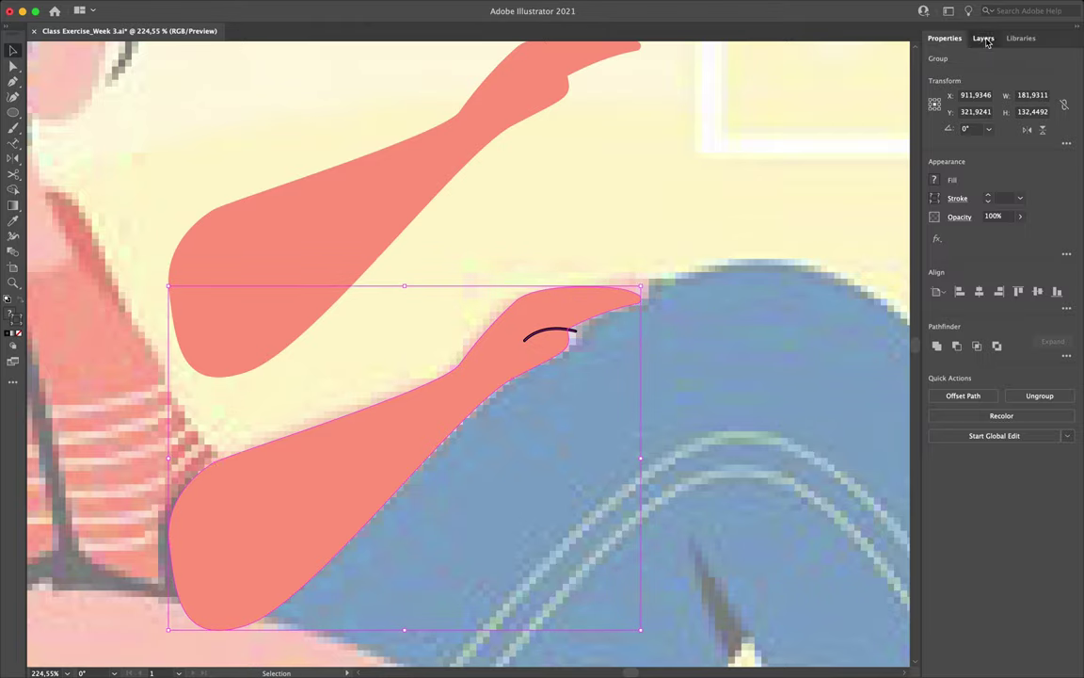
left_click(983, 38)
left_click(853, 58)
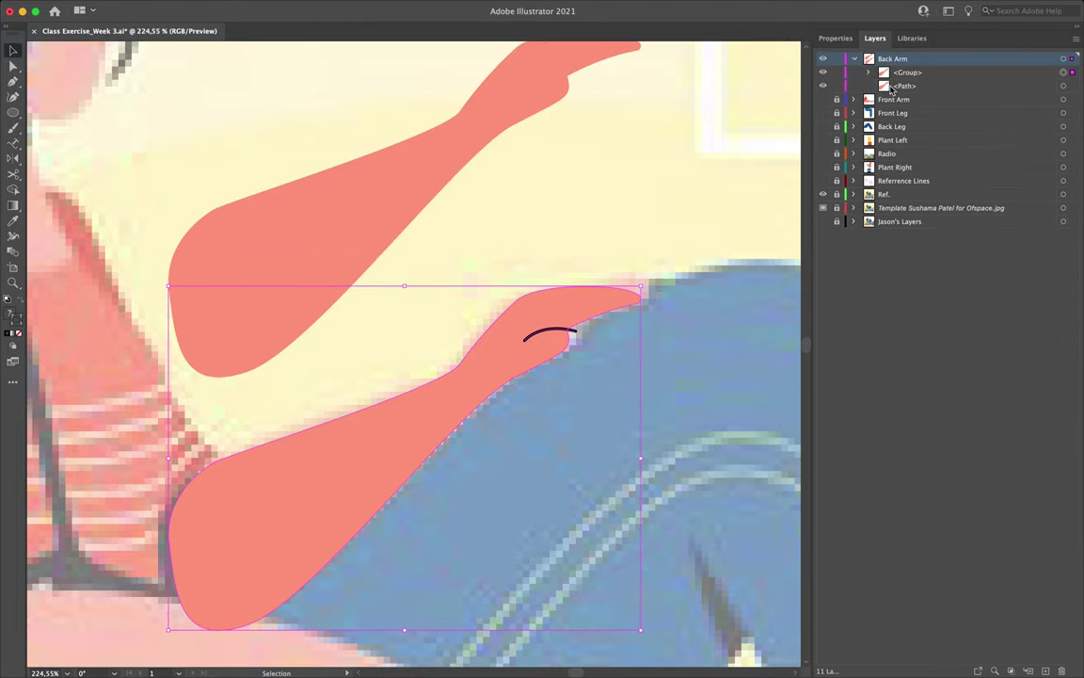
left_click(908, 85)
left_click_drag(917, 87, 905, 71)
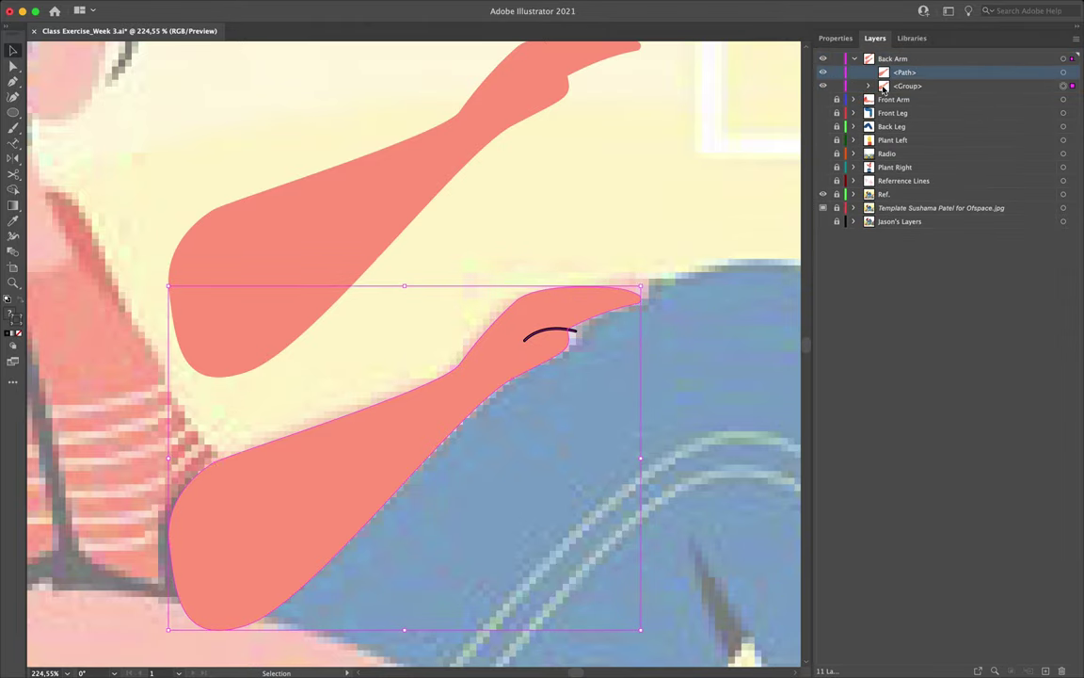
Step: Align the arm copy exactly over the grouped arm and use it as a clipping mask to trim the crease, then deselect
left_click(517, 100)
left_click_drag(517, 100, 517, 343)
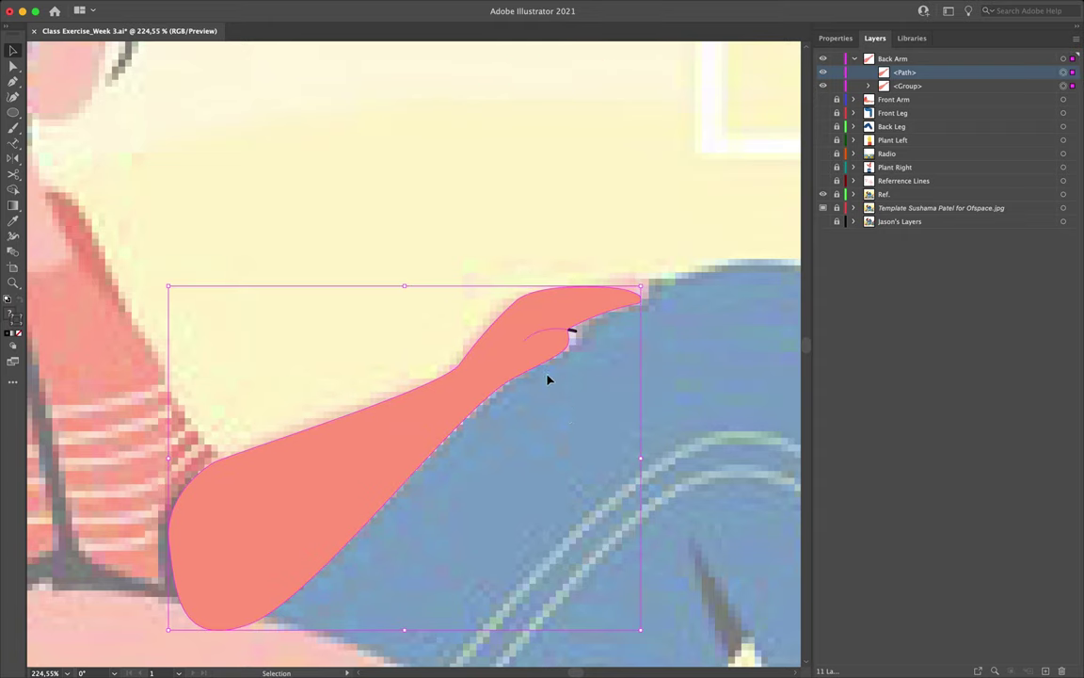
right_click(530, 355)
mouse_move(553, 426)
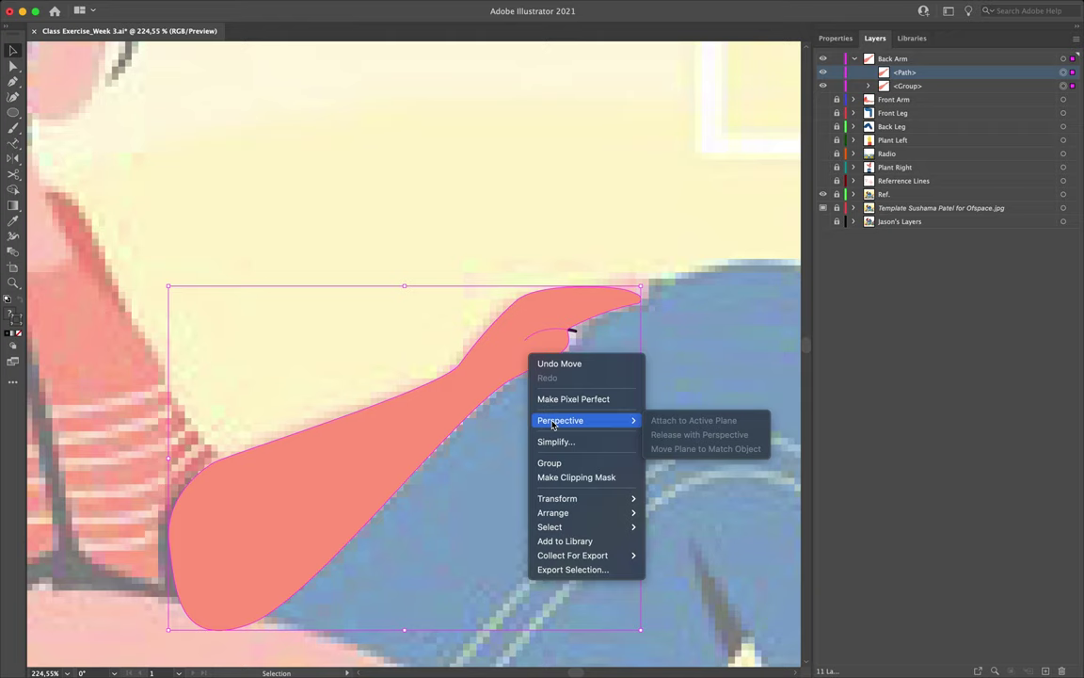
left_click(566, 481)
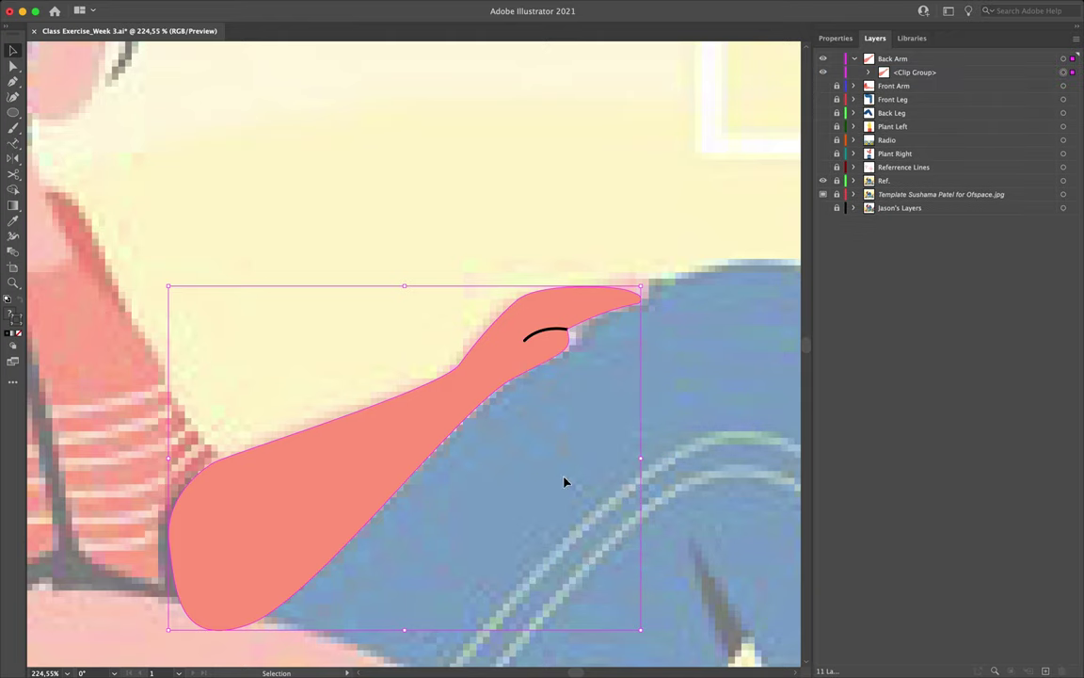
left_click(661, 227)
Step: Rename the back arm's clip group Front Forearm and hide it
double_click(915, 72)
type("Front")
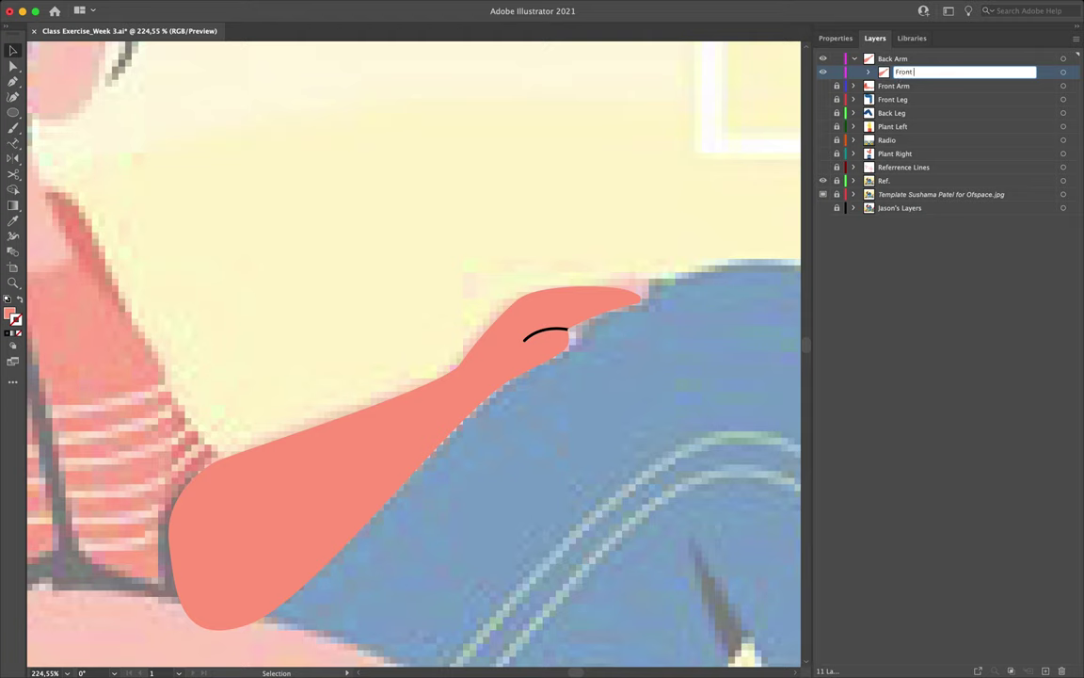
type(" Forearm")
key("Return")
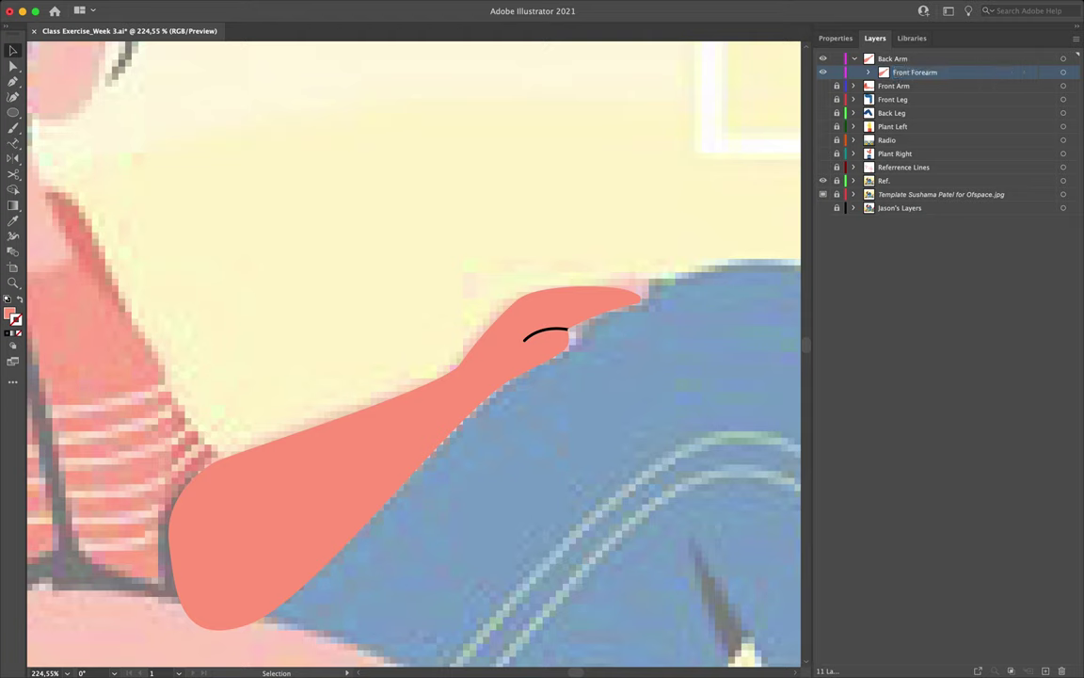
left_click(823, 71)
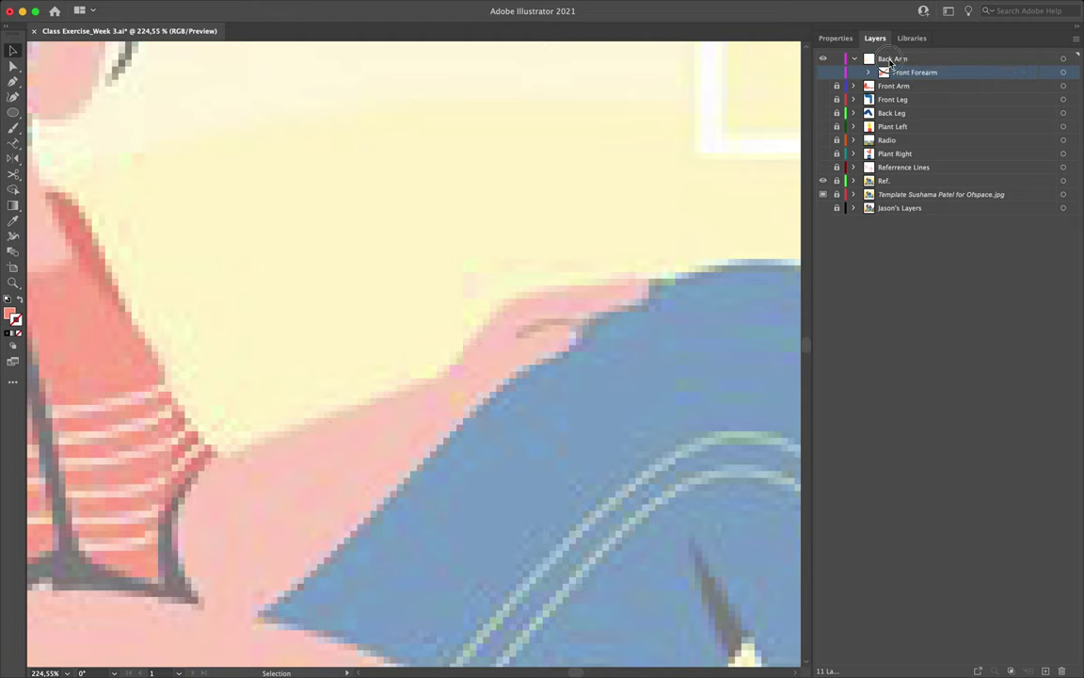
Step: Target the Back Arm layer and set up the Pen tool with no fill and a 1 pt dark stroke
left_click(866, 59)
scroll(446, 222, "up", 5)
scroll(446, 222, "left", 5)
key("p")
left_click(836, 41)
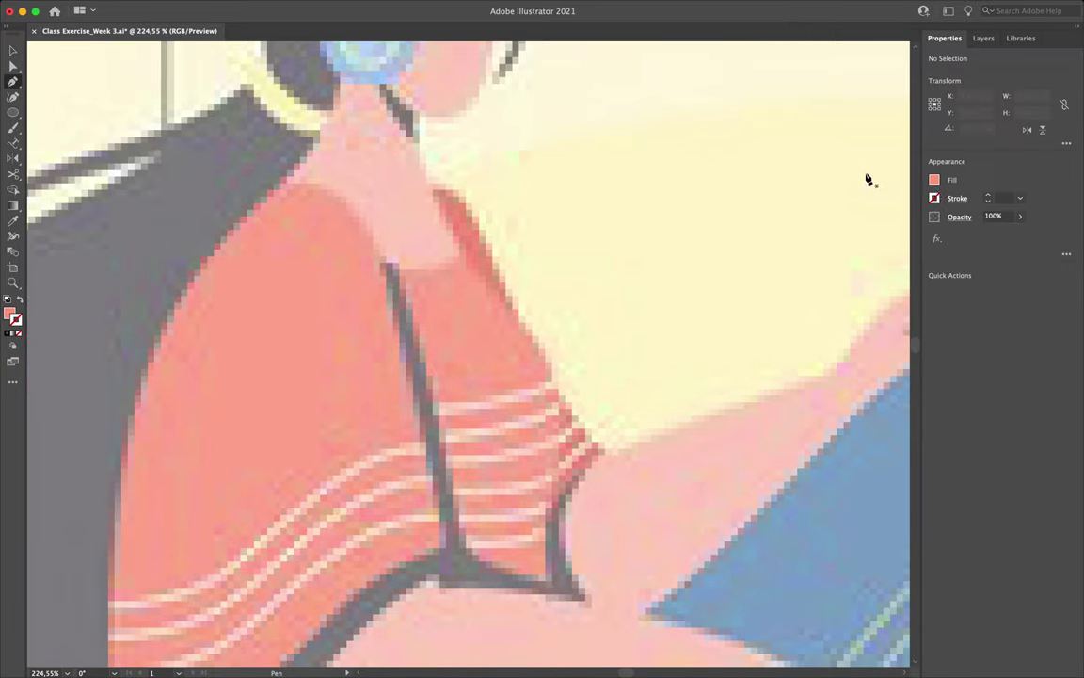
left_click(934, 180)
left_click(794, 227)
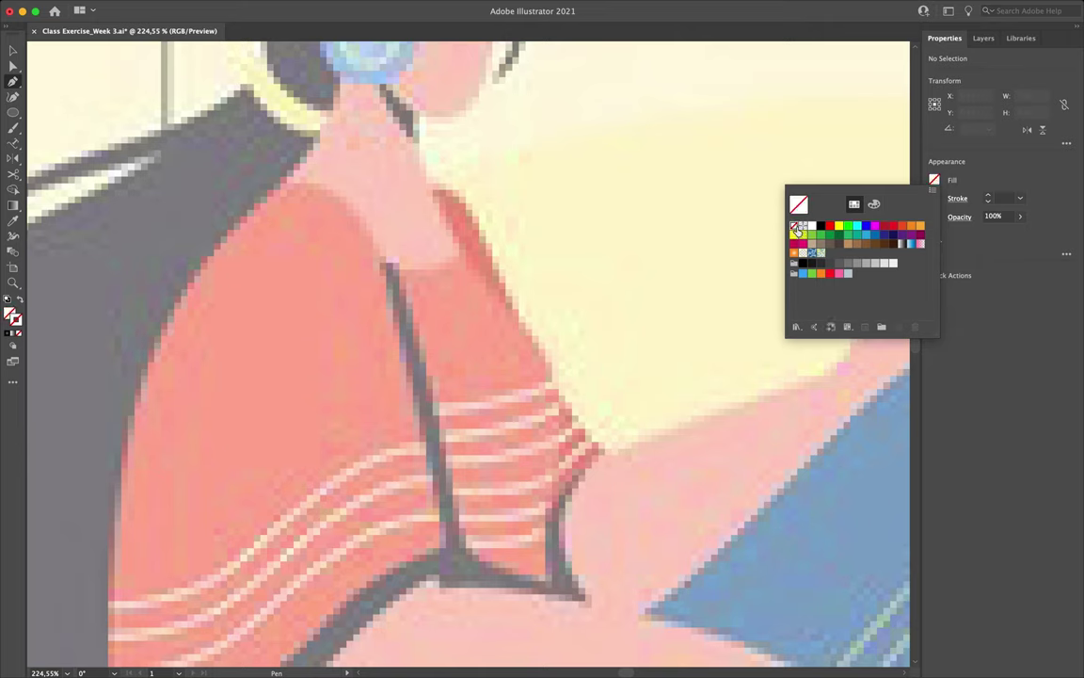
left_click(935, 199)
left_click(821, 244)
left_click(978, 178)
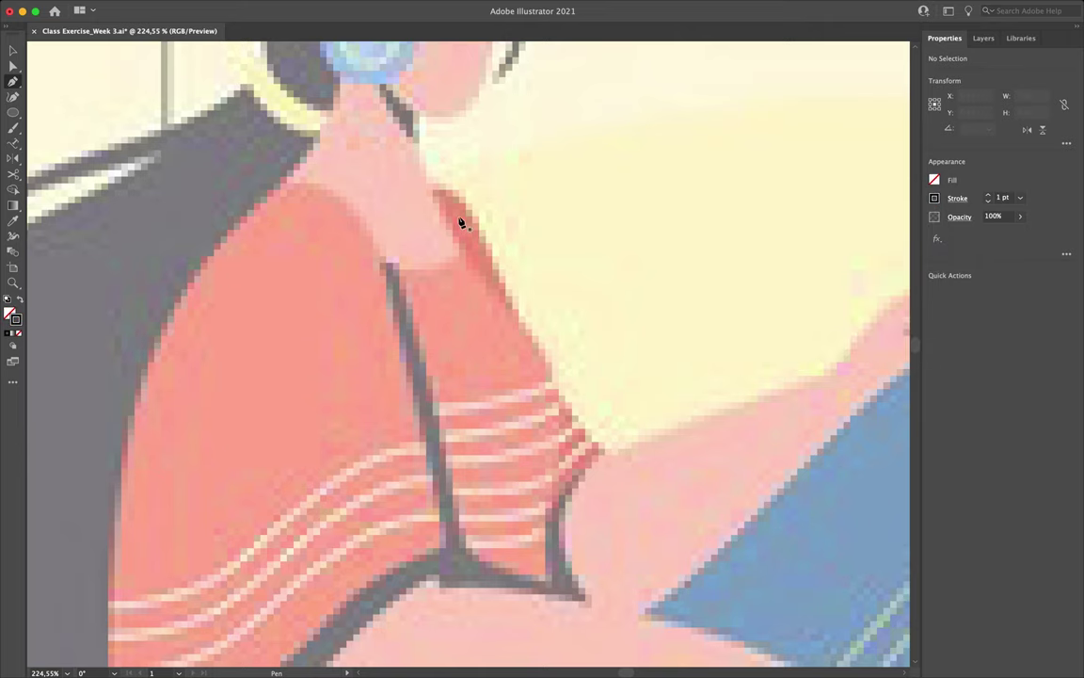
Step: Trace the back sleeve as a closed outline from the shoulder to the elbow and fill it with dark red without a stroke
left_click(416, 195)
left_click_drag(466, 207, 663, 531)
left_click_drag(485, 534, 584, 538)
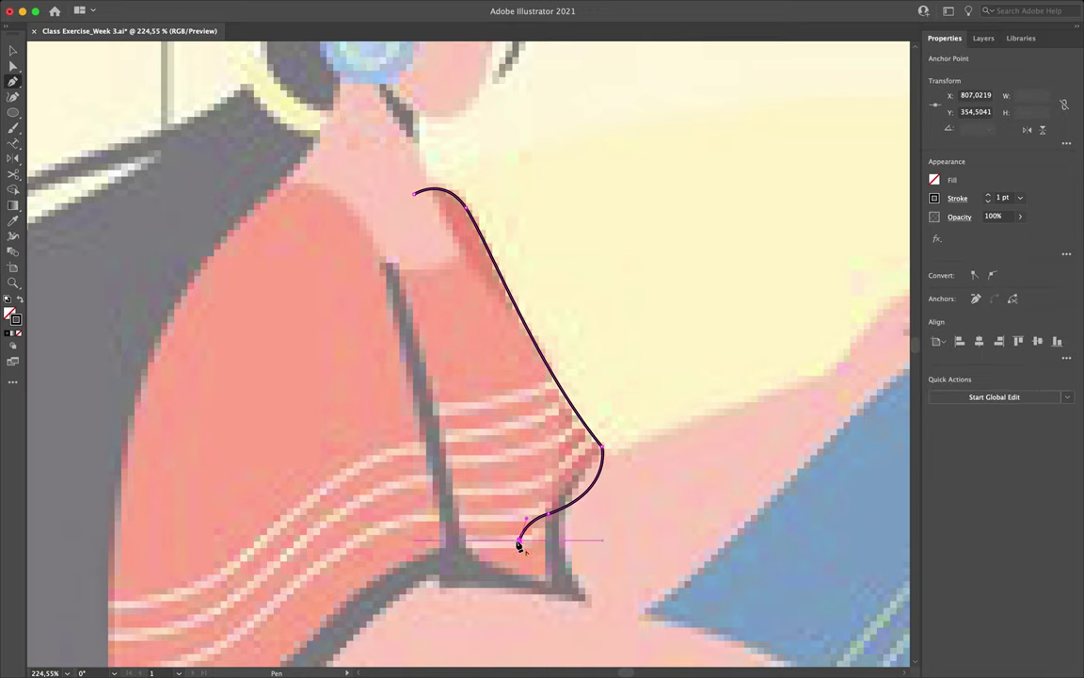
scroll(399, 133, "up", 5)
scroll(436, 285, "down", 4)
left_click(423, 240)
key("v")
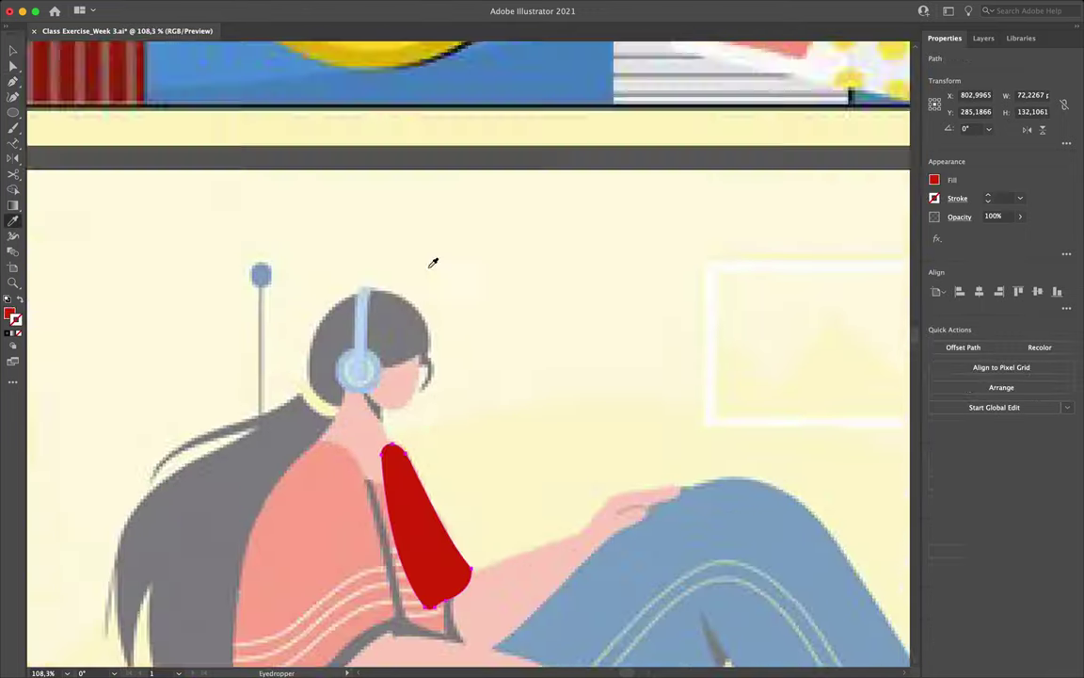
Step: Draw three curved white stripes across the lower end of the dark red back sleeve, following the reference, and deselect
scroll(431, 262, "up", 5)
left_click(339, 288)
scroll(505, 442, "right", 3)
key("p")
left_click(933, 198)
left_click(830, 234)
left_click_drag(610, 330, 504, 414)
left_click_drag(595, 306, 527, 387)
key("v")
left_click_drag(351, 274, 532, 272)
scroll(532, 273, "up", 3)
key("a")
key("ctrl+shift+a")
Step: Align a copy of the sleeve shape over the grouped sleeve and stripes, and use it as a clipping mask to trim the stripes
scroll(386, 381, "down", 3)
key("v")
left_click(436, 442)
key("ctrl+v")
left_click_drag(619, 391, 403, 391)
right_click(403, 392)
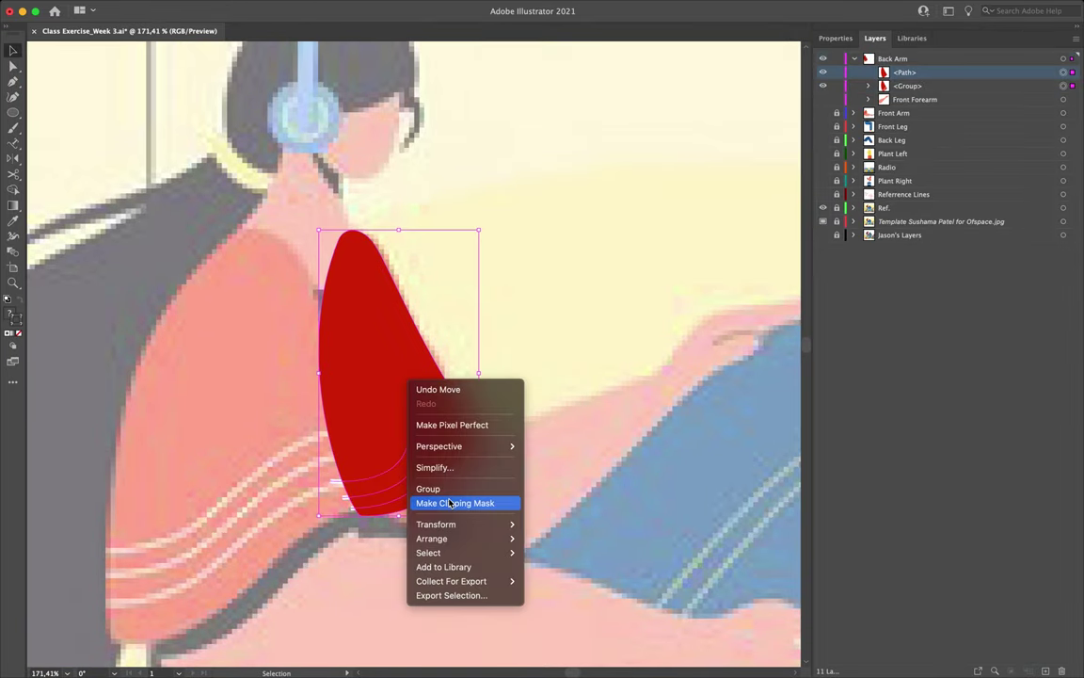
left_click(448, 501)
Step: Rename the sleeve's clip group Back Sleeve
double_click(906, 71)
type("Back Sleeve")
key("Return")
Step: Show the Front Forearm group and stack it above Back Sleeve in the Back Arm layer
left_click(822, 86)
scroll(599, 208, "down", 2)
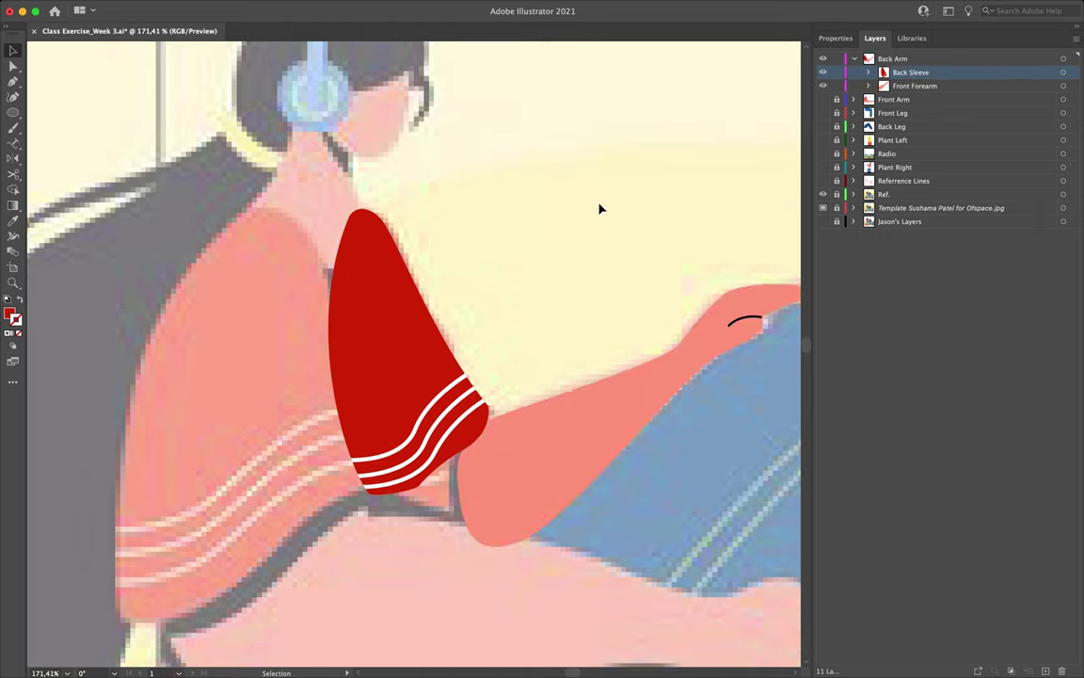
left_click(933, 88)
left_click_drag(939, 87, 922, 69)
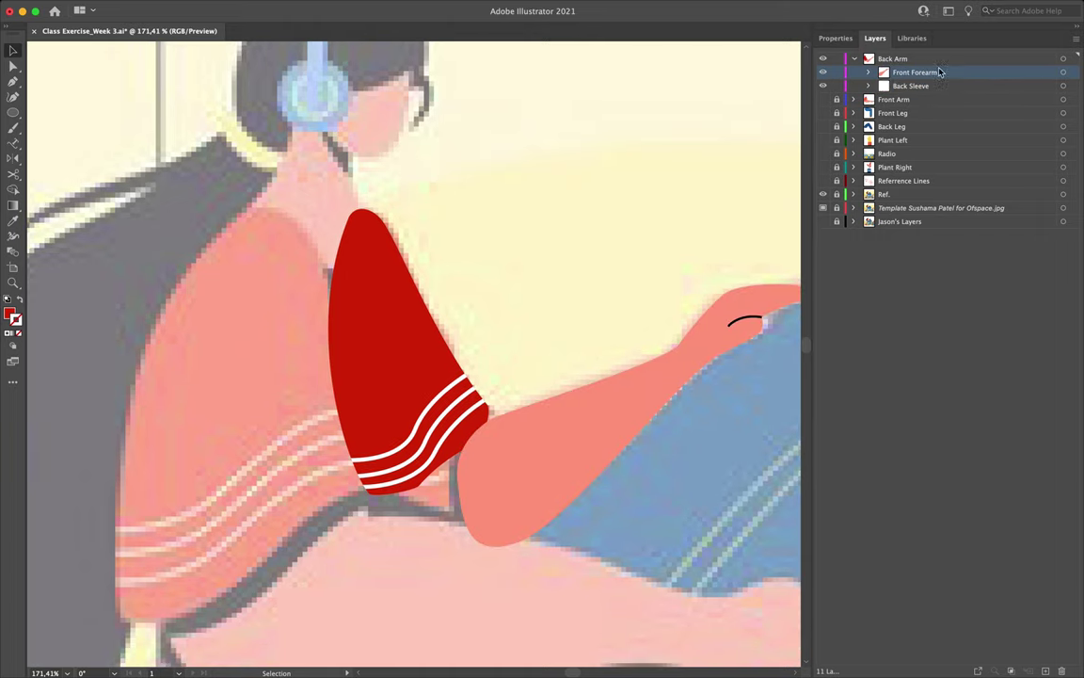
Step: Compare the traced back arm and sleeve with the original full-colour illustration, and dismiss the disk space notification
scroll(573, 328, "down", 1)
scroll(573, 329, "left", 1)
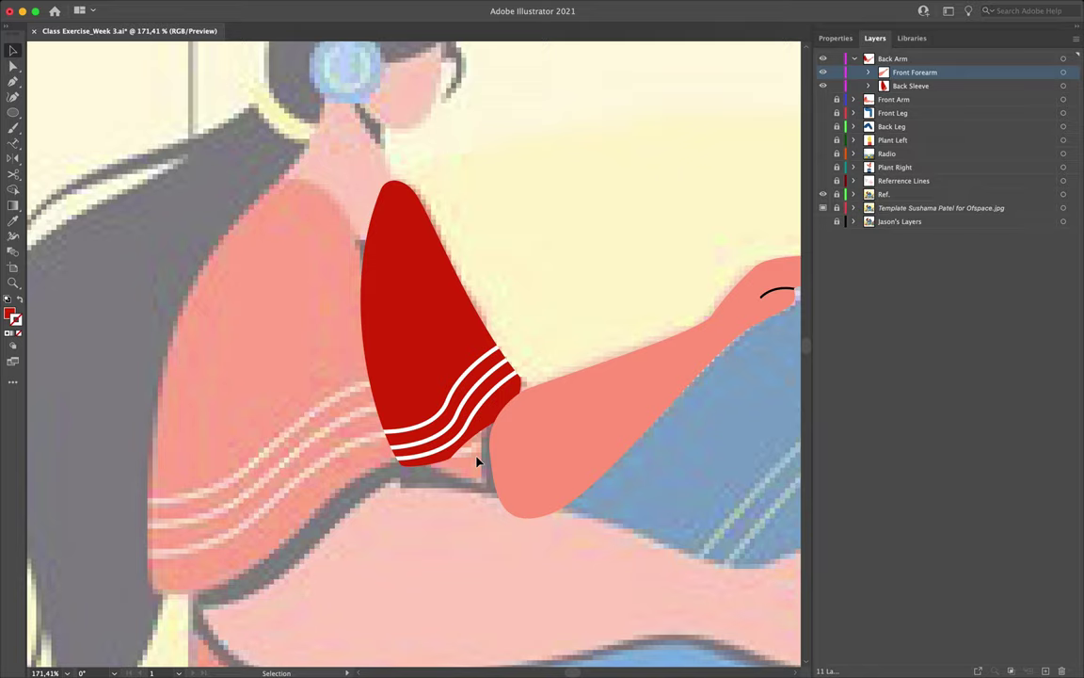
scroll(476, 461, "down", 5)
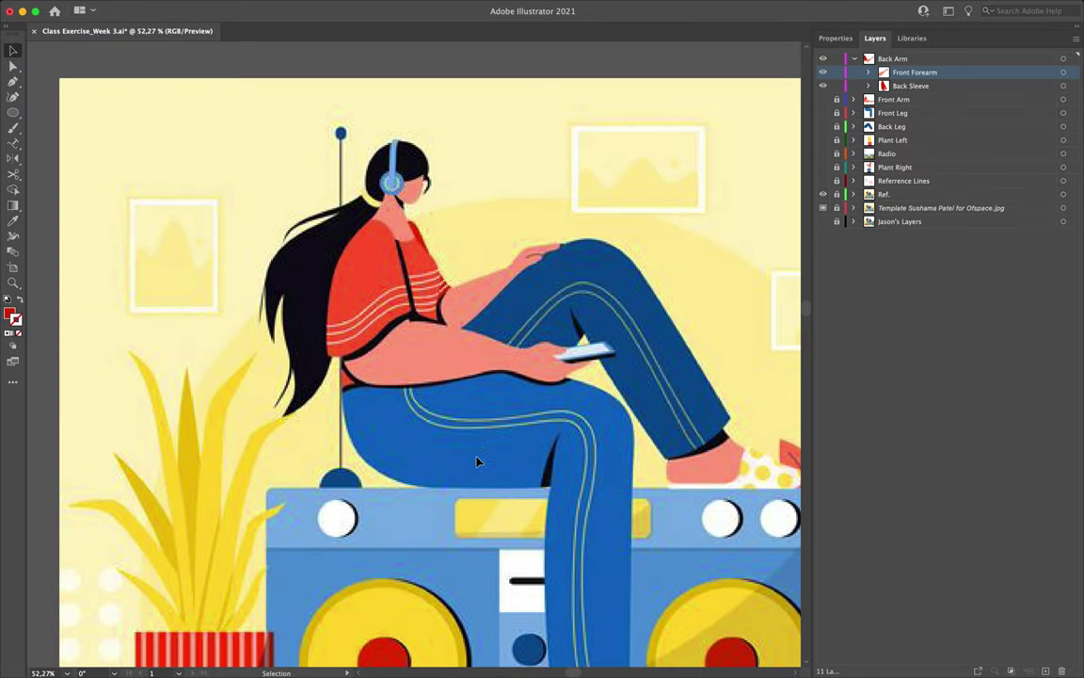
scroll(472, 341, "up", 2)
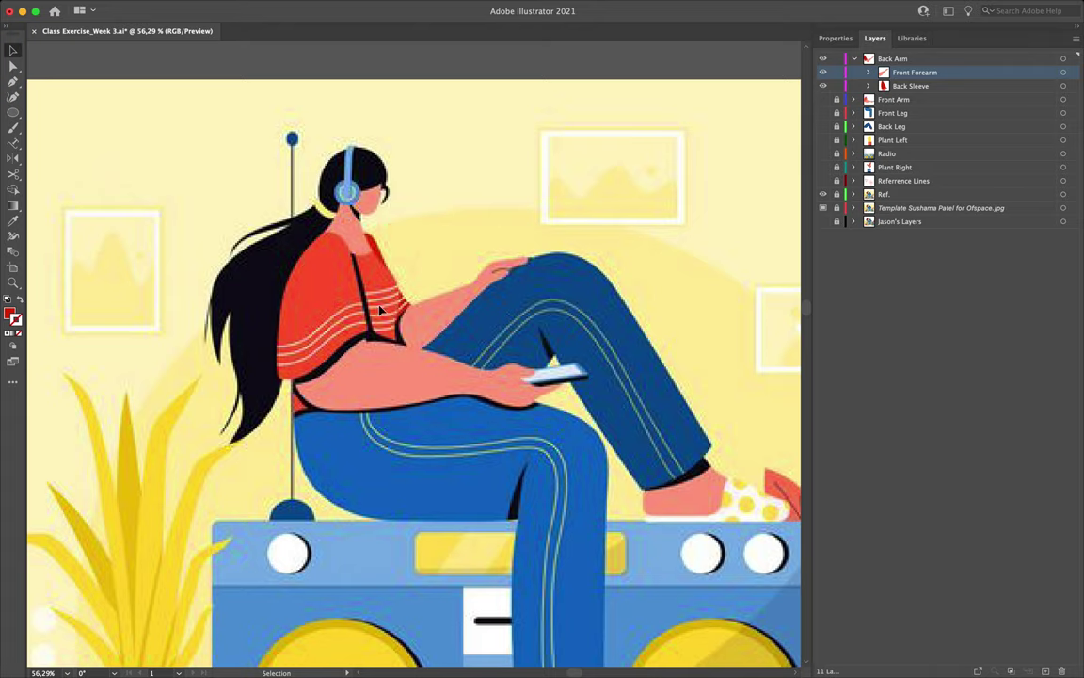
scroll(396, 347, "down", 10)
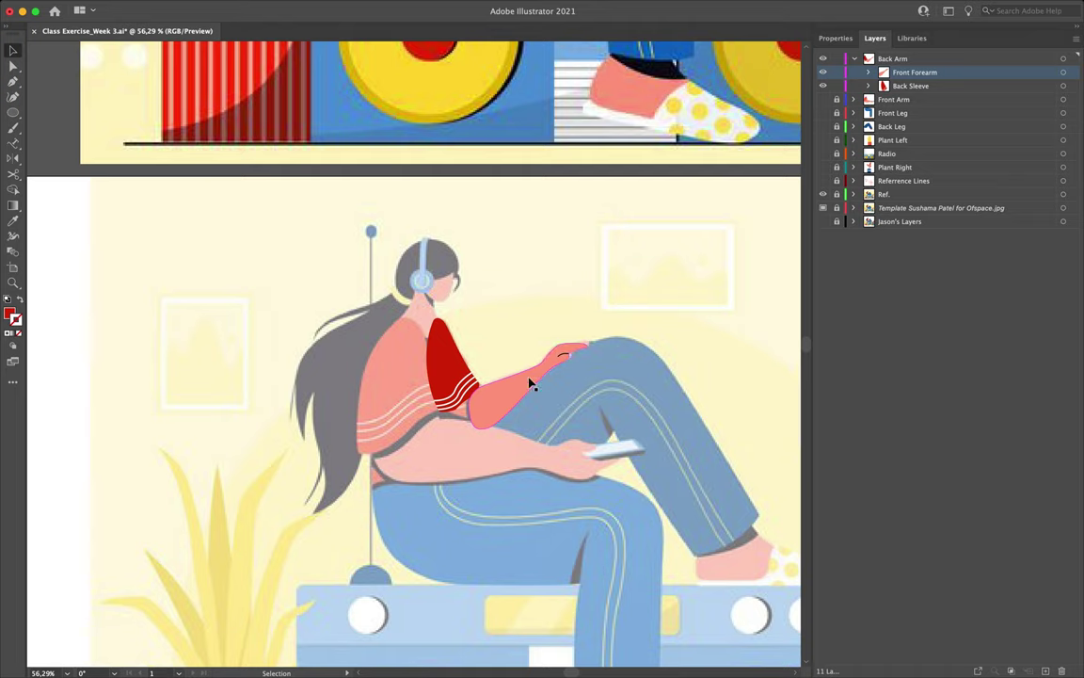
scroll(516, 414, "right", 3)
scroll(516, 414, "right", 2)
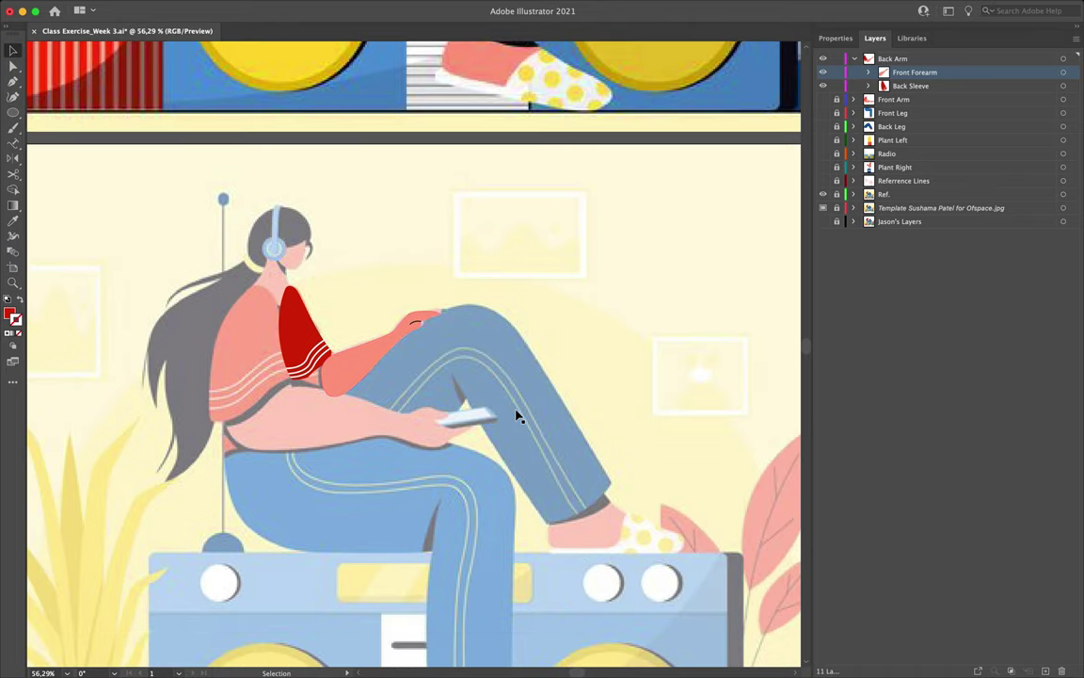
scroll(515, 414, "left", 4)
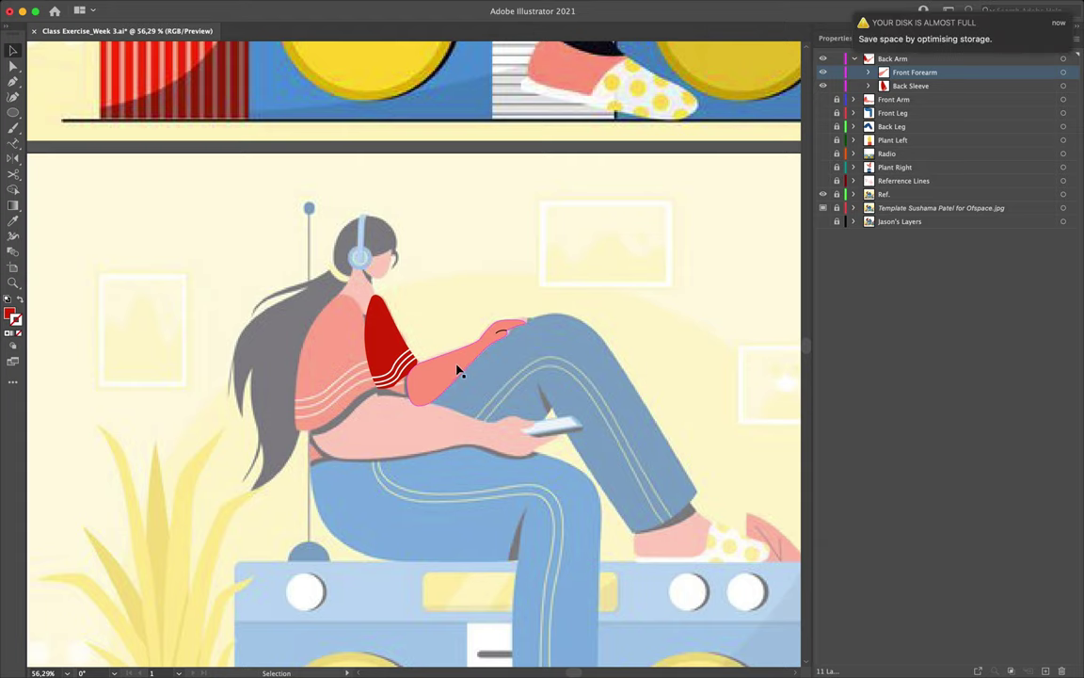
scroll(460, 372, "up", 5)
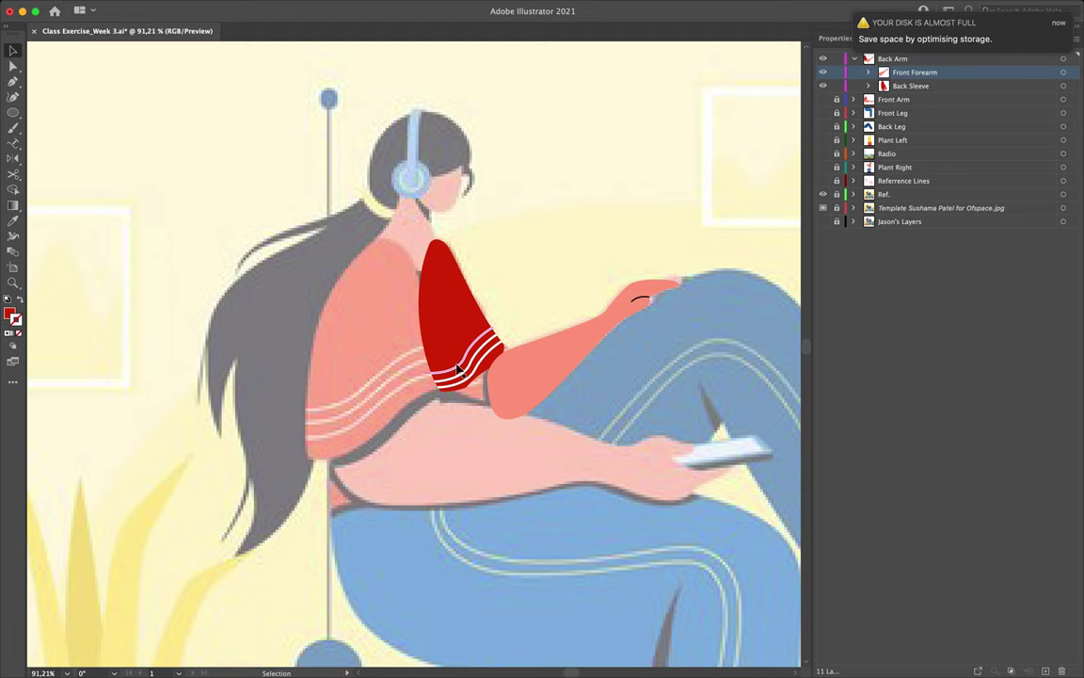
left_click(858, 19)
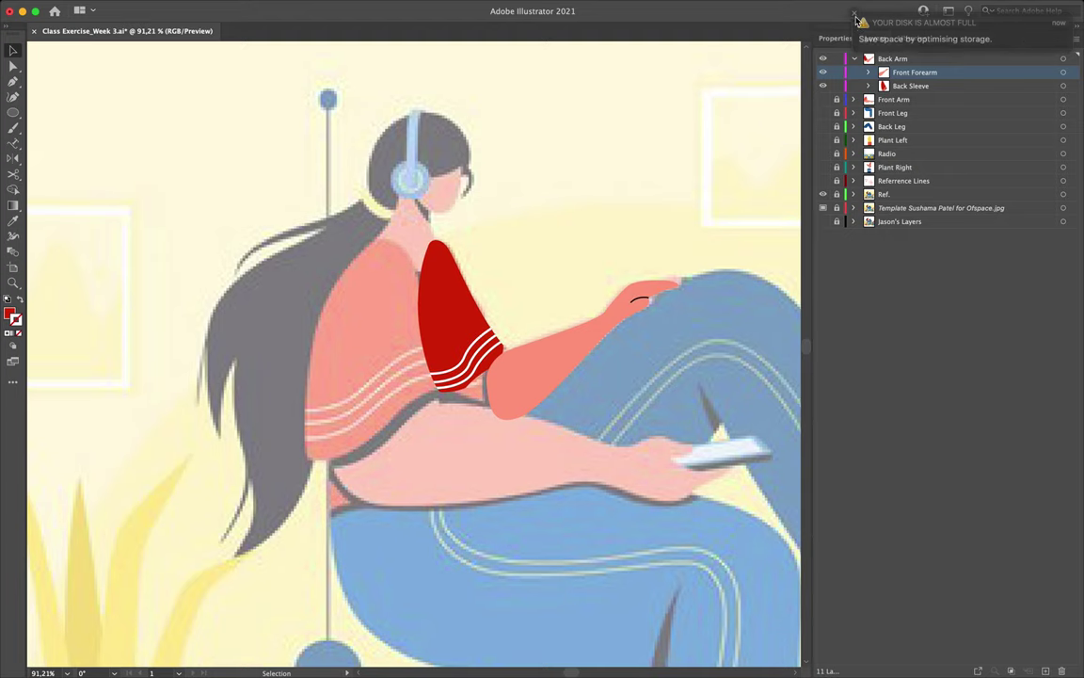
Step: Collapse and lock the Back Arm layer, and show it together with the Front Arm, Front Leg and Back Leg layers
left_click(854, 59)
left_click(824, 59)
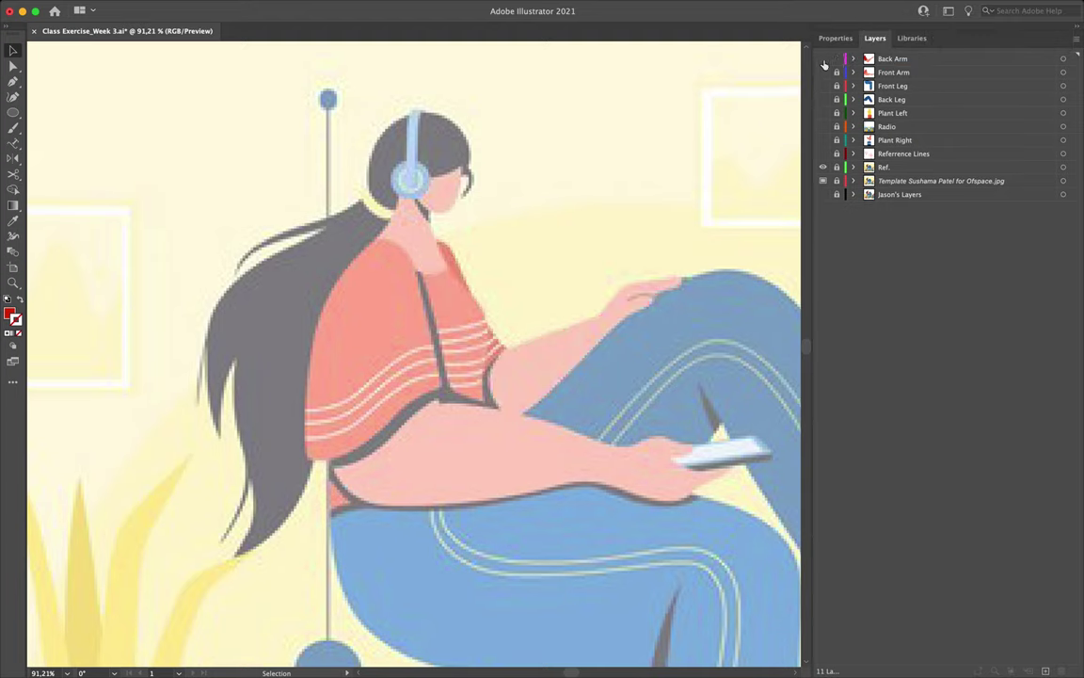
left_click(824, 58)
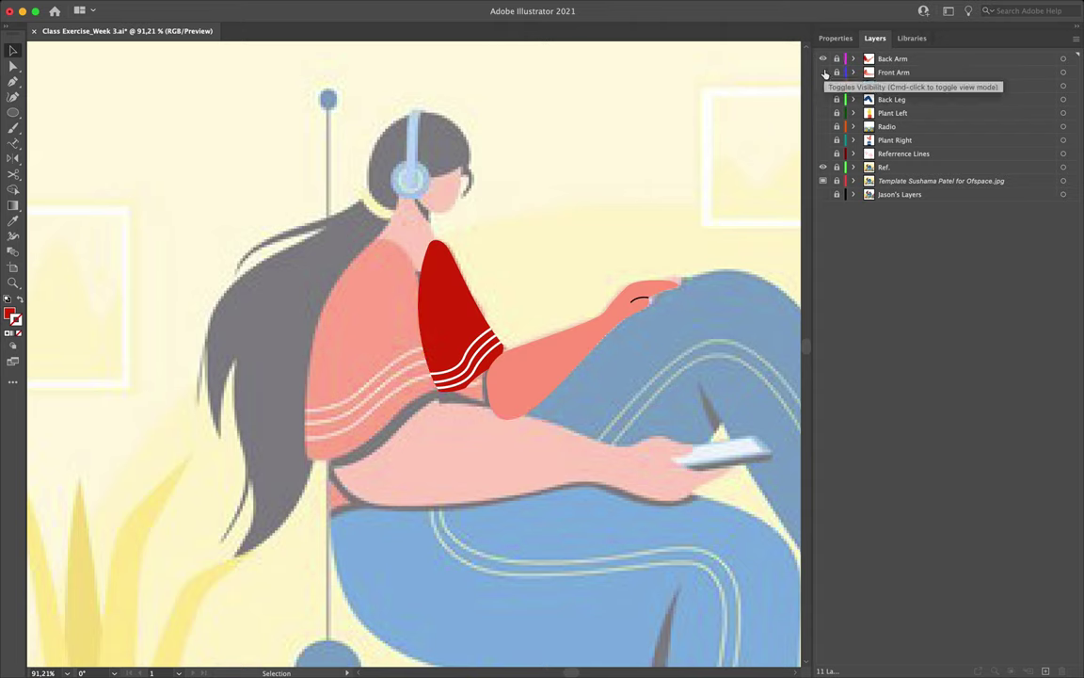
left_click(823, 73)
left_click(824, 85)
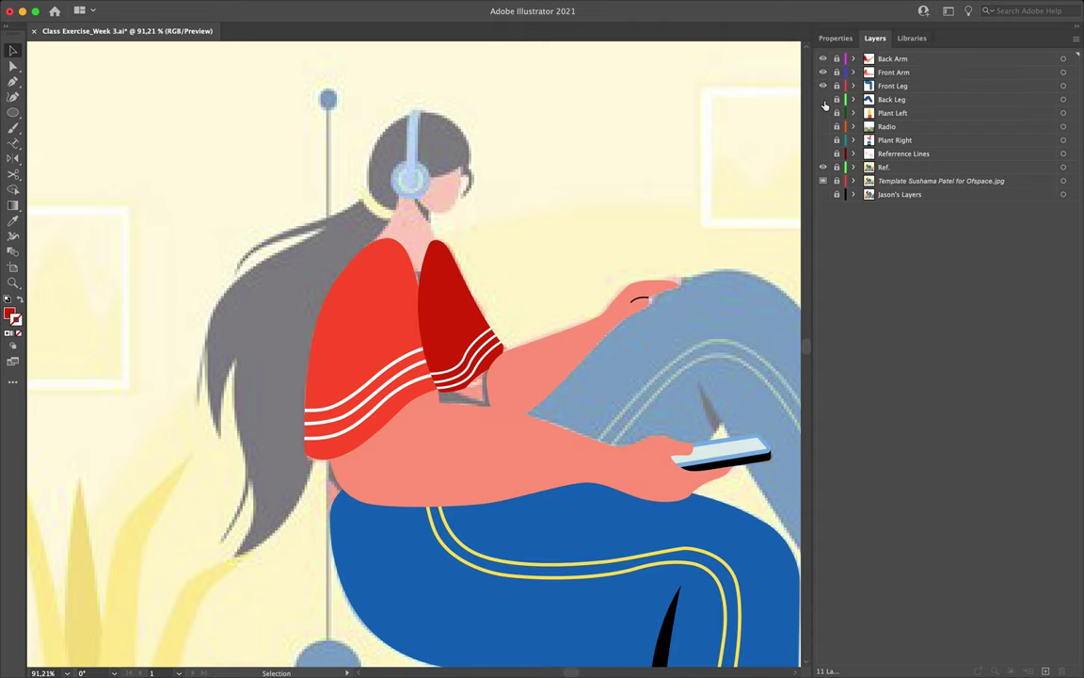
left_click(824, 99)
left_click(823, 113)
left_click(824, 113)
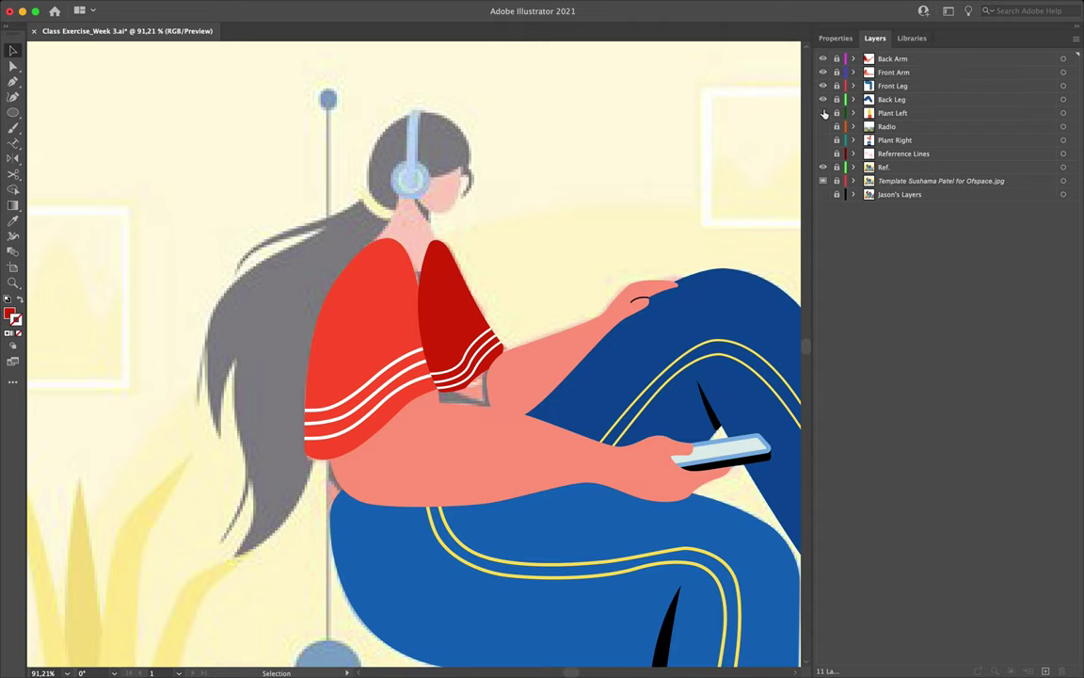
Step: Move the Back Arm layer between the Front Leg and Back Leg layers
scroll(482, 268, "right", 4)
left_click(903, 59)
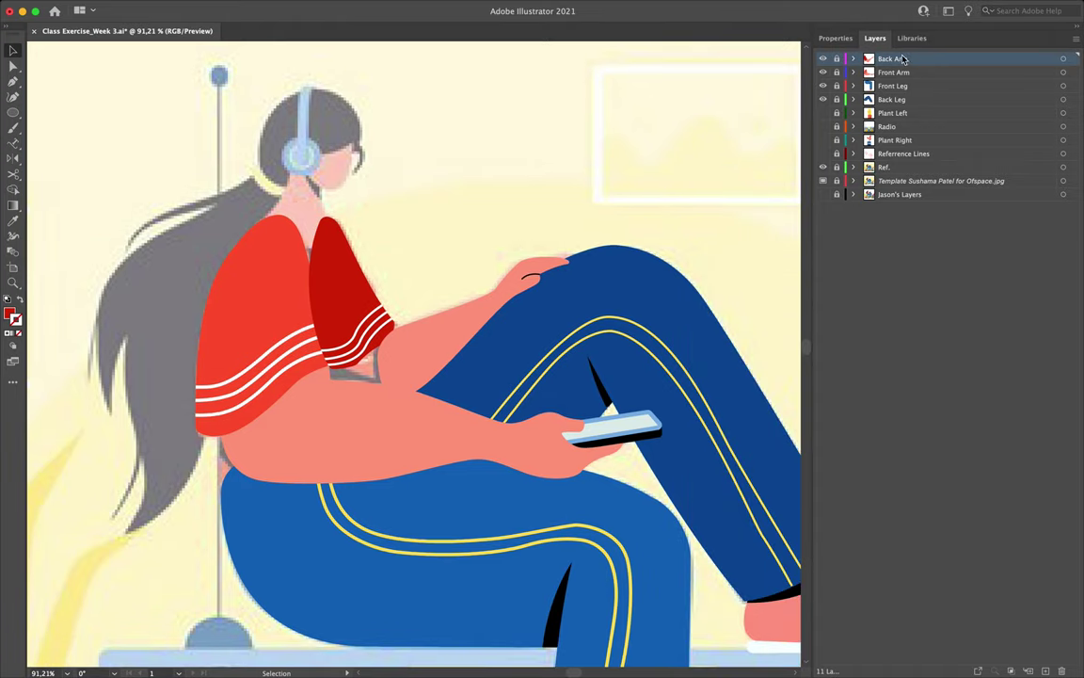
left_click_drag(914, 62, 912, 97)
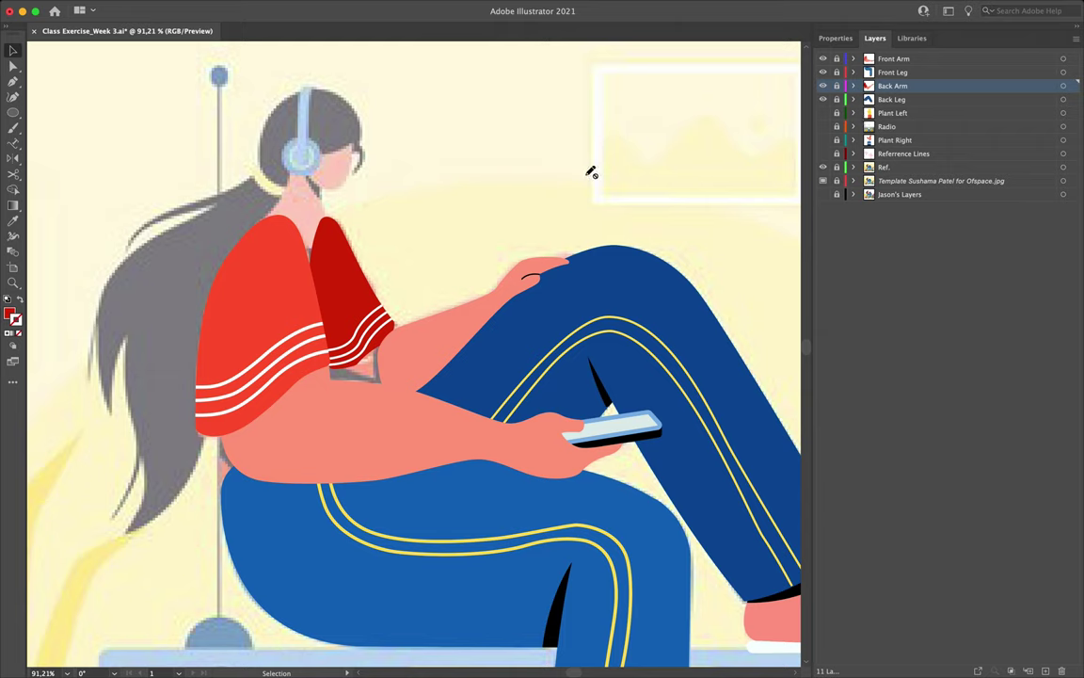
Step: Hide the Front Arm, Front Leg, Back Arm and Back Leg layers to expose the faded reference
left_click(906, 61)
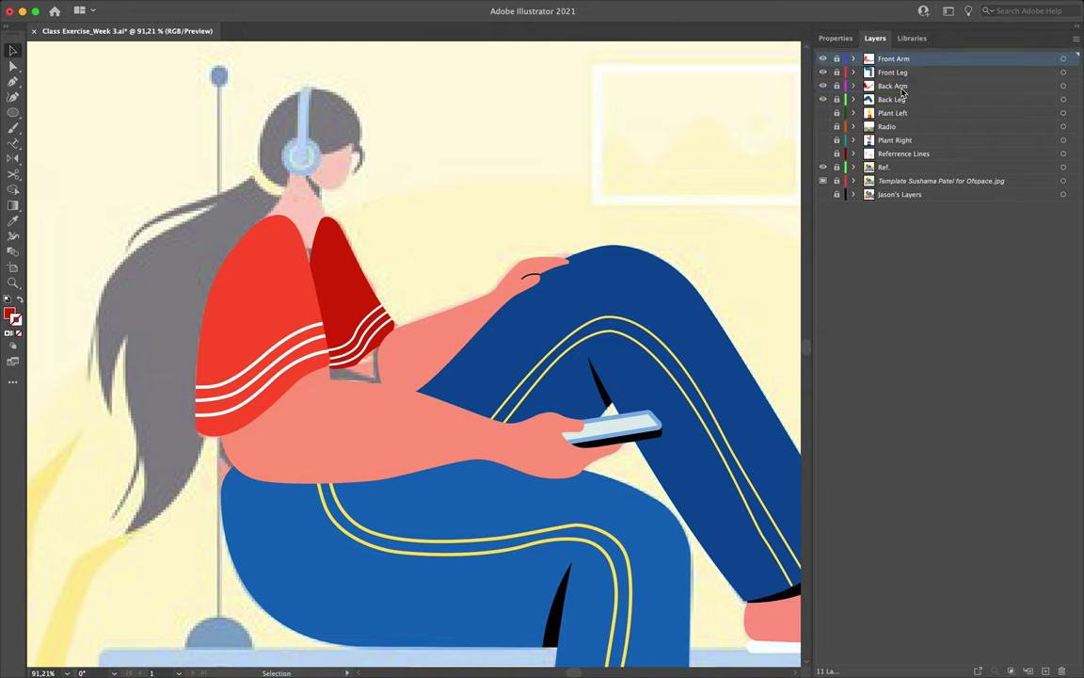
scroll(557, 158, "left", 3)
scroll(557, 159, "down", 1)
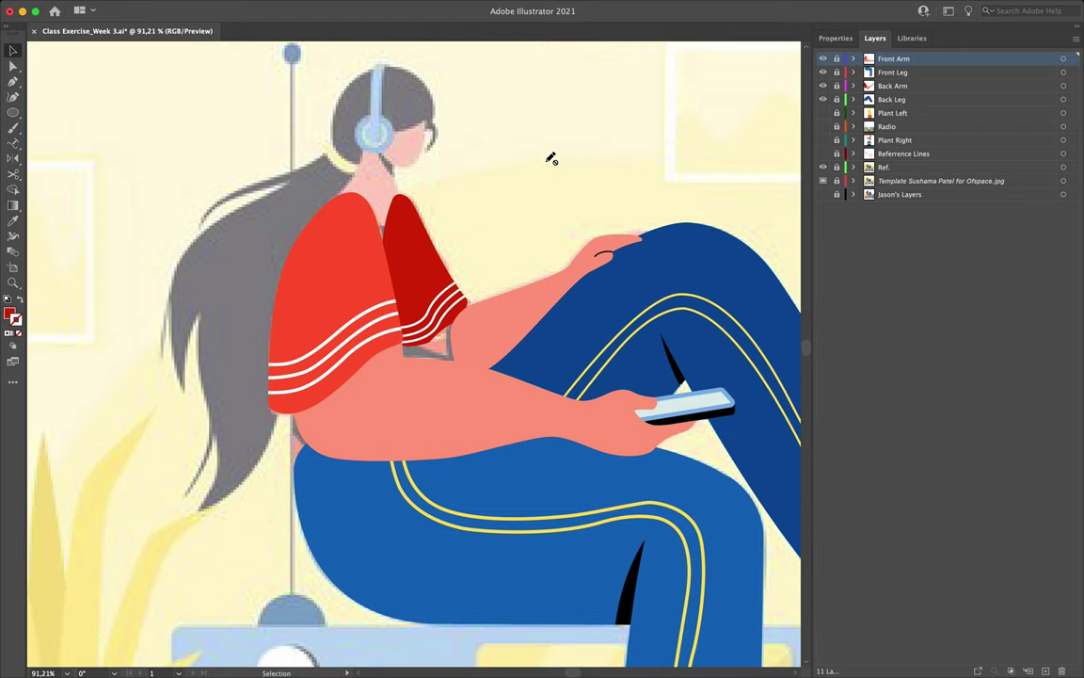
left_click_drag(821, 58, 824, 104)
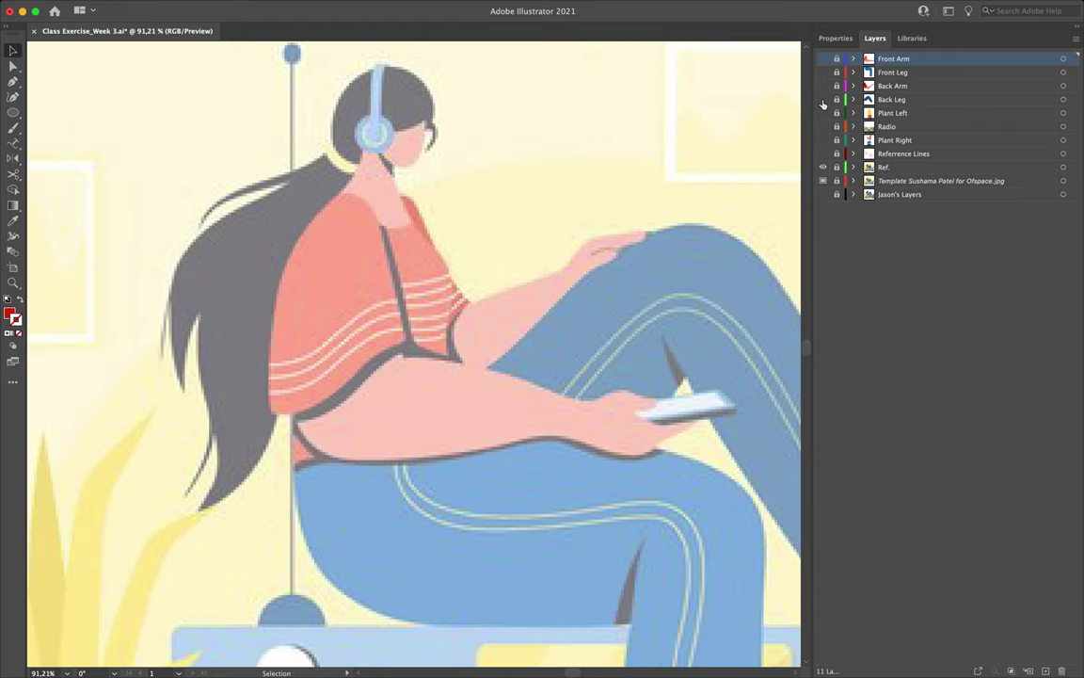
Step: Create a new layer above the Front Arm layer and name it Torso
left_click(1047, 670)
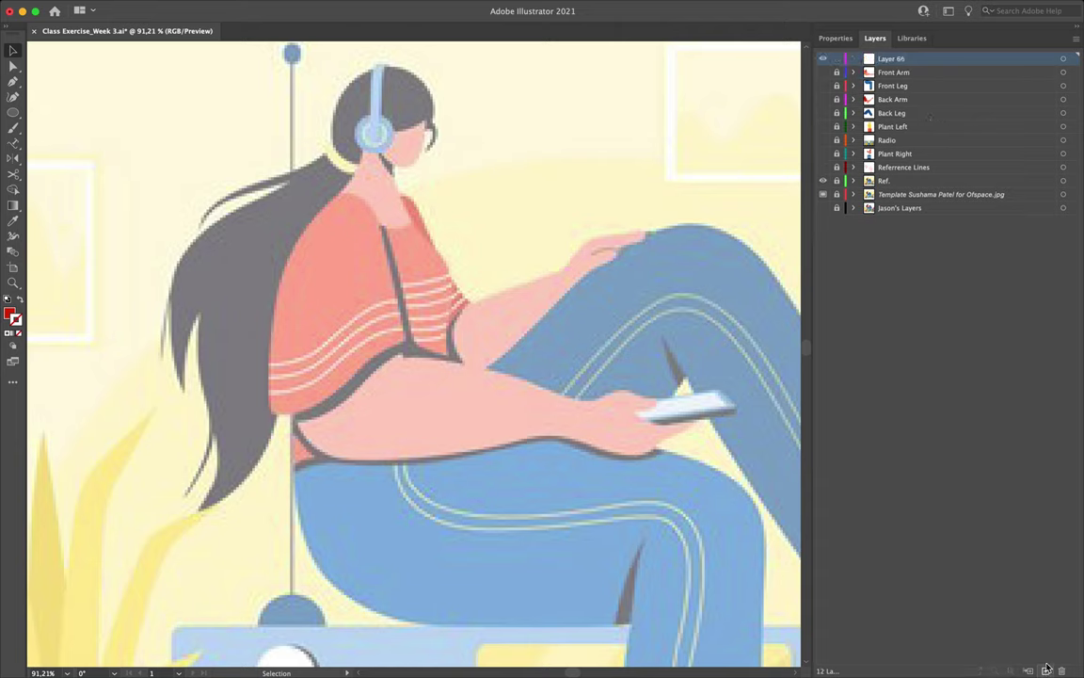
double_click(894, 58)
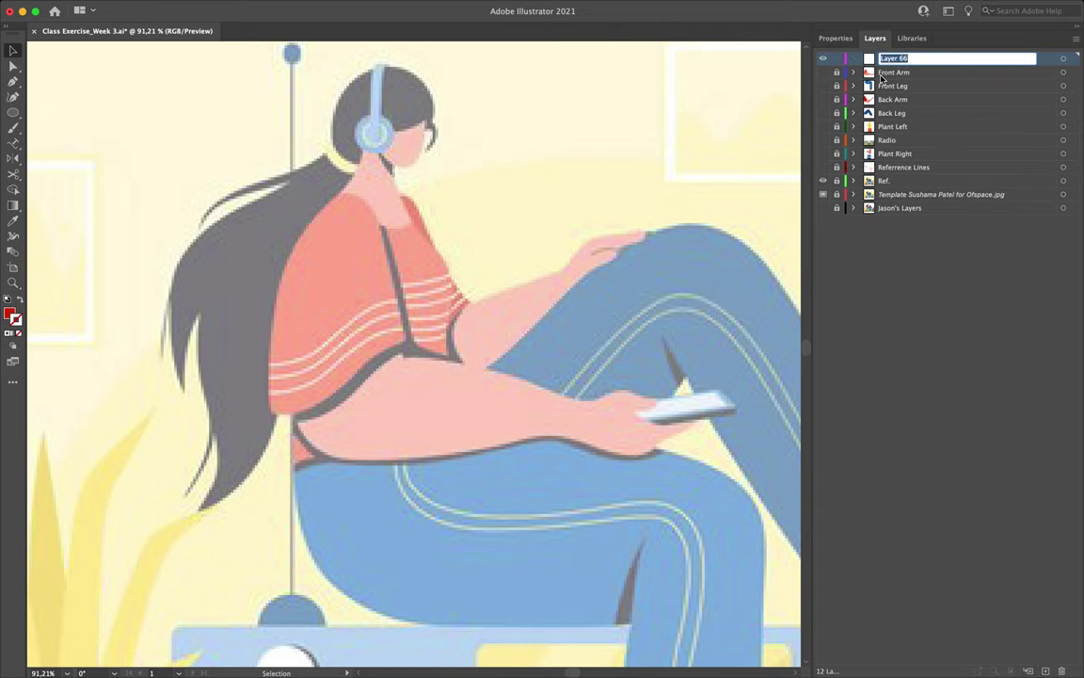
type("Torso")
key("Return")
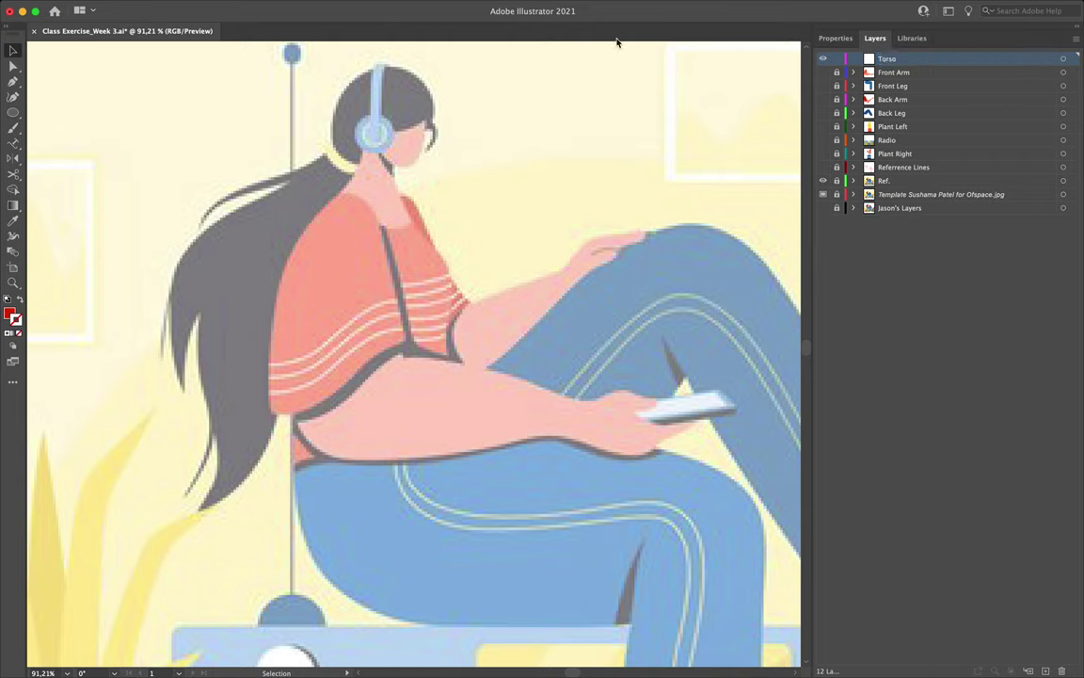
scroll(396, 271, "left", 2)
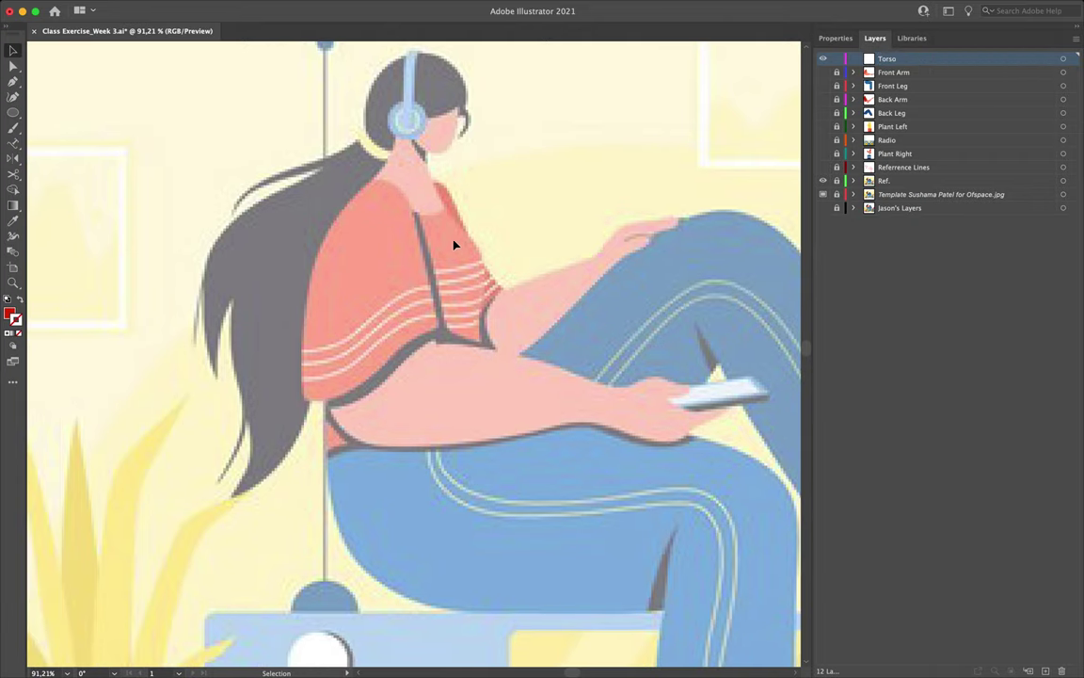
scroll(458, 243, "down", 5)
scroll(458, 243, "right", 4)
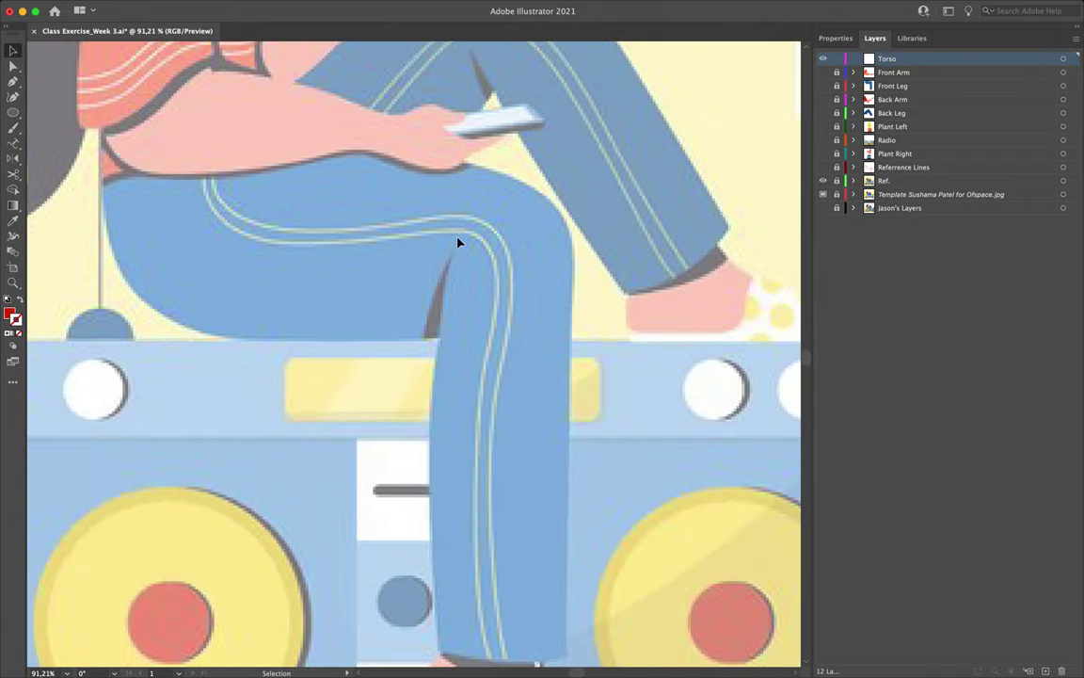
scroll(544, 287, "up", 5)
scroll(544, 287, "left", 3)
scroll(545, 291, "right", 5)
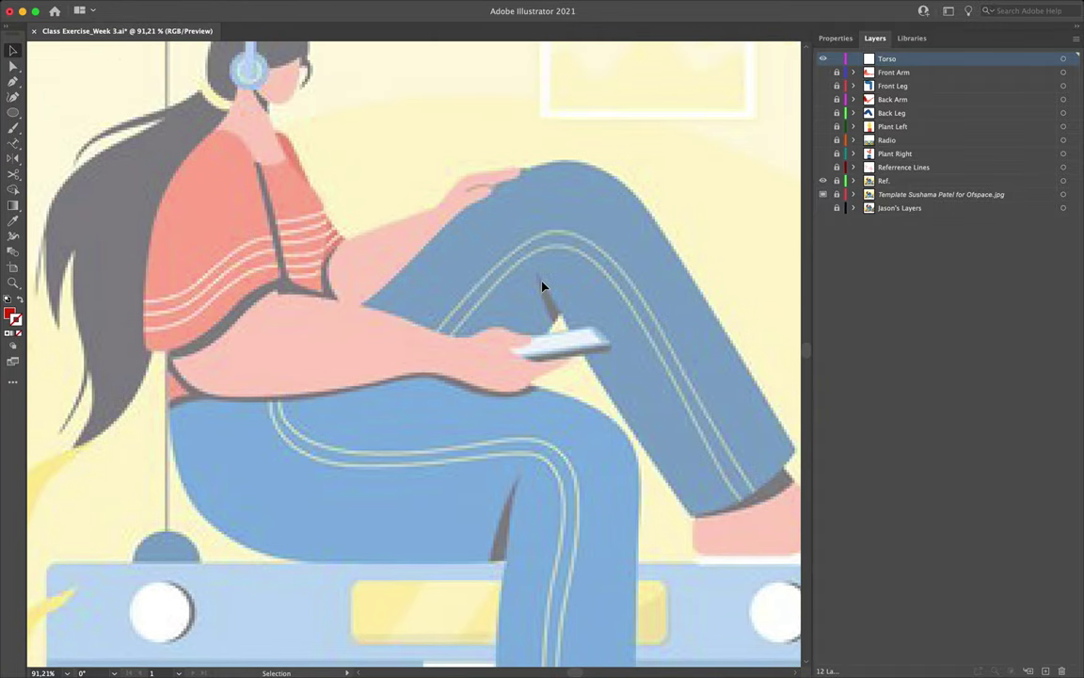
scroll(334, 352, "up", 2)
scroll(334, 352, "left", 4)
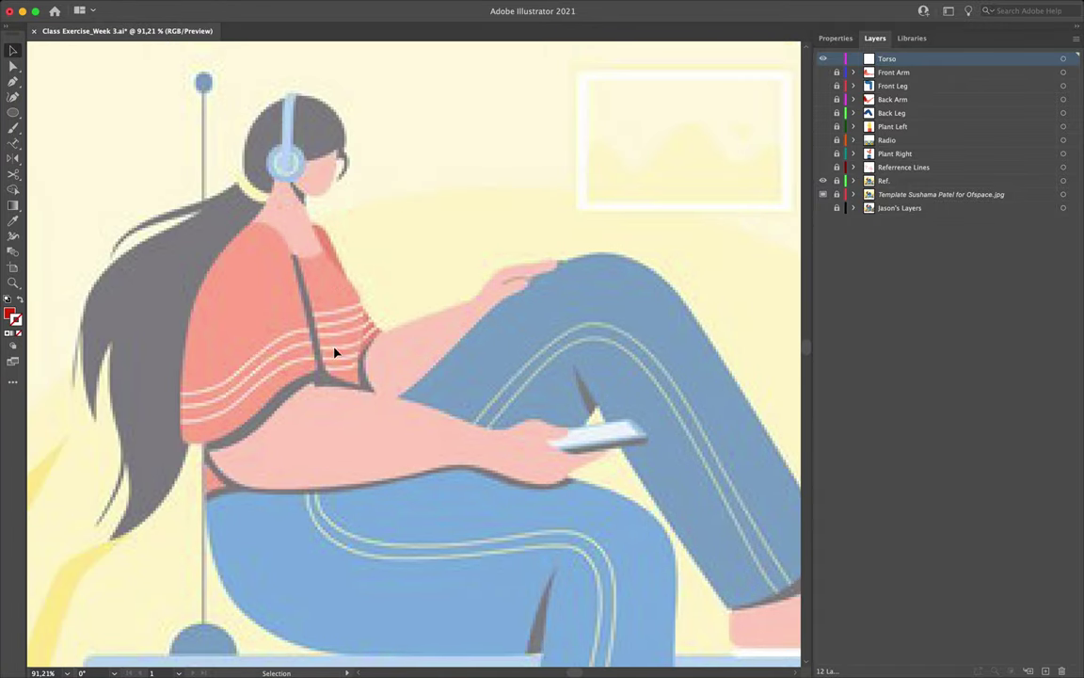
scroll(332, 324, "left", 2)
scroll(332, 324, "up", 1)
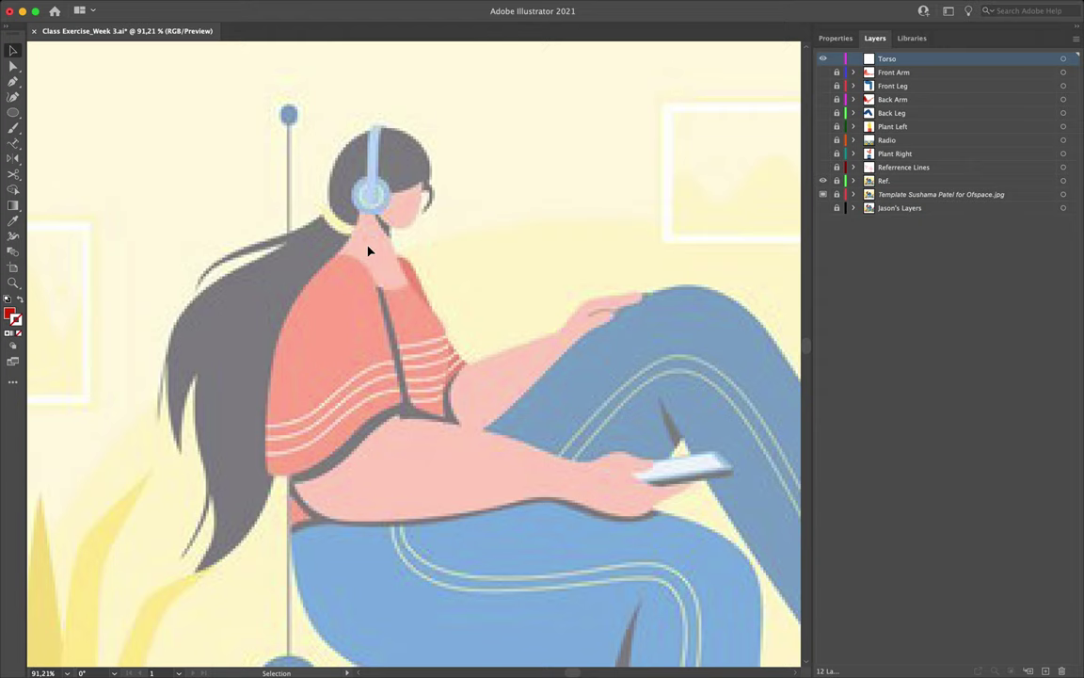
scroll(397, 318, "left", 2)
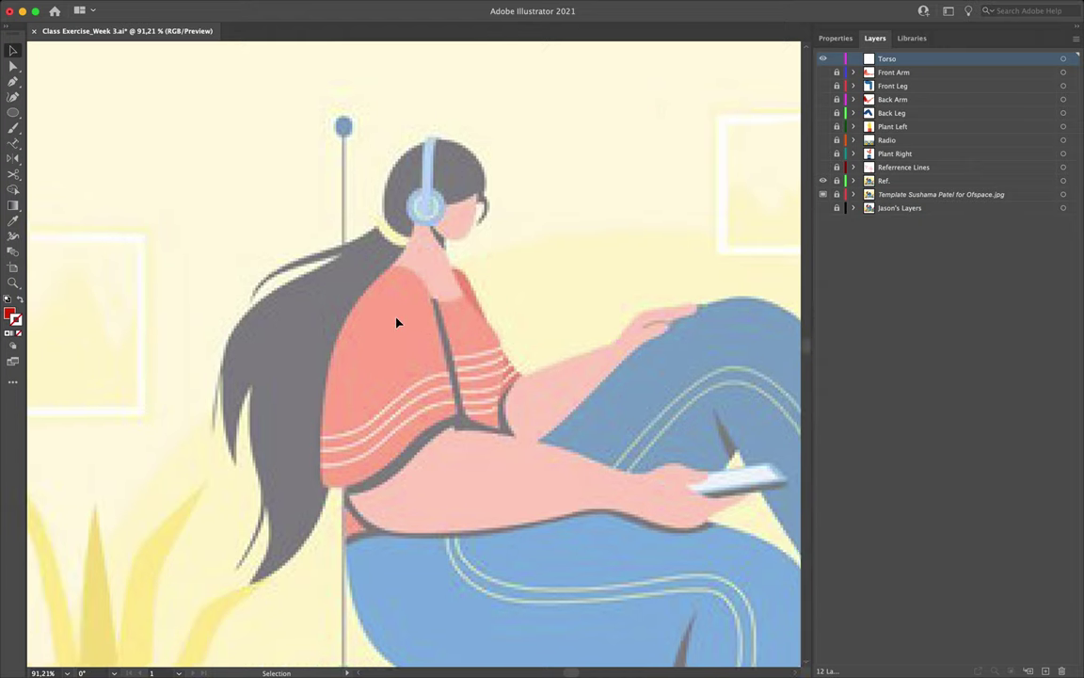
Step: Set up the Pen tool with no fill and a black 1 pt stroke for tracing the figure
scroll(397, 317, "up", 4)
key("p")
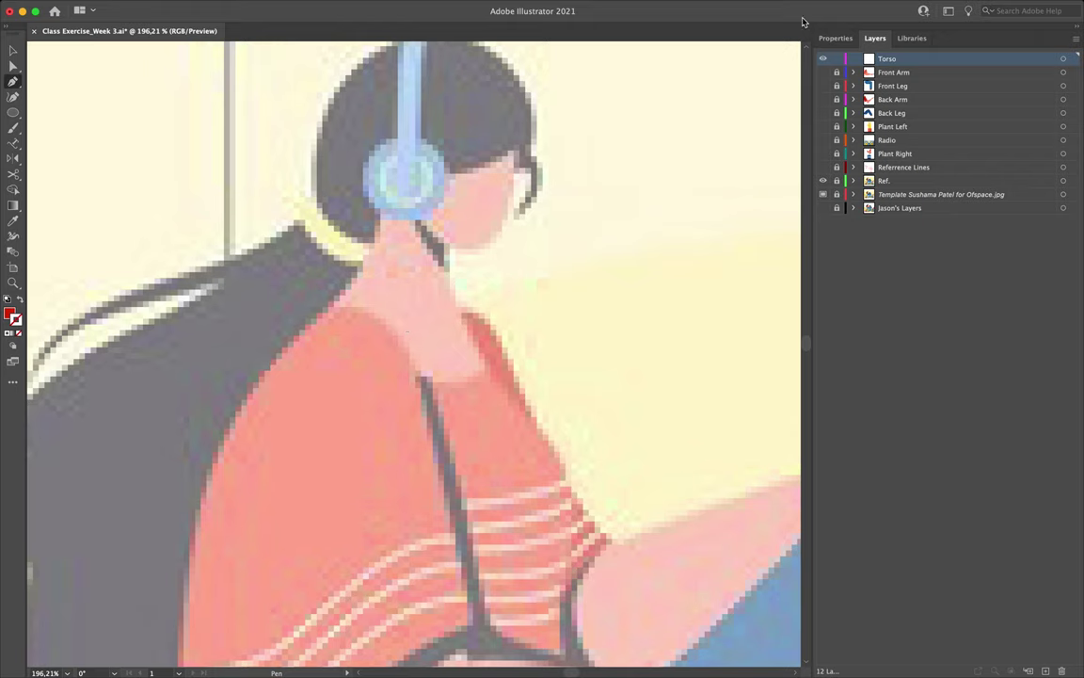
left_click(835, 38)
left_click(934, 180)
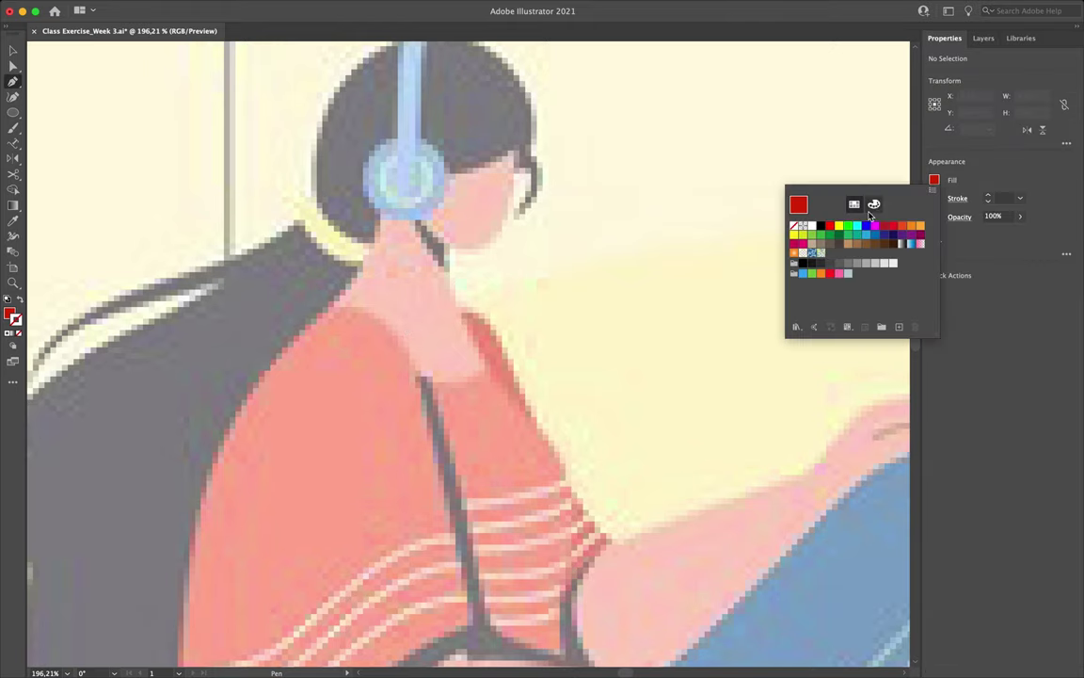
left_click(718, 207)
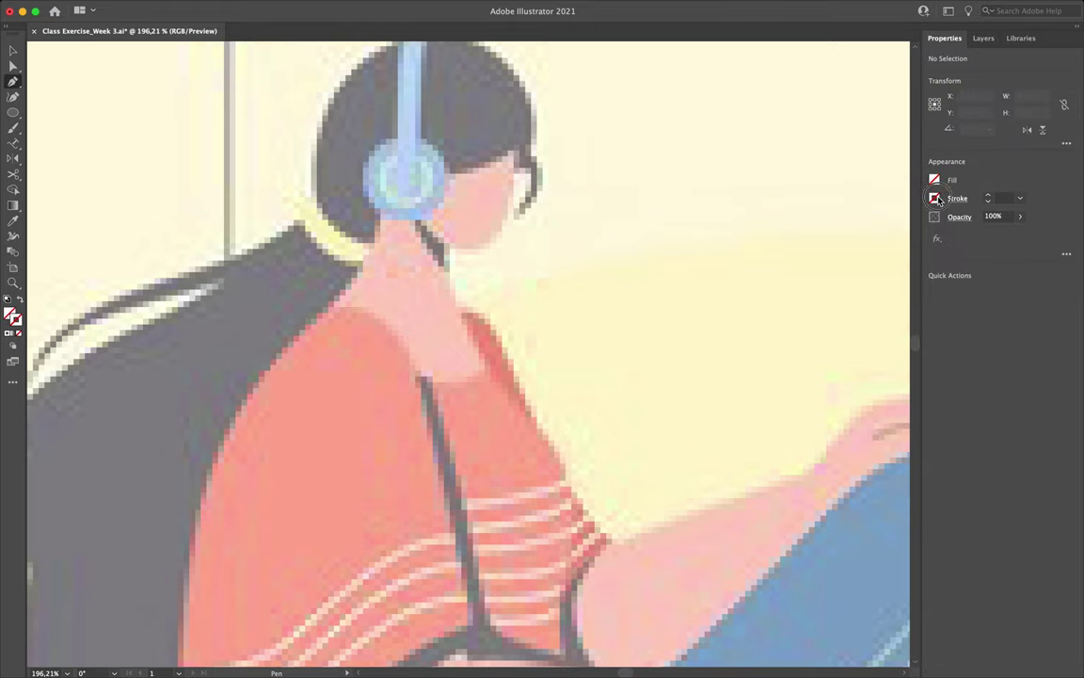
left_click(934, 198)
left_click(821, 244)
Step: Trace a closed neck outline with the Pen tool, rounding it behind the headphone and extending its base into the shirt
left_click(381, 215)
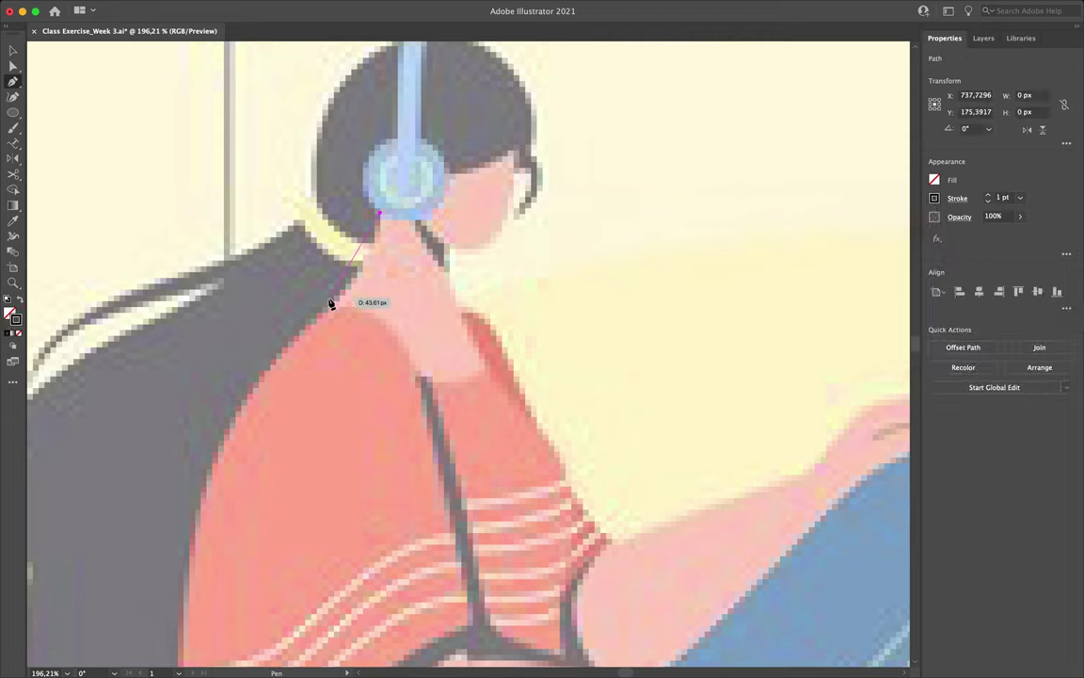
mouse_move(334, 303)
left_mouse_down()
mouse_move(282, 358)
mouse_move(332, 388)
mouse_move(491, 381)
mouse_move(488, 370)
mouse_move(560, 333)
left_mouse_up()
left_click(488, 369)
left_click_drag(450, 247, 448, 181)
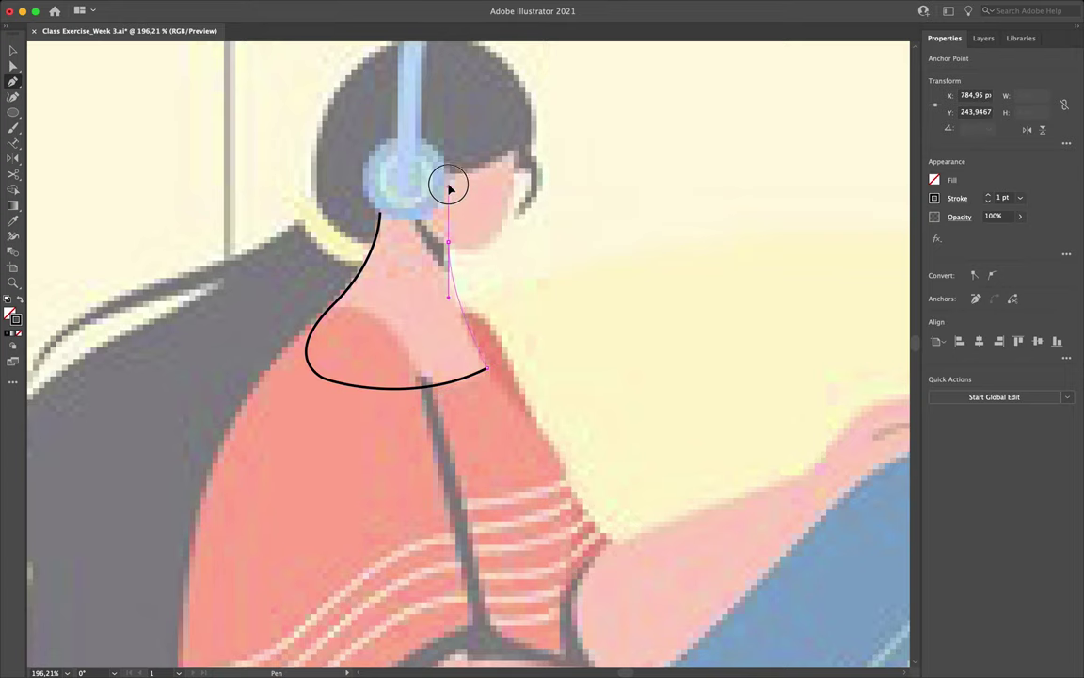
scroll(450, 181, "up", 1)
scroll(450, 181, "up", 1)
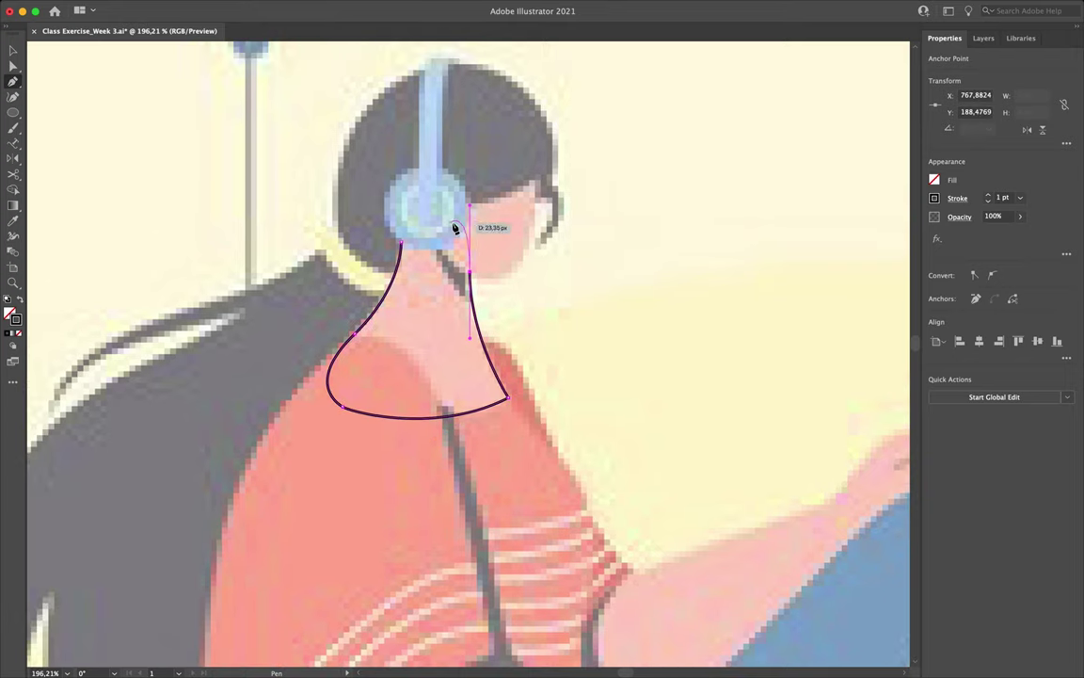
left_click_drag(422, 180, 390, 188)
left_click_drag(401, 241, 412, 232)
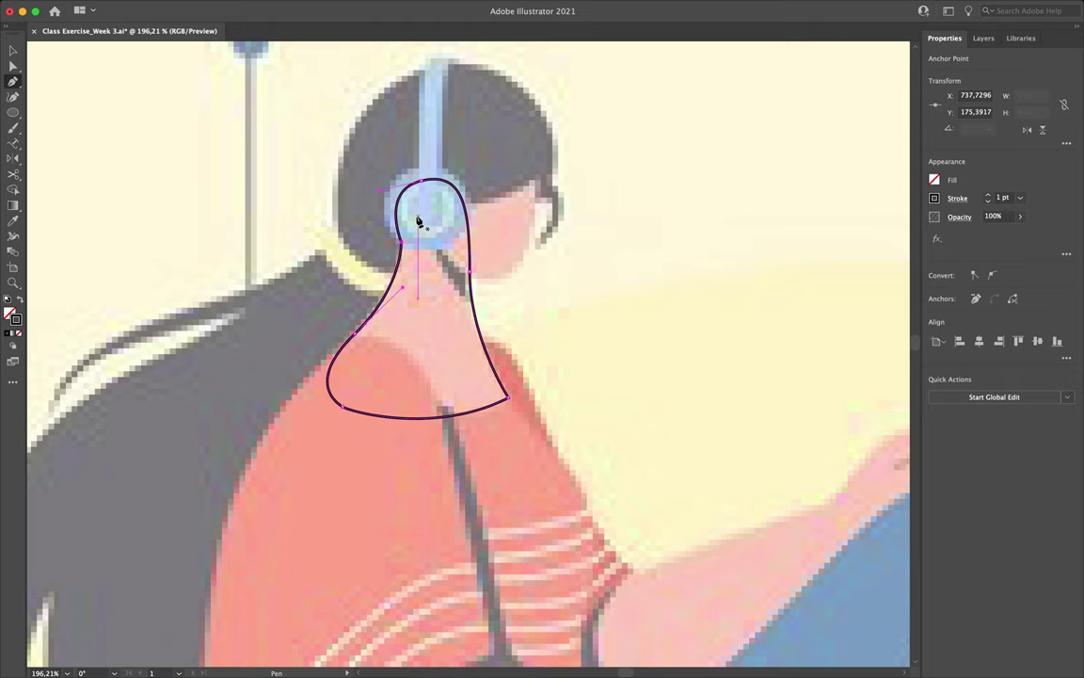
Step: Shift the neck outline's topmost anchor point slightly toward the face to refine the curve behind the headphone
key("a")
left_click_drag(421, 179, 433, 182)
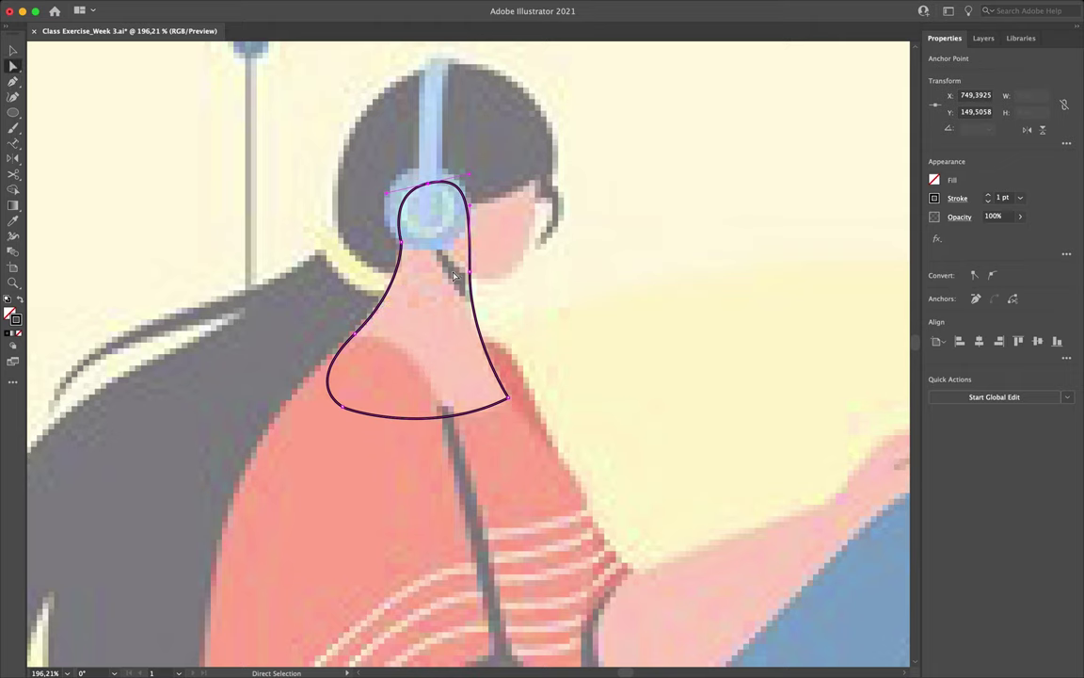
left_click(452, 273)
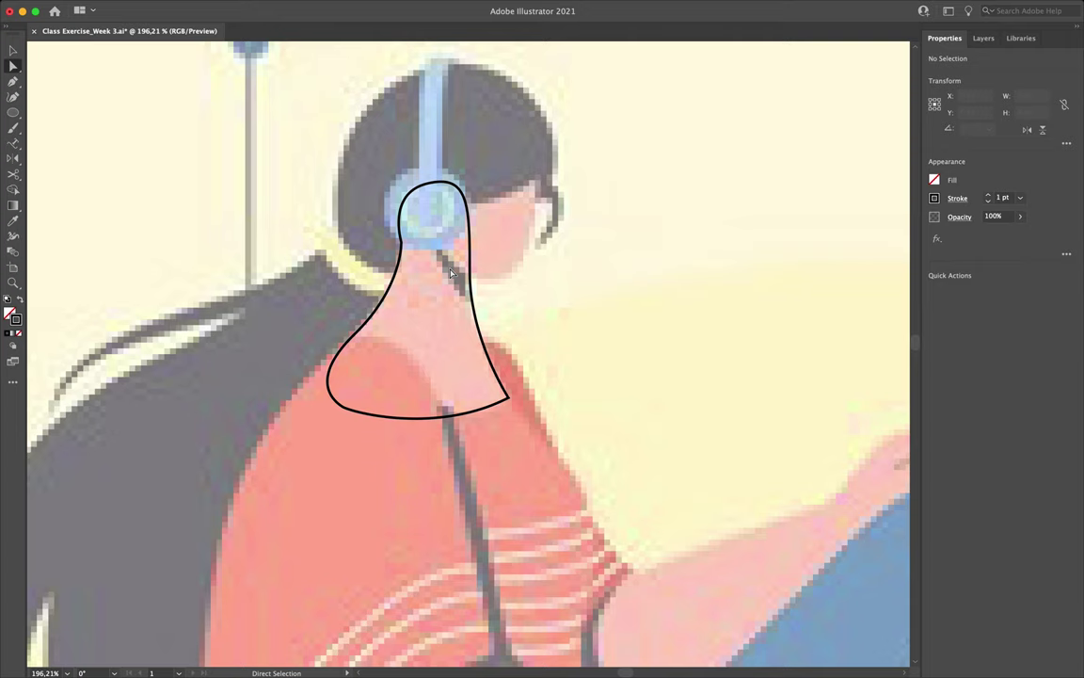
Step: Move the neck outline aside over the hair and fill it with the skin colour sampled from the foot in the coloured artwork
left_click(506, 396)
left_click_drag(499, 396, 311, 370)
key("v")
scroll(311, 370, "down", 5)
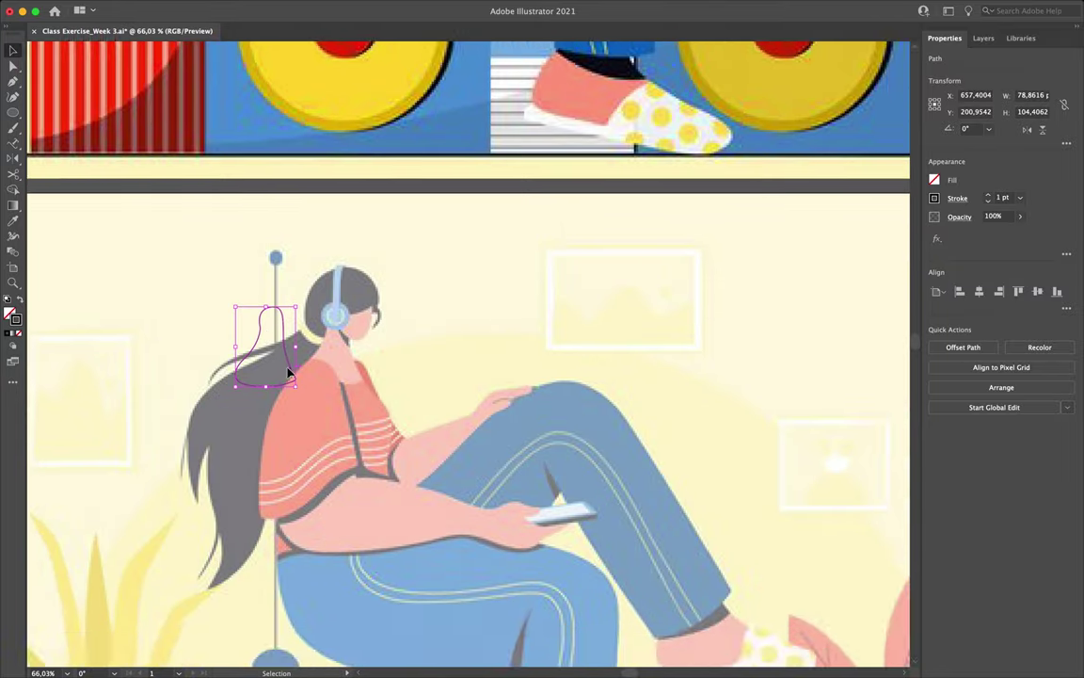
key("i")
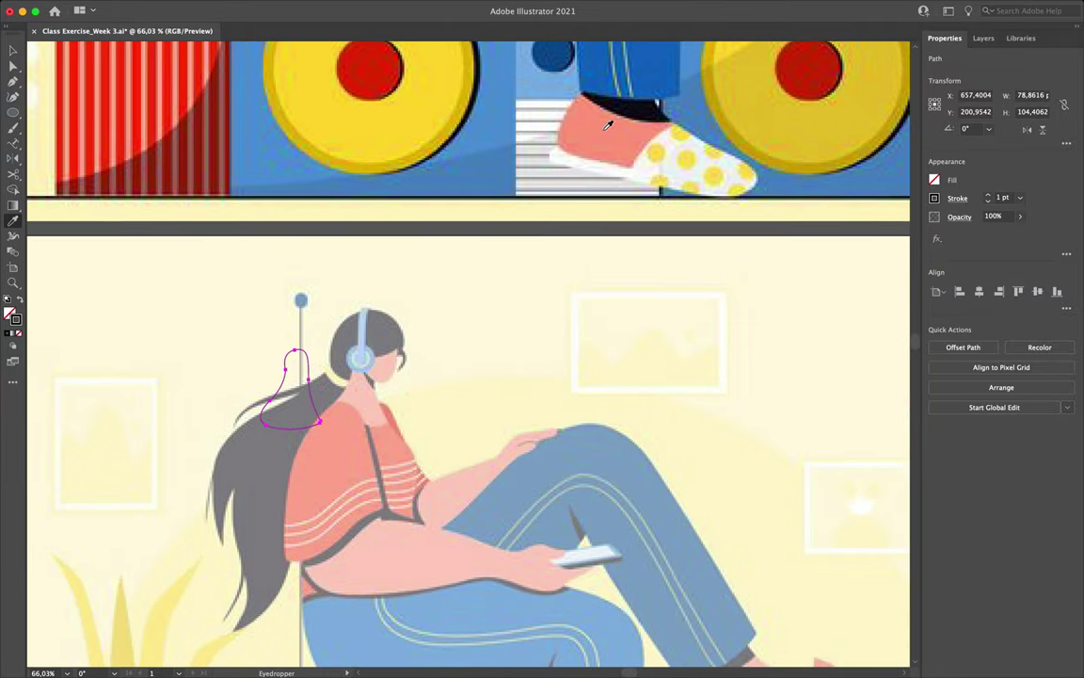
left_click(602, 125)
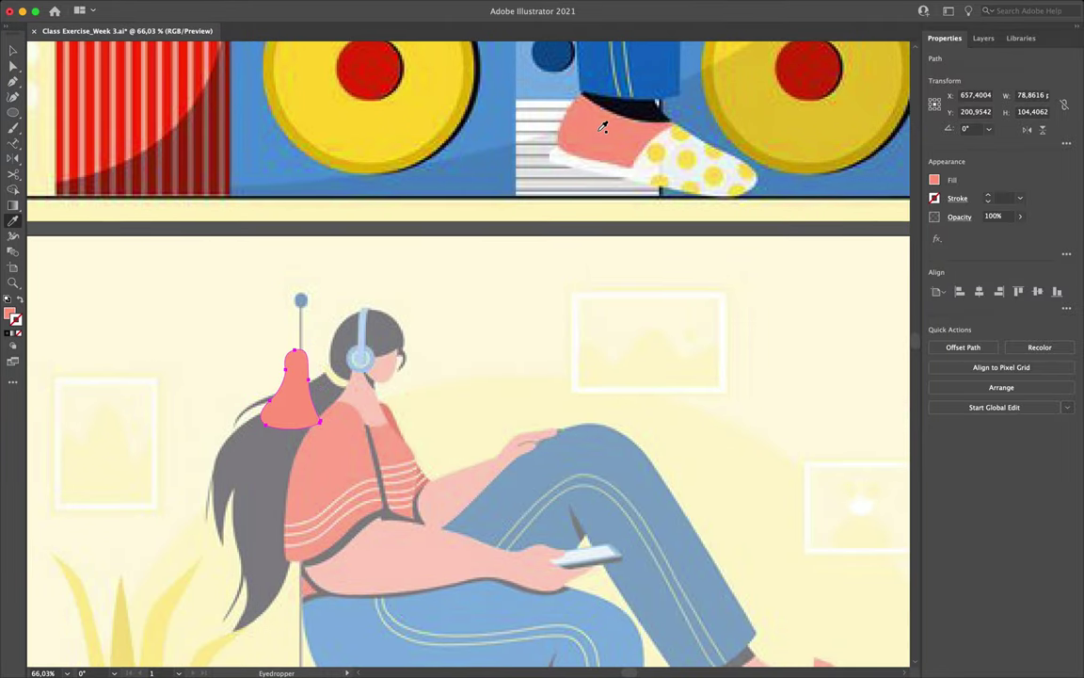
key("v")
left_click(341, 324)
Step: Draw a closed black-filled, strokeless shadow shape with the Pen tool, covering the face and following the jaw's shadow across the neck
scroll(381, 357, "up", 3)
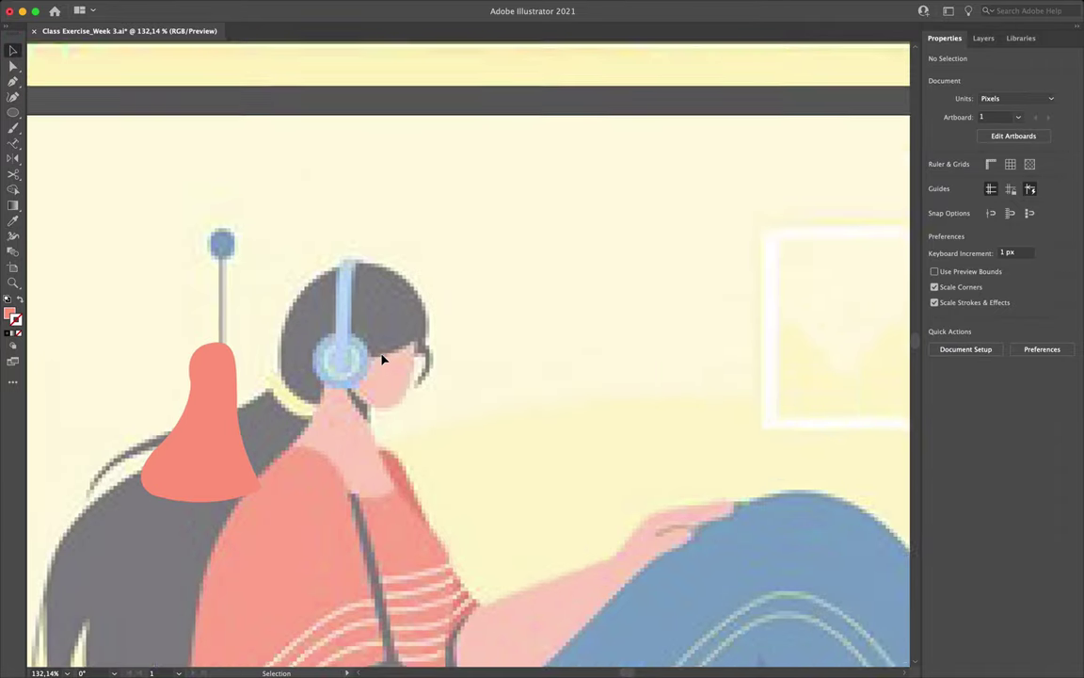
scroll(382, 359, "down", 2)
scroll(382, 359, "up", 2)
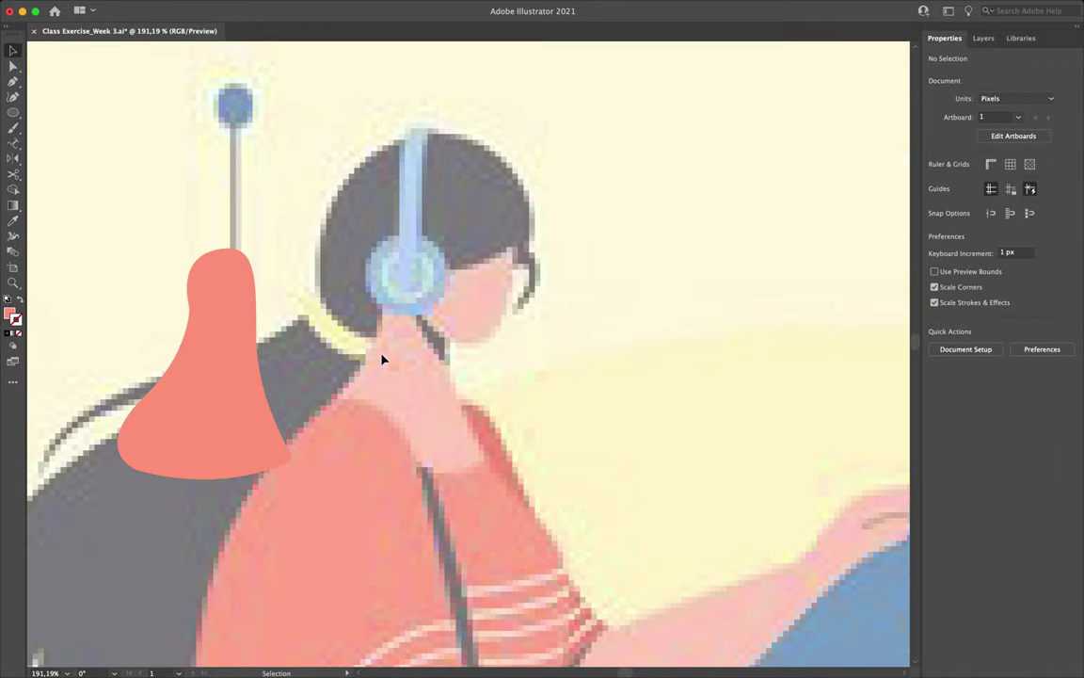
key("p")
left_click(935, 181)
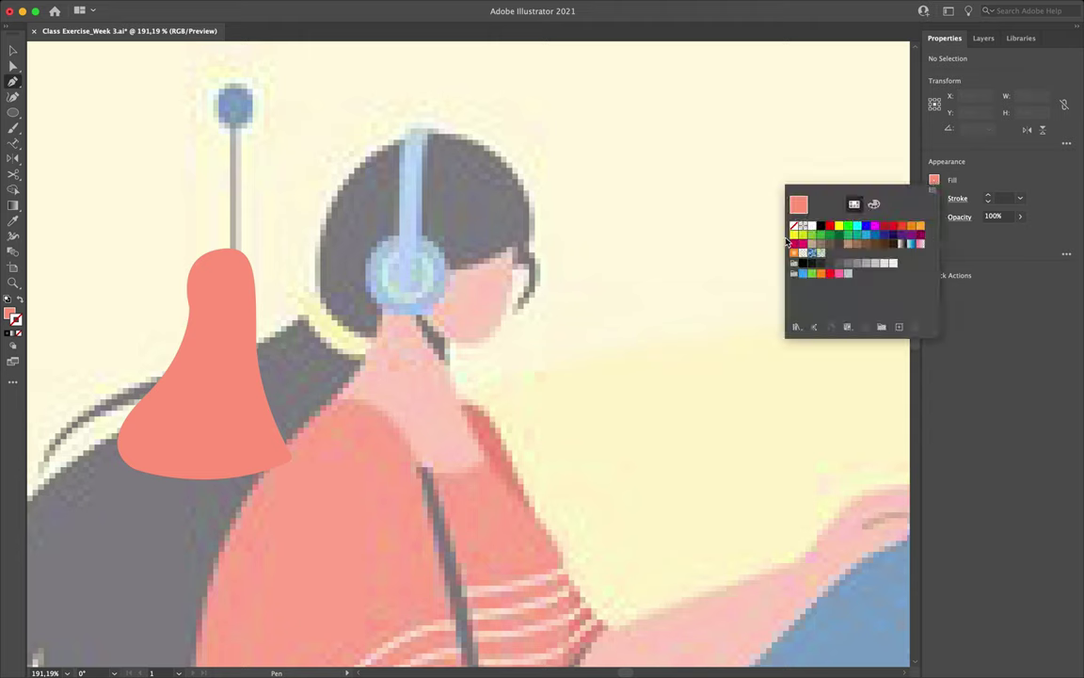
left_click(820, 228)
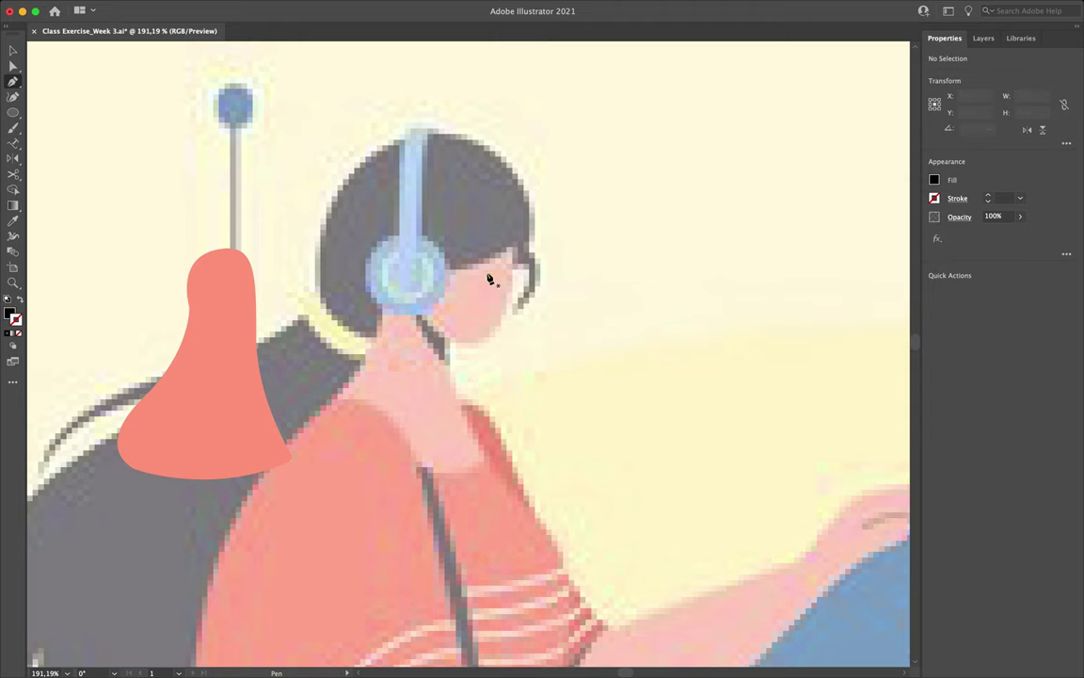
left_click(448, 364)
left_click_drag(393, 272, 375, 213)
left_click_drag(446, 170, 493, 173)
left_click_drag(543, 317, 489, 366)
left_click(447, 366)
Step: Move the skin-coloured neck shape back into place on the figure's neck
key("v")
left_click(212, 387)
left_click_drag(208, 364, 399, 374)
Step: Adjust the black shadow shape's lowest anchor to meet the neck's front edge and pull its curve past the neck's back edge
scroll(399, 373, "up", 5)
scroll(399, 373, "right", 3)
key("a")
left_click(341, 325)
left_click_drag(366, 350, 375, 356)
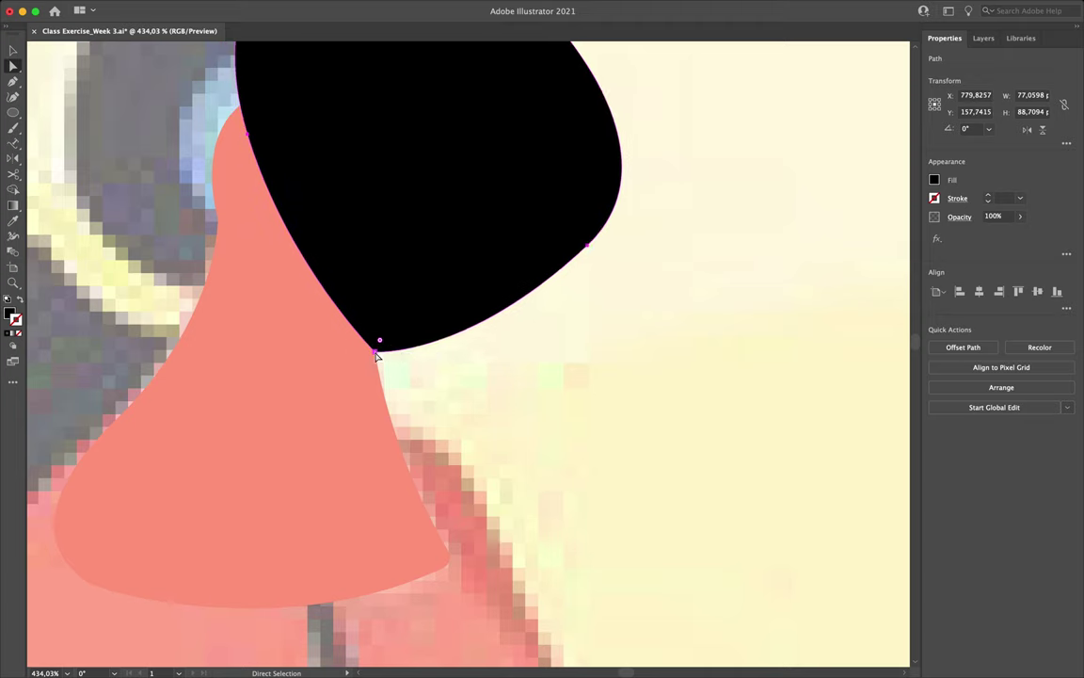
scroll(375, 359, "up", 3)
left_click_drag(269, 282, 206, 292)
scroll(315, 312, "down", 5)
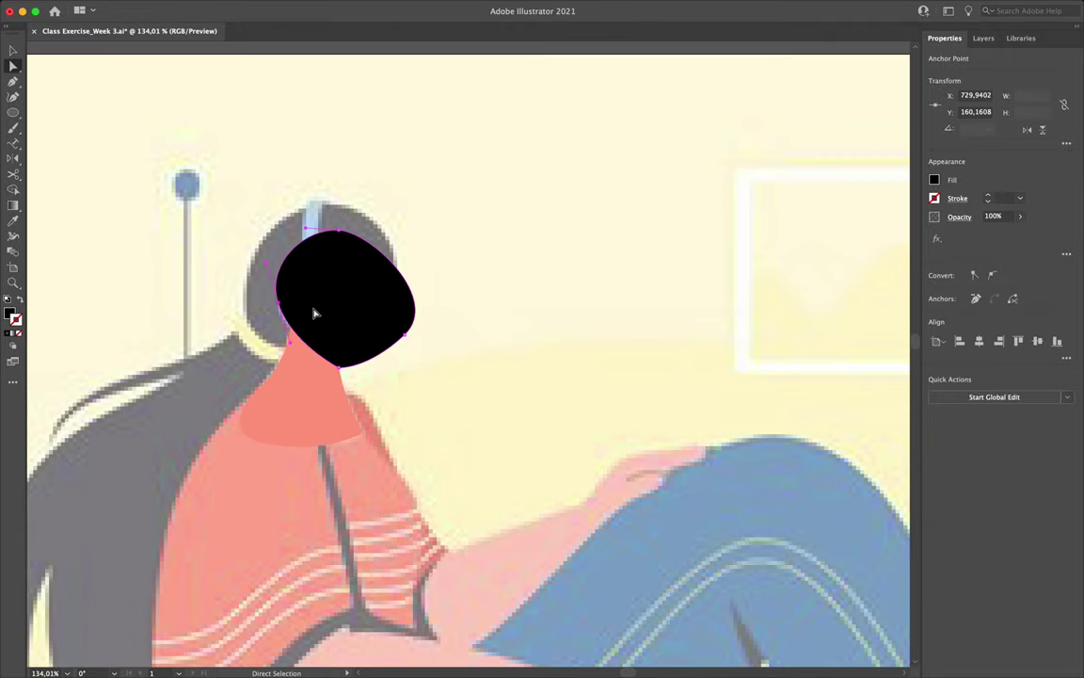
key("v")
left_click(499, 365)
Step: Duplicate the neck shape beside the figure, and group the original neck with the black shadow shape
scroll(442, 405, "left", 3)
left_click(388, 432)
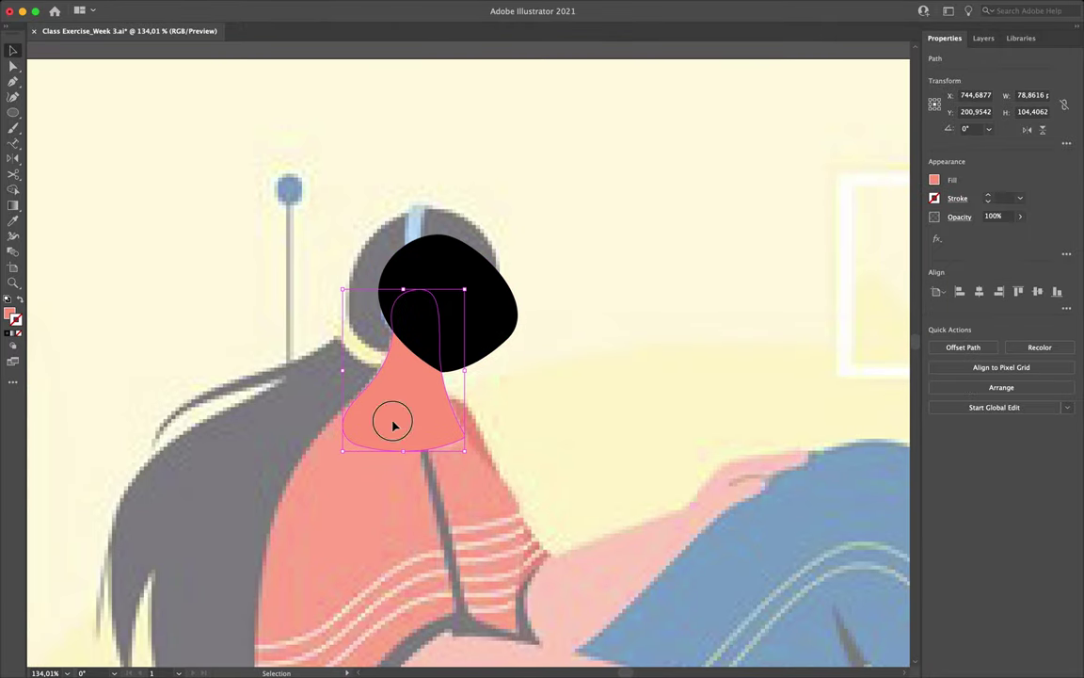
left_click_drag(394, 425, 235, 428, "alt")
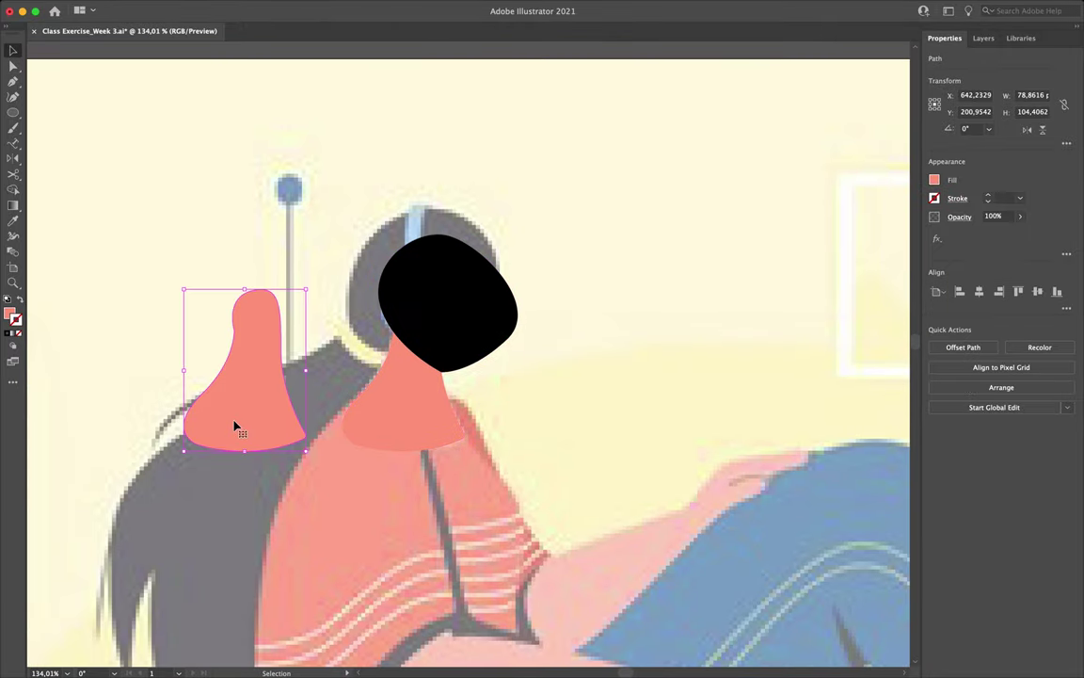
left_click(448, 419)
left_click(442, 311, "shift")
key("super+g")
Step: Expand the Torso layer and reorder its contents so the neck copy lies above the neck and shadow group
left_click(983, 38)
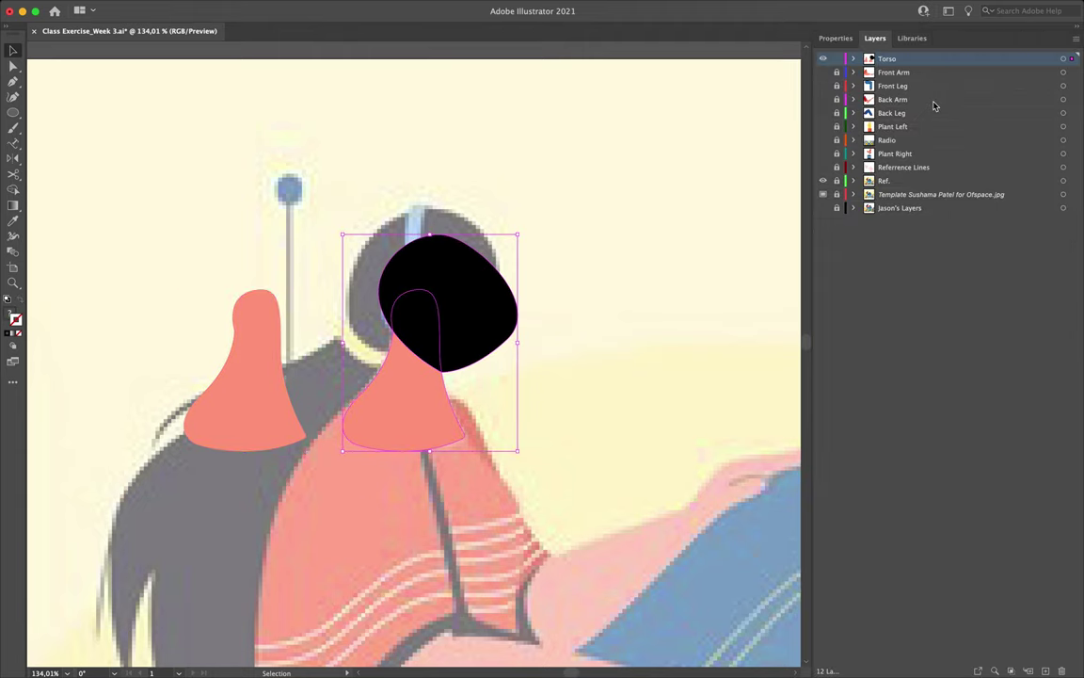
left_click(856, 59)
left_click(911, 86)
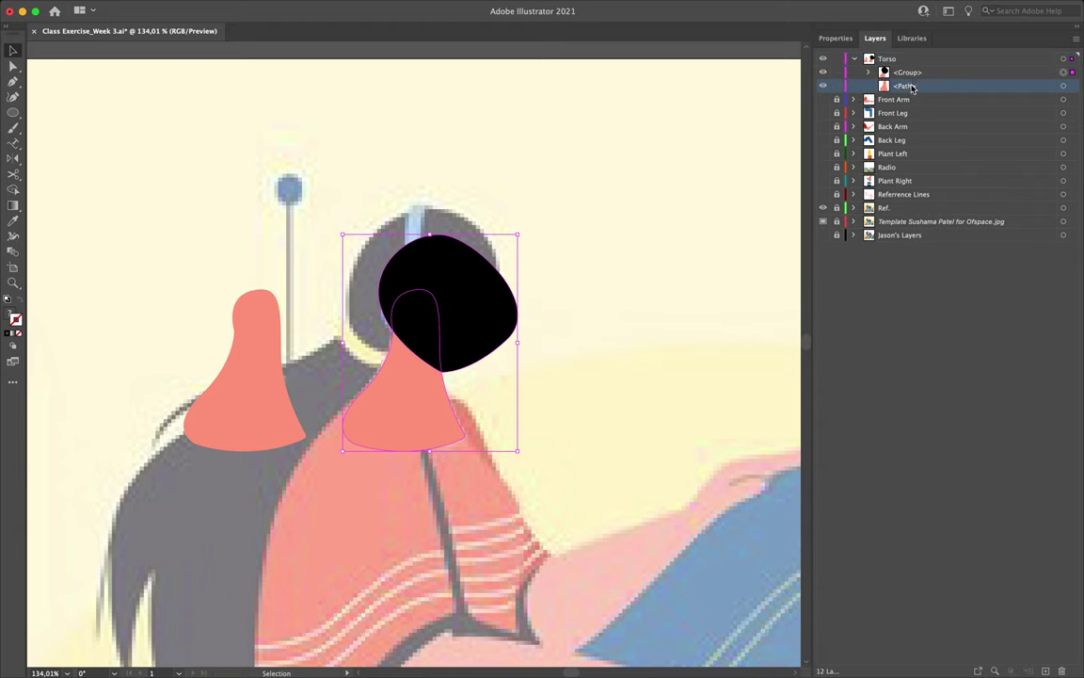
left_click_drag(920, 89, 918, 71)
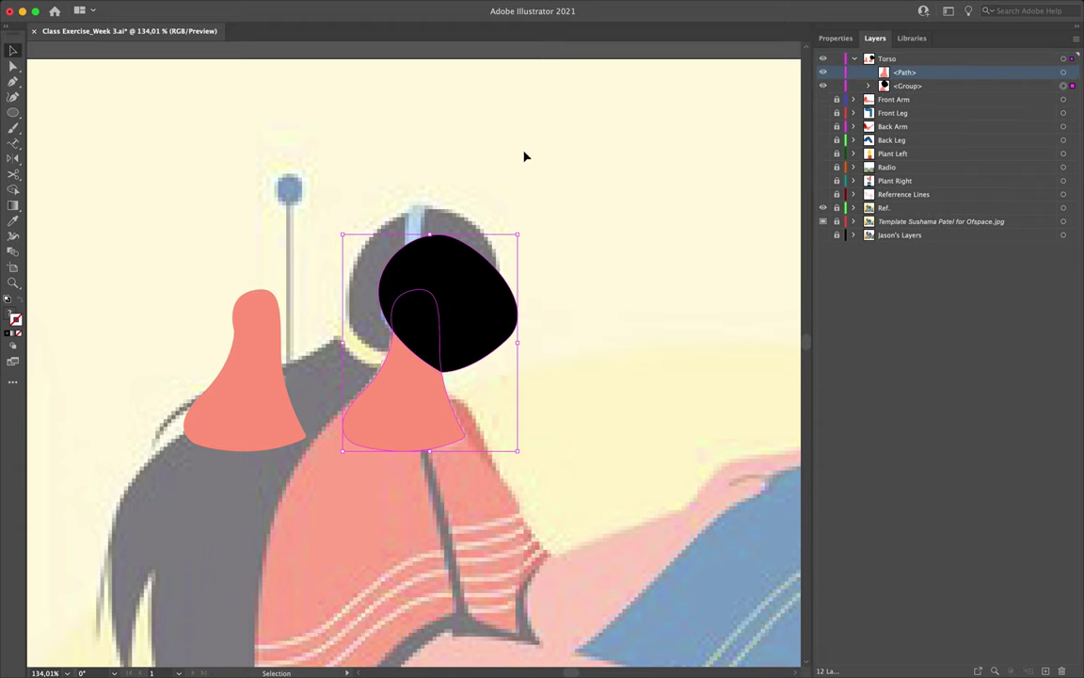
Step: Align the neck copy over the original neck and use it as a clipping mask for the neck and shadow group
left_click(253, 353)
left_click_drag(254, 355, 406, 357)
left_click(464, 364, "shift")
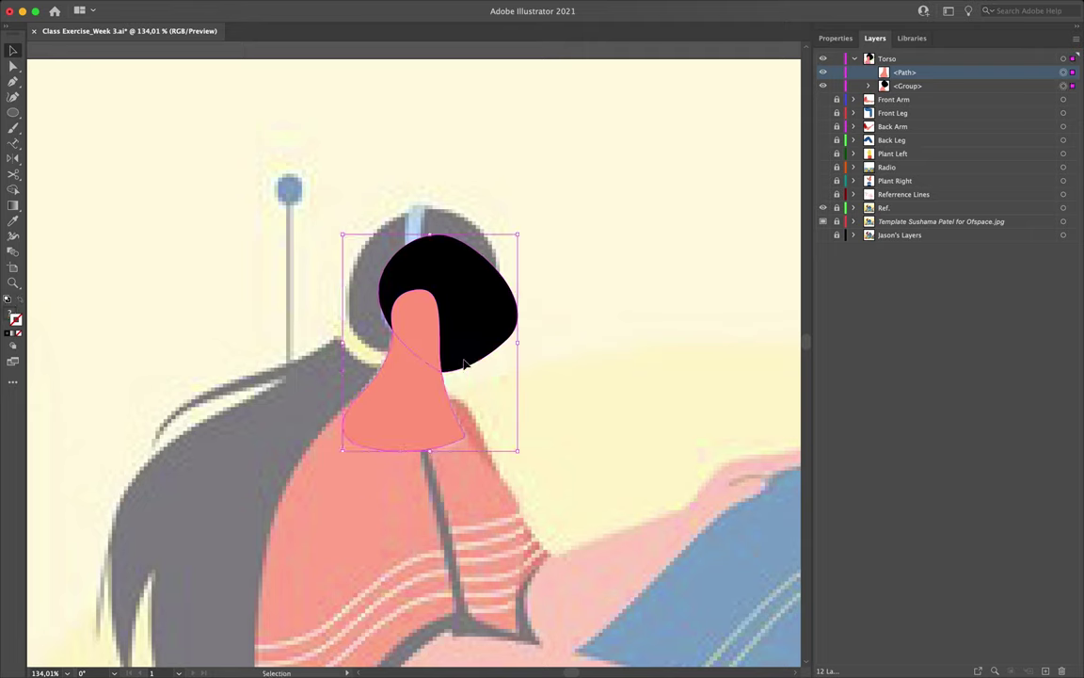
right_click(411, 336)
left_click(453, 453)
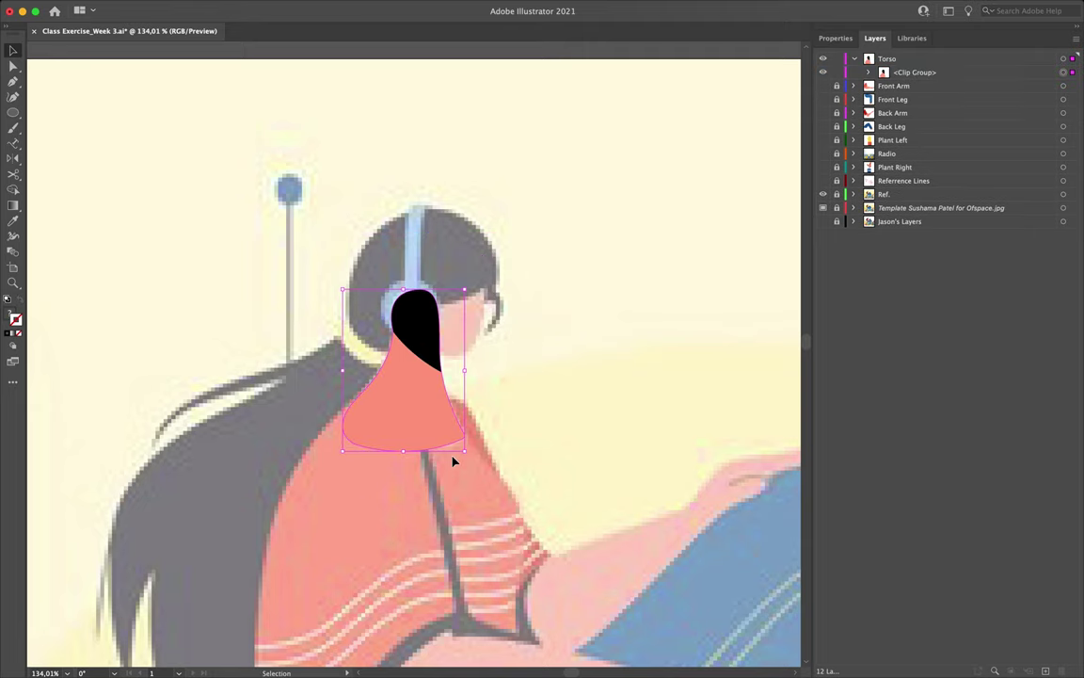
left_click(501, 393)
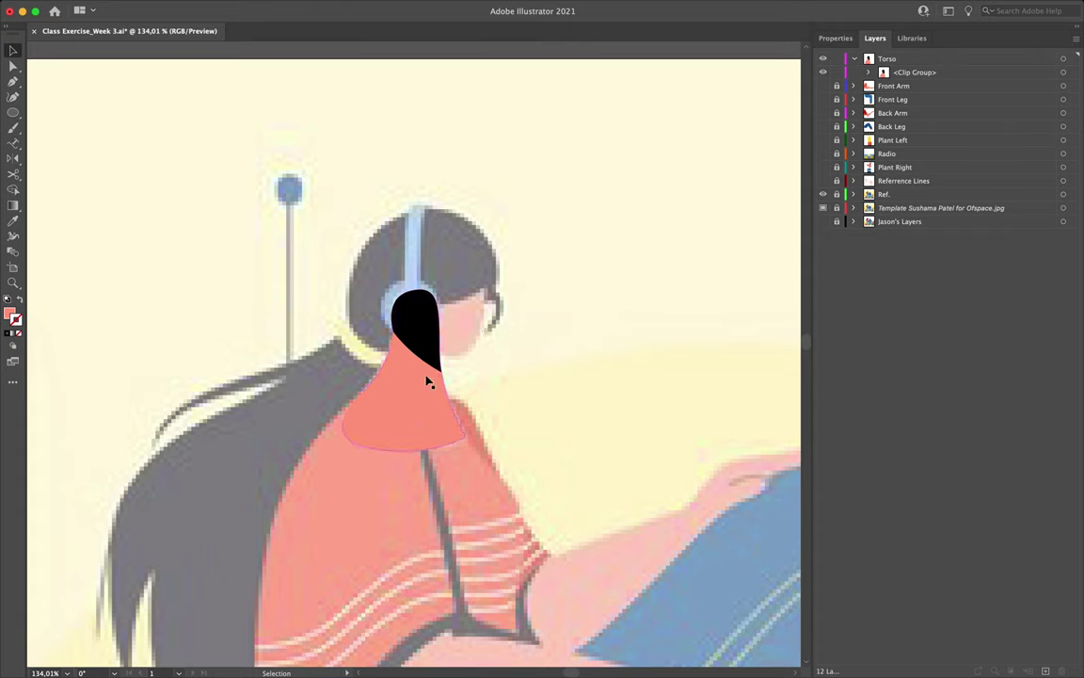
Step: Move the clipped neck group off the figure, behind her back, leaving the reference torso uncovered
left_click_drag(421, 406, 240, 411)
scroll(443, 436, "down", 5)
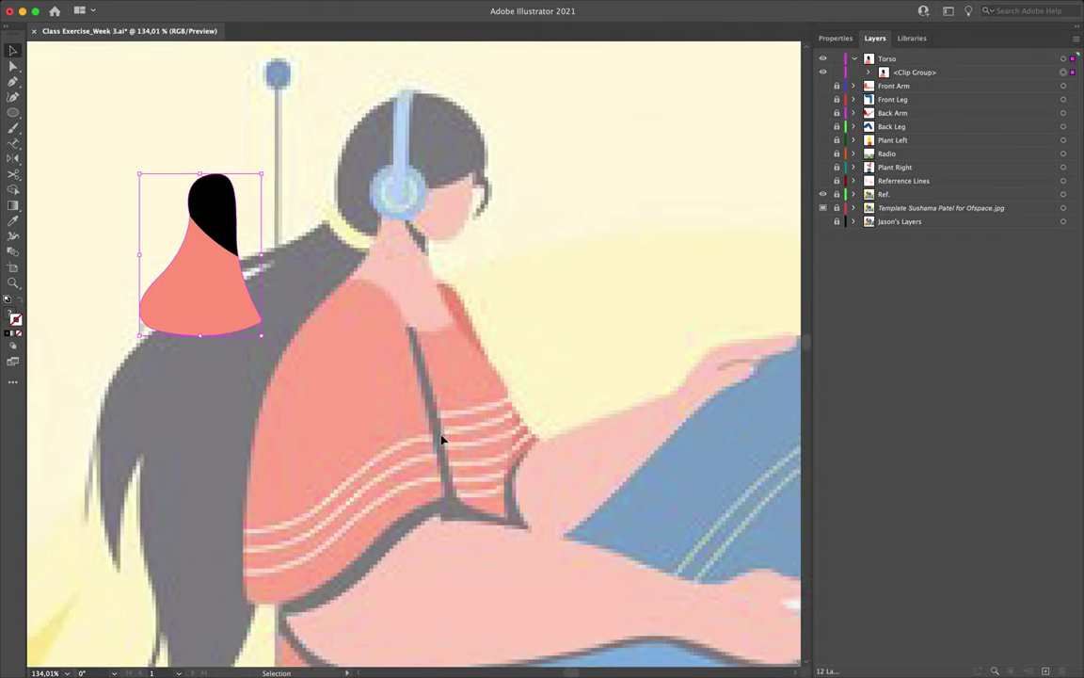
scroll(436, 399, "up", 1)
left_click(430, 386)
Step: Set the Pen tool to draw with no fill and a 1 pt black stroke
key("p")
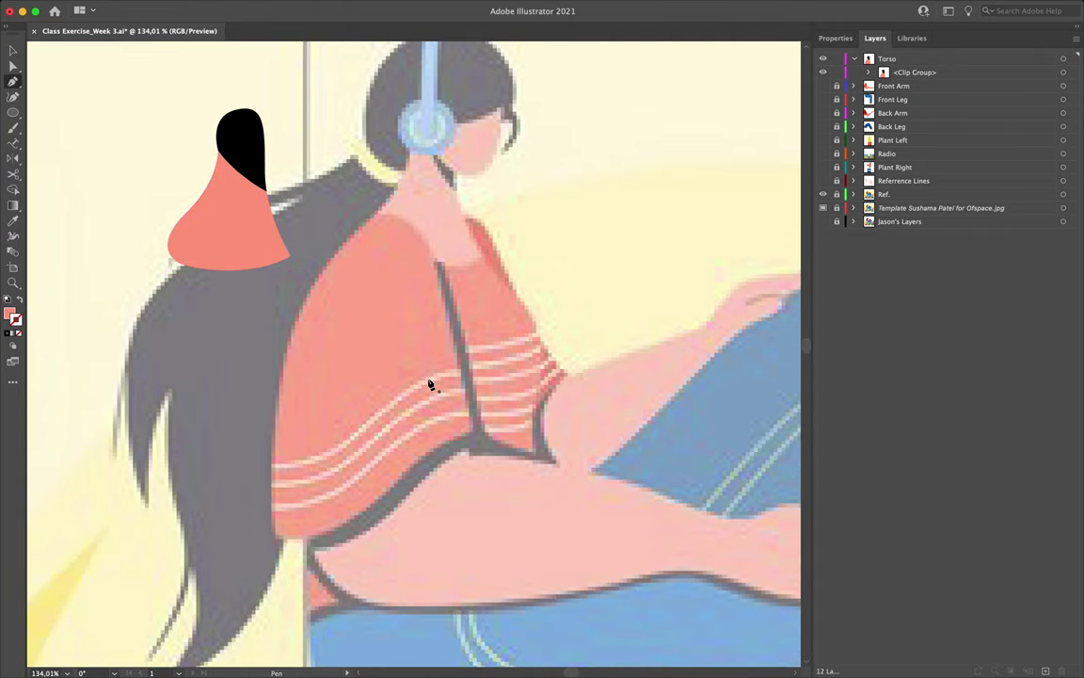
left_click(836, 37)
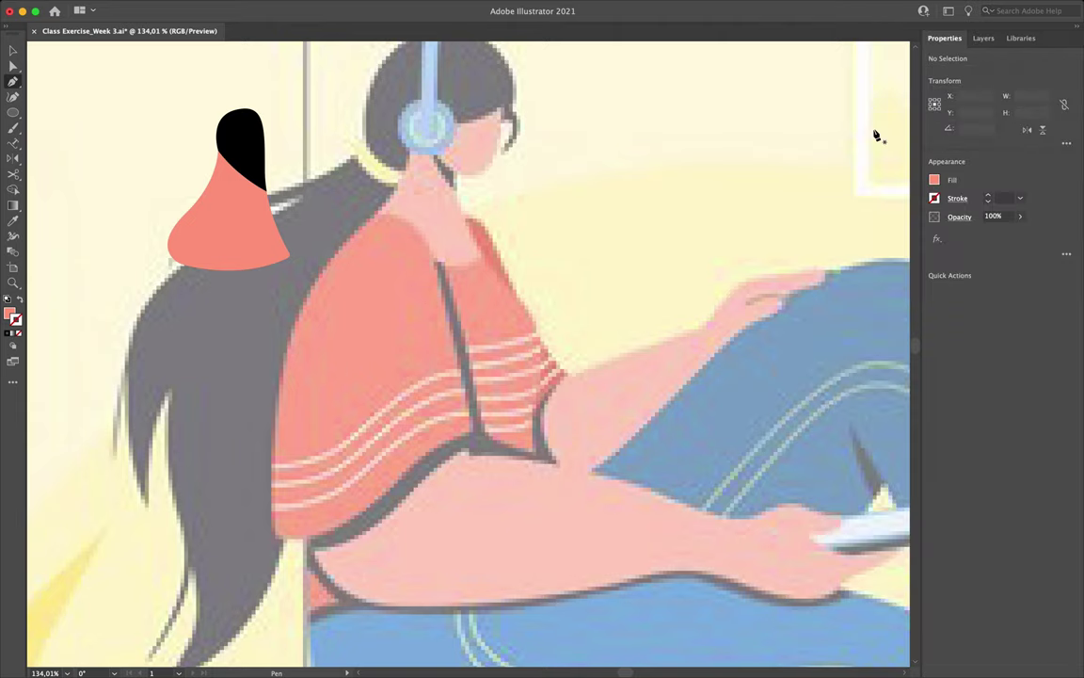
left_click(934, 181)
left_click(719, 210)
left_click(934, 199)
left_click(820, 246)
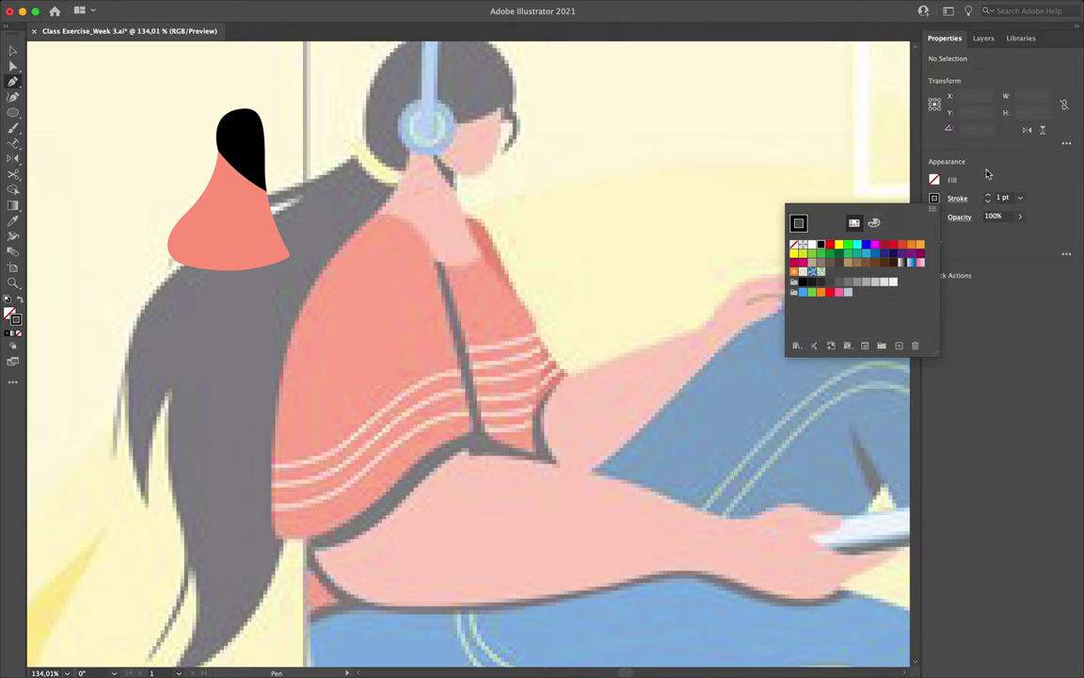
Step: Trace the torso from the front of the neckline down the chest and belly, and along the waist to the lower back corner
left_click(482, 253)
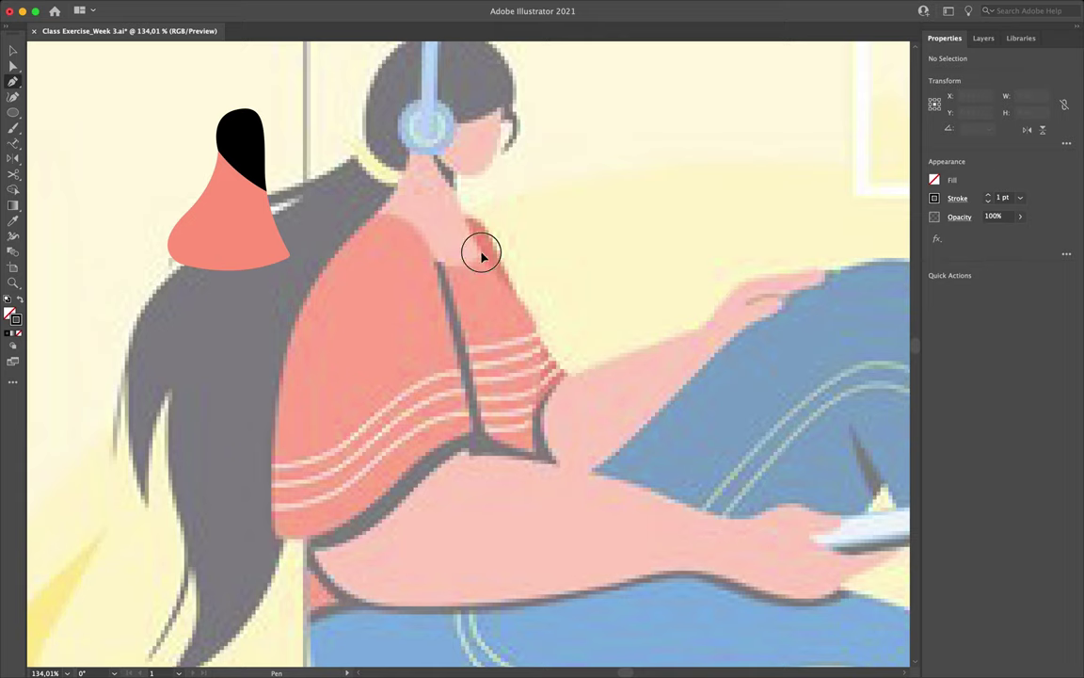
left_click(534, 326)
left_click_drag(537, 330, 539, 350)
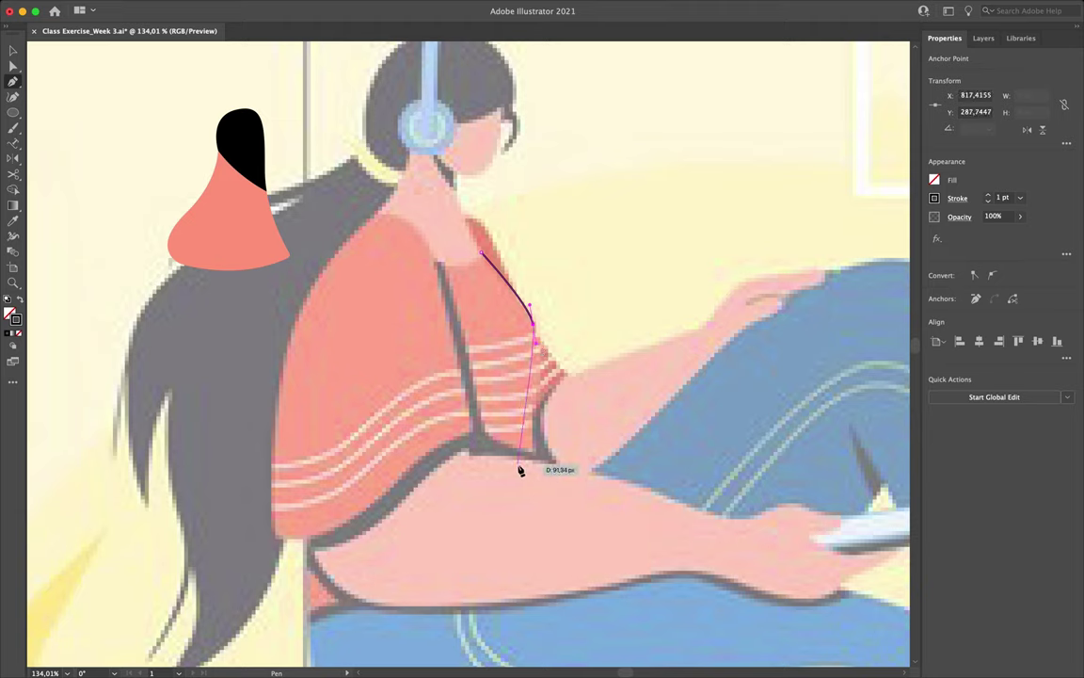
left_click_drag(532, 461, 538, 513)
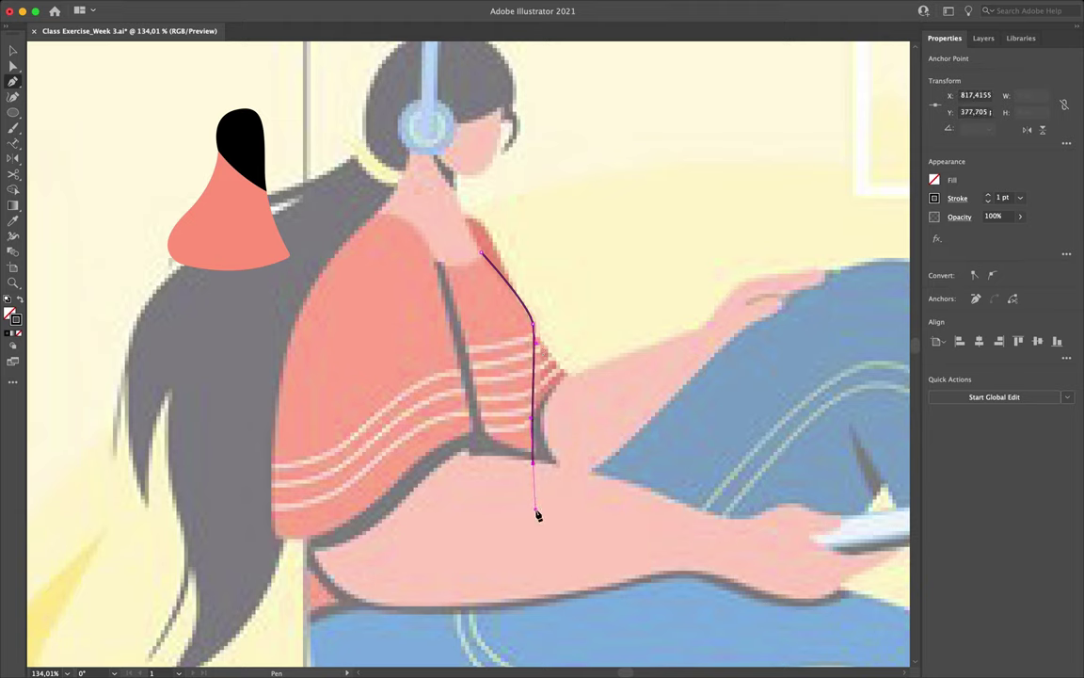
left_click(553, 557)
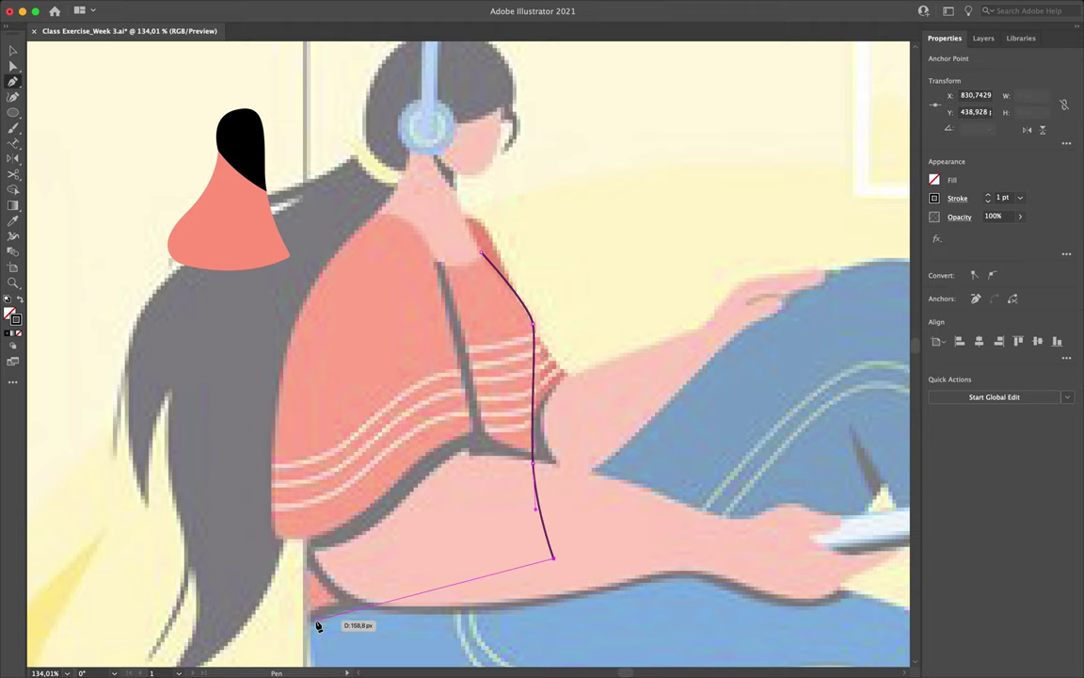
left_click_drag(309, 622, 233, 554)
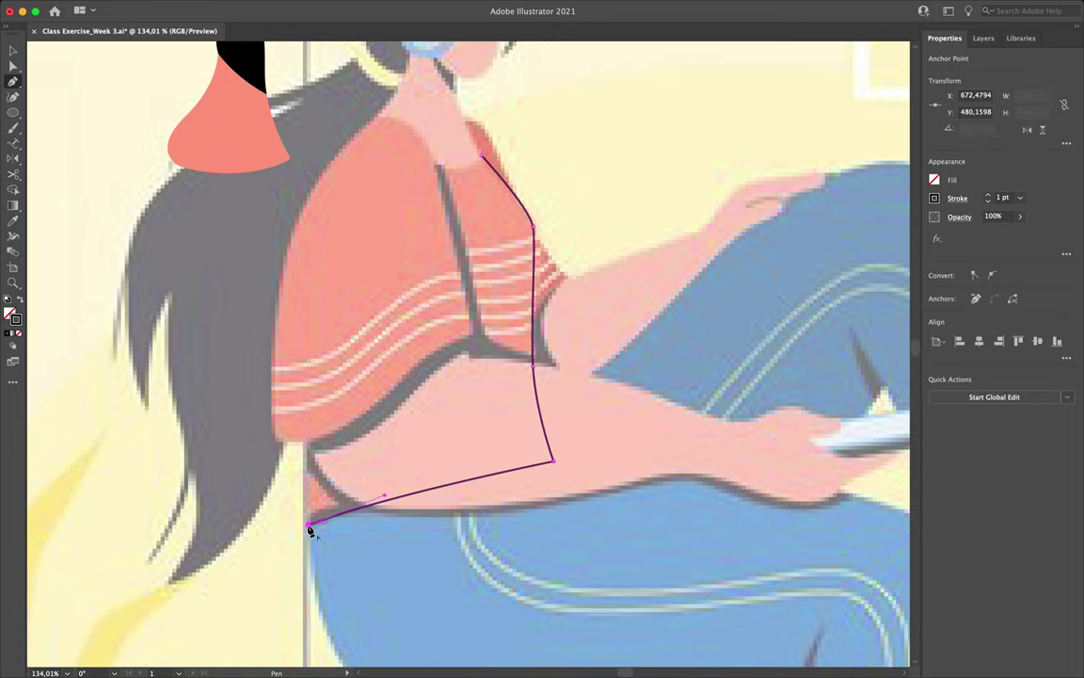
Step: Trace the torso's back edge up to the shoulder and along the curved neckline, closing the outline at its starting point
scroll(309, 530, "up", 3)
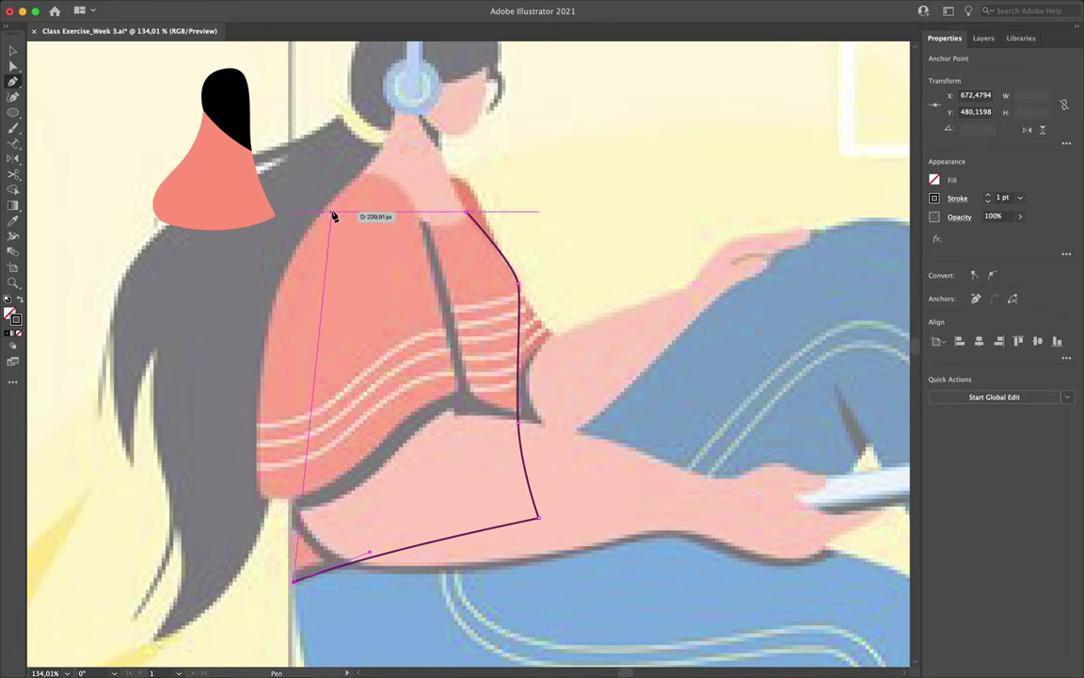
left_click_drag(350, 220, 427, 64)
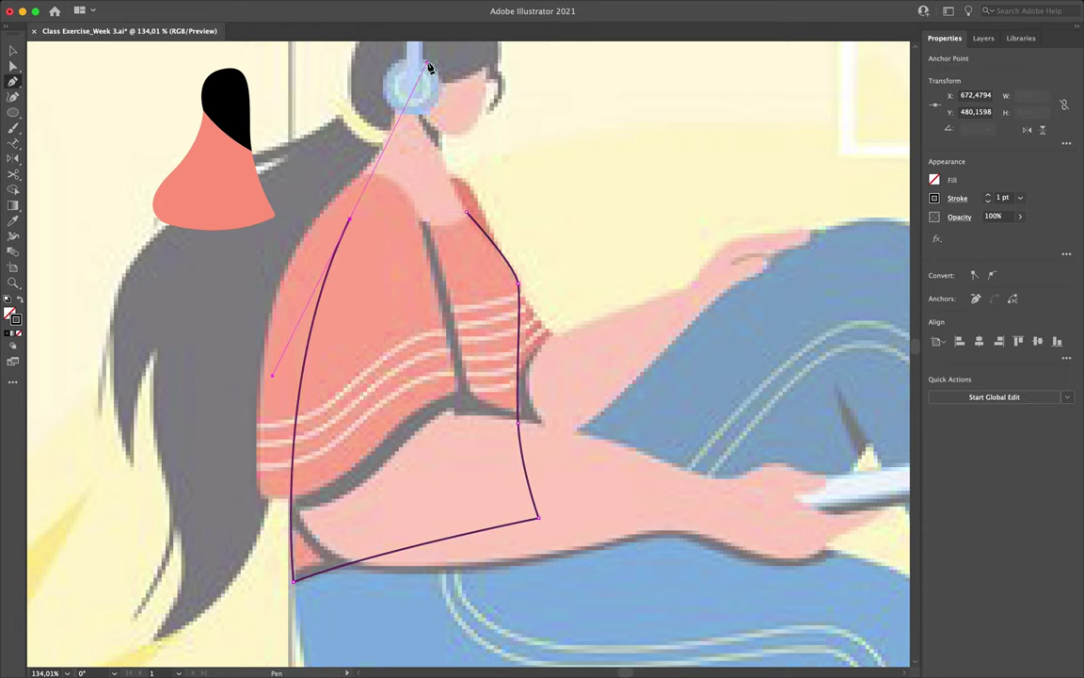
left_click_drag(390, 196, 489, 214)
scroll(489, 214, "up", 3)
mouse_move(525, 248)
left_mouse_down()
mouse_move(550, 242)
mouse_move(516, 258)
left_mouse_up()
left_click(540, 235)
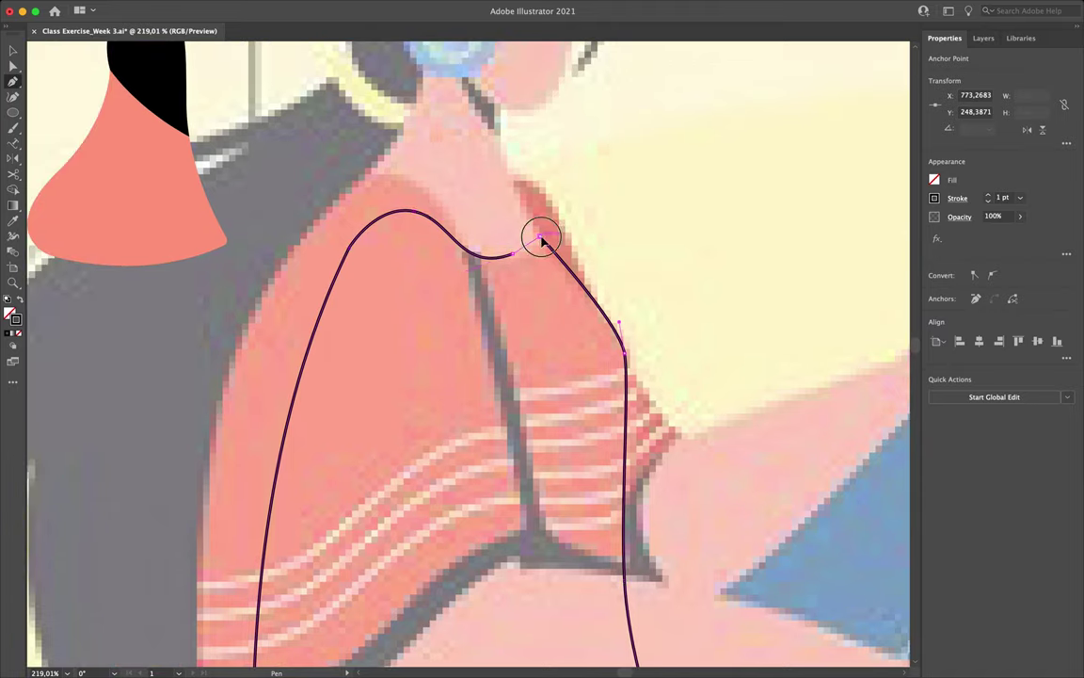
key("v")
left_click(544, 357)
key("ctrl+0")
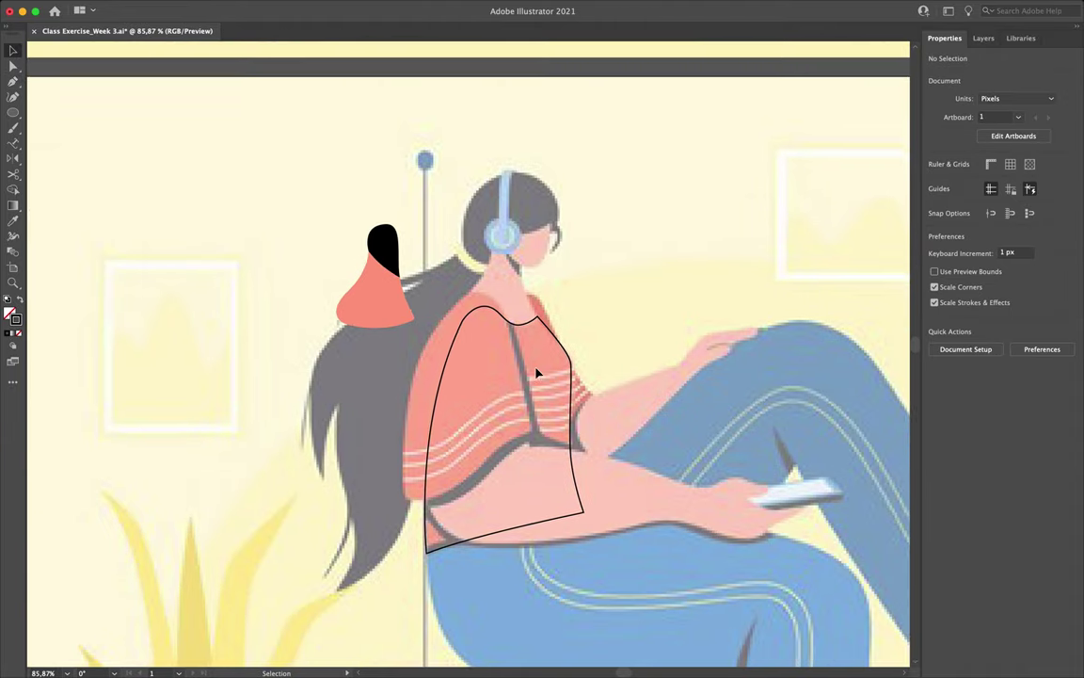
scroll(538, 374, "right", 1)
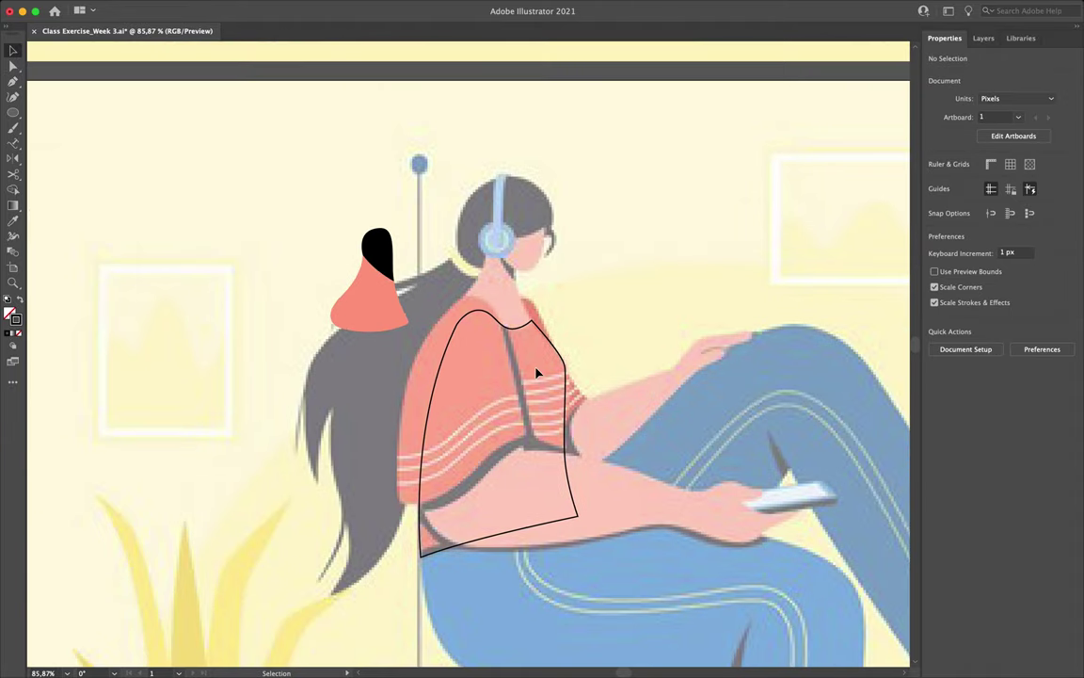
Step: Show the Front Arm layer, fill the torso outline with its sleeve's red and no stroke, and hide that layer again
left_click(983, 37)
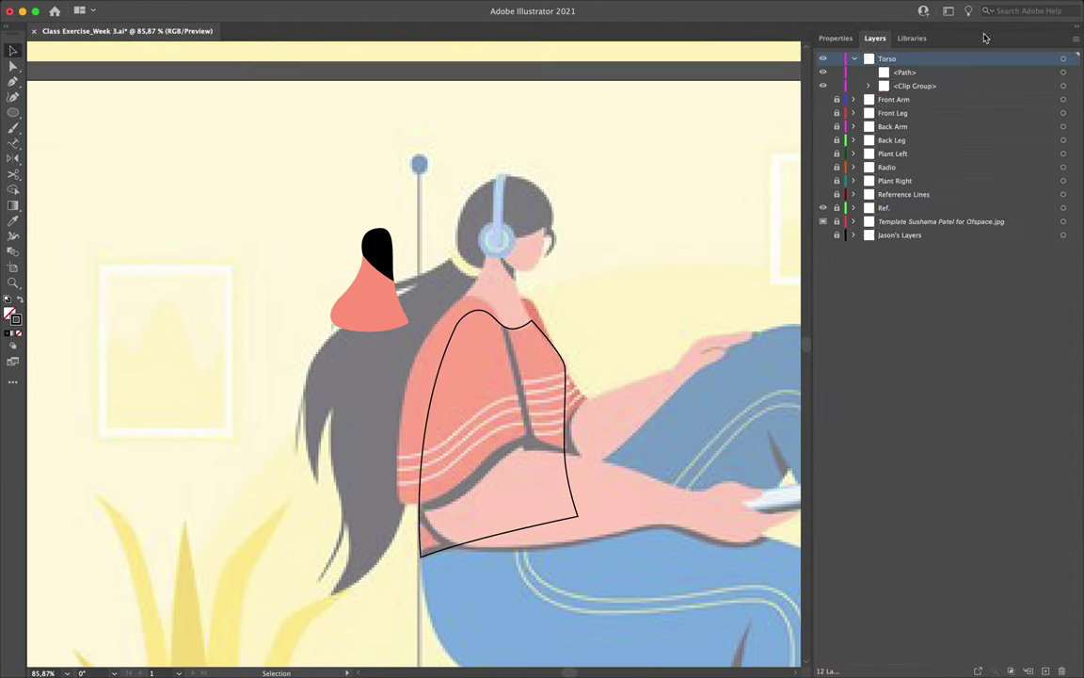
left_click(823, 99)
left_click(532, 337)
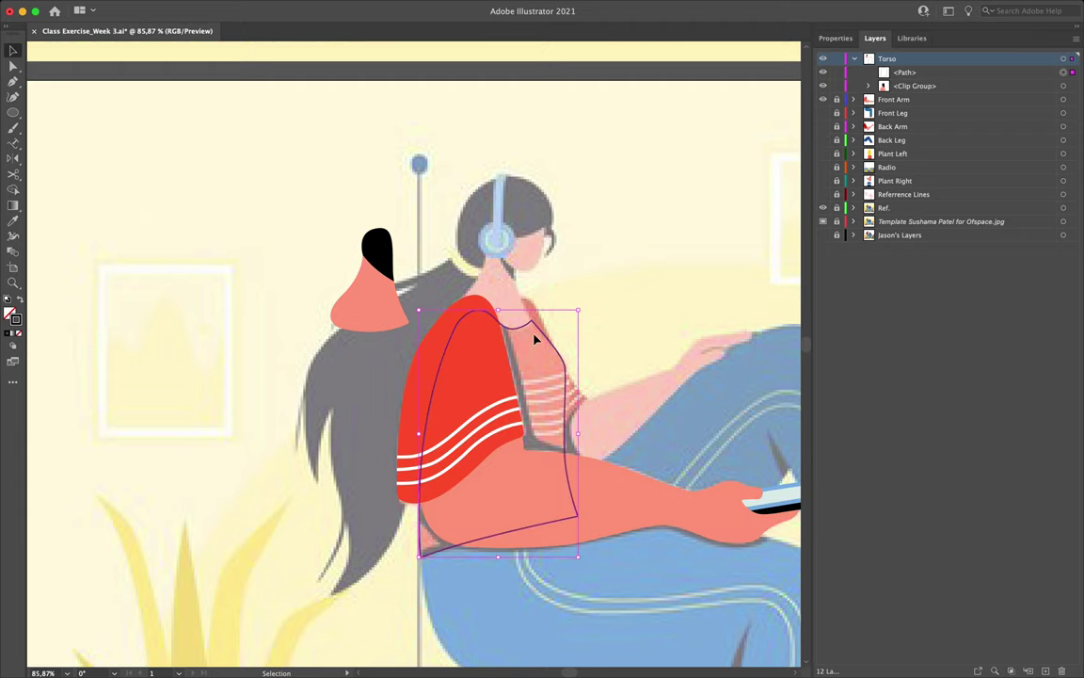
key("i")
left_click(464, 302)
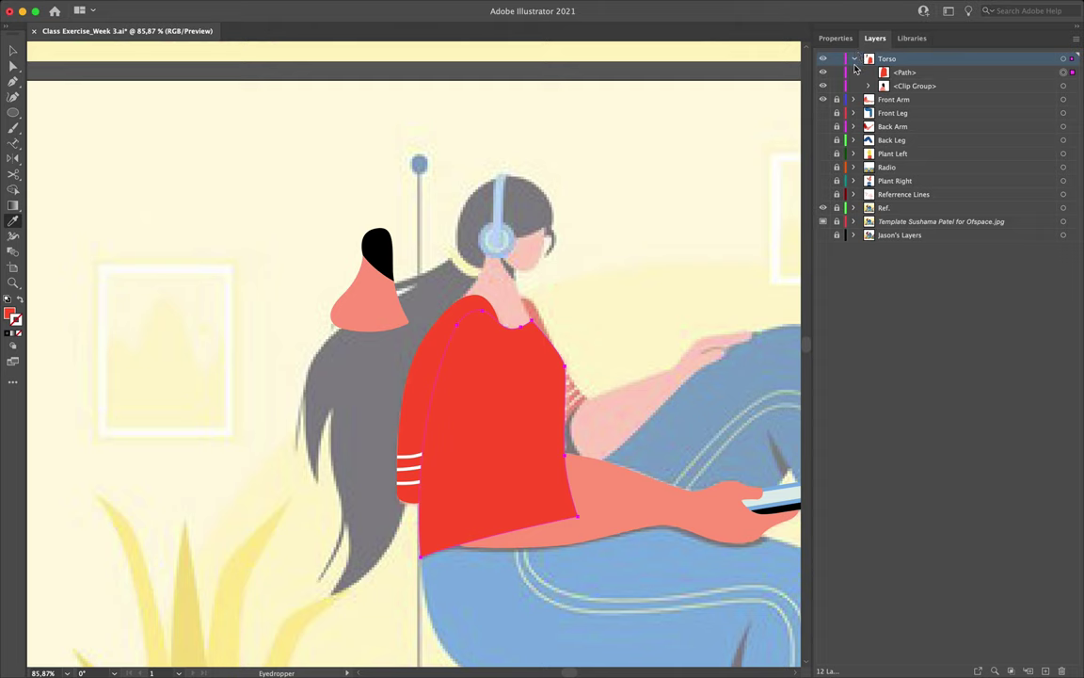
left_click(824, 99)
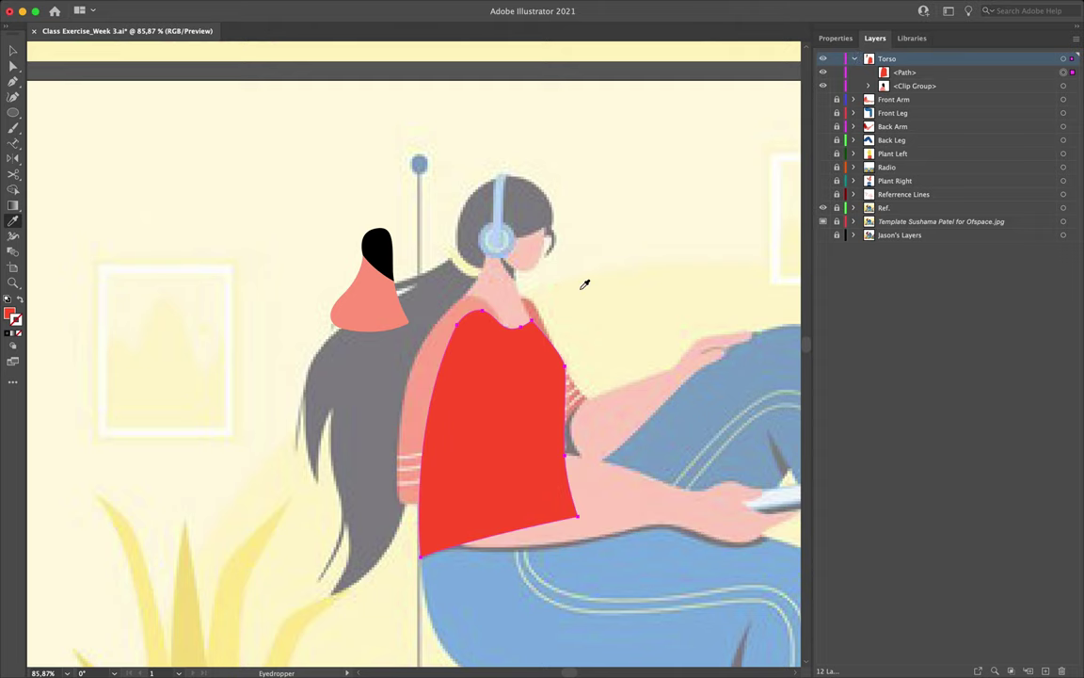
Step: Move the red torso shape off the figure, behind her back, to uncover the reference shirt's stripes
key("v")
left_click(603, 267)
left_click_drag(516, 383, 407, 401)
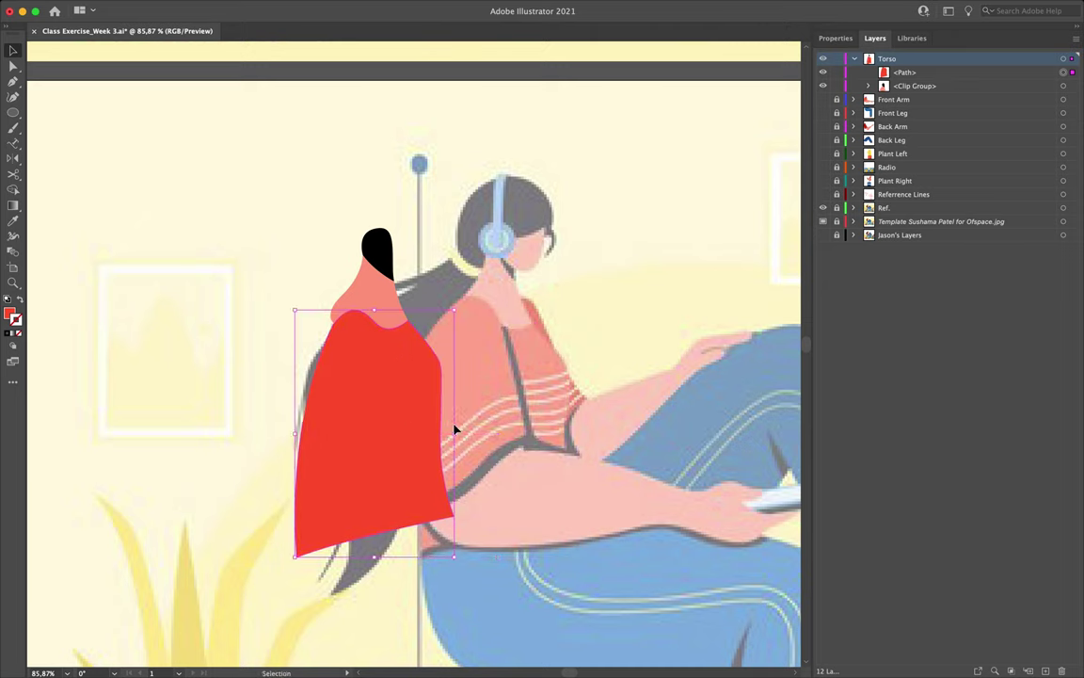
left_click(552, 391)
scroll(522, 370, "up", 3)
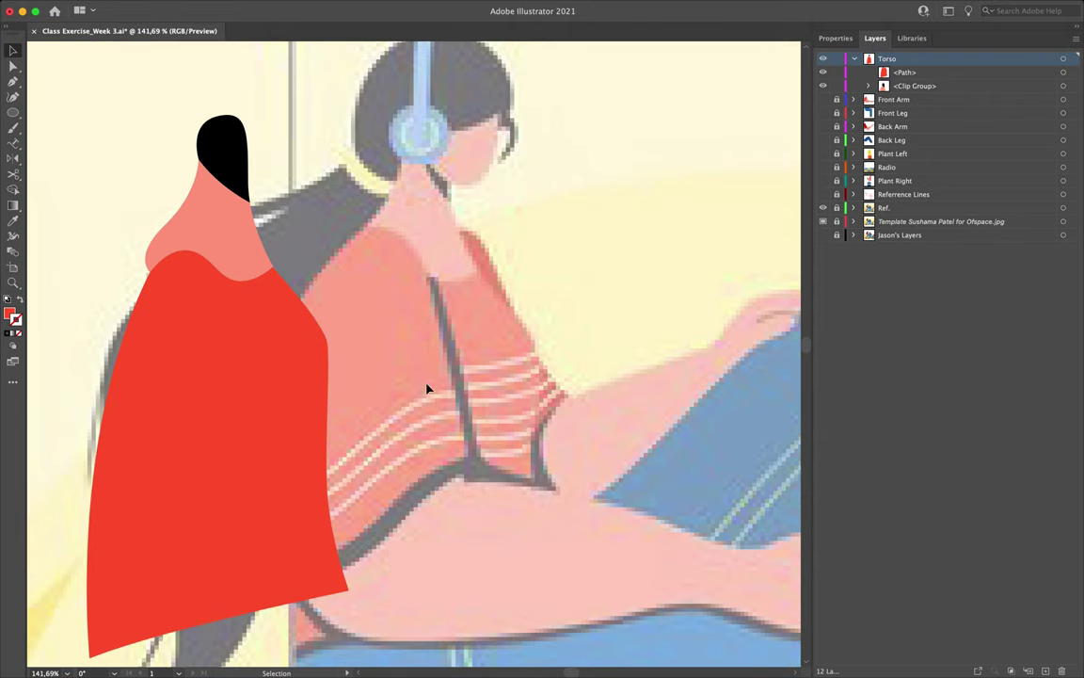
left_click_drag(189, 376, 14, 381)
left_click(439, 353)
Step: Set the Pen tool to draw with no fill and a 2 pt white stroke
key("p")
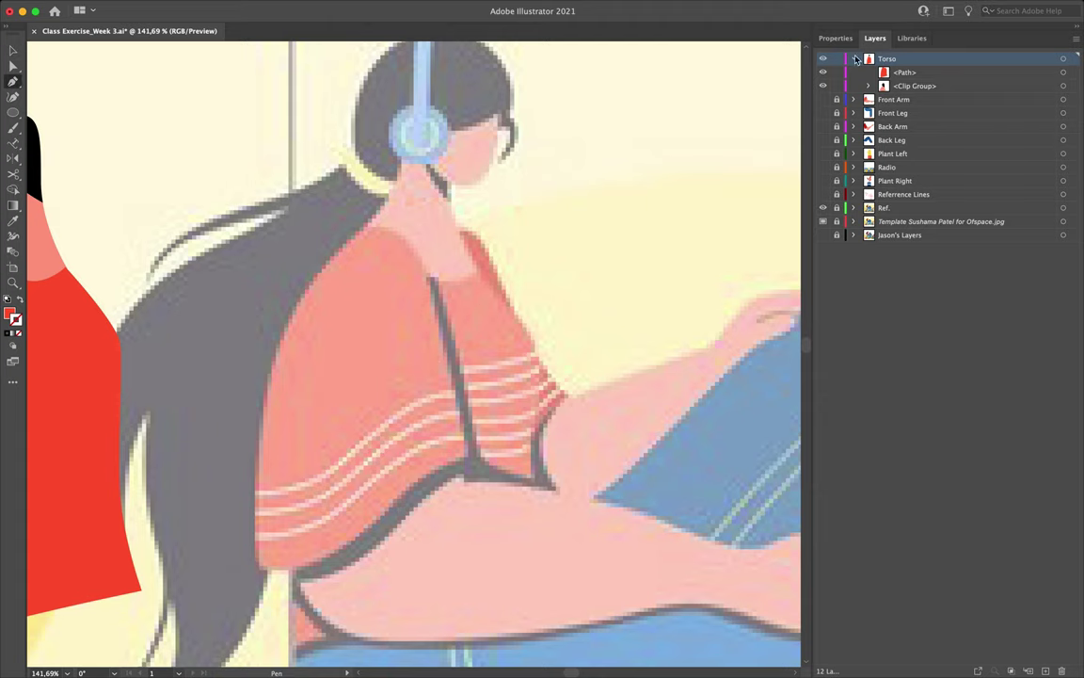
left_click_drag(807, 134, 921, 135)
left_click(934, 181)
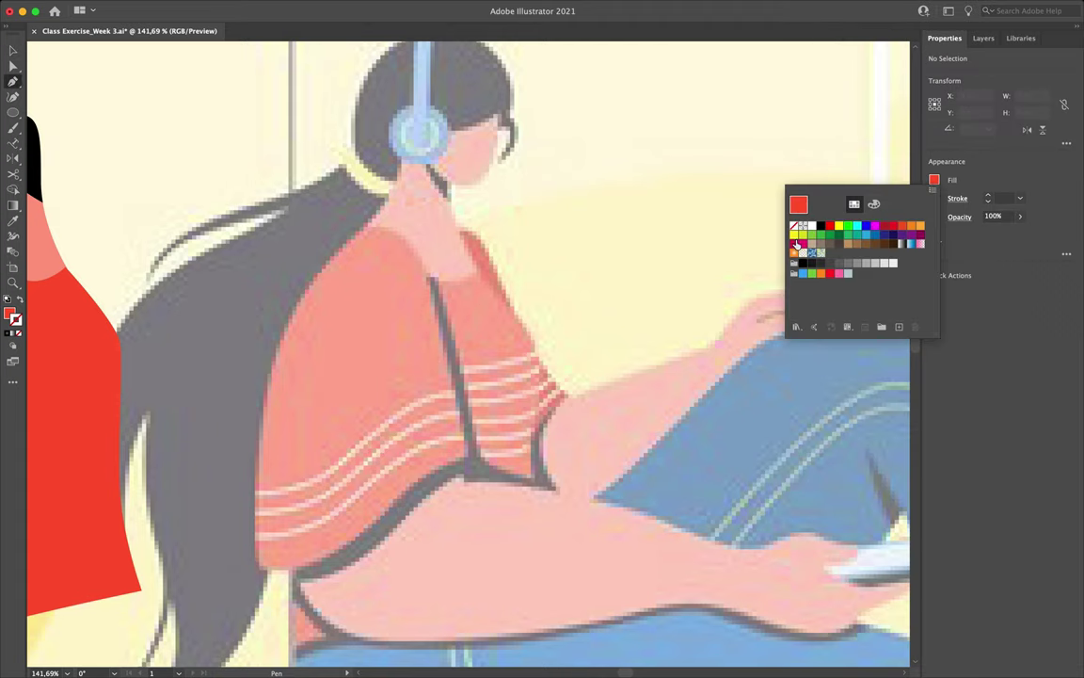
left_click(796, 227)
left_click(935, 197)
left_click(934, 197)
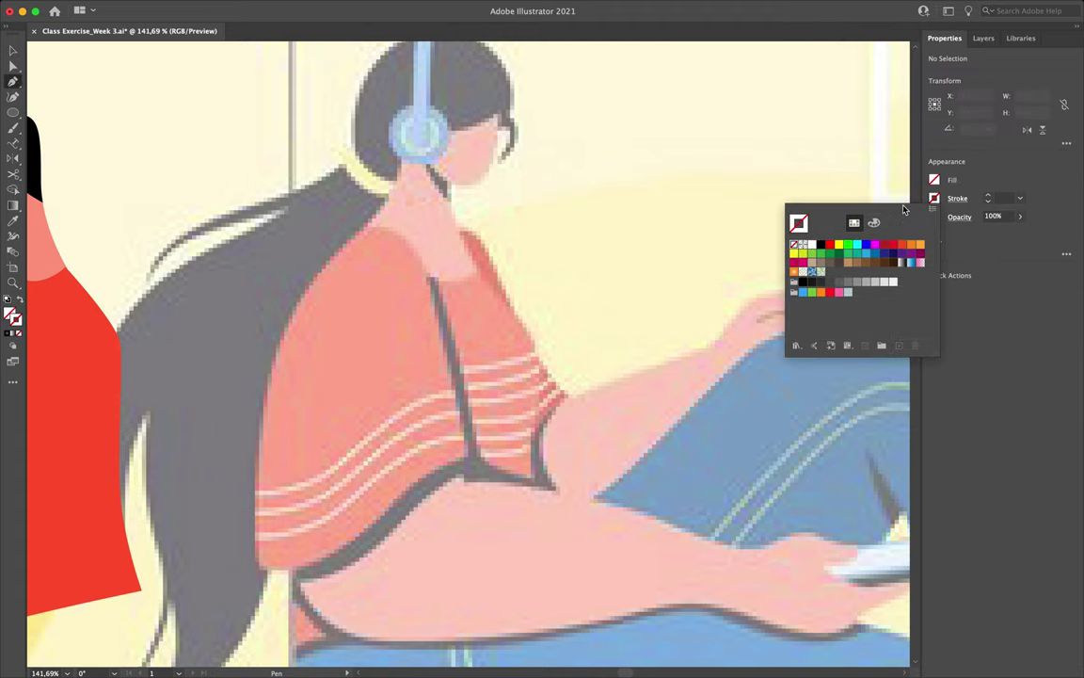
left_click(817, 245)
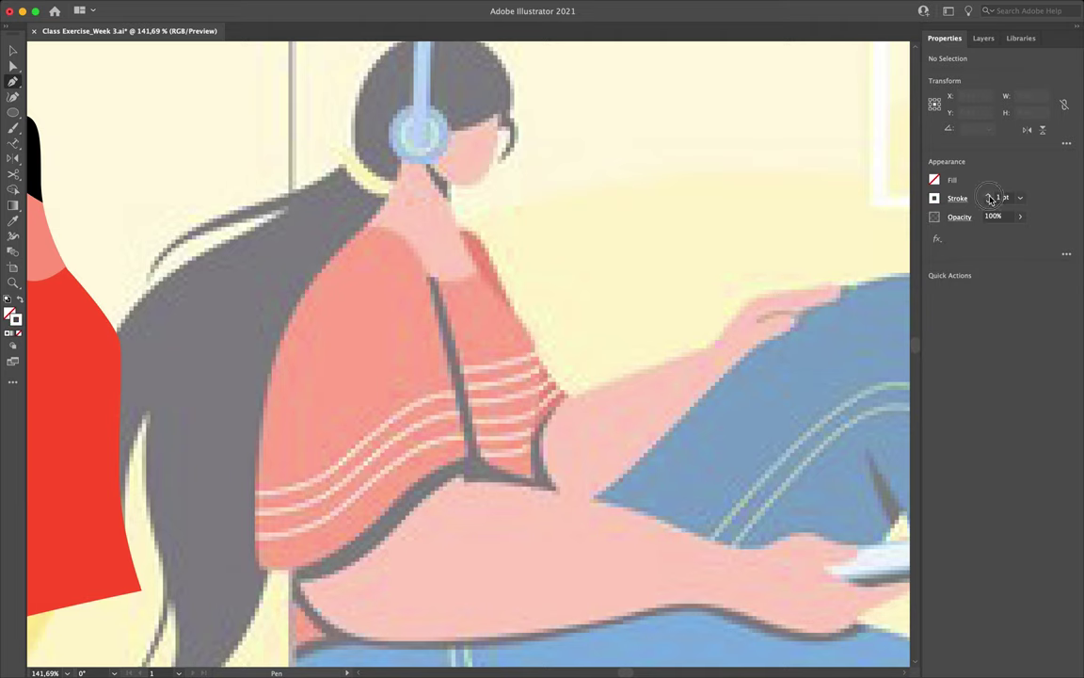
Step: Draw the two uppermost white stripes as separate open curves from the shirt's front edge across to the back
left_click(534, 353)
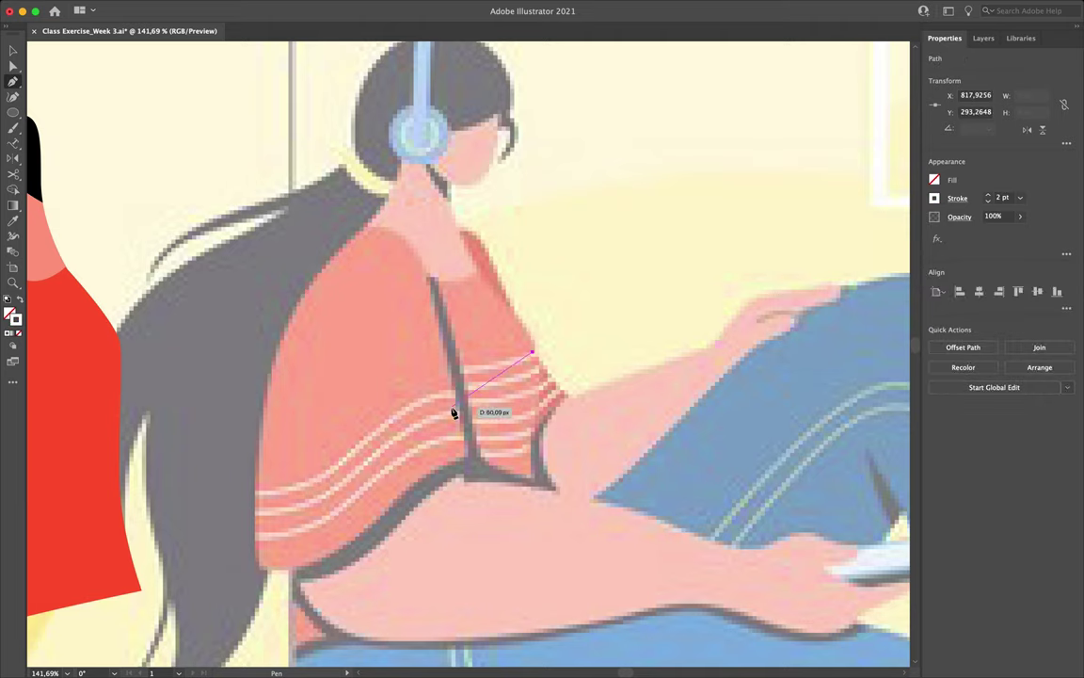
left_click_drag(420, 377, 326, 366)
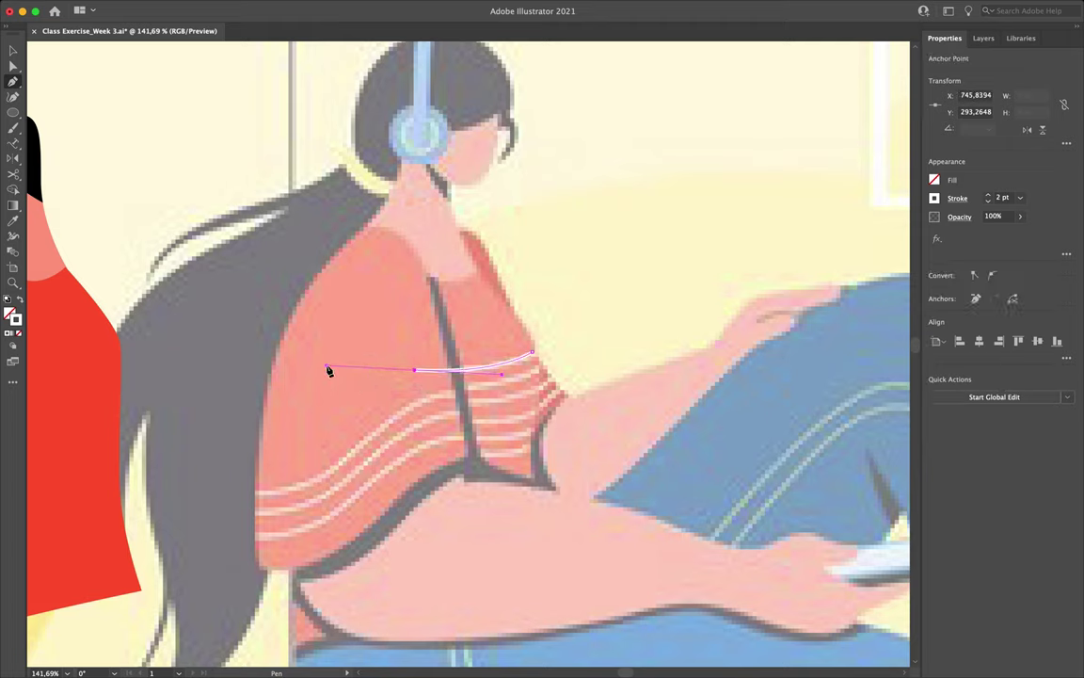
left_click(287, 394)
key("Escape")
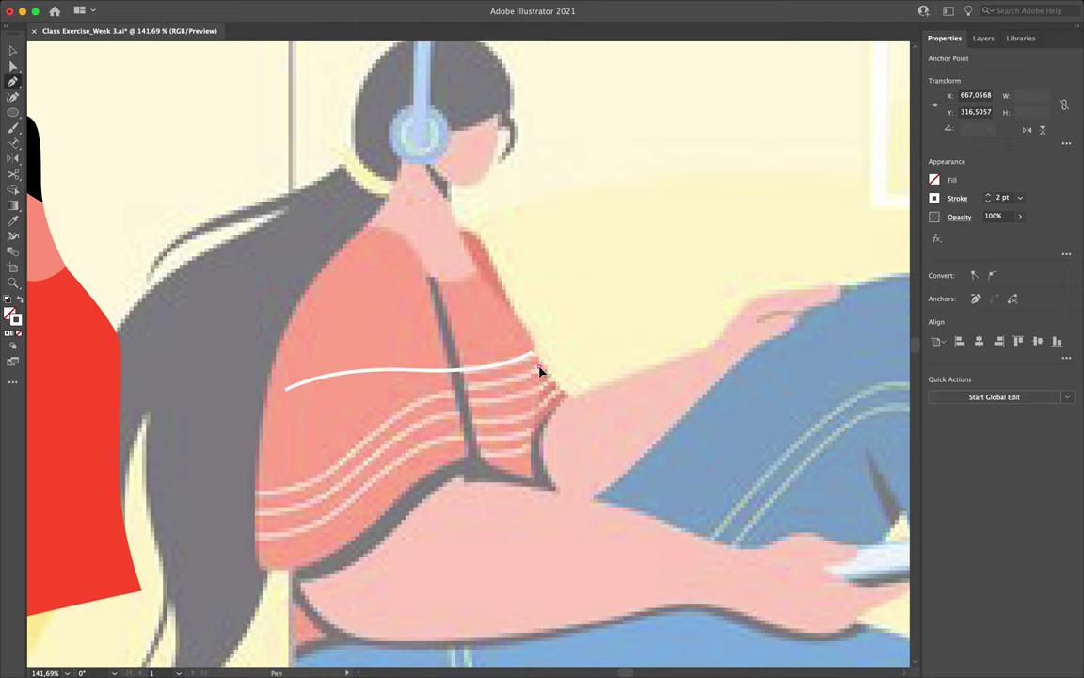
left_click(540, 366)
left_click(387, 398)
left_click_drag(384, 403, 278, 400)
left_click(285, 412)
key("Escape")
Step: Draw the third and fourth white stripes below the first two, following the reference from the front edge to the back
left_click(540, 390)
mouse_move(465, 400)
left_mouse_down()
mouse_move(416, 395)
mouse_move(367, 429)
left_mouse_up()
left_click(291, 433)
key("Escape")
left_click(537, 414)
left_click(301, 454)
key("Escape")
Step: Draw the fifth and sixth white stripes as open curves across the lower chest, sloping down towards the back
left_click(532, 431)
mouse_move(466, 435)
left_mouse_down()
mouse_move(431, 426)
mouse_move(440, 446)
left_mouse_up()
left_click(312, 475)
key("Escape")
left_click(531, 443)
left_click(325, 489)
Step: Move the red torso back onto the figure beneath the stripes and extend the lower stripes to its back edge
key("v")
mouse_move(94, 369)
left_mouse_down()
mouse_move(538, 380)
mouse_move(455, 351)
mouse_move(556, 364)
left_mouse_up()
scroll(505, 369, "up", 2)
key("a")
left_click(433, 337)
left_click(511, 396)
mouse_move(511, 395)
left_mouse_down()
mouse_move(483, 386)
mouse_move(527, 416)
mouse_move(464, 406)
mouse_move(341, 437)
mouse_move(262, 428)
left_mouse_up()
Step: Duplicate the red torso in front of the figure, and group the original torso with its white stripes
key("super+0")
key("v")
left_click(435, 328)
left_click_drag(435, 327, 645, 314)
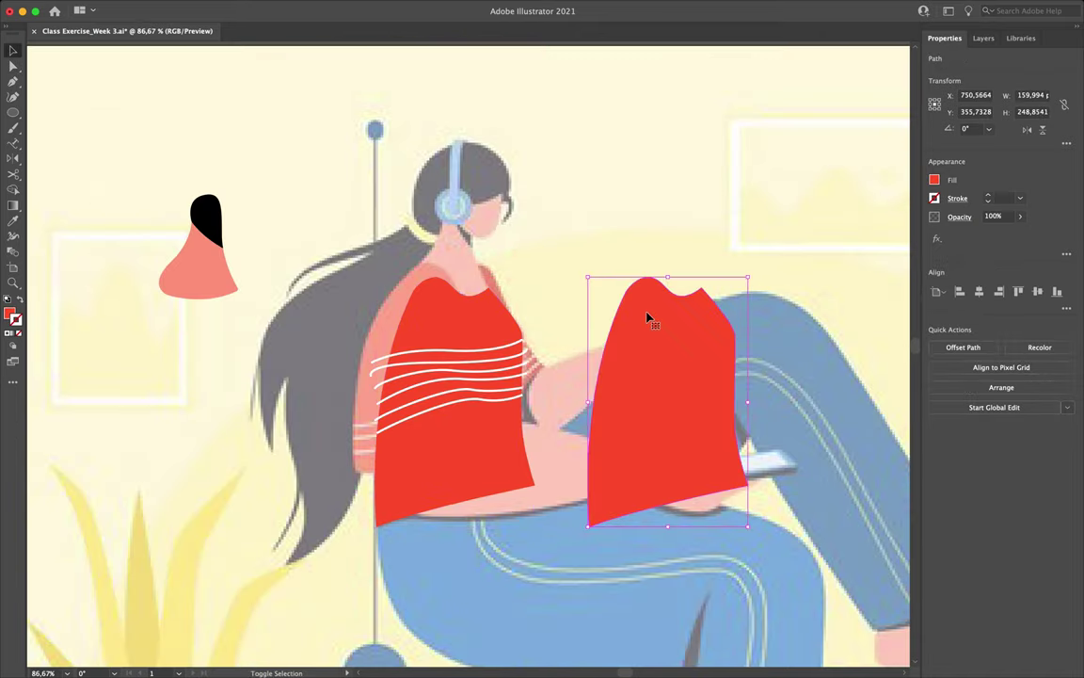
left_click(437, 425)
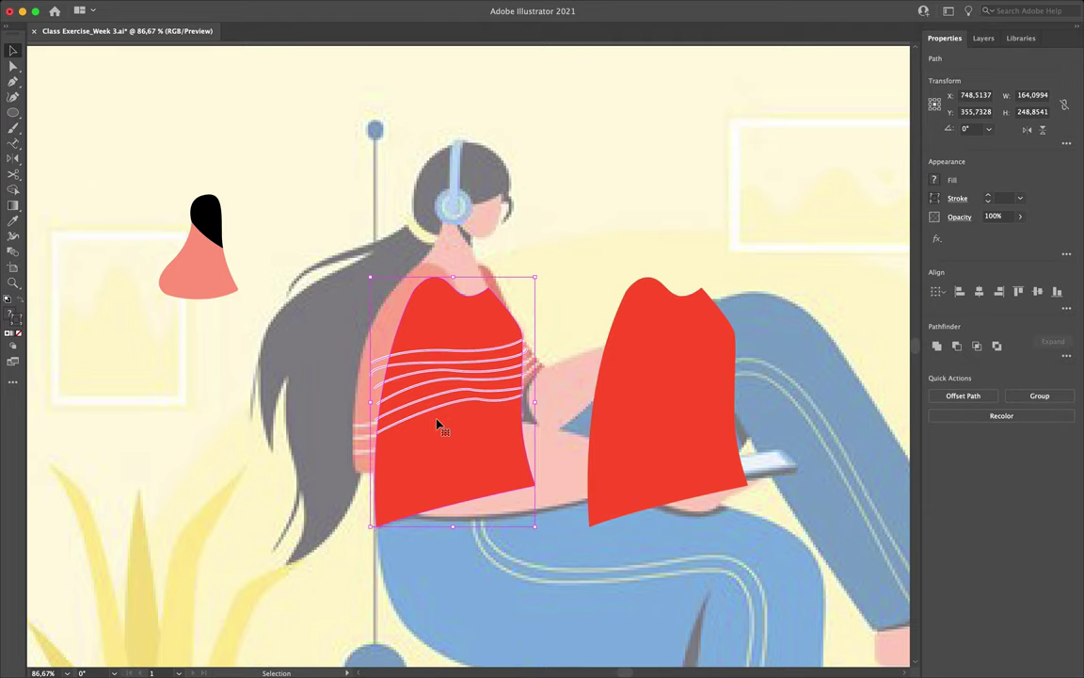
key("super+g")
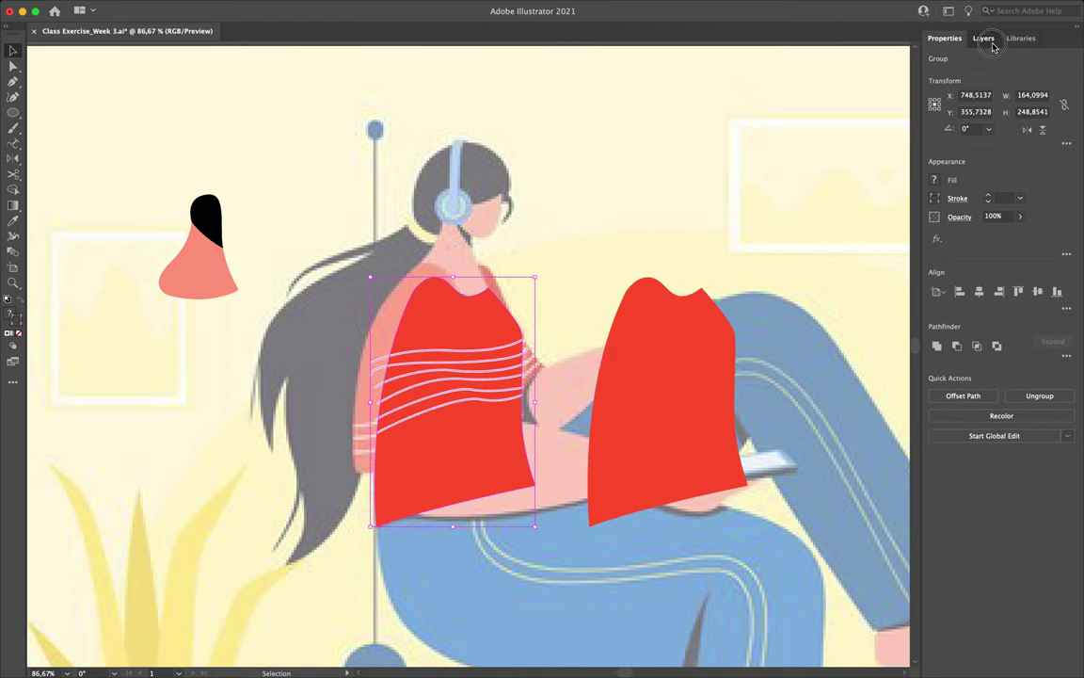
Step: Reorder the Torso layer so the red torso copy lies above the torso and stripes group
left_click(984, 39)
left_click(905, 86)
left_click_drag(924, 88, 920, 72)
Step: Align the torso copy over the original and use it as a clipping mask for the torso and stripes group
left_click(668, 327)
left_click_drag(668, 327, 451, 361)
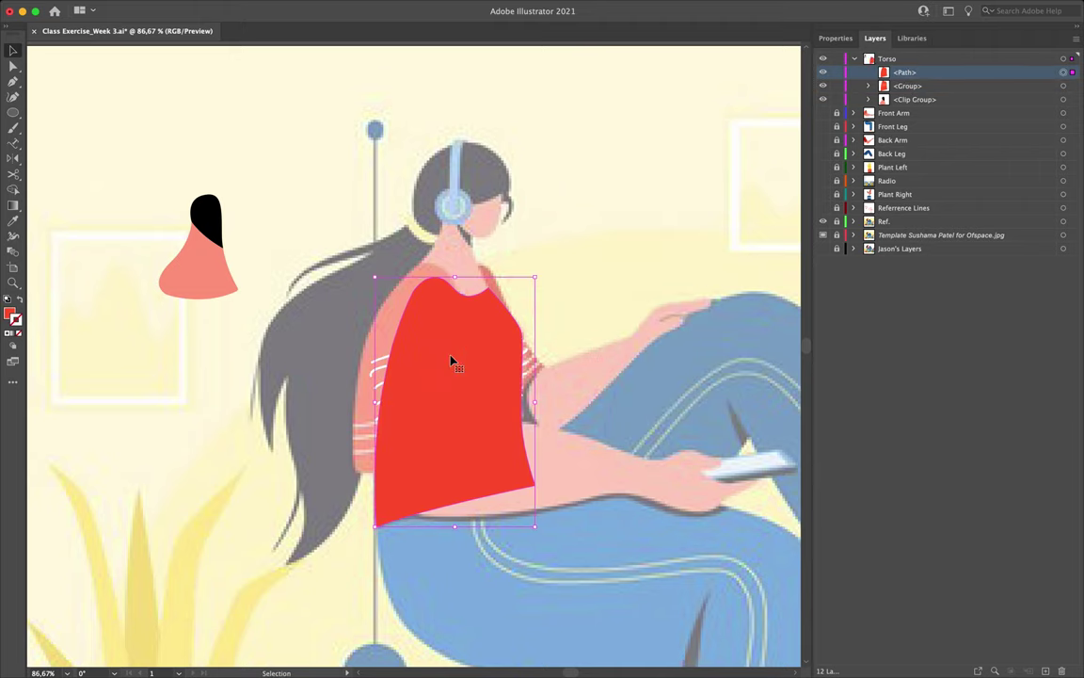
left_click_drag(408, 426, 403, 427)
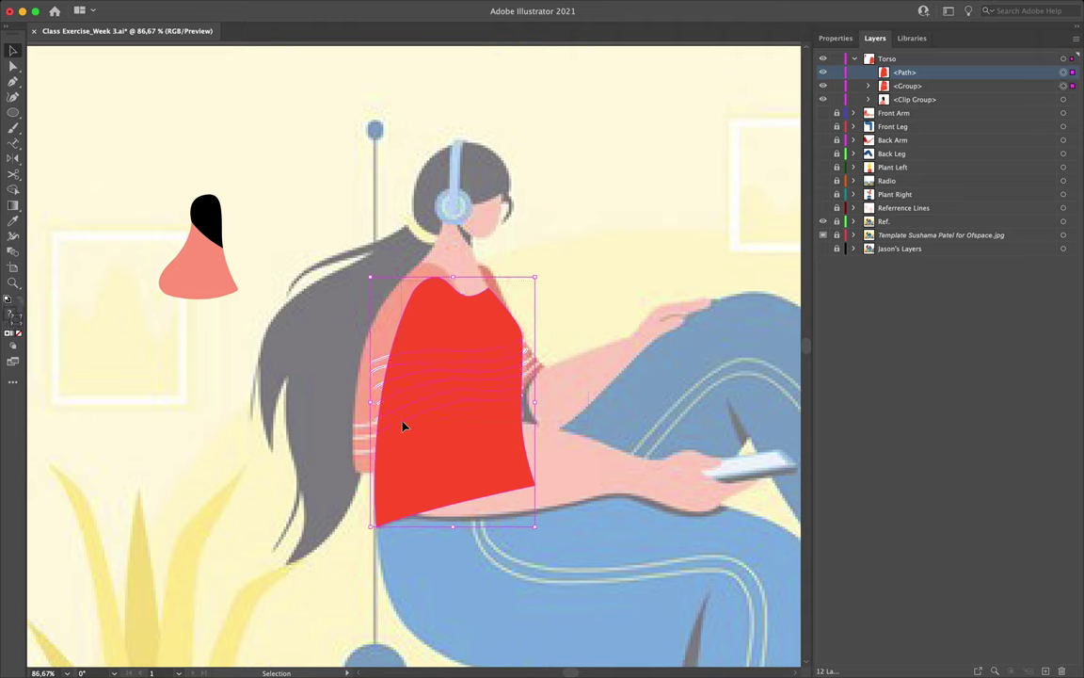
right_click(448, 342)
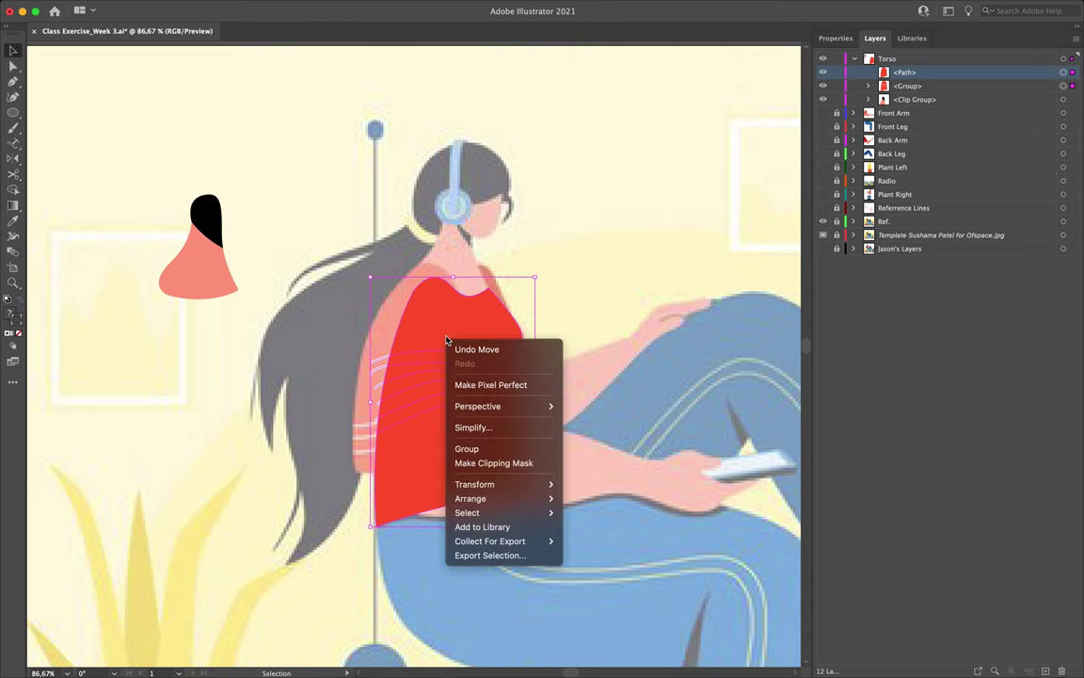
left_click(494, 464)
left_click(567, 303)
Step: Move the clipped neck group back onto the figure and align it with the red torso's neckline
left_click(208, 287)
left_click_drag(220, 272, 505, 248)
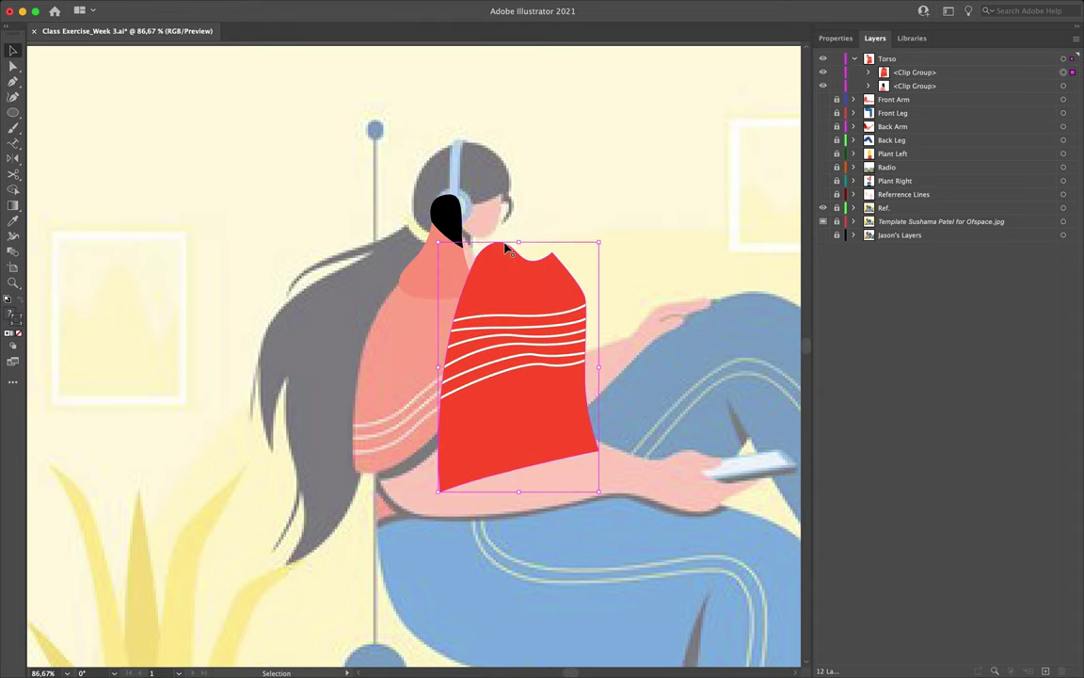
key("super+z")
scroll(506, 246, "up", 3)
scroll(423, 272, "up", 3)
left_click_drag(431, 273, 459, 273)
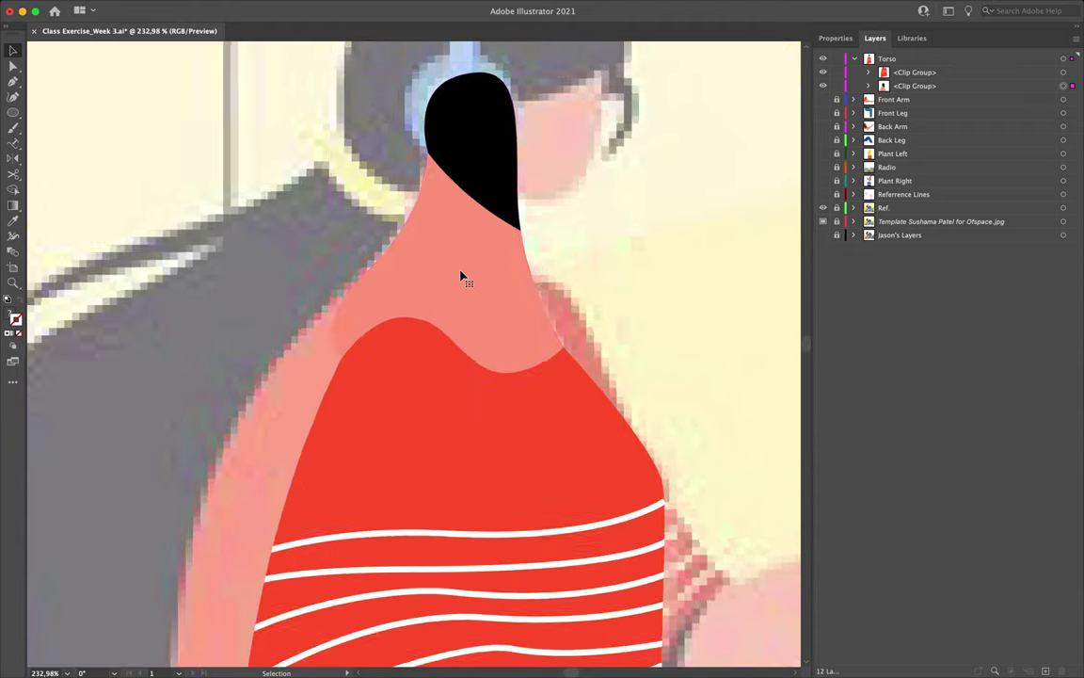
Step: Combine the clipped neck and the clipped striped torso into a single group within the Torso layer
scroll(460, 276, "up", 3)
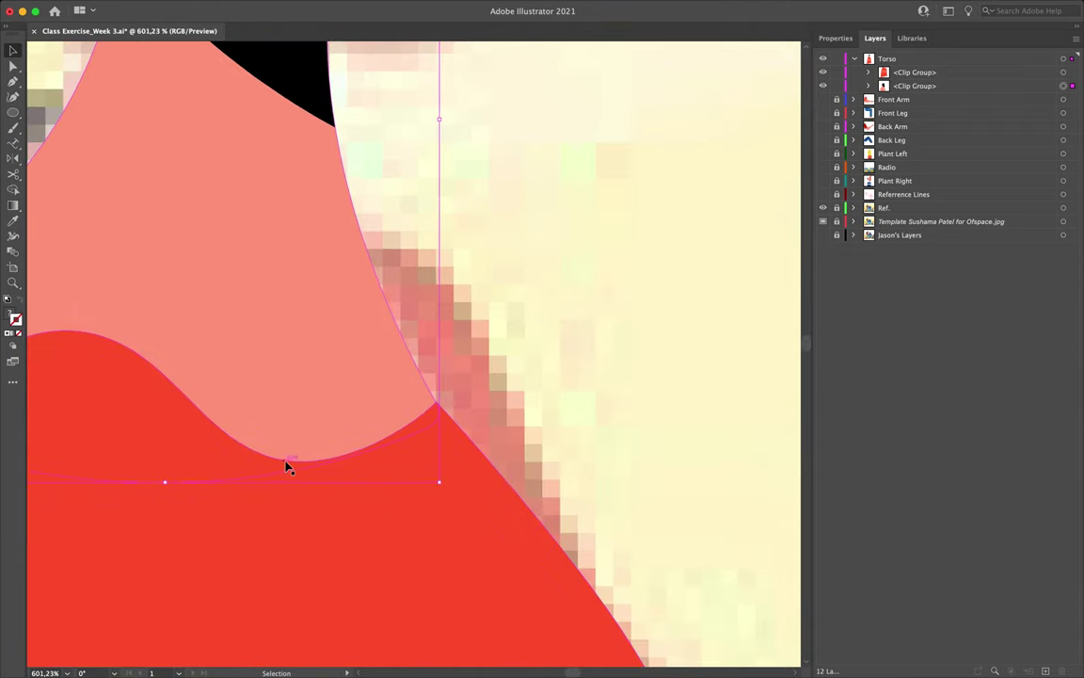
scroll(345, 467, "down", 5)
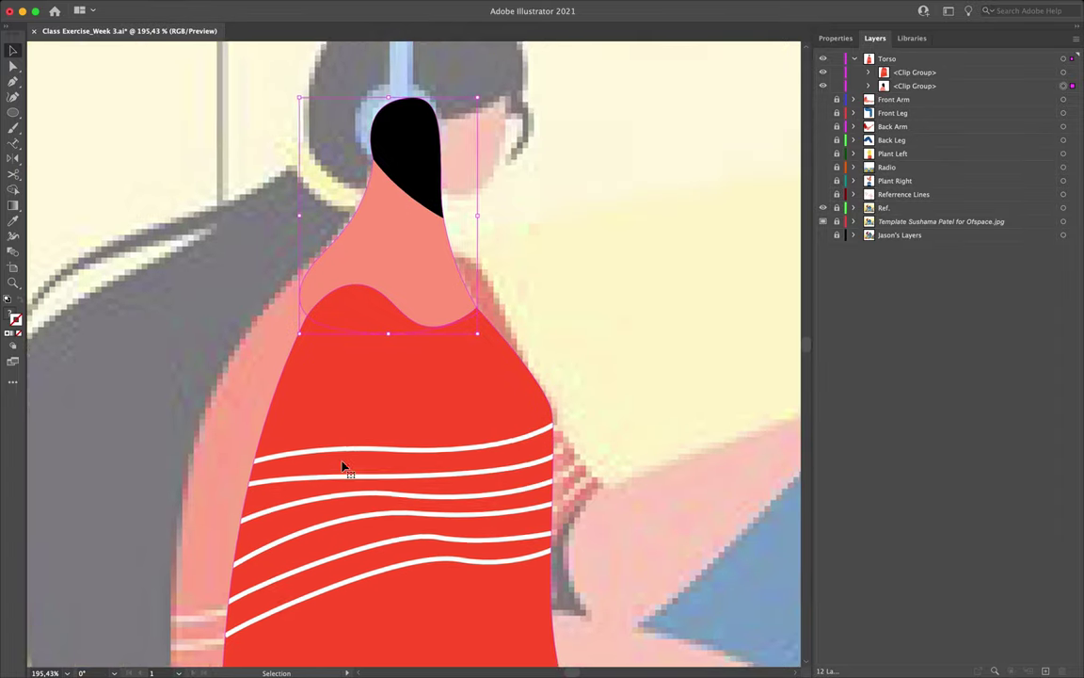
scroll(344, 467, "up", 1)
left_click(446, 354)
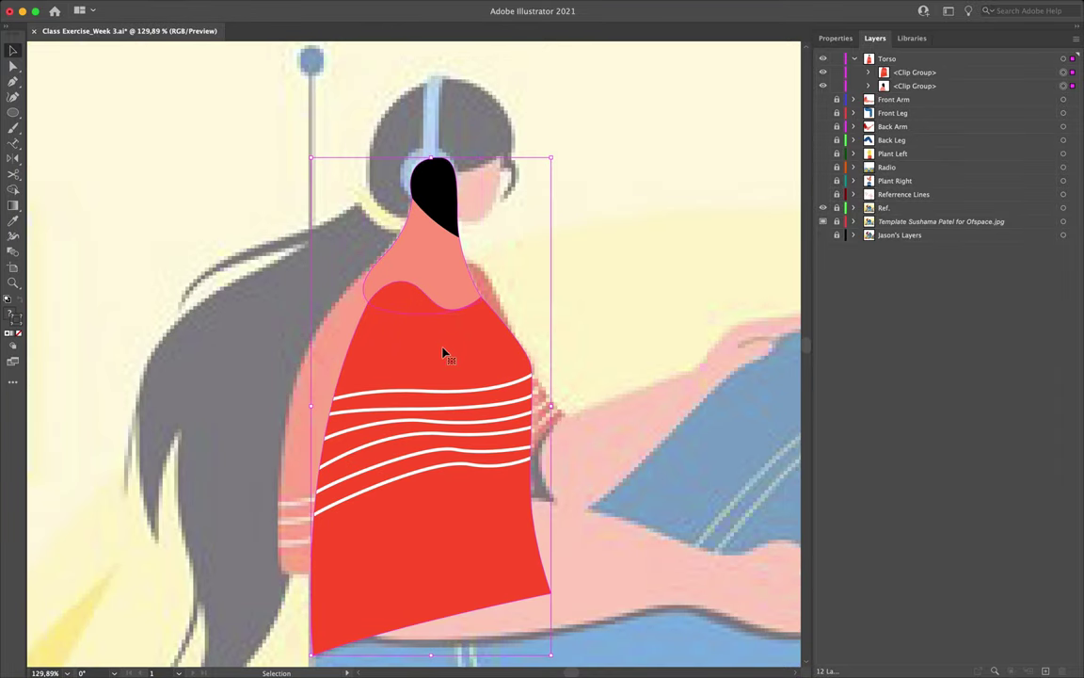
key("super+g")
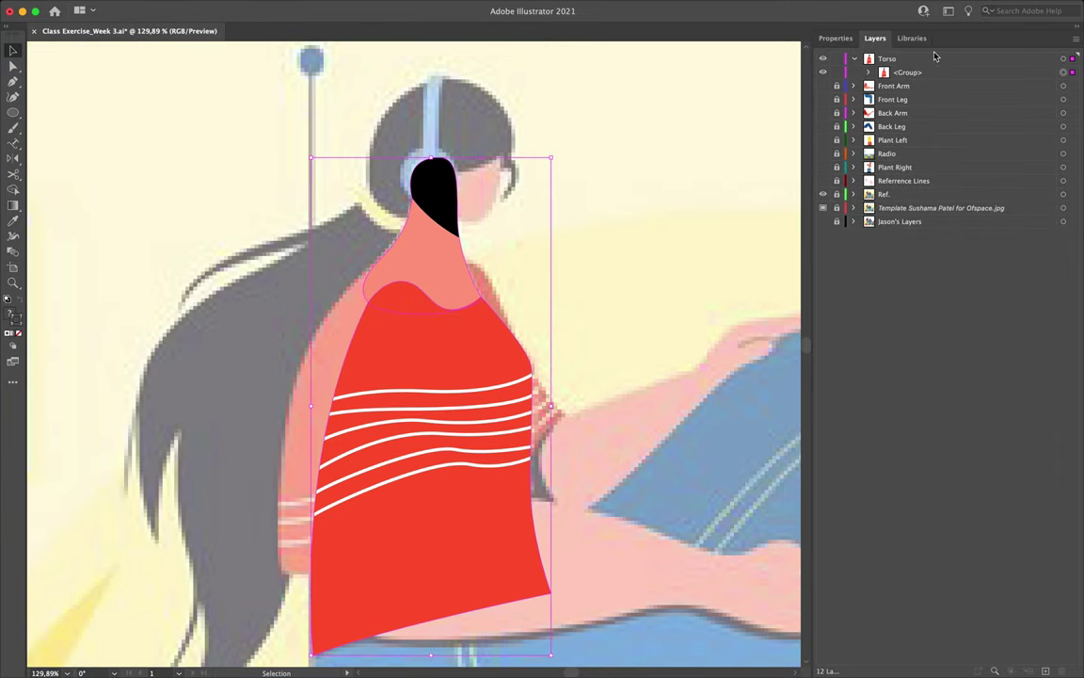
double_click(908, 73)
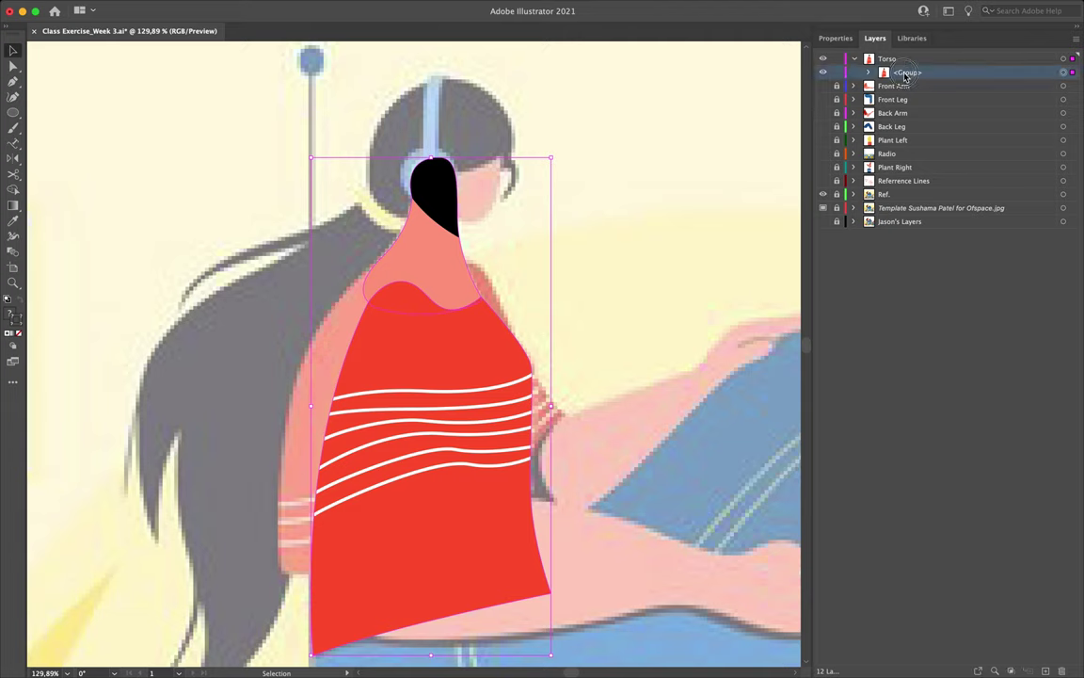
key("Return")
left_click(853, 59)
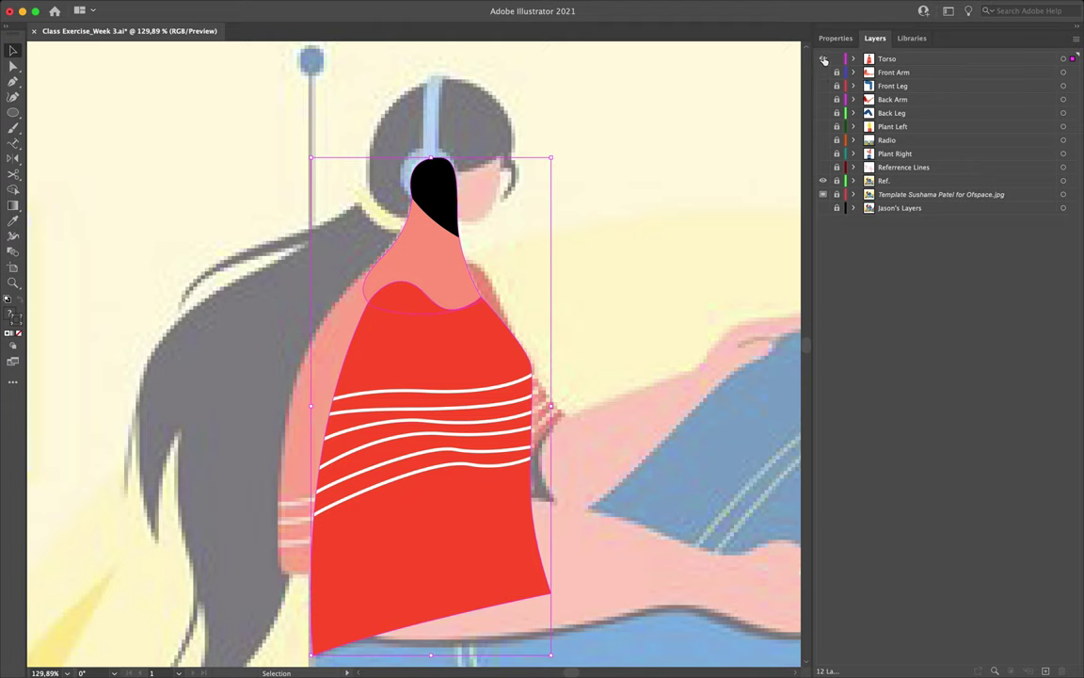
Step: Show the Front Arm, Front Leg, Back Arm and Back Leg layers together with the torso
left_click(823, 72)
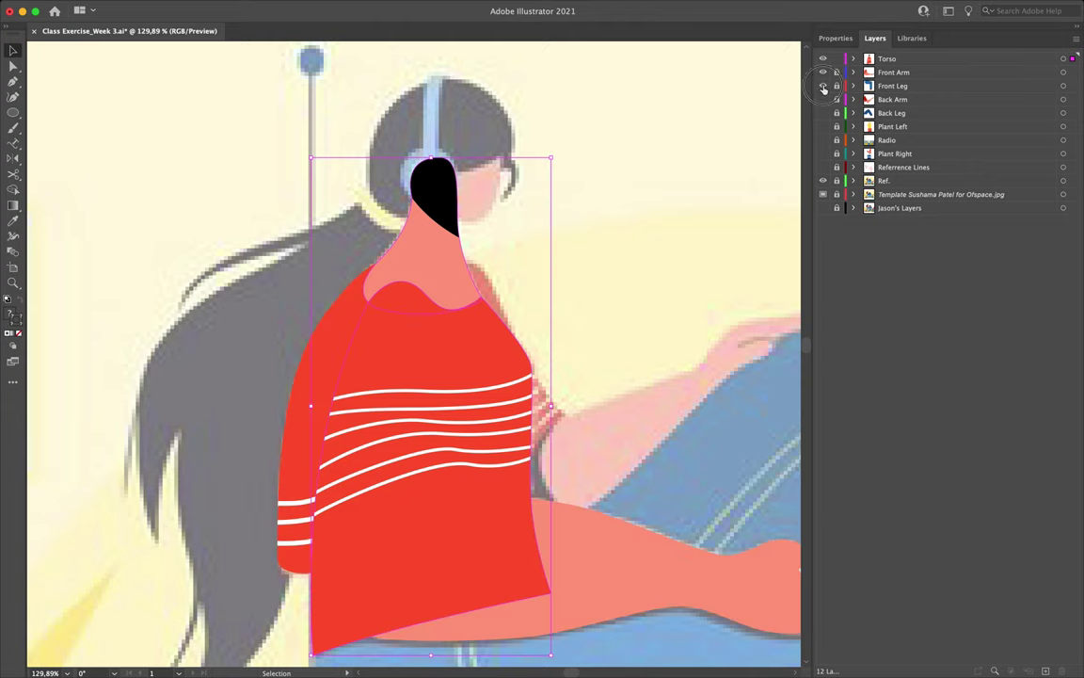
left_click_drag(823, 87, 824, 113)
left_click(823, 113)
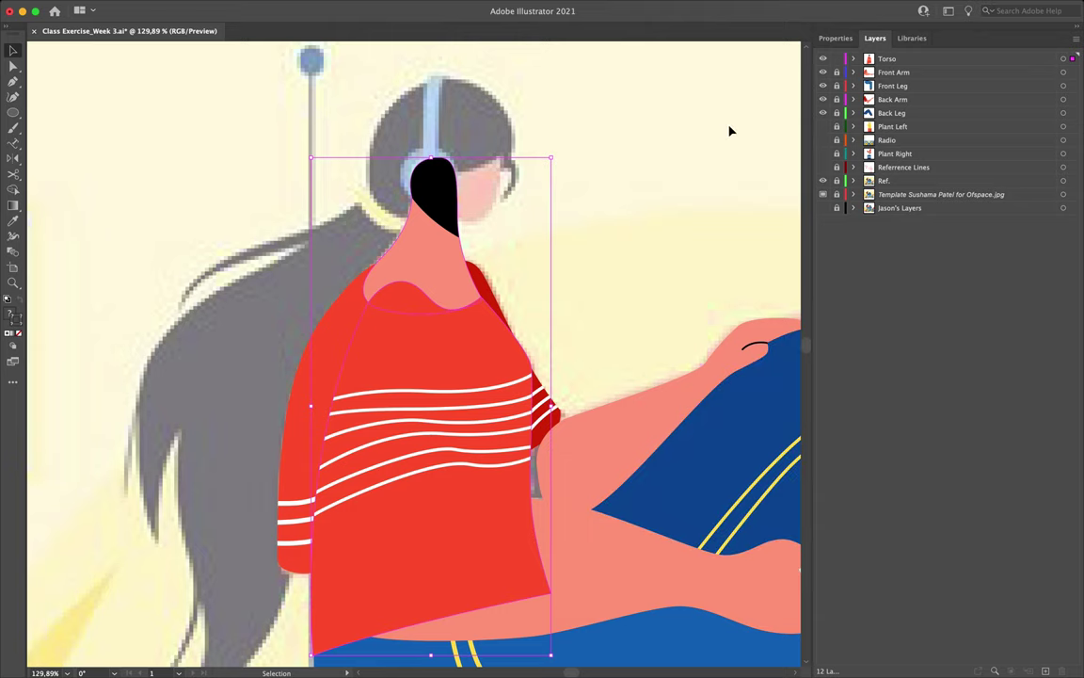
Step: Move the Torso layer below Front Leg and above Back Arm, and deselect the artwork
left_click(913, 61)
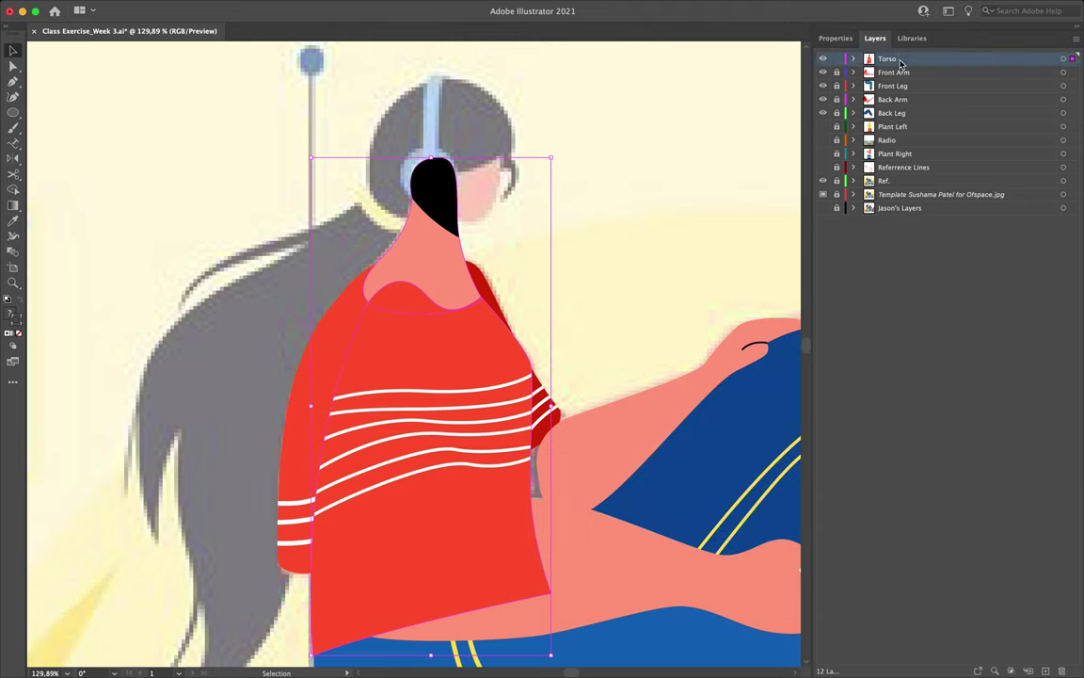
left_click_drag(904, 63, 902, 92)
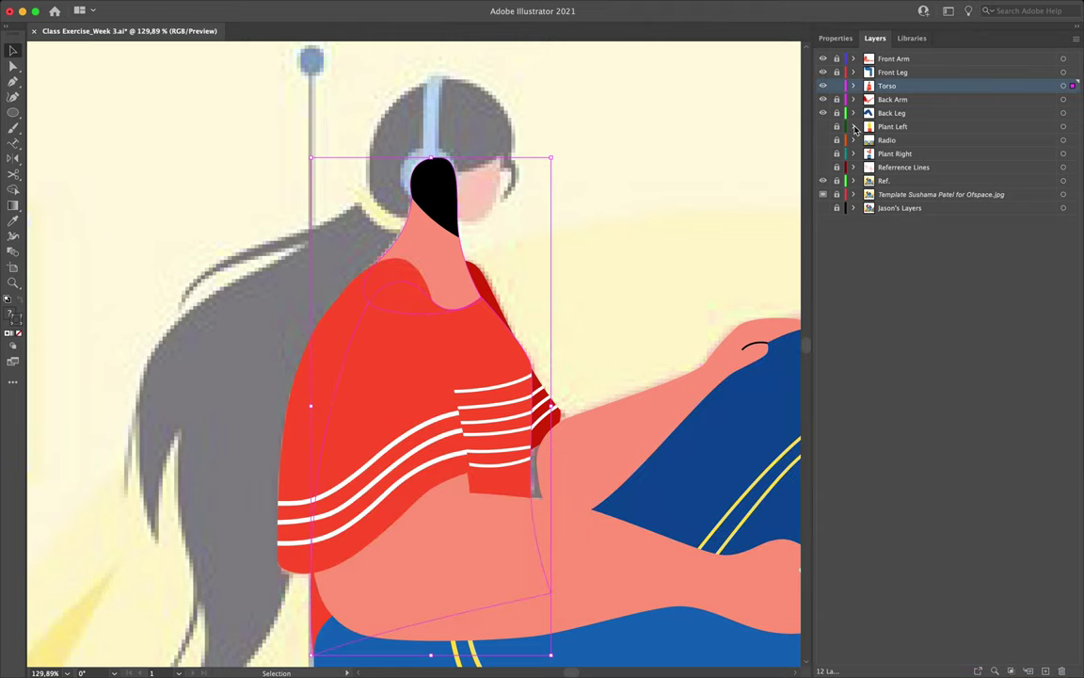
left_click(670, 242)
scroll(672, 242, "down", 5)
scroll(670, 242, "down", 3)
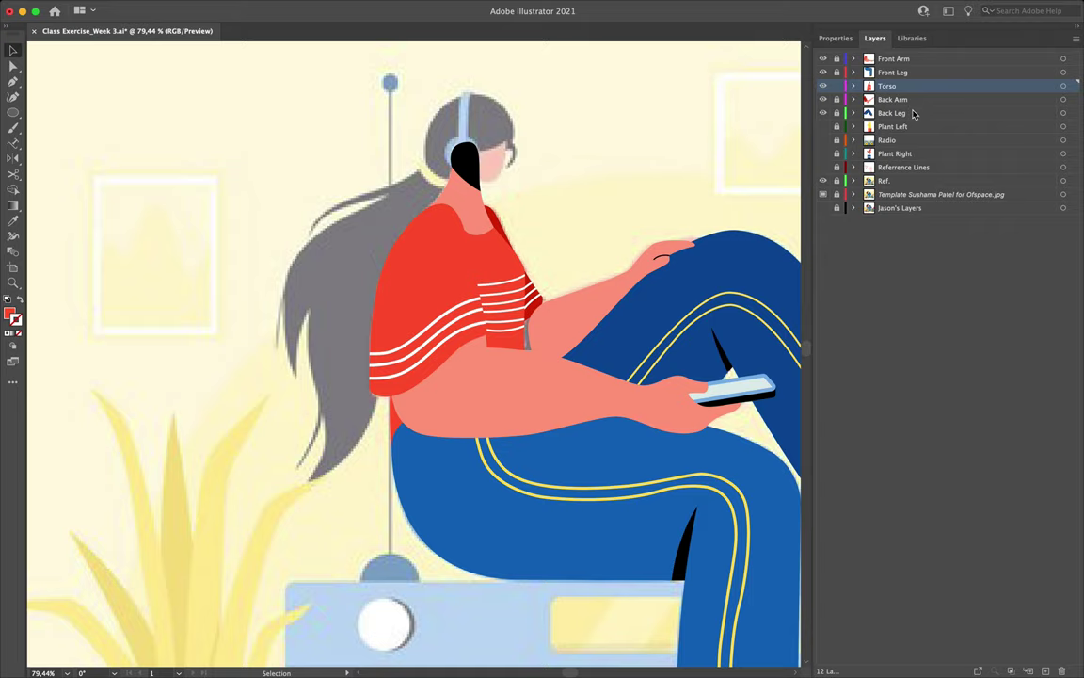
Step: Unlock the Back Arm layer and rename its Front Forearm group to Back Forearm
scroll(567, 342, "up", 4)
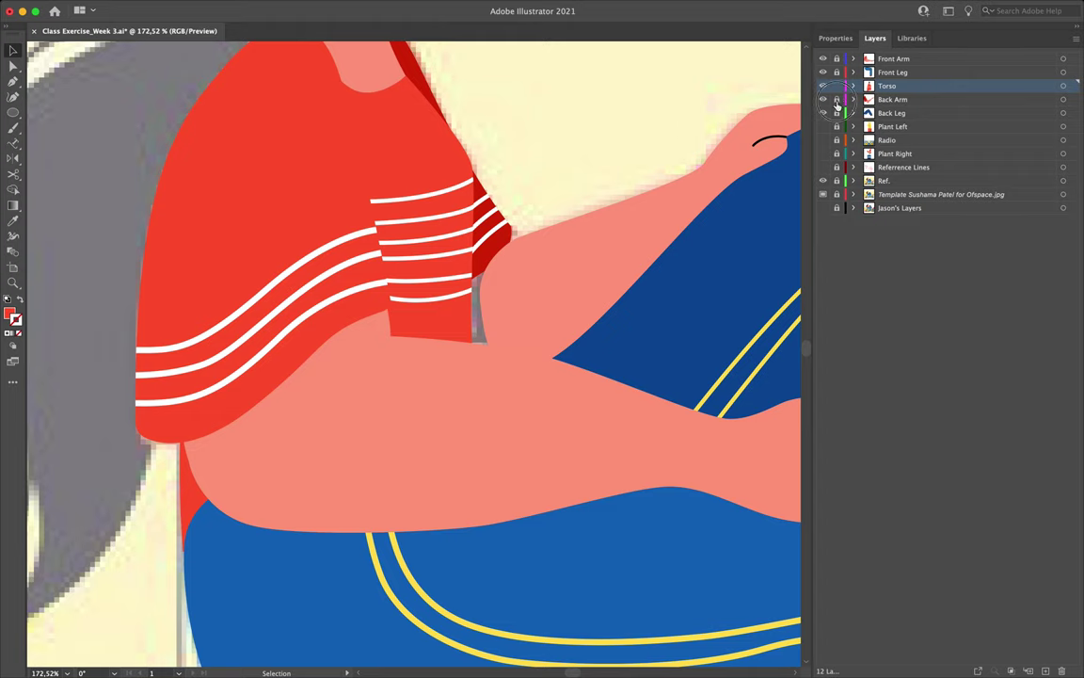
scroll(499, 297, "up", 3)
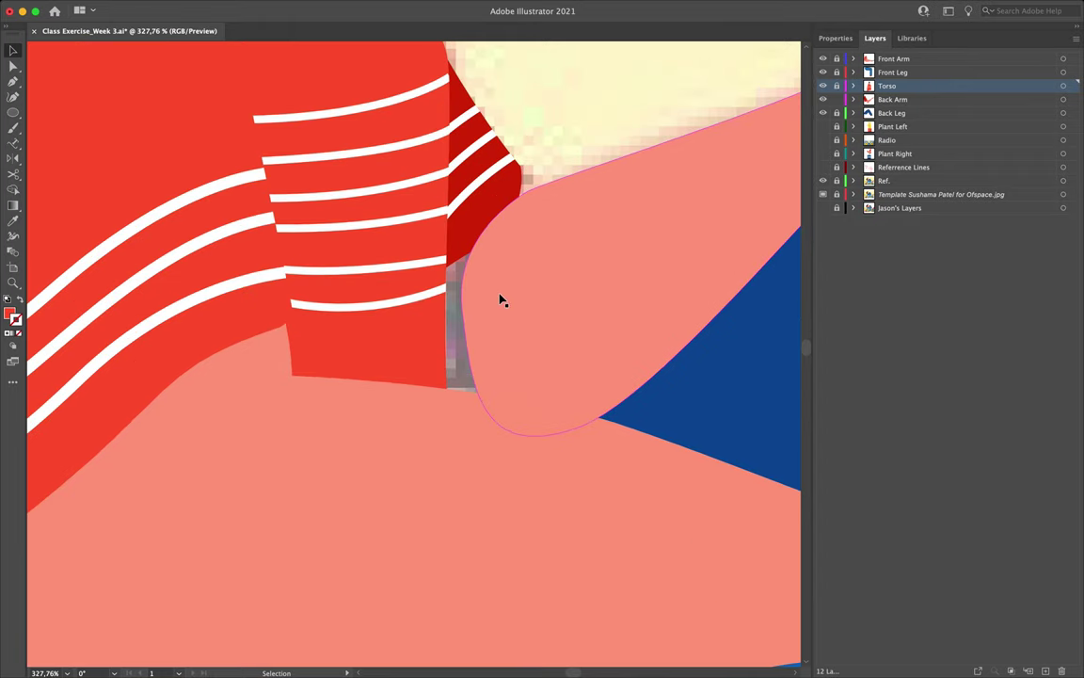
left_click(855, 100)
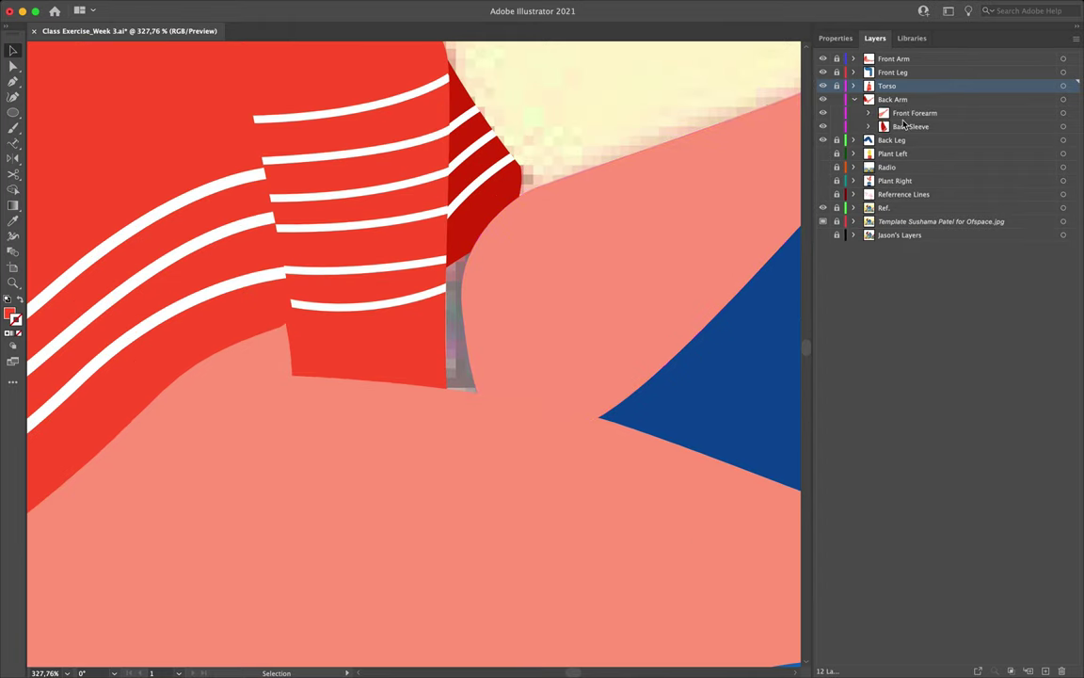
left_click(871, 114)
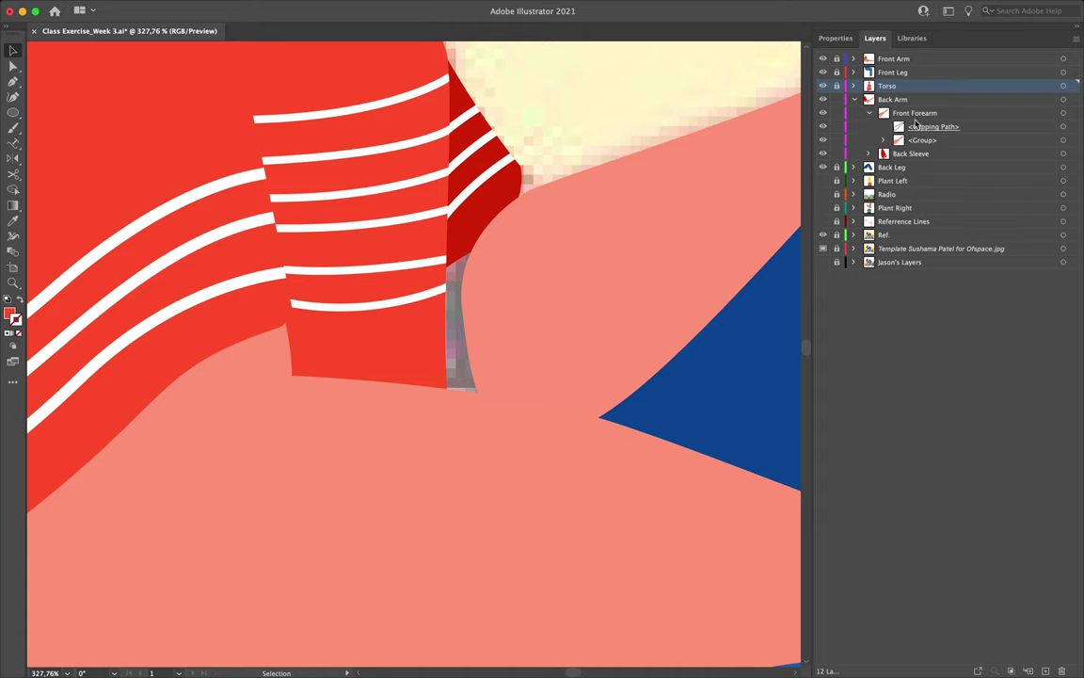
double_click(910, 114)
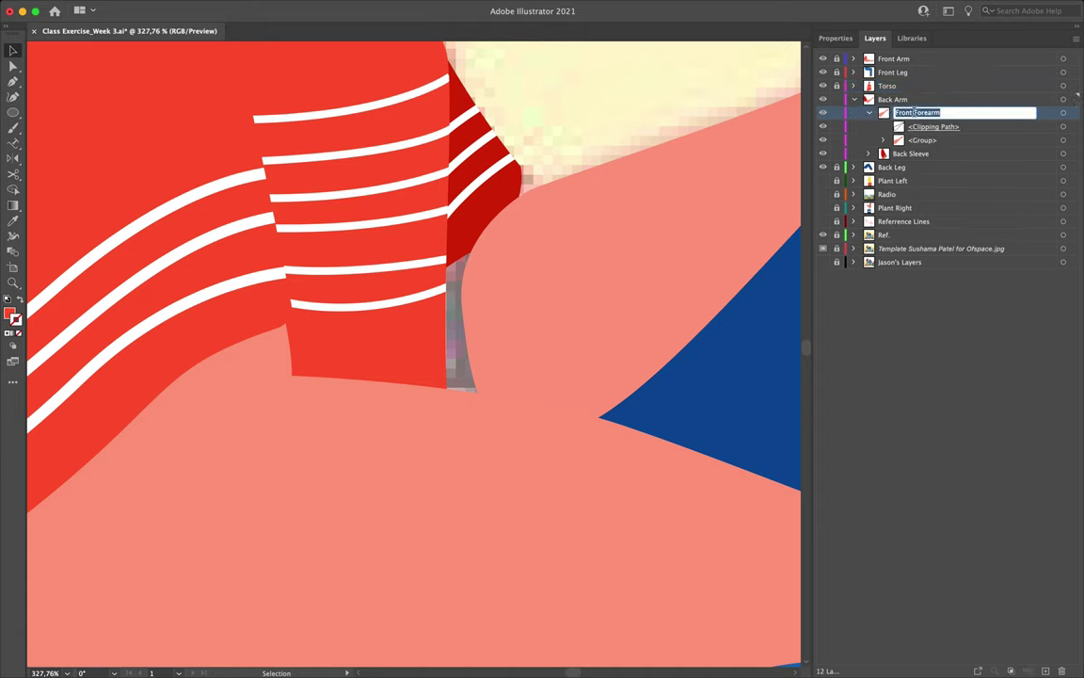
left_click(914, 113)
left_click_drag(913, 112, 845, 118)
type("B")
key("Return")
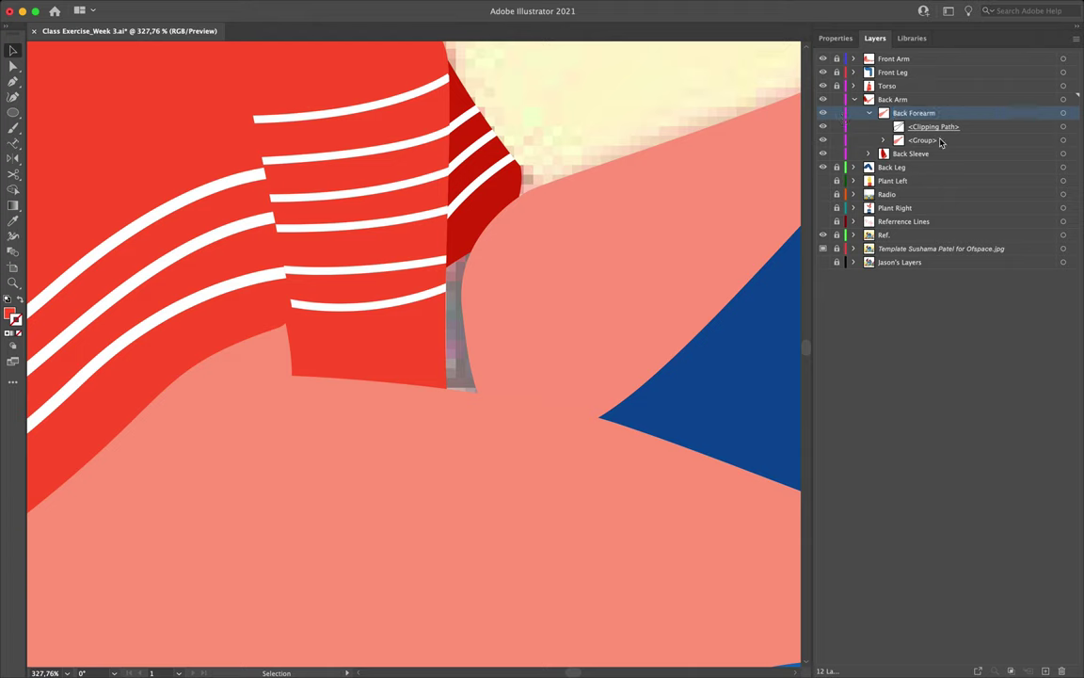
Step: Extend the Back Forearm's clipping path at the elbow so it reaches behind the torso, covering the gap beside the shirt
left_click(1061, 127)
left_click(1072, 127)
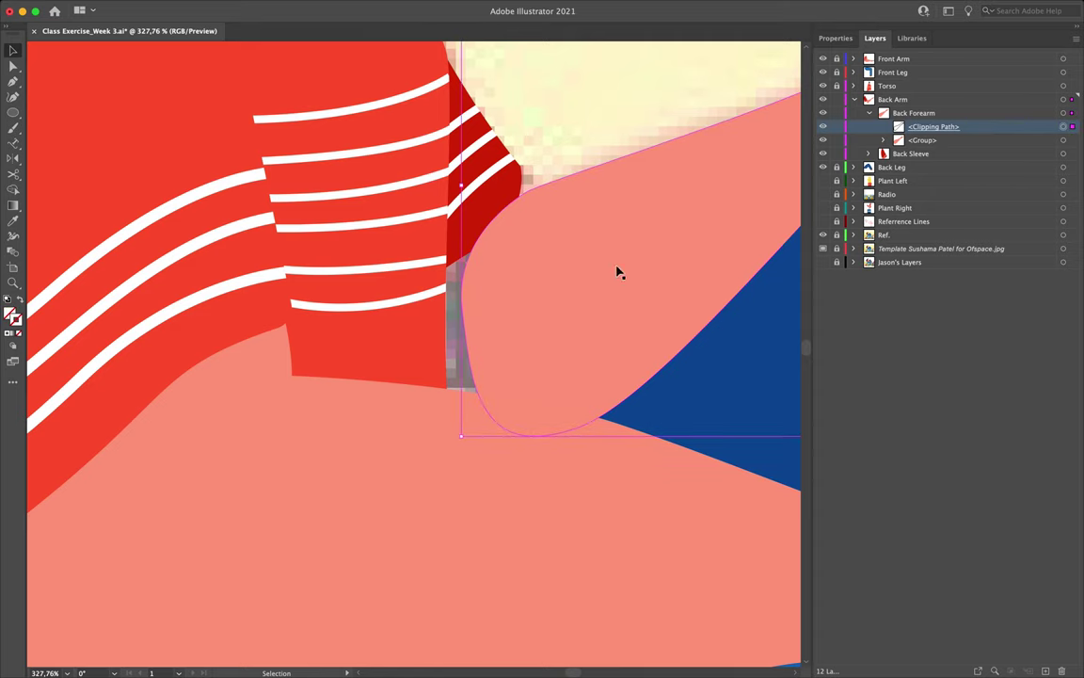
key("a")
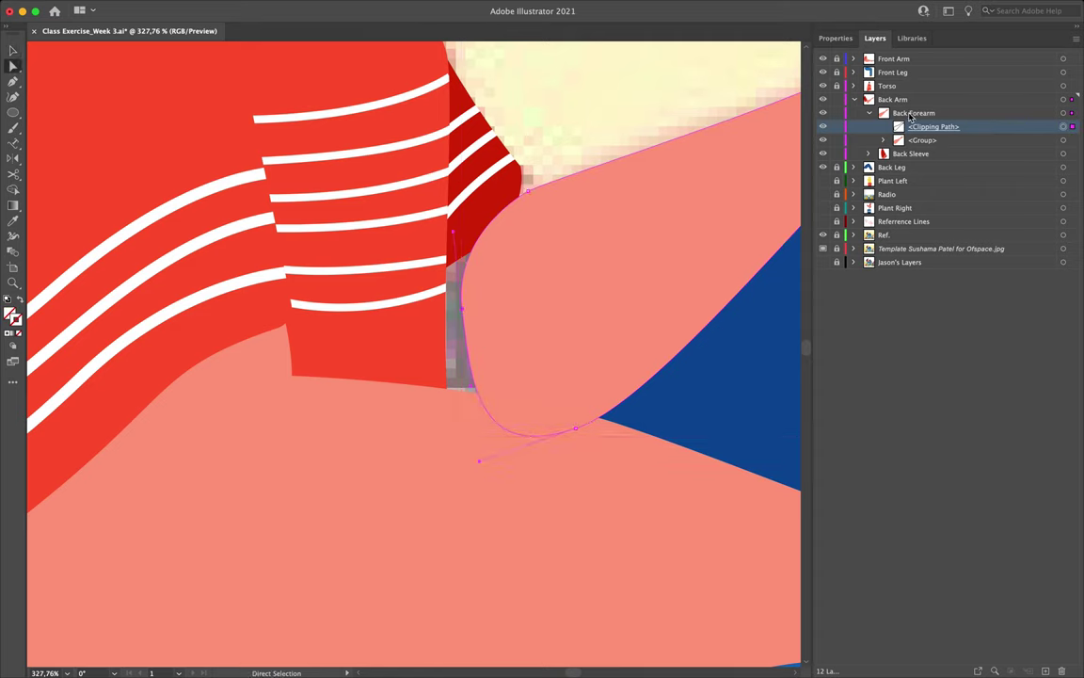
left_click_drag(463, 317, 391, 336)
Step: Stretch the elbow end of the skin-coloured path inside the Back Forearm group behind the torso to match its clipping path
left_click(884, 142)
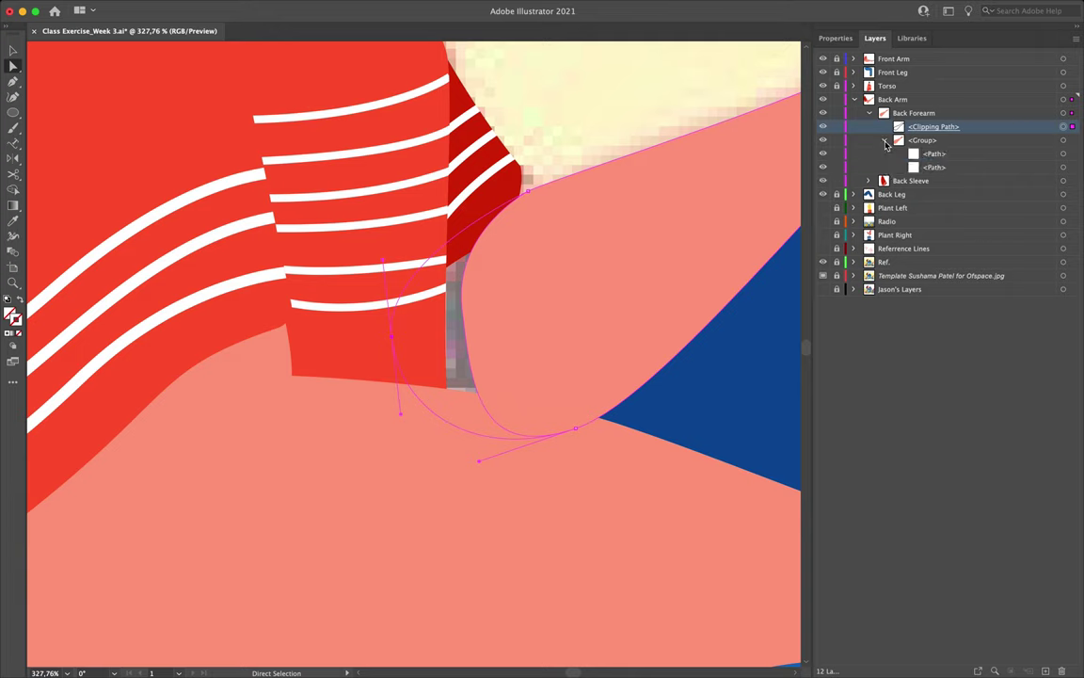
left_click(1067, 168)
left_click(932, 170)
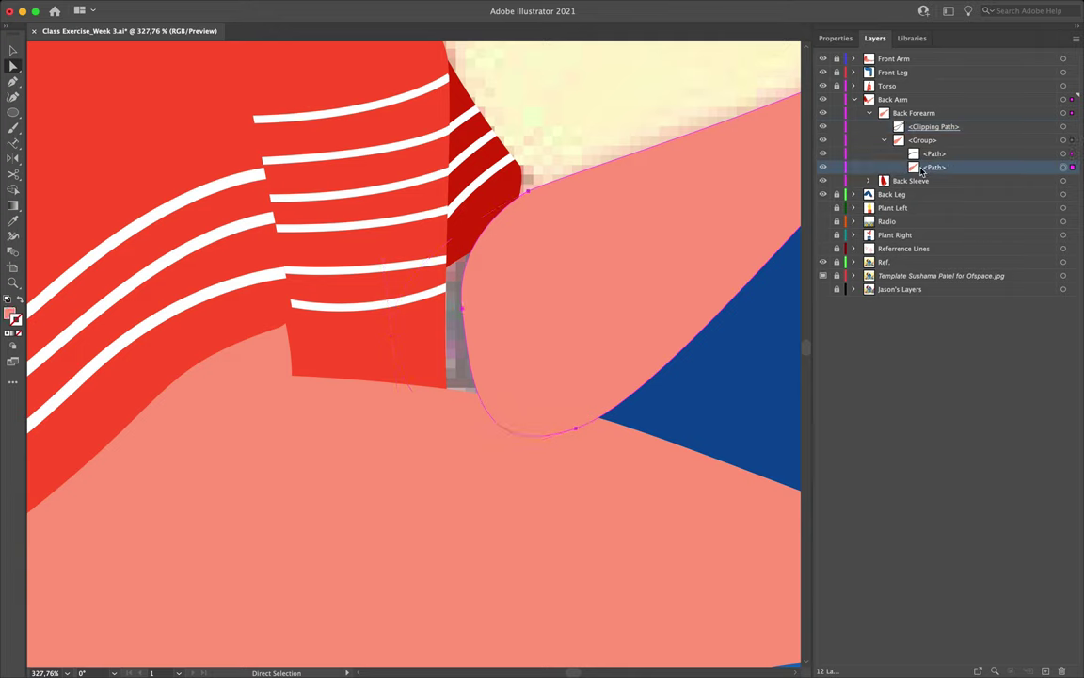
left_click_drag(462, 307, 368, 360)
mouse_move(374, 352)
left_mouse_down()
mouse_move(385, 336)
mouse_move(387, 345)
left_mouse_up()
left_click(602, 109)
scroll(551, 158, "down", 6)
scroll(551, 157, "up", 3)
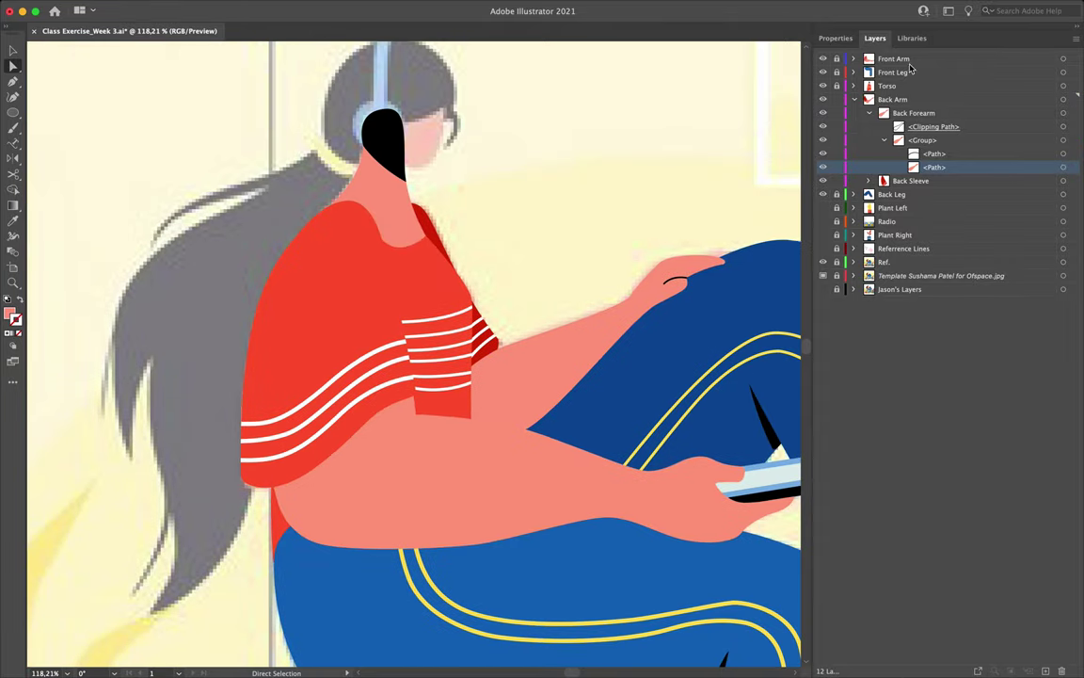
Step: Collapse and lock the Back Arm layer, and hide the five layers from Front Arm through Back Leg
left_click(854, 99)
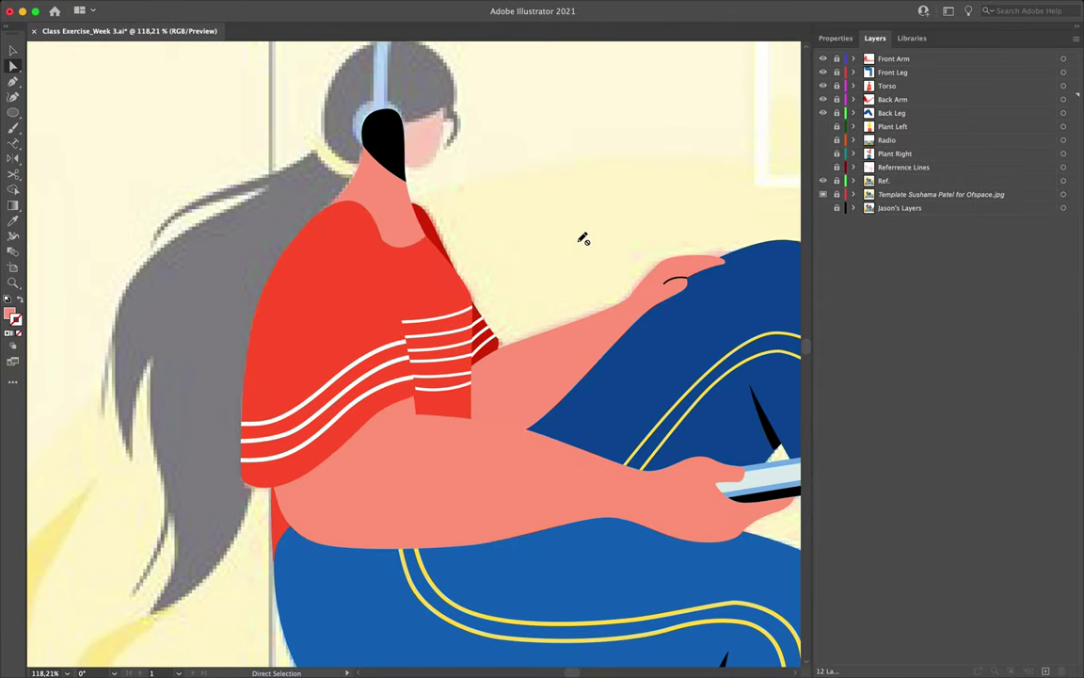
scroll(584, 239, "down", 6)
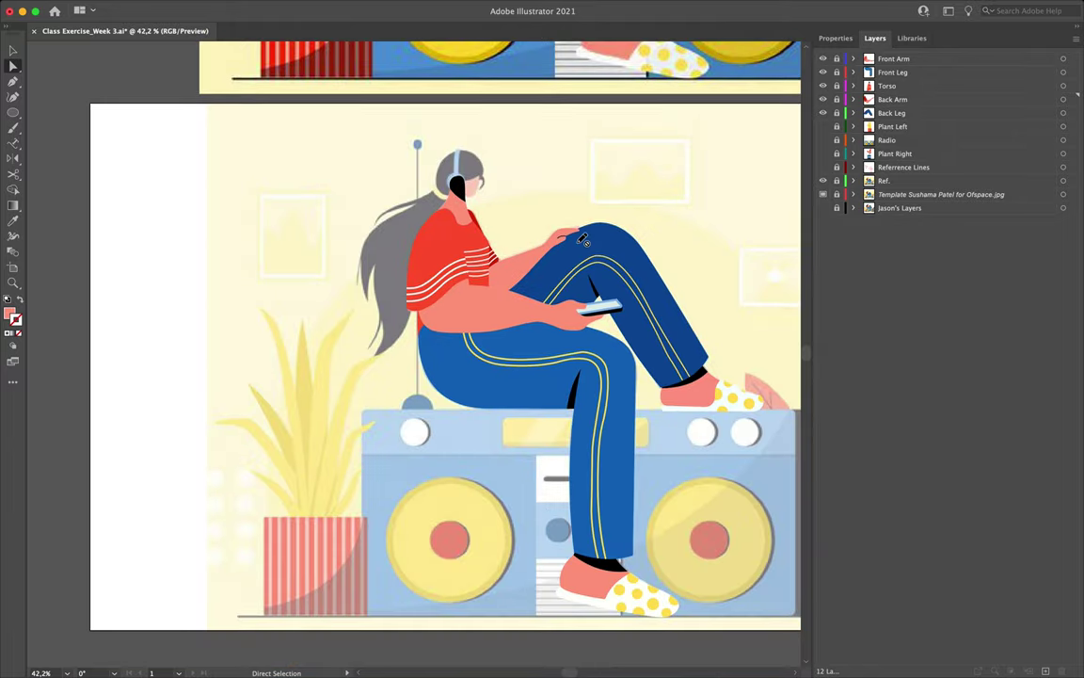
scroll(584, 239, "up", 2)
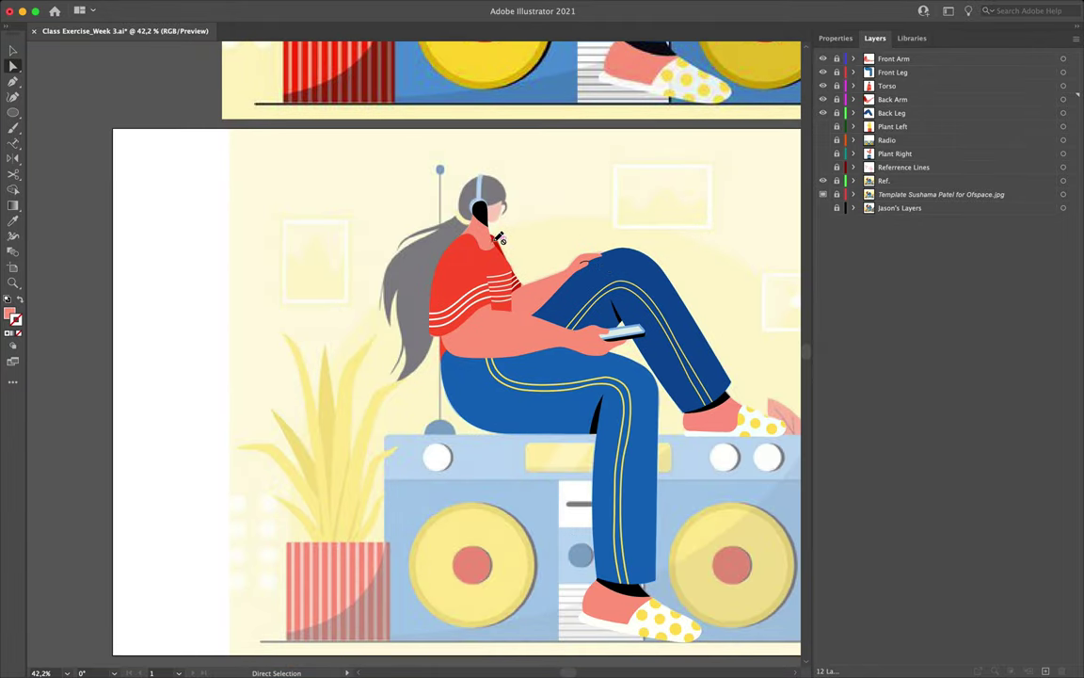
scroll(498, 239, "up", 3)
left_click_drag(824, 115, 824, 58)
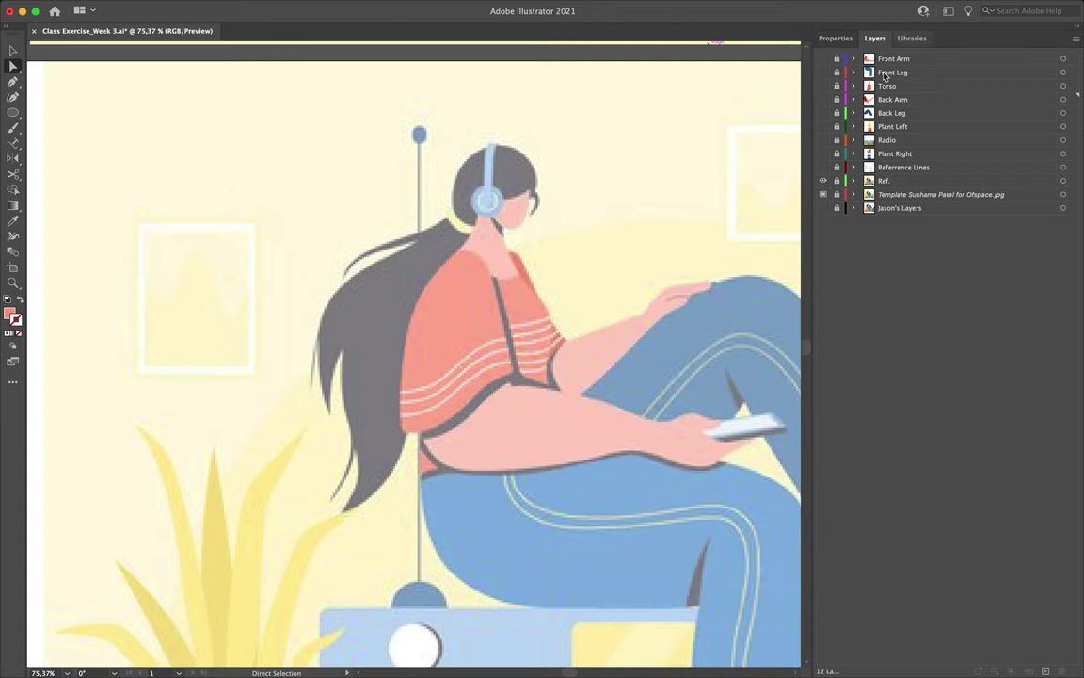
Step: Create a new layer above Front Arm and name it Head
left_click(893, 59)
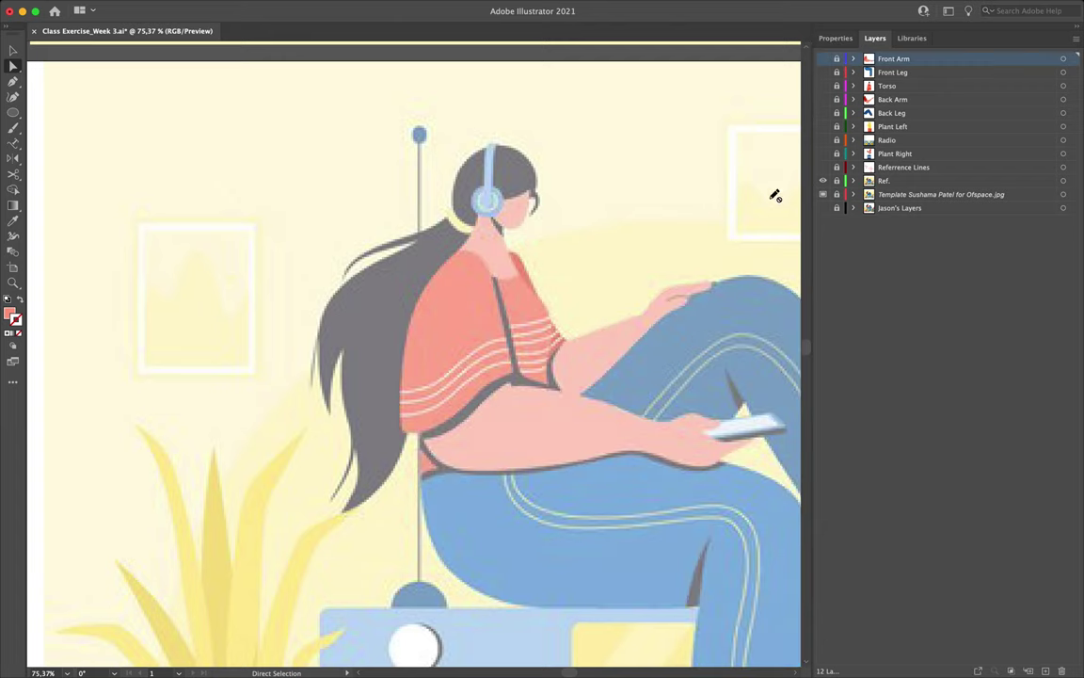
left_click(1046, 670)
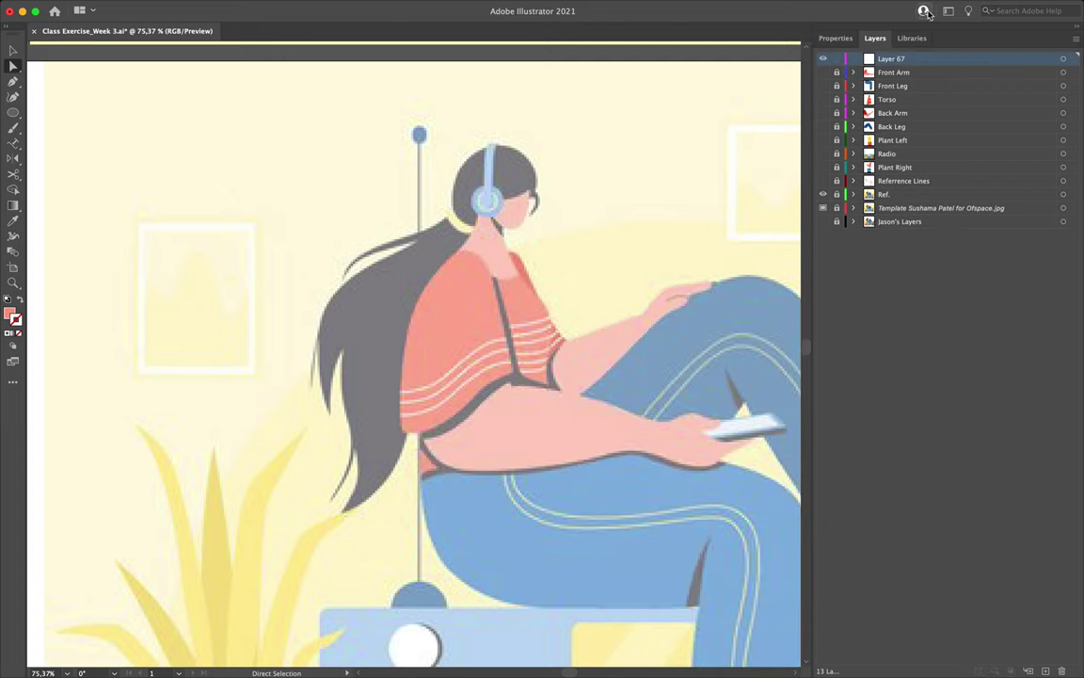
double_click(894, 58)
type("H")
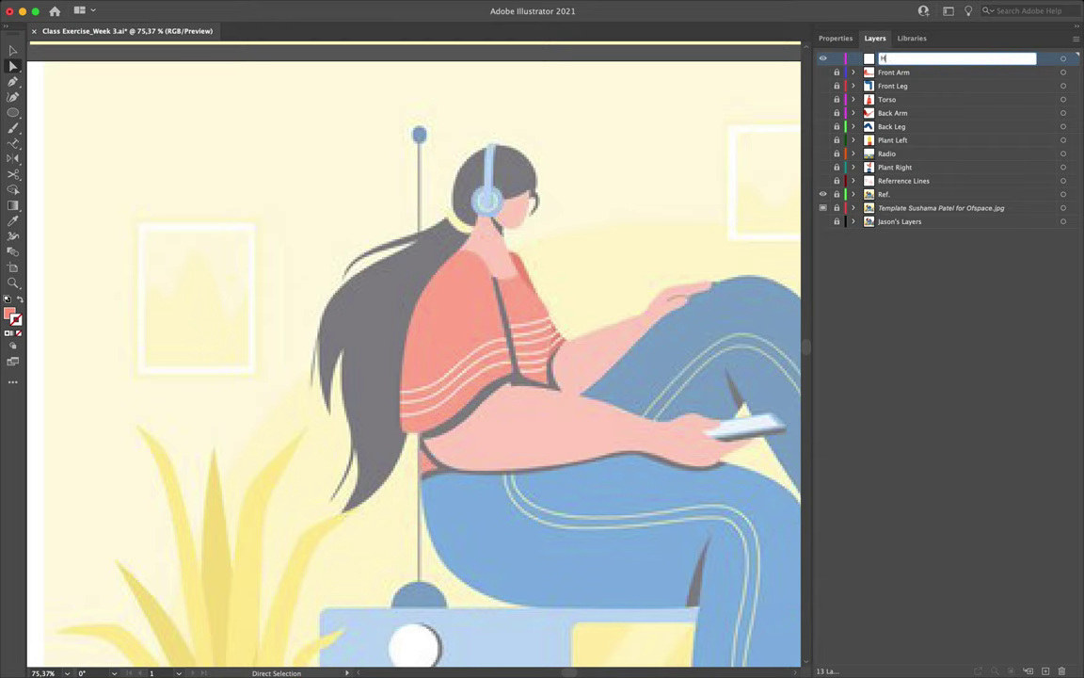
type("ead")
key("Return")
Step: Ready the Pen tool for outlining the head with no fill and a 1 pt black stroke
scroll(467, 195, "up", 5)
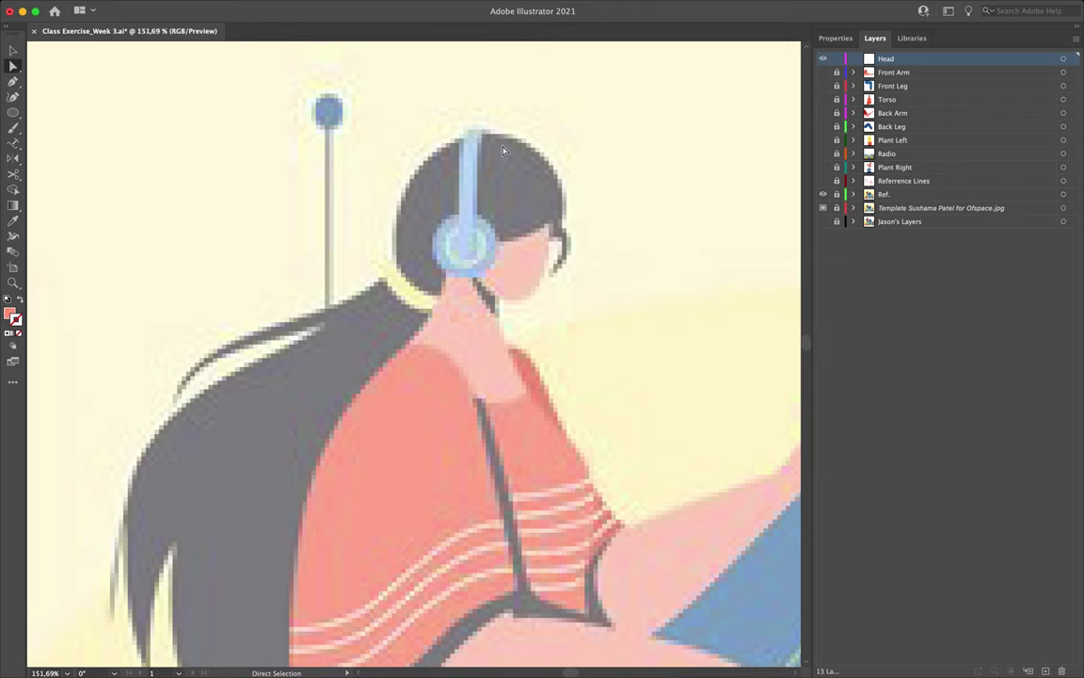
scroll(381, 311, "down", 5)
scroll(381, 311, "left", 2)
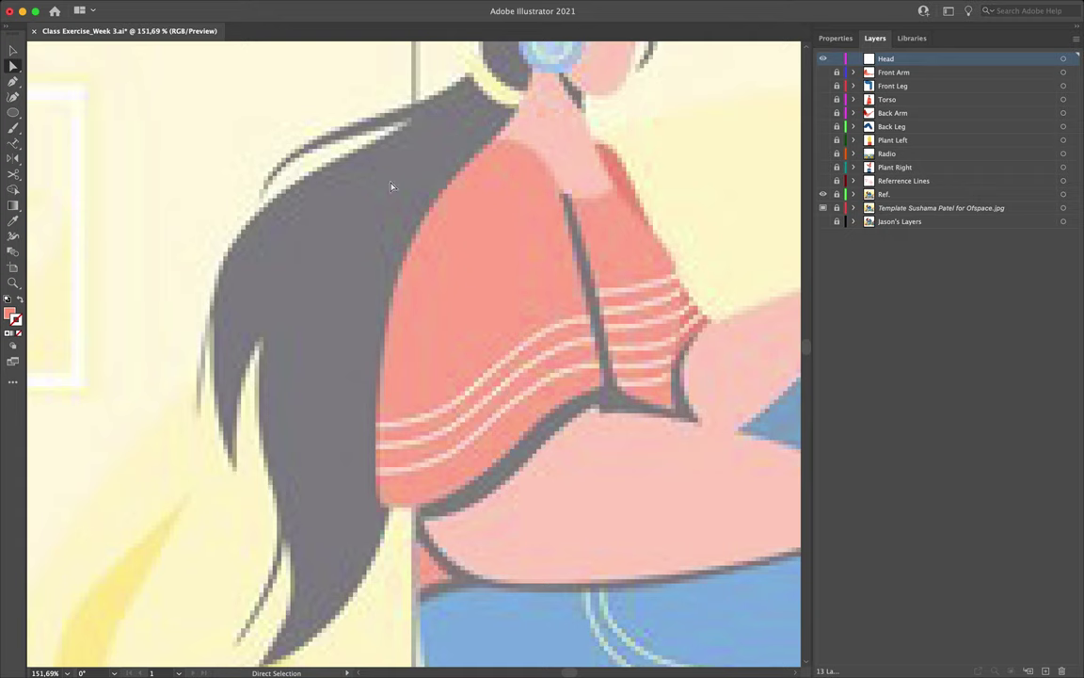
scroll(446, 282, "up", 5)
scroll(447, 282, "right", 2)
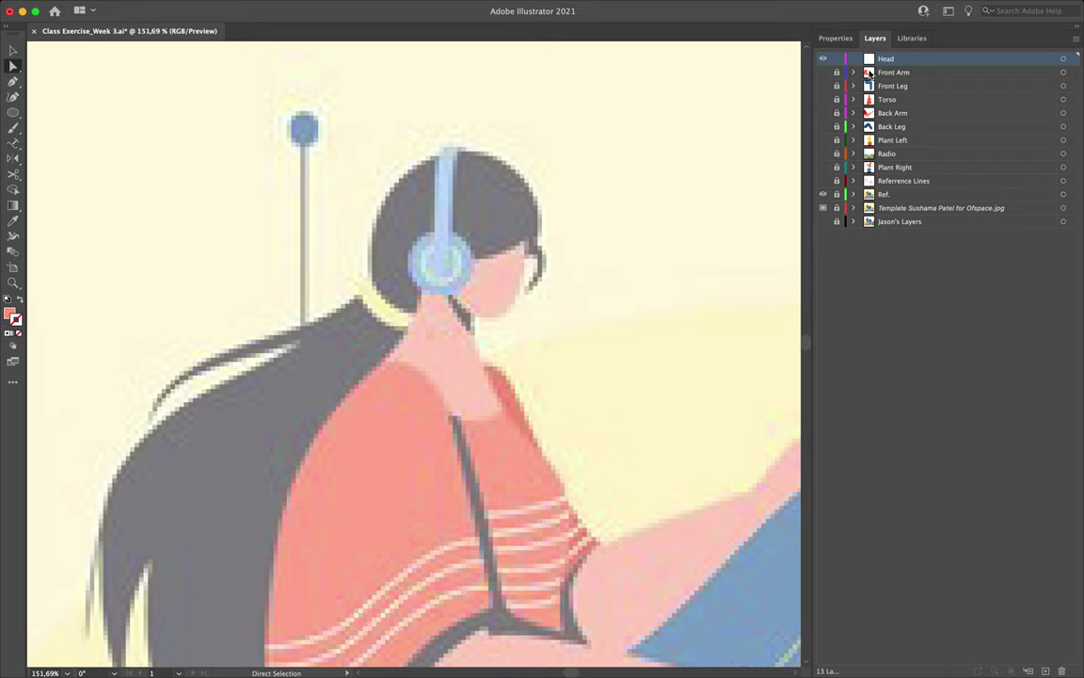
key("p")
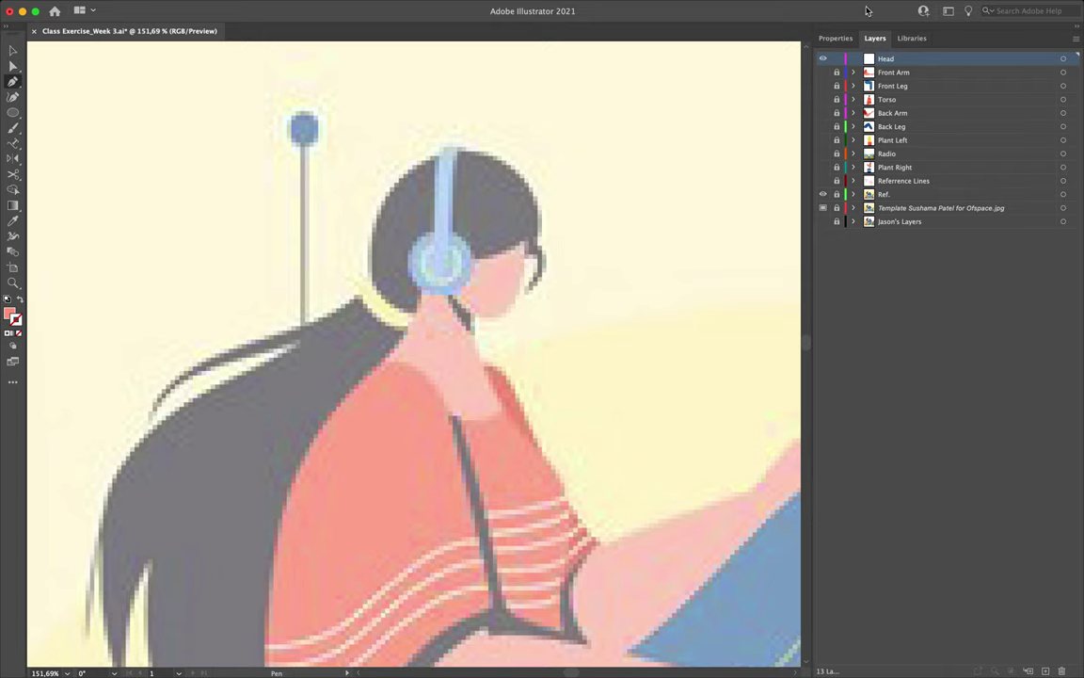
left_click(835, 38)
left_click(934, 180)
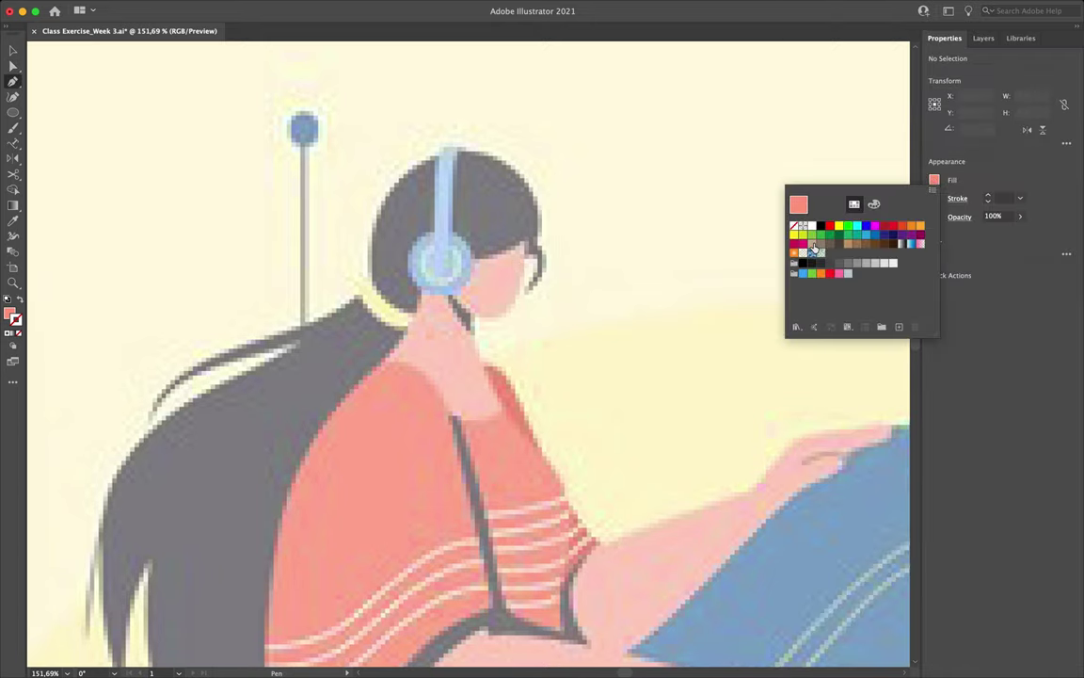
left_click(795, 226)
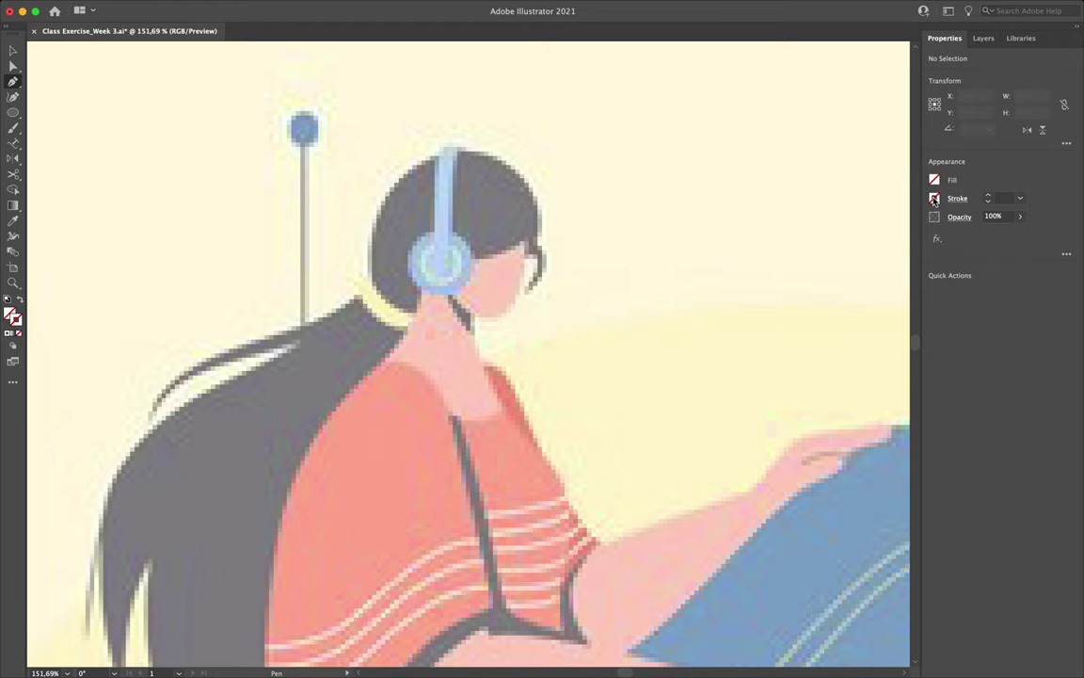
left_click(934, 198)
left_click(824, 243)
Step: Trace the face as a closed oval about 57 × 82 px, following the cheek and chin and continuing beneath the hair and headphones
scroll(504, 257, "up", 4)
left_click(544, 218)
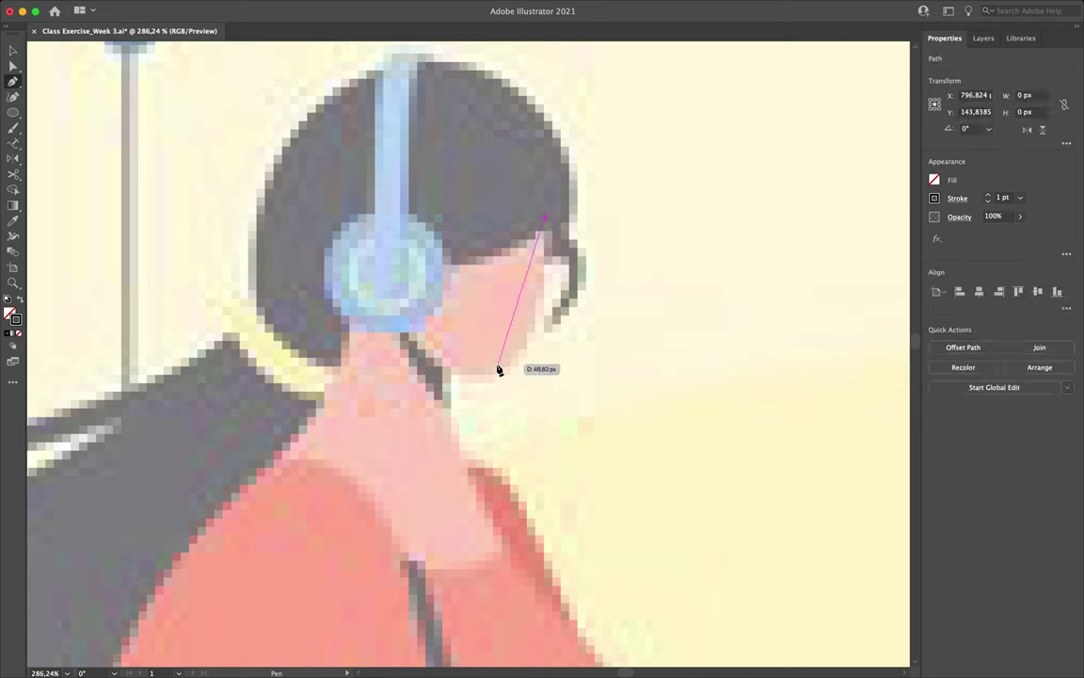
mouse_move(480, 378)
left_mouse_down()
mouse_move(381, 407)
mouse_move(400, 403)
left_mouse_up()
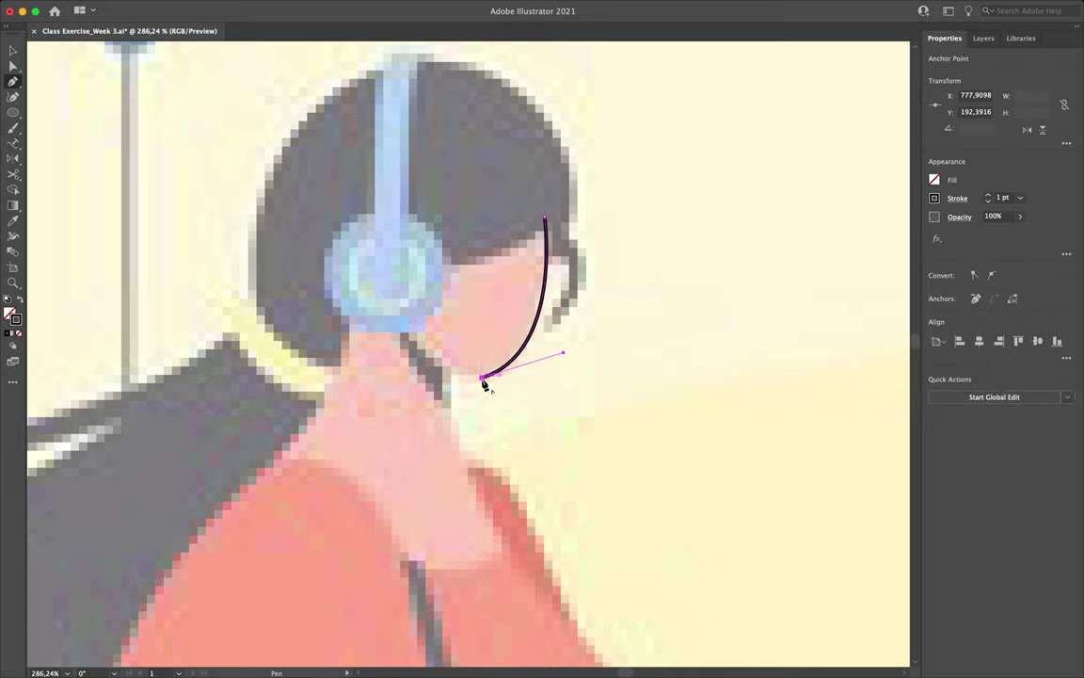
left_click_drag(375, 290, 337, 203)
left_click_drag(450, 107, 538, 109)
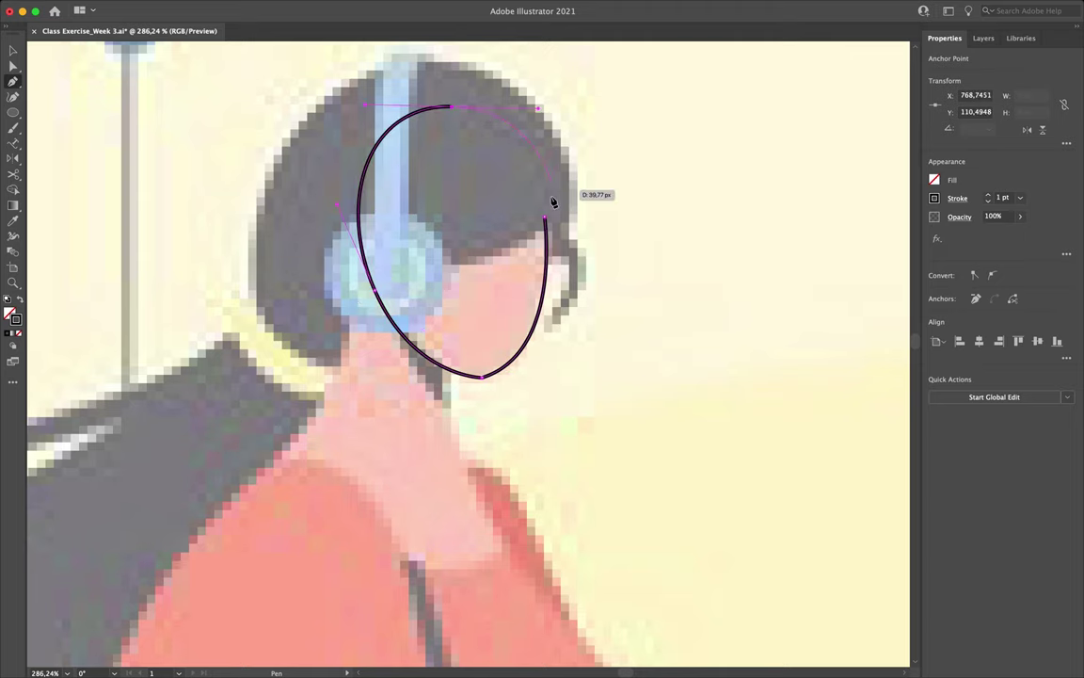
left_click(545, 219)
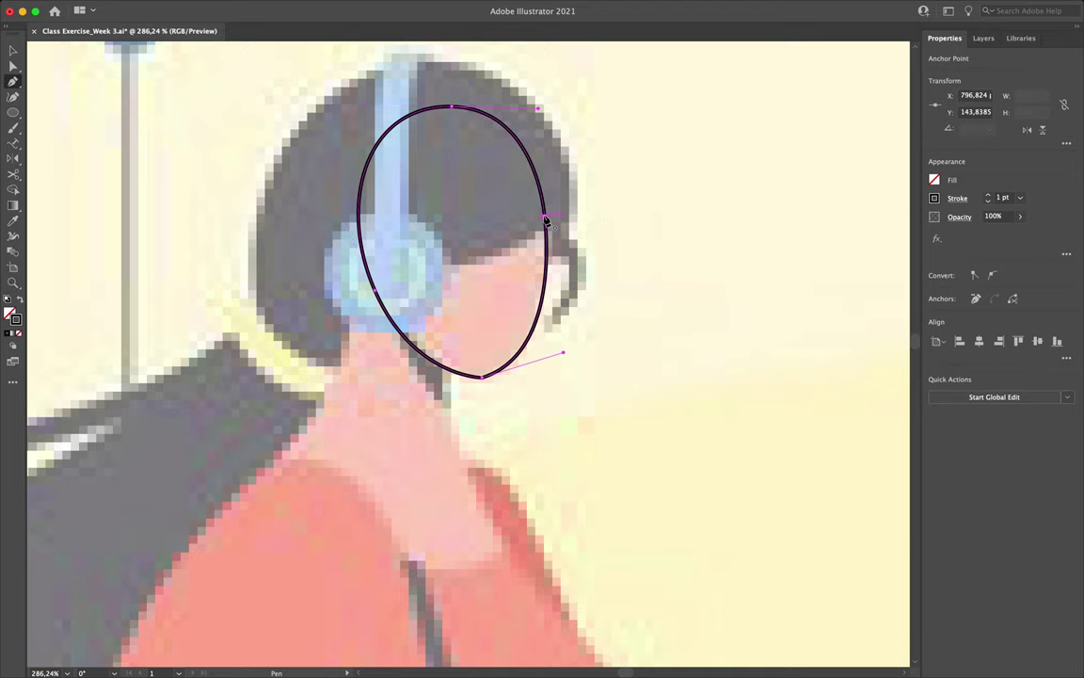
Step: Apply the salmon skin colour sampled from the foot in the artwork above to the face, and move the face clear of the head
key("v")
key("ctrl+0")
key("i")
scroll(574, 285, "up", 2)
left_click(828, 141)
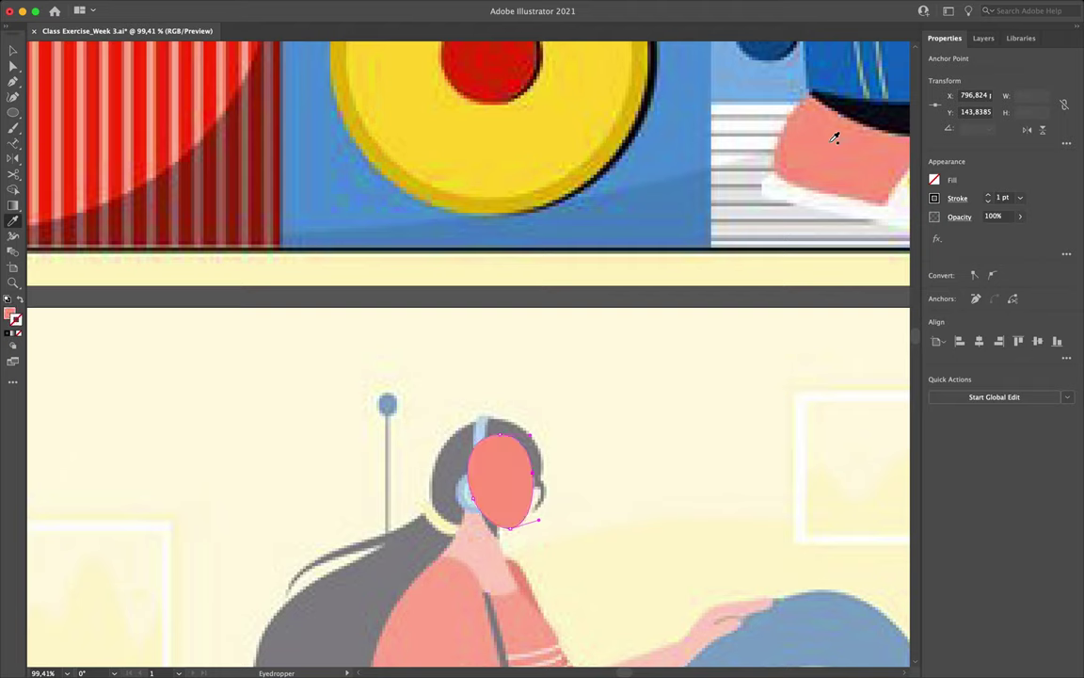
key("v")
left_click(556, 436)
scroll(561, 428, "down", 2)
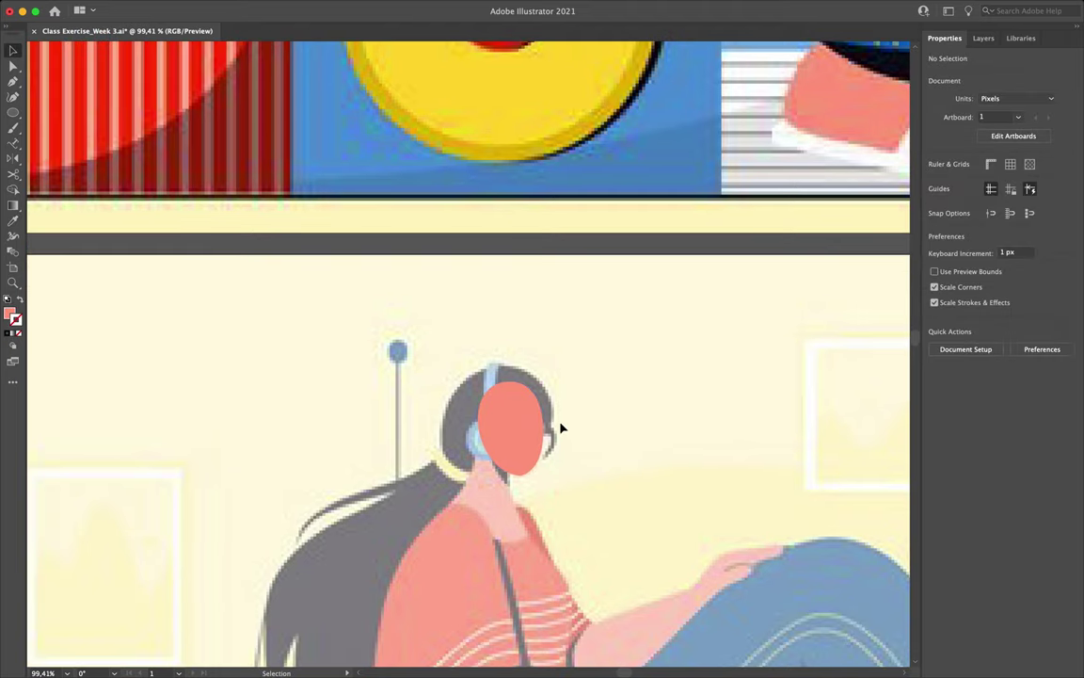
left_click_drag(515, 423, 647, 420)
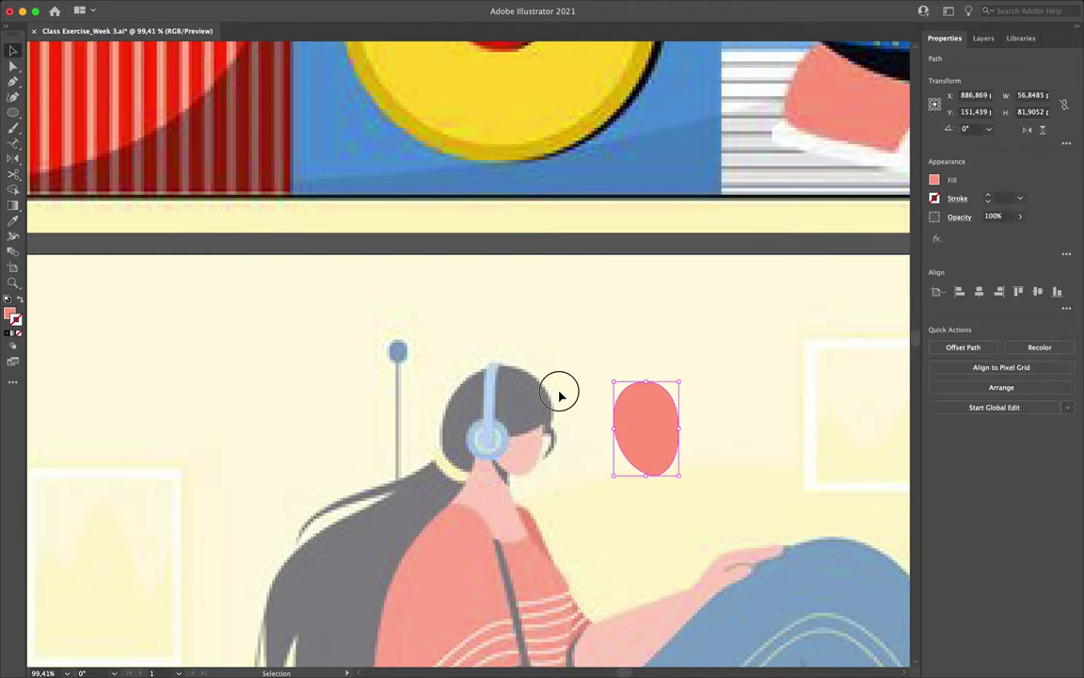
left_click(559, 390)
Step: Restore the Pen tool's outline settings of no fill and a 1 pt black stroke for tracing the hair
scroll(559, 391, "down", 1)
scroll(559, 395, "up", 1)
scroll(559, 396, "up", 3)
key("p")
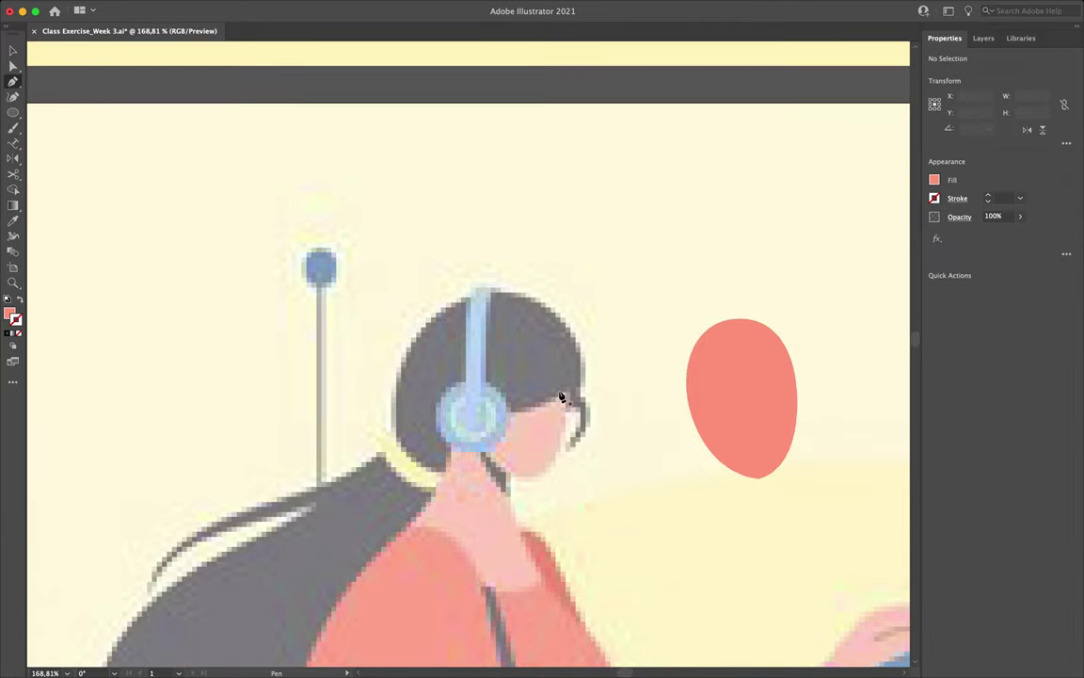
left_click(935, 180)
left_click(796, 222)
left_click(935, 199)
left_click(821, 245)
Step: Trace the hair from the crown over the forehead and back along the fringe to the headphone ear cup
scroll(489, 341, "up", 3)
scroll(489, 345, "down", 2)
scroll(488, 345, "right", 2)
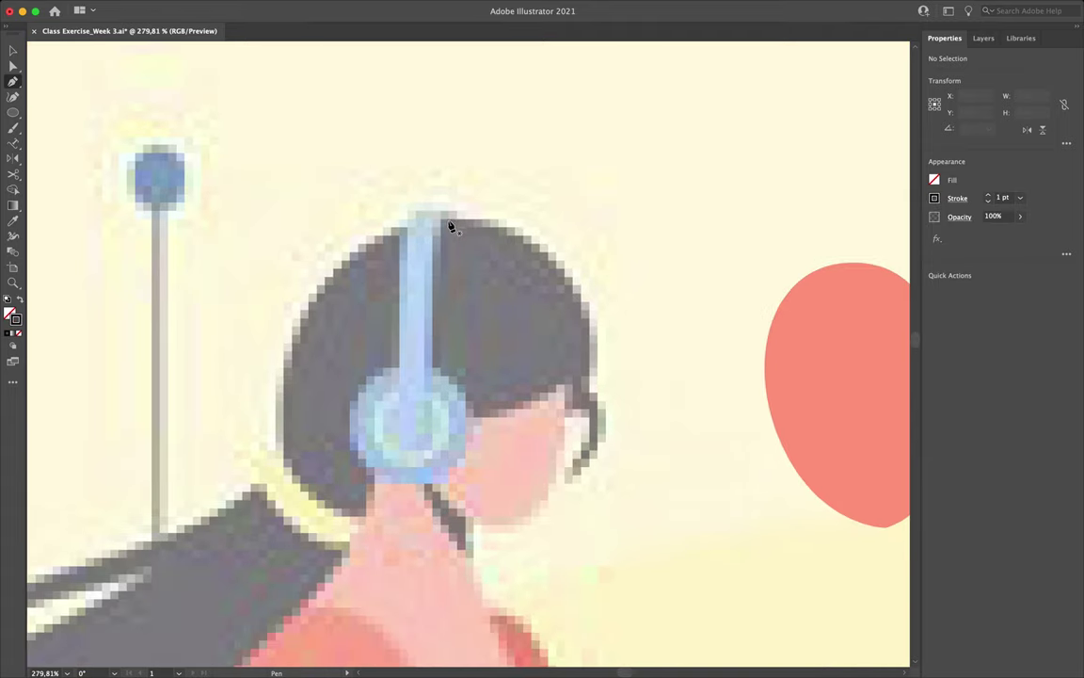
left_click(380, 234)
left_click_drag(514, 233, 584, 271)
left_click_drag(589, 369, 585, 410)
left_click(589, 369)
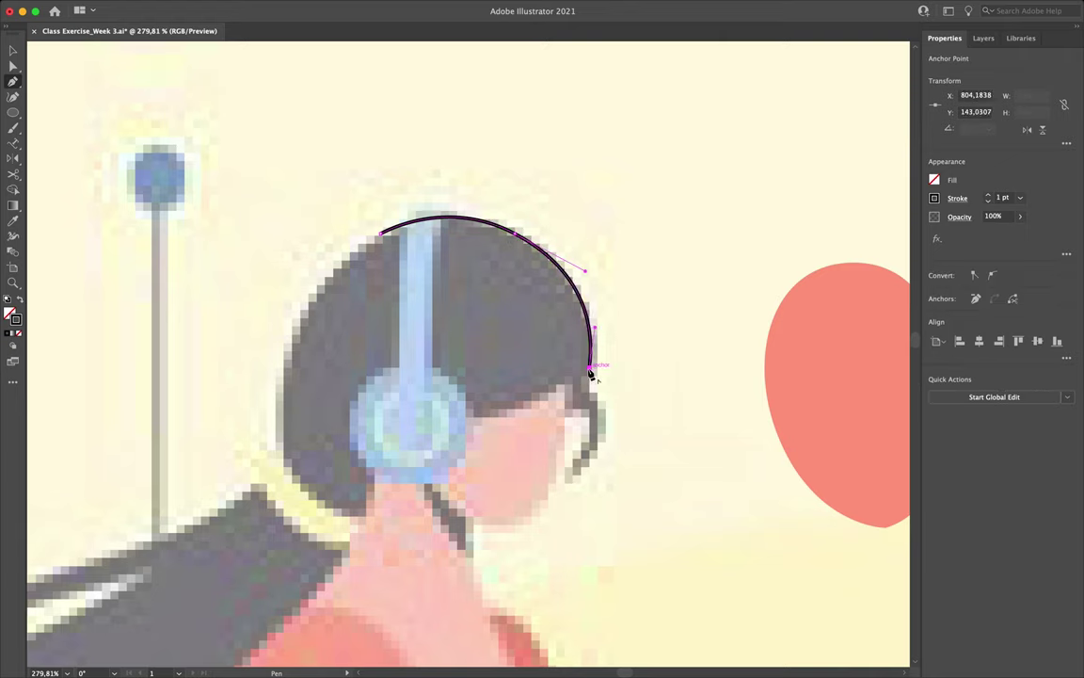
left_click_drag(459, 419, 399, 430)
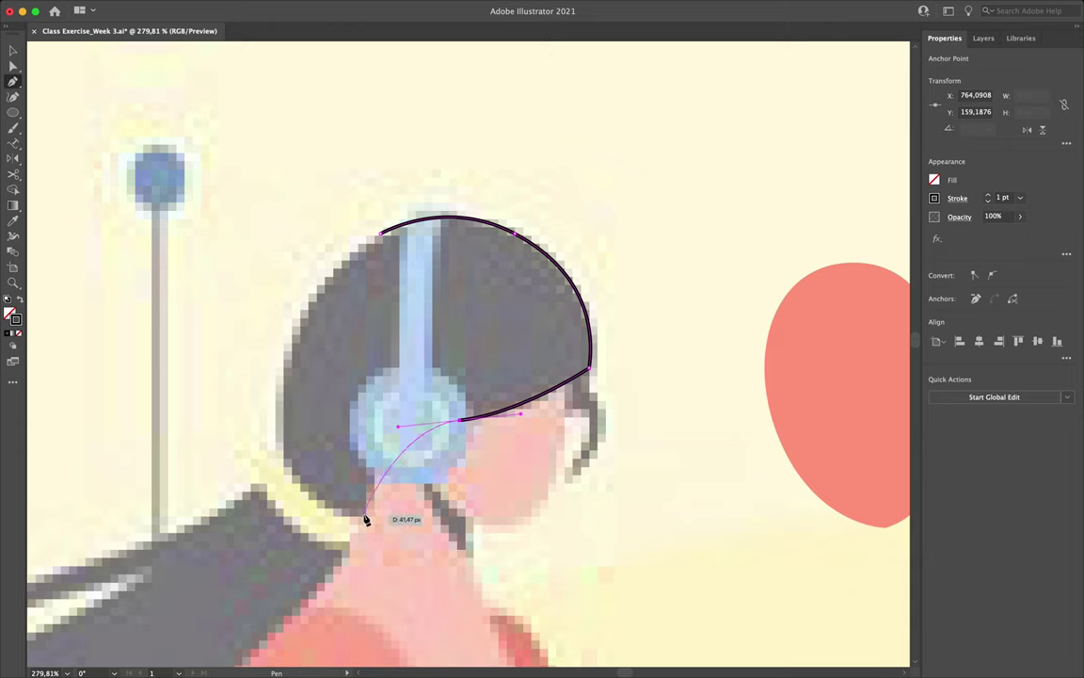
Step: Continue the hair outline behind the ear cup, down to the nape and up the back of the head, closing it at the crown
left_click(367, 422)
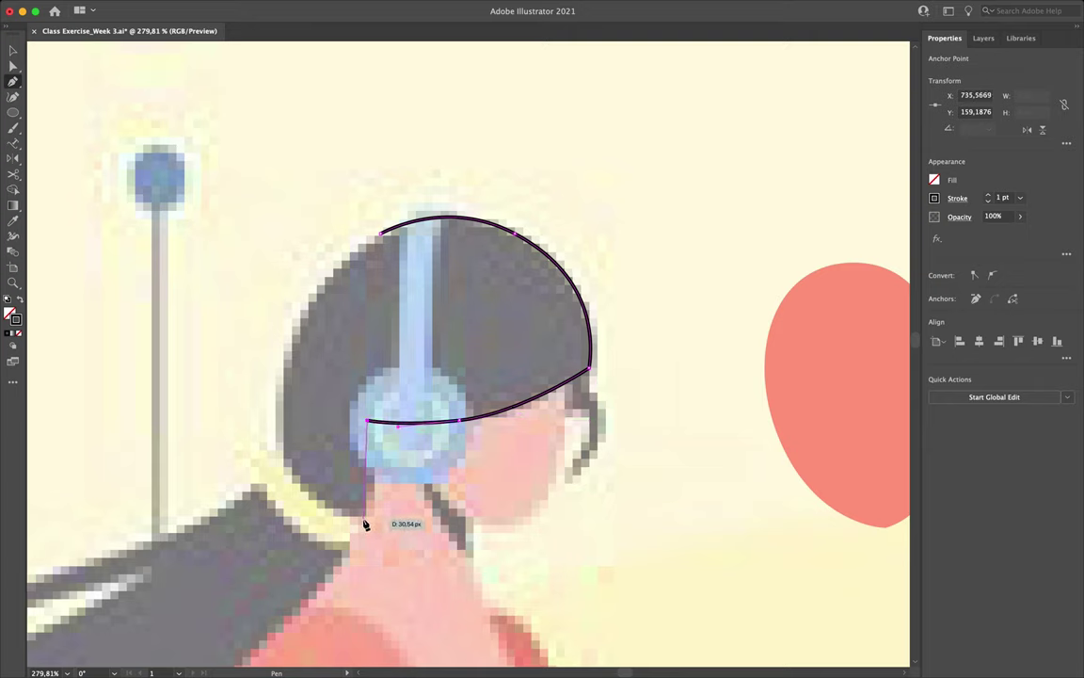
mouse_move(361, 523)
left_mouse_down()
mouse_move(331, 554)
mouse_move(338, 562)
left_mouse_up()
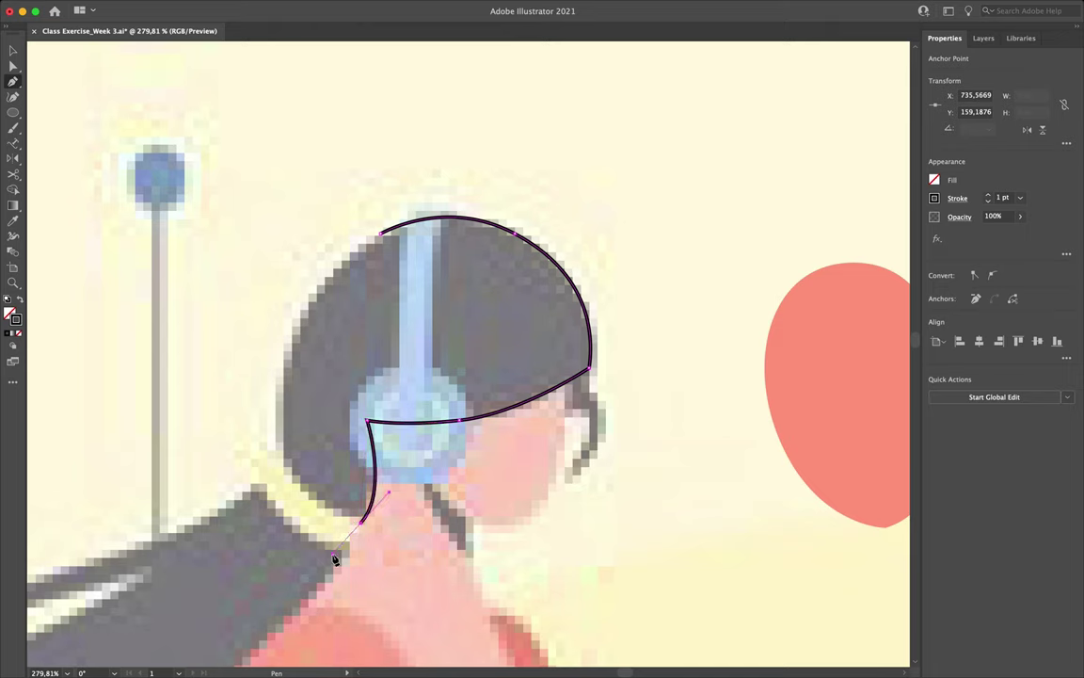
left_click(362, 521, "alt")
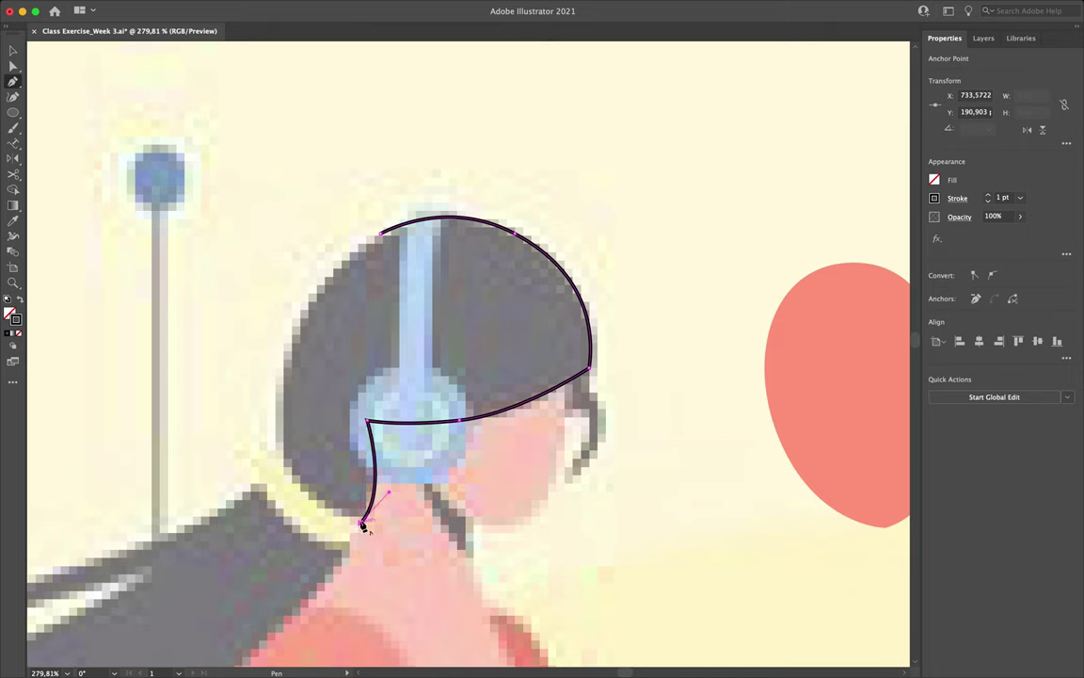
left_click_drag(278, 479, 230, 416)
left_click(279, 477, "alt")
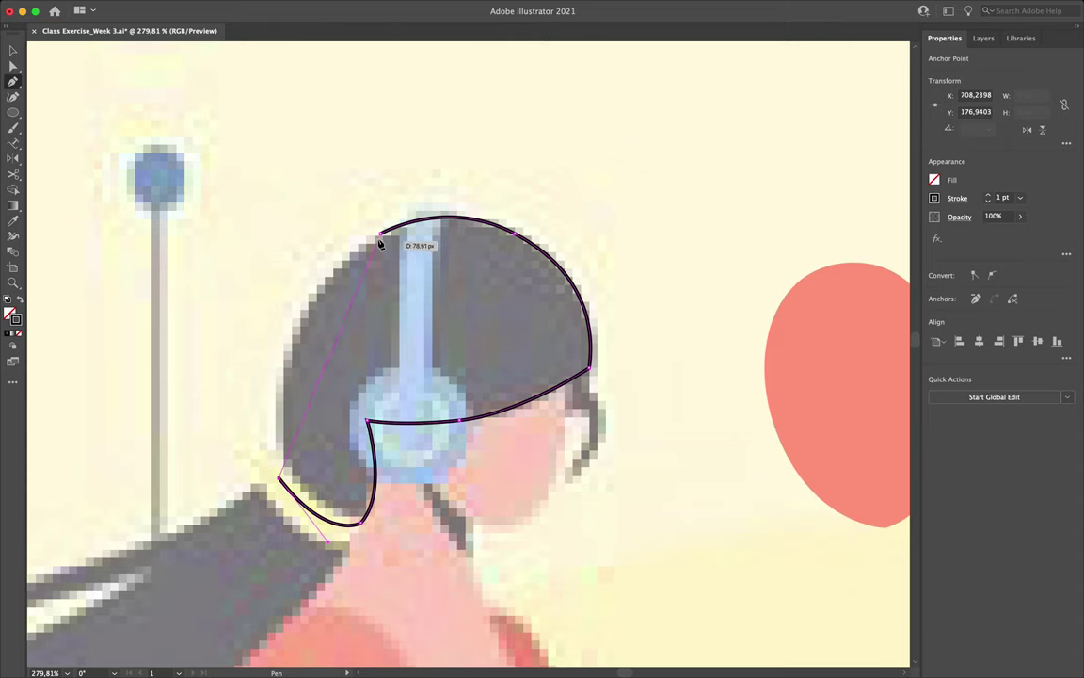
left_click_drag(380, 233, 513, 169)
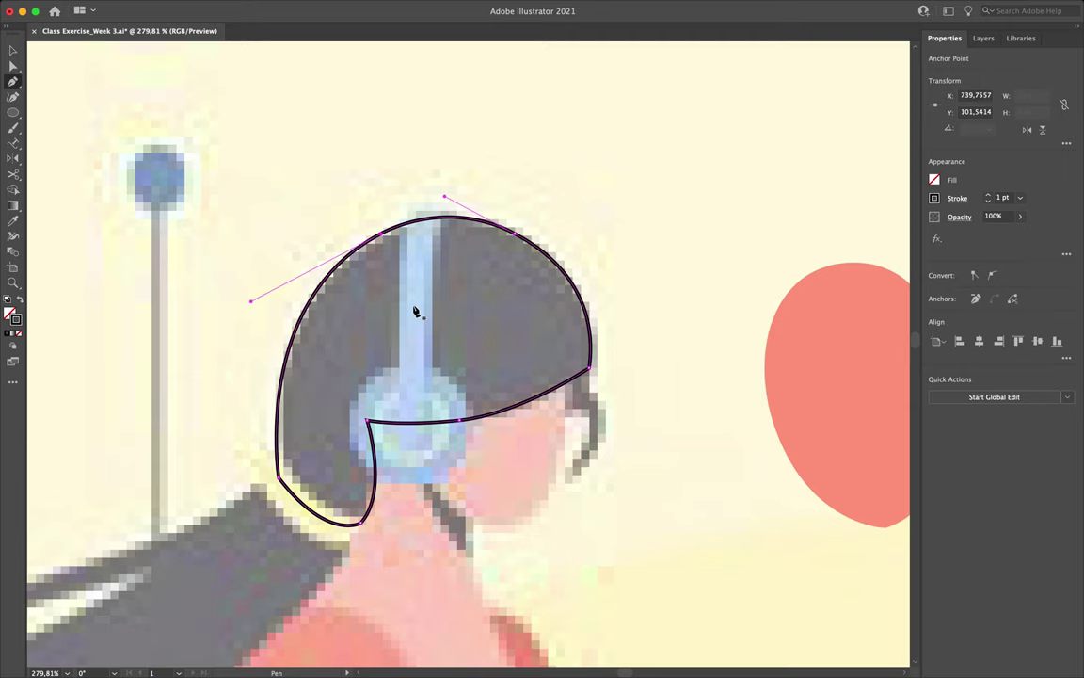
Step: Adjust the curve handle at the nape point to straighten the hair edge between the ear cup and the neck
scroll(403, 316, "down", 2)
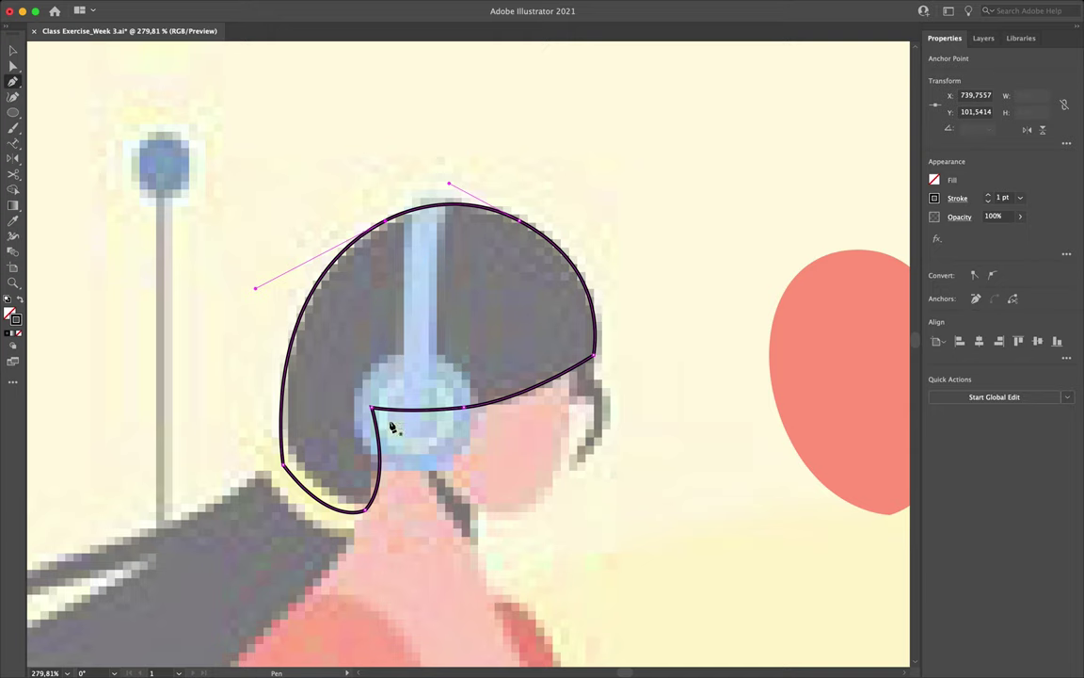
key("a")
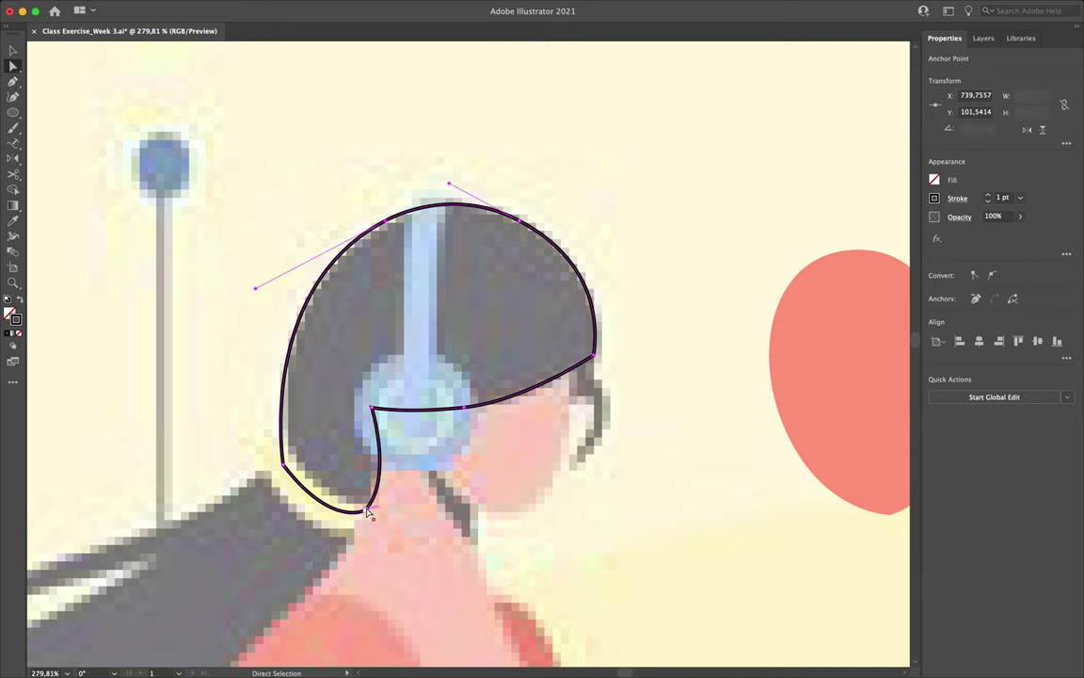
left_click(368, 511)
left_click_drag(395, 481, 373, 454)
scroll(396, 442, "down", 5)
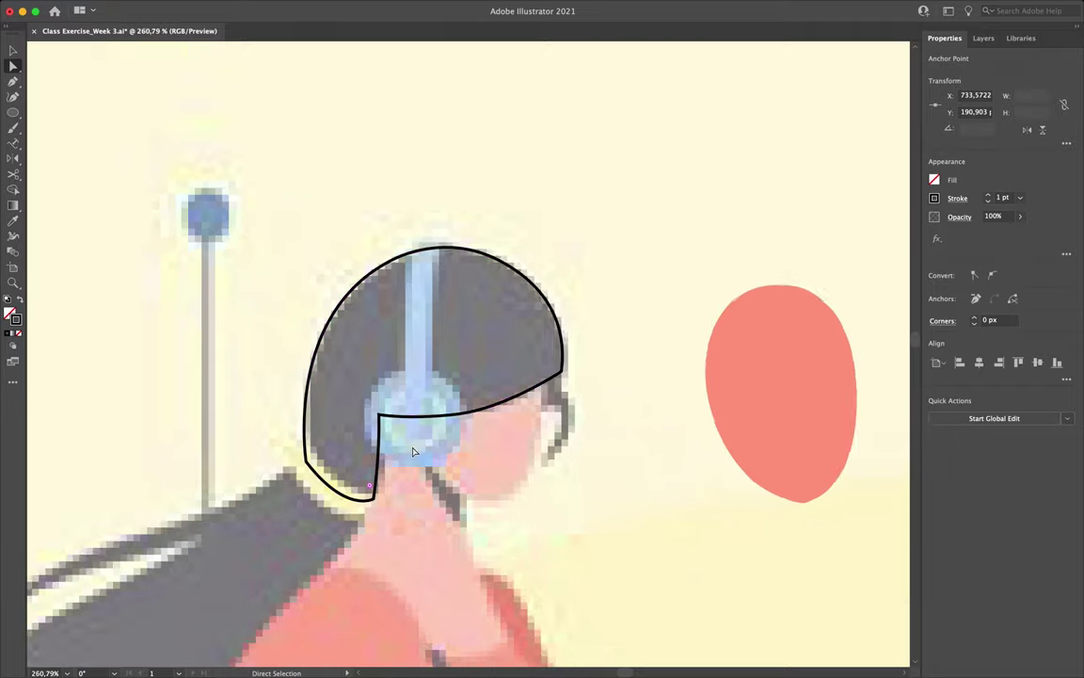
Step: Fill the hair shape with black, remove its stroke and deselect it
key("v")
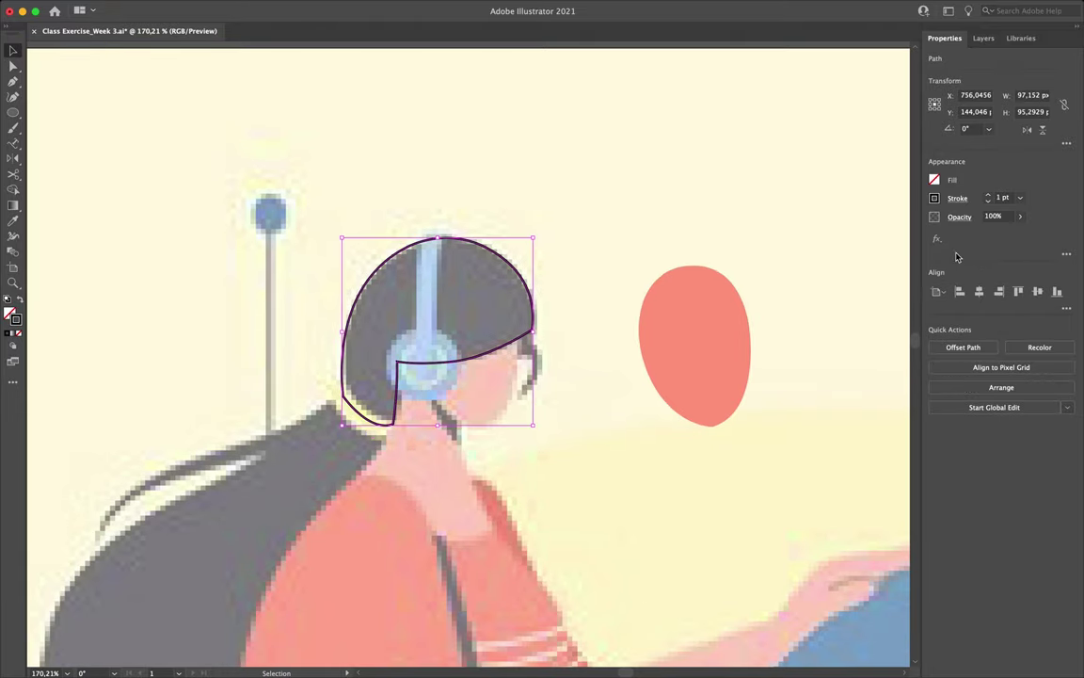
left_click(935, 181)
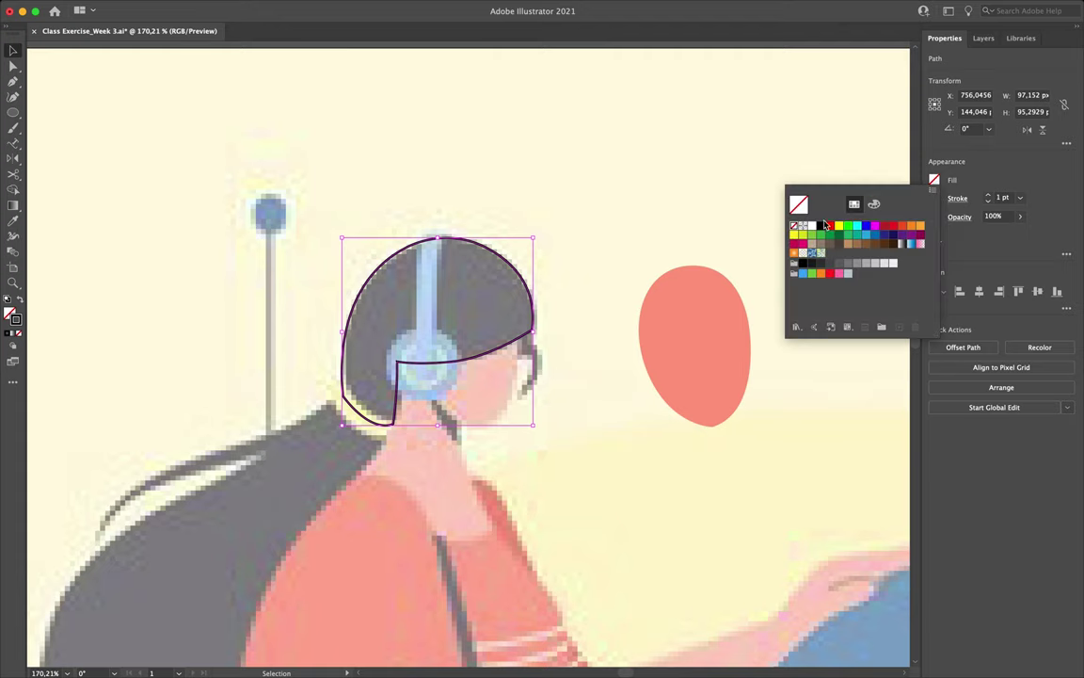
left_click(823, 226)
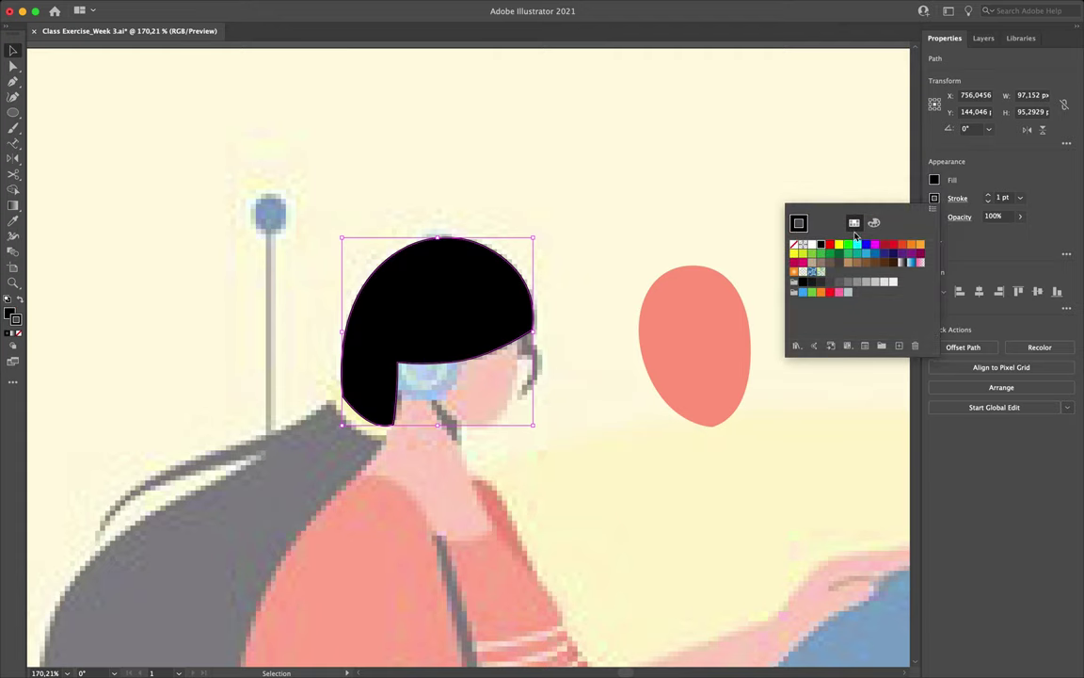
left_click(661, 225)
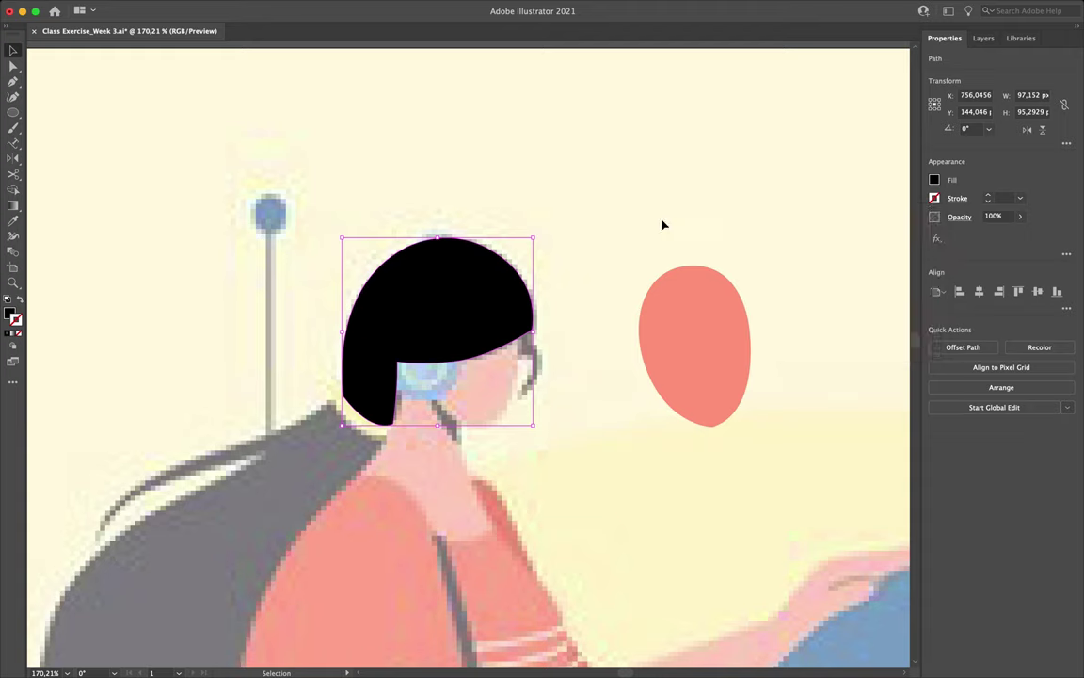
left_click(664, 247)
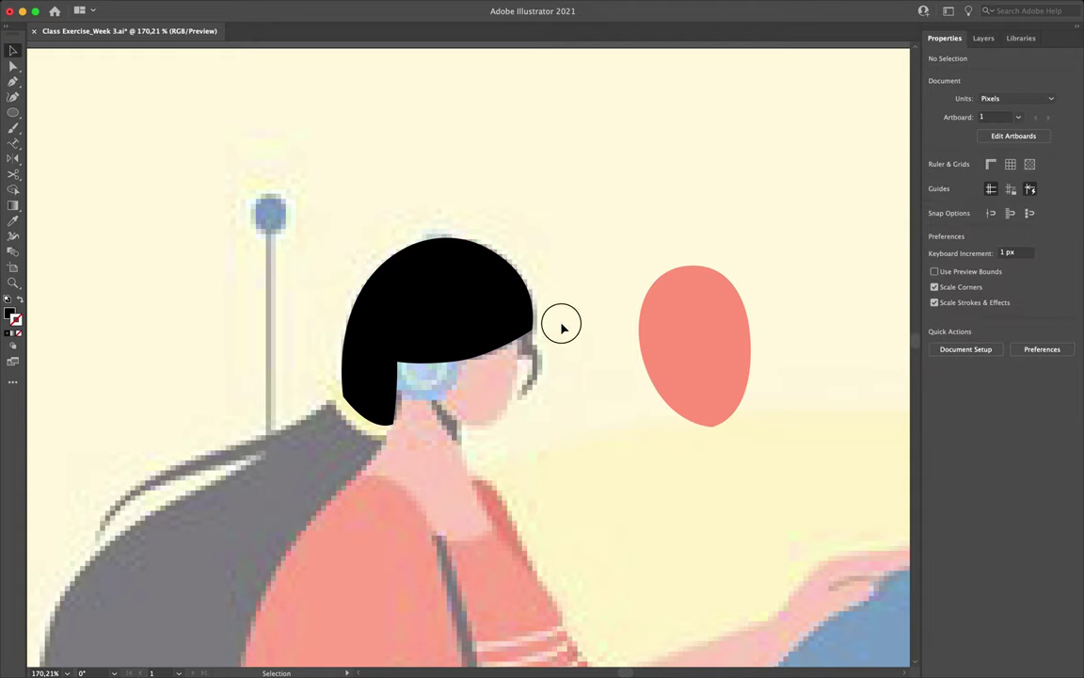
Step: Trace the loose hair strand beside the face with the Pen tool, from its lower tip around the bend up into the fringe
scroll(569, 316, "down", 3)
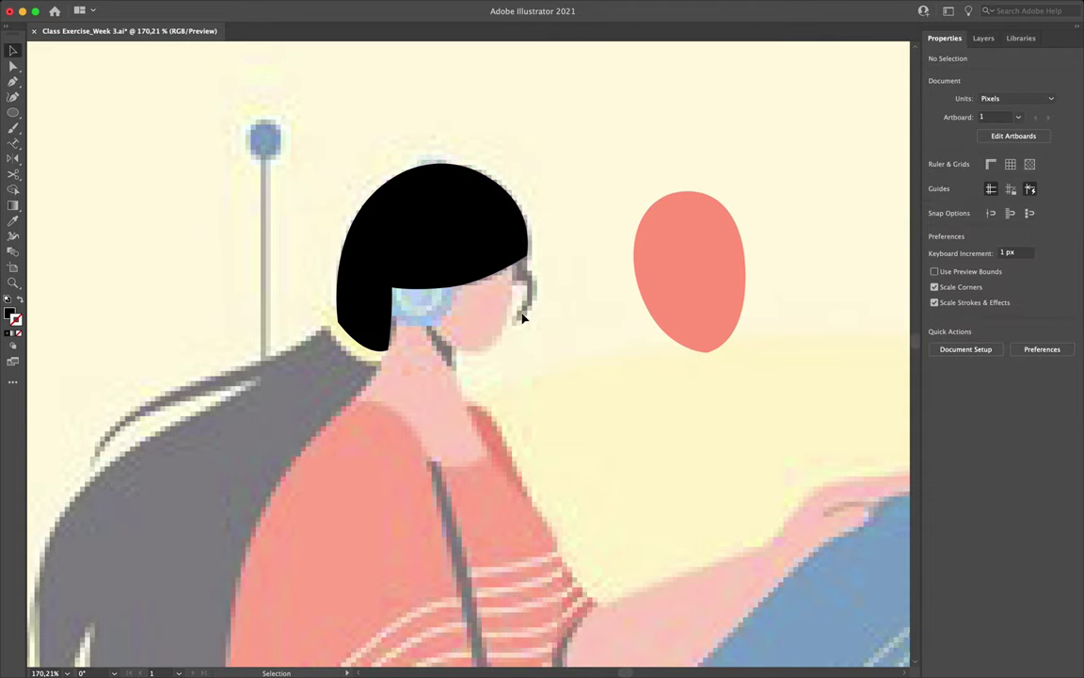
scroll(523, 311, "up", 5)
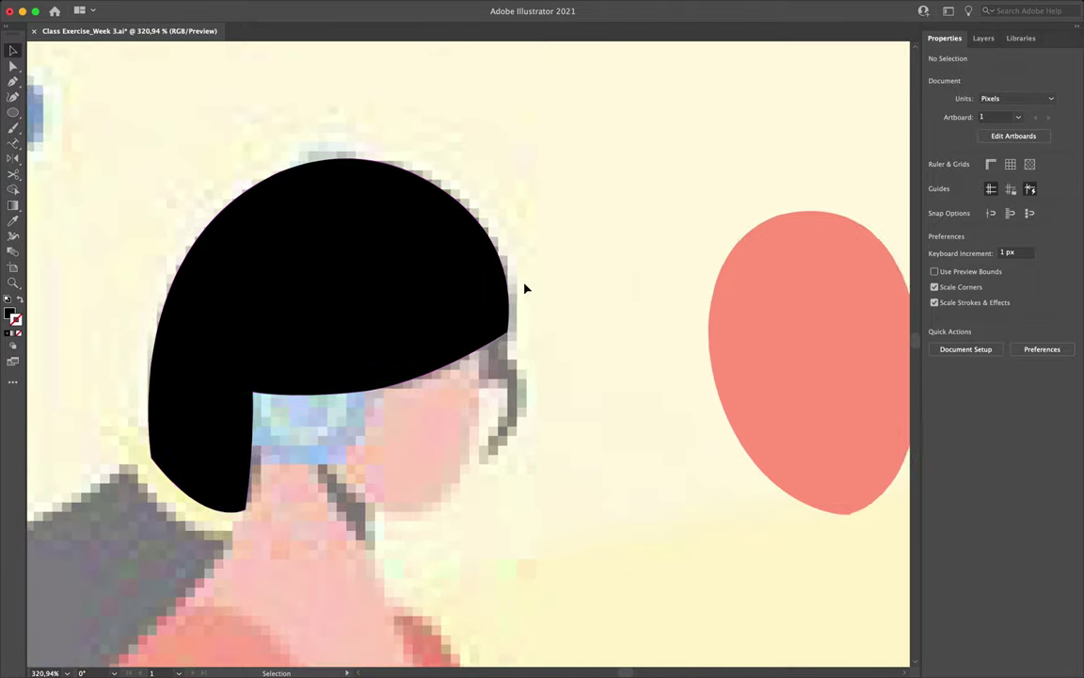
scroll(525, 288, "down", 2)
scroll(525, 288, "left", 1)
key("p")
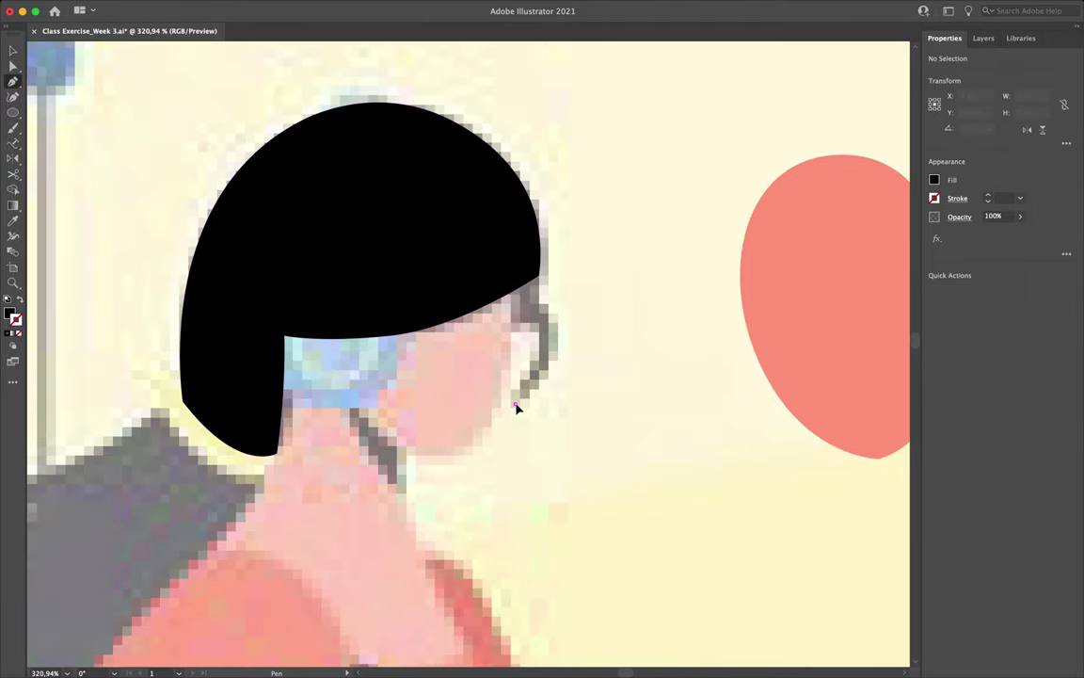
left_click(516, 408)
mouse_move(544, 366)
left_mouse_down()
mouse_move(557, 346)
mouse_move(563, 354)
left_mouse_up()
left_click(537, 317)
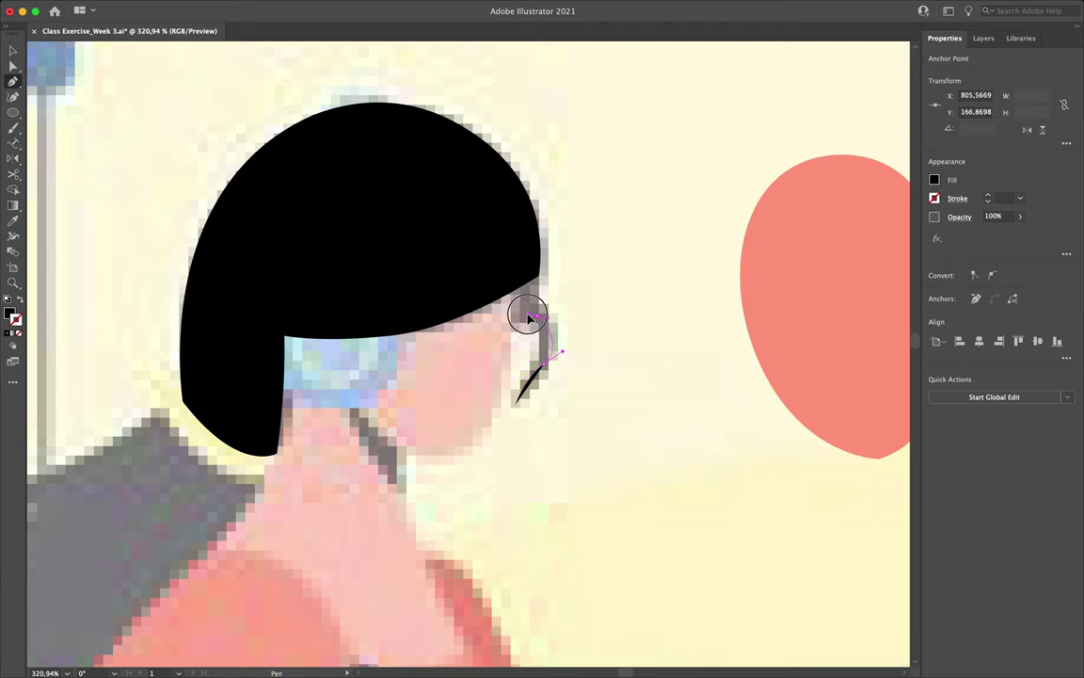
left_click_drag(508, 250, 525, 214)
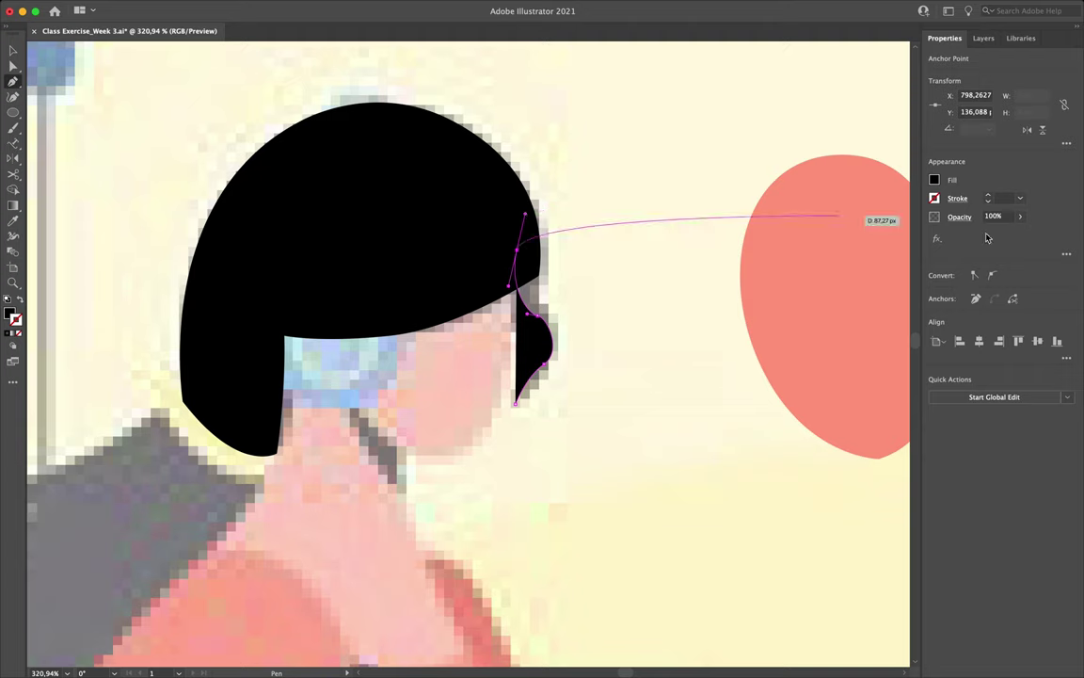
Step: Remove the strand path's fill and give it a black stroke
left_click(934, 180)
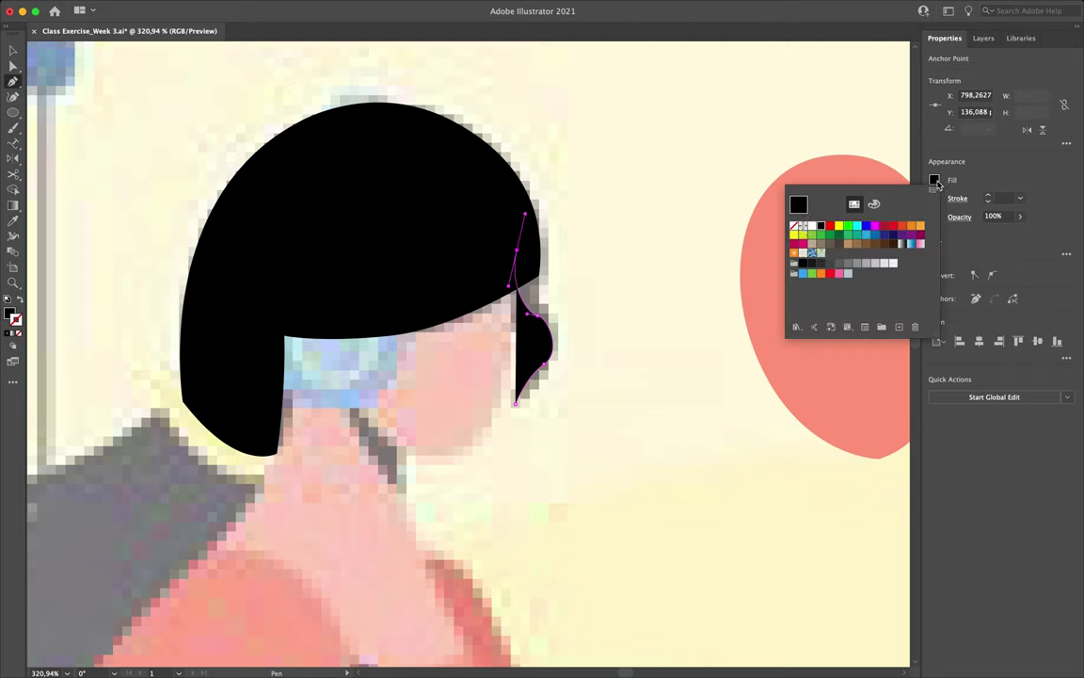
left_click(796, 227)
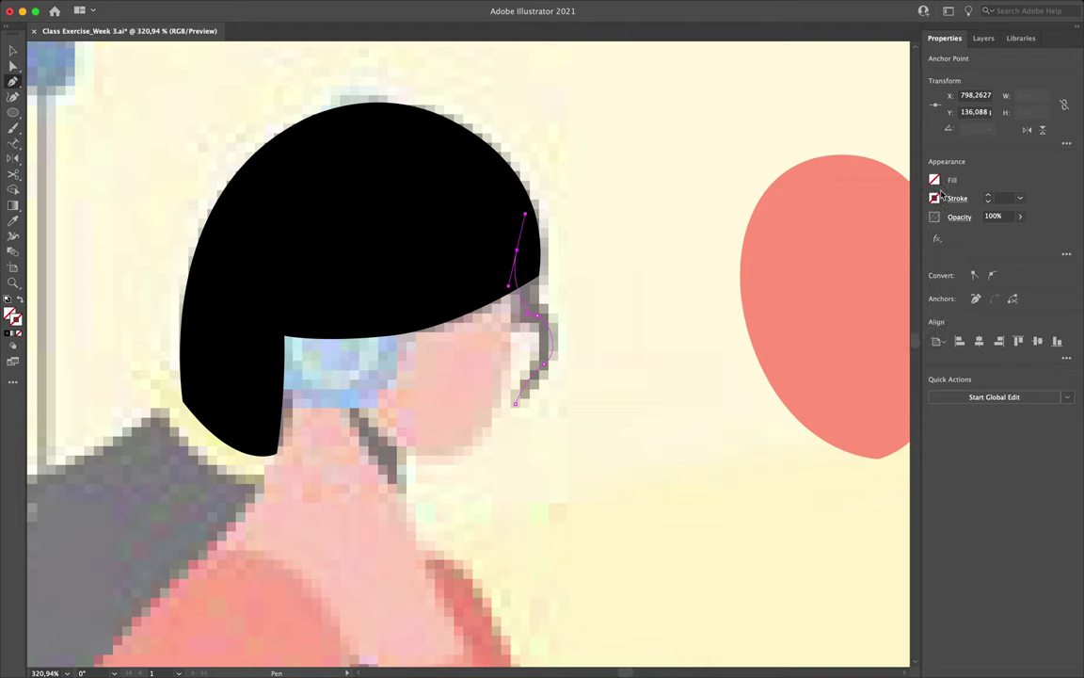
left_click(934, 197)
left_click(821, 246)
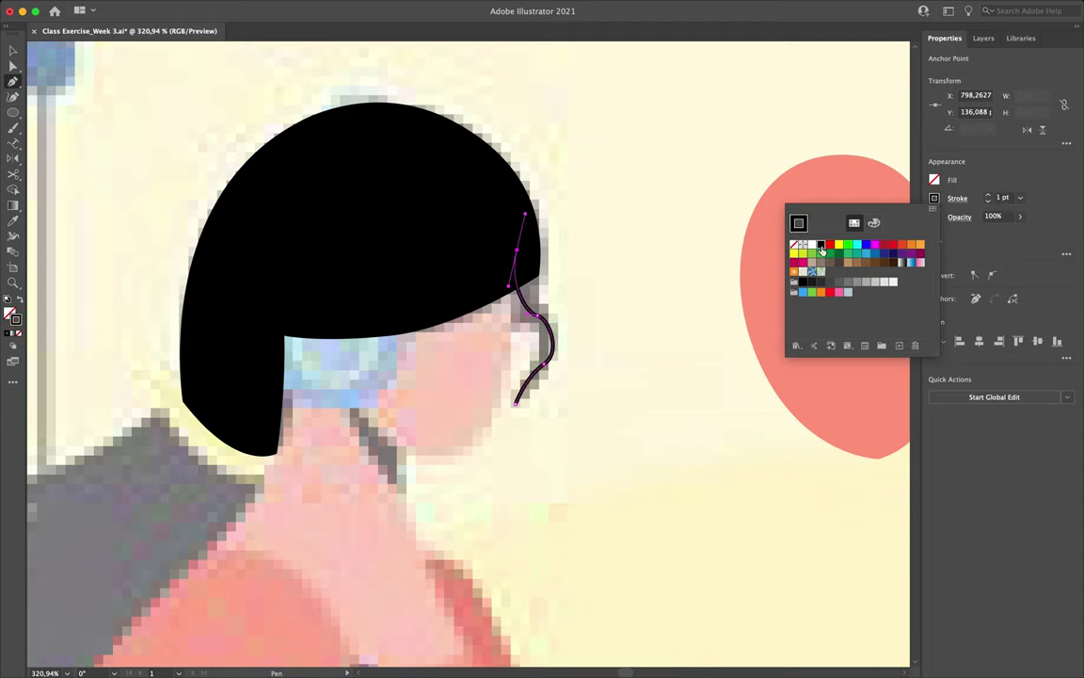
left_click(682, 238)
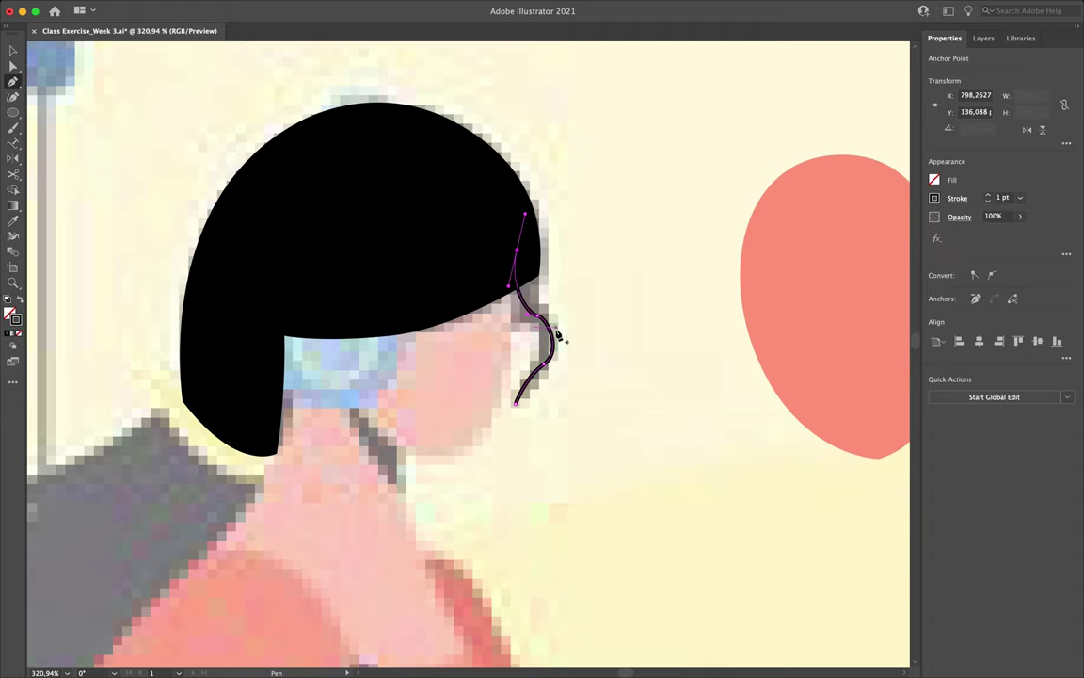
Step: Isolate the strand and vary its stroke with the Width tool, about 8.4 px wide at the upper bend and tapering to the lower tip
key("v")
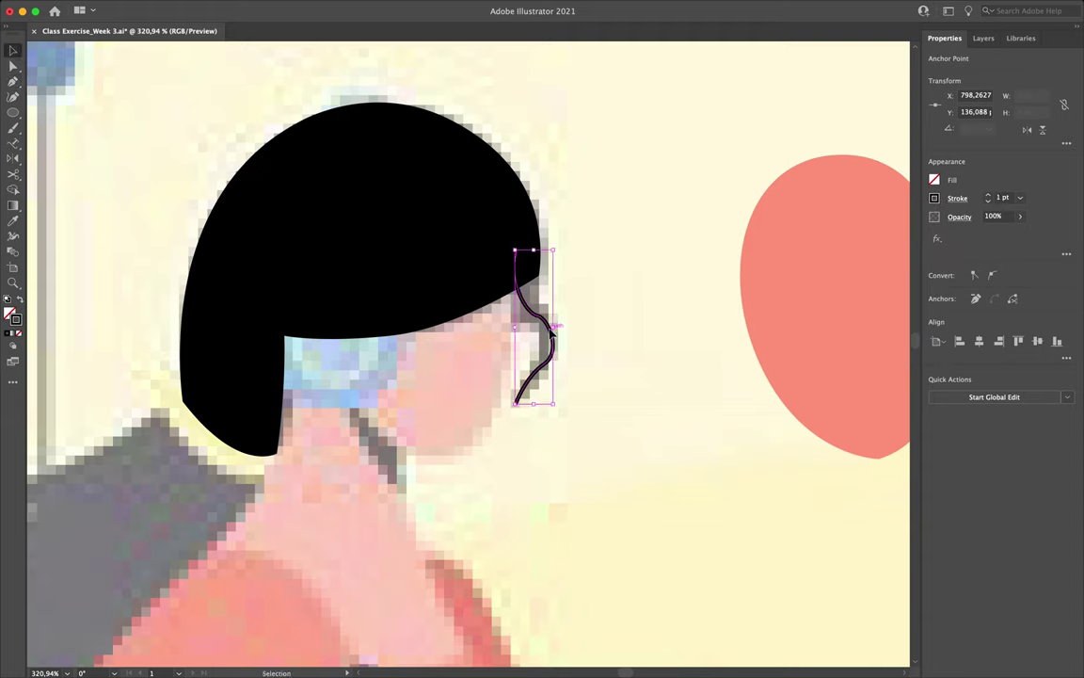
double_click(553, 327)
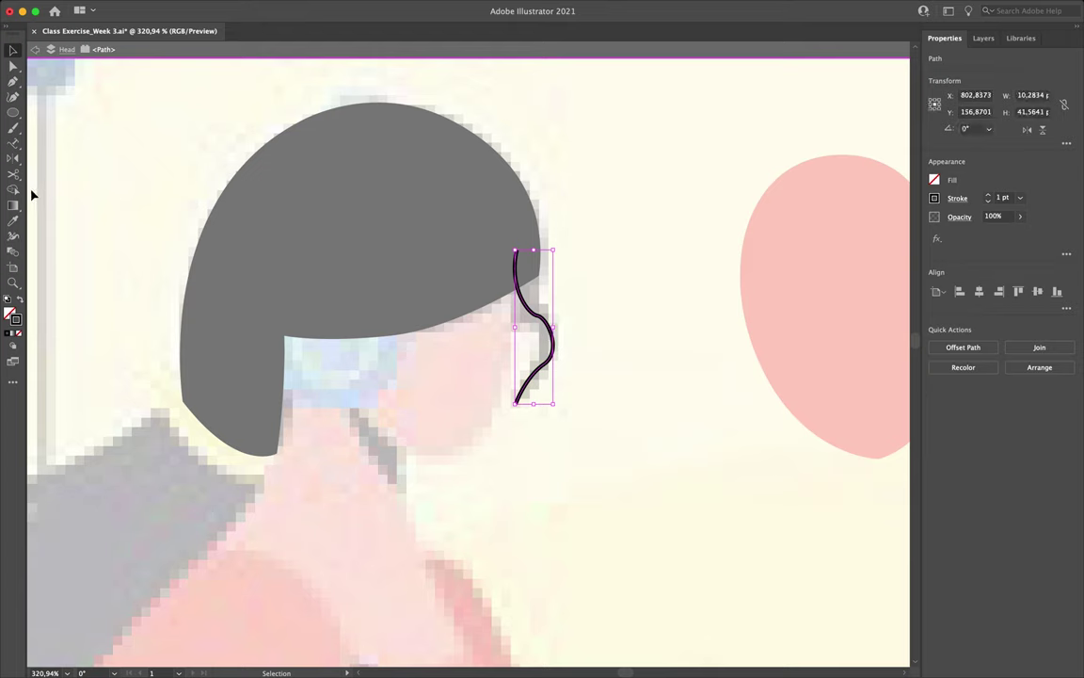
left_click(14, 238)
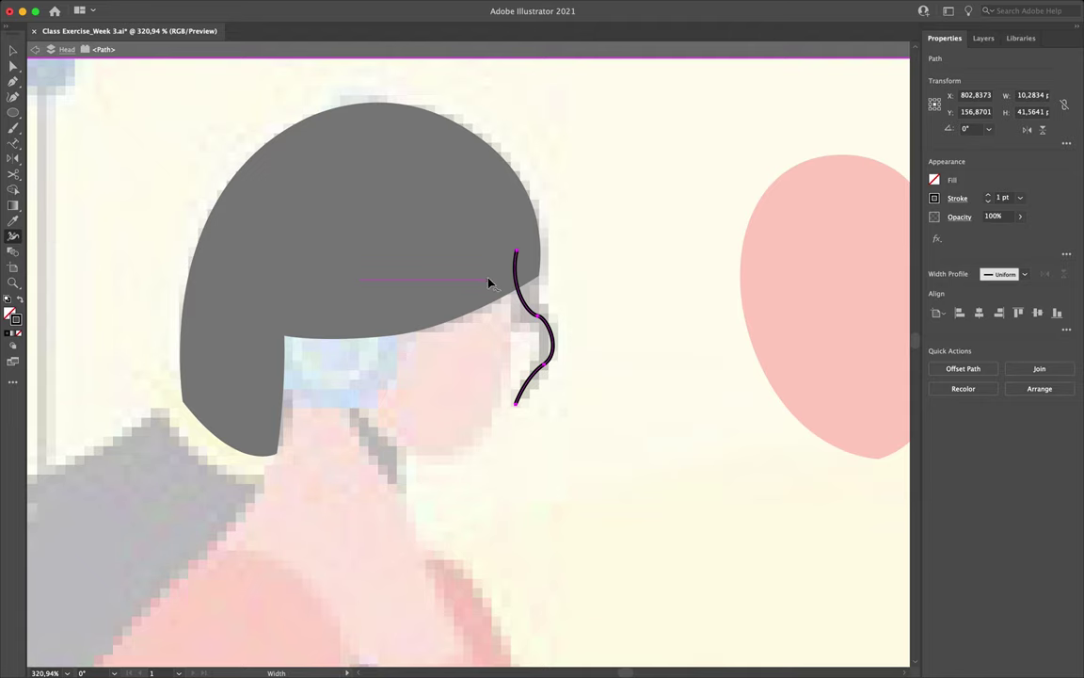
scroll(489, 284, "up", 3)
left_click_drag(512, 303, 524, 294)
mouse_move(475, 201)
left_mouse_down()
mouse_move(499, 206)
mouse_move(491, 208)
left_mouse_up()
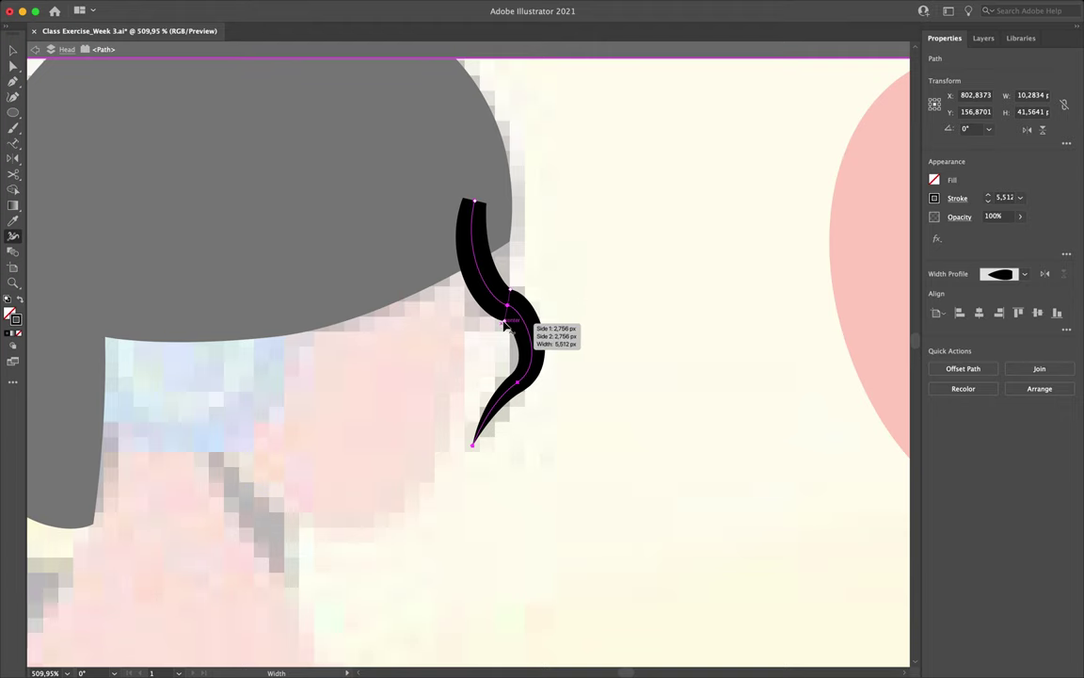
mouse_move(507, 322)
left_mouse_down()
mouse_move(496, 330)
mouse_move(519, 305)
left_mouse_up()
left_click_drag(517, 298, 519, 291)
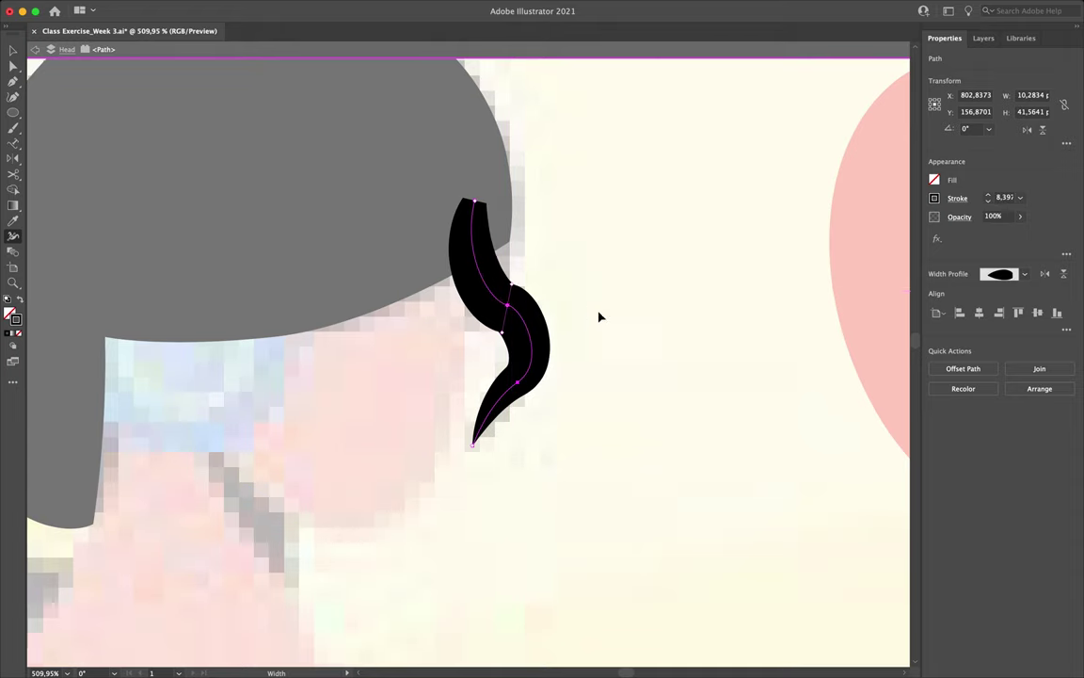
key("v")
key("Escape")
scroll(599, 315, "down", 4)
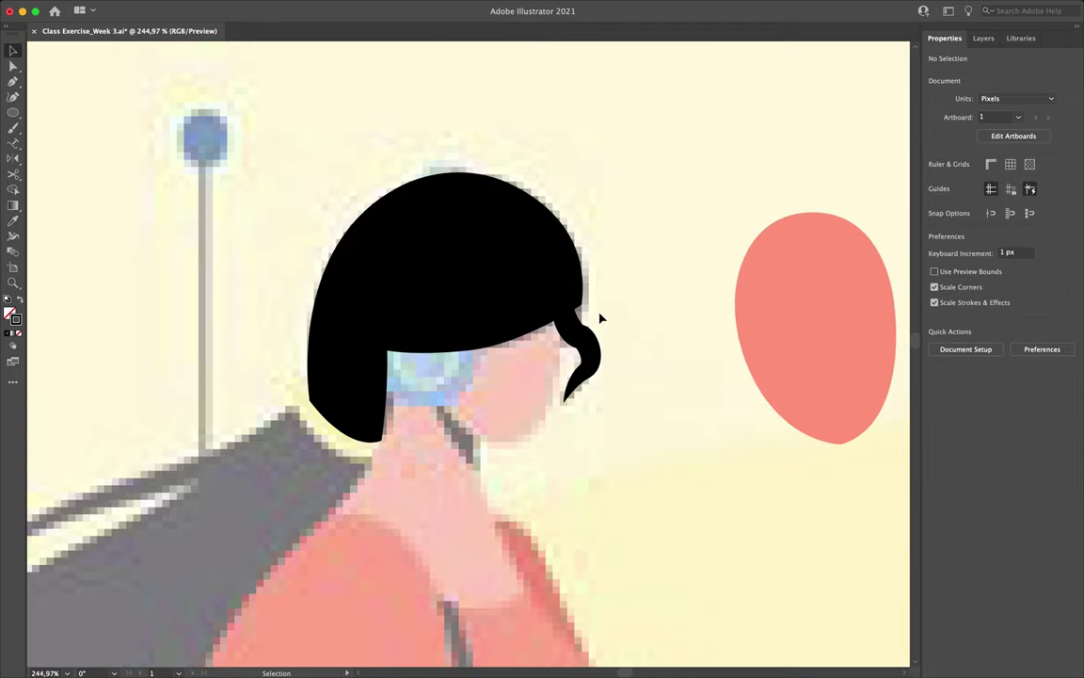
Step: Shift the strand's top anchor point toward the hair's front edge and adjust its curve handle so the strand blends into the hair
scroll(600, 318, "up", 3)
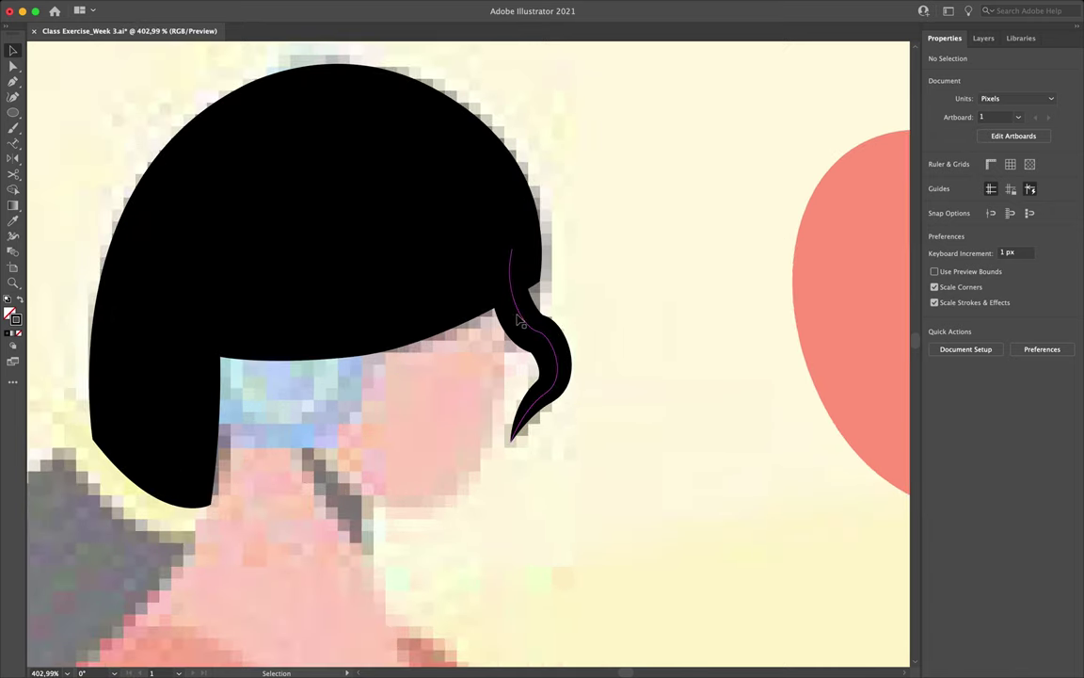
key("a")
left_click(512, 250)
left_click_drag(513, 250, 530, 240)
left_click_drag(539, 192, 516, 193)
left_click_drag(528, 239, 521, 237)
left_click(612, 271)
scroll(611, 271, "down", 2)
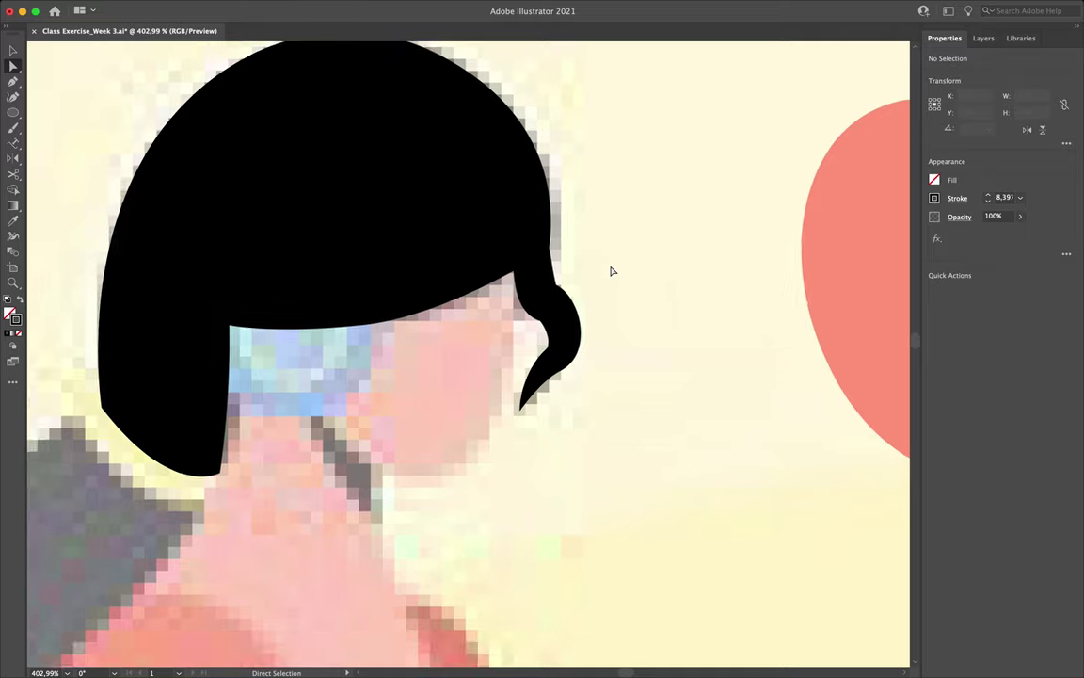
key("v")
Step: Move the coral face shape beneath the hair, over the face in the reference
scroll(611, 272, "down", 3)
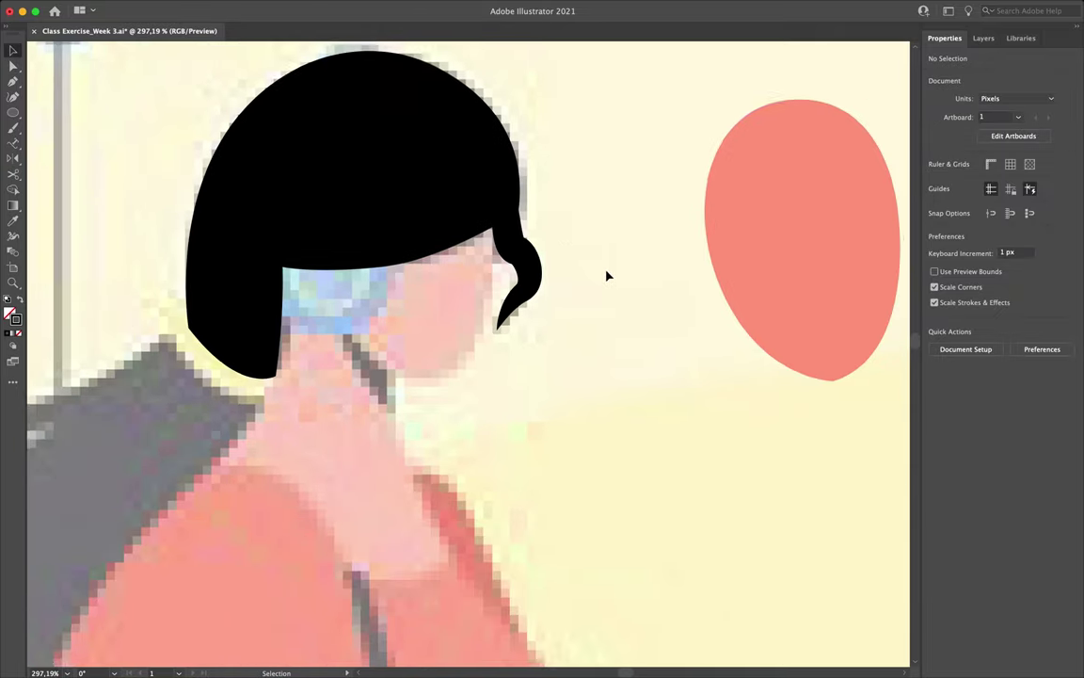
left_click(717, 237)
left_click_drag(760, 228, 417, 294)
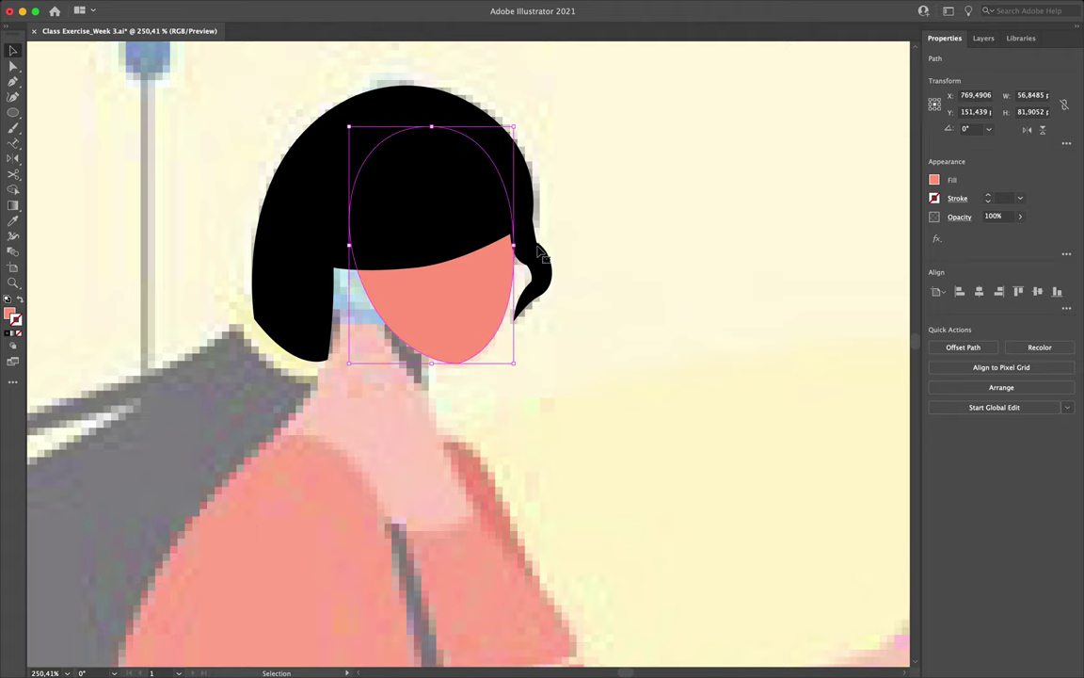
Step: Group the face and hair shapes on the Head layer and name the group "Head"
left_click(983, 37)
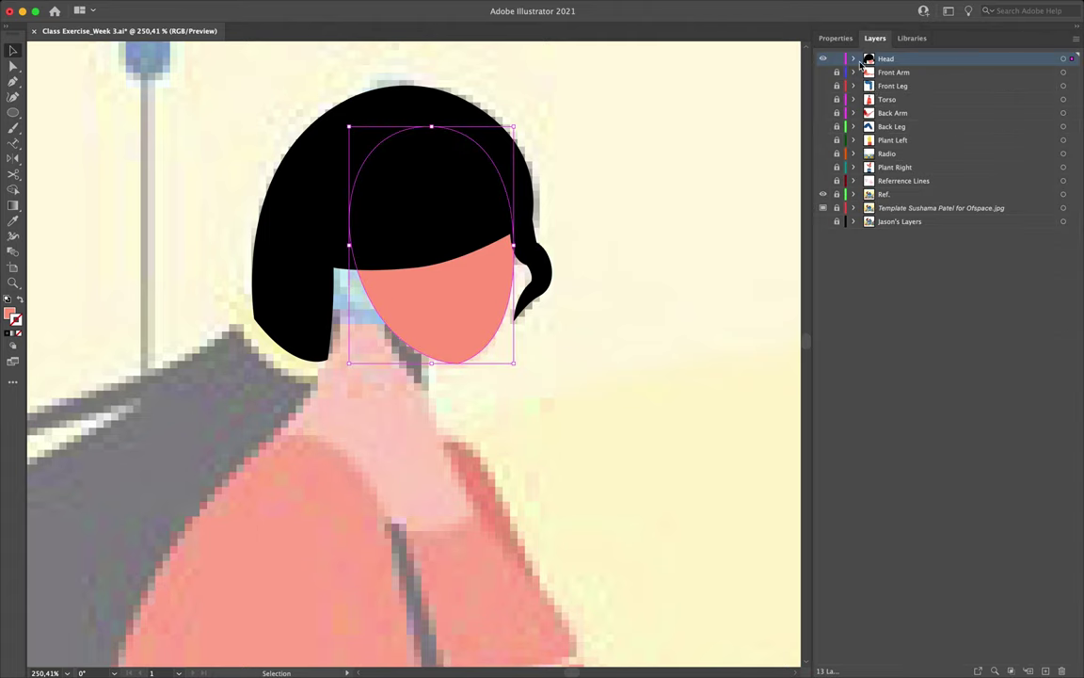
left_click(854, 59)
left_click(612, 200)
left_click(470, 290)
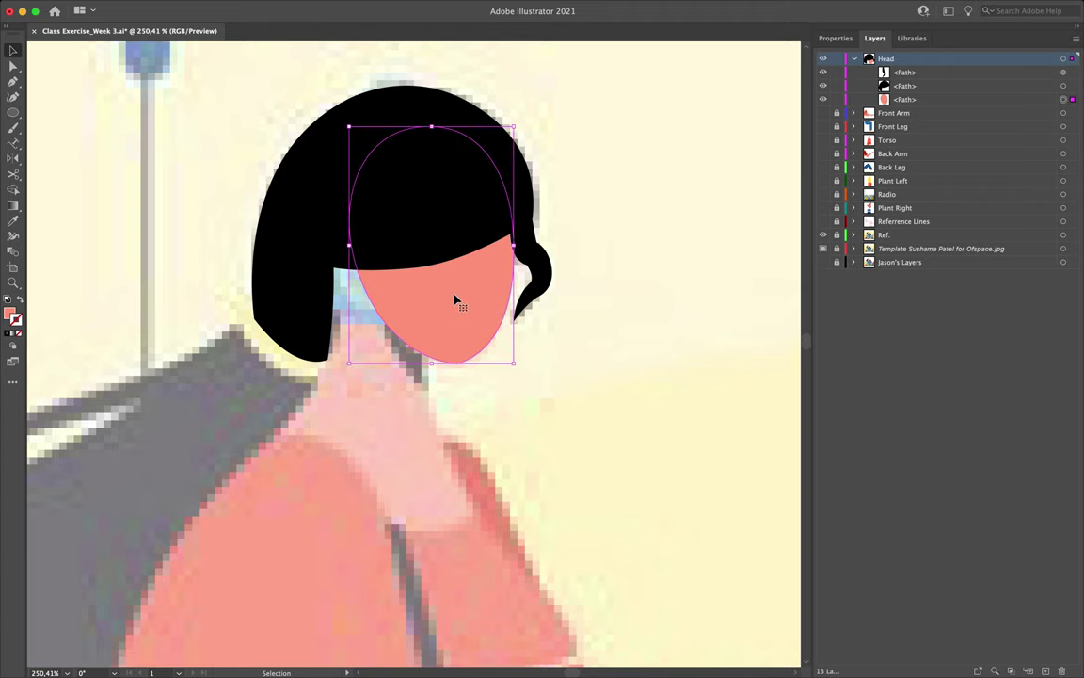
left_click(330, 219, "shift")
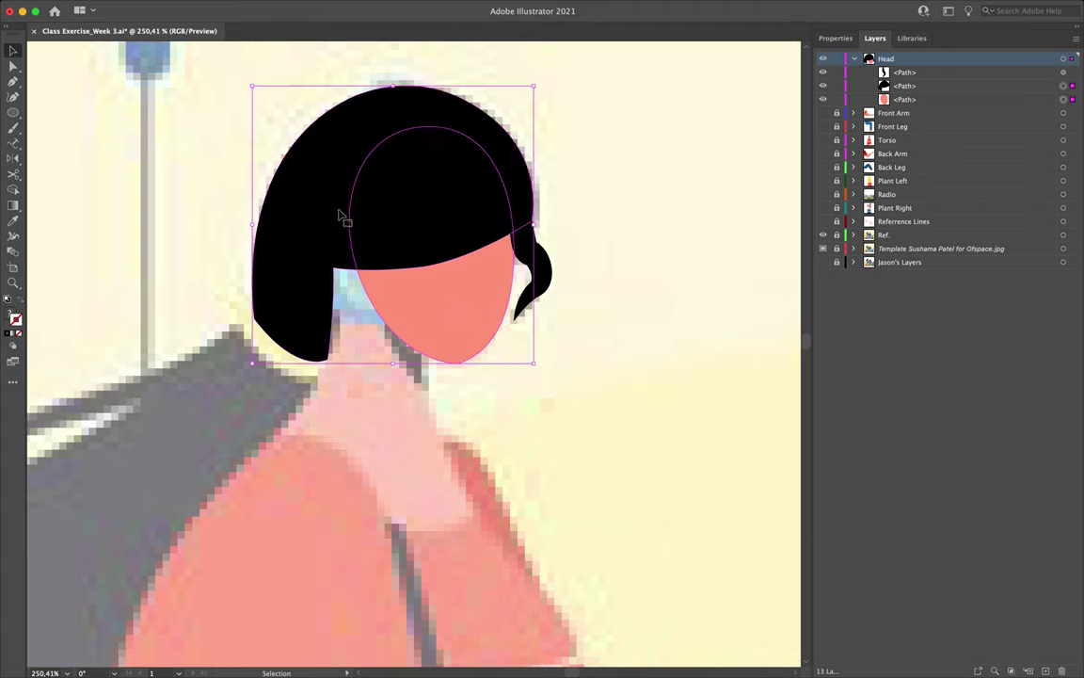
key("super+g")
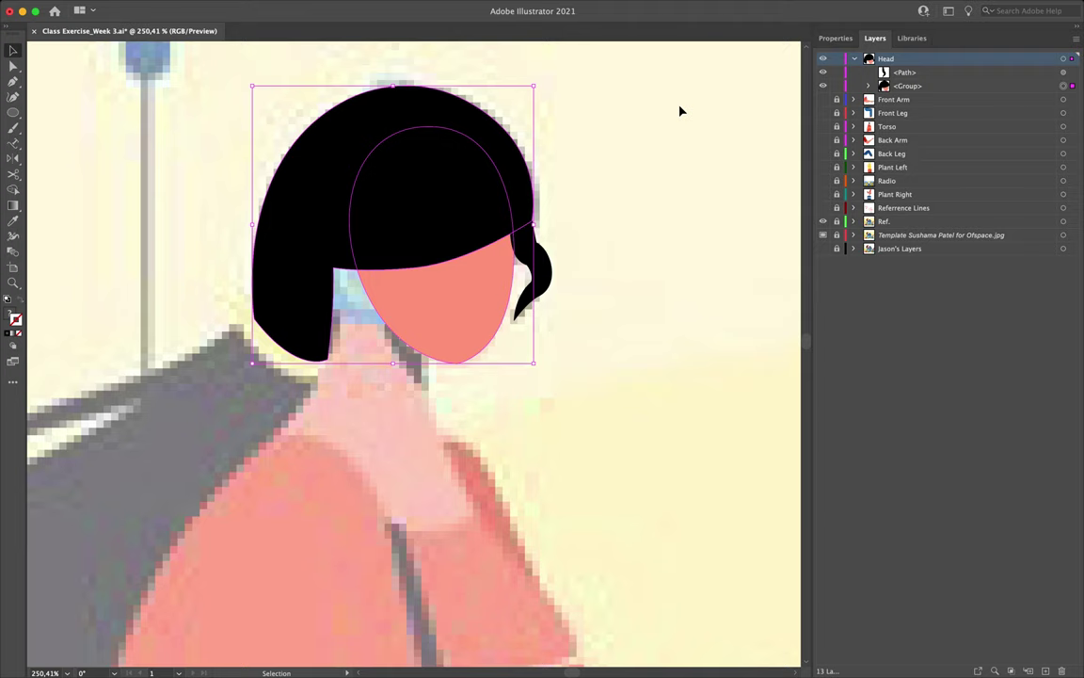
double_click(908, 87)
type("Head")
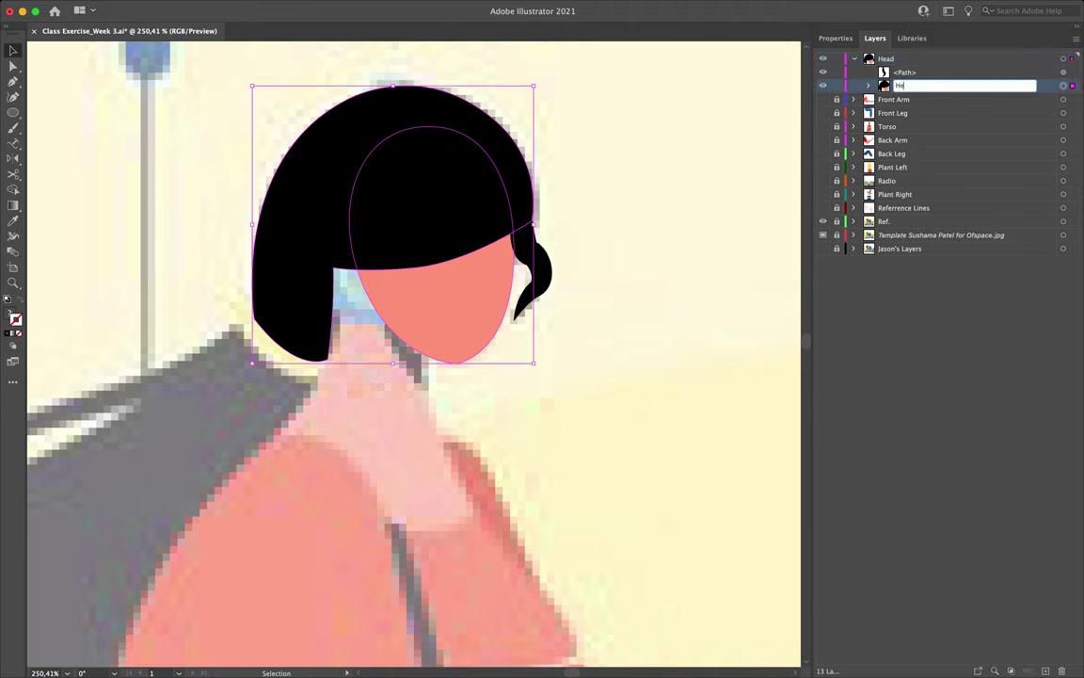
key("Return")
Step: Move the strand path below the Head group in the stacking order and rename it "Hair Strand 1"
left_click(918, 75)
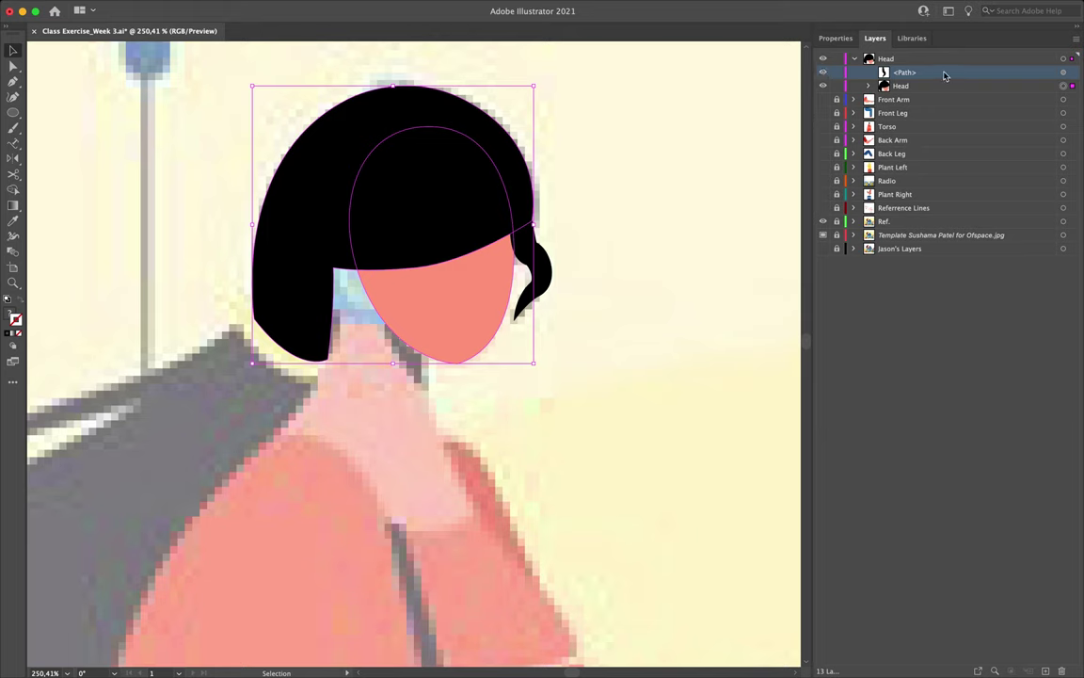
left_click_drag(926, 77, 926, 95)
left_click(612, 263)
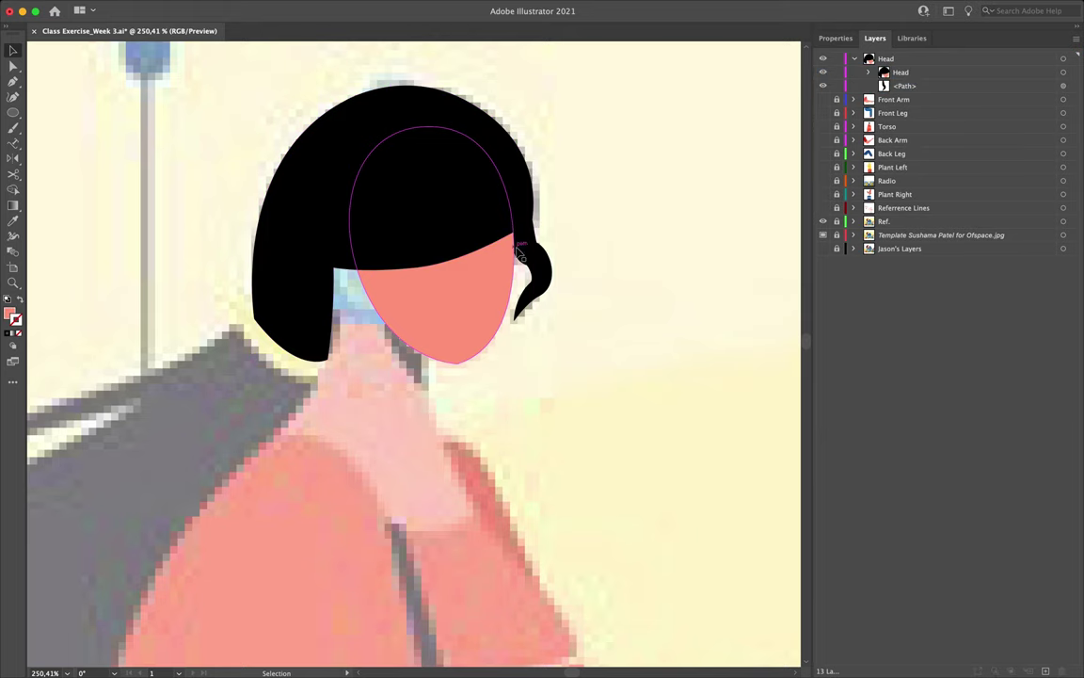
double_click(904, 86)
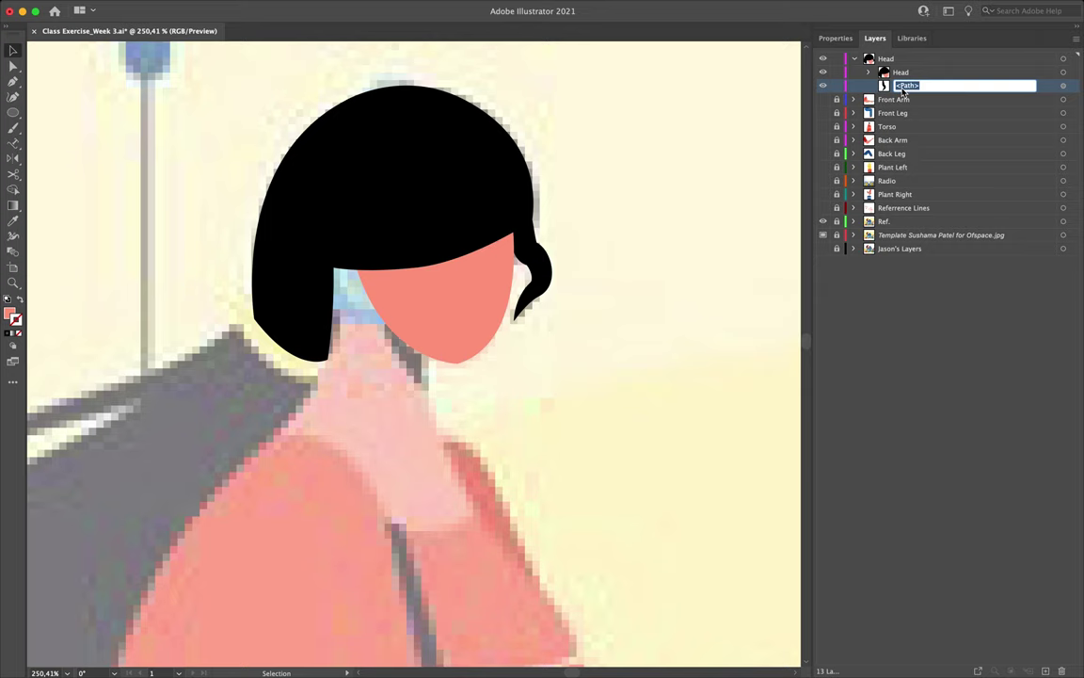
type("Hair Strand 1")
key("Return")
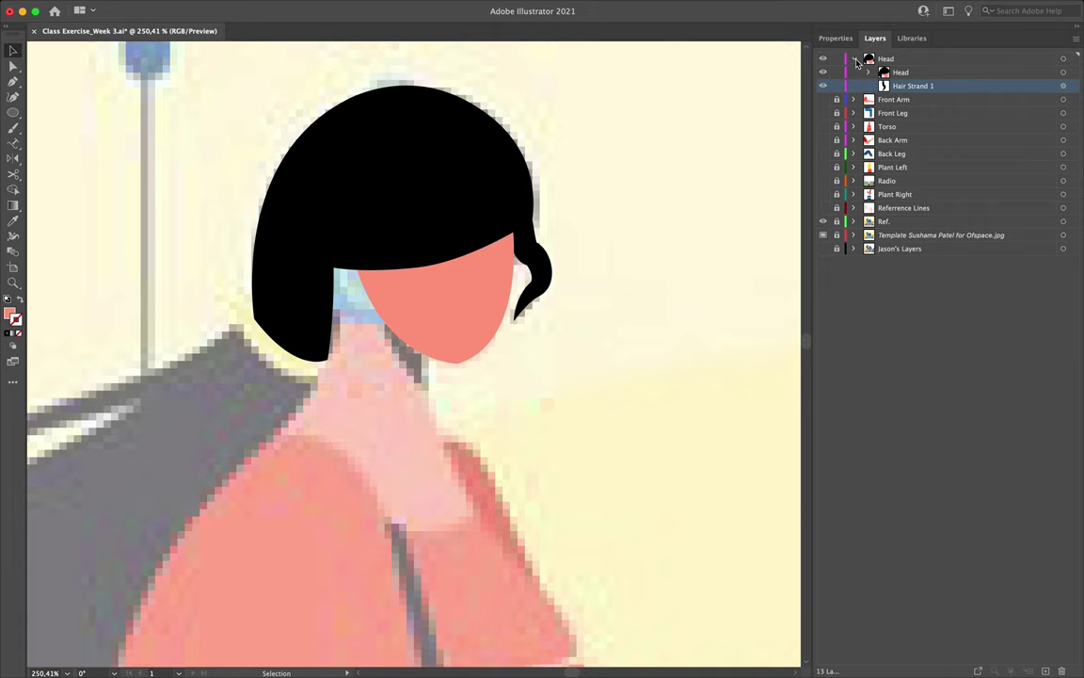
left_click(855, 58)
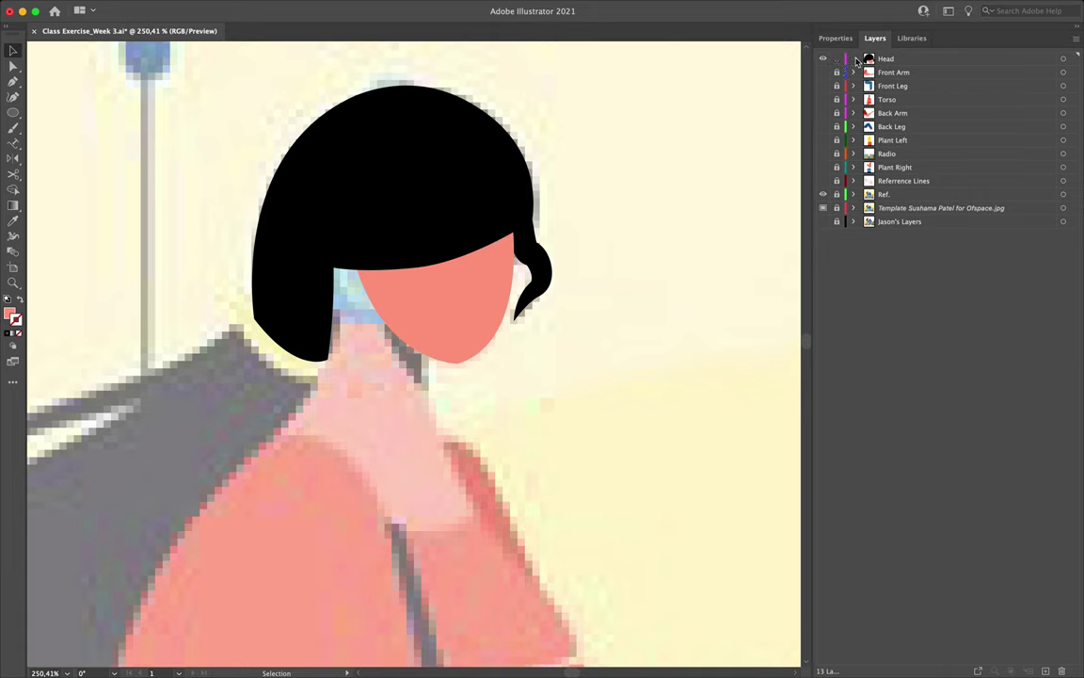
Step: Hide the Head group inside the Head layer, leaving Hair Strand 1 and the reference visible
scroll(501, 317, "left", 5)
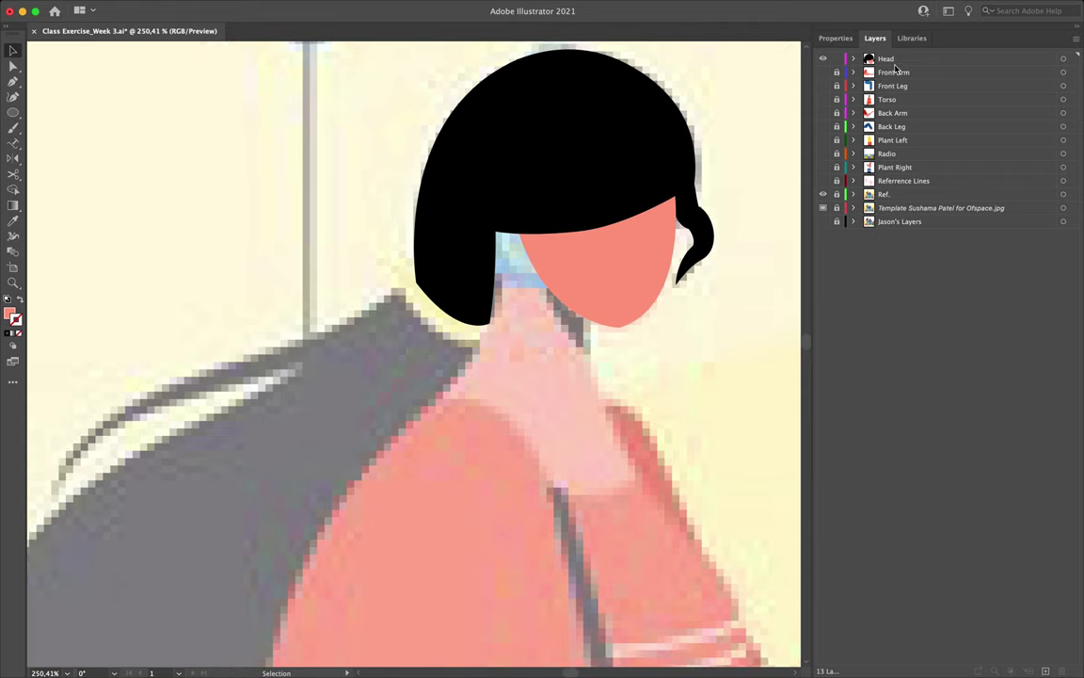
left_click(856, 60)
left_click(853, 58)
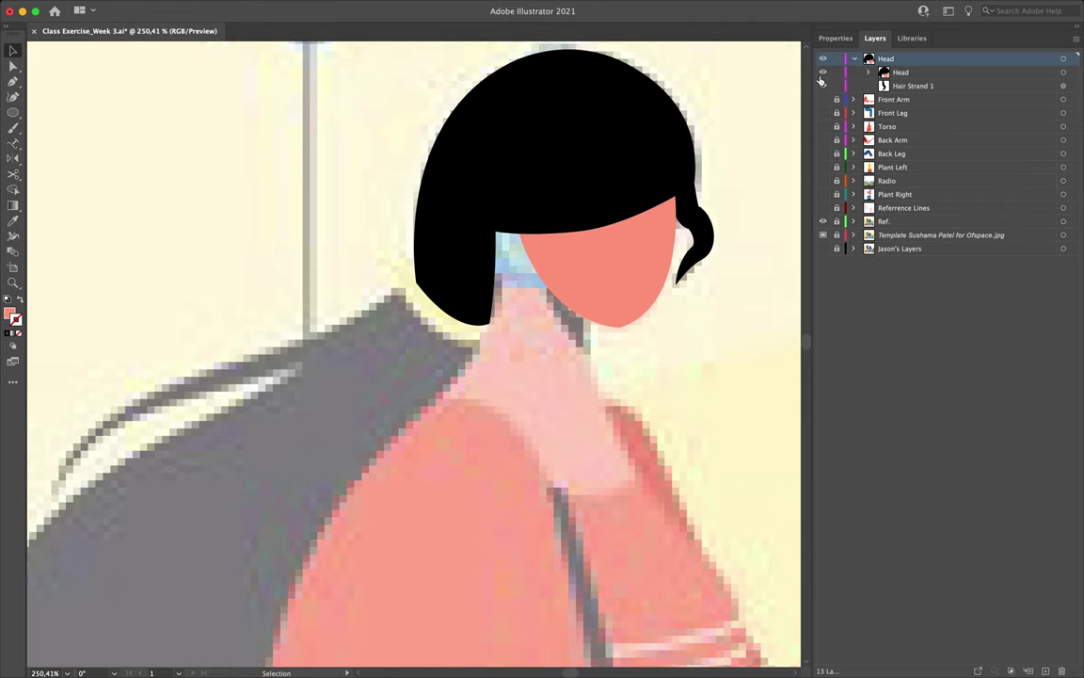
left_click(823, 74)
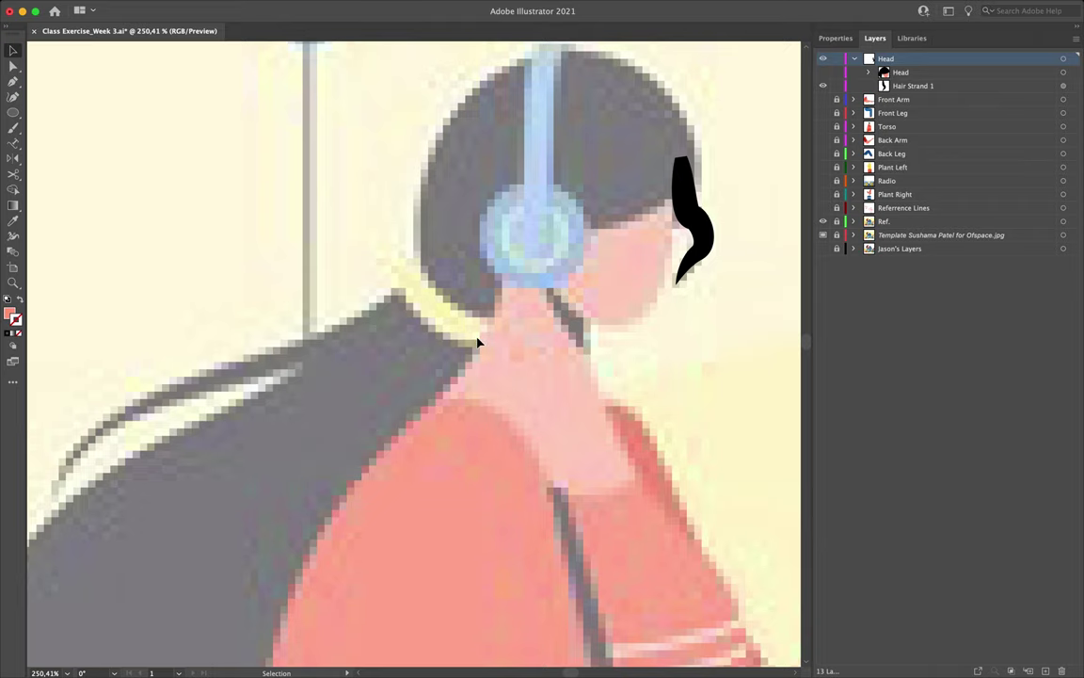
Step: Set the Pen tool to draw with no fill and a 1 pt black stroke
key("p")
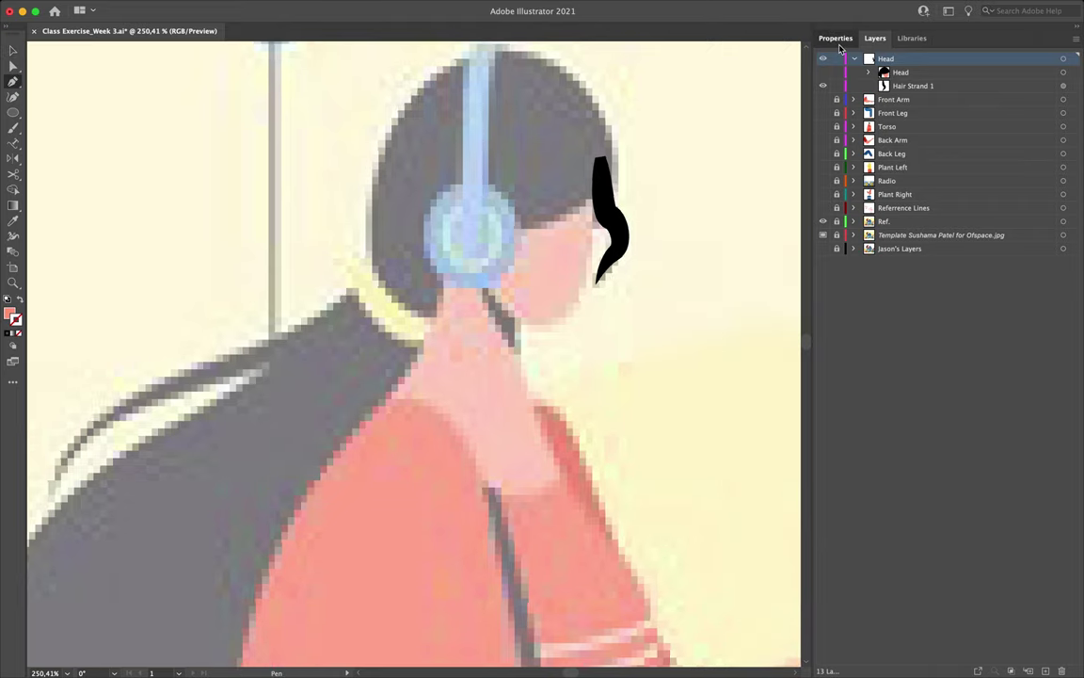
left_click(836, 38)
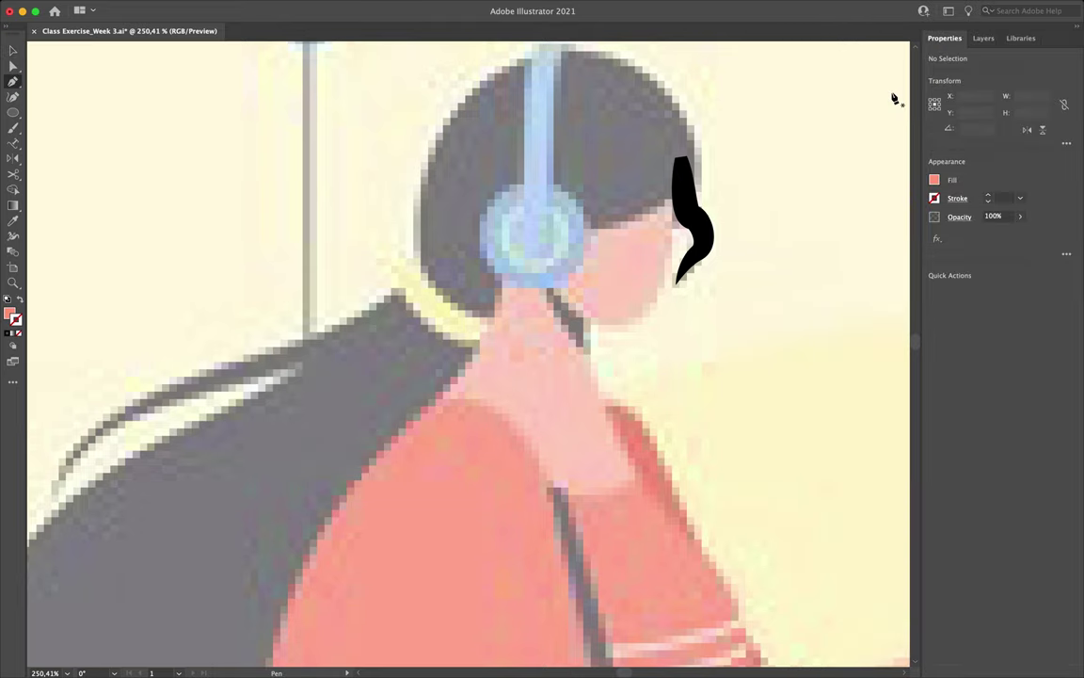
left_click(935, 180)
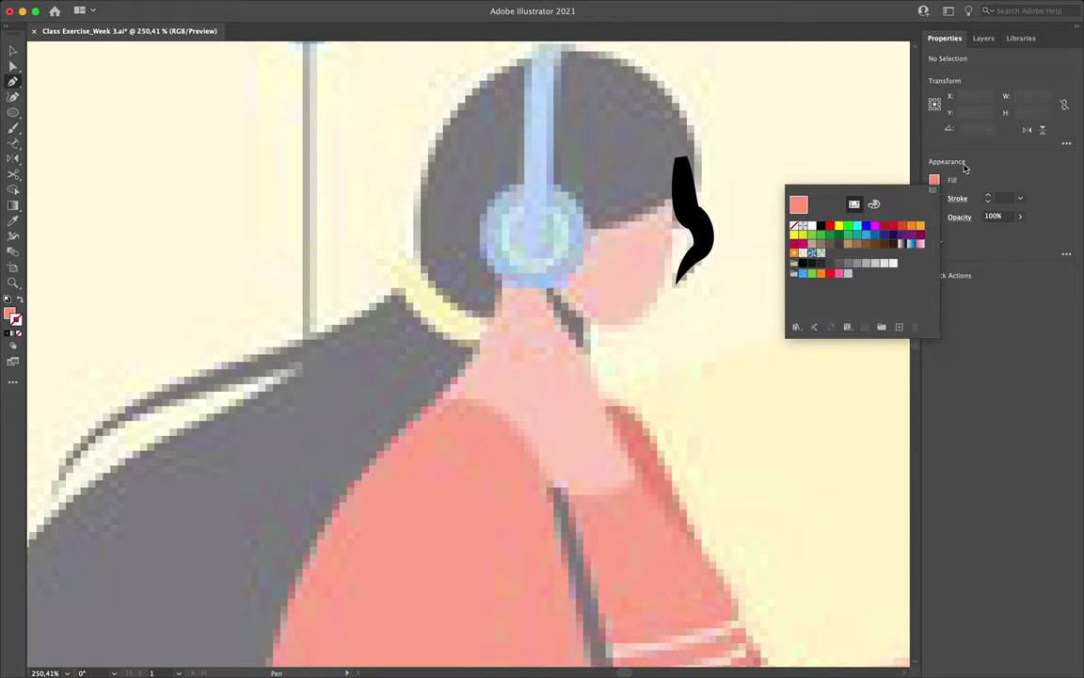
left_click(934, 199)
left_click(821, 245)
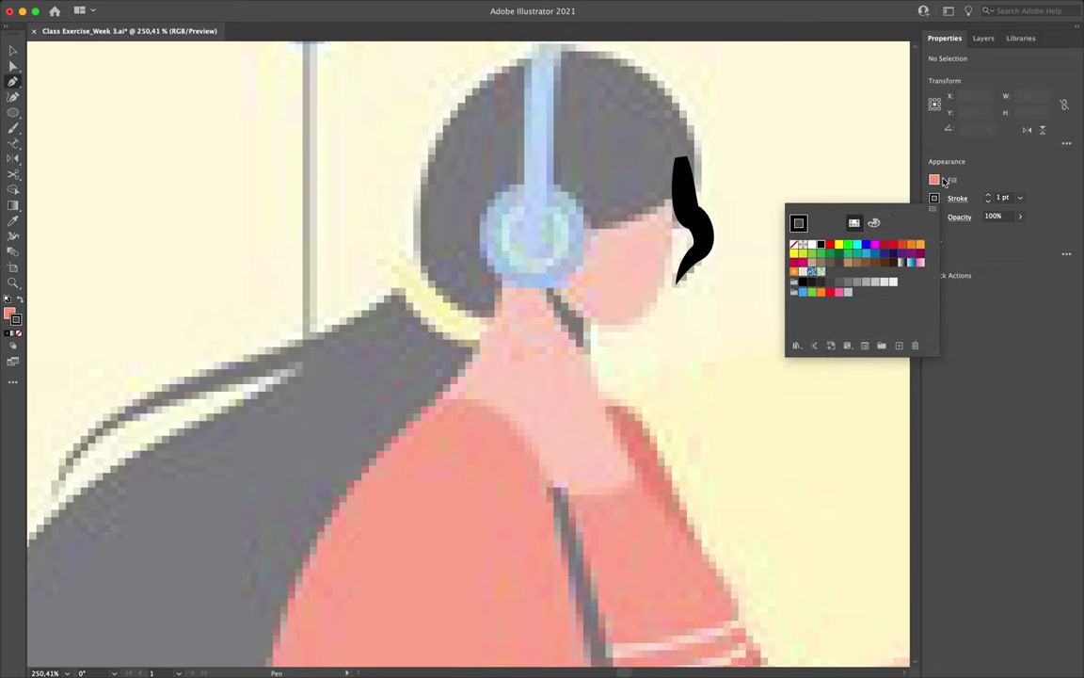
left_click(935, 179)
left_click(795, 226)
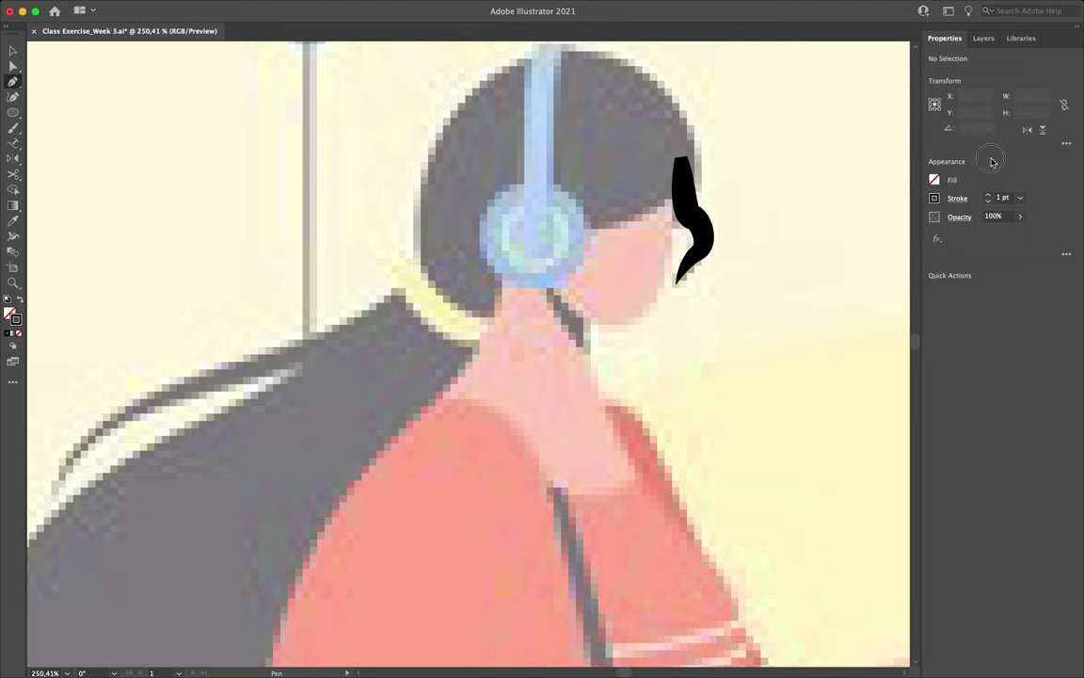
left_click(983, 38)
key("Escape")
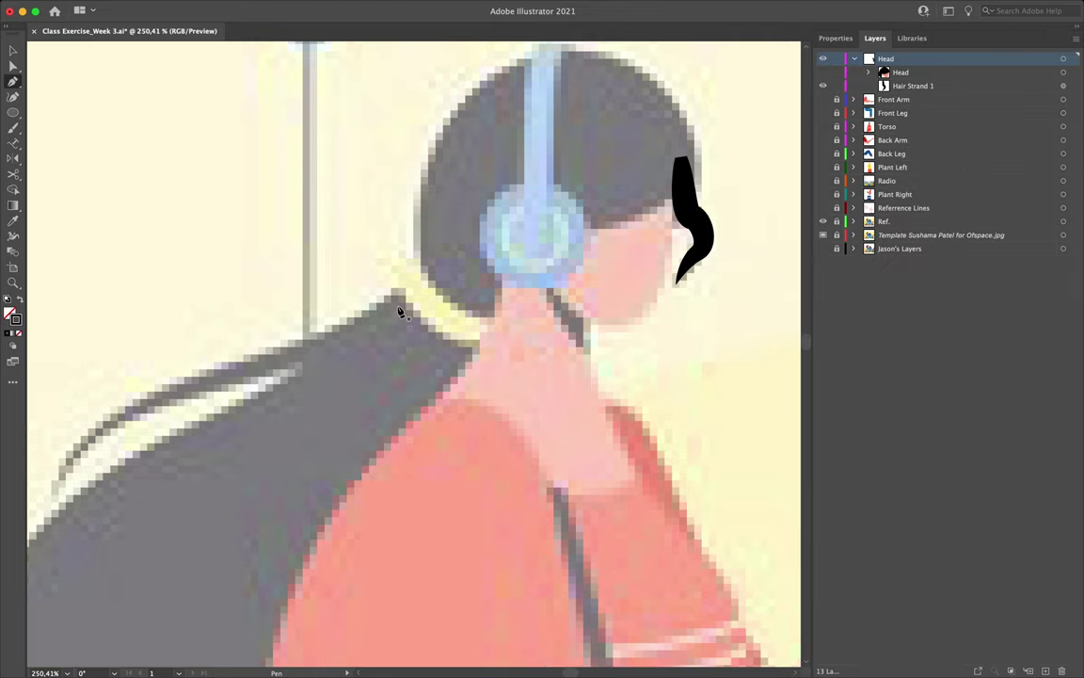
Step: Trace the yellow hair tie at the nape as a closed curved outline and refine its lower rounded end
scroll(399, 312, "up", 2)
left_click(433, 262)
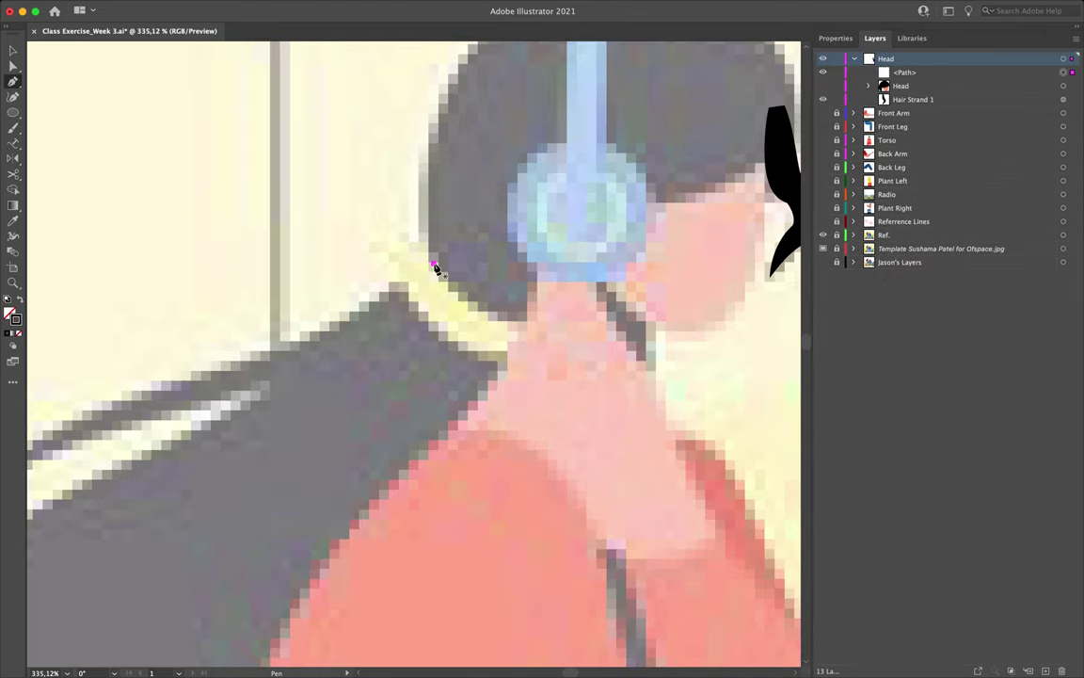
left_click_drag(396, 246, 373, 258)
left_click_drag(431, 310, 433, 326)
left_click_drag(501, 361, 537, 366)
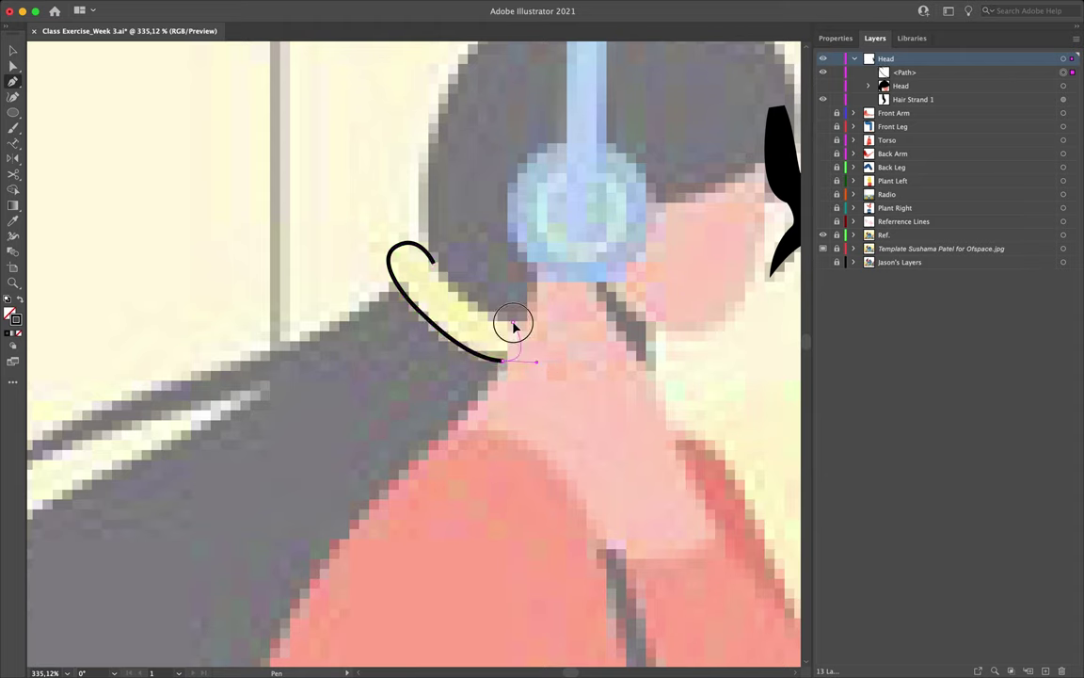
left_click(511, 325)
left_click_drag(432, 261, 451, 293)
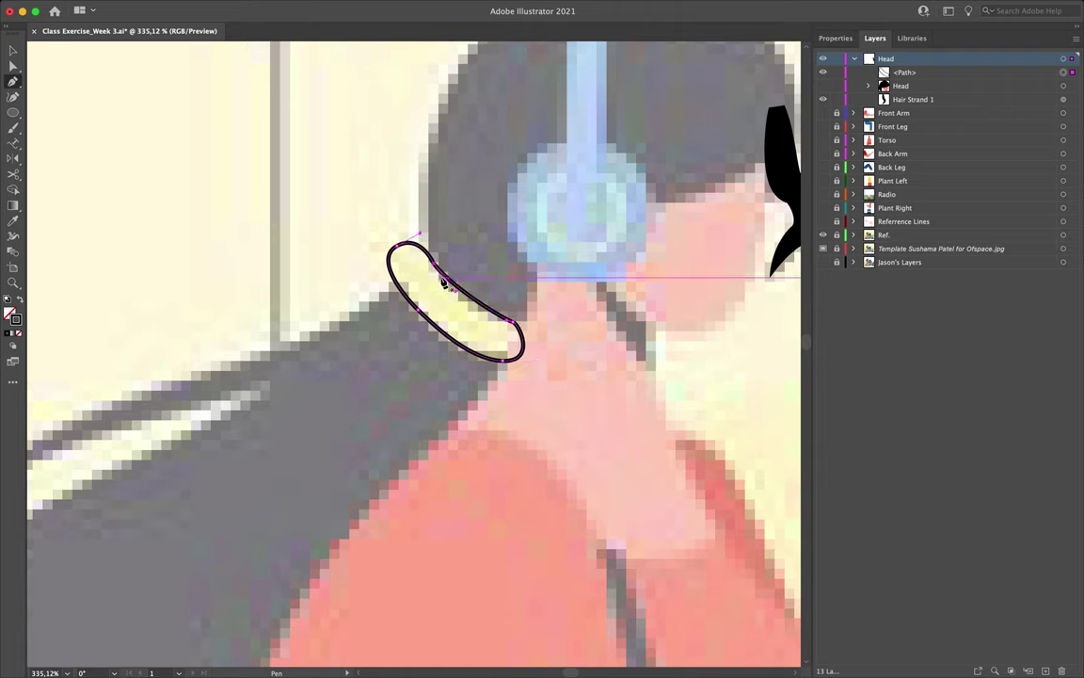
key("a")
mouse_move(514, 365)
left_mouse_down()
mouse_move(537, 365)
mouse_move(529, 356)
left_mouse_up()
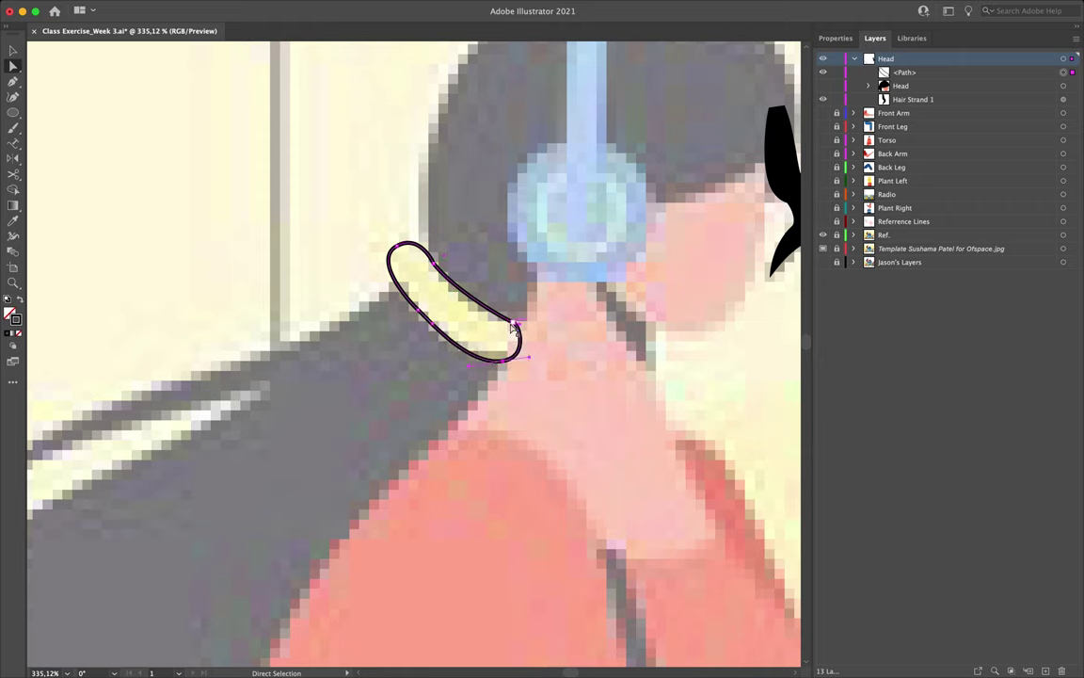
left_click(356, 272)
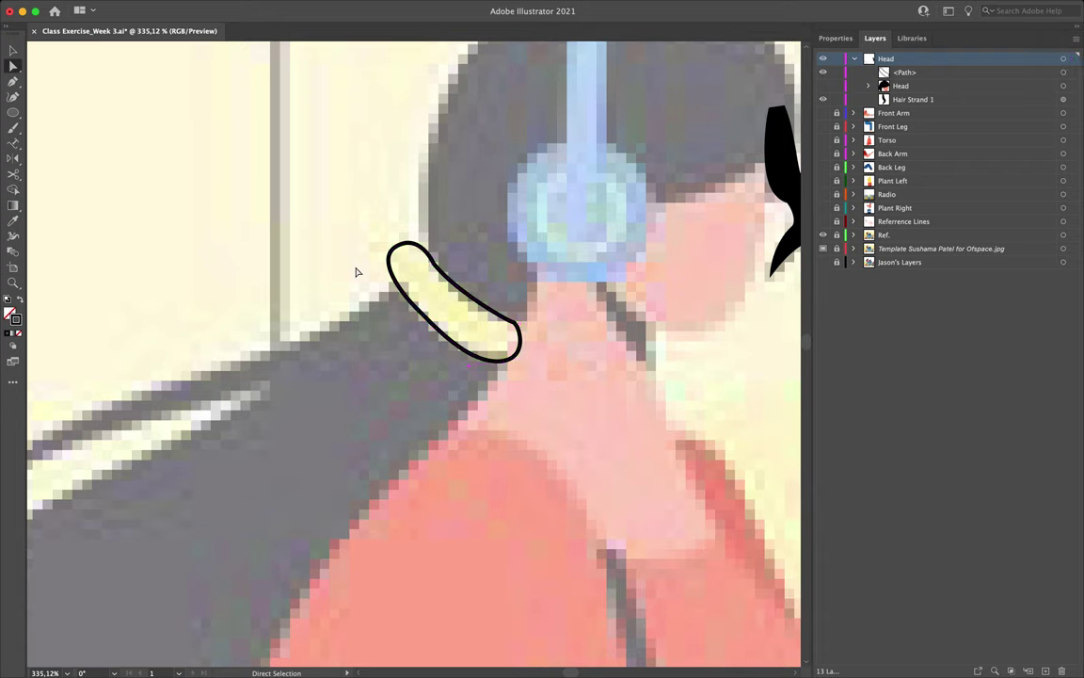
Step: Fill the hair tie outline with the pale yellow sampled from the reference image, leaving it without a stroke
key("v")
scroll(346, 279, "down", 4)
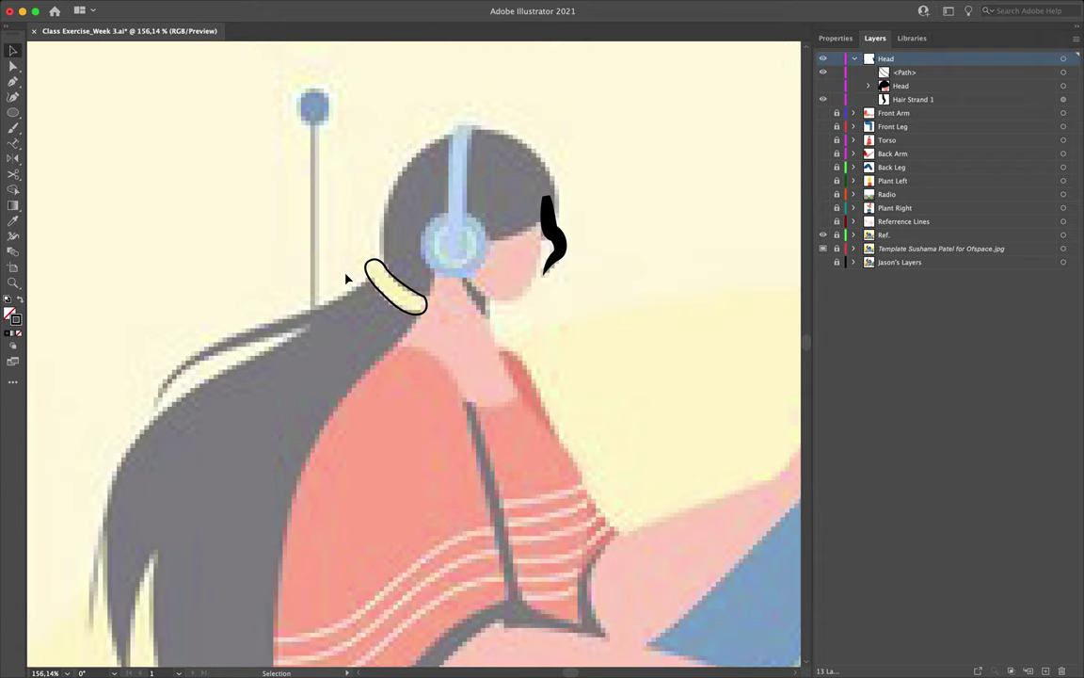
left_click(382, 269)
key("i")
scroll(416, 235, "up", 15)
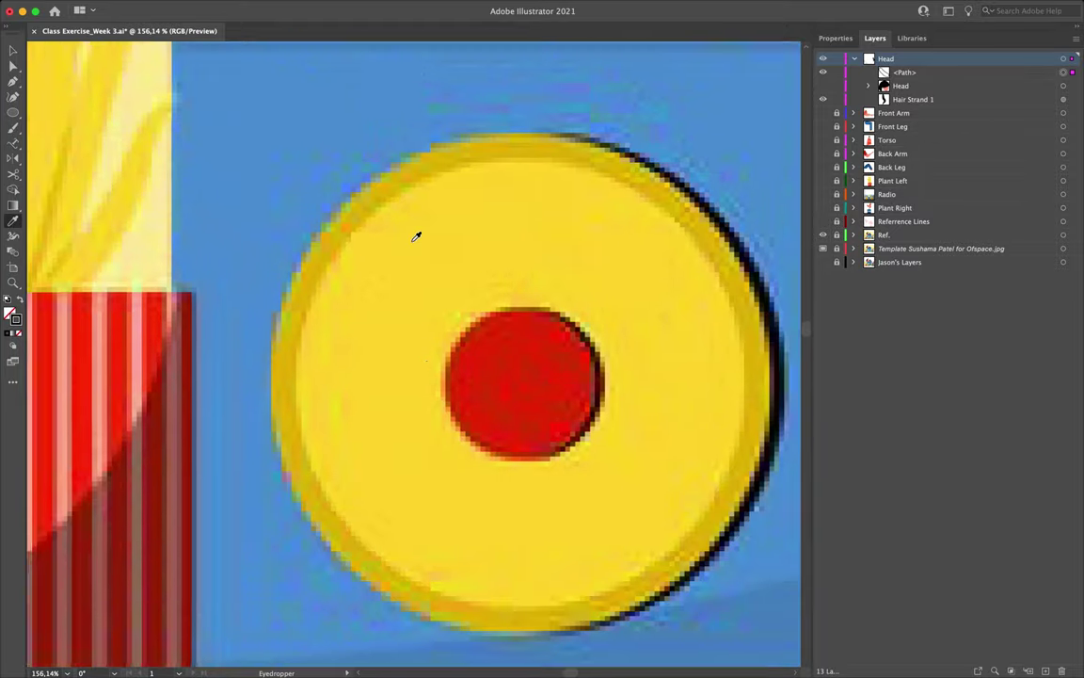
scroll(416, 235, "up", 10)
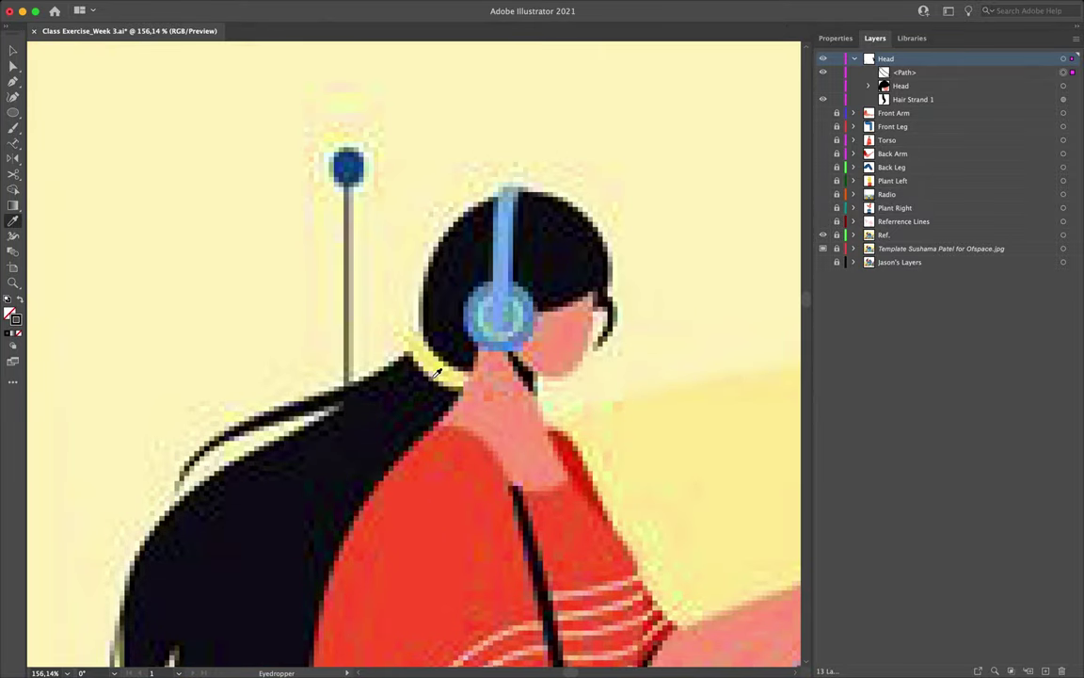
left_click(436, 351)
scroll(436, 351, "down", 10)
scroll(435, 351, "up", 10)
key("v")
Step: Show the Head group again and nudge the yellow hair tie up against the lower edge of the black hair
left_click(823, 85)
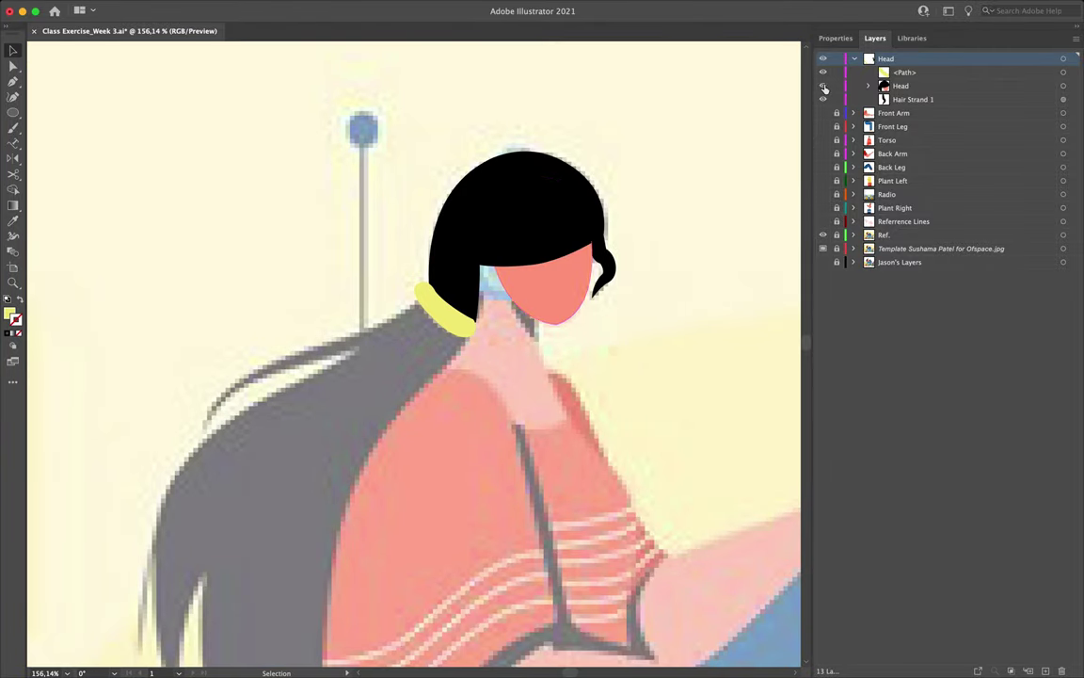
scroll(480, 306, "up", 3)
scroll(480, 315, "up", 2)
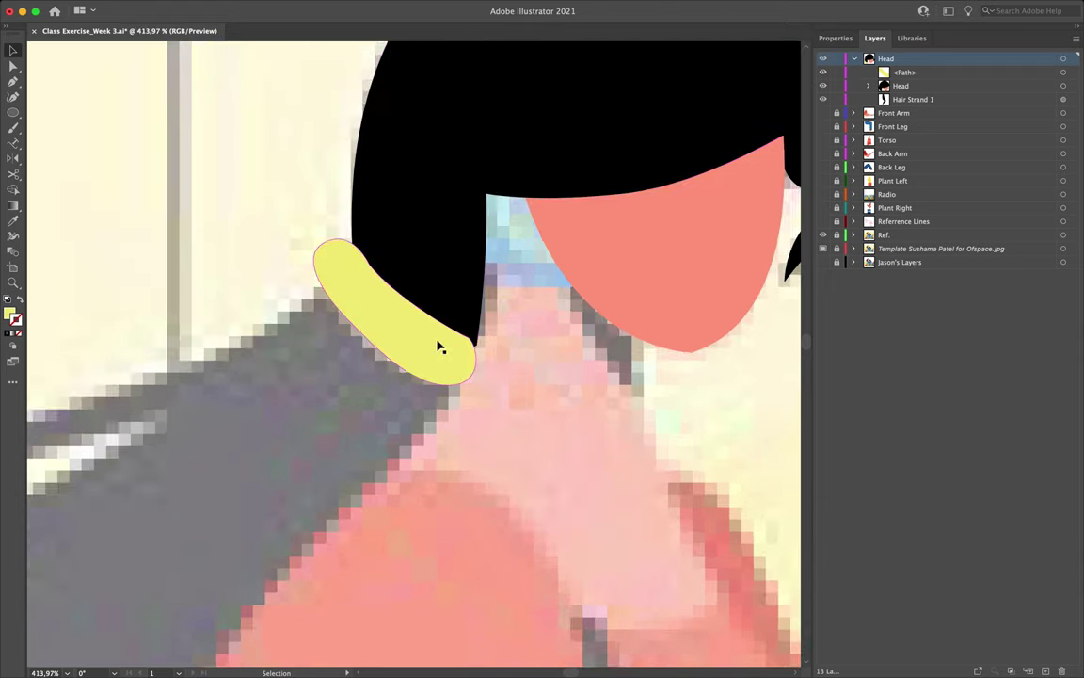
left_click(432, 355)
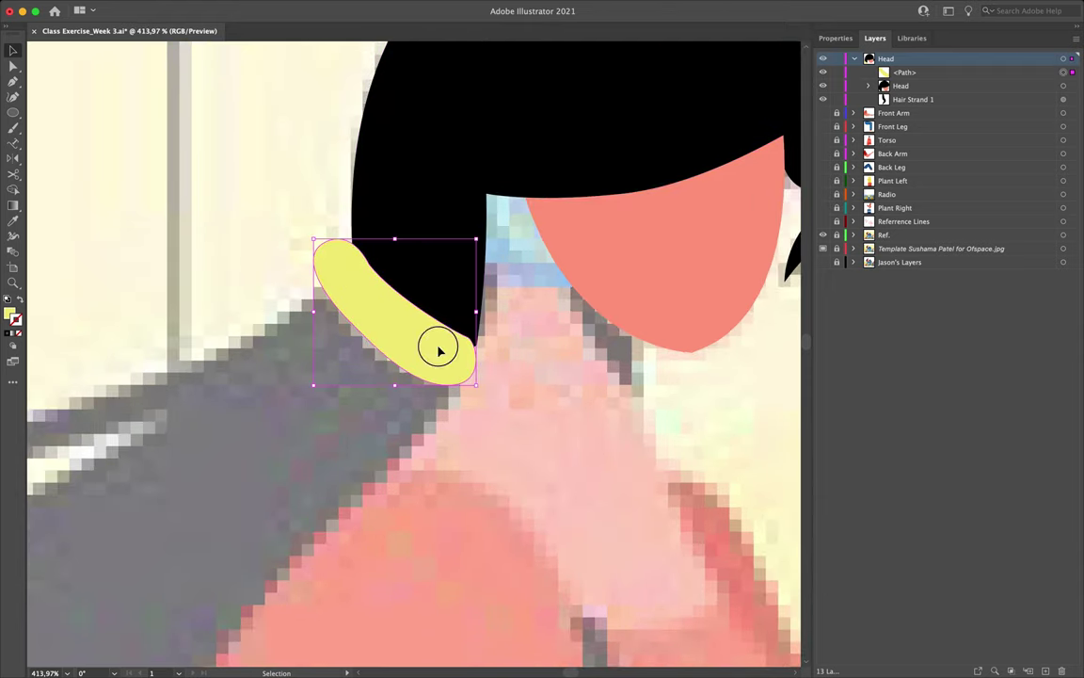
left_click_drag(438, 343, 443, 338)
left_click(376, 384)
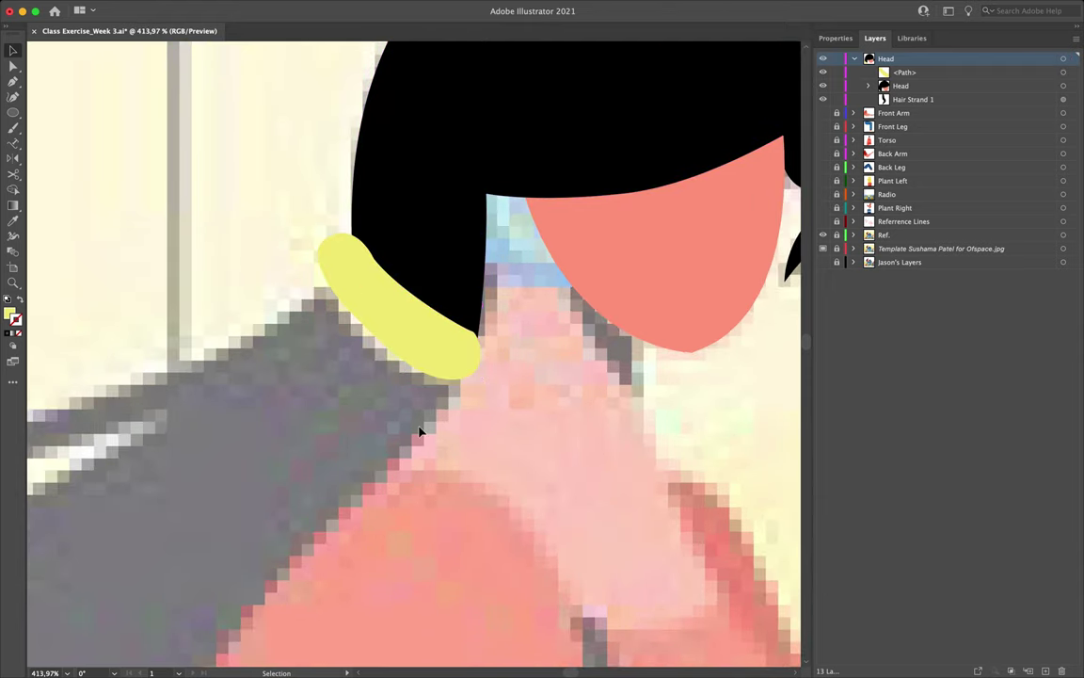
scroll(419, 431, "down", 3)
scroll(420, 431, "left", 2)
scroll(420, 431, "up", 1)
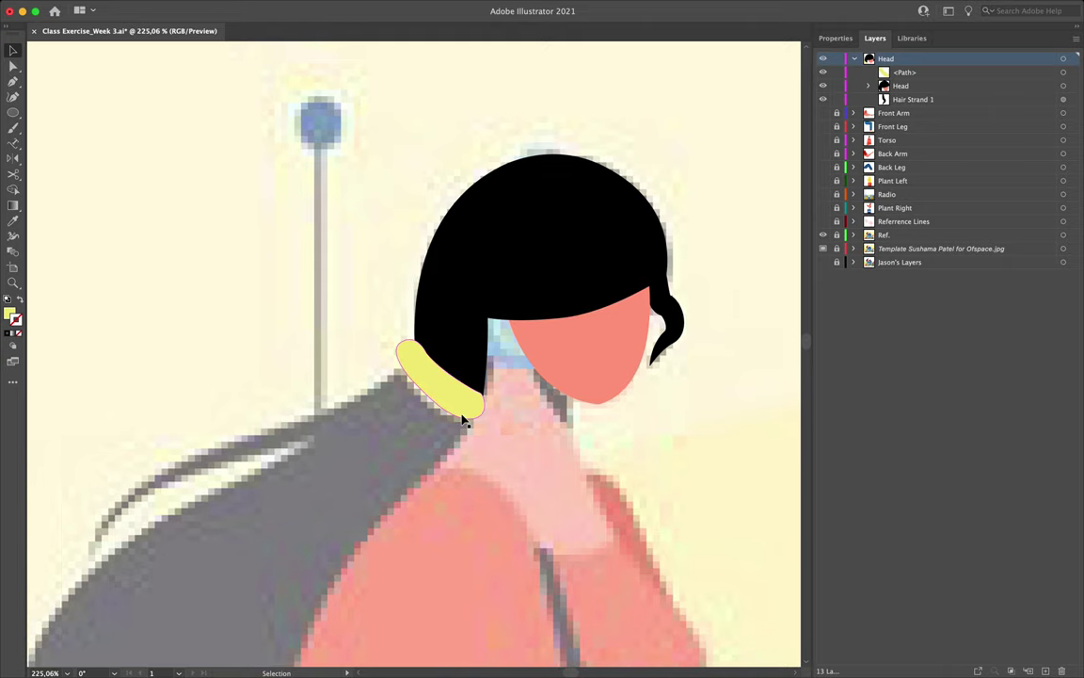
scroll(463, 420, "up", 3)
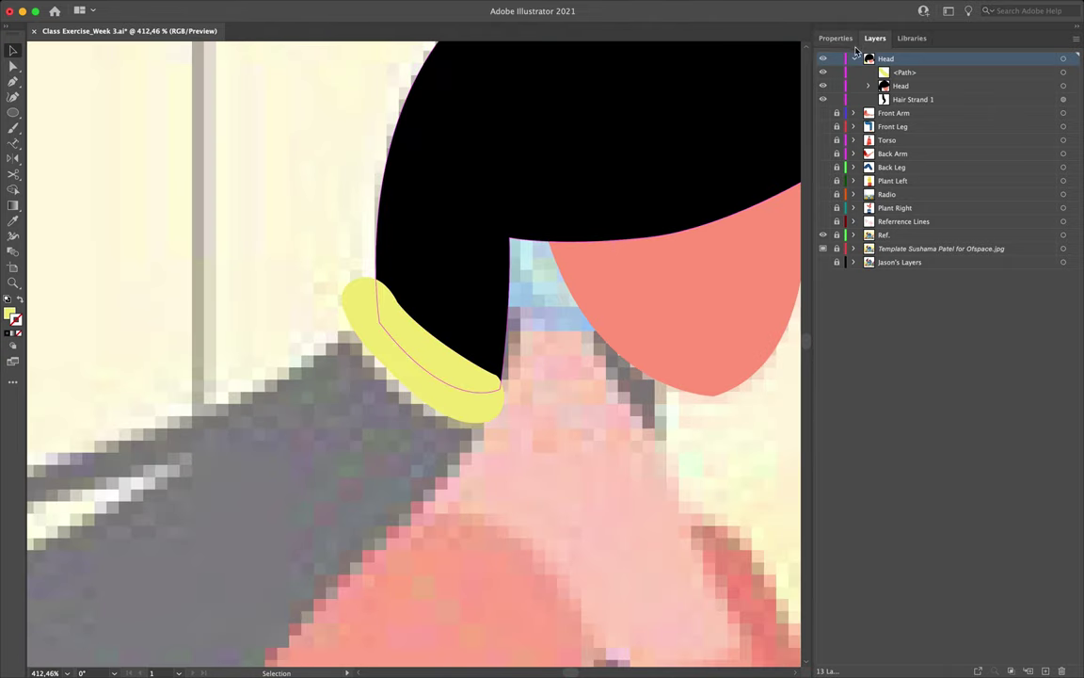
Step: Collapse the Head layer, lock it and hide it
left_click(857, 58)
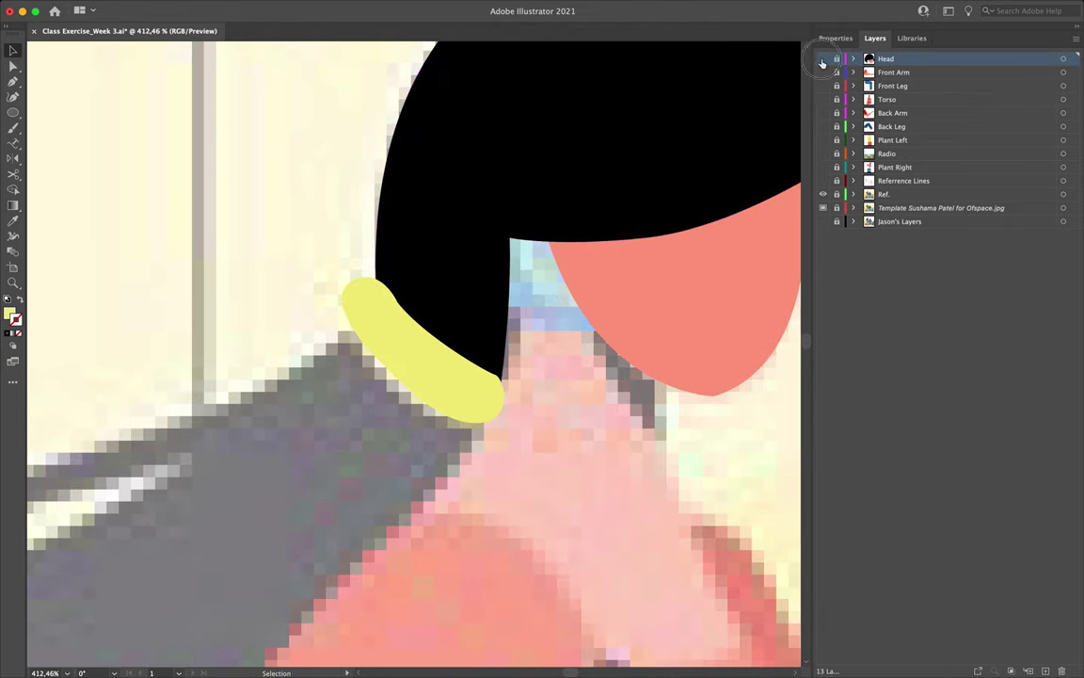
key("super+3")
scroll(528, 254, "down", 8)
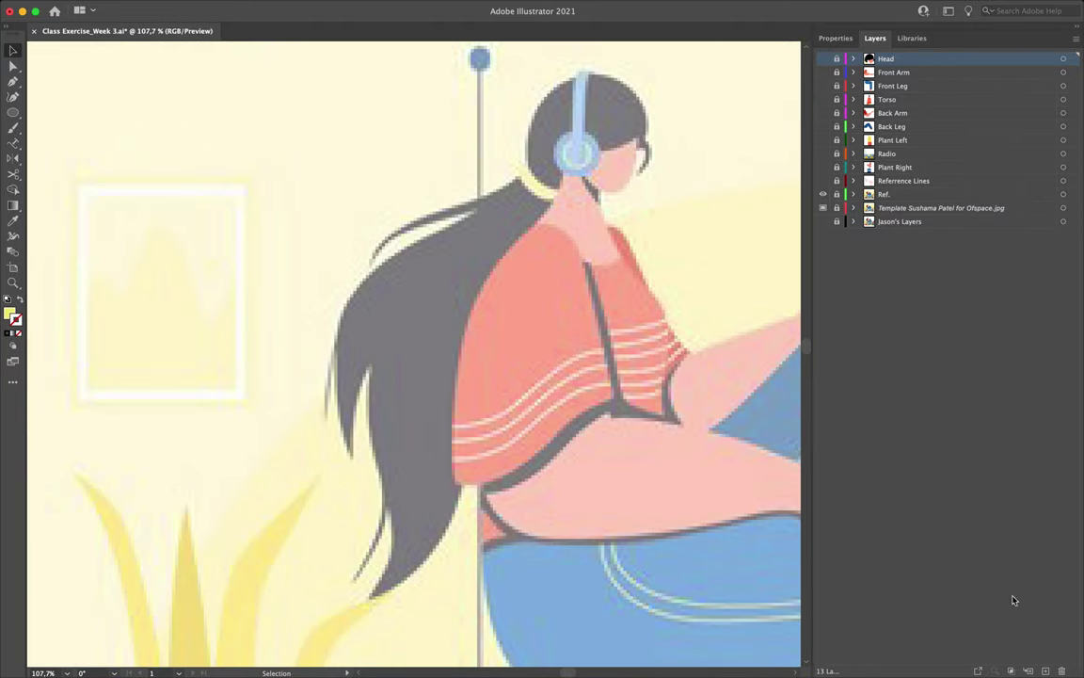
Step: Add a new layer above the Head layer and name it "Hair"
left_click(1047, 671)
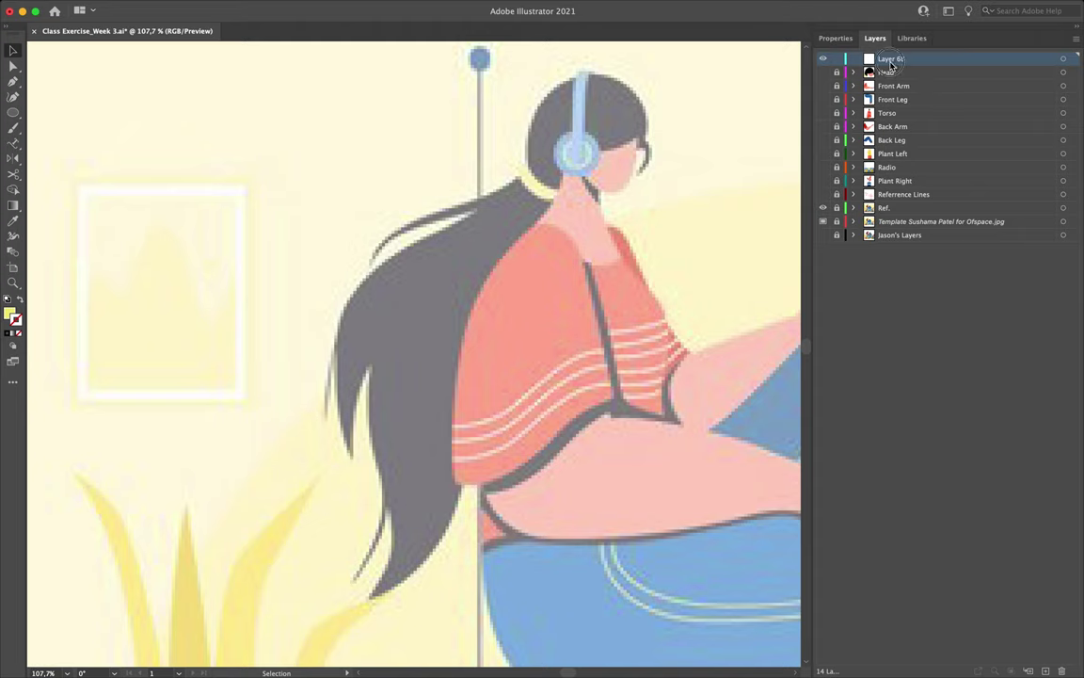
double_click(890, 59)
type("H")
key("Return")
Step: Prepare the Pen tool for the ponytail with no fill and a 1 pt black stroke
key("p")
left_click(835, 37)
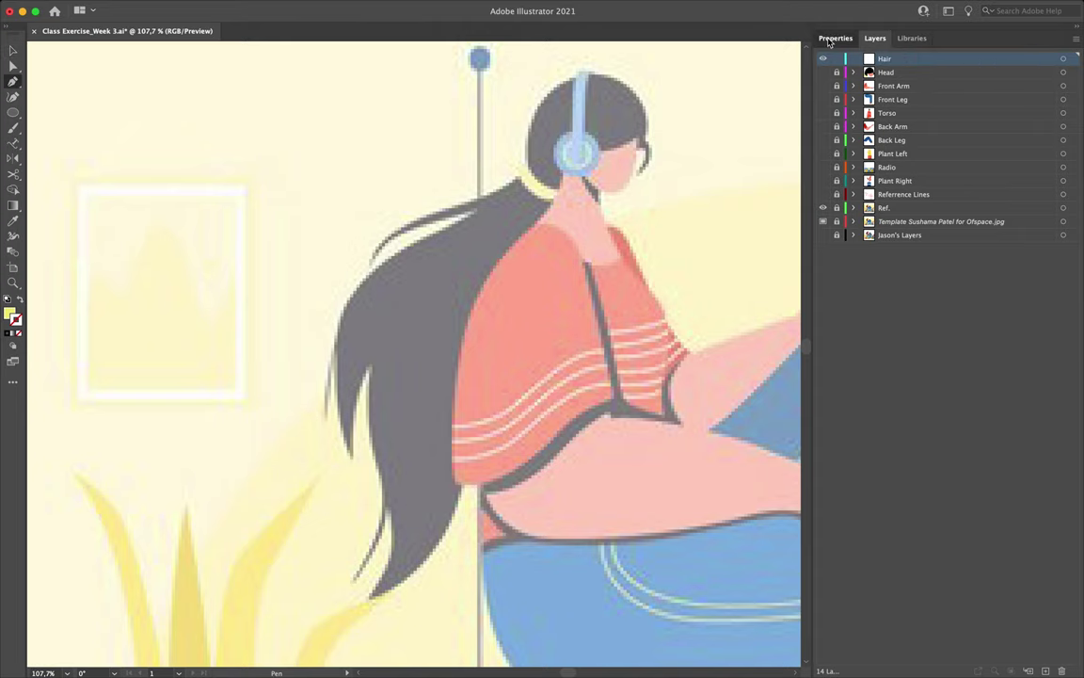
left_click(933, 179)
left_click(793, 225)
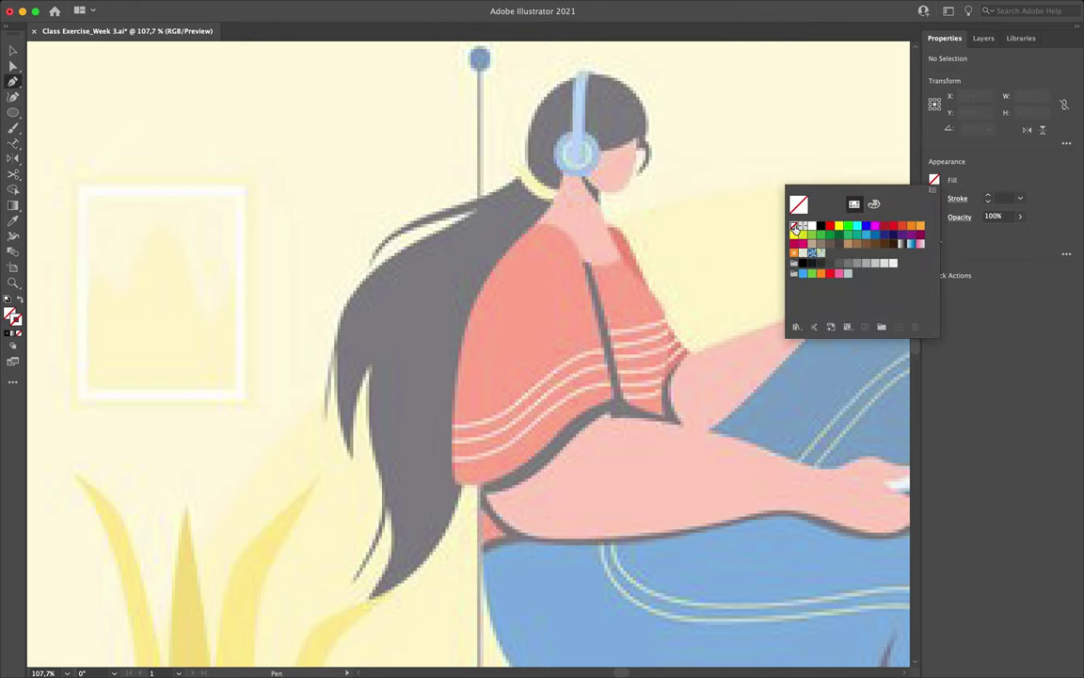
left_click(950, 191)
left_click(933, 198)
left_click(820, 245)
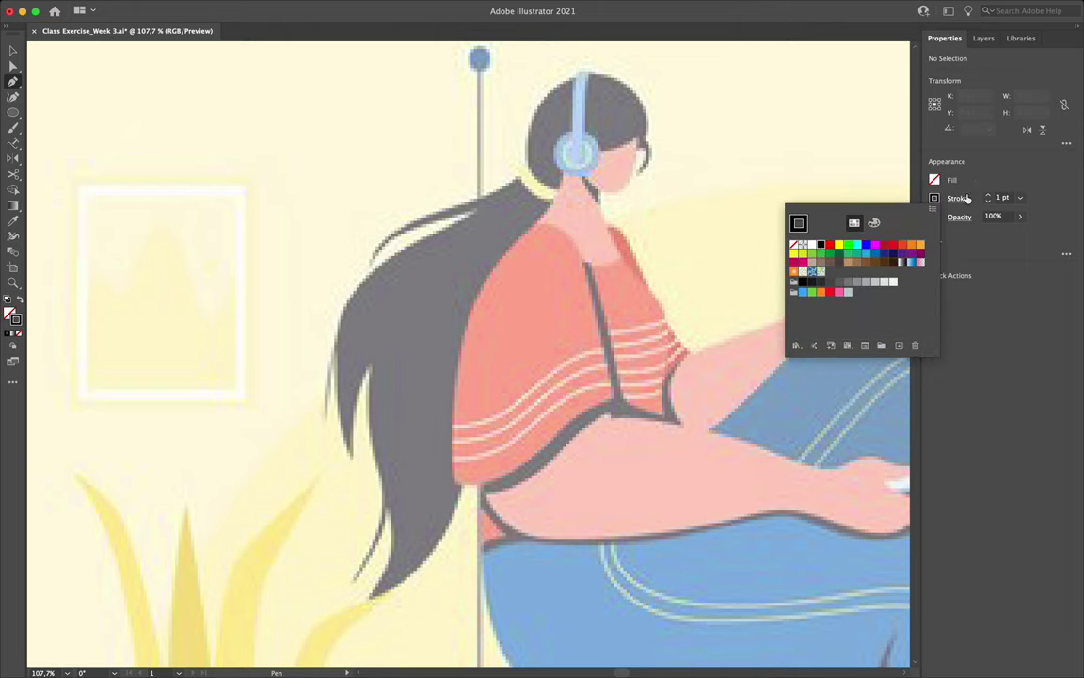
left_click(976, 184)
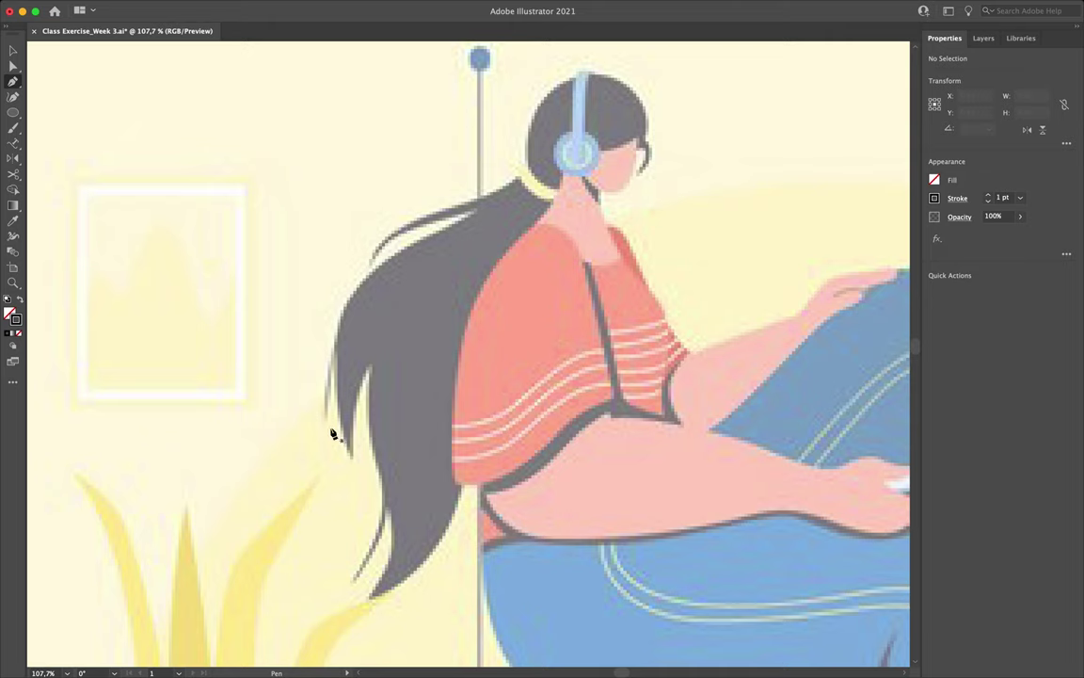
Step: Trace the ponytail's outer edge from the hair tie down around the short lock and notch to the lowest tip
left_click(525, 177)
left_click_drag(468, 215, 435, 233)
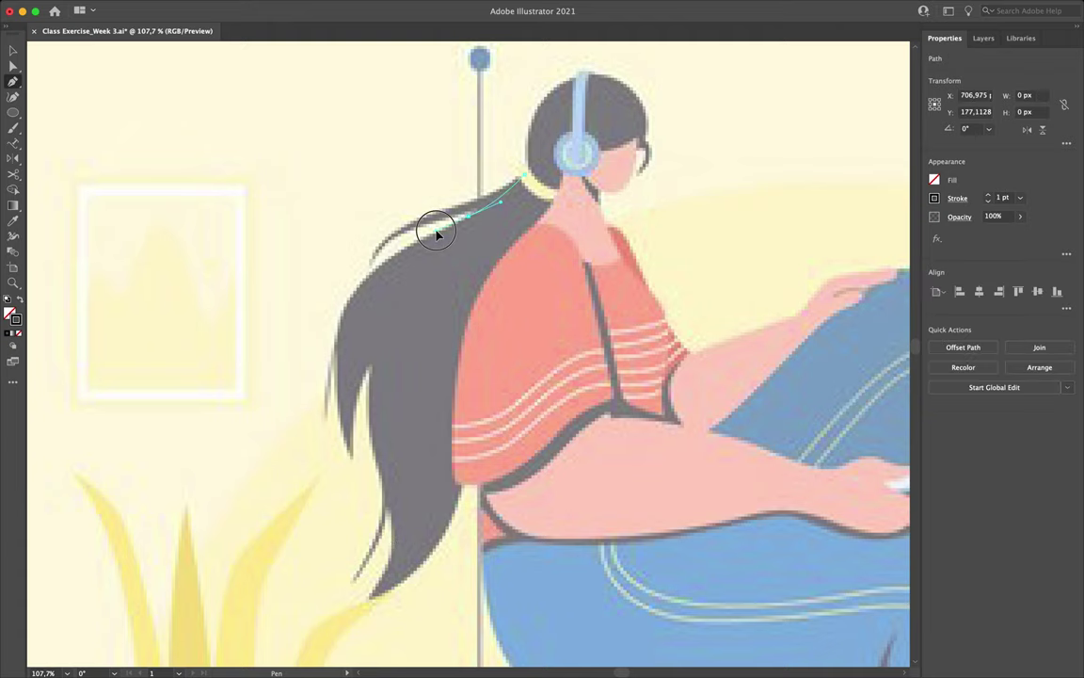
left_click_drag(345, 314, 324, 369)
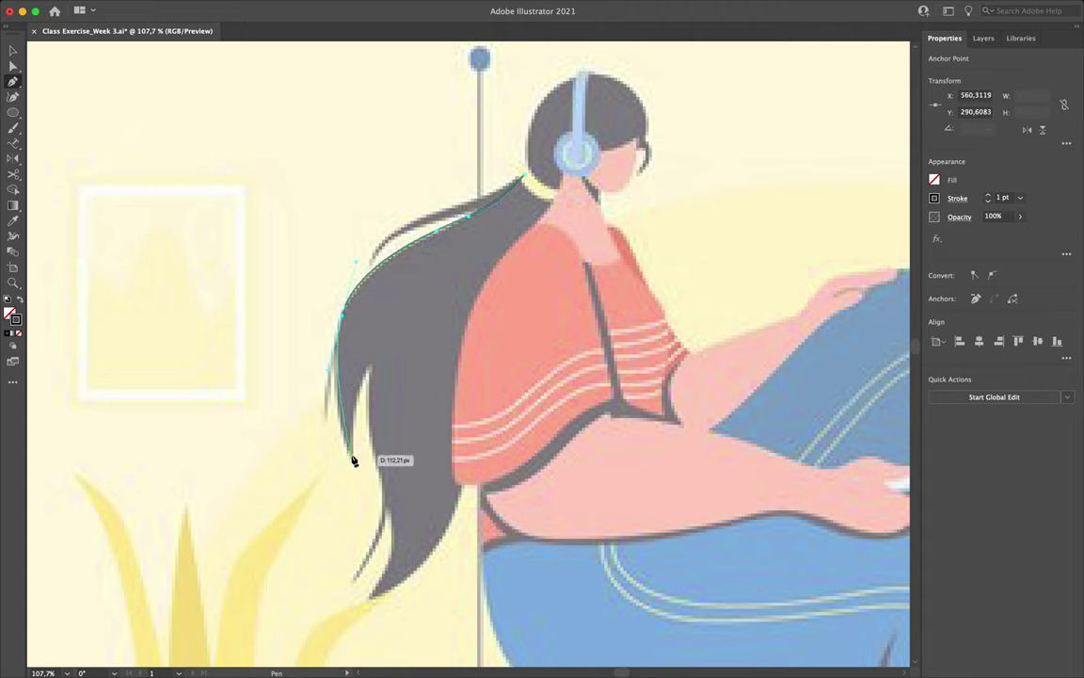
left_click(355, 461)
left_click(353, 458)
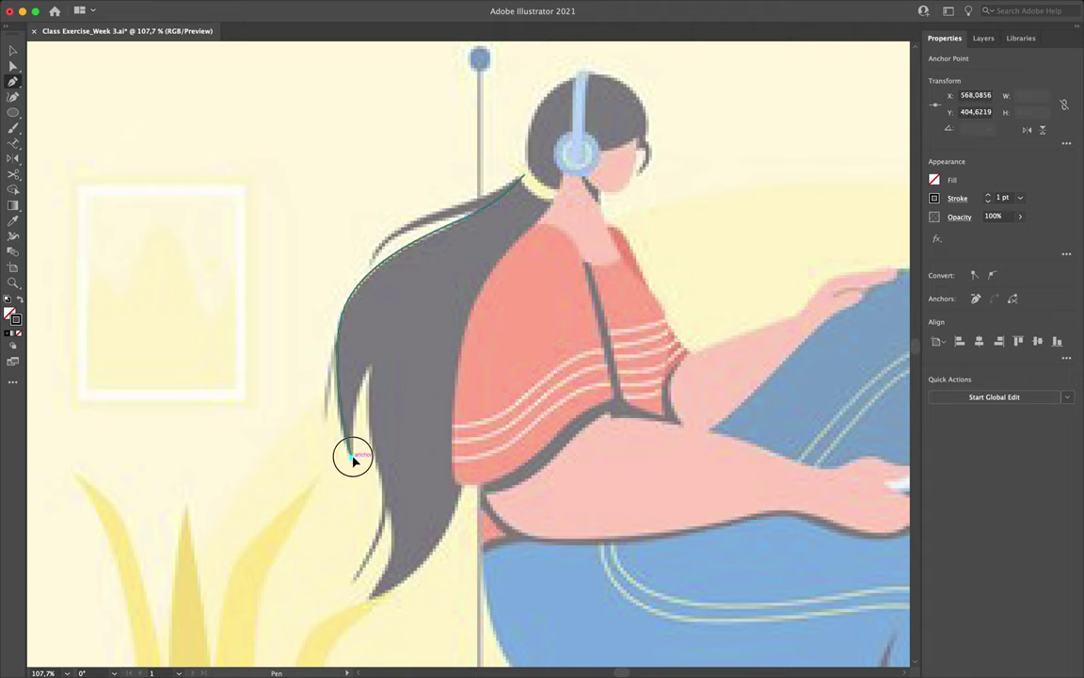
left_click_drag(369, 364, 386, 354)
left_click(370, 364, "alt")
left_click_drag(377, 467, 399, 533)
left_click_drag(370, 597, 342, 624)
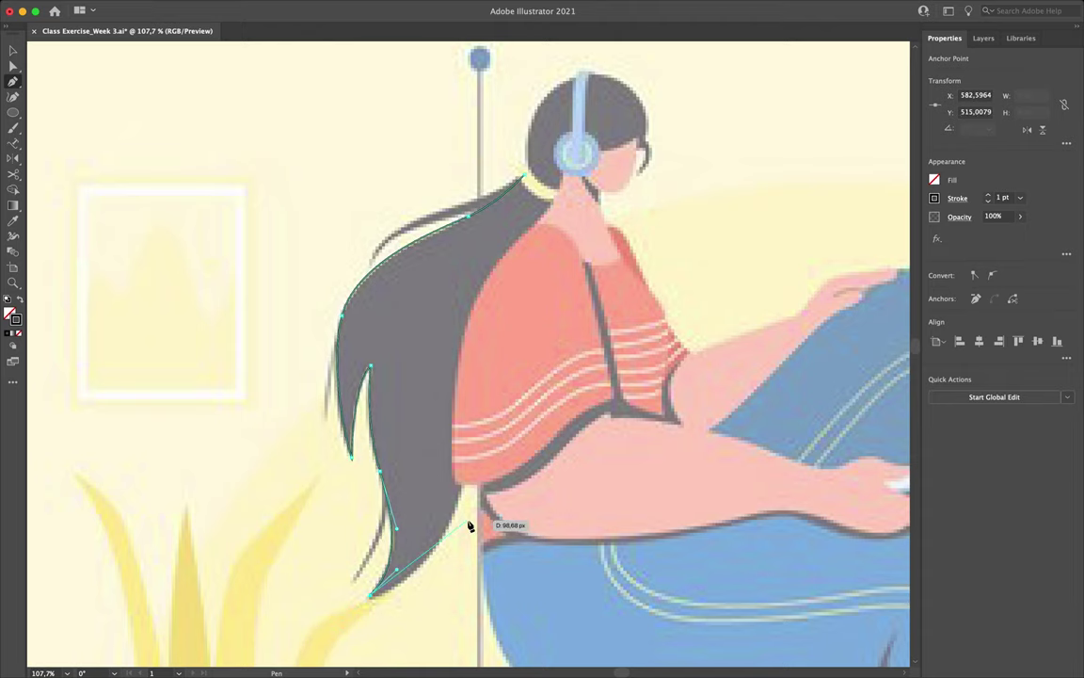
Step: Continue the ponytail outline up behind the torso to the neck and close it at its starting point by the hair tie
left_click_drag(464, 482, 493, 362)
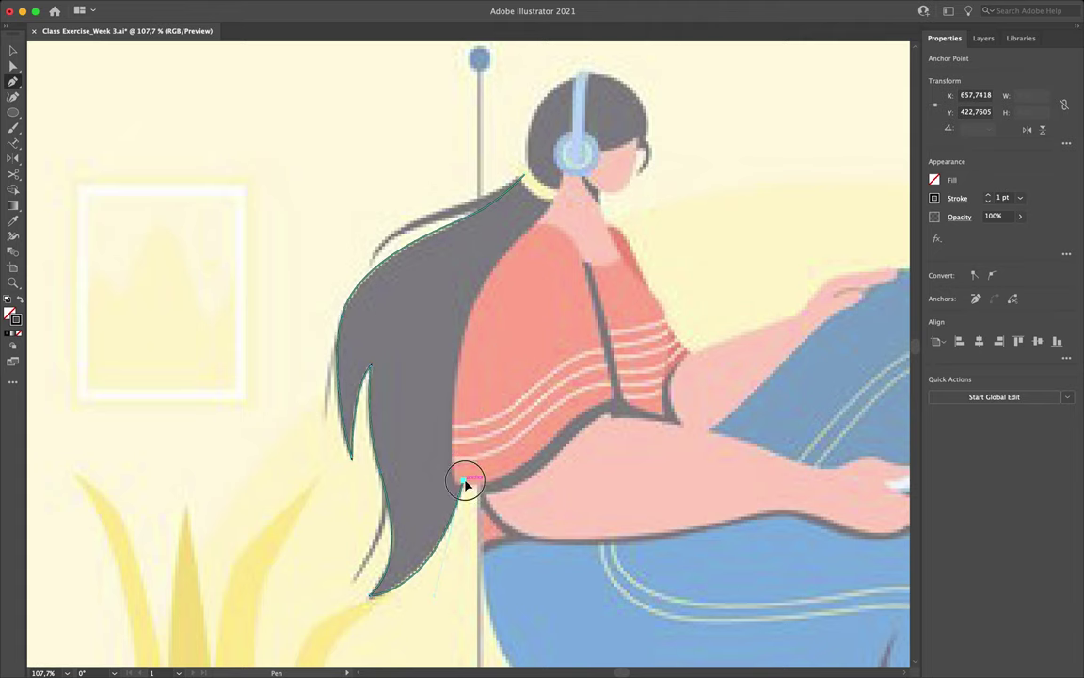
scroll(467, 484, "right", 5)
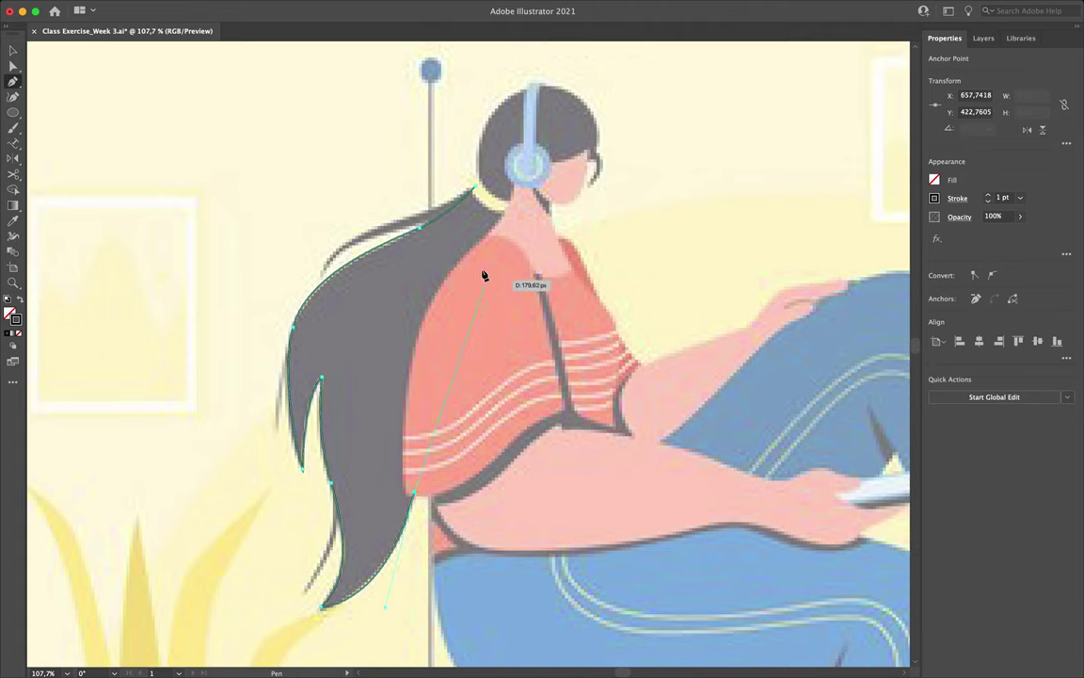
mouse_move(495, 271)
left_mouse_down()
mouse_move(551, 232)
mouse_move(545, 223)
mouse_move(501, 216)
mouse_move(493, 322)
mouse_move(515, 245)
mouse_move(509, 208)
left_mouse_up()
scroll(499, 216, "up", 3)
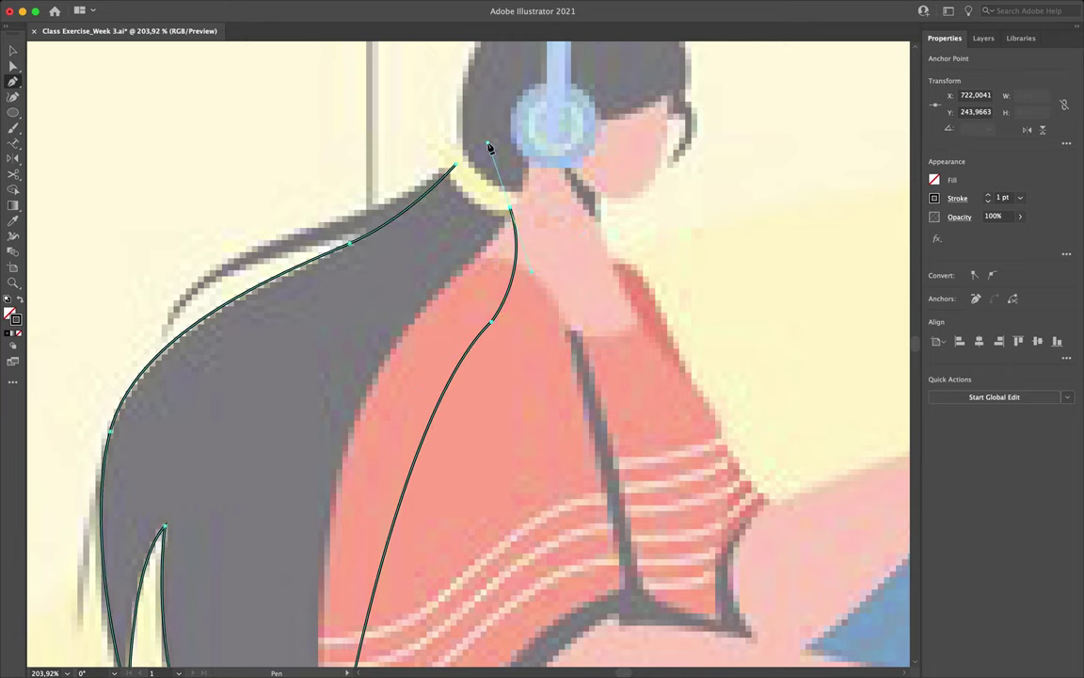
left_click(455, 167)
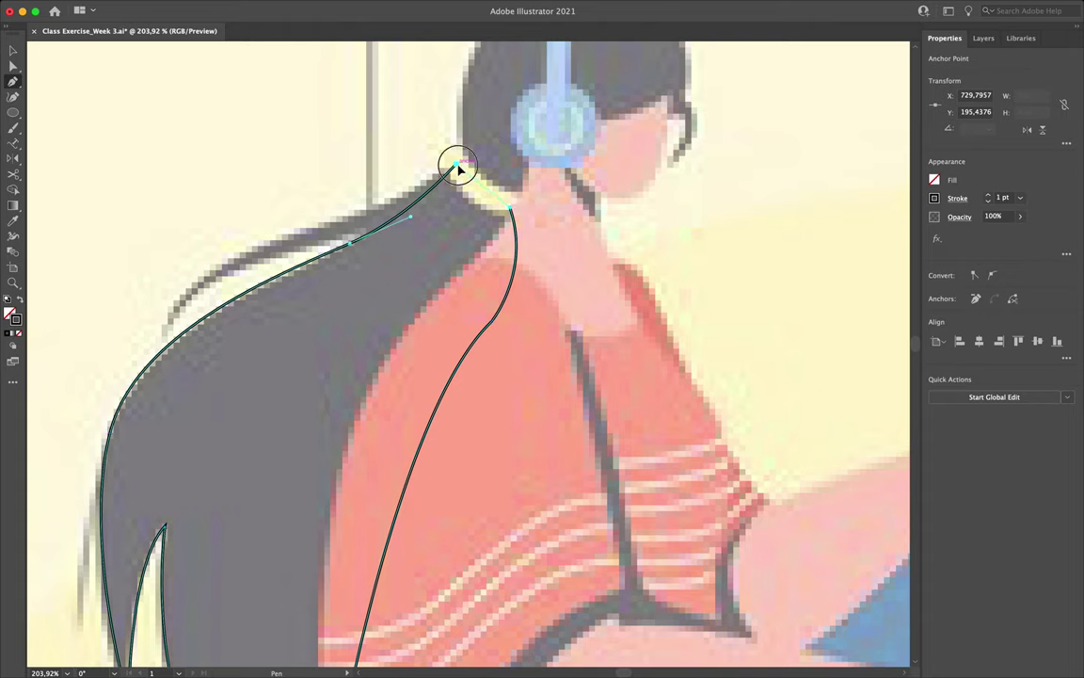
Step: Swap the closed ponytail path's fill and stroke so it is solid black with no outline, and deselect it
key("v")
scroll(449, 200, "down", 5)
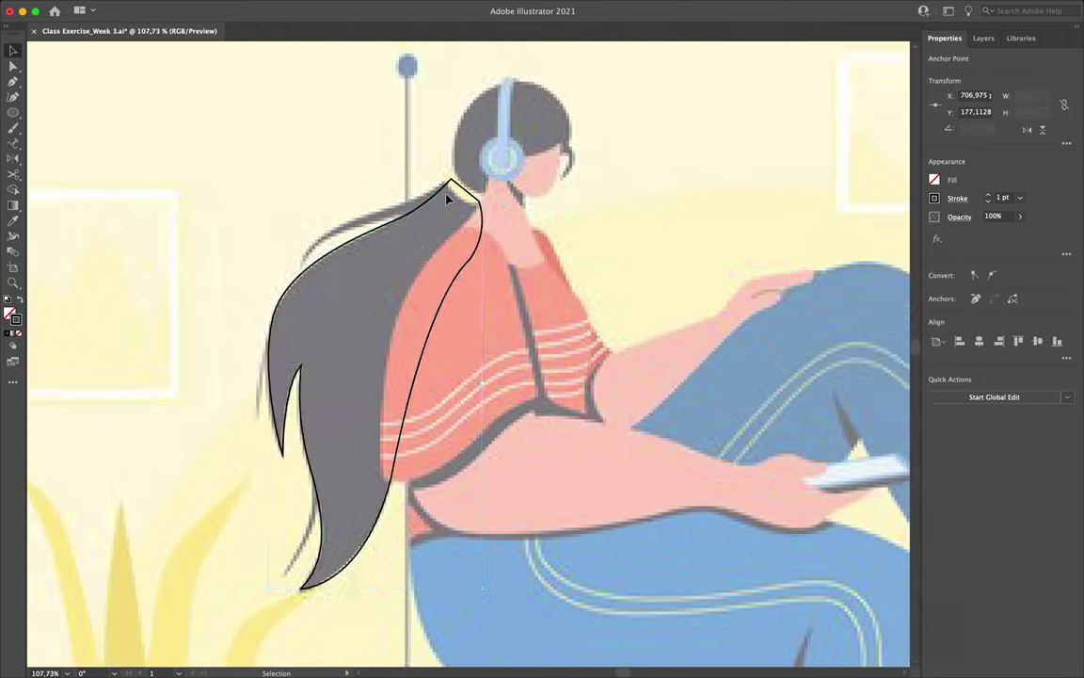
left_click(287, 217)
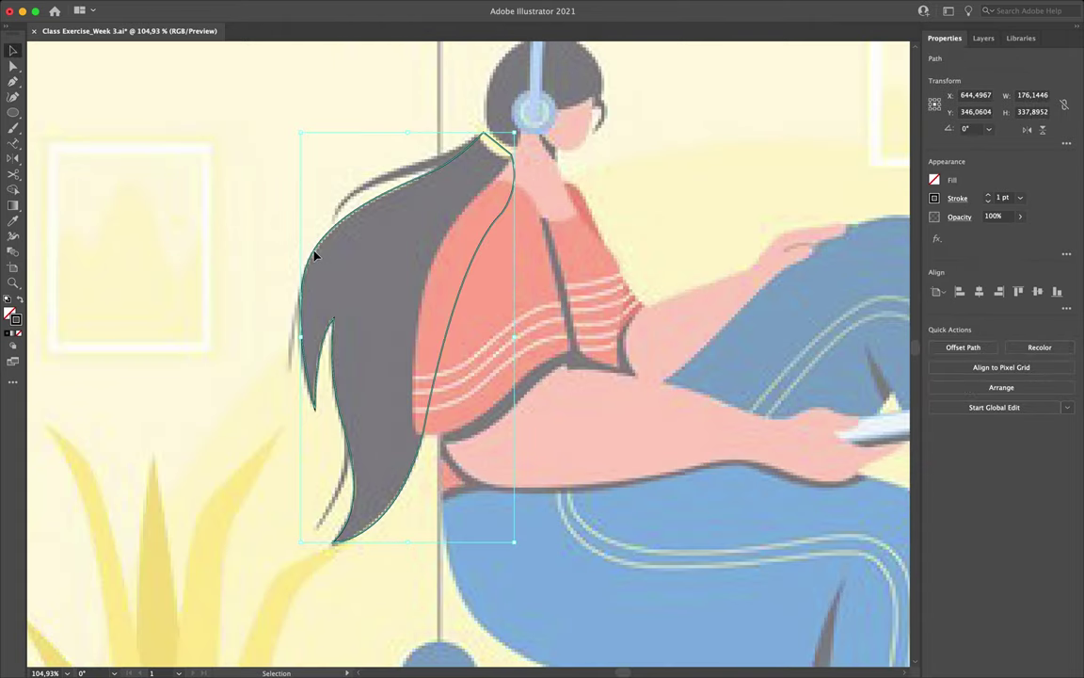
left_click(20, 299)
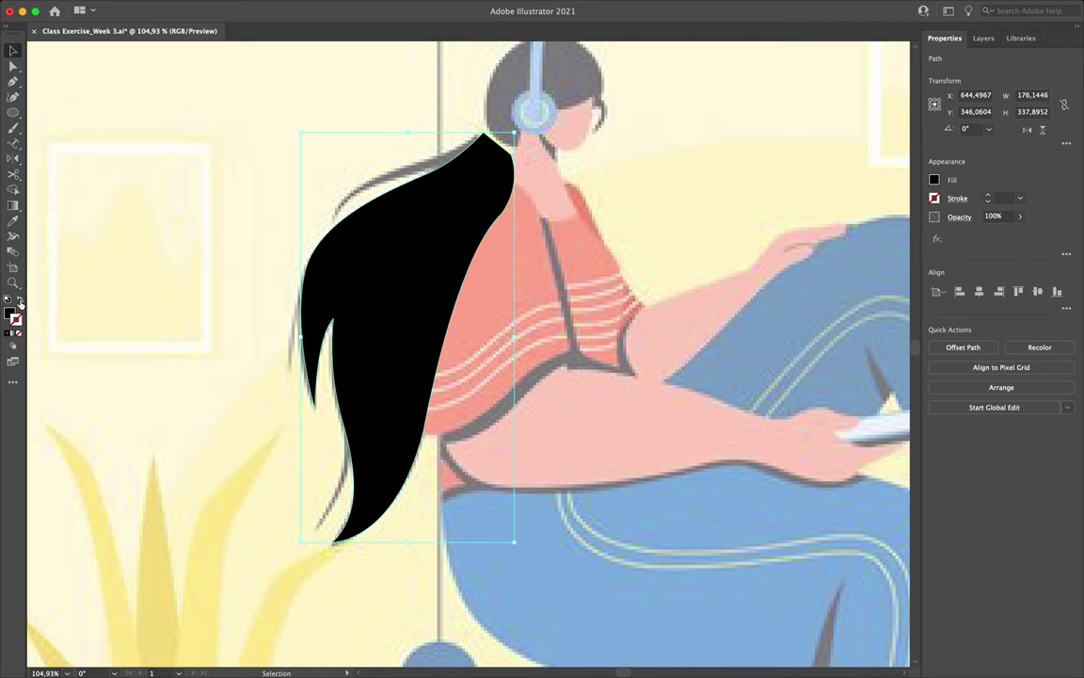
left_click(198, 302)
scroll(230, 298, "up", 2)
scroll(231, 298, "right", 2)
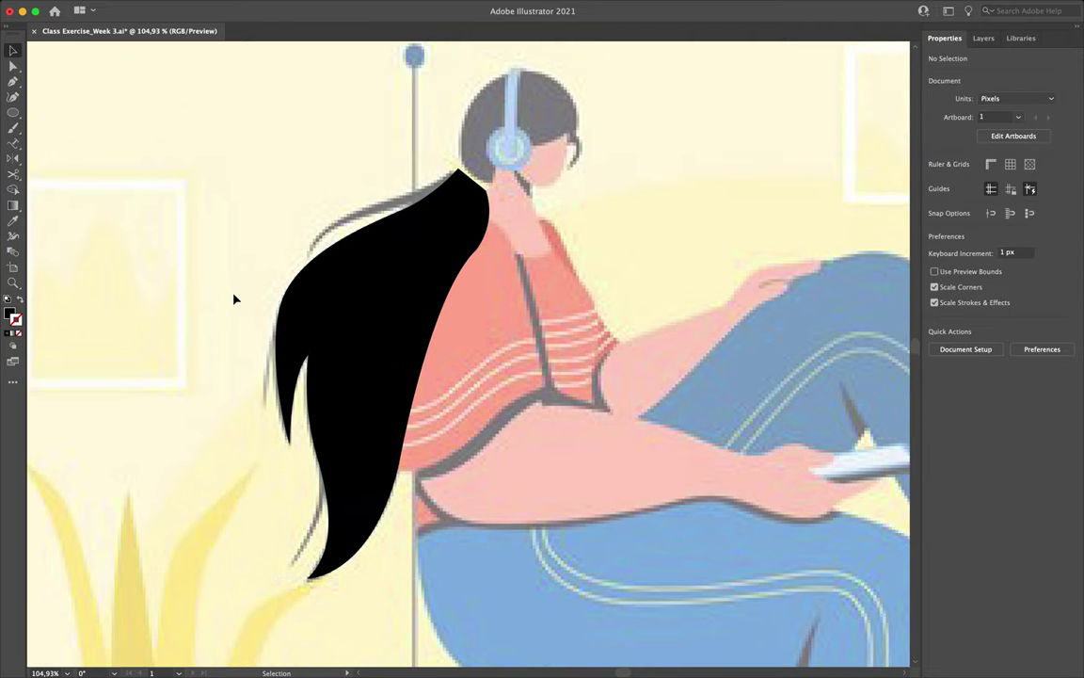
Step: Draw the loose upper hair strand as an open curve up to the hair tie, with no fill and a 1 pt black stroke
key("p")
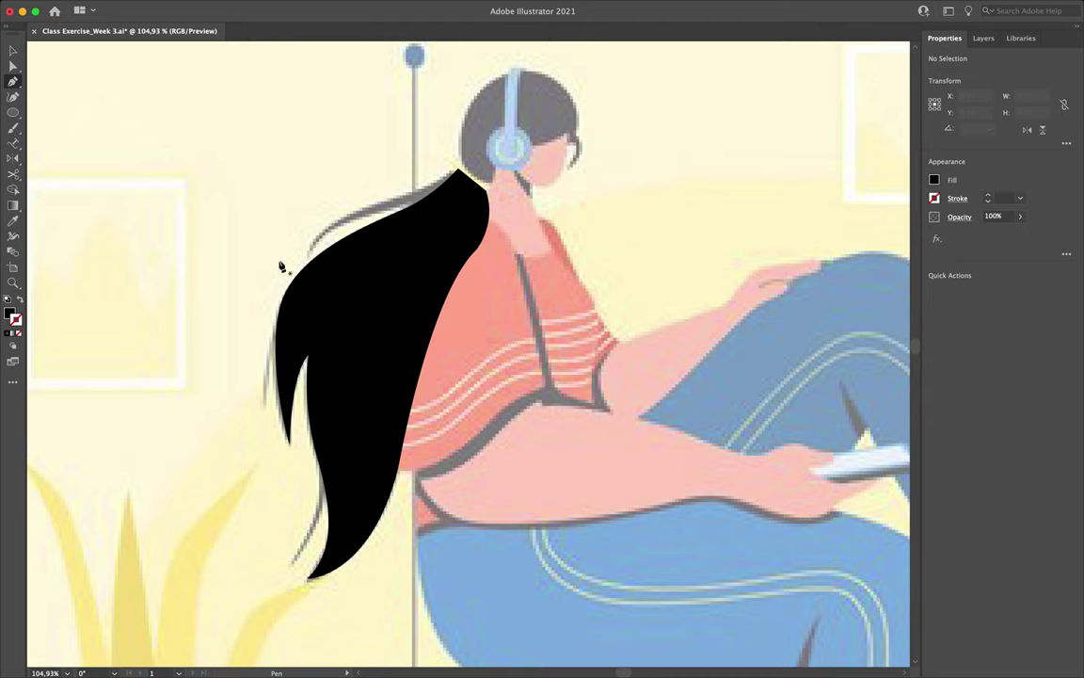
left_click(19, 299)
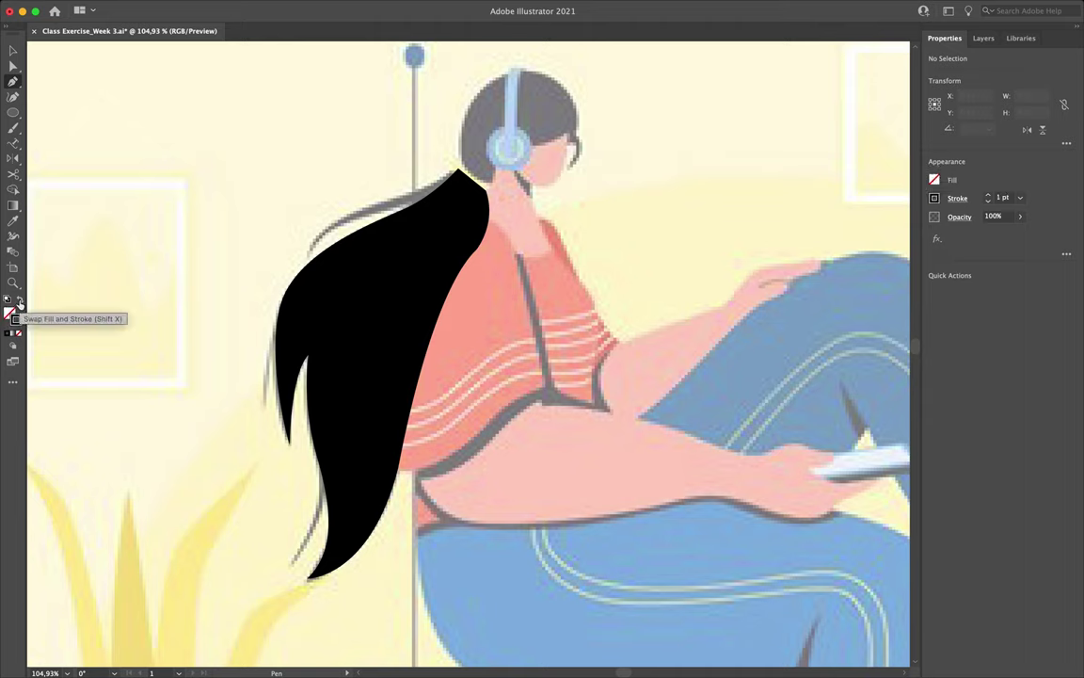
left_click(313, 256)
left_click_drag(360, 213, 400, 209)
left_click(456, 173)
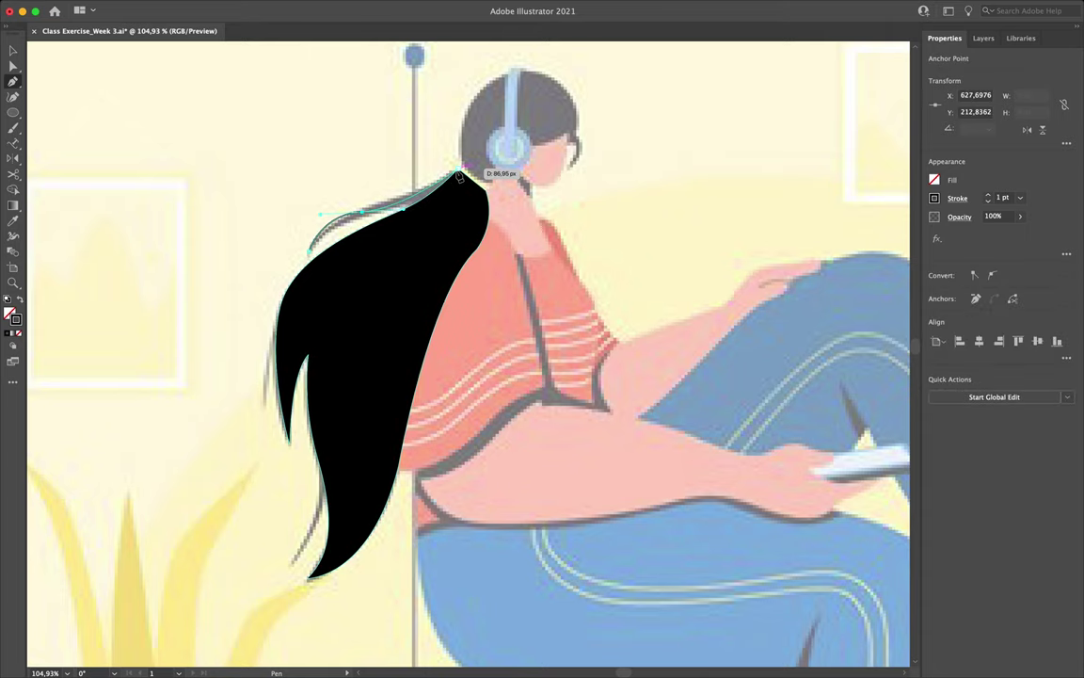
left_click_drag(457, 173, 468, 167)
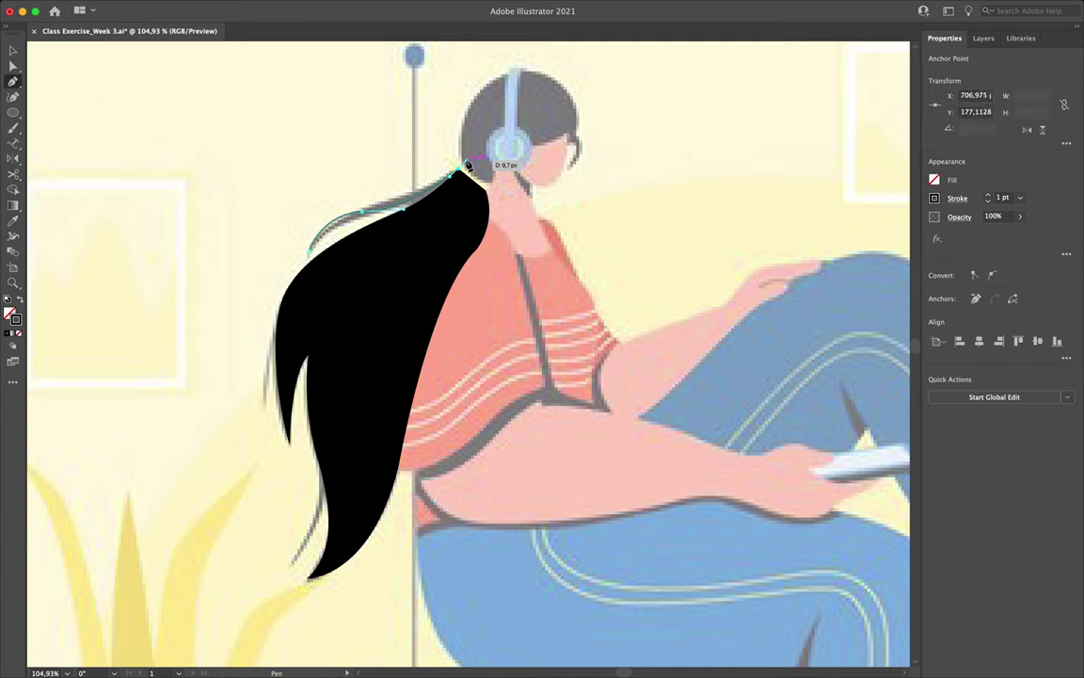
Step: Draw two more open curves for the loose strands along the ponytail's outer edge and beside its lowest tip
left_click(266, 407)
left_click_drag(301, 296, 340, 256)
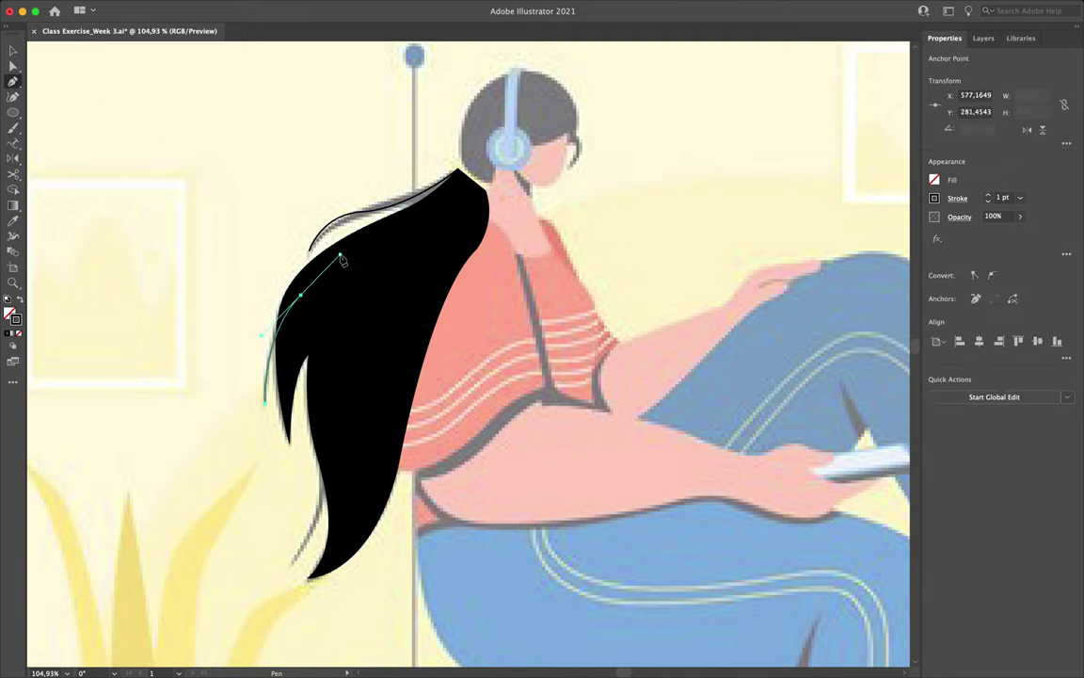
left_click(287, 577)
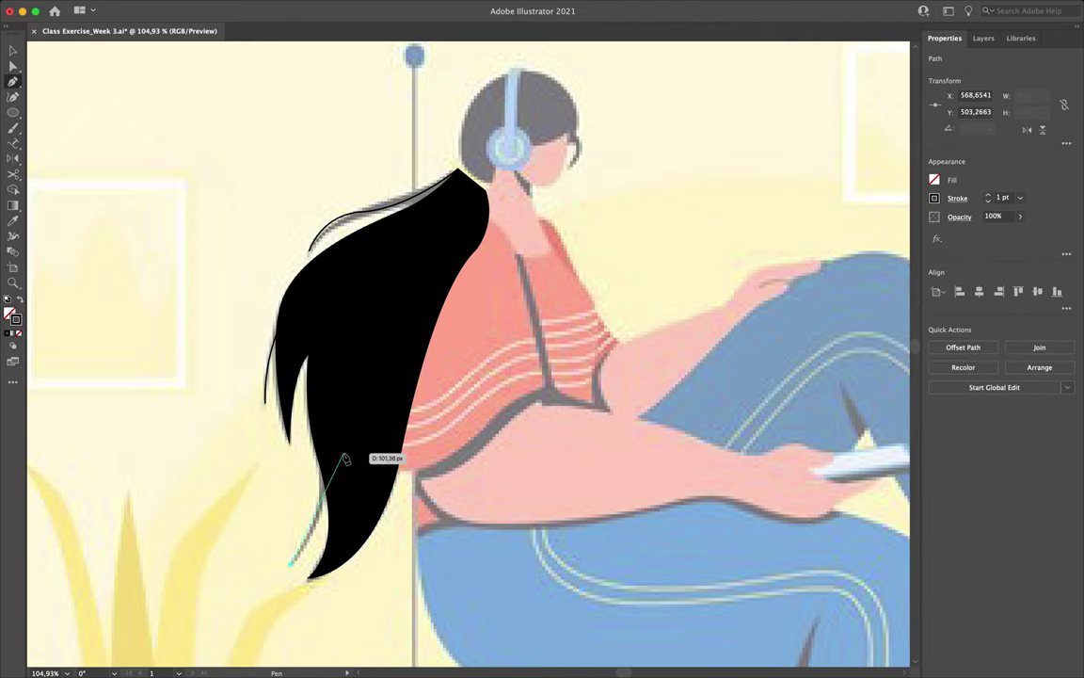
left_click_drag(324, 445, 322, 370)
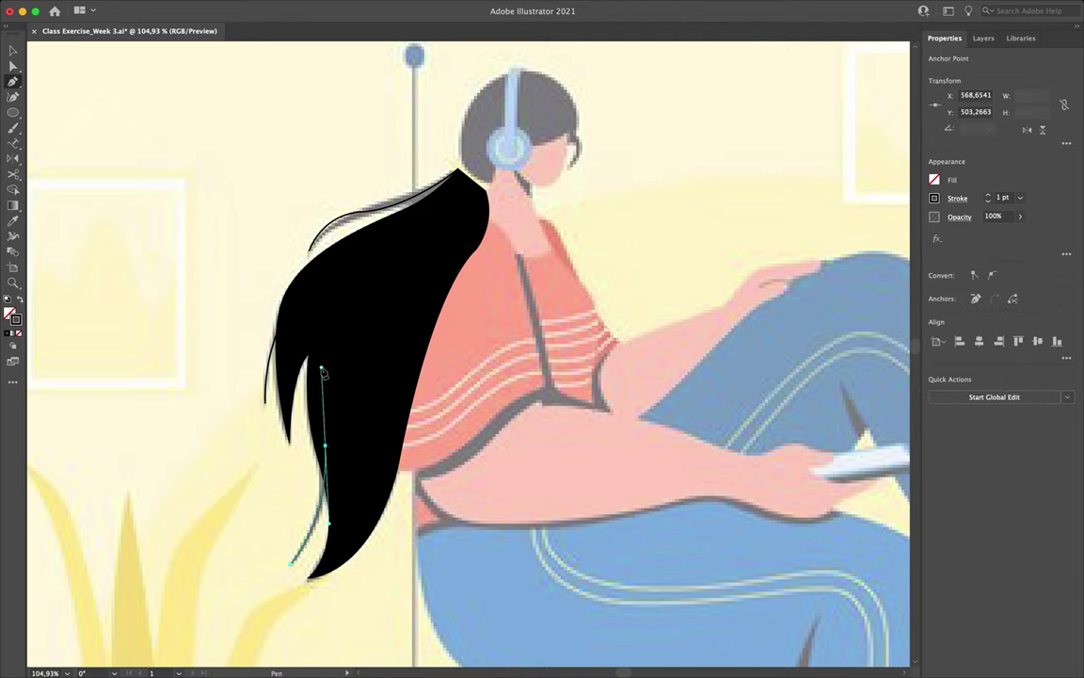
Step: Taper the upper strand with the Width tool: about 7.4 pt at the hair tie, about 5.7 px at the middle anchor, and a pointed tip
key("v")
double_click(356, 220)
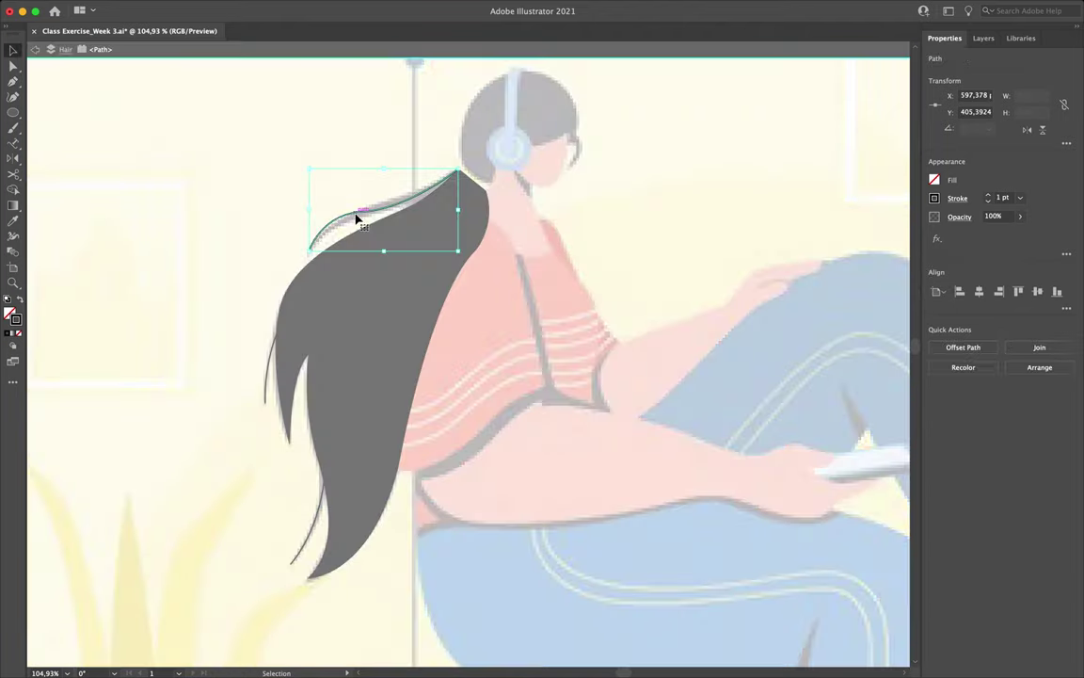
left_click_drag(356, 217, 433, 167)
key("super+z")
key("super+equal")
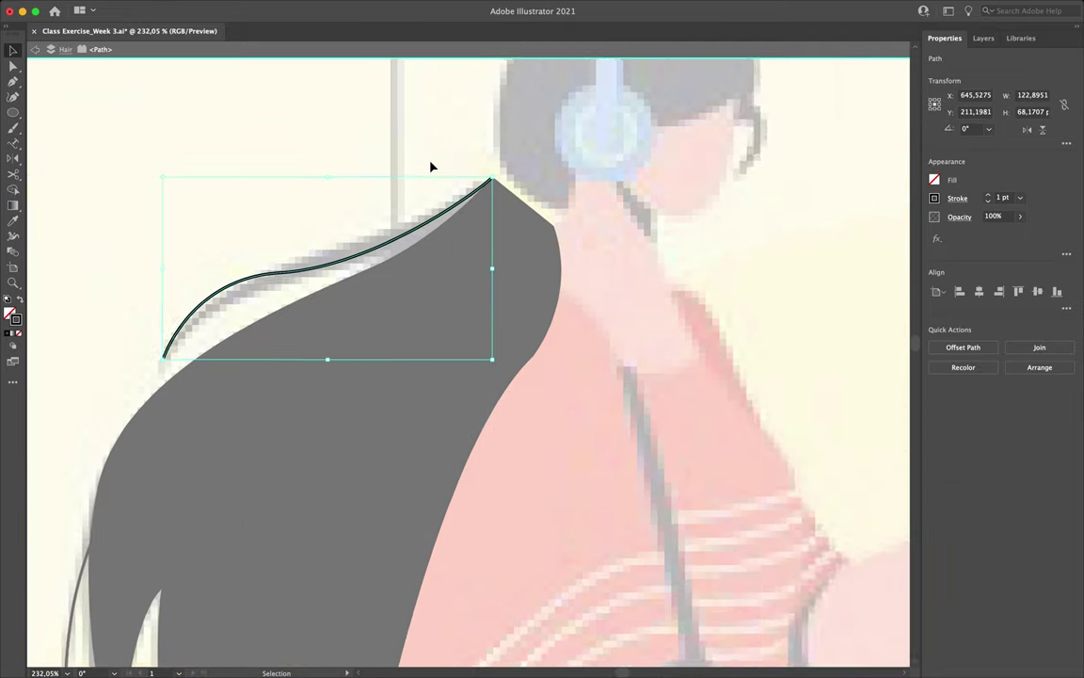
key("shift+w")
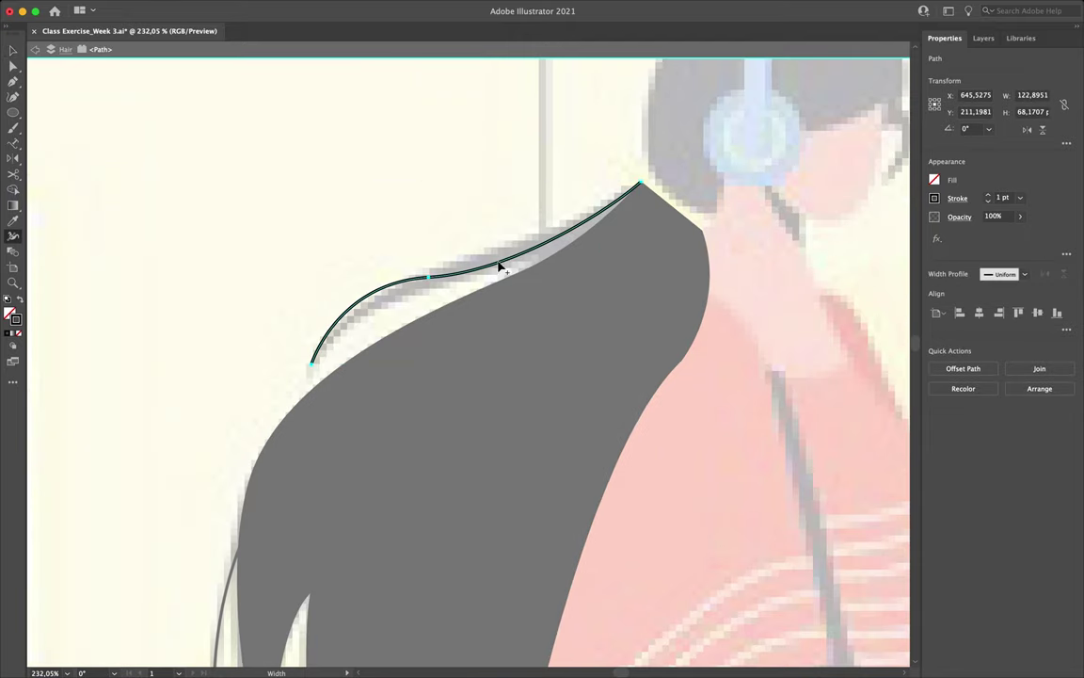
left_click_drag(644, 189, 648, 191)
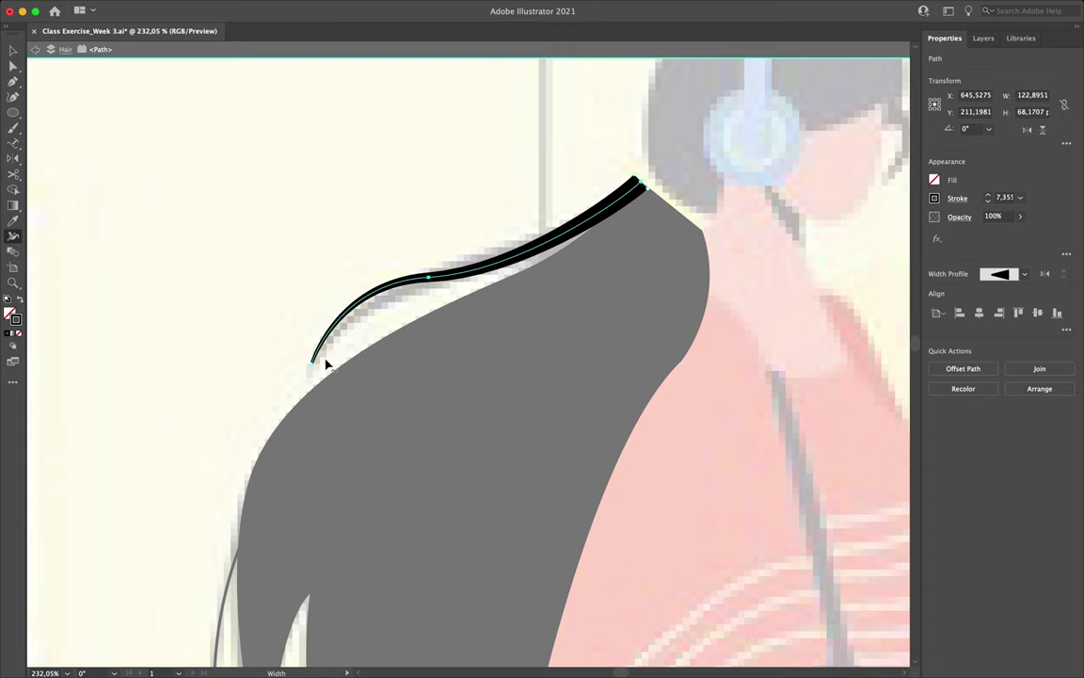
left_click_drag(315, 366, 302, 363)
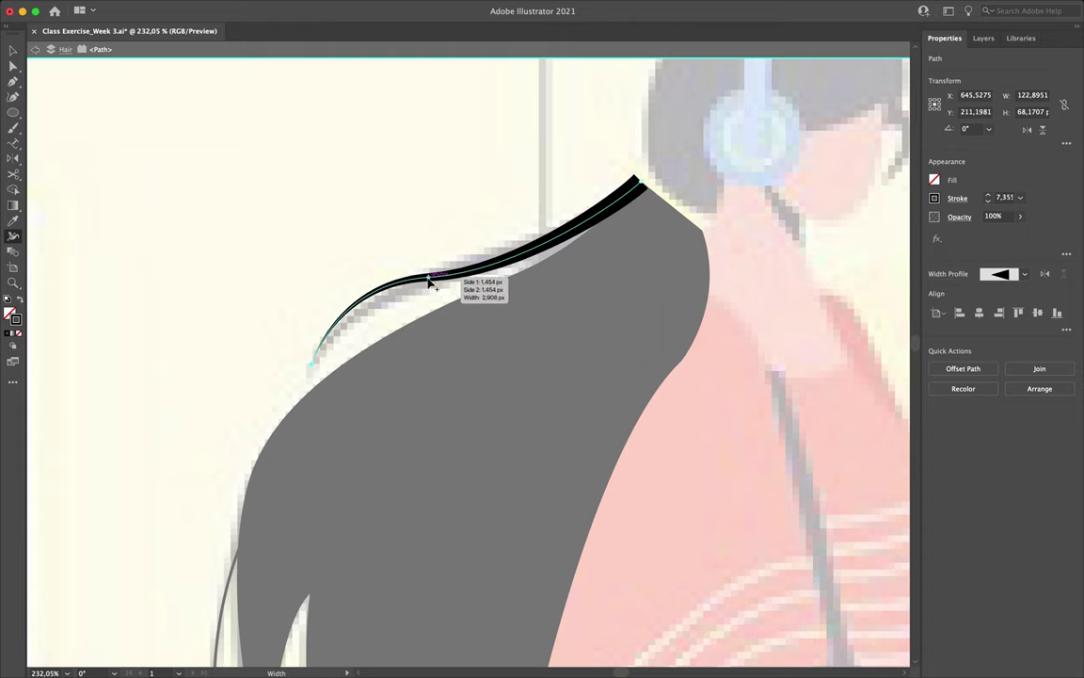
mouse_move(428, 280)
left_mouse_down()
mouse_move(429, 293)
mouse_move(426, 283)
left_mouse_up()
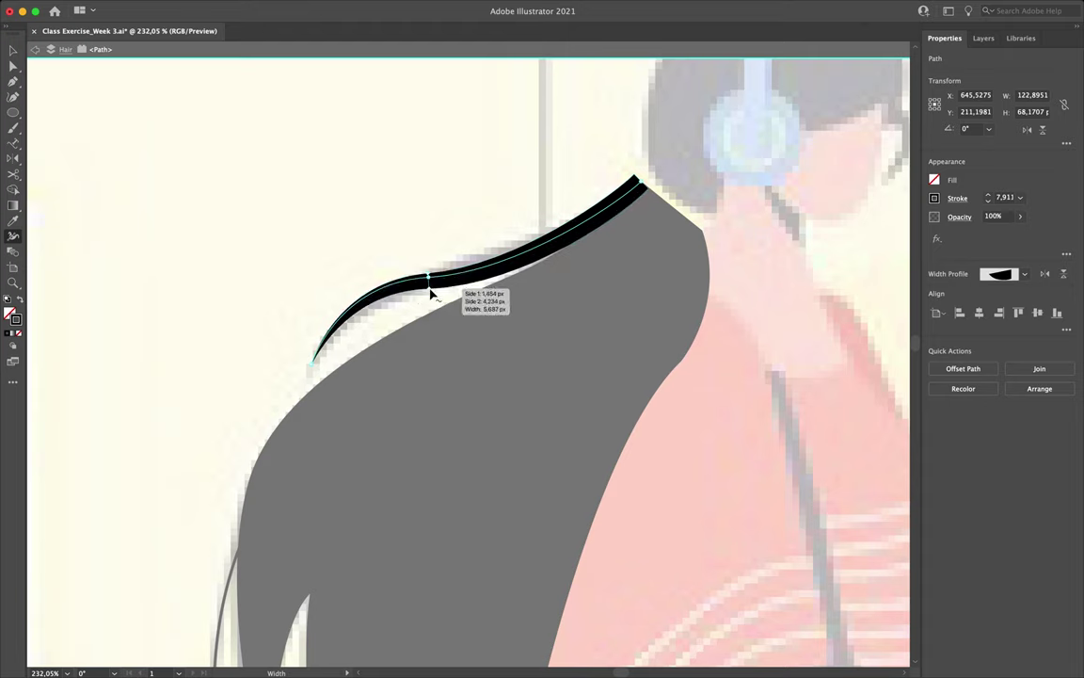
scroll(424, 295, "down", 2)
key("v")
left_click(233, 346)
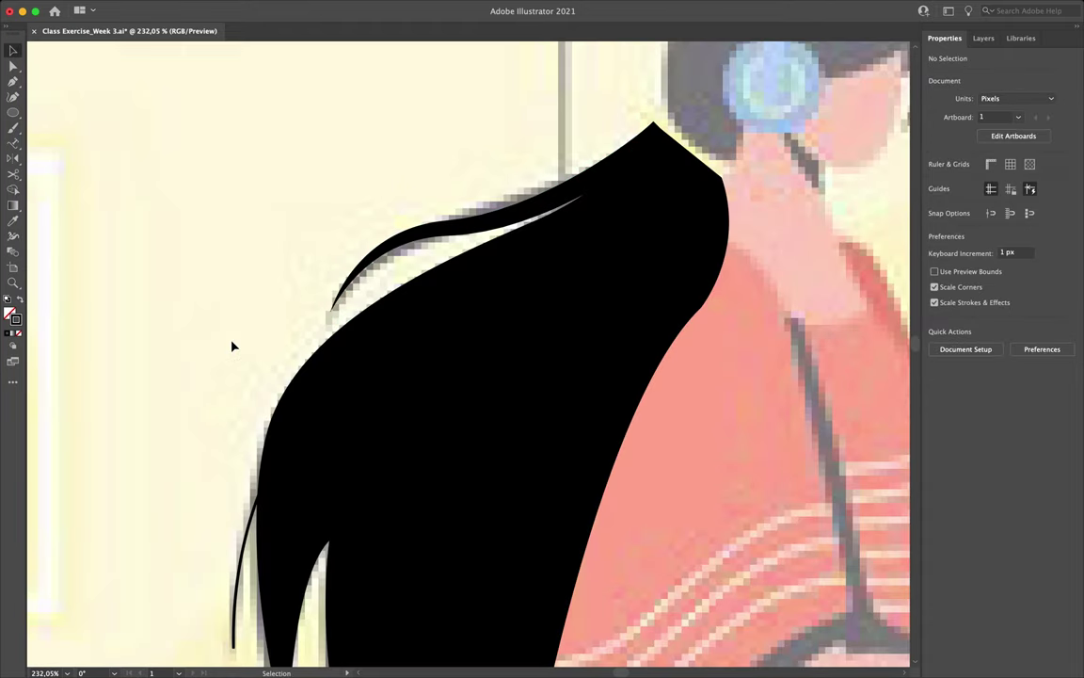
Step: Isolate the outer-edge strand and taper it with the Width tool from about 6.3 pt inside the ponytail to a pointed tip
scroll(232, 347, "down", 3)
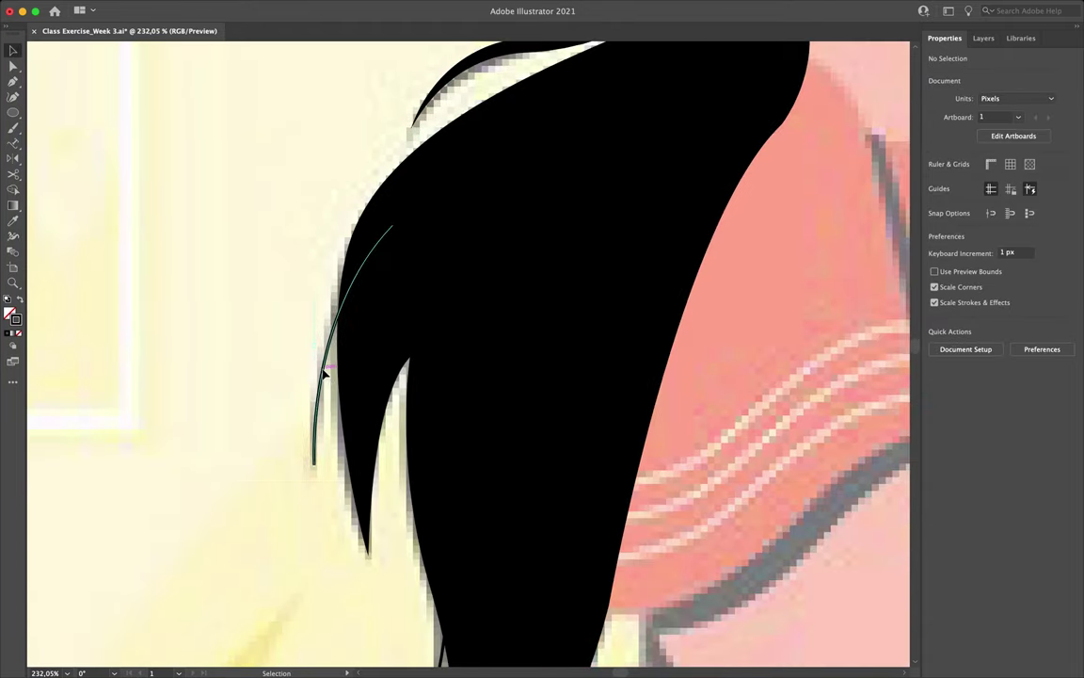
double_click(322, 374)
key("shift+w")
left_click_drag(402, 235, 405, 238)
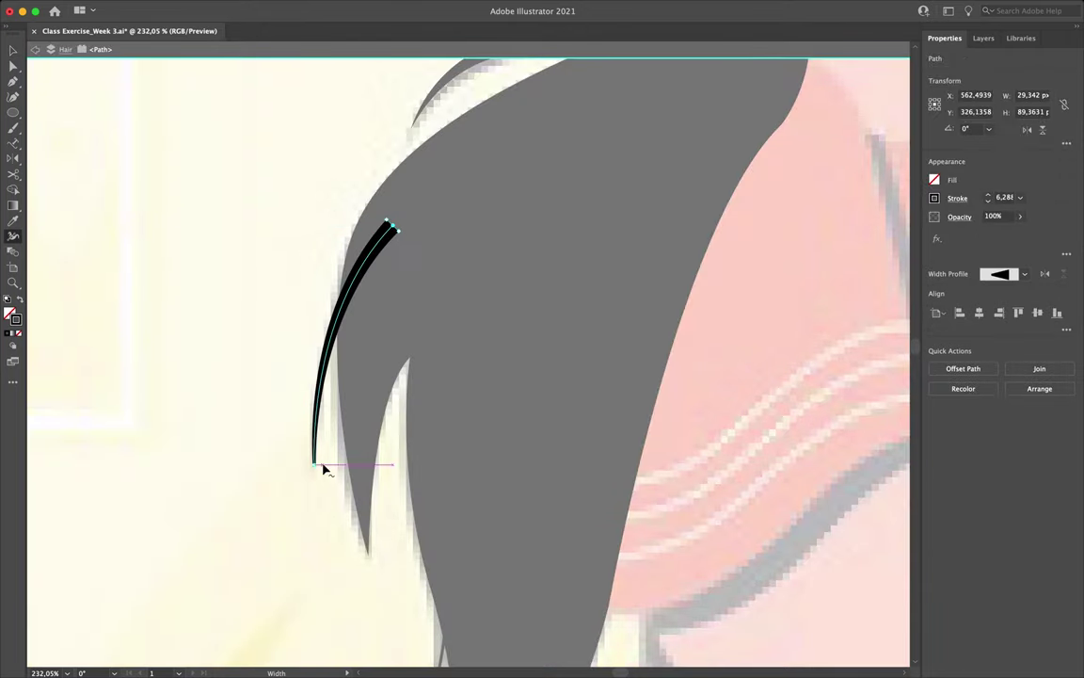
left_click_drag(317, 465, 307, 466)
key("v")
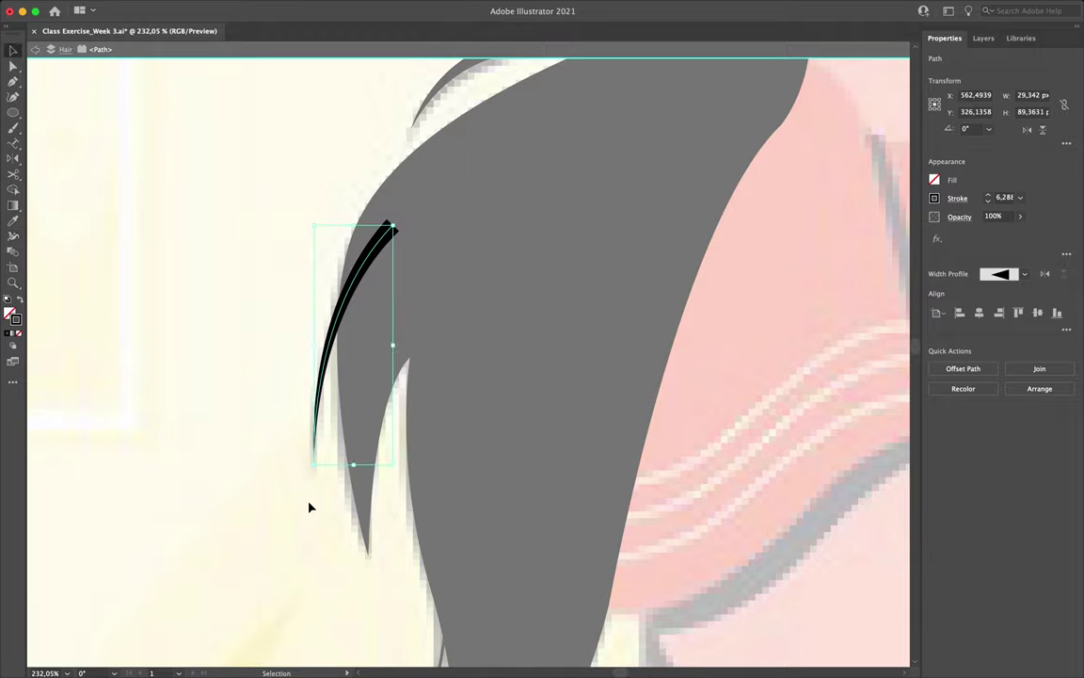
key("Escape")
Step: Isolate the lowest loose strand and taper it with the Width tool from about 7.8 pt inside the ponytail to a pointed tip
scroll(309, 505, "down", 7)
double_click(368, 460)
key("shift+w")
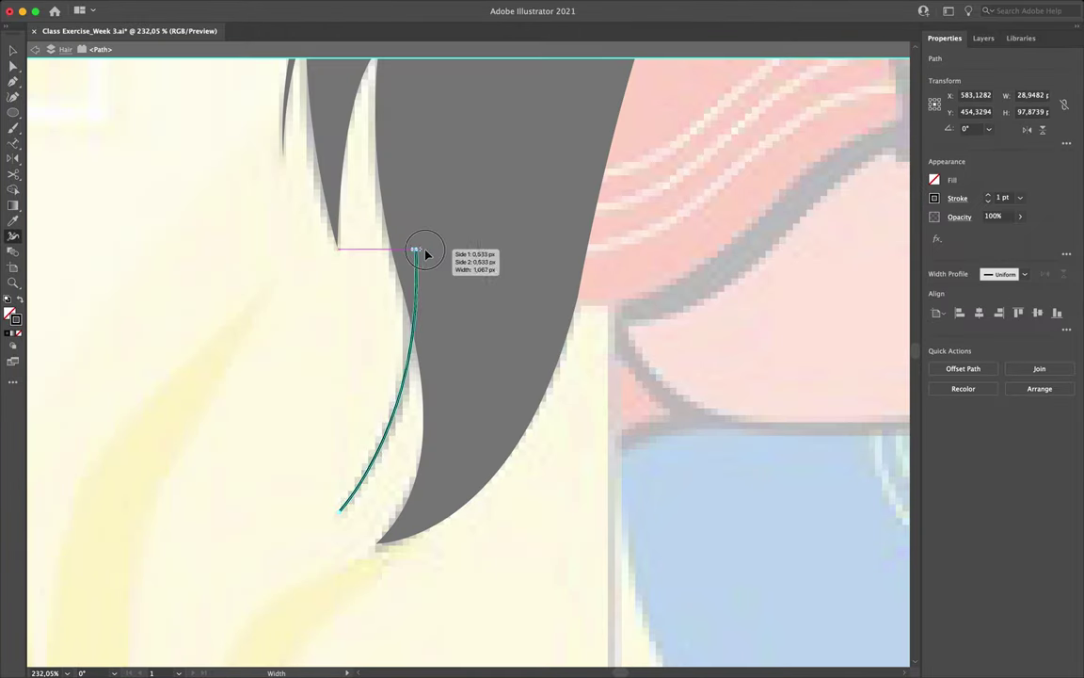
left_click_drag(419, 251, 427, 250)
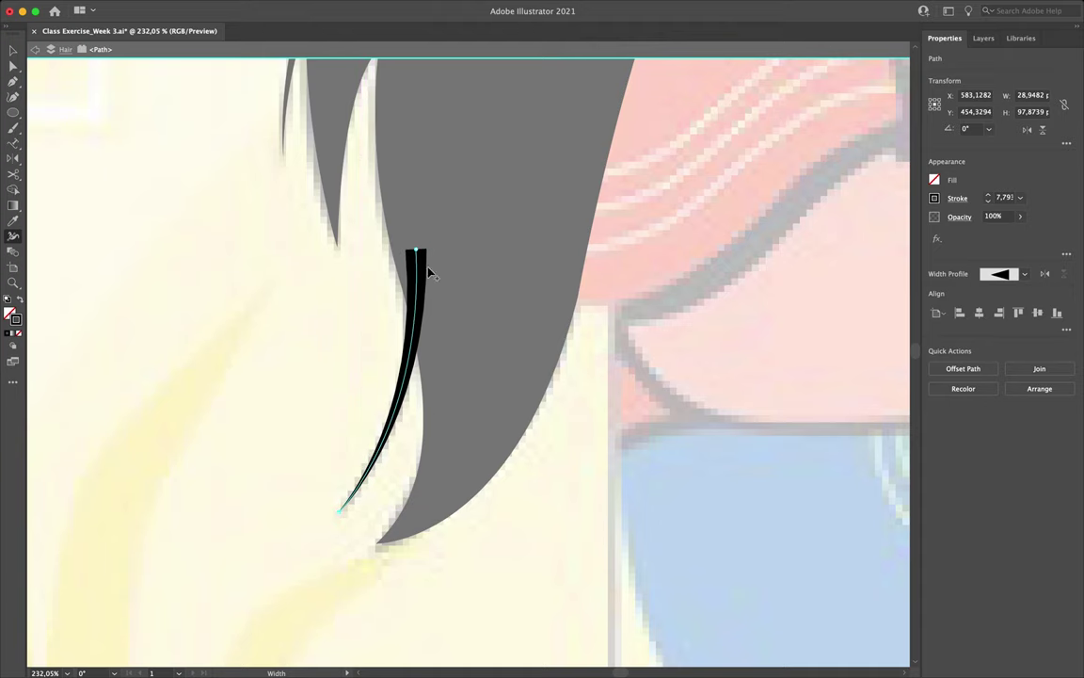
left_click_drag(404, 381, 421, 381)
key("v")
left_click(308, 374)
scroll(308, 374, "down", 6)
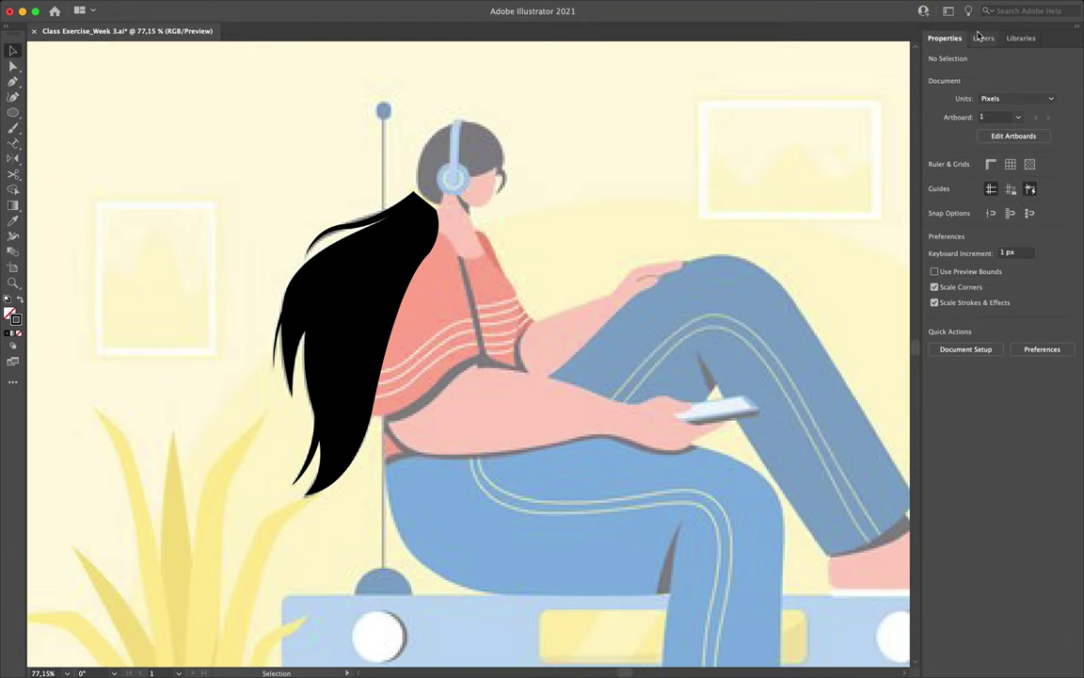
Step: Show all hidden layers from Head down to Referrence Lines and check the ponytail against the full artwork
left_click(981, 38)
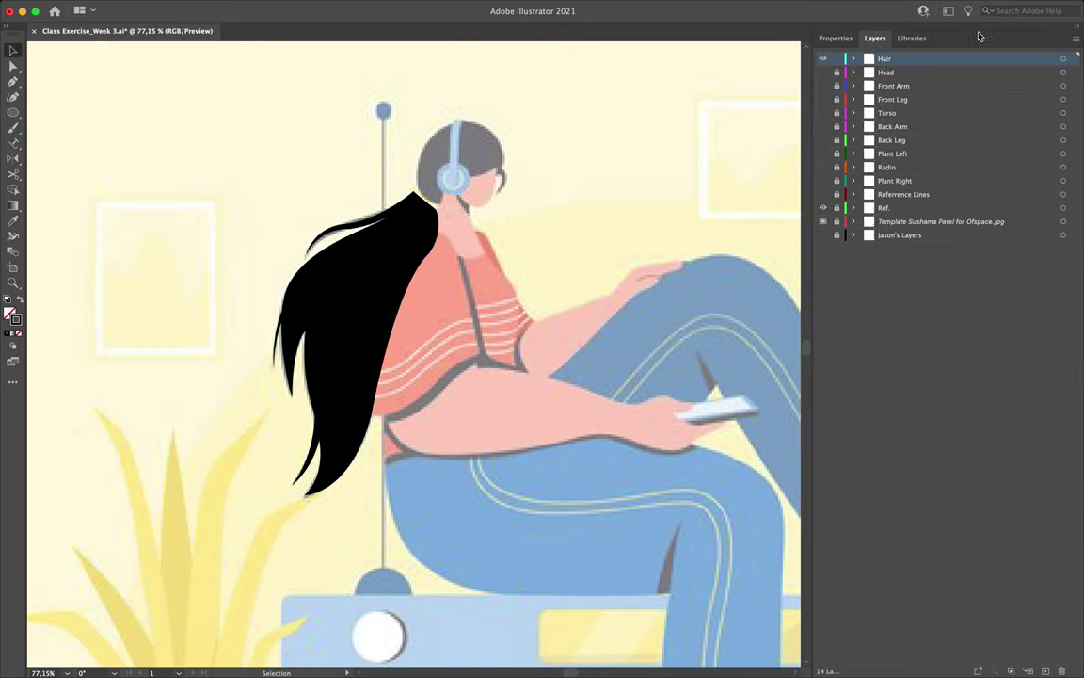
left_click_drag(824, 74, 825, 194)
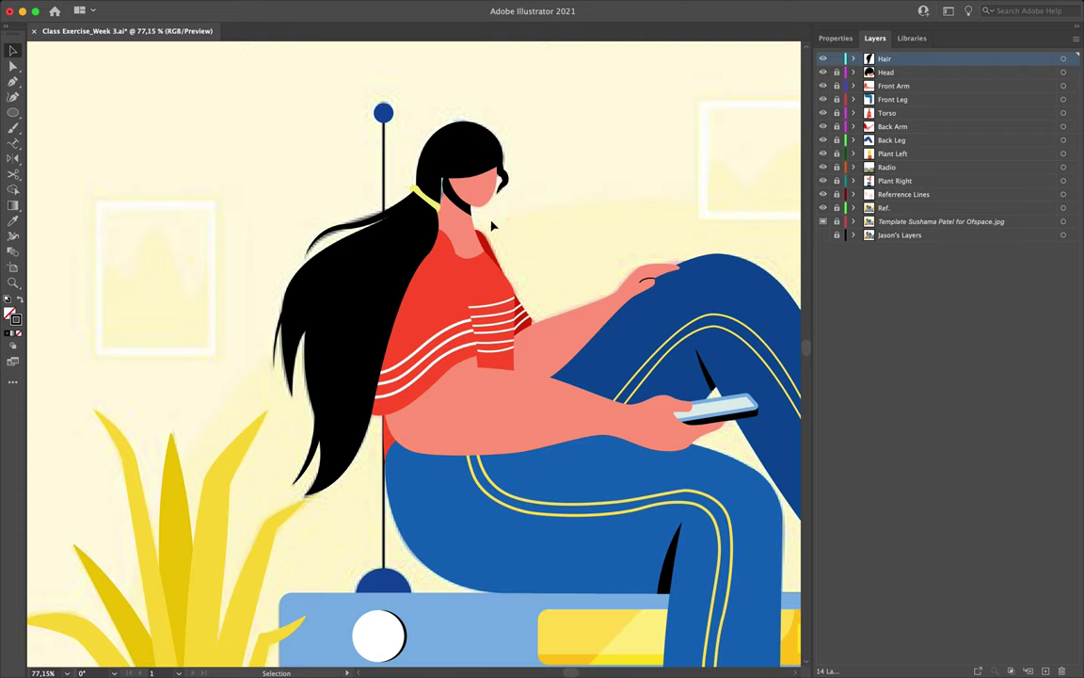
scroll(456, 205, "up", 5)
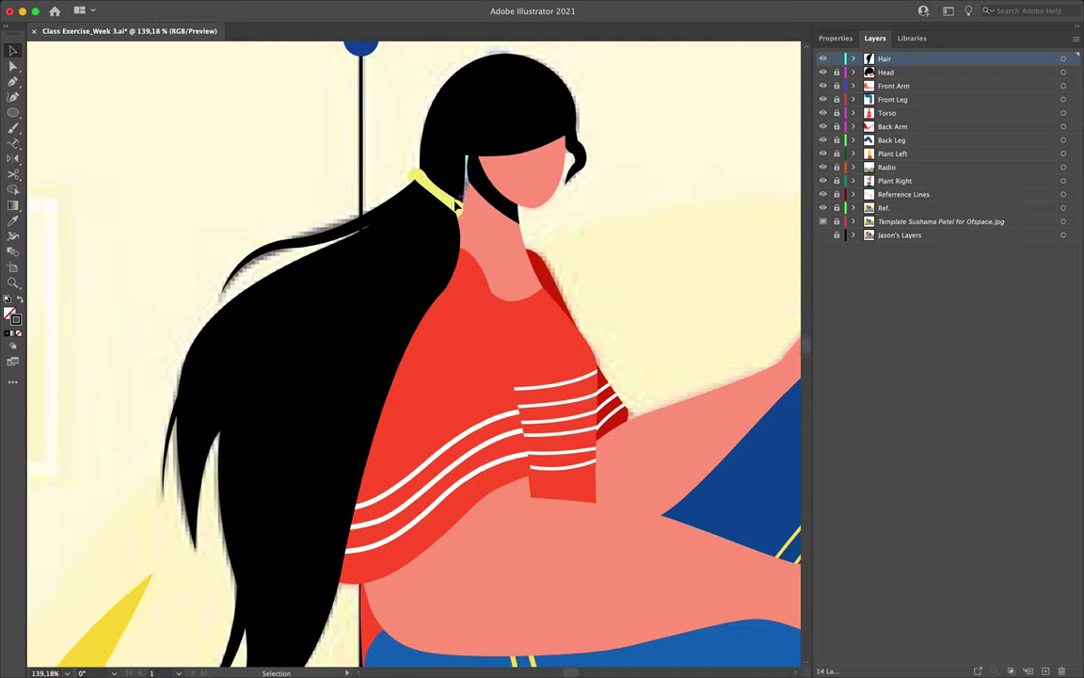
scroll(424, 231, "down", 3)
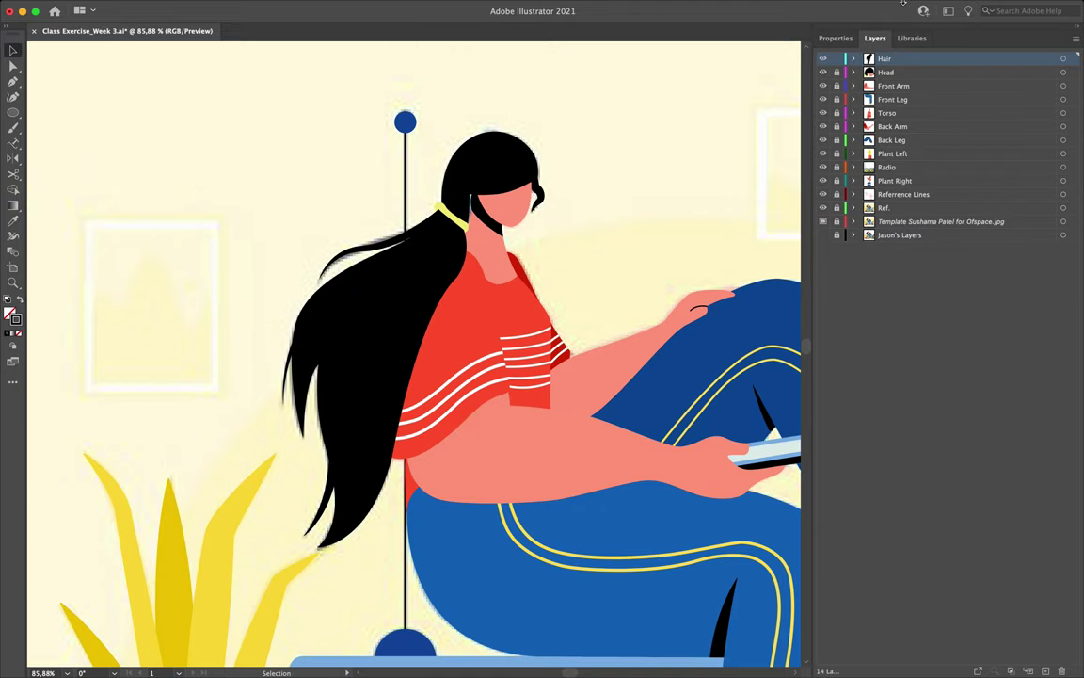
Step: Expand the Hair layer and rename its ponytail path "Hair"
left_click(855, 58)
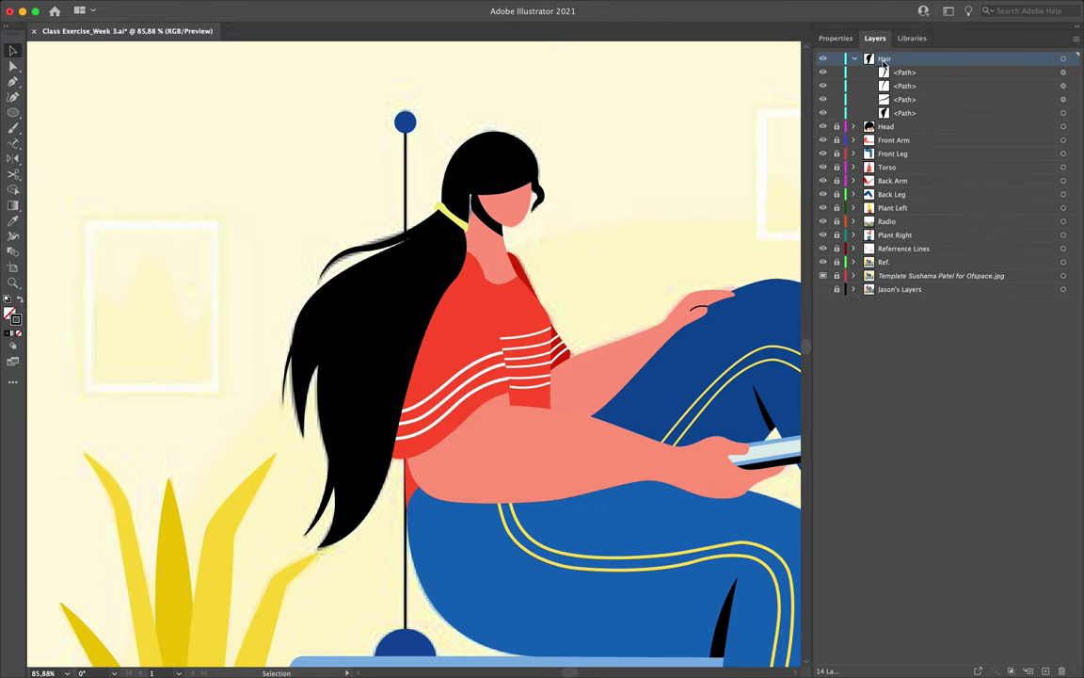
double_click(905, 113)
key("Escape")
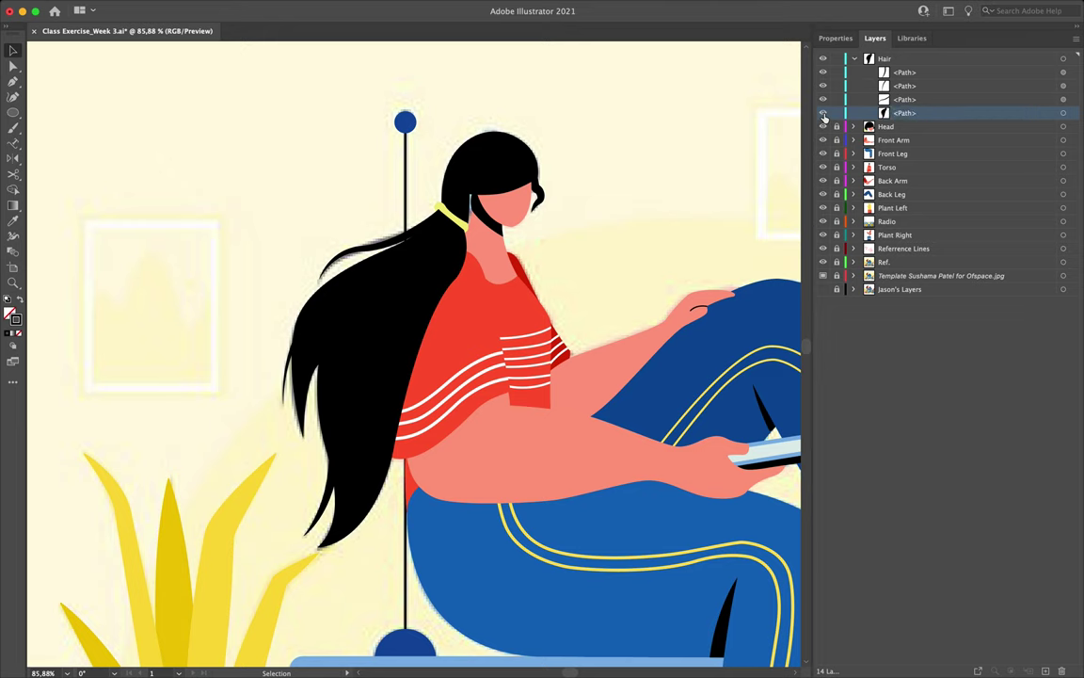
double_click(904, 113)
type("Ha")
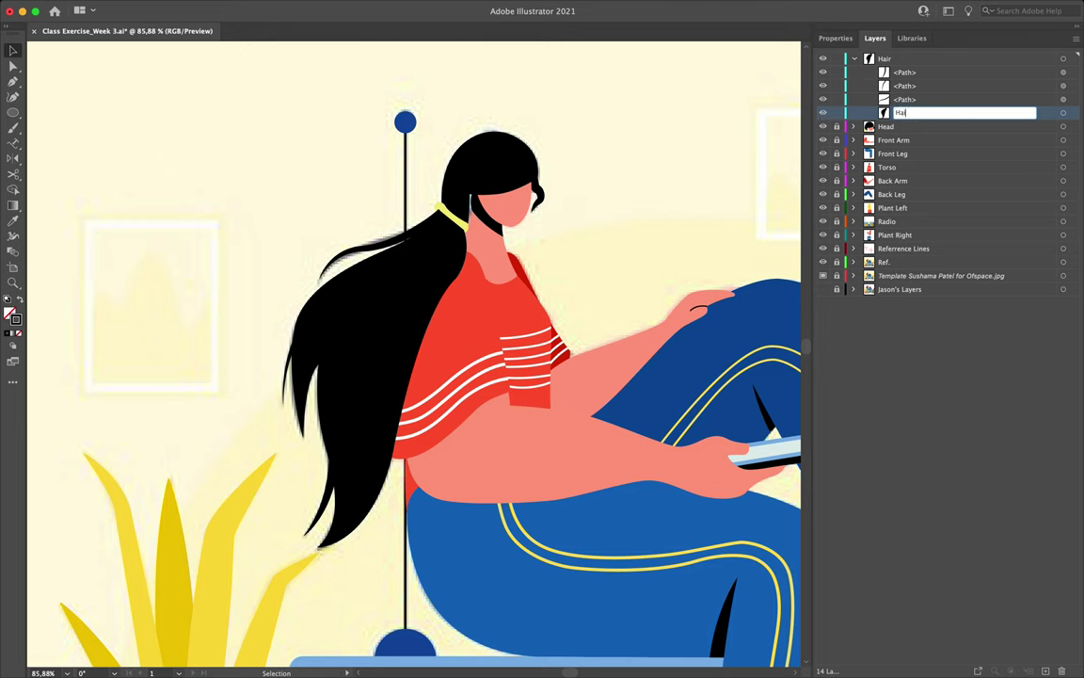
type("ir")
key("Return")
Step: Identify the strand paths by toggling their visibility, check the strand naming in the Head layer, and rename the upper strand "Hairstrand 2"
left_click(824, 100)
left_click(824, 100)
left_click(824, 86)
left_click(824, 85)
left_click(823, 72)
left_click(824, 72)
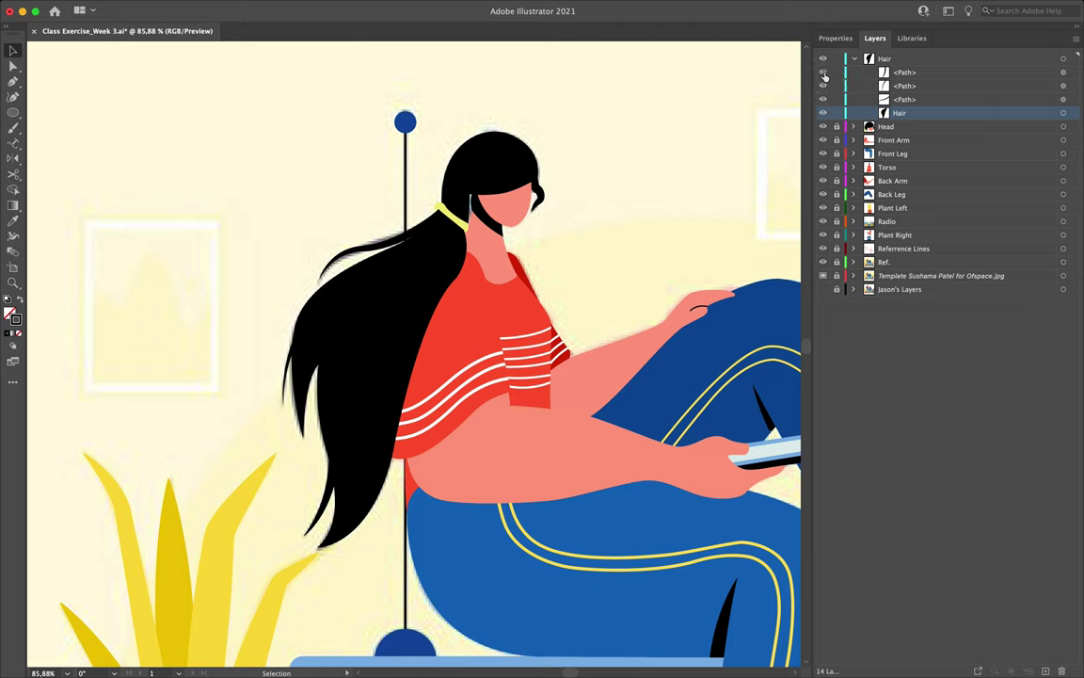
left_click(905, 100)
left_click(854, 127)
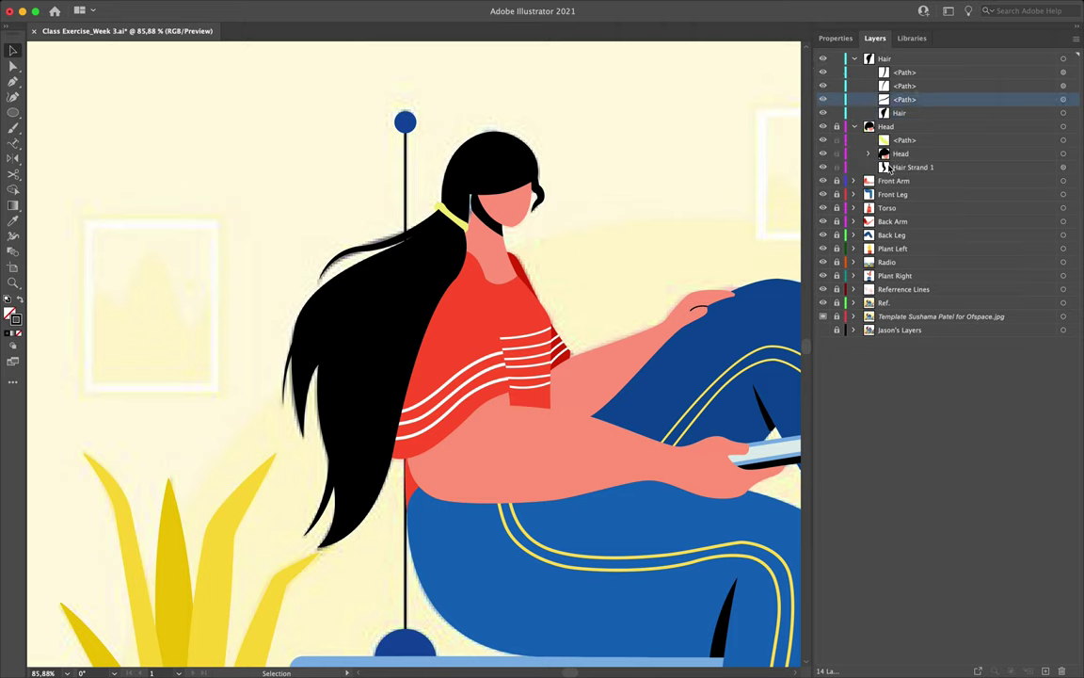
double_click(906, 99)
type("Hairstrand 2")
key("Return")
Step: Rename the outer-edge strand path in the Hair layer "Hairstrand3"
double_click(904, 86)
type("H")
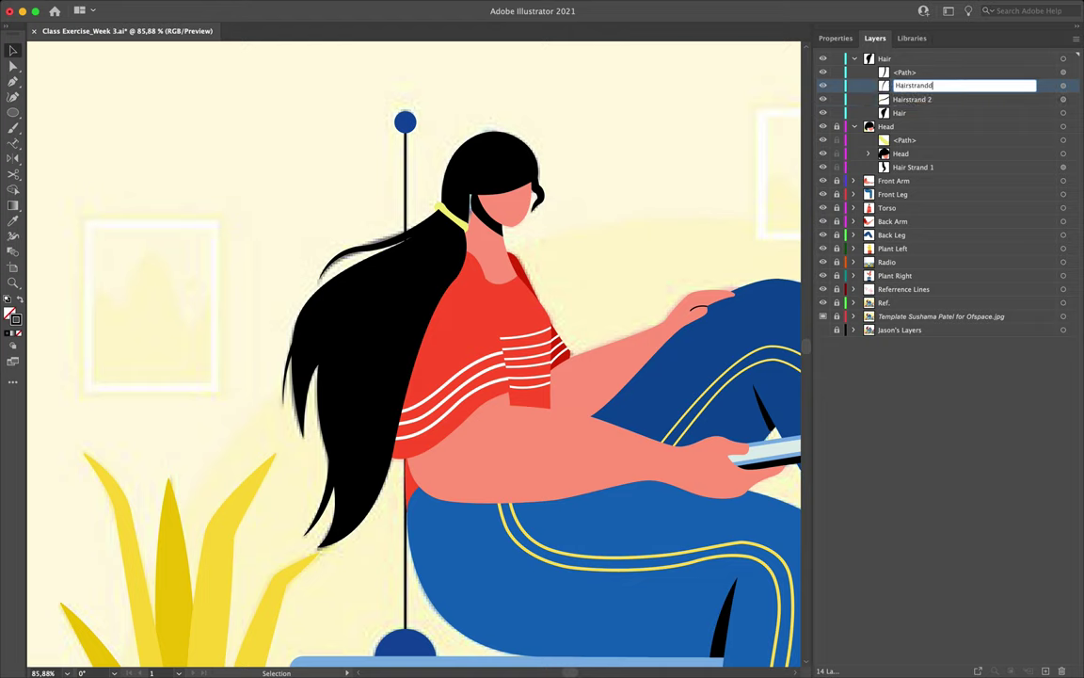
type("airstrand3")
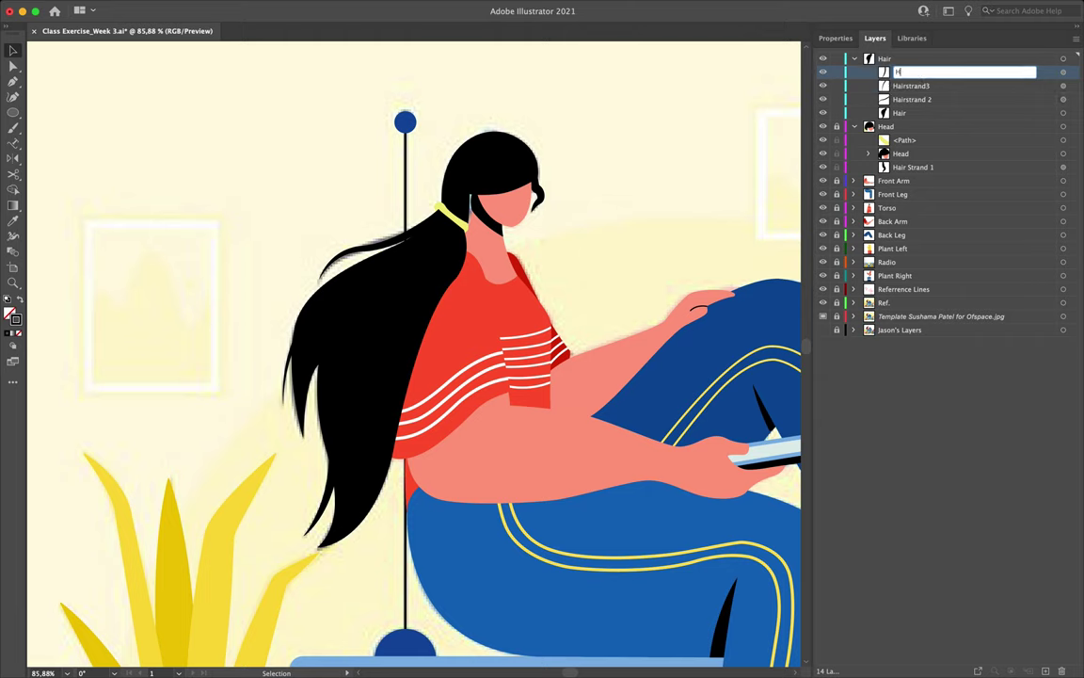
Step: Rename the loose strand paths in the Hair layer "Hair Strand 4" and "Hair Strand 3", and edit "Hairstrand 2" to match that naming
key("Return")
double_click(908, 85)
double_click(941, 72)
type("Hair Strand 4")
key("Return")
double_click(910, 99)
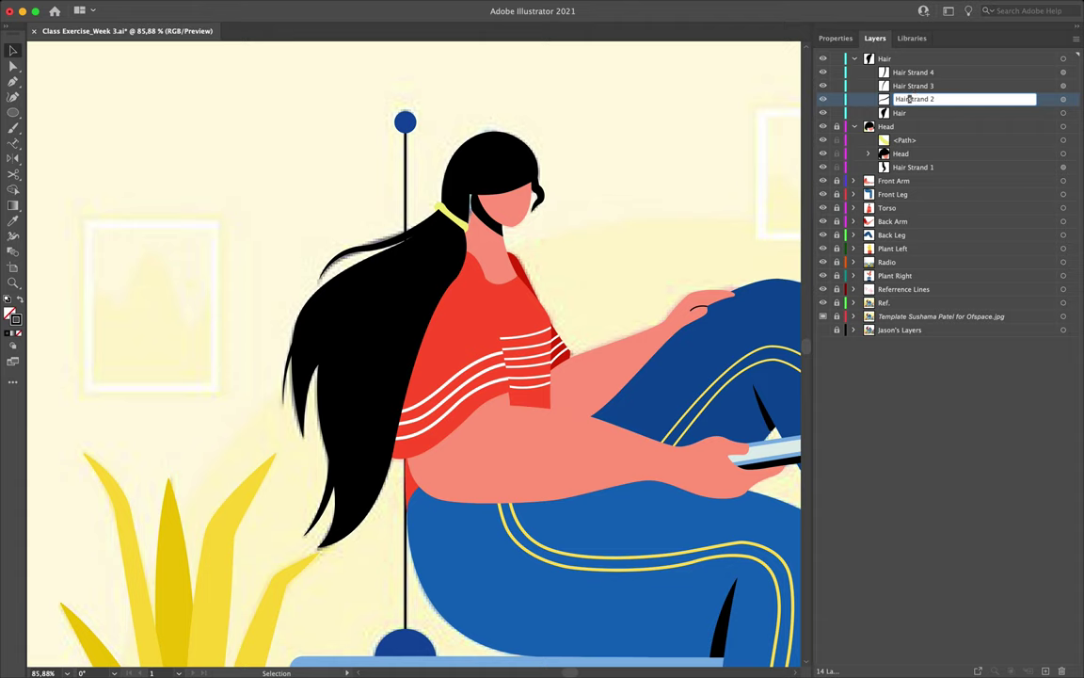
key("Return")
Step: Collapse the Hair and Head layers and move the Hair layer between Torso and Back Arm
left_click(853, 59)
left_click(854, 73)
left_click(894, 60)
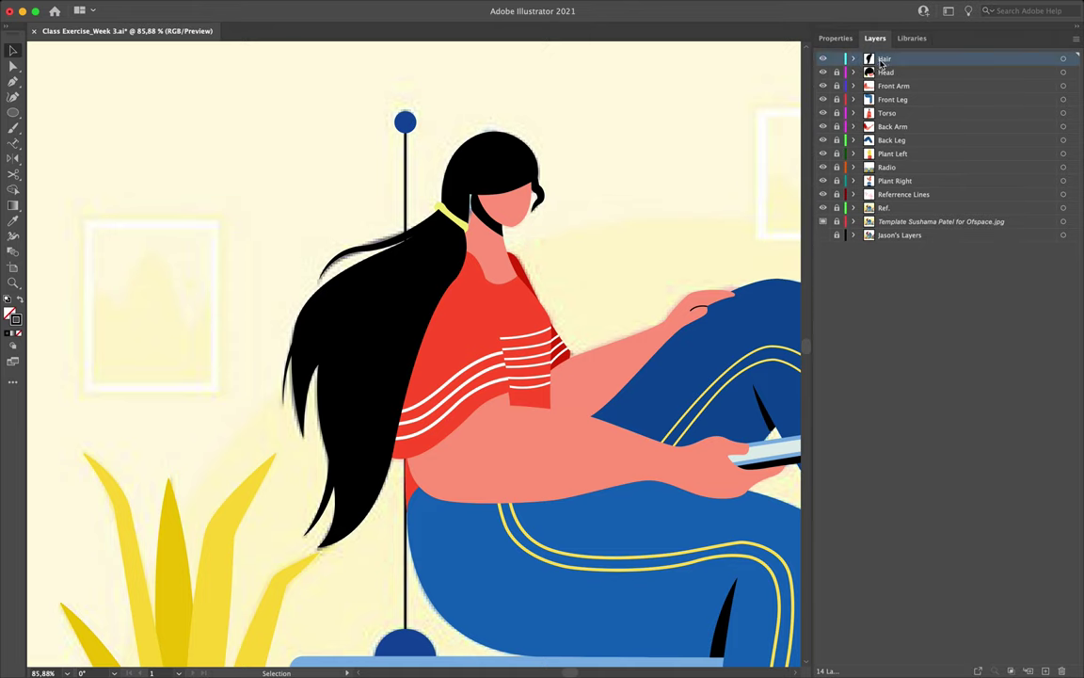
left_click_drag(895, 62, 891, 120)
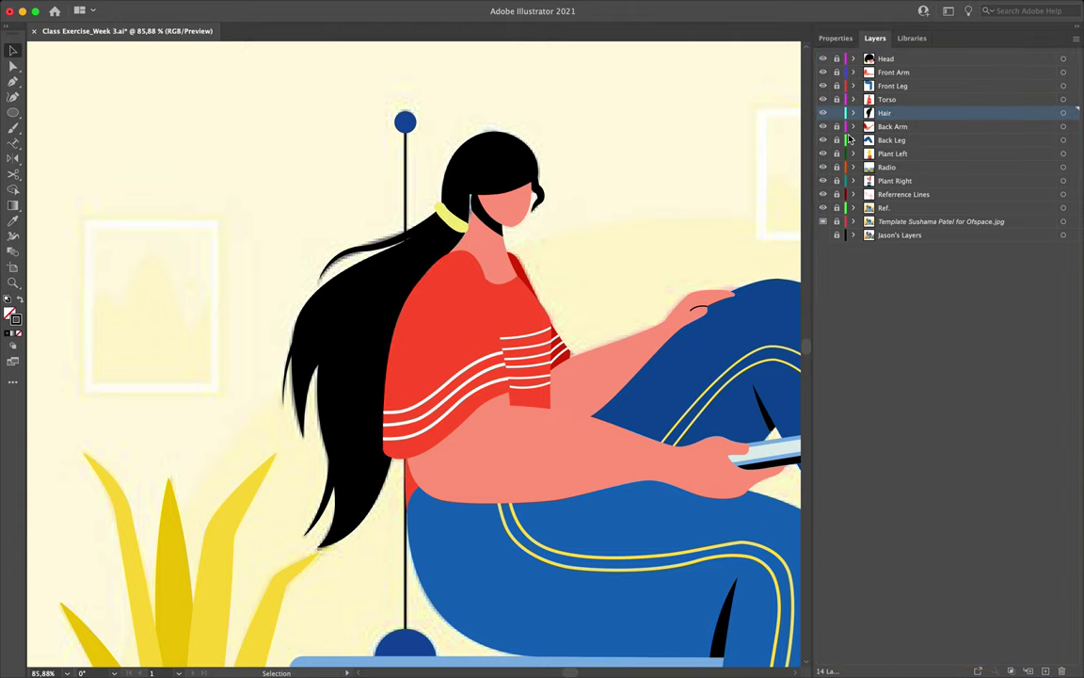
Step: Examine the gap in the hair beside the face by toggling the visibility of the Head and Front Arm layers
scroll(487, 224, "up", 6)
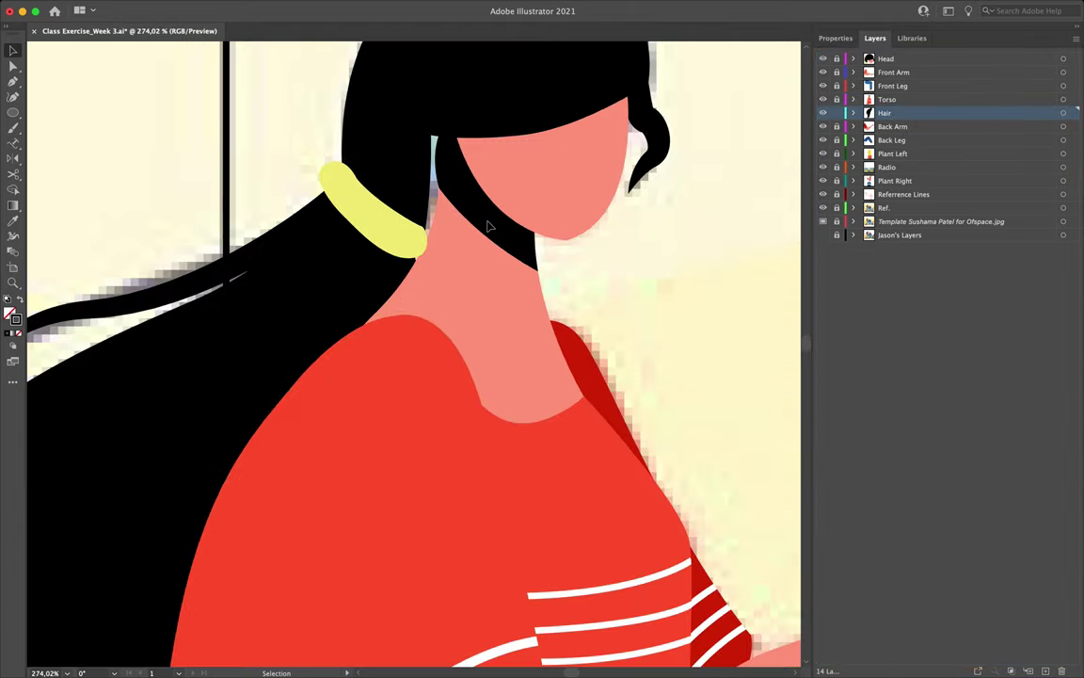
scroll(487, 225, "up", 3)
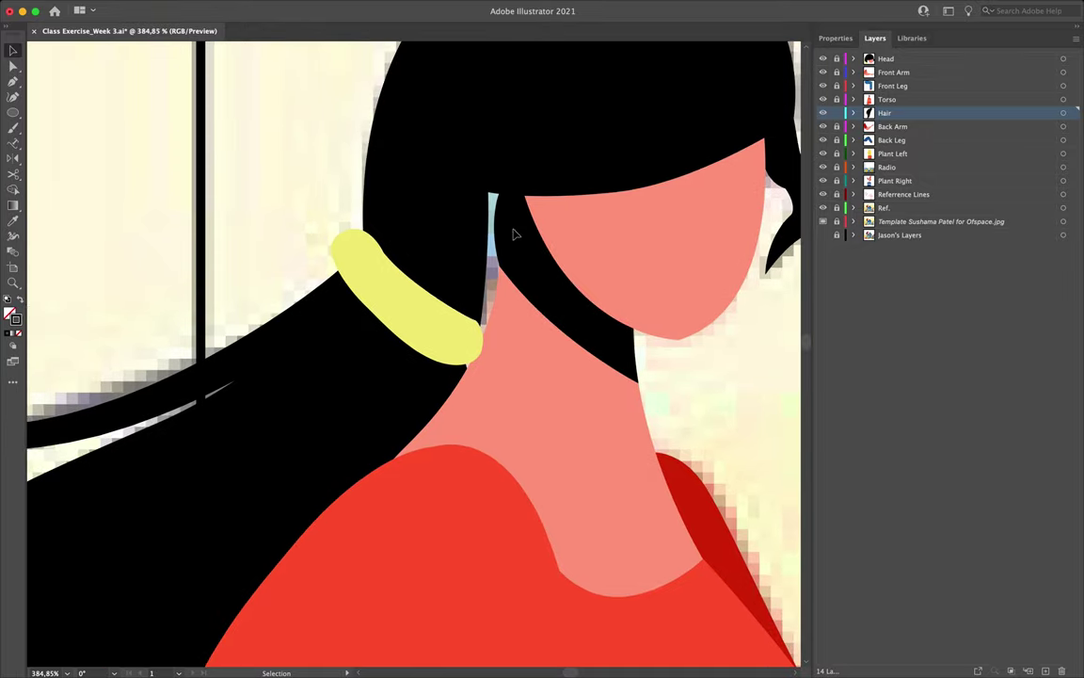
left_click(824, 58)
left_click(824, 71)
left_click(824, 71)
left_click(824, 58)
left_click(824, 58)
left_click(824, 58)
Step: Unlock the Head layer, select the black hair path in its Head group, and pull its inner edge toward the face to close the gap
left_click(876, 60)
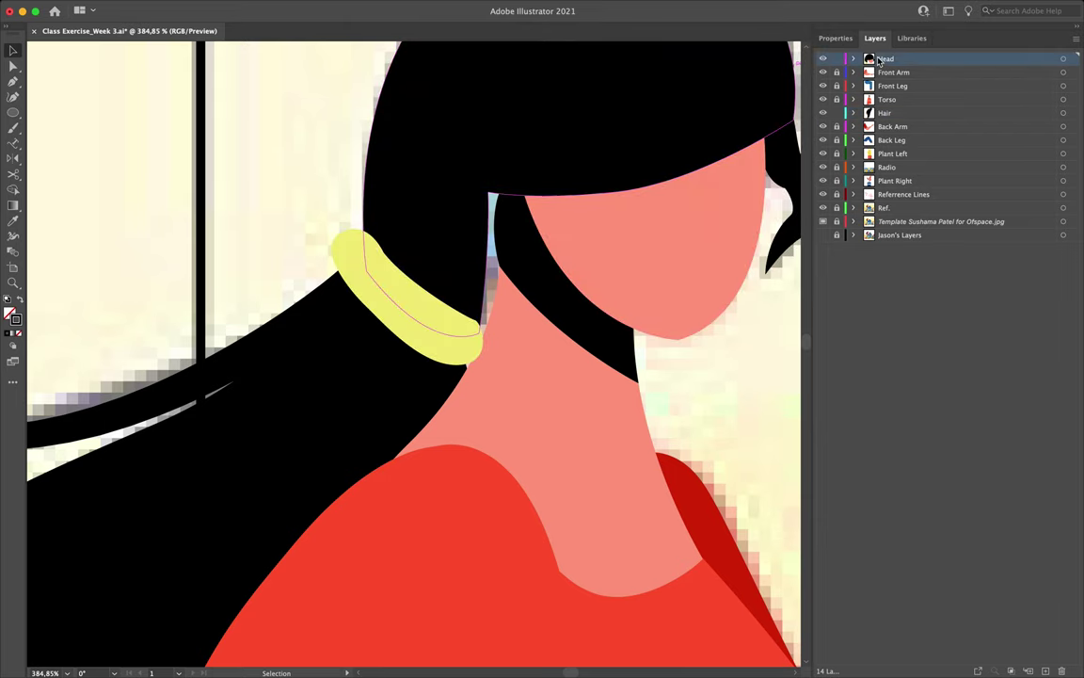
left_click(853, 59)
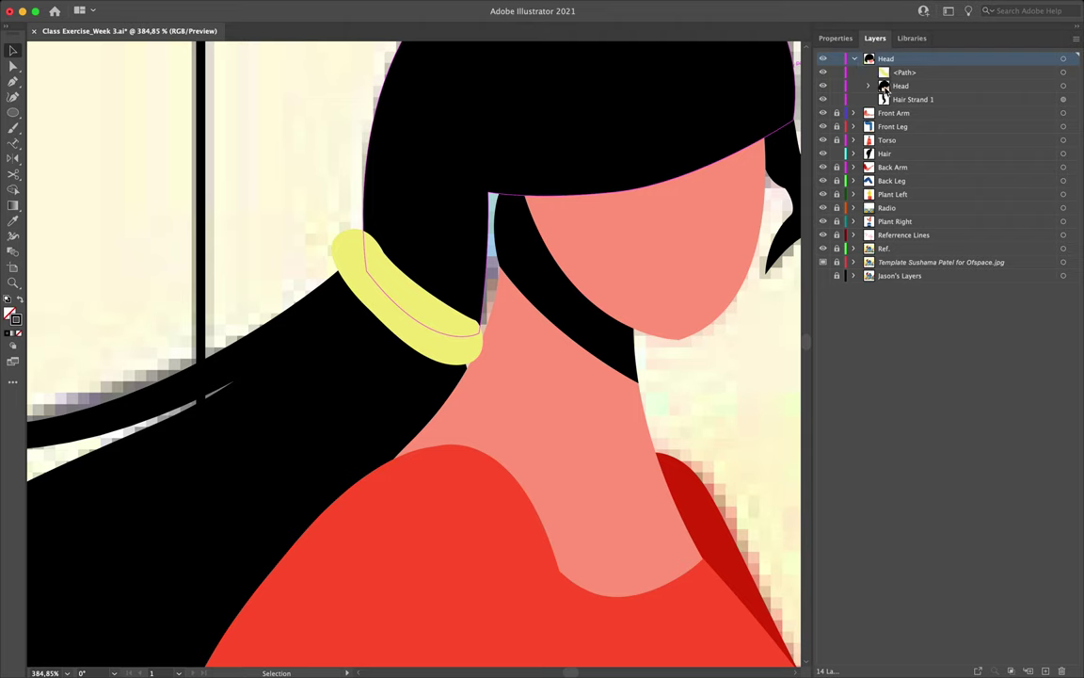
left_click(869, 86)
left_click(1070, 100)
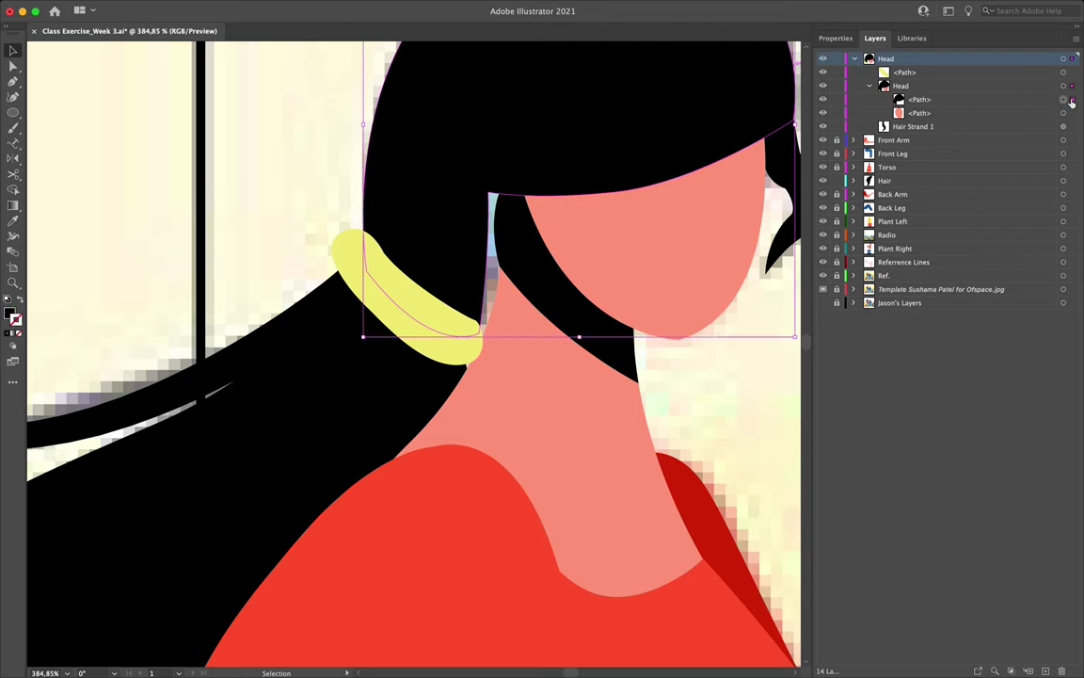
key("a")
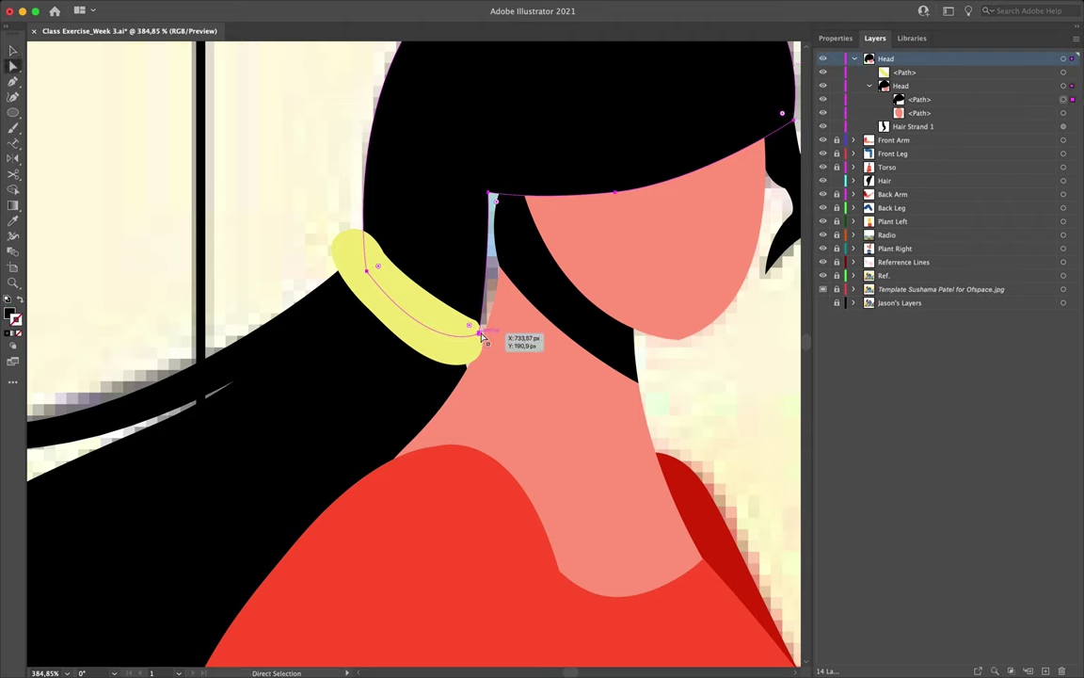
left_click_drag(484, 333, 481, 325)
left_click_drag(489, 195, 515, 267)
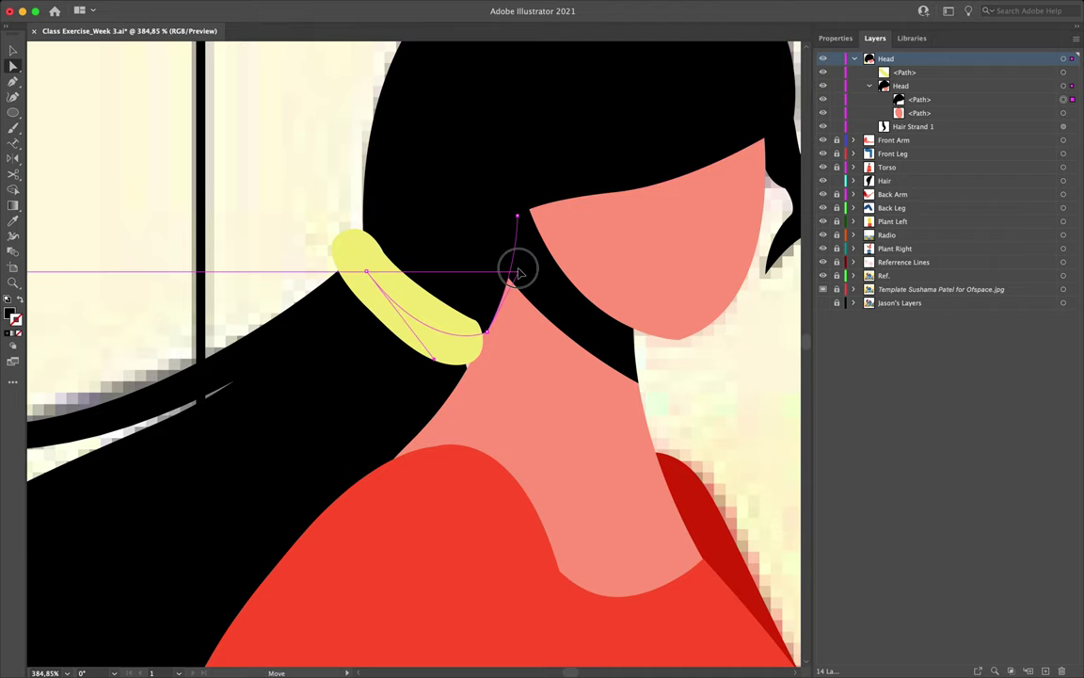
Step: Move the hair path's lower corner anchor down onto the end of the yellow hair tie and deselect the path
left_click(461, 375)
left_click_drag(465, 357, 462, 341)
left_click(486, 330)
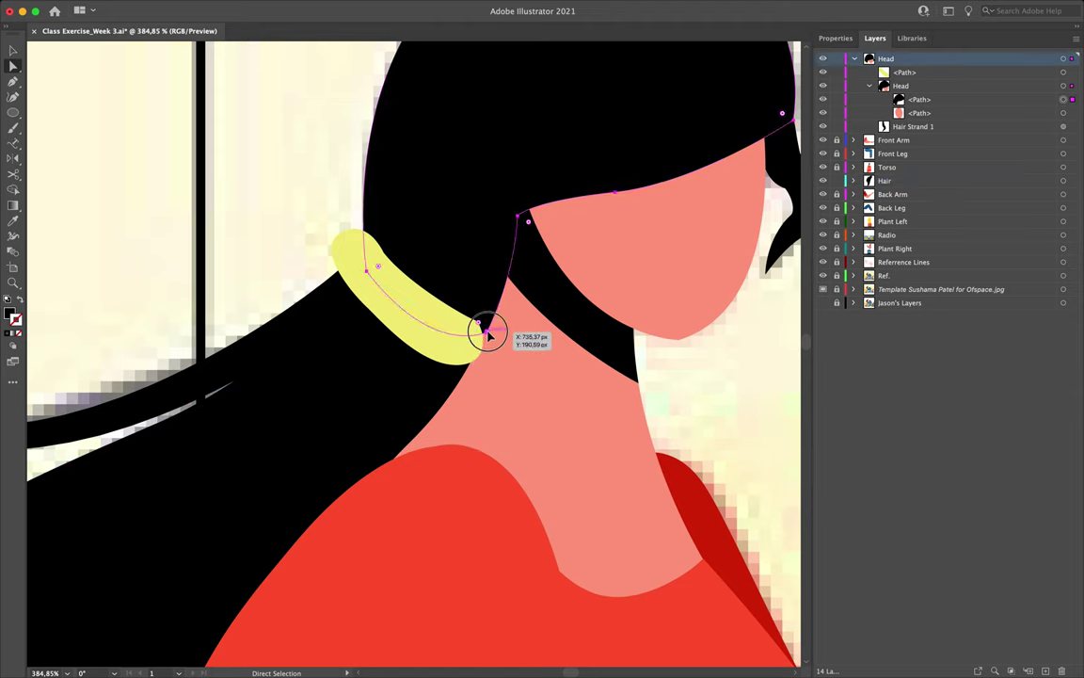
left_click_drag(485, 331, 482, 343)
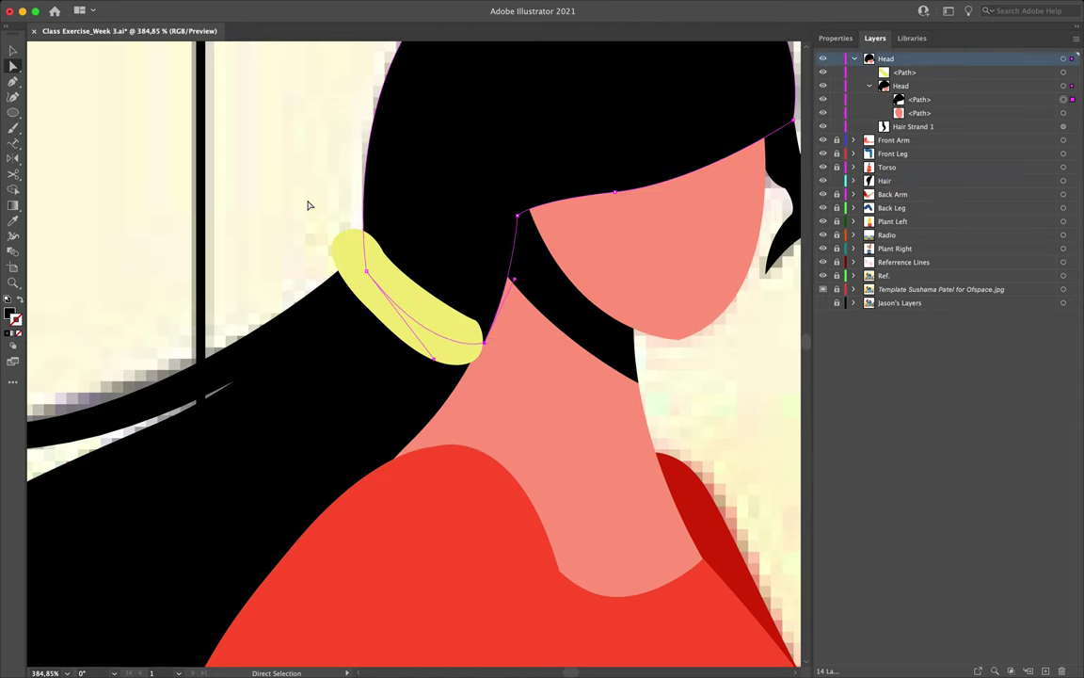
left_click(308, 206)
scroll(320, 217, "down", 5)
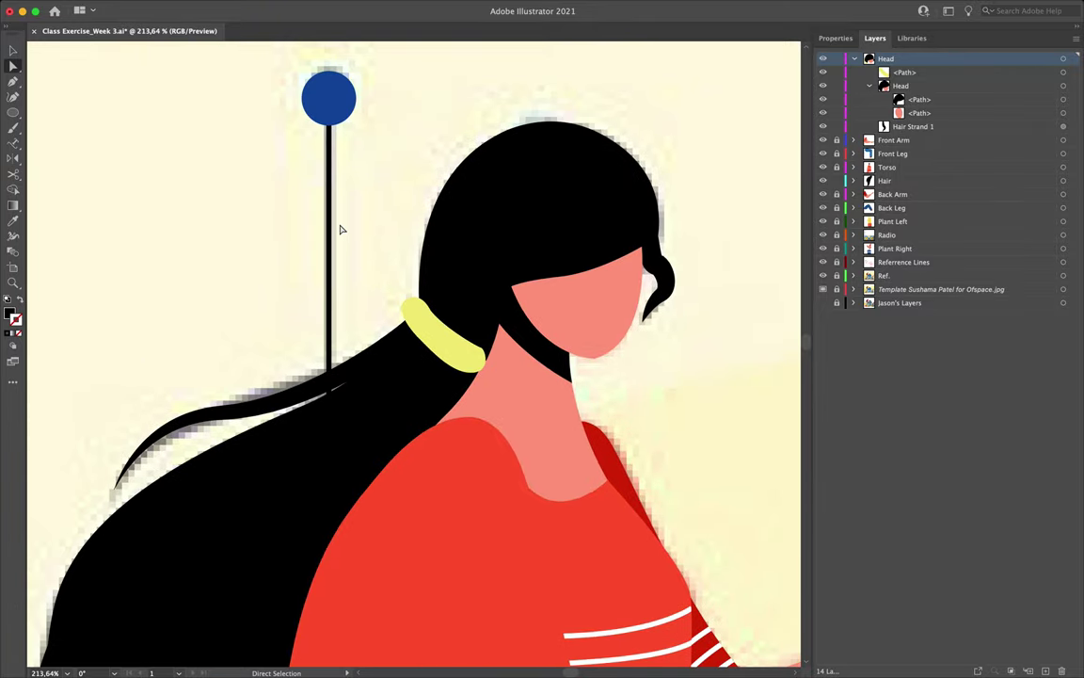
key("v")
scroll(375, 166, "down", 3)
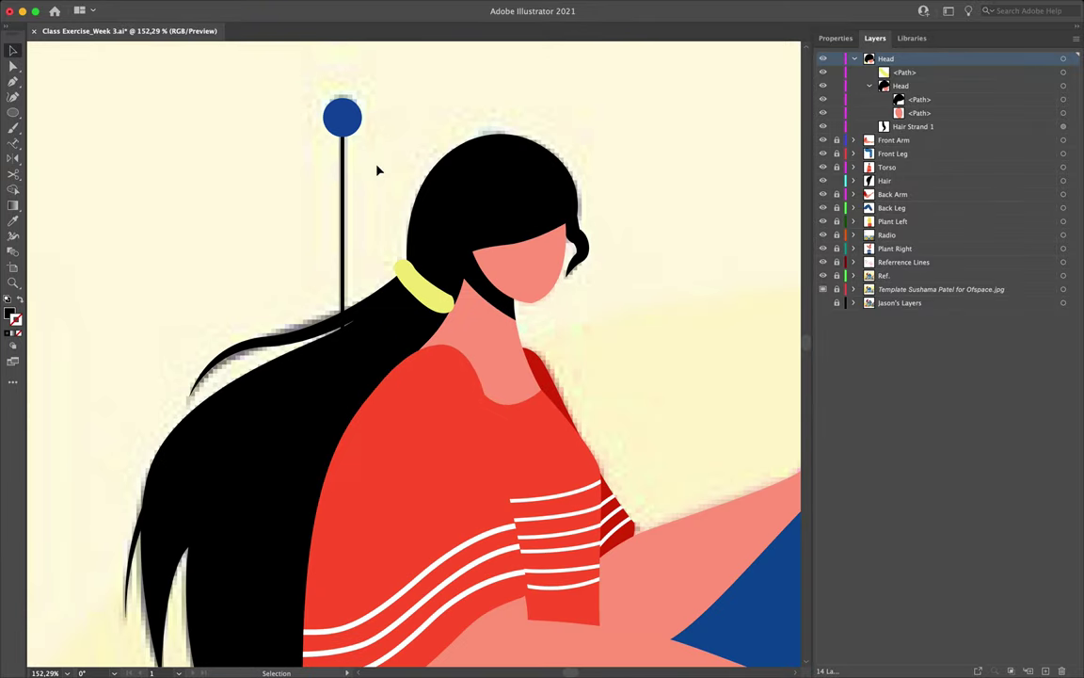
Step: Collapse the Head layer, then hide and lock all artwork layers from Head down to Referrence Lines
left_click(855, 58)
left_click(822, 58)
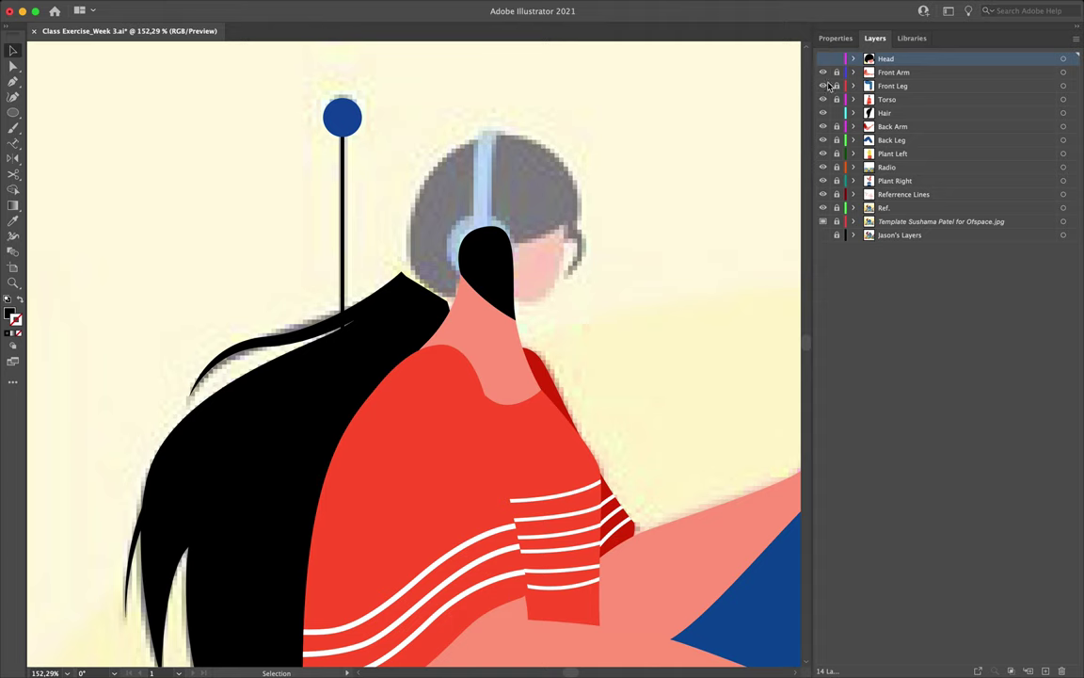
left_click(822, 99)
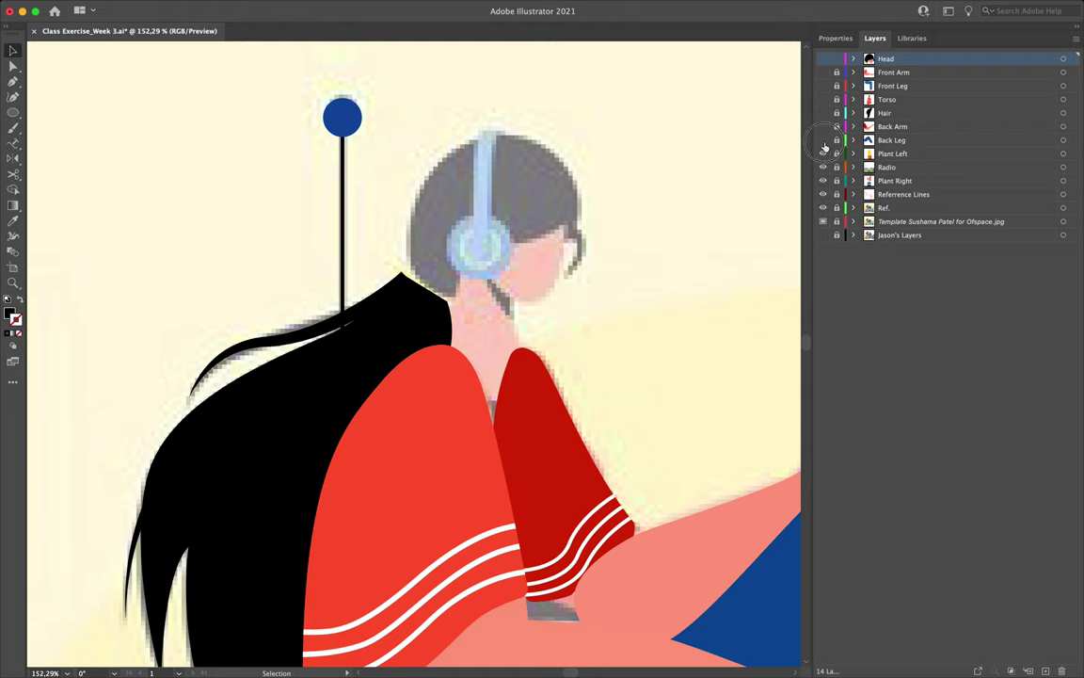
left_click(823, 222, "alt")
left_click(823, 222)
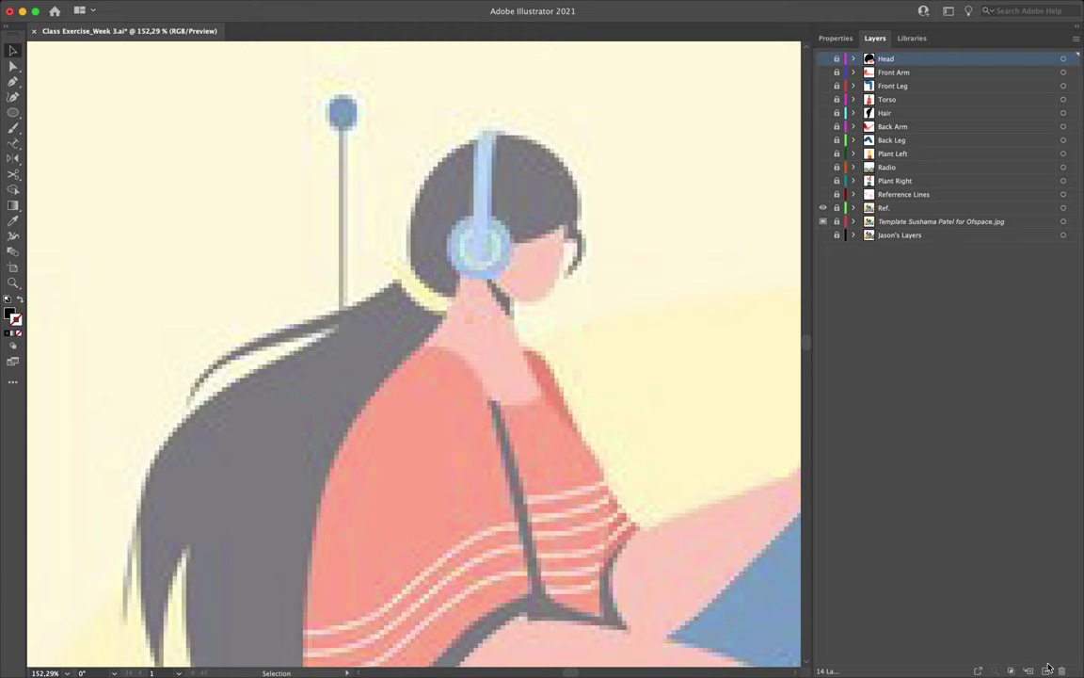
Step: Create a new layer above Head and name it "Headset"
key("super+l")
double_click(896, 62)
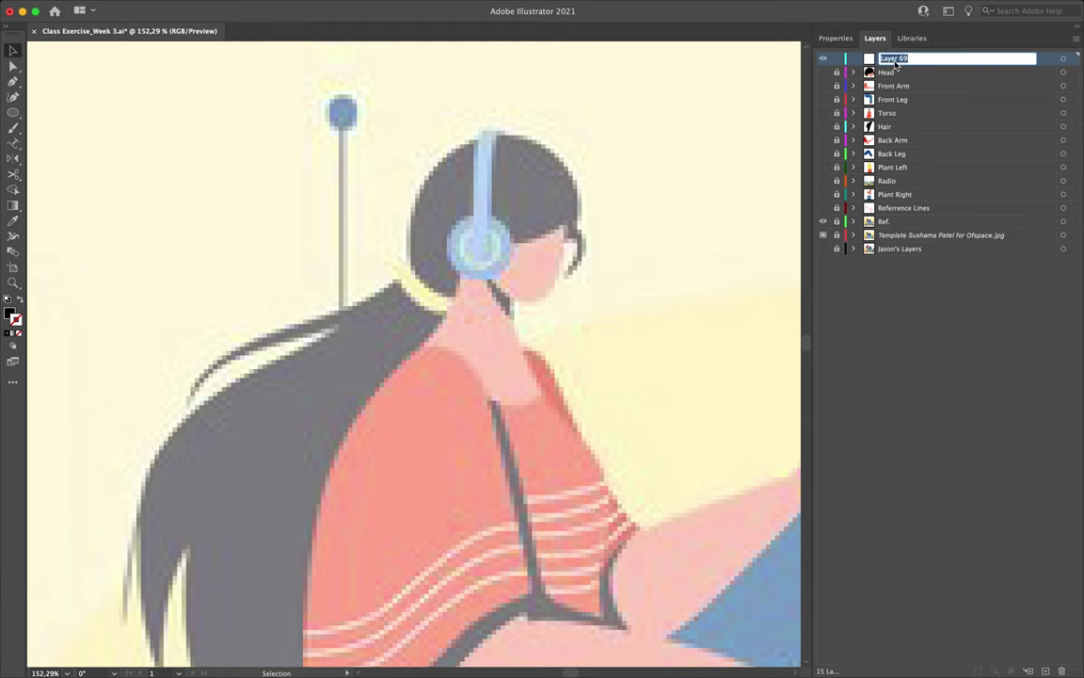
type("Headse")
type("t")
key("Return")
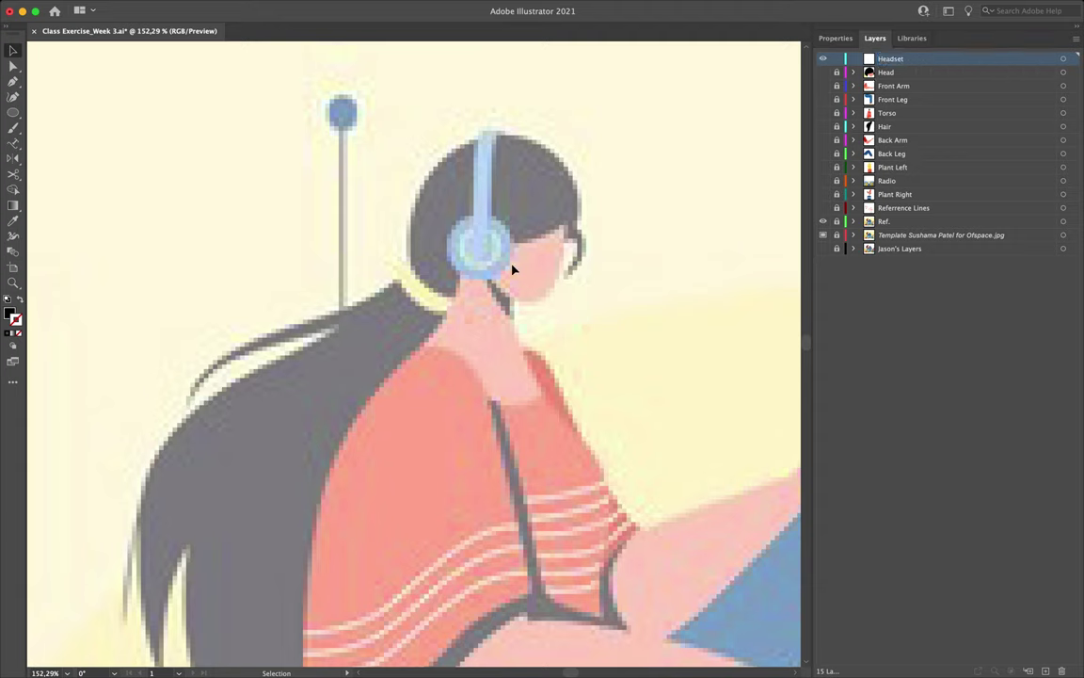
Step: Sample the headphone ear cup's light cyan from the full-colour reference as the fill colour, 9EE1EB
scroll(505, 211, "up", 5)
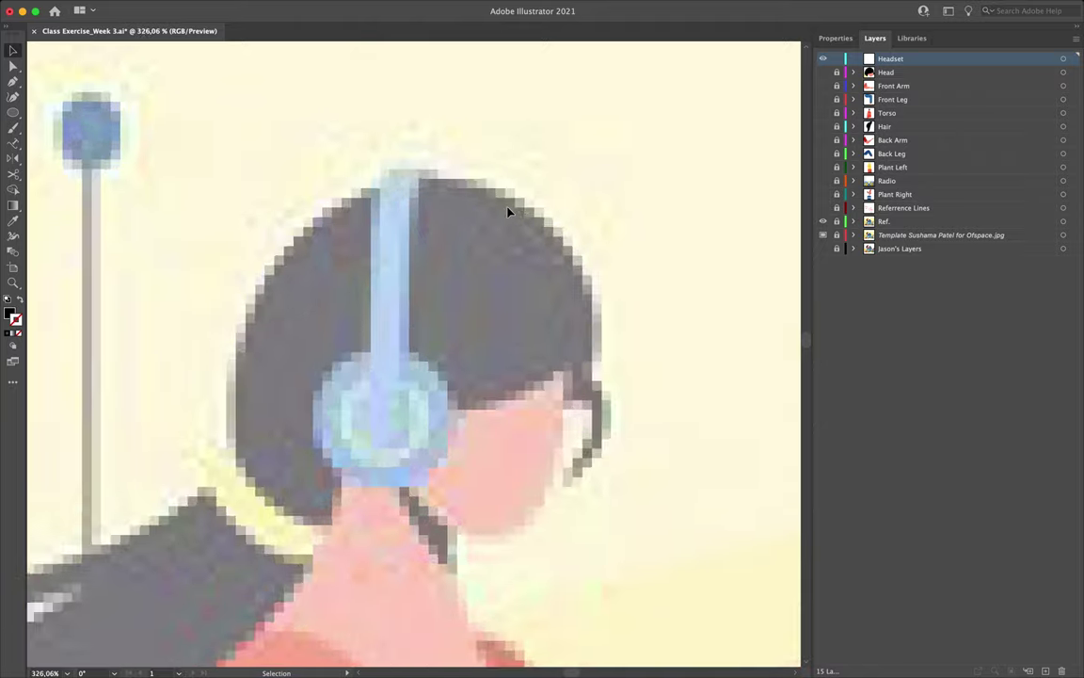
scroll(506, 211, "down", 10)
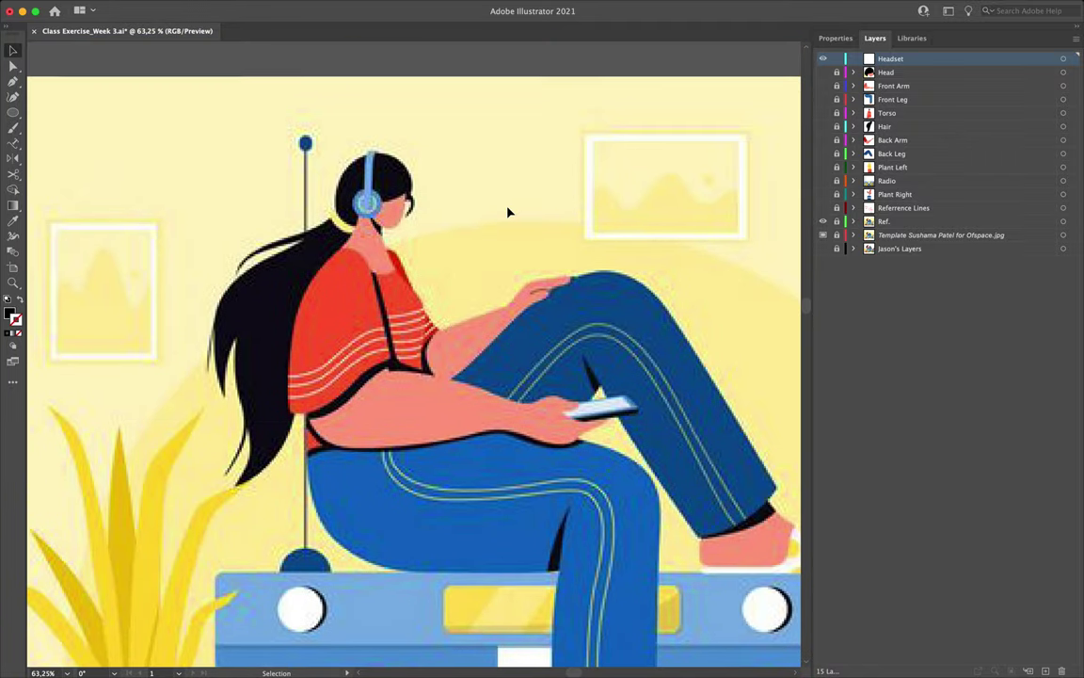
scroll(507, 211, "up", 6)
key("i")
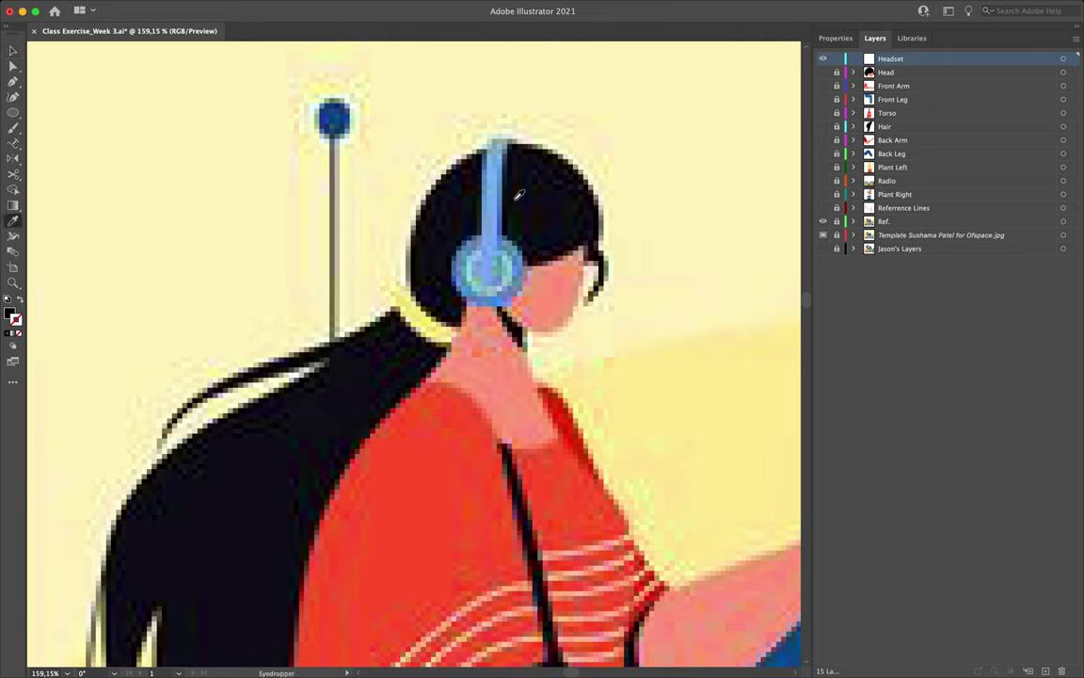
left_click(473, 274)
left_click(7, 319)
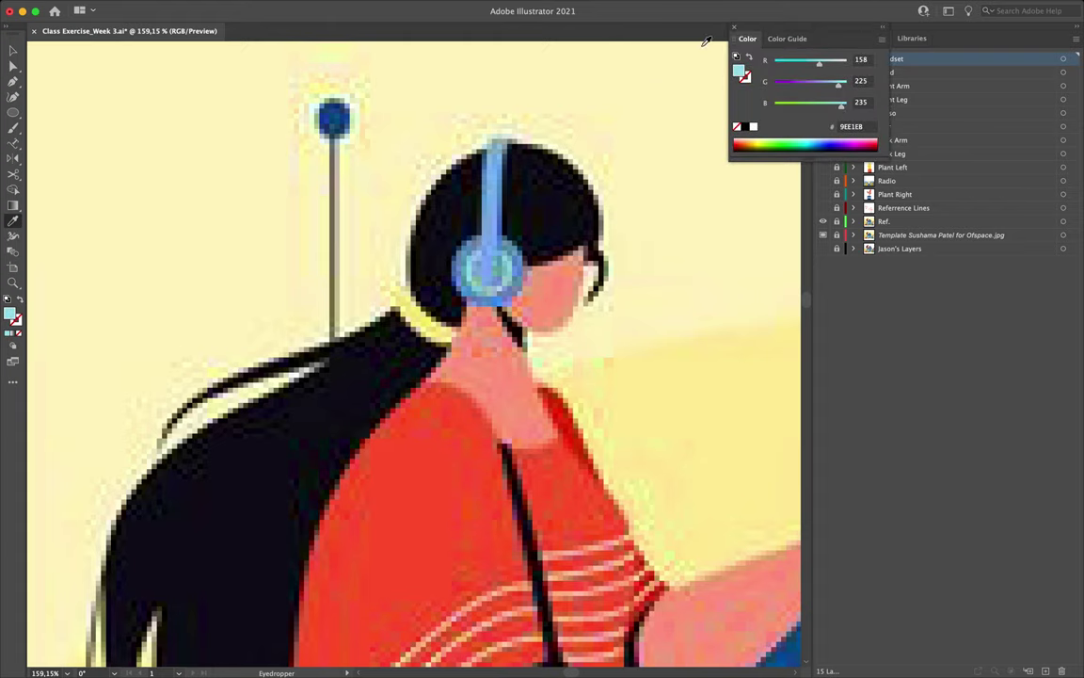
Step: Draw a light cyan circle over the headphone ear cup on the faded reference with the Ellipse tool
scroll(414, 435, "down", 10)
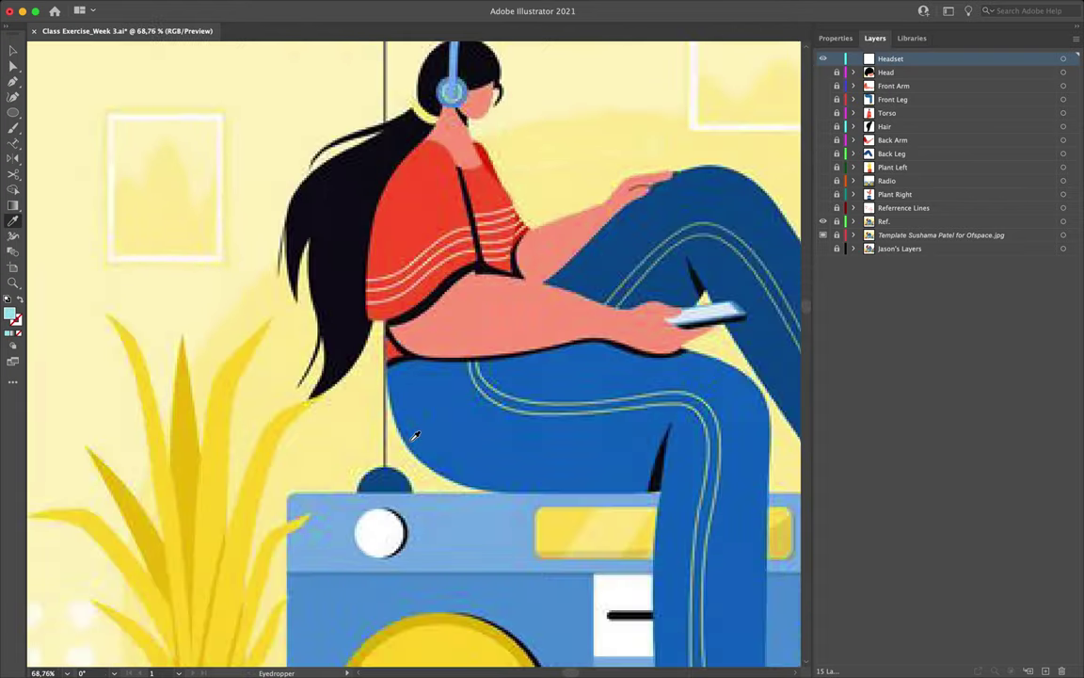
scroll(414, 435, "up", 8)
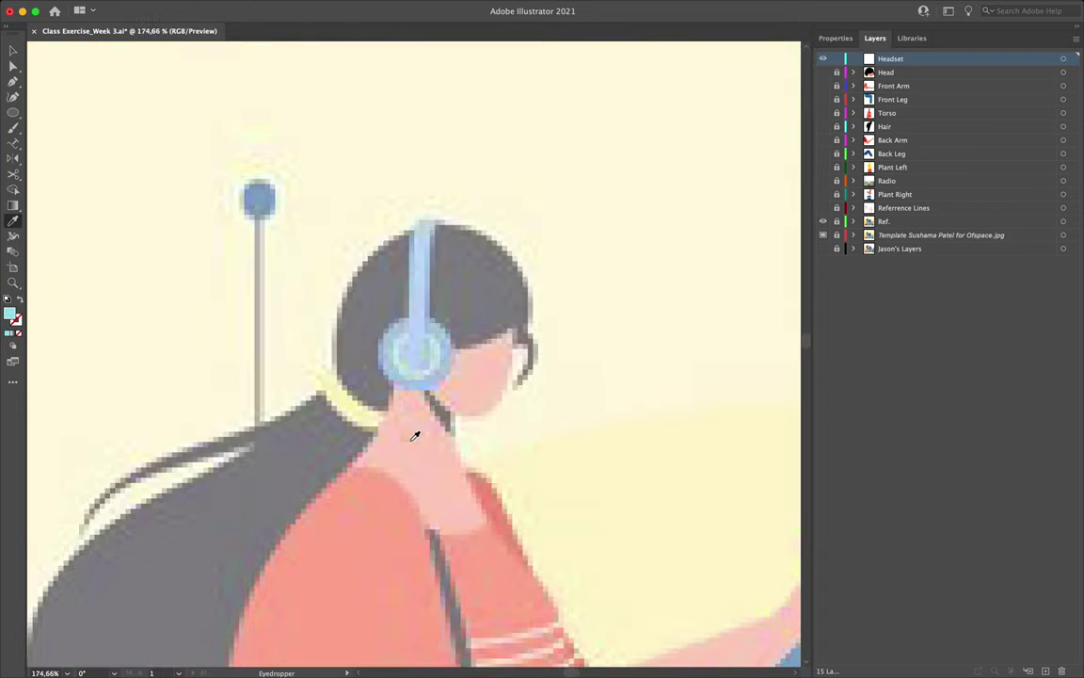
left_click(13, 112)
scroll(384, 336, "up", 1)
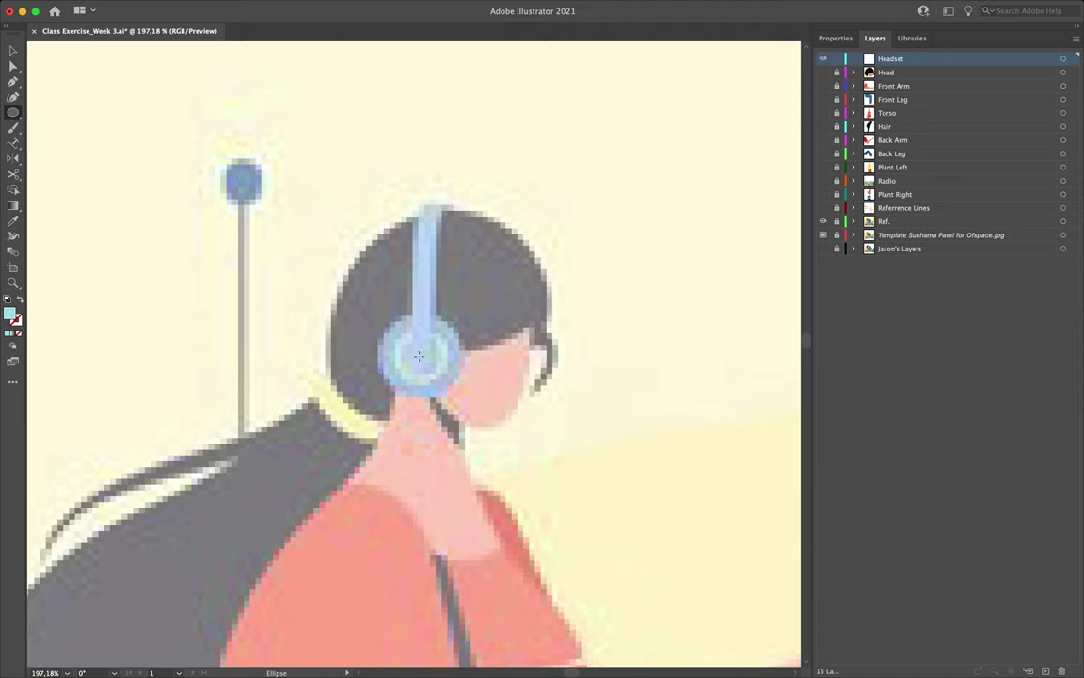
mouse_move(419, 353)
left_mouse_down()
mouse_move(453, 377)
mouse_move(411, 350)
left_mouse_up()
scroll(440, 358, "up", 5)
key("v")
scroll(330, 322, "down", 10)
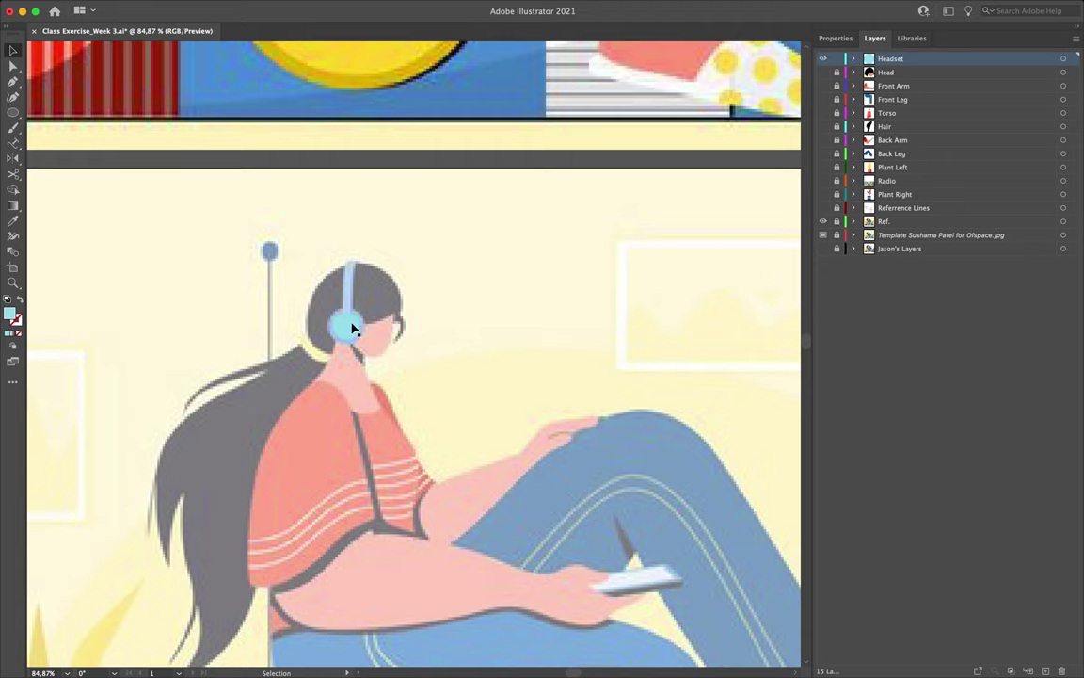
Step: Sample the headphone band's blue from the full-colour reference and confirm 87B6FB as the fill in the Color Picker
scroll(353, 328, "up", 2)
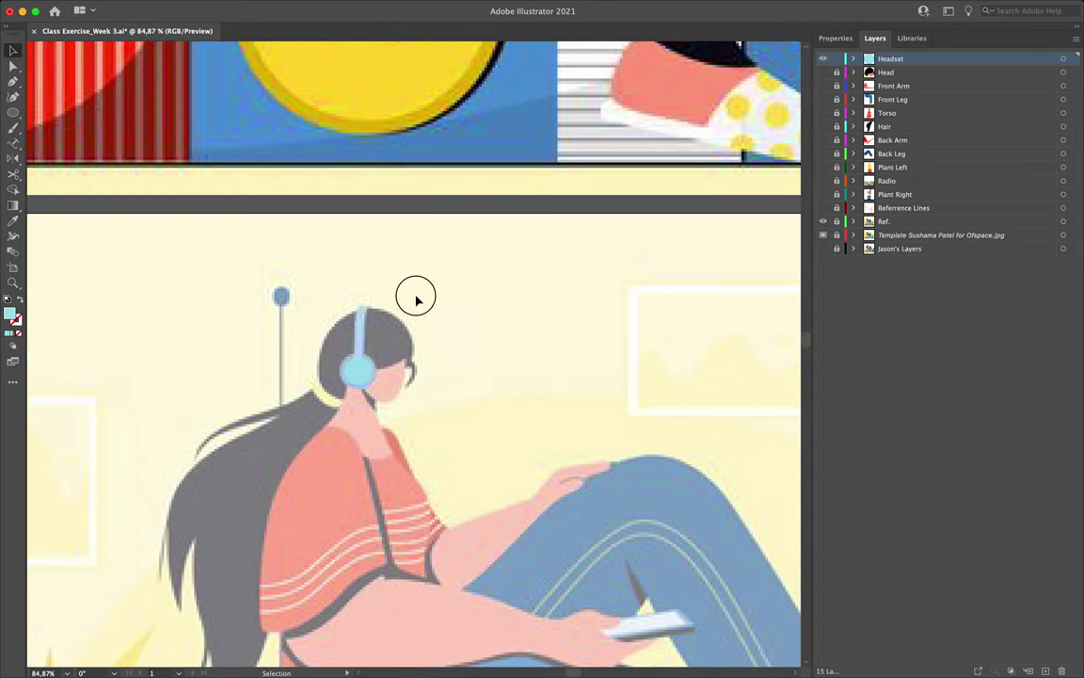
scroll(342, 250, "up", 5)
scroll(342, 249, "down", 8)
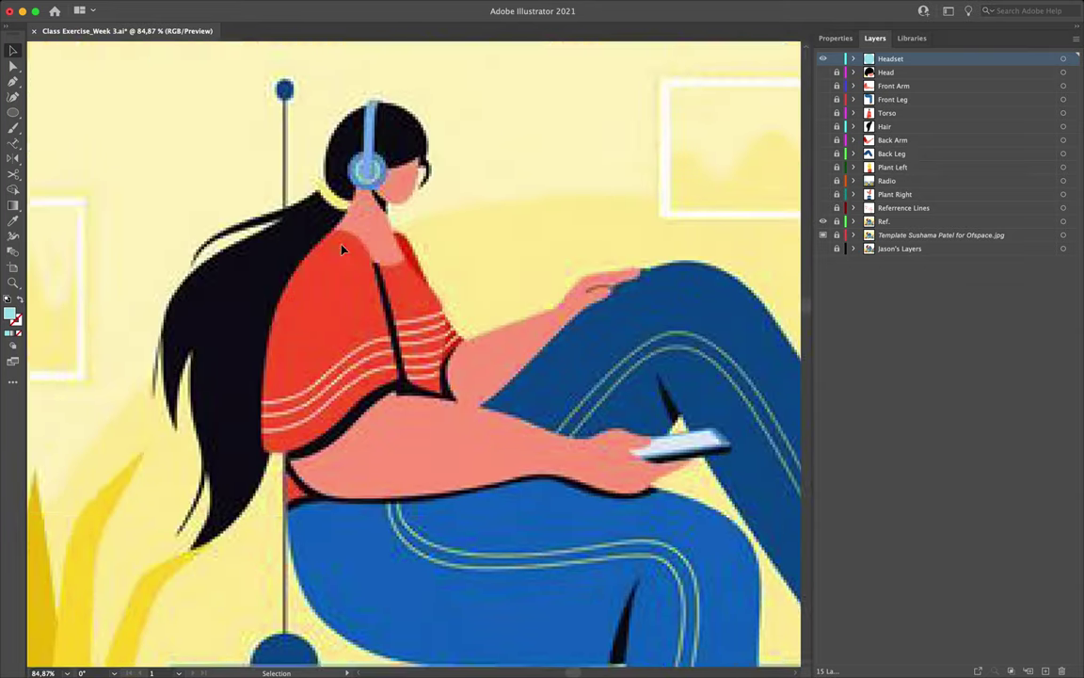
scroll(343, 250, "up", 3)
key("i")
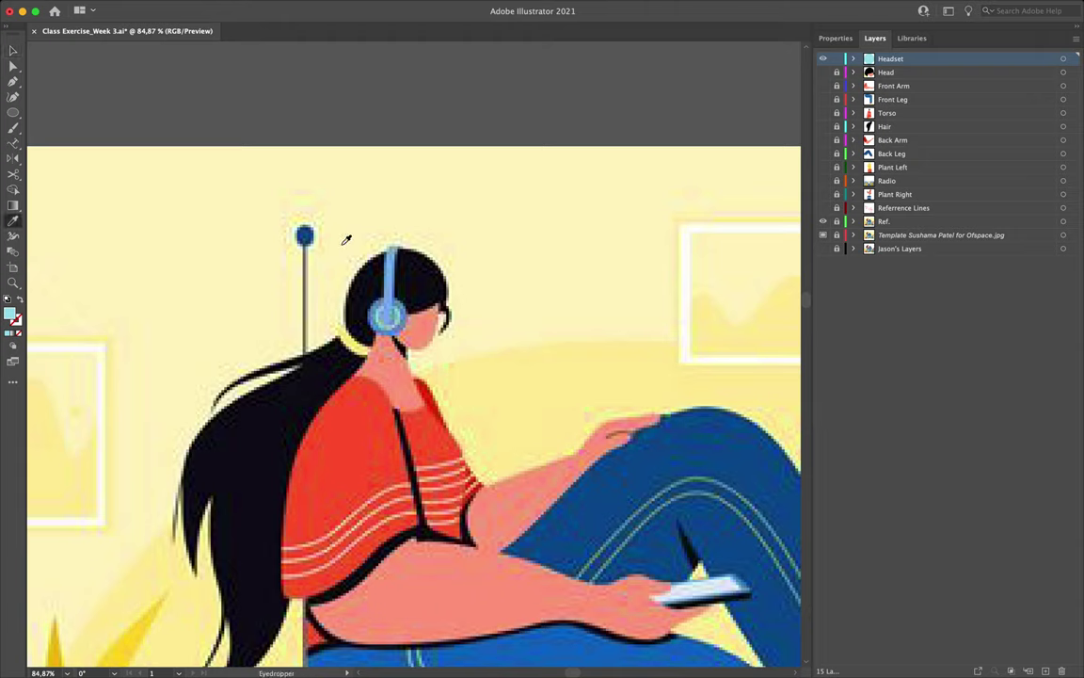
scroll(397, 284, "up", 3)
left_click(398, 274)
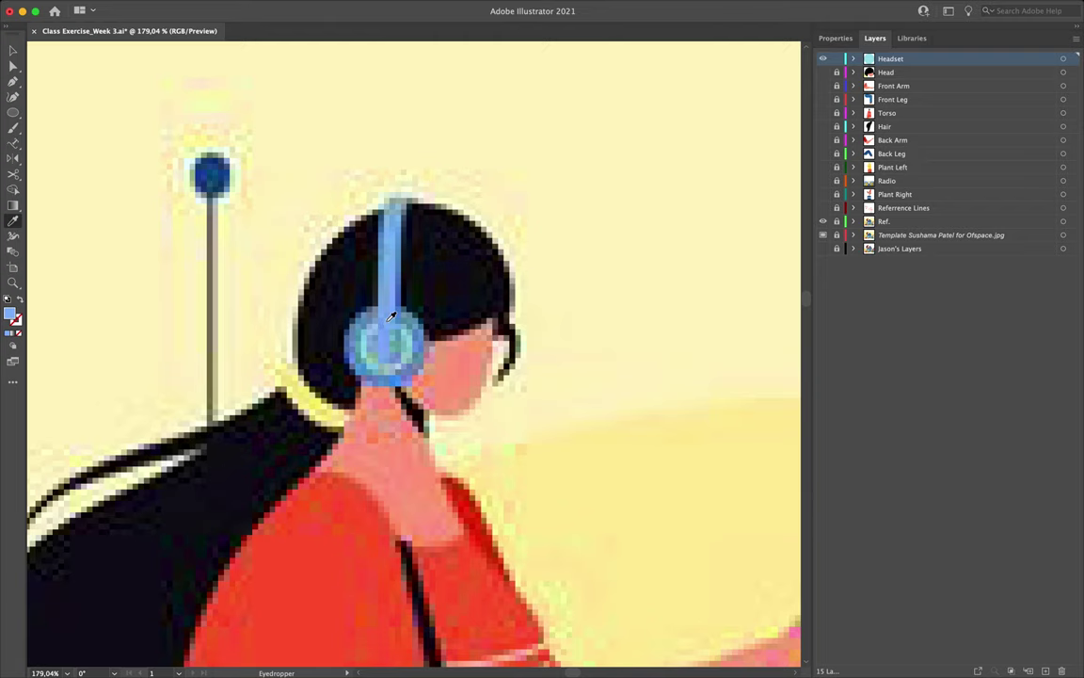
scroll(387, 322, "down", 3)
scroll(392, 318, "down", 15)
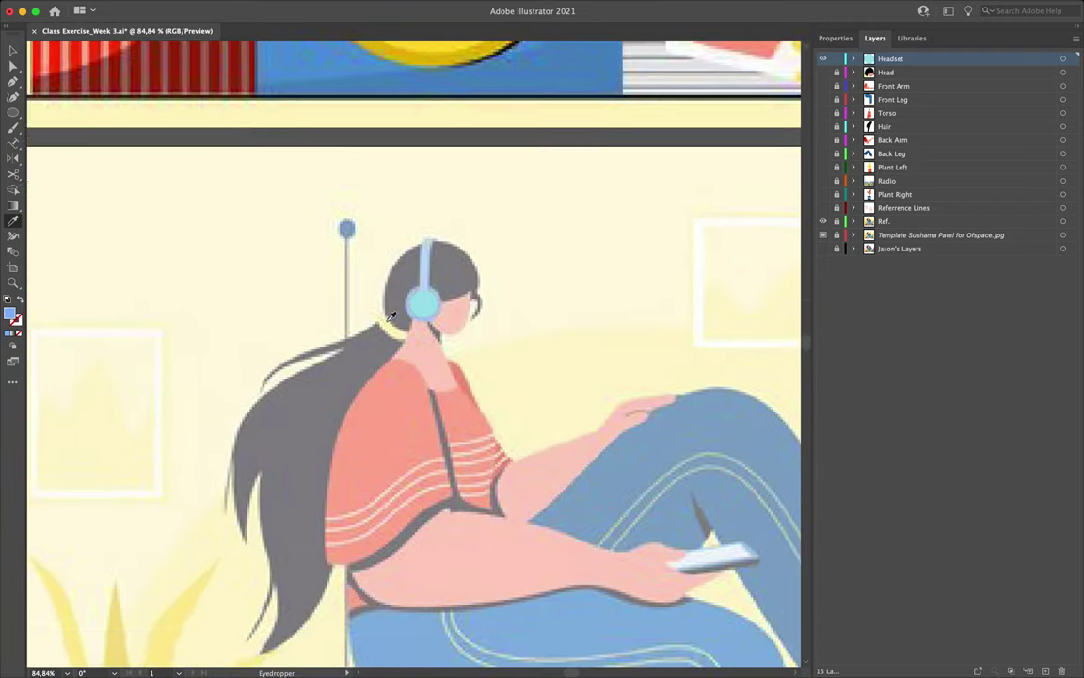
scroll(392, 317, "up", 1)
double_click(9, 315)
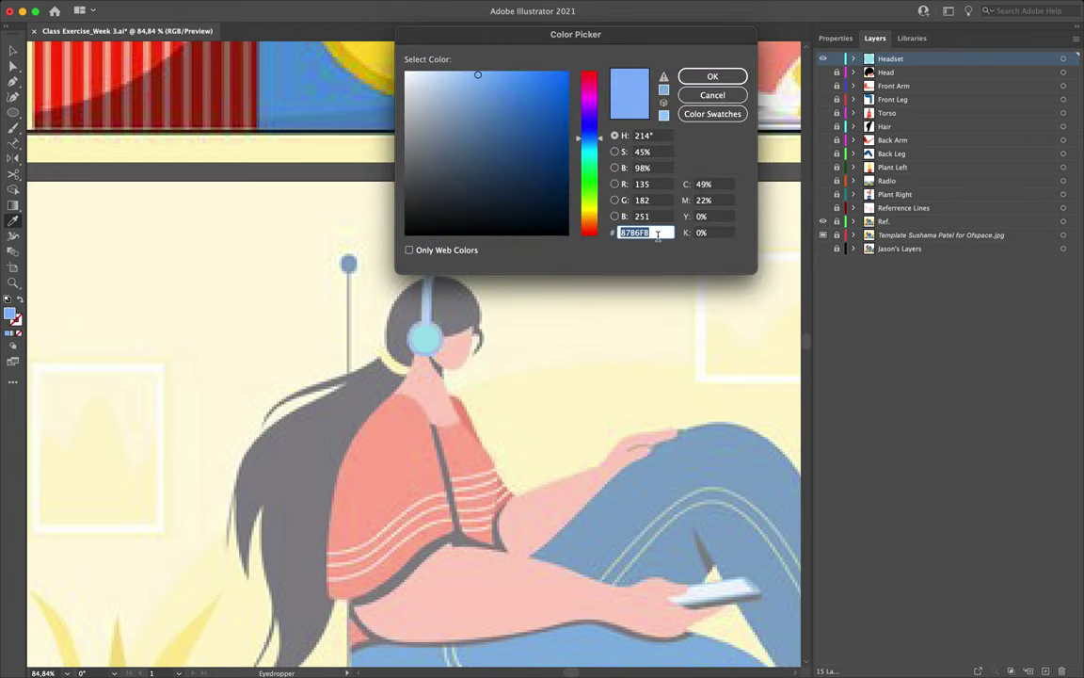
left_click(713, 76)
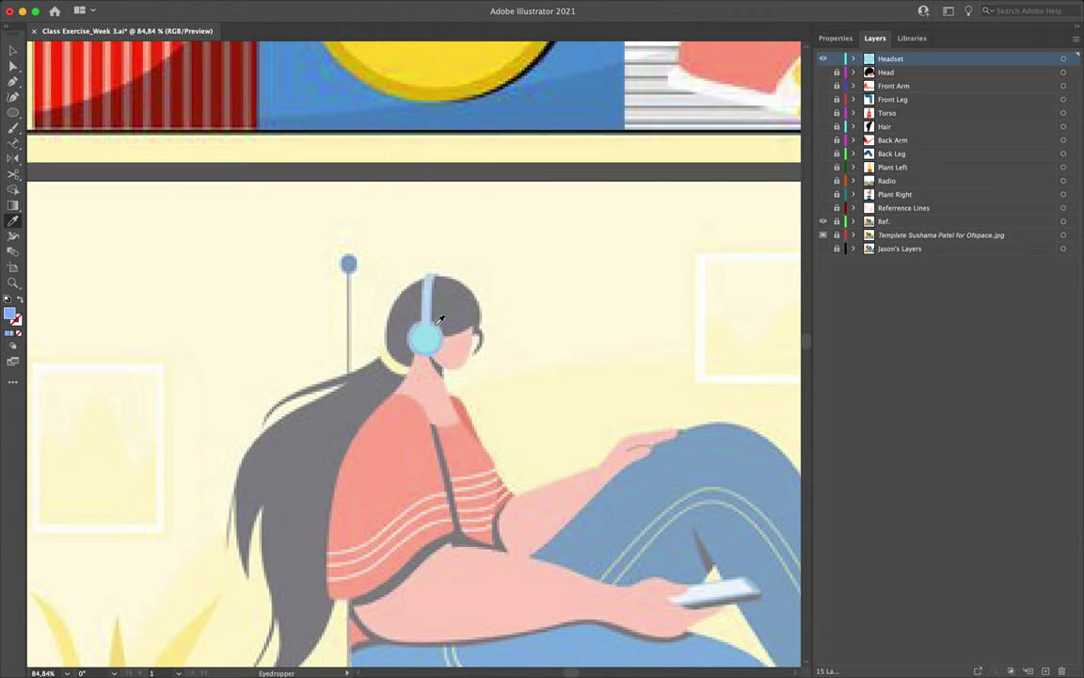
Step: Select the light cyan ear cup circle and set its stroke colour to 87B6FB
left_click(13, 50)
left_click(422, 341)
scroll(423, 341, "up", 5)
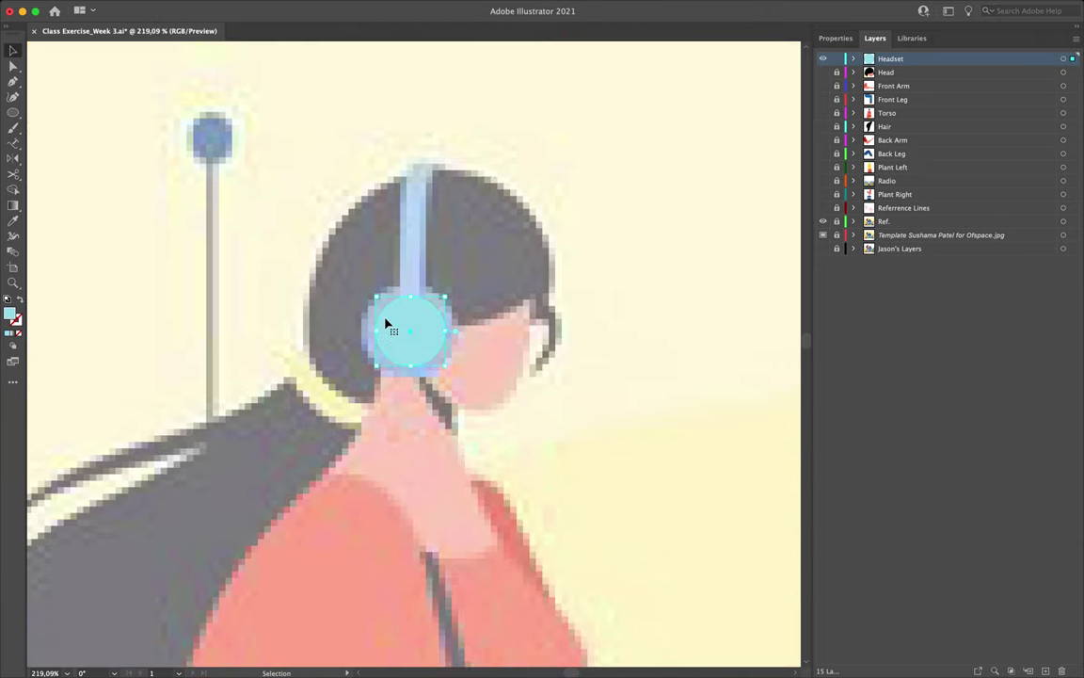
double_click(16, 321)
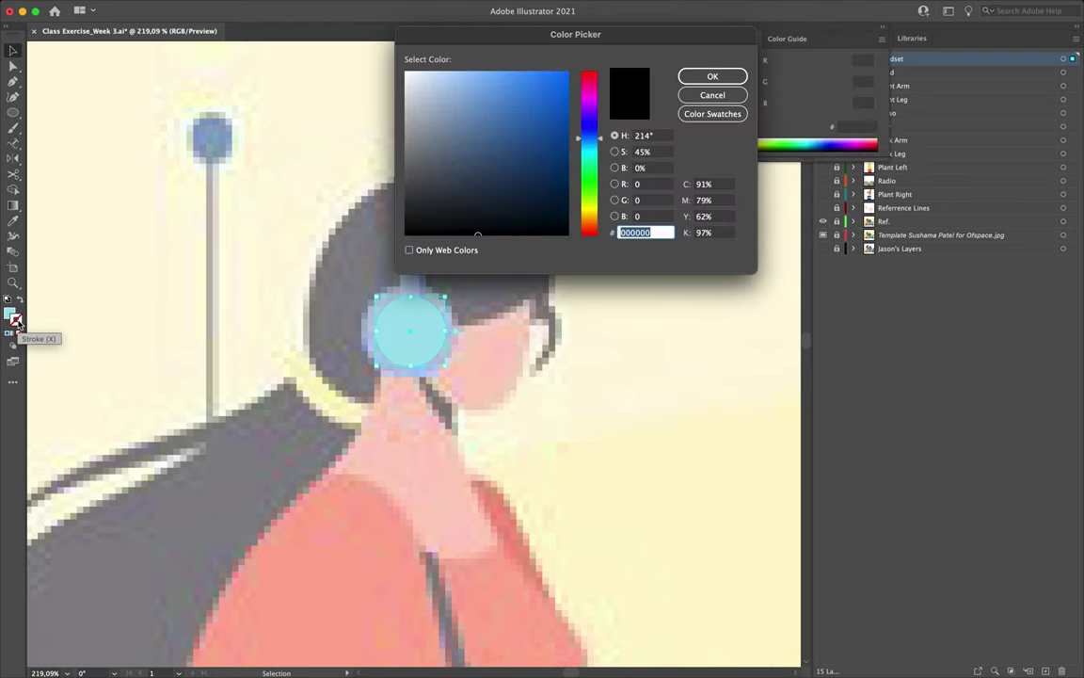
type("87B6FB")
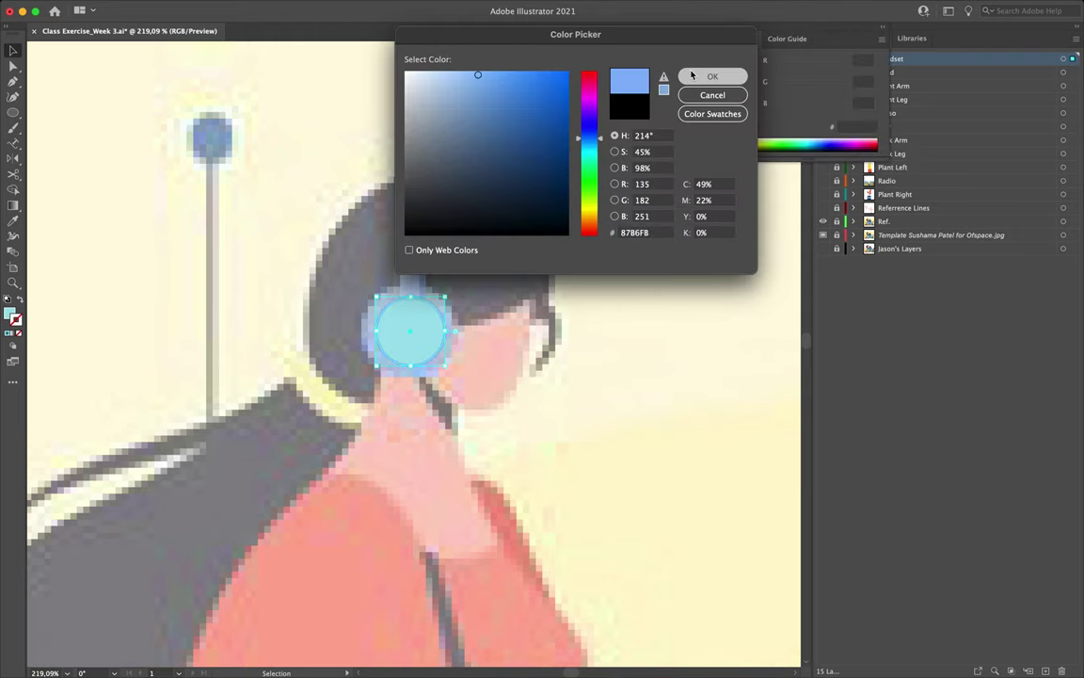
left_click(712, 77)
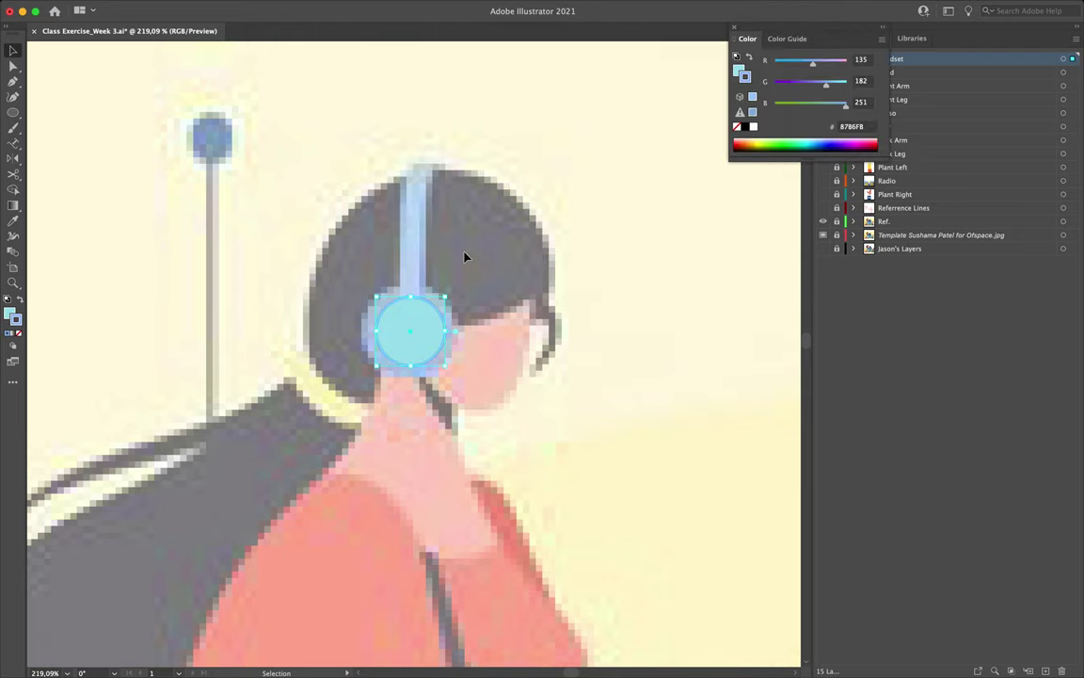
left_click(734, 27)
Step: Align the ear cup circle's stroke to the outside and set its weight to 5 pt
scroll(377, 358, "up", 3)
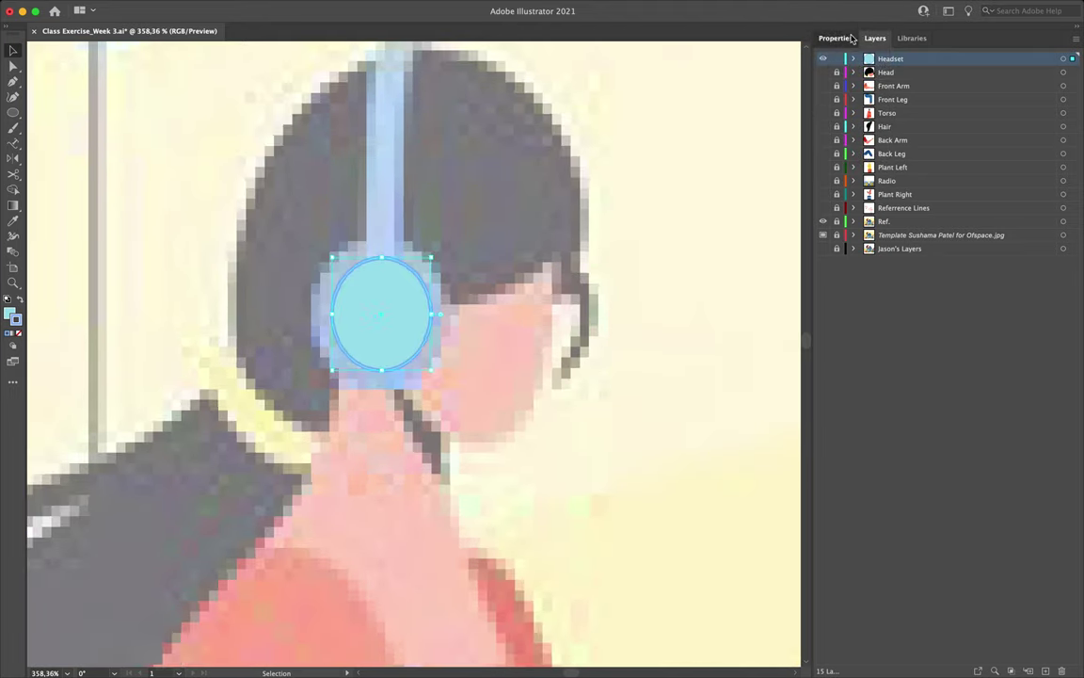
left_click(835, 37)
left_click(957, 199)
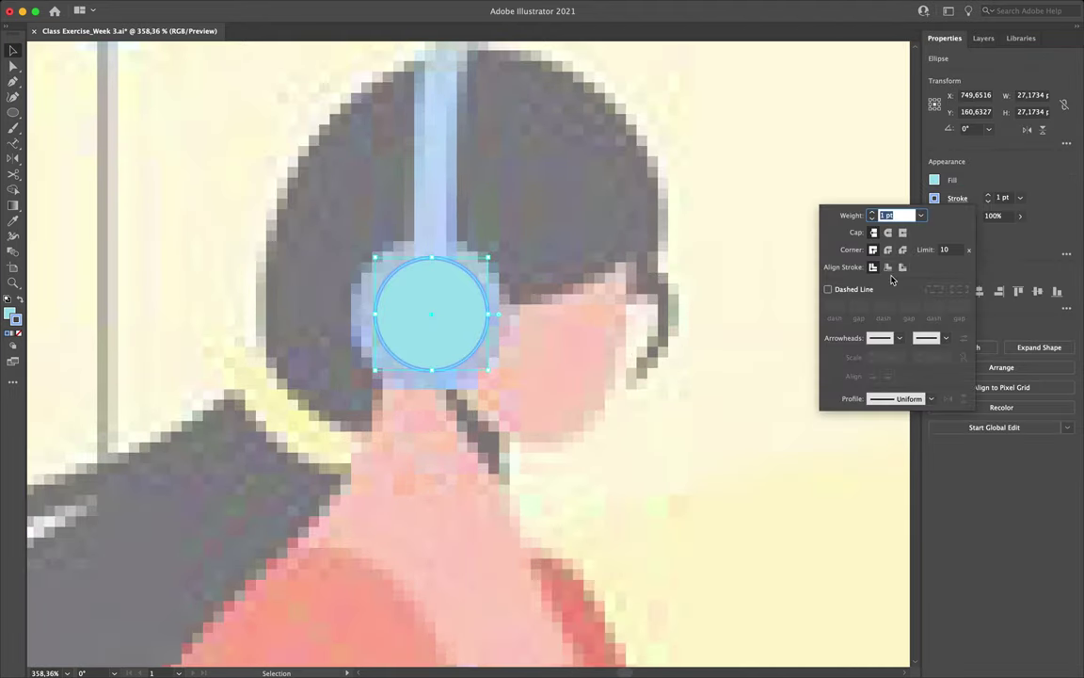
left_click(904, 269)
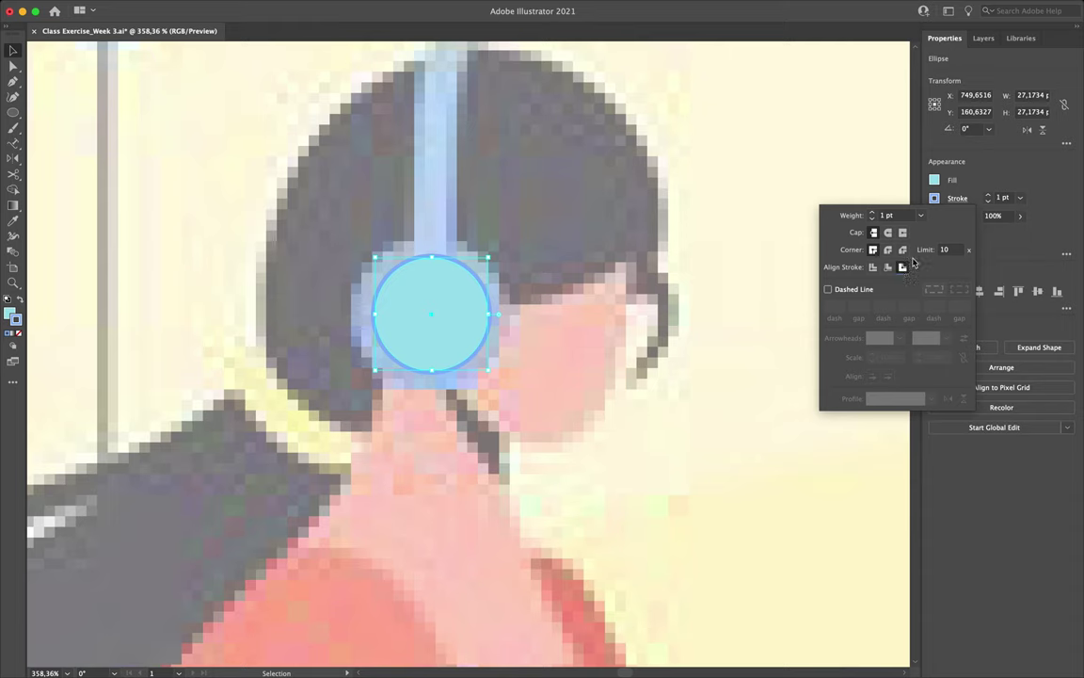
left_click(987, 196)
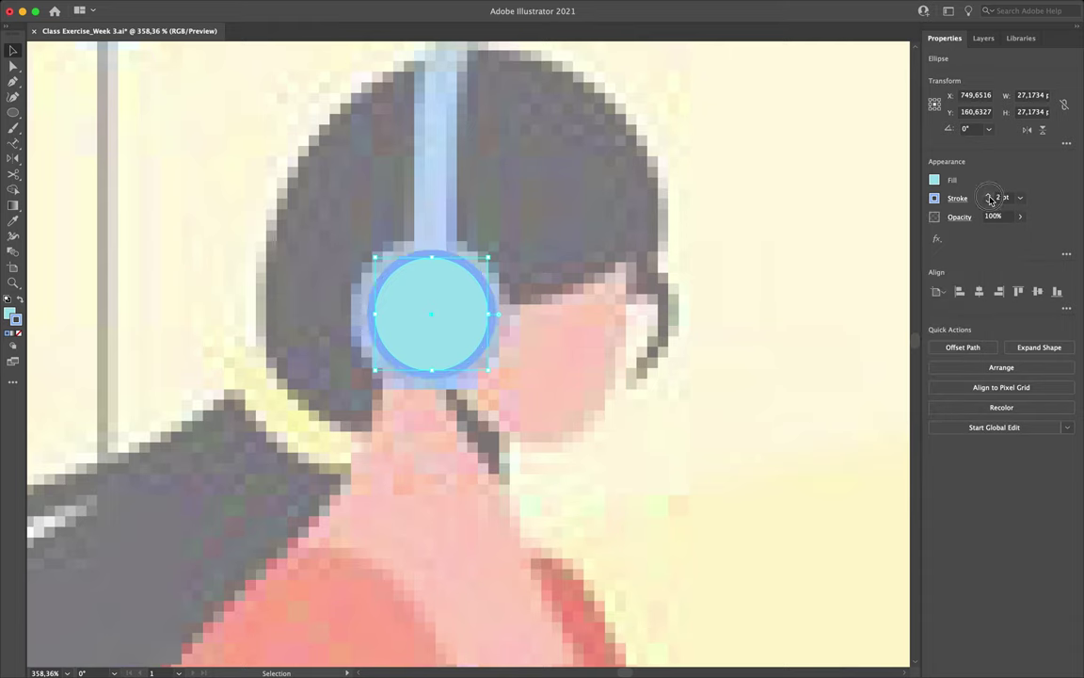
left_click(987, 196)
left_click(987, 196)
left_click(987, 196)
left_click(987, 196)
left_click(988, 201)
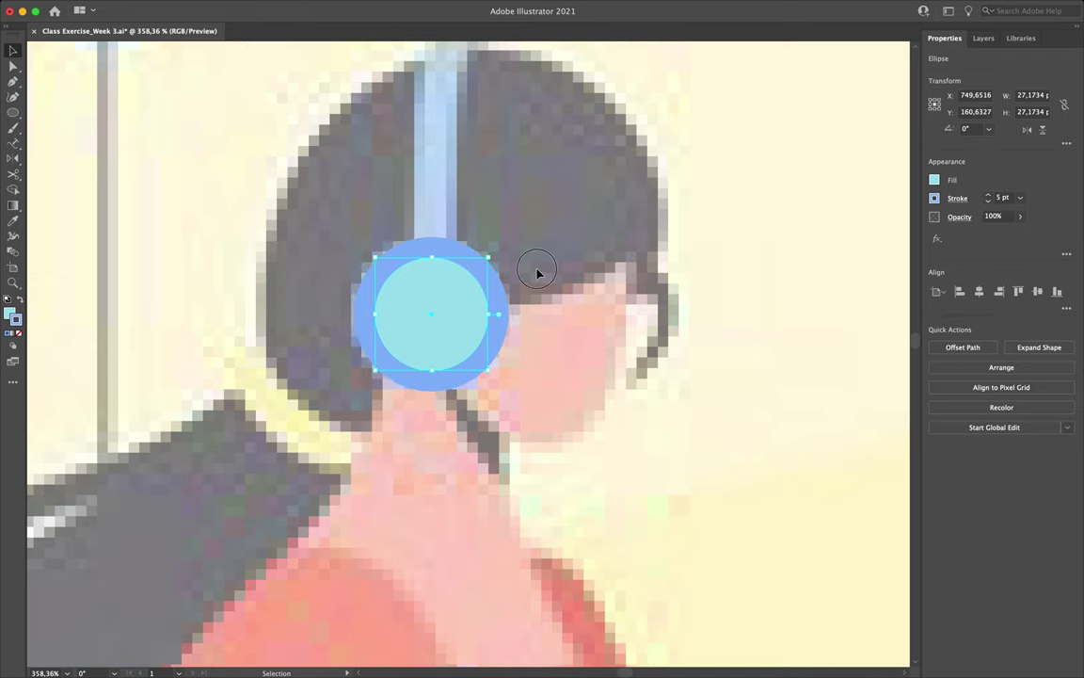
left_click(505, 263)
Step: Move the ear cup horizontally to the side of the head, uncovering the headphones on the faded reference, and deselect it
scroll(505, 264, "down", 3)
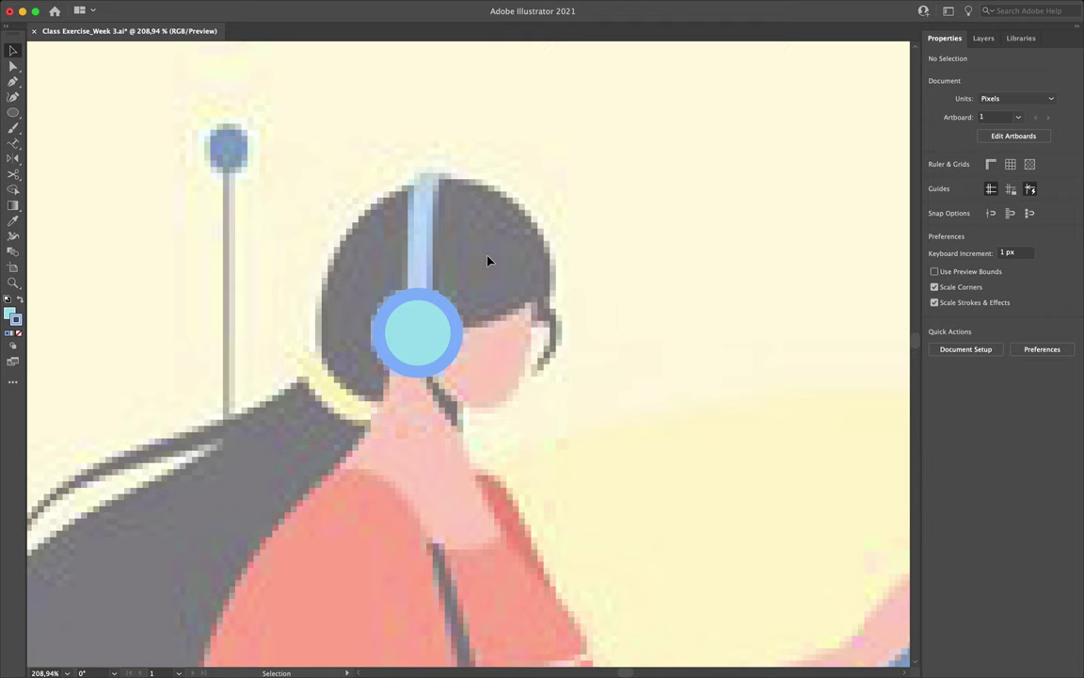
left_click_drag(428, 336, 282, 338)
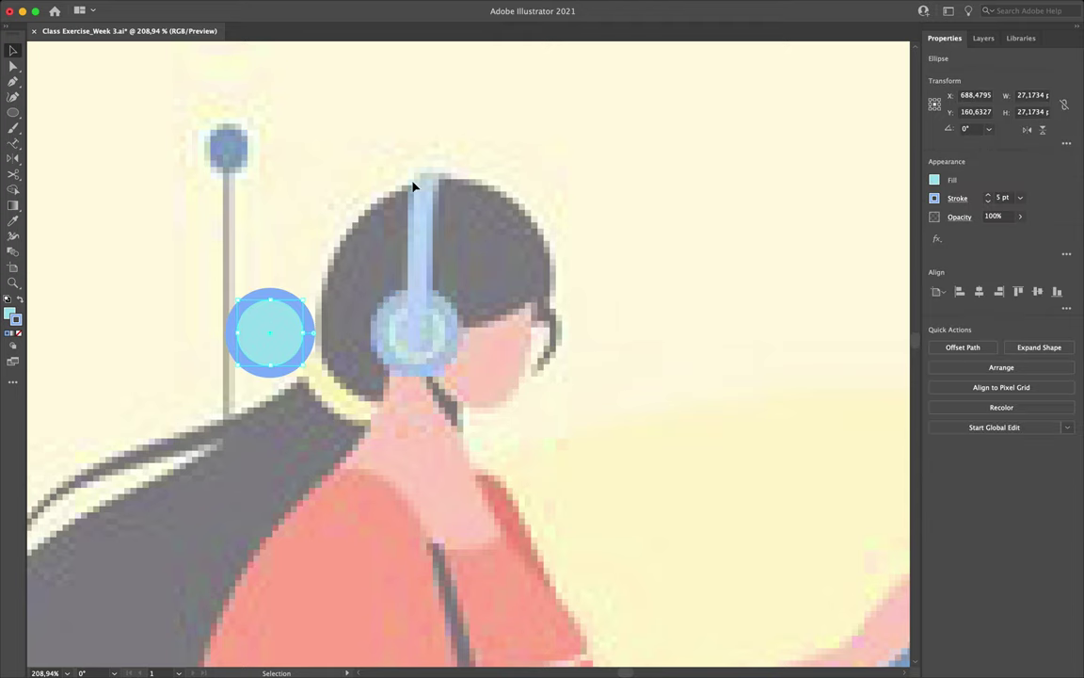
left_click(433, 252)
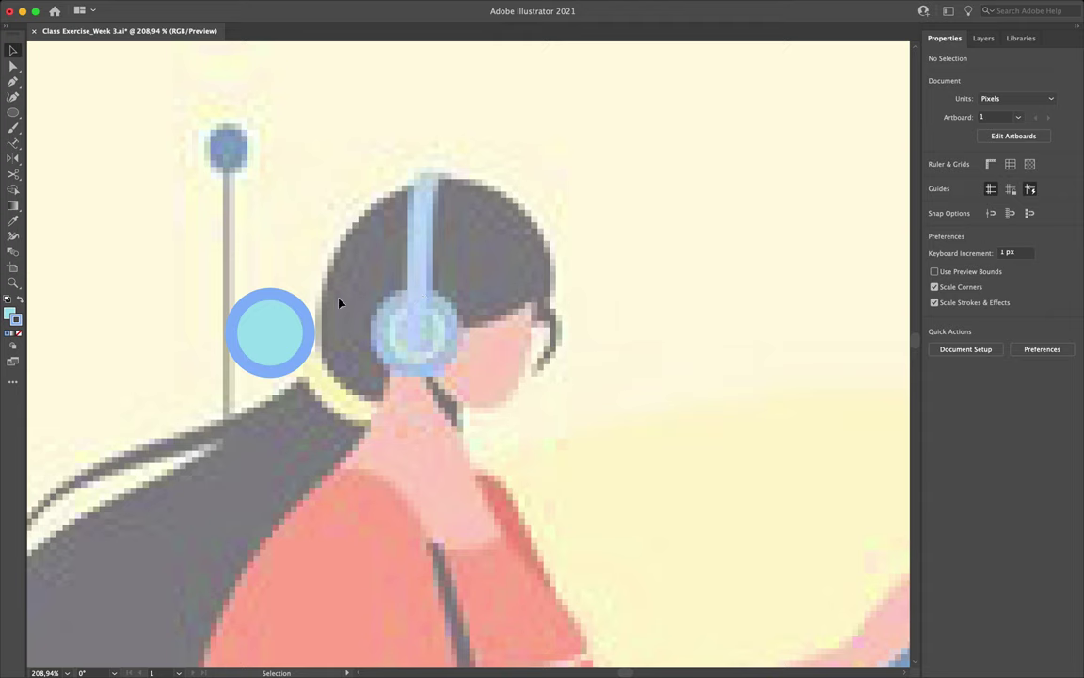
Step: Sample the headphone band's blue from the full-colour reference as the fill colour
scroll(339, 302, "down", 5)
scroll(339, 302, "up", 10)
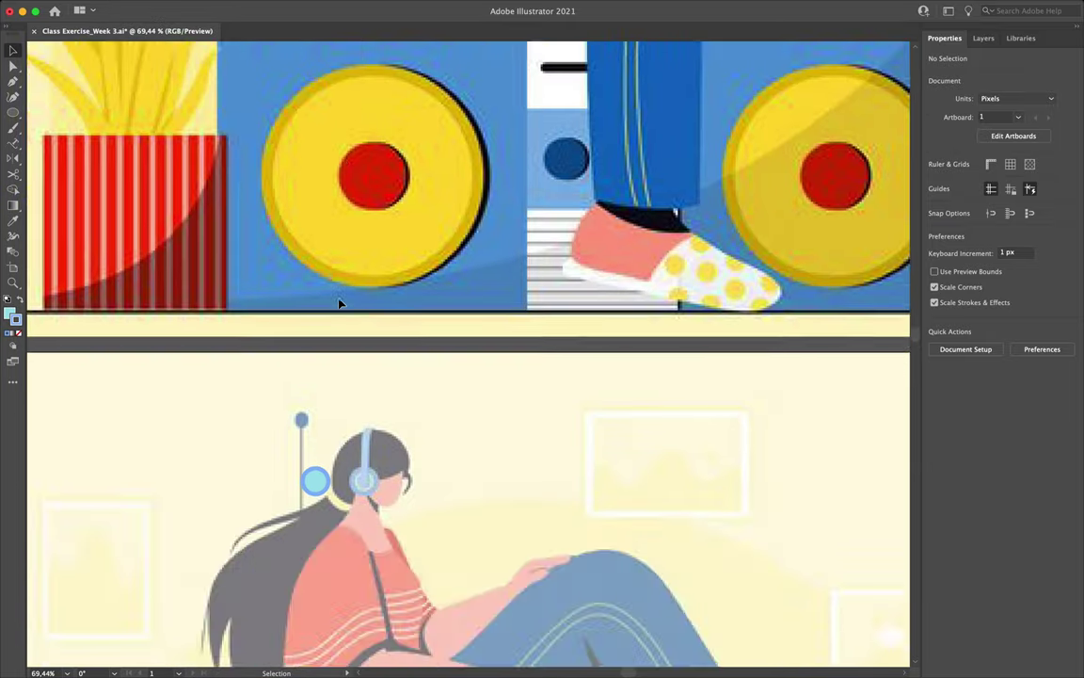
scroll(339, 302, "up", 10)
key("i")
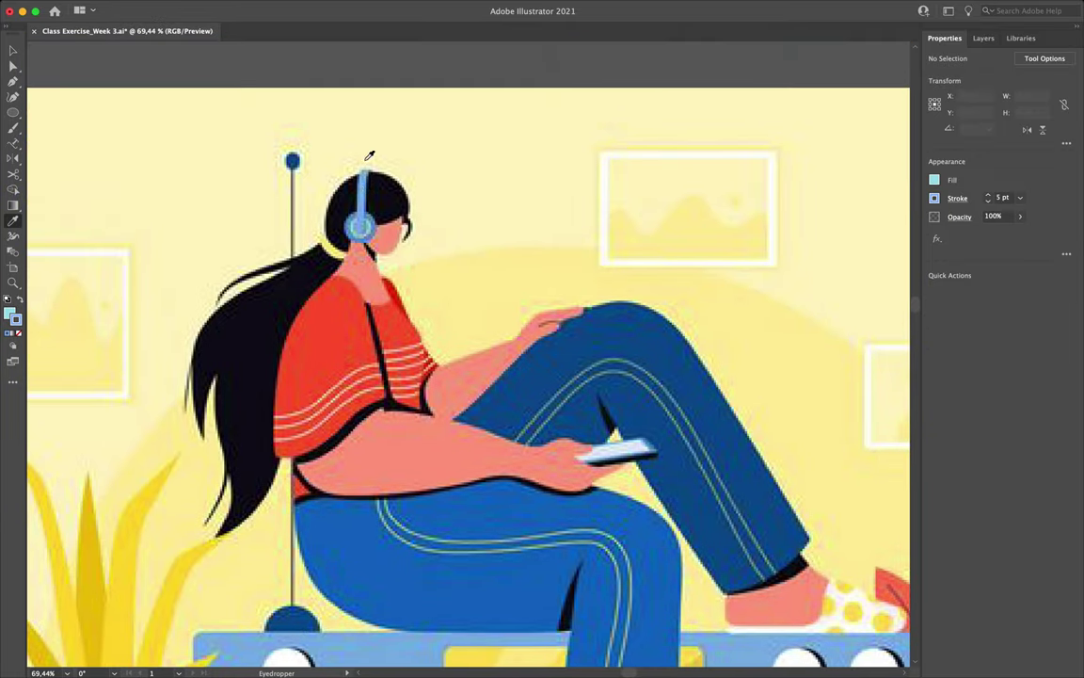
left_click(367, 191)
scroll(390, 252, "down", 15)
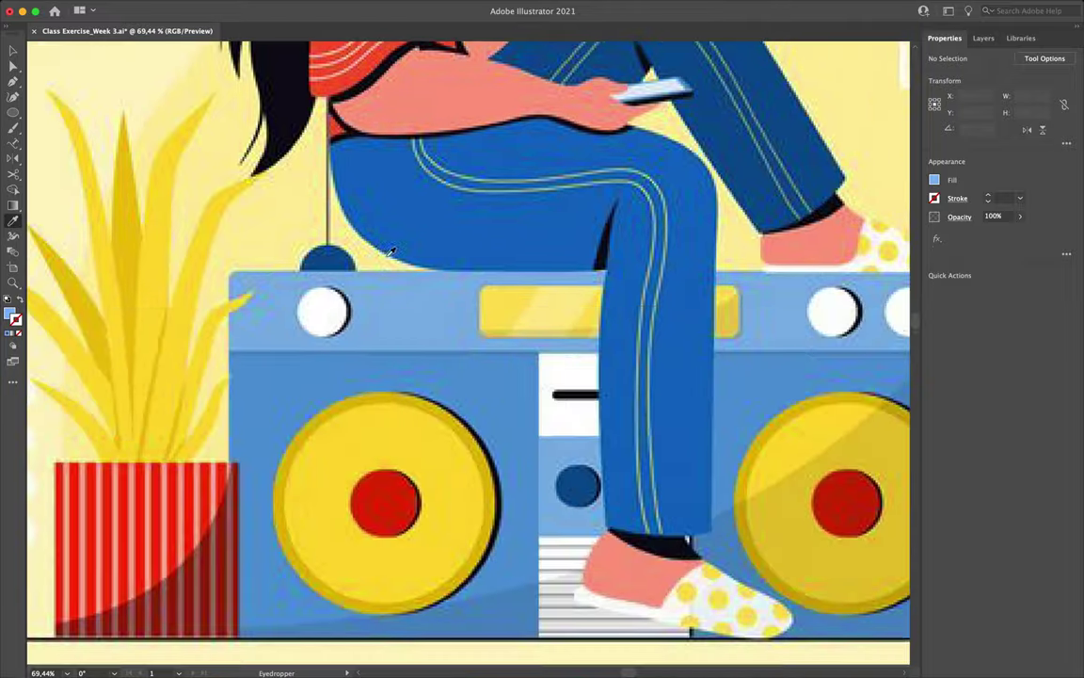
Step: Trace the headphone band on the faded reference as a closed Pen tool shape with a curved top
scroll(390, 252, "up", 10)
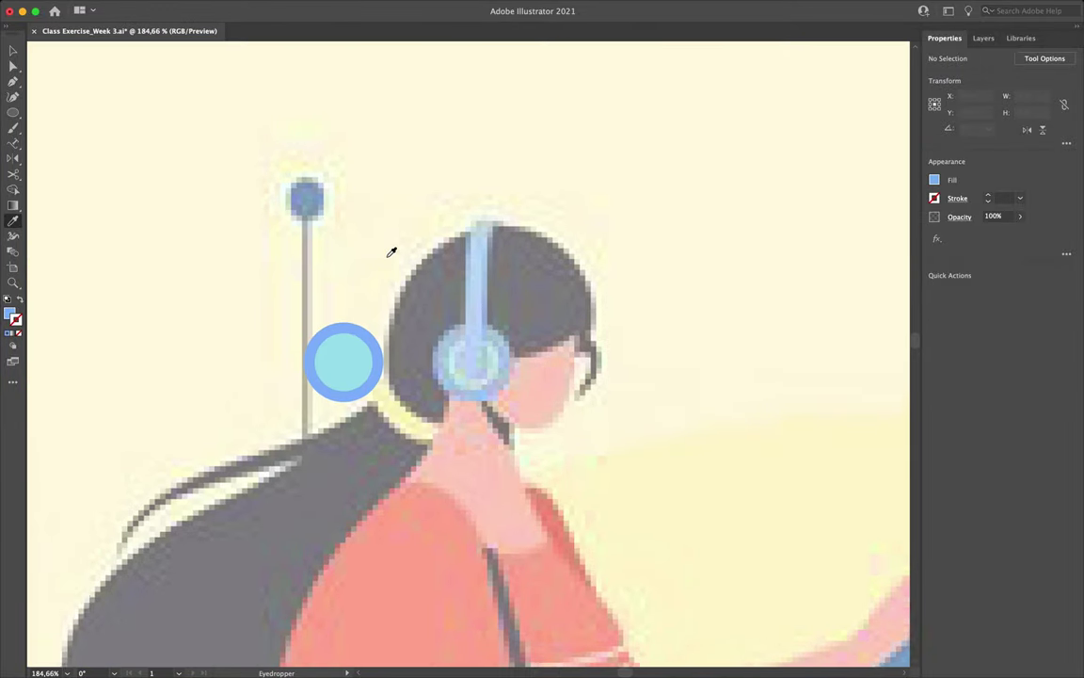
key("p")
scroll(389, 263, "up", 3)
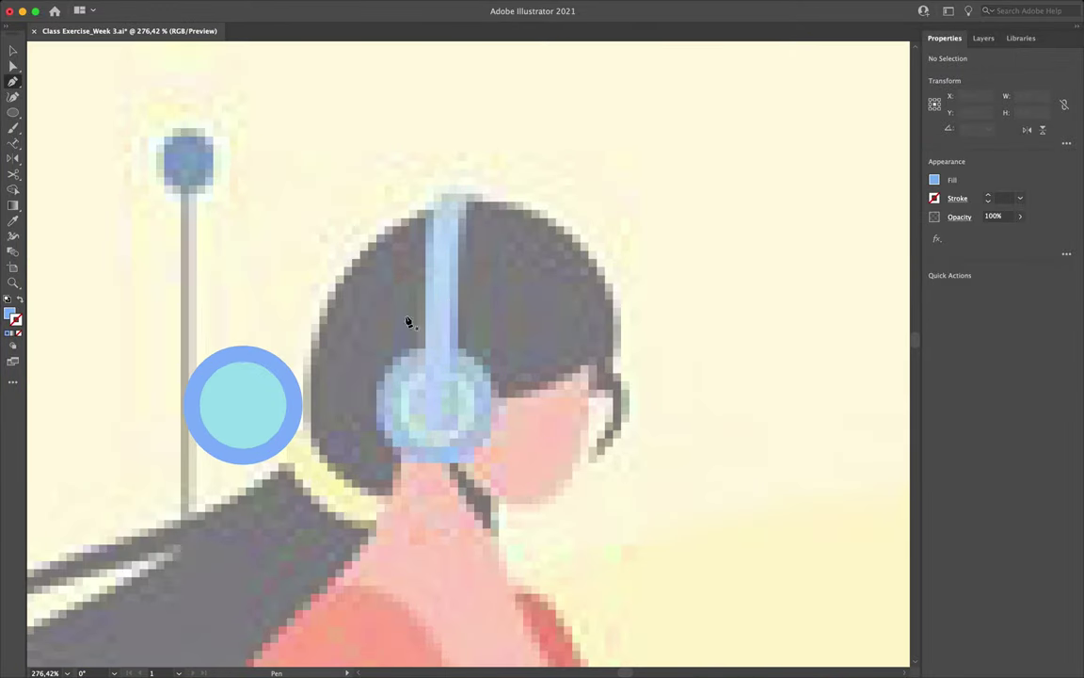
left_click(430, 213)
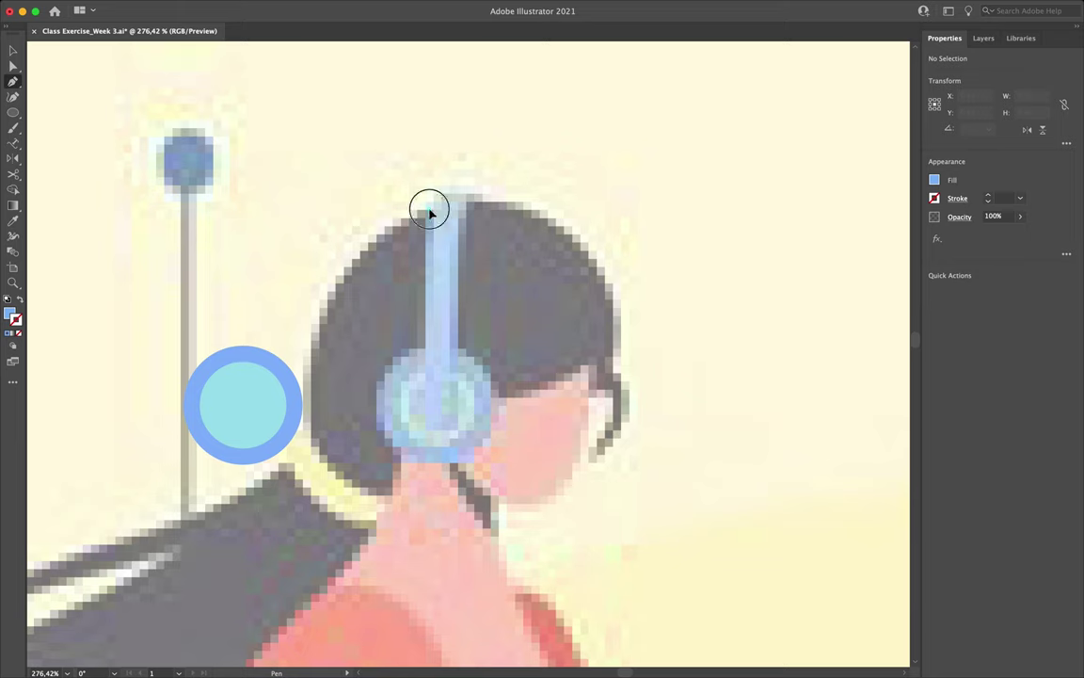
left_click(428, 416)
left_click(451, 417)
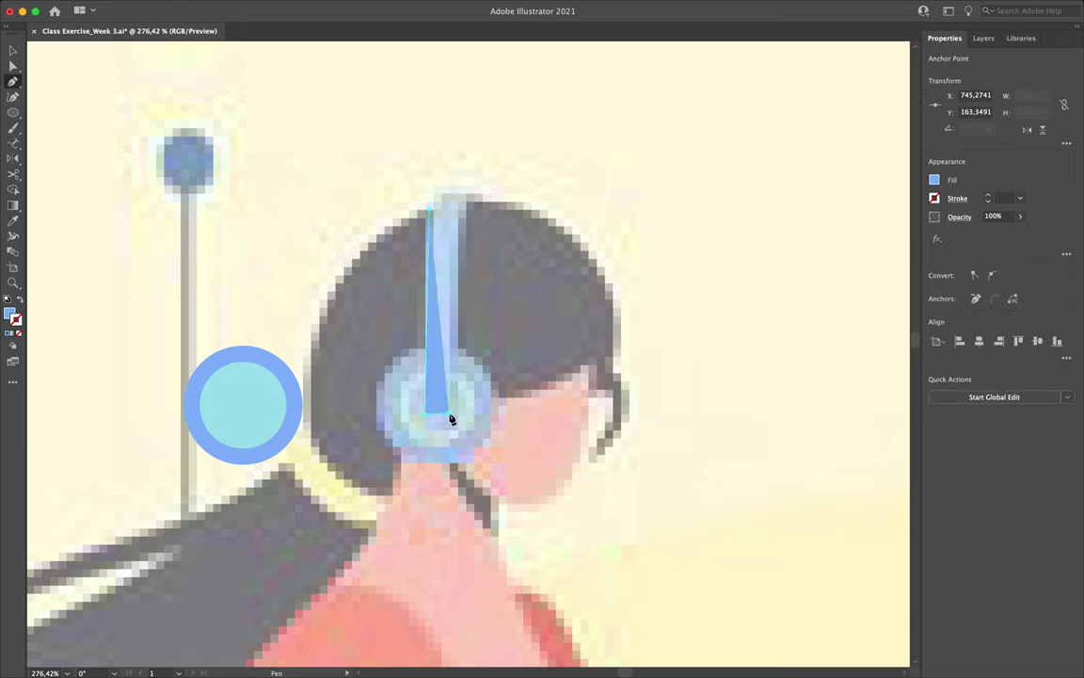
left_click(461, 223)
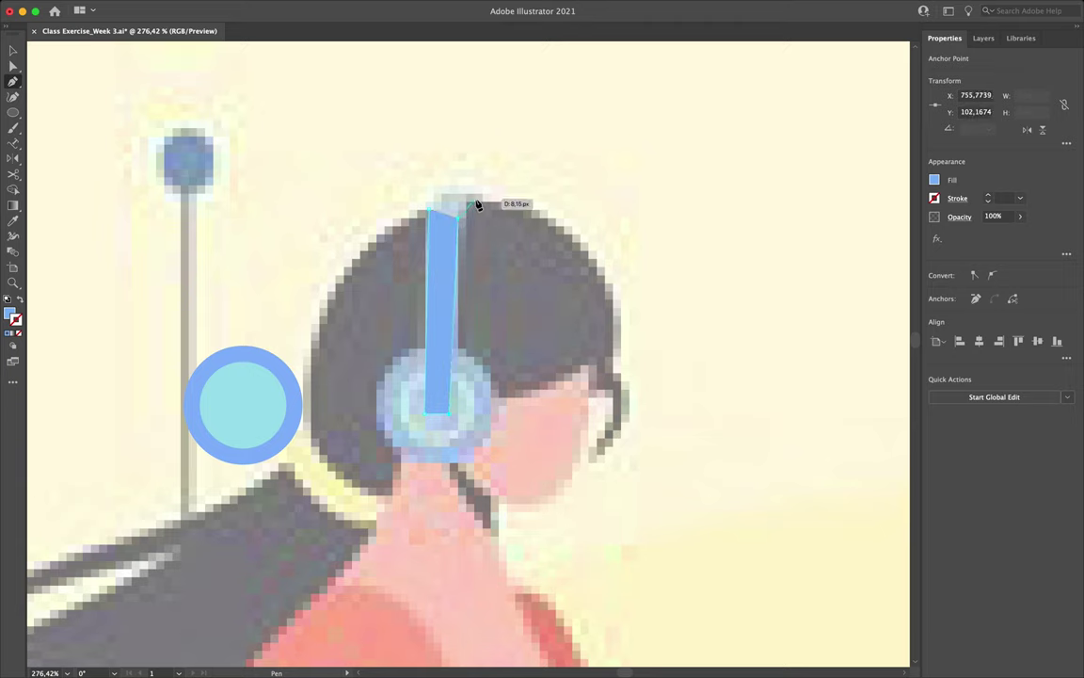
left_click(484, 202)
left_click_drag(429, 213, 421, 245)
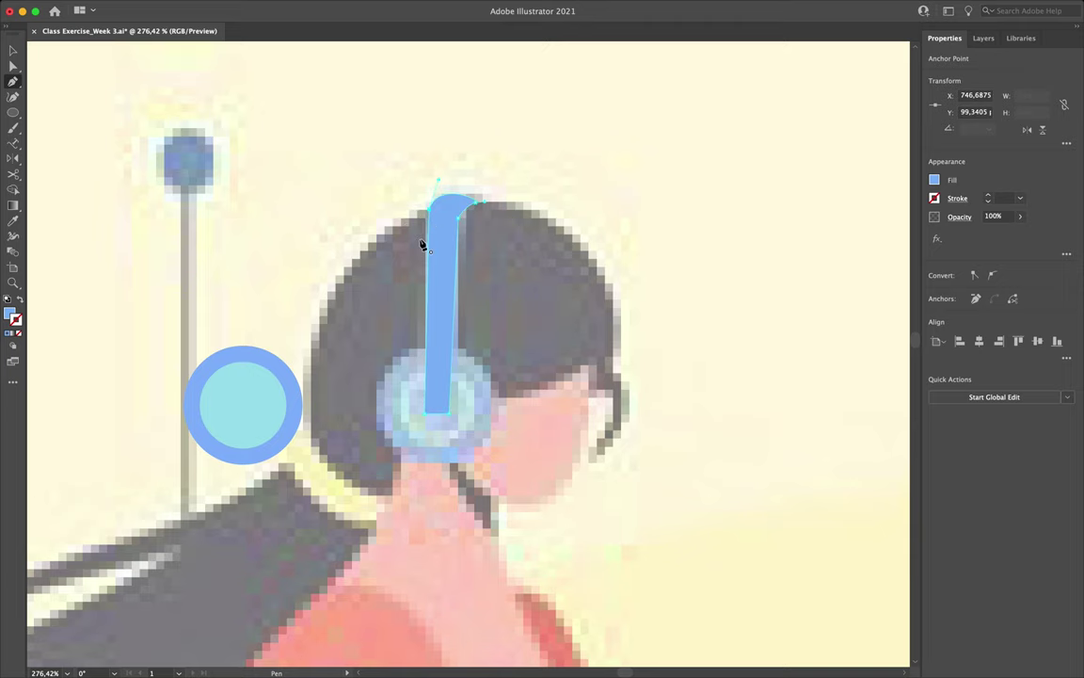
Step: Smooth the band's inner bend near the top, and widen and fully round its lower end
scroll(421, 245, "up", 5)
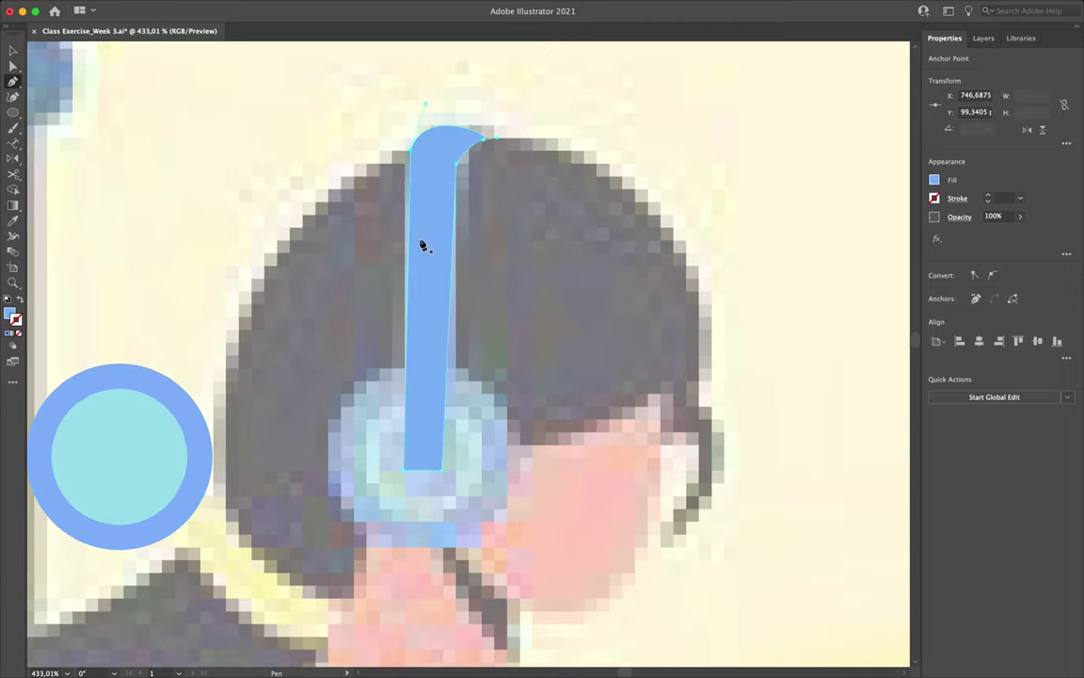
key("a")
left_click_drag(447, 163, 461, 141)
left_click_drag(405, 470, 442, 339)
left_click(402, 467, "shift")
left_click(470, 387)
key("v")
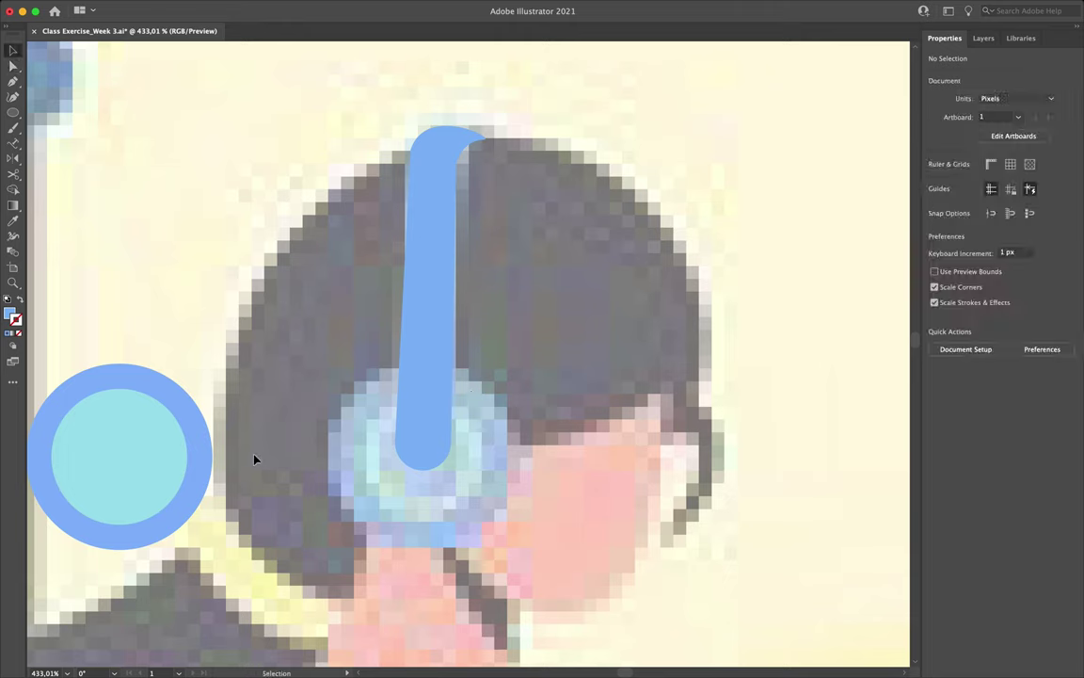
Step: Move the ear cup back over the band's lower end and nudge it slightly up into alignment
left_click_drag(145, 458, 444, 457)
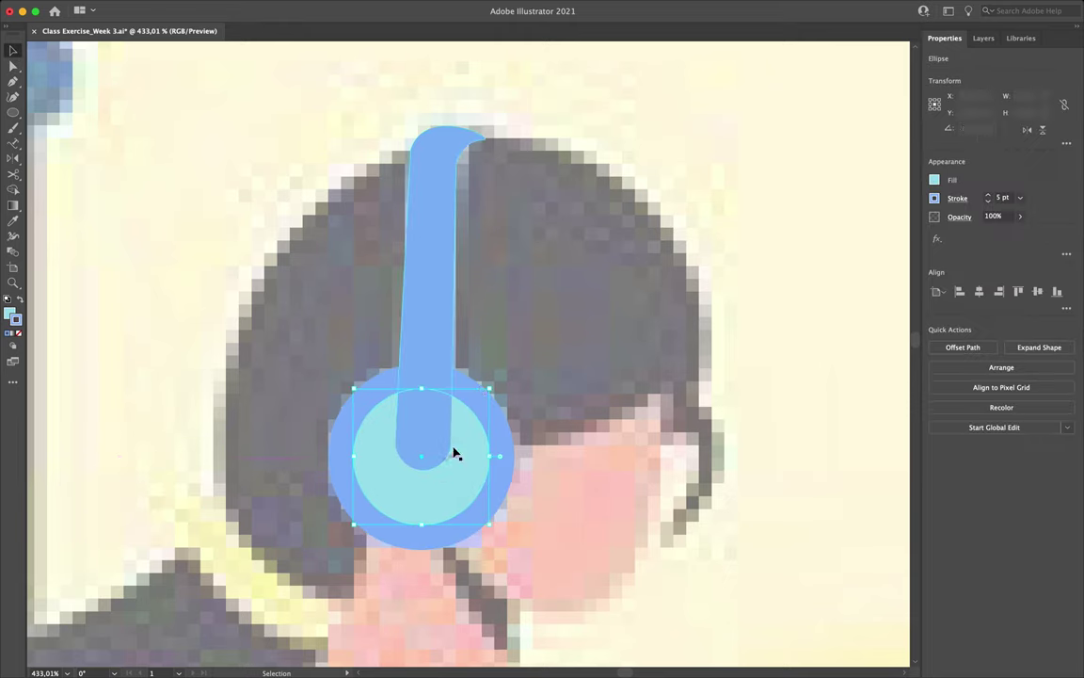
left_click(496, 262)
scroll(471, 331, "up", 2)
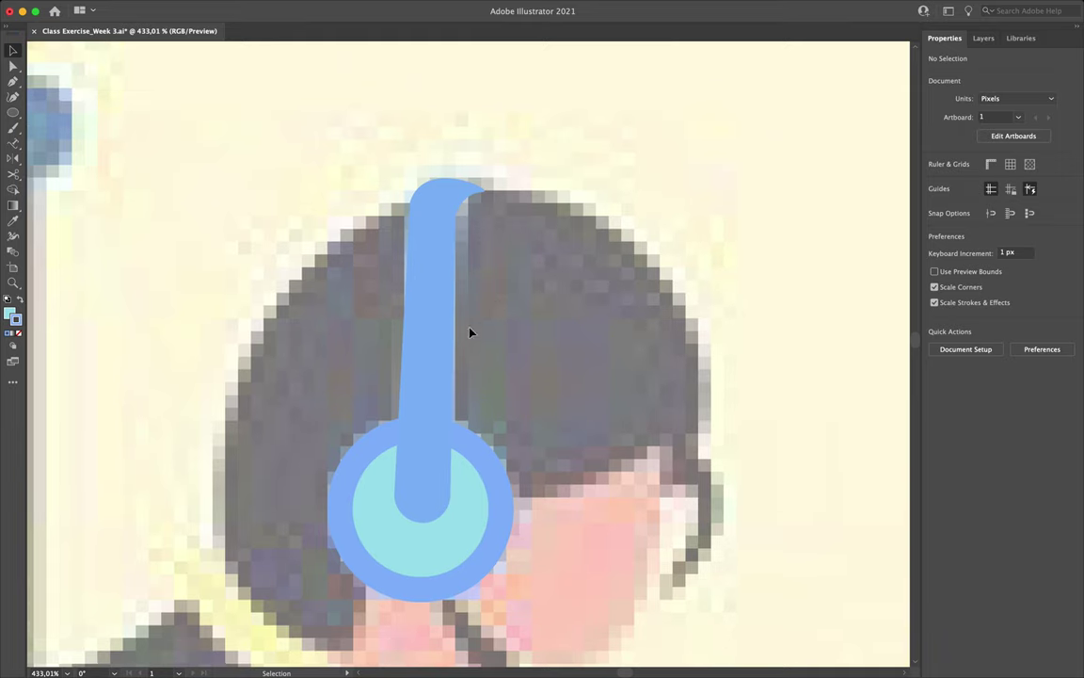
left_click_drag(472, 516, 471, 505)
left_click(482, 320)
scroll(656, 207, "down", 4)
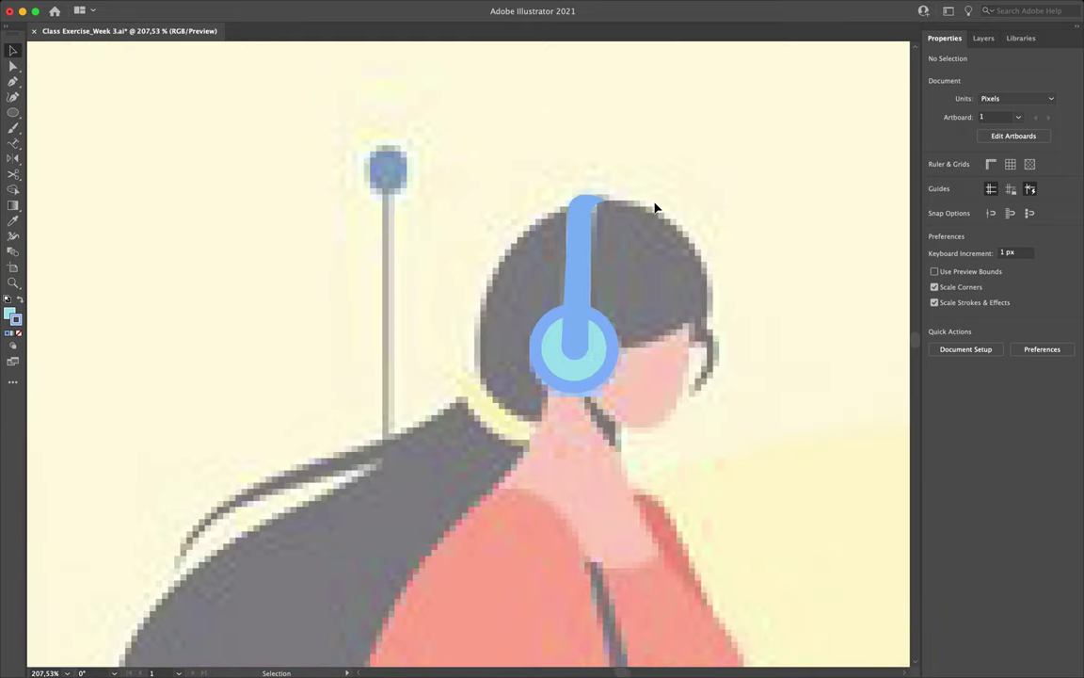
Step: Show the Head layer and adjust the band's top anchor points to sit on the black hair outline
scroll(656, 207, "right", 2)
left_click(985, 39)
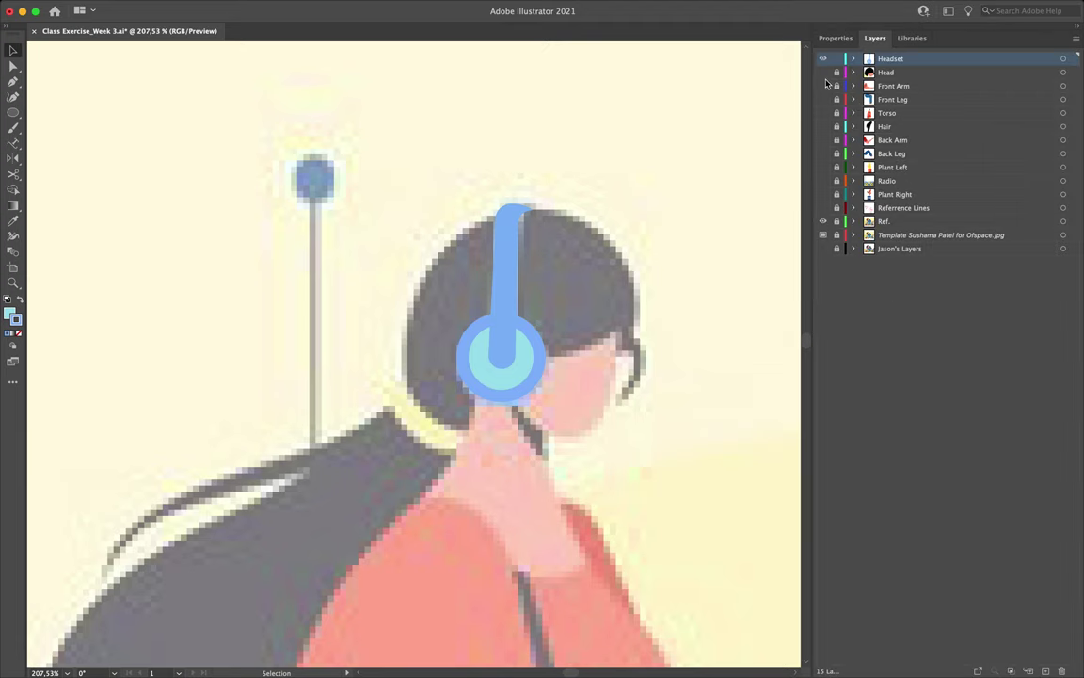
scroll(527, 199, "up", 5)
key("a")
left_click(402, 211)
left_click_drag(459, 189, 465, 194)
left_click(509, 164)
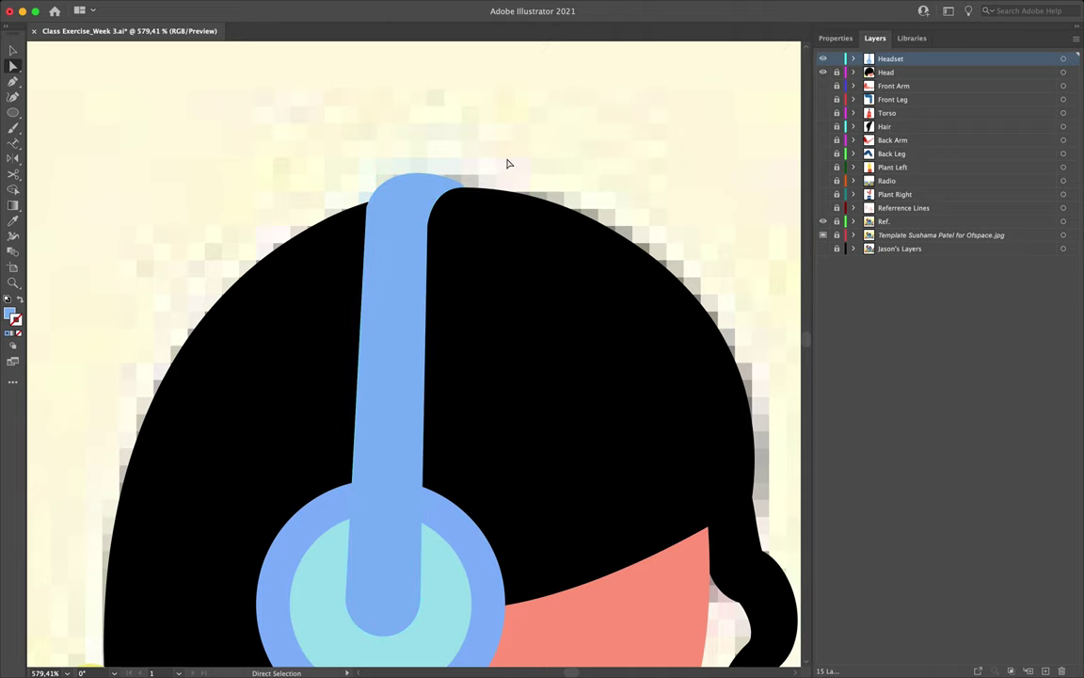
Step: Show all the illustration layers from Front Arm to Plant Right, and hide the Ref. and Referrence Lines layers
scroll(448, 210, "down", 2)
scroll(443, 222, "down", 12)
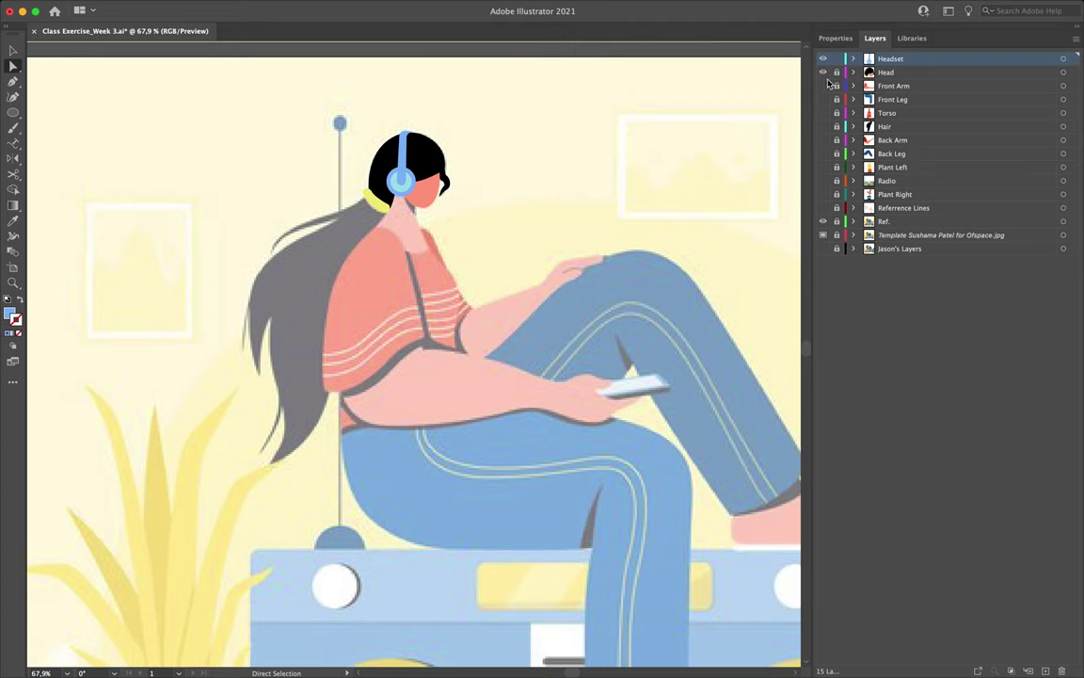
left_click_drag(823, 86, 824, 208)
scroll(490, 366, "down", 4)
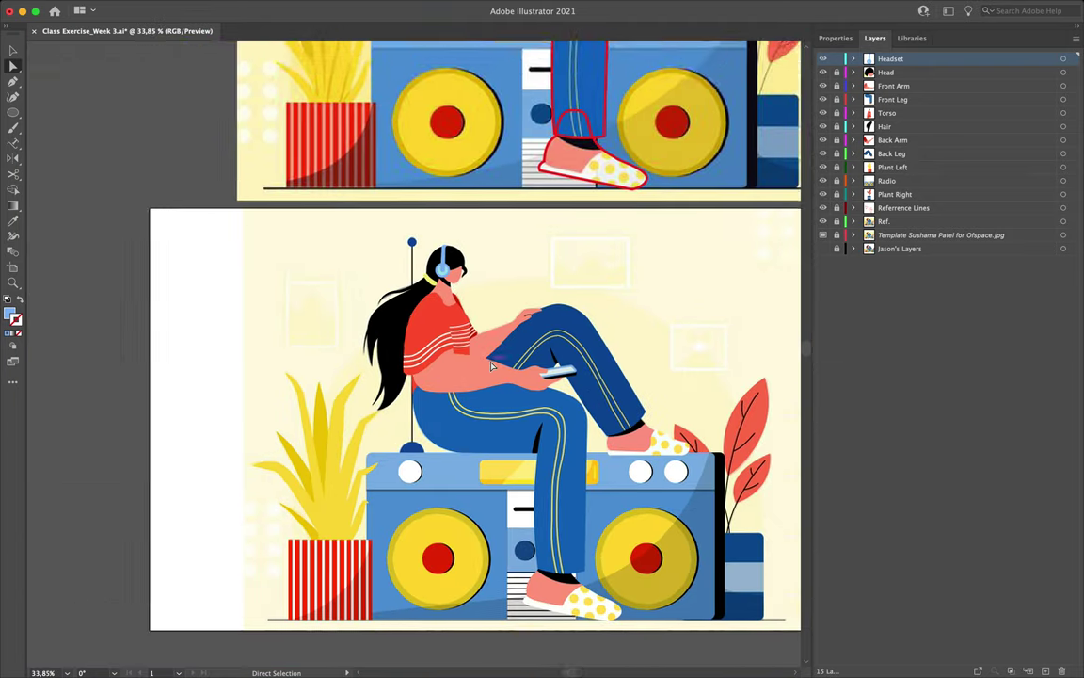
scroll(491, 365, "right", 3)
left_click(824, 221)
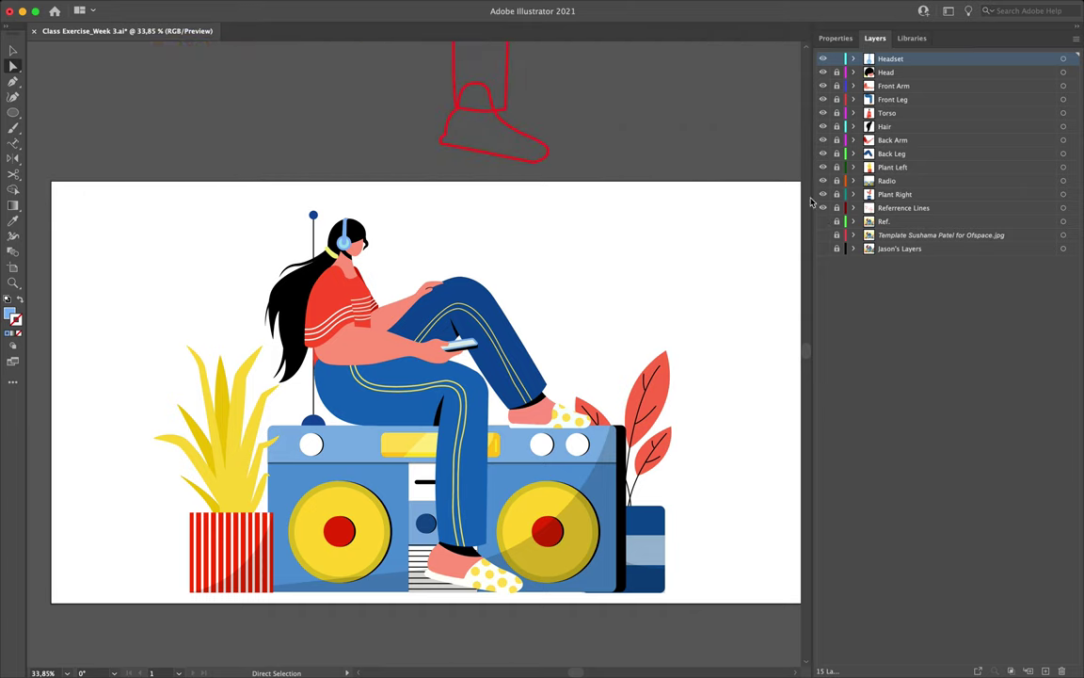
left_click(823, 208)
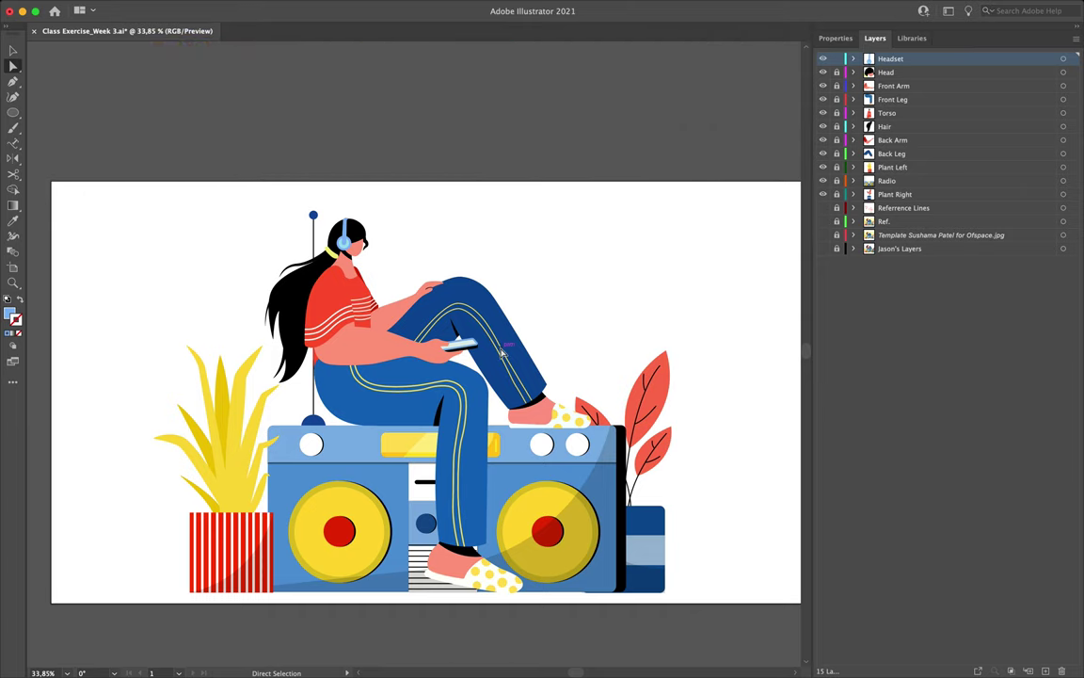